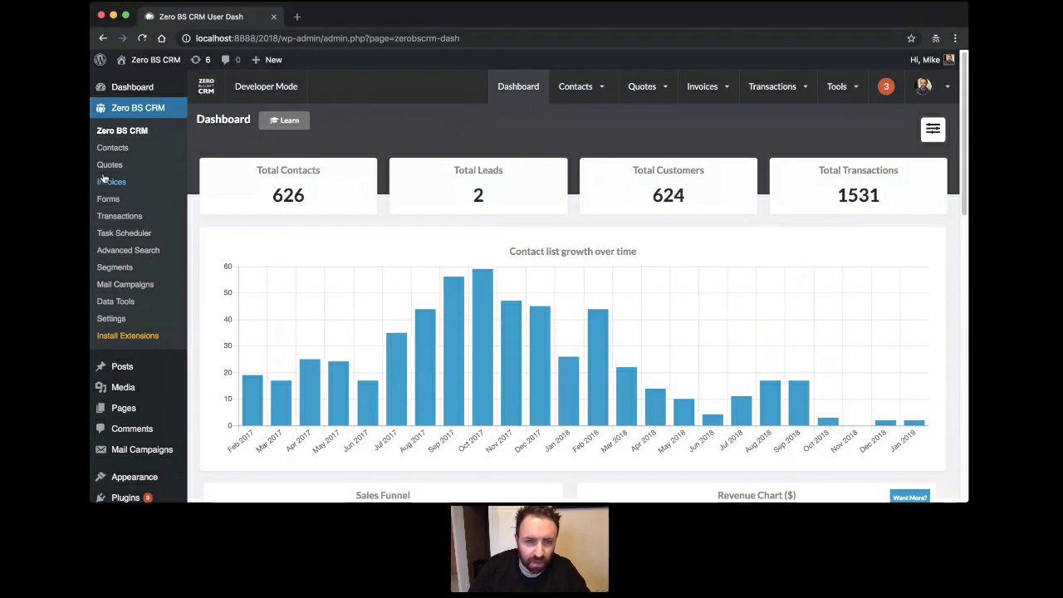
# Look over the dashboard, then untick the Sales Funnel and Revenue Chart widgets.
pyautogui.moveTo(549, 88)
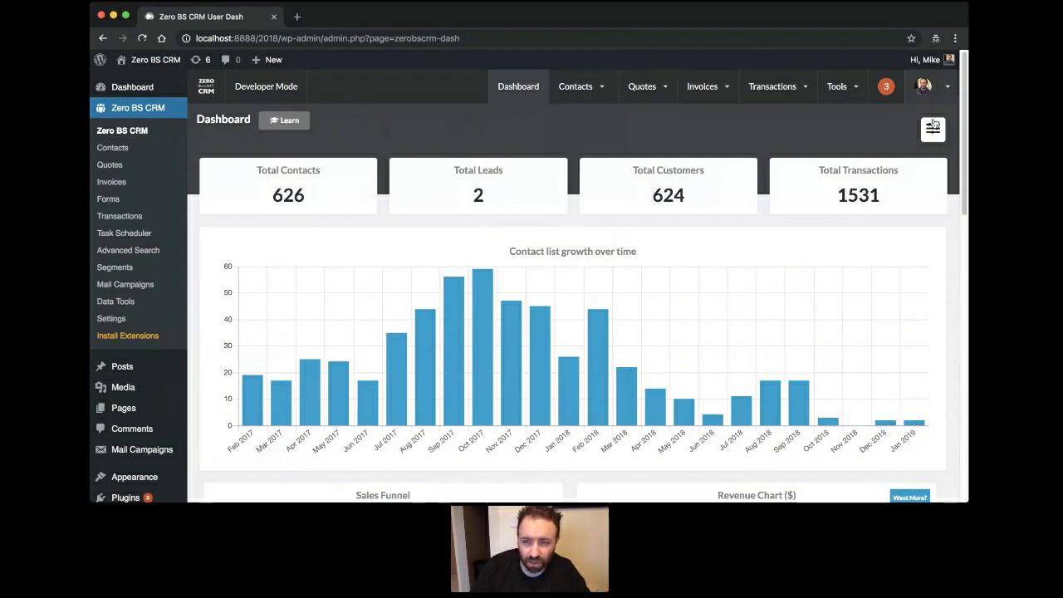
pyautogui.moveTo(921, 101)
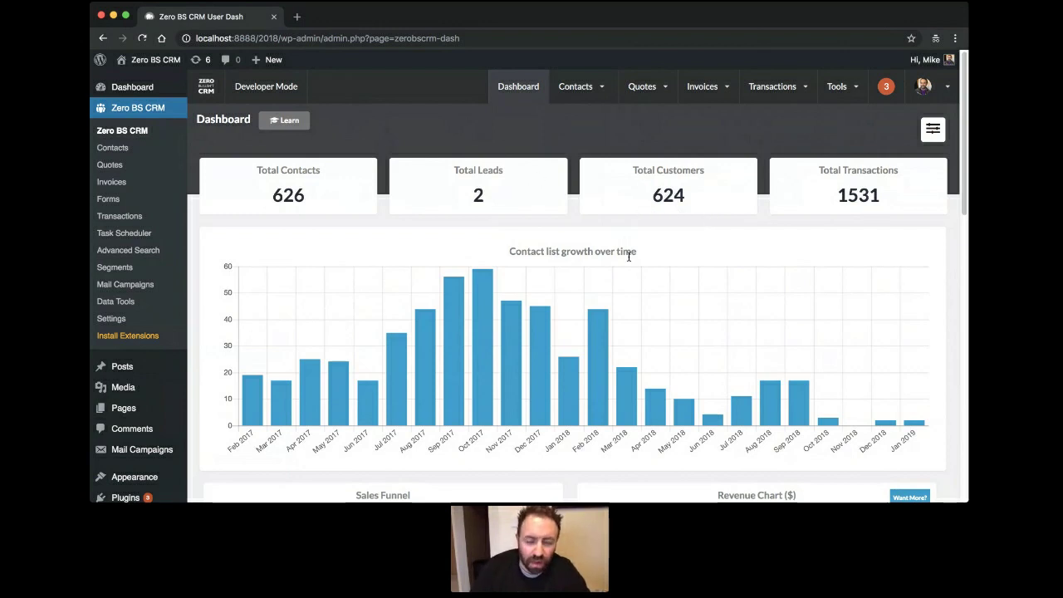
pyautogui.scroll(-1, 554, 190)
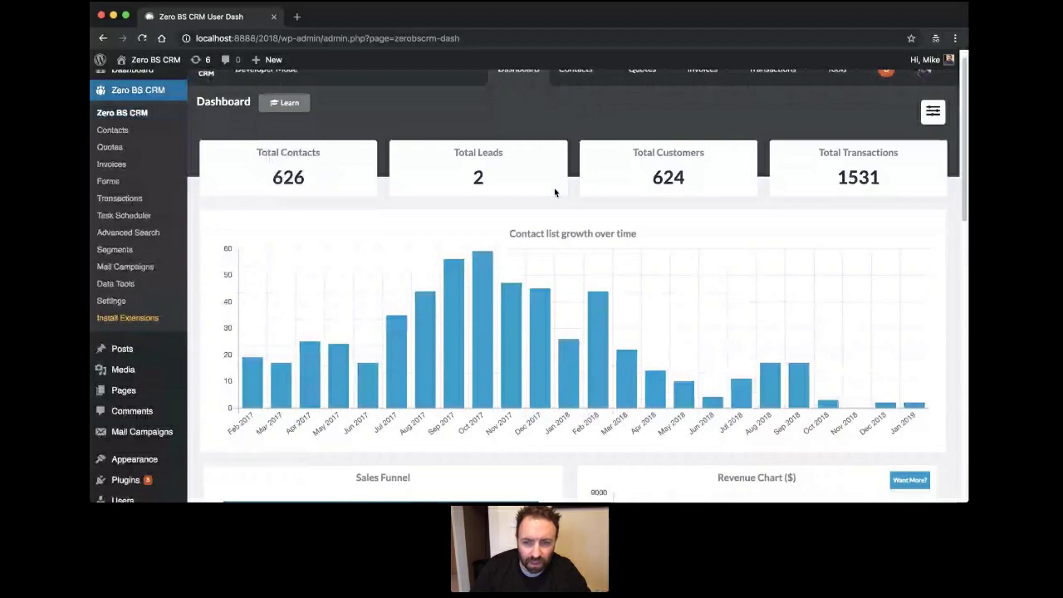
pyautogui.scroll(-5, 554, 192)
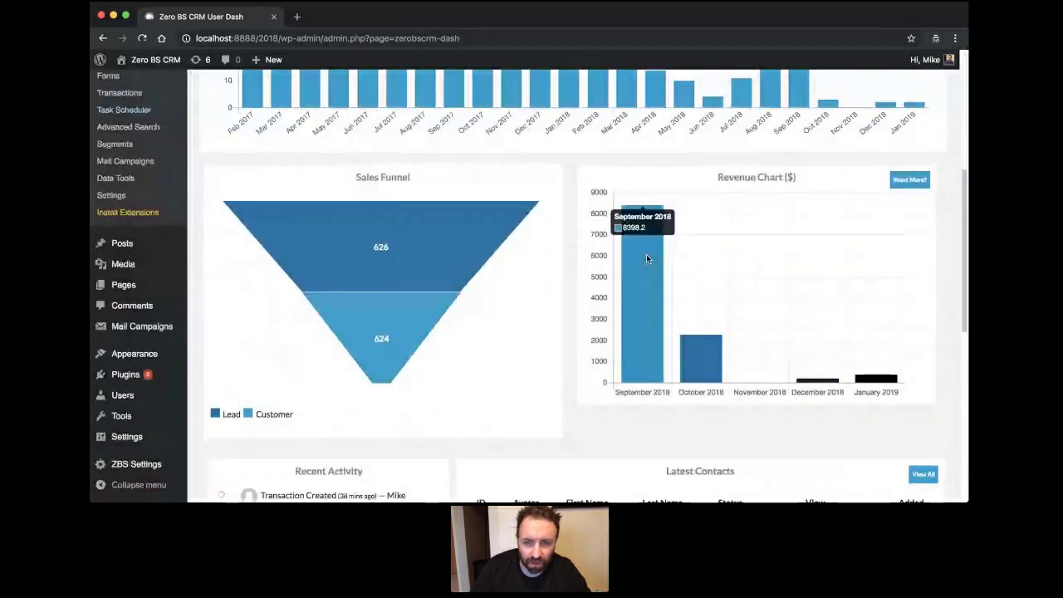
pyautogui.moveTo(690, 339)
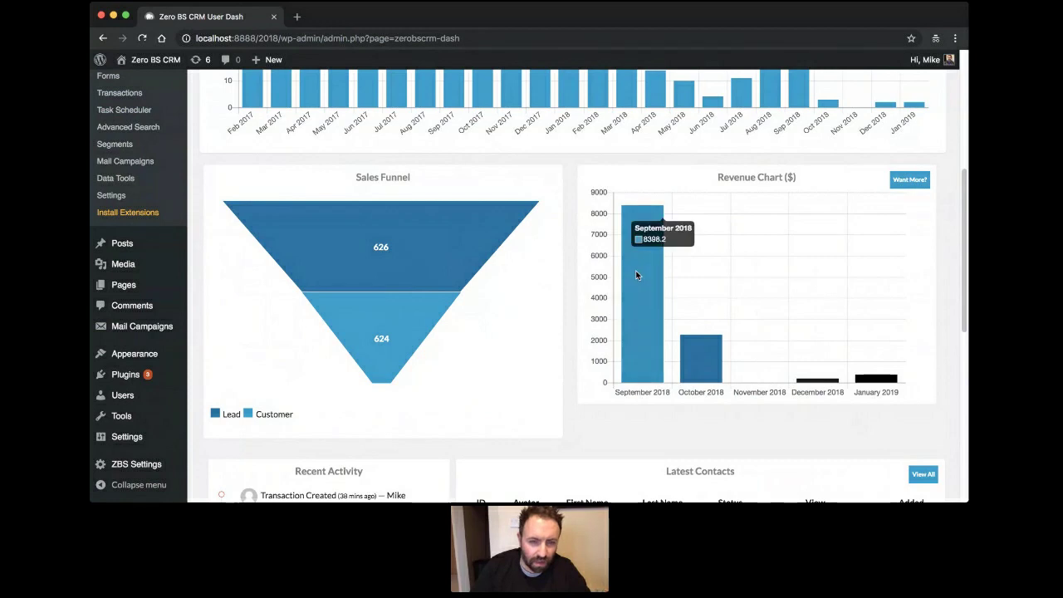
pyautogui.scroll(1, 484, 237)
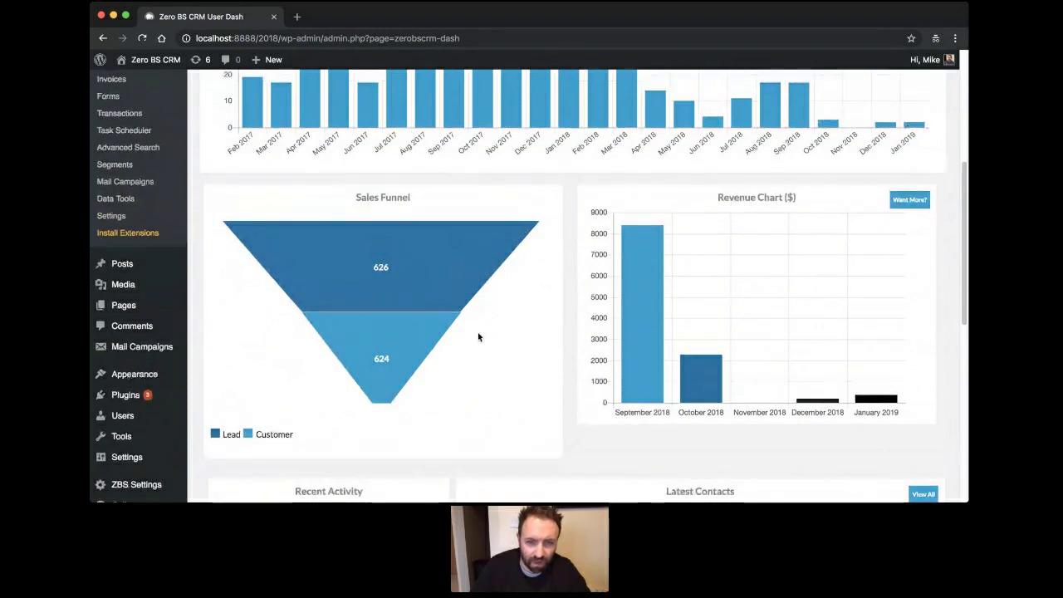
pyautogui.scroll(2, 484, 308)
pyautogui.scroll(3, 486, 311)
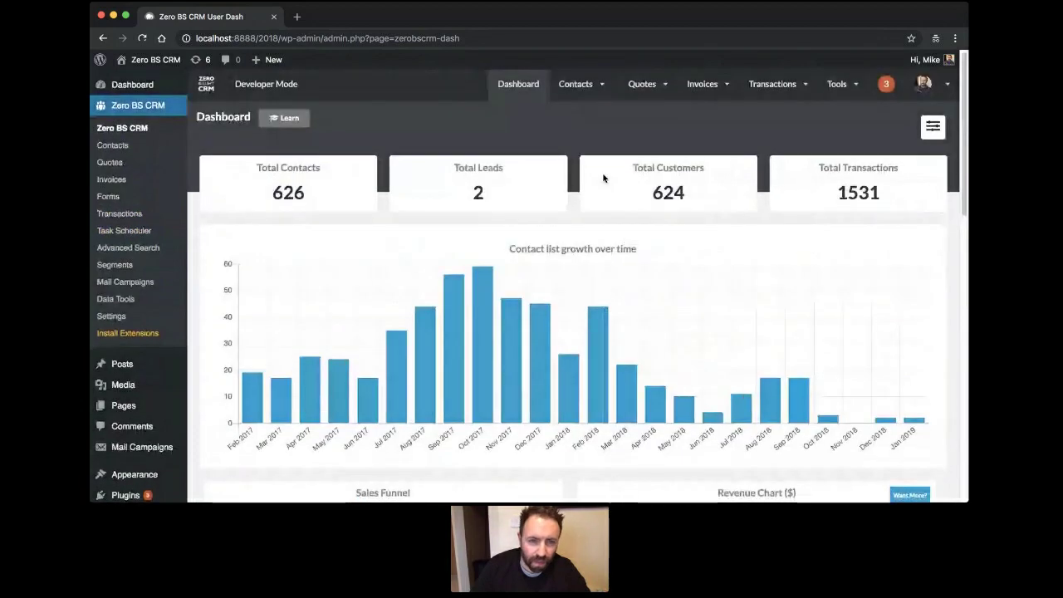
pyautogui.scroll(-10, 604, 178)
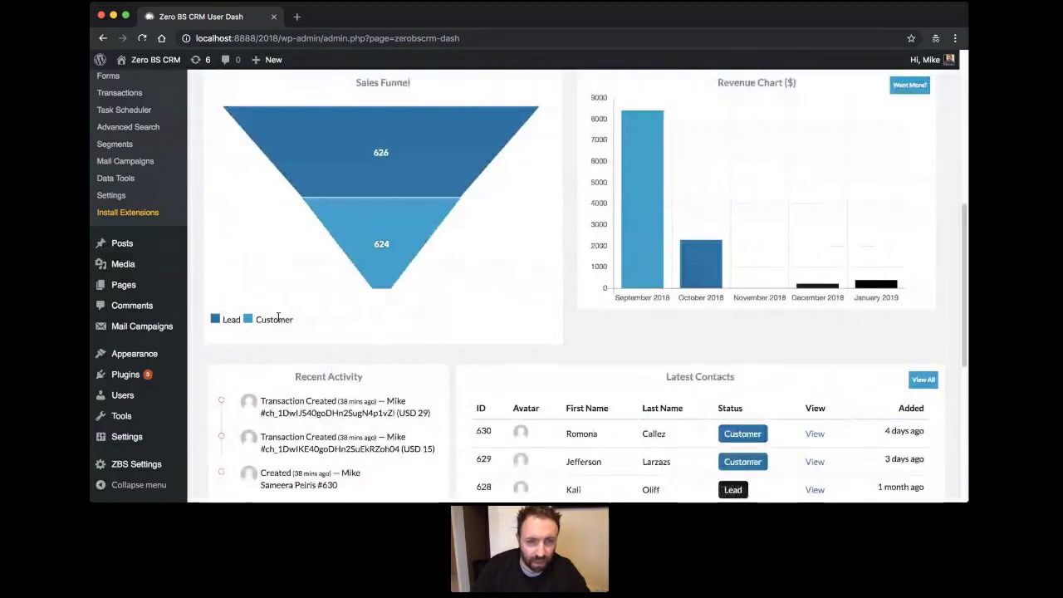
pyautogui.scroll(3, 373, 351)
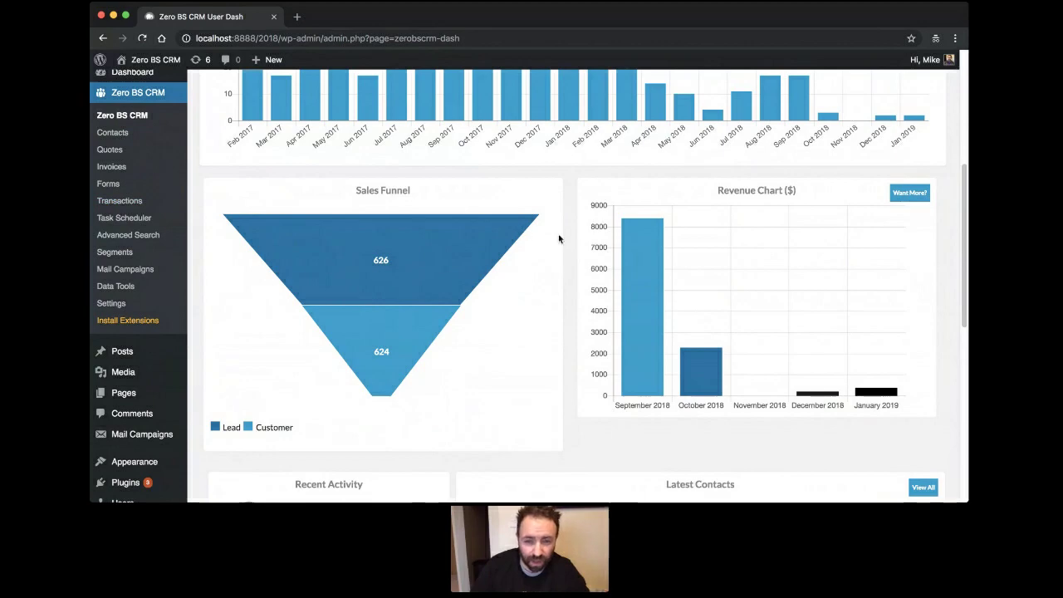
pyautogui.scroll(-1, 540, 239)
pyautogui.scroll(-1, 539, 239)
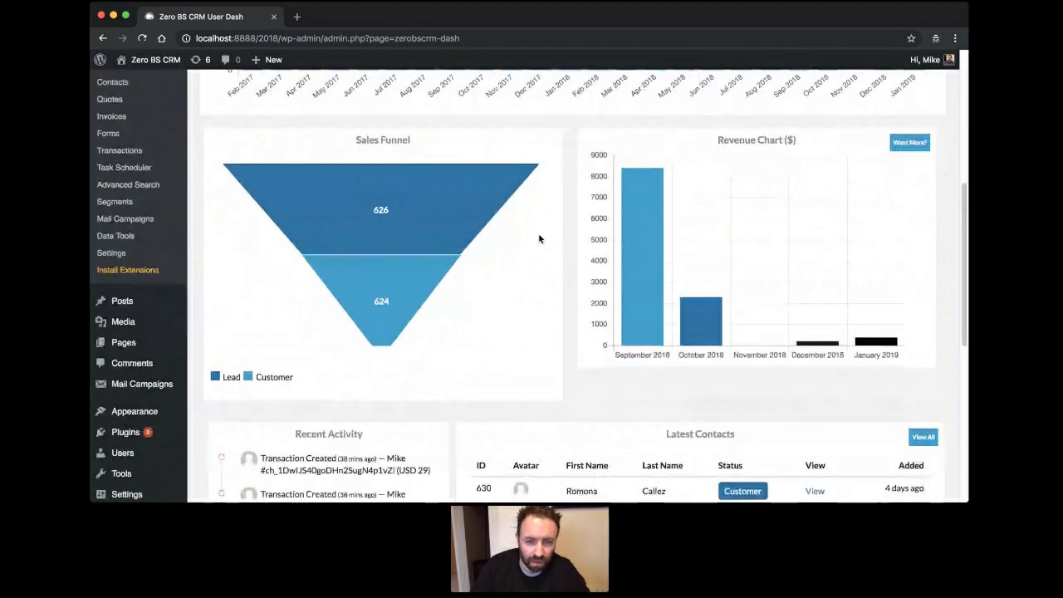
pyautogui.scroll(-3, 536, 238)
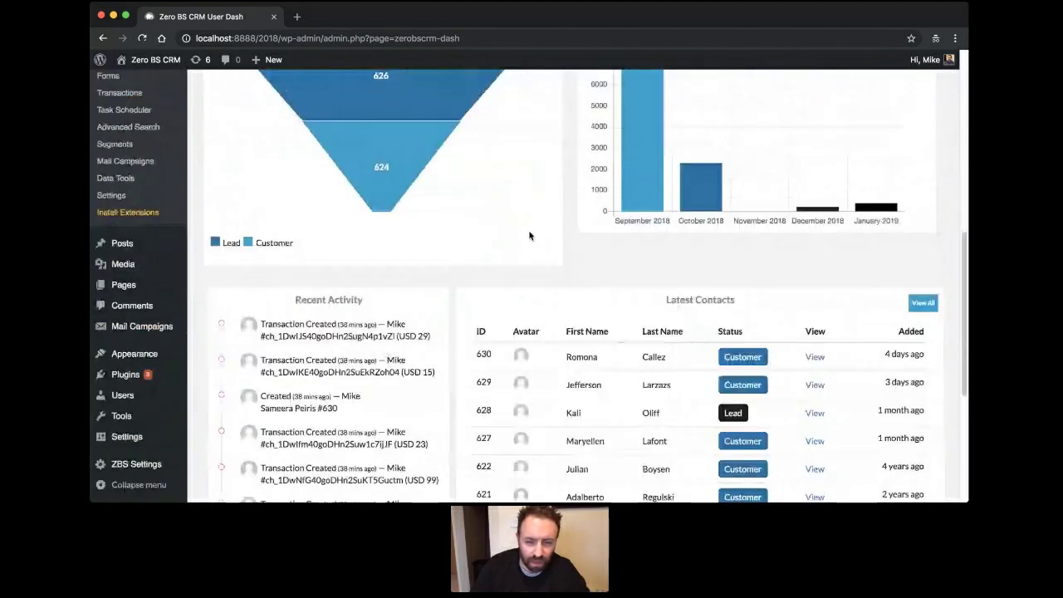
pyautogui.scroll(-4, 529, 235)
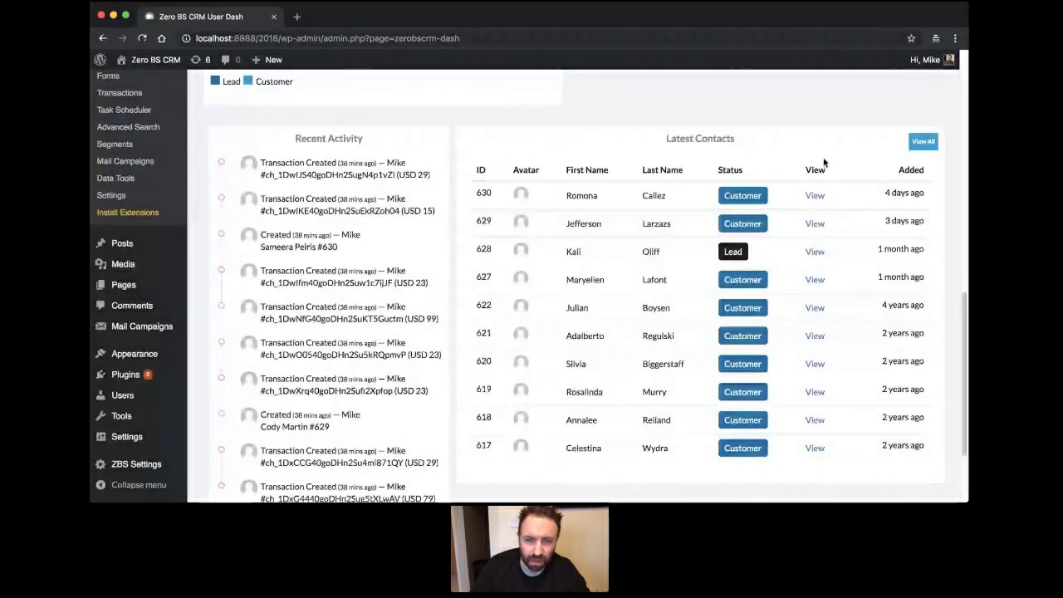
pyautogui.scroll(-1, 387, 196)
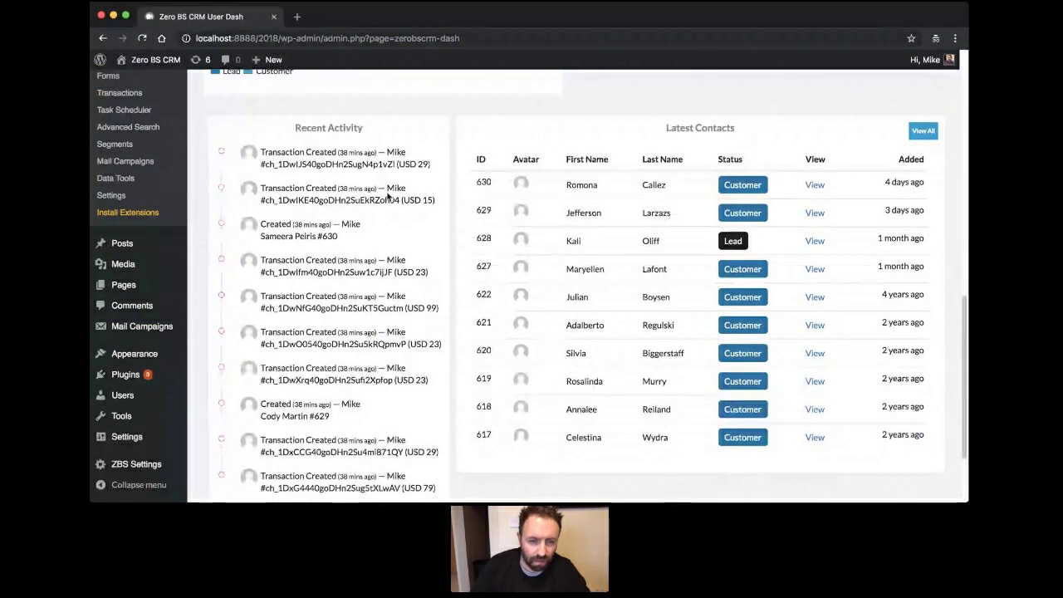
pyautogui.scroll(-3, 374, 397)
pyautogui.scroll(1, 357, 291)
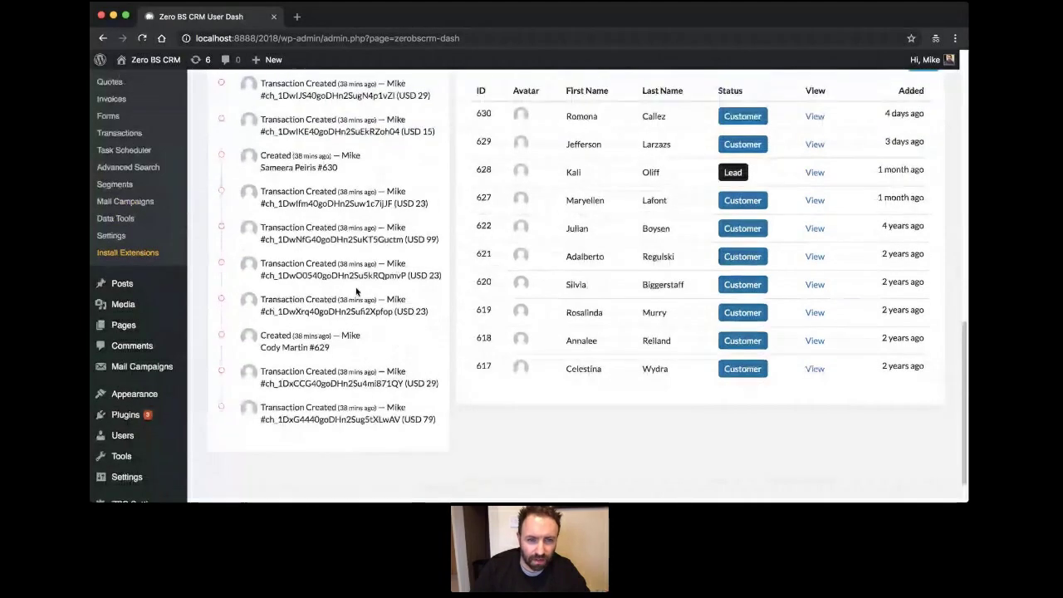
pyautogui.scroll(2, 388, 311)
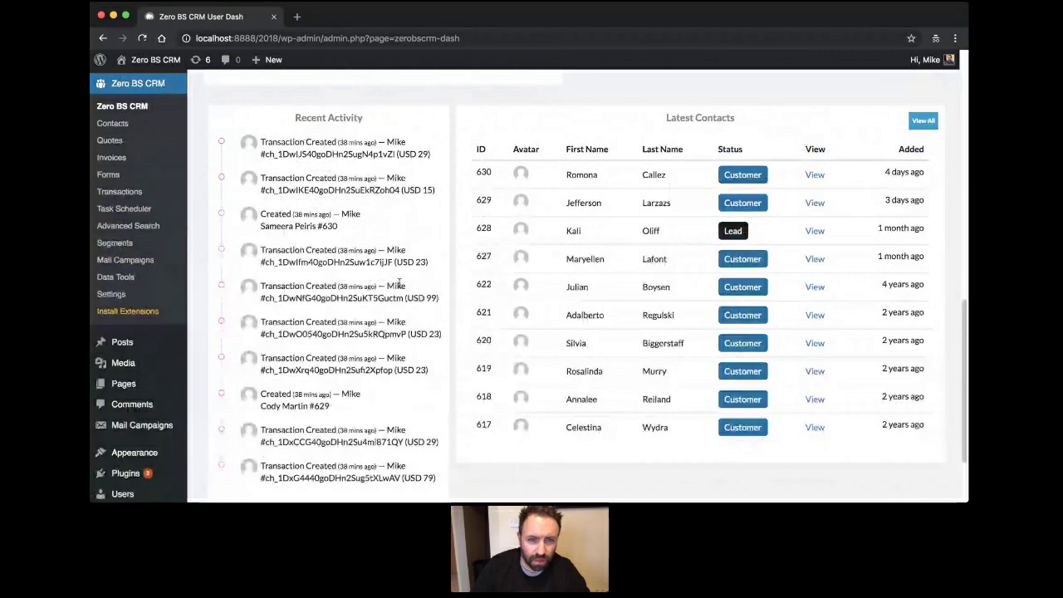
pyautogui.scroll(3, 400, 283)
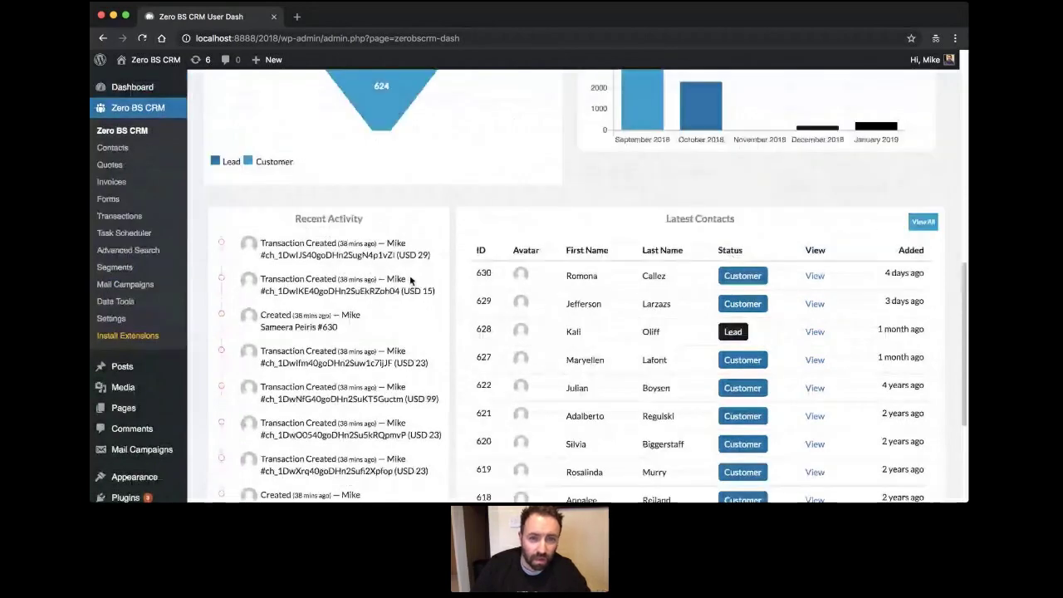
pyautogui.scroll(10, 409, 280)
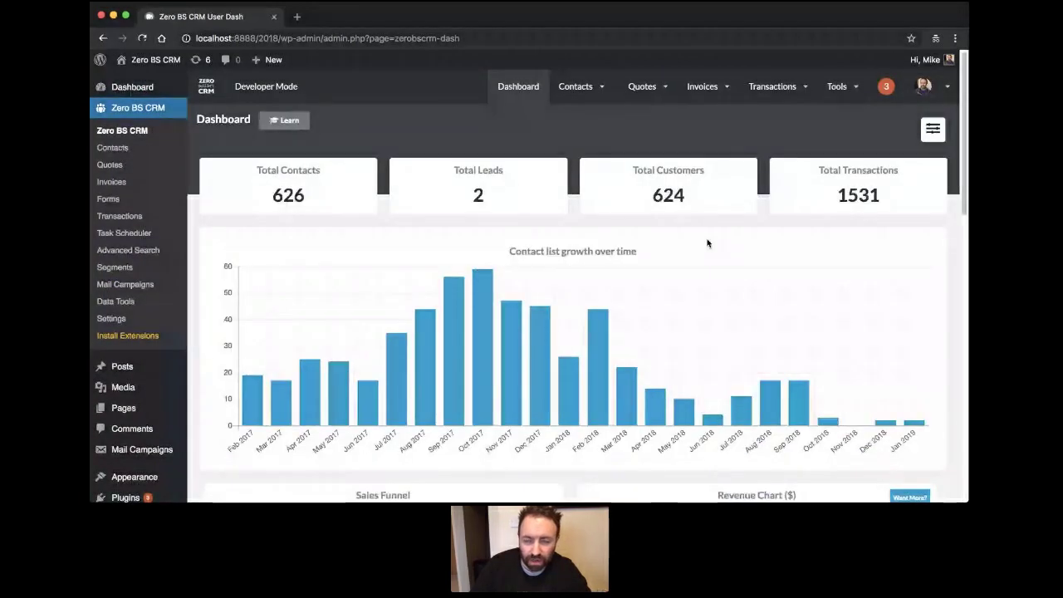
pyautogui.click(932, 129)
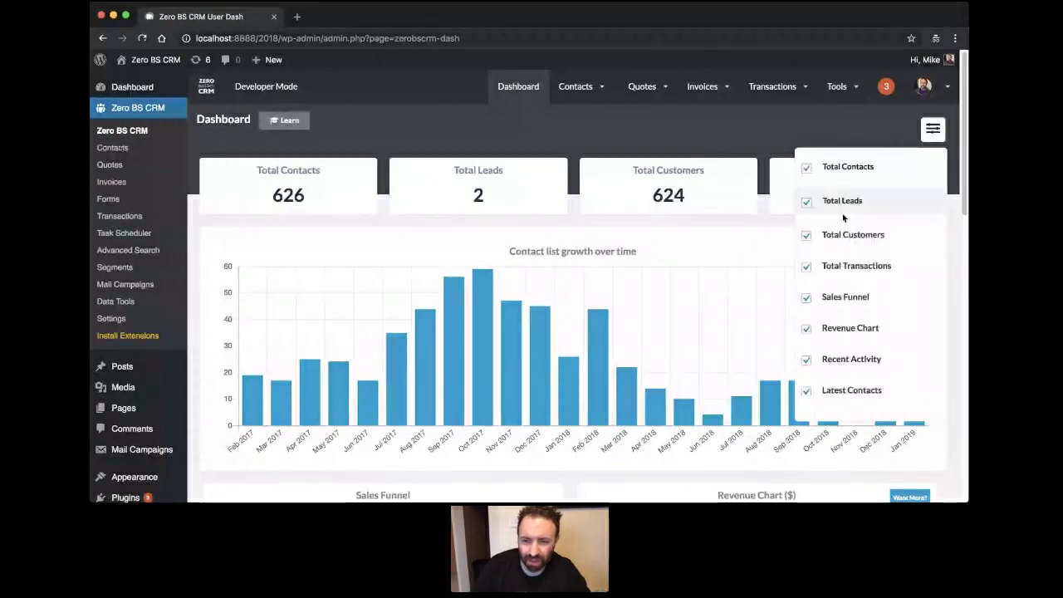
pyautogui.click(830, 306)
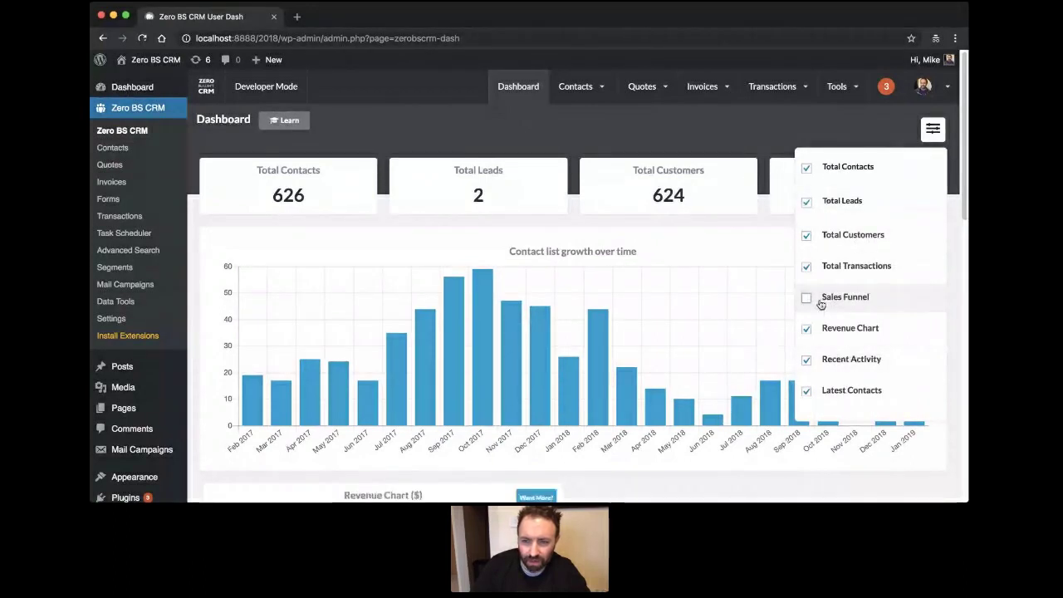
pyautogui.click(840, 332)
pyautogui.click(930, 129)
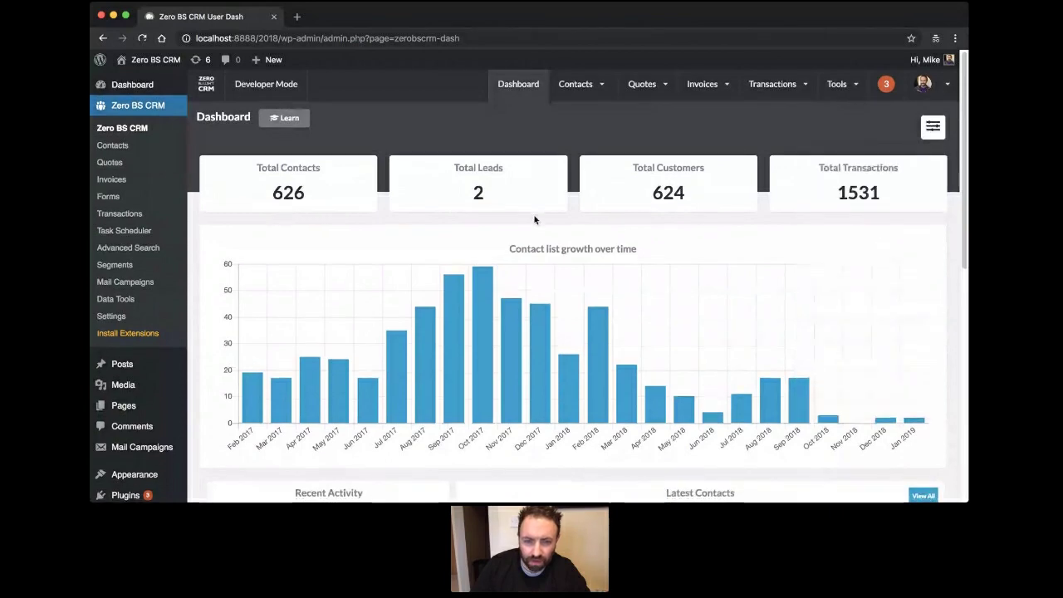
# Hide the Total Leads, Total Customers and Total Transactions cards, and restore Sales Funnel and Revenue Chart.
pyautogui.scroll(-5, 535, 219)
pyautogui.scroll(-4, 534, 219)
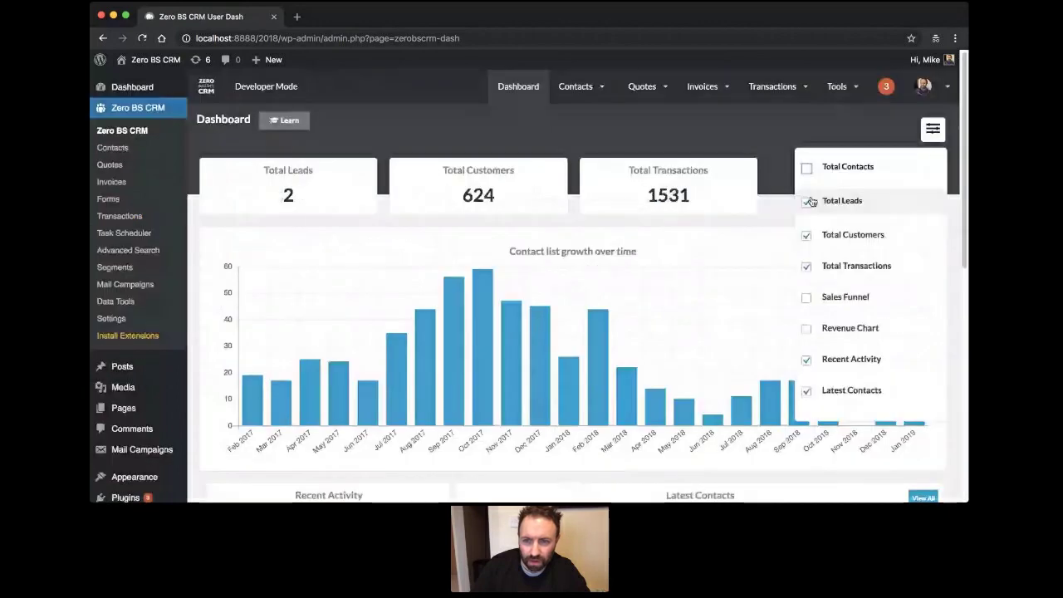
pyautogui.click(808, 202)
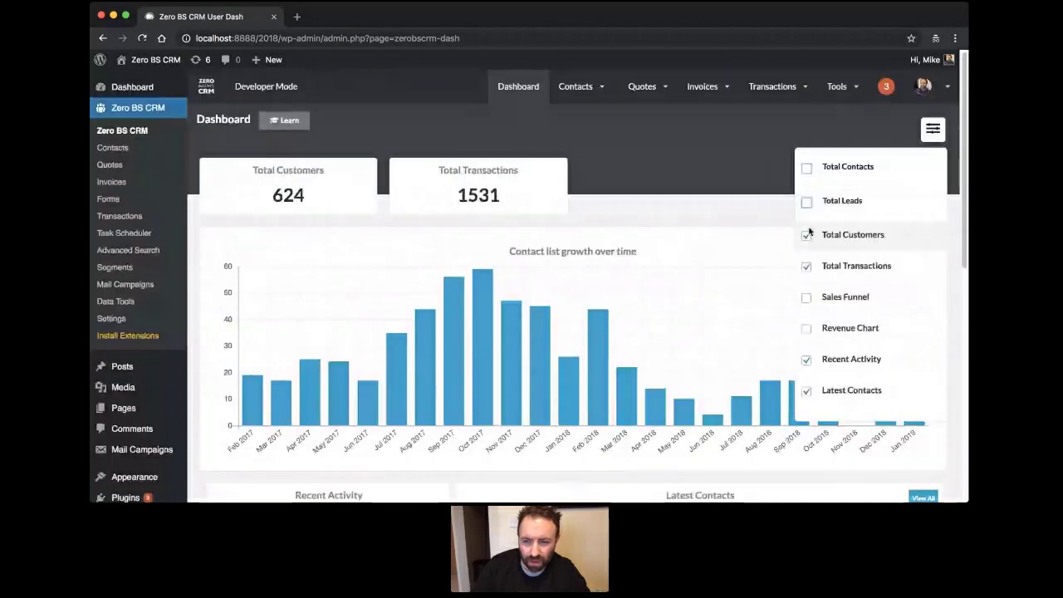
pyautogui.click(807, 235)
pyautogui.click(806, 265)
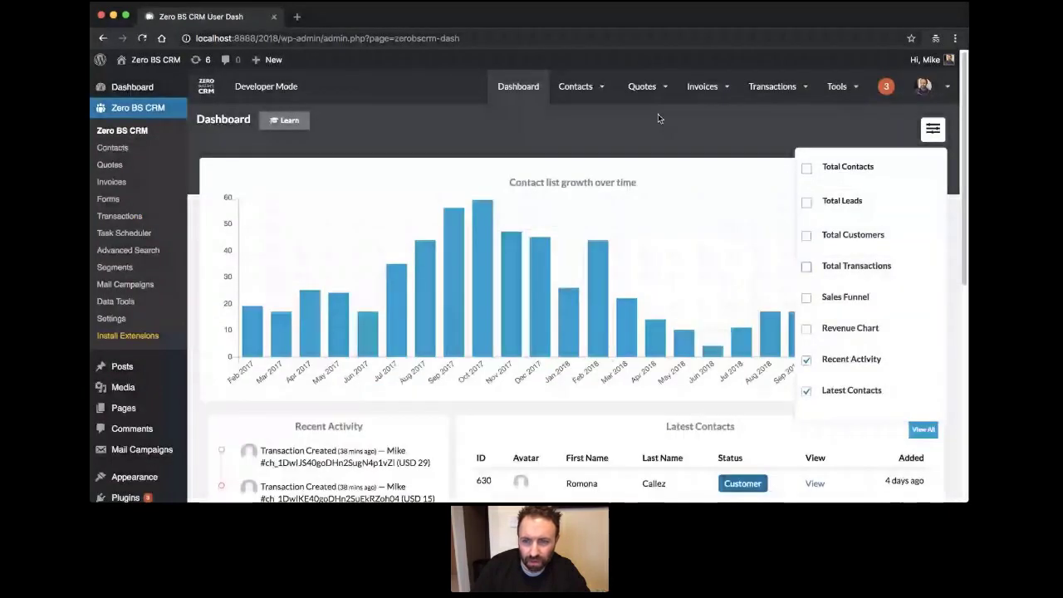
pyautogui.click(806, 296)
pyautogui.click(806, 328)
pyautogui.click(930, 132)
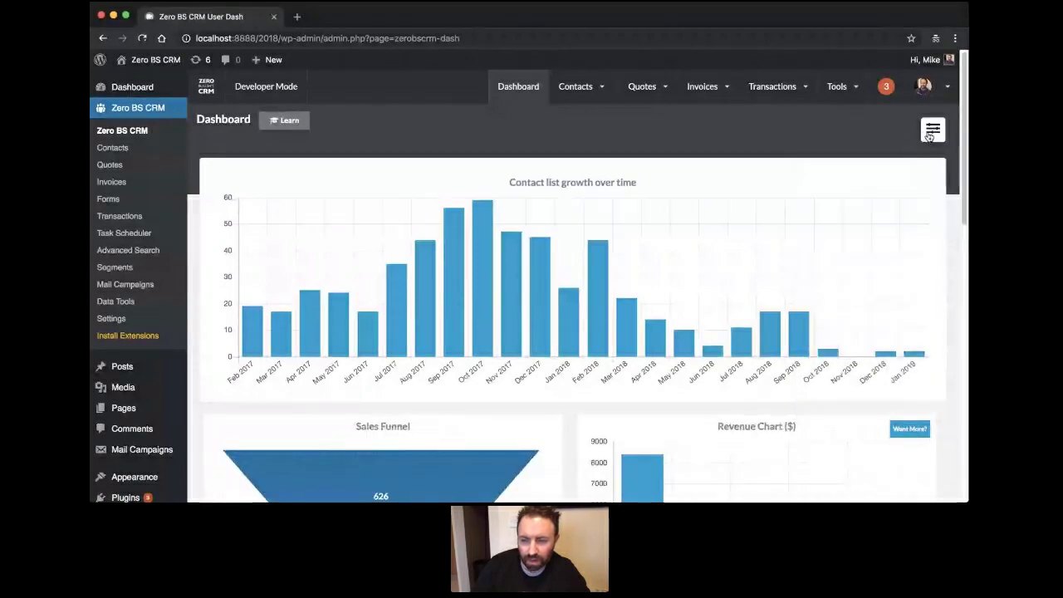
# Hide the Recent Activity and Latest Contacts lists, then check the trimmed dashboard.
pyautogui.click(931, 131)
pyautogui.click(928, 135)
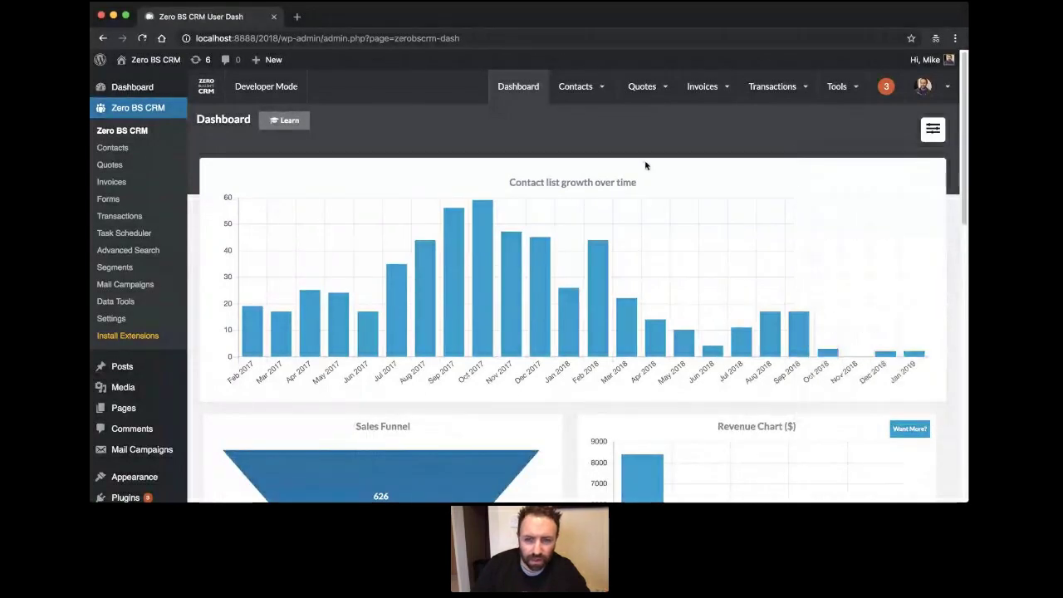
pyautogui.scroll(-8, 645, 170)
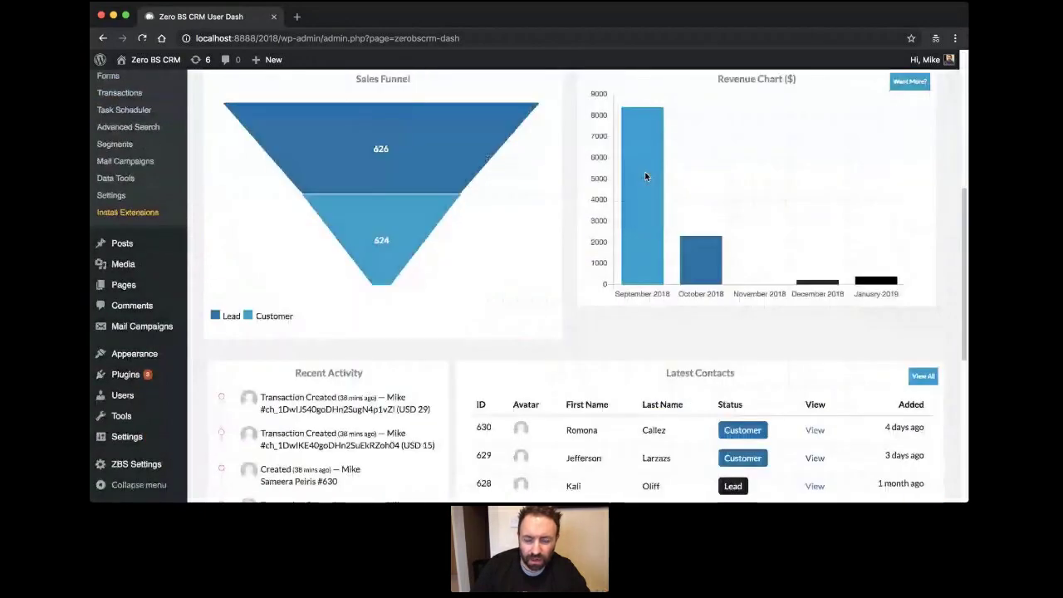
pyautogui.scroll(8, 645, 176)
pyautogui.click(933, 128)
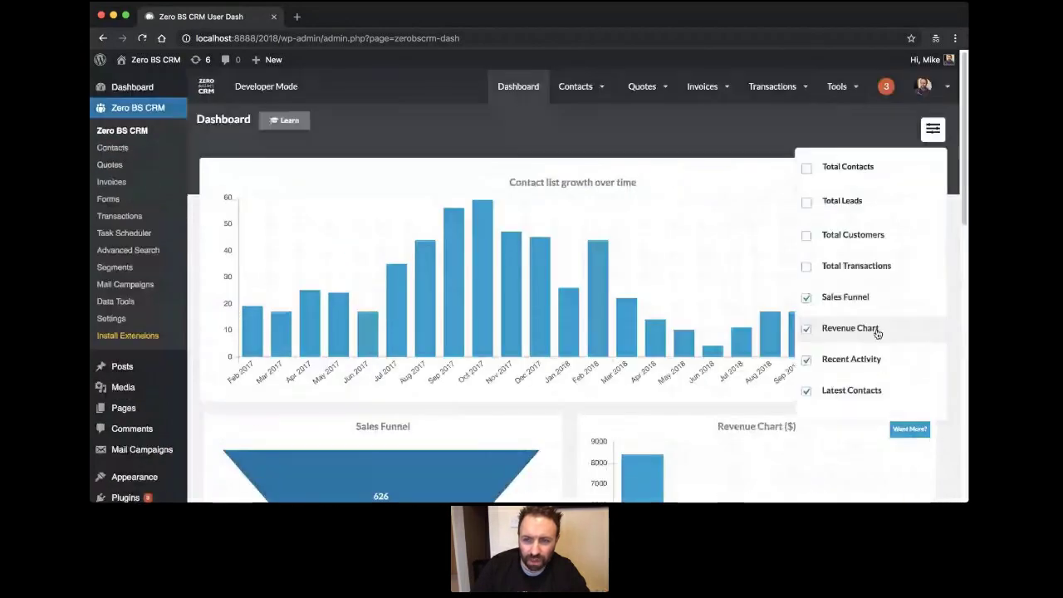
pyautogui.click(822, 359)
pyautogui.click(840, 395)
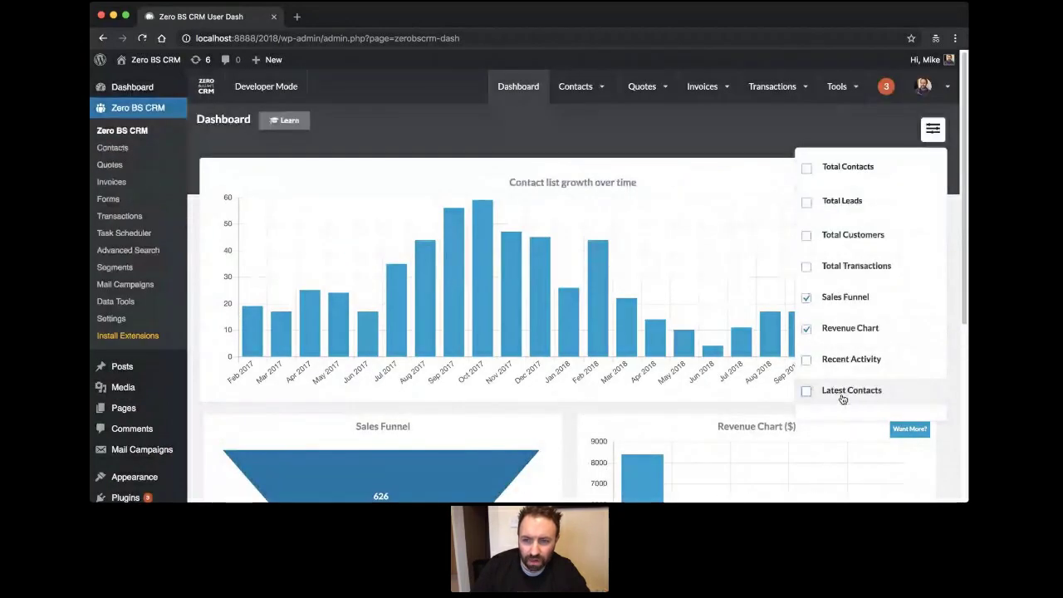
pyautogui.click(932, 130)
pyautogui.scroll(-4, 685, 145)
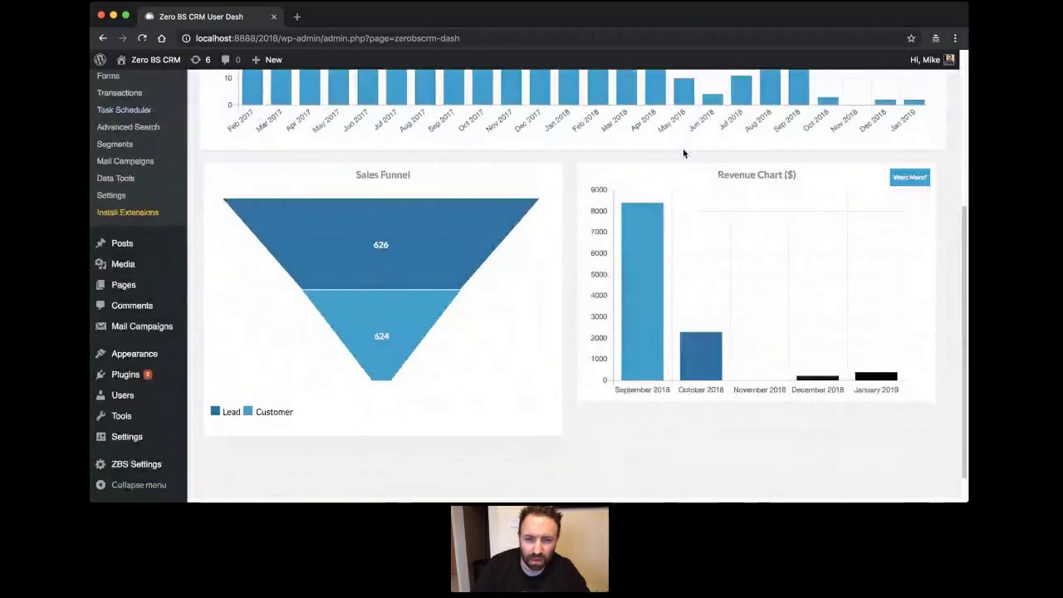
pyautogui.scroll(4, 682, 151)
pyautogui.scroll(-4, 680, 154)
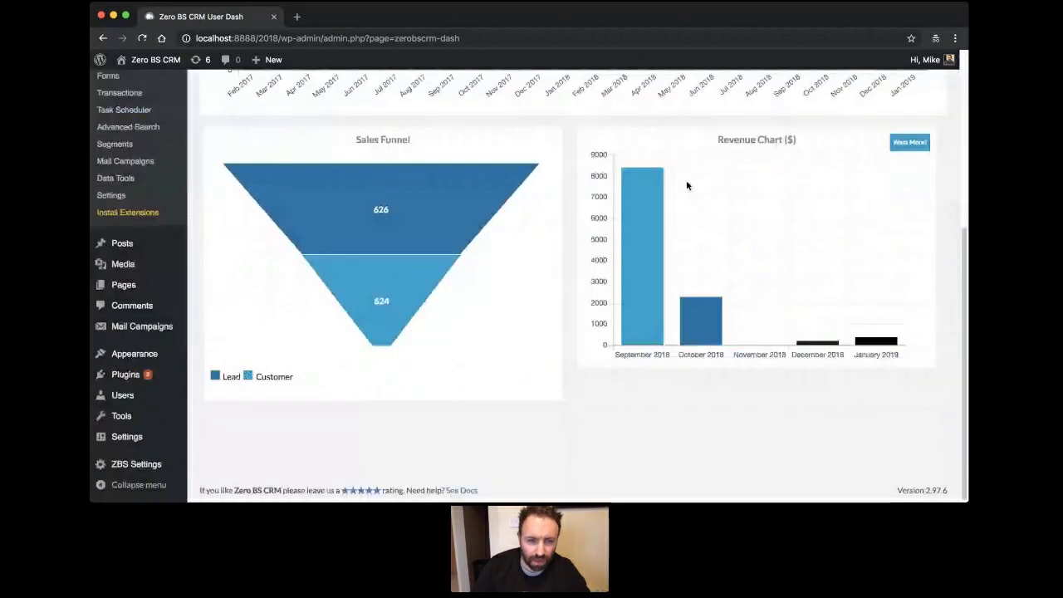
pyautogui.scroll(4, 686, 179)
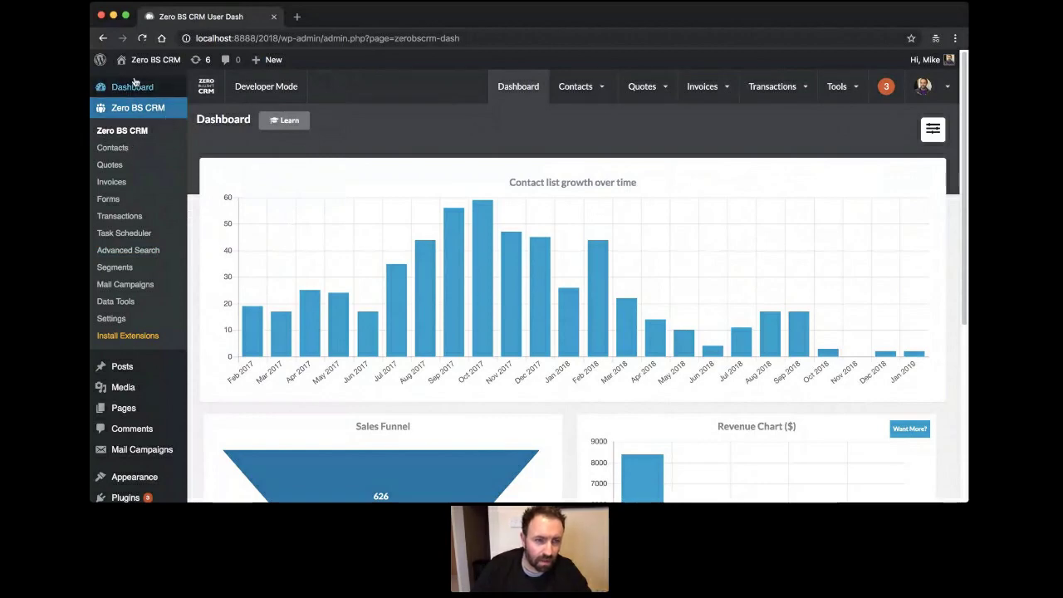
# Switch the CRM to full-screen without WordPress admin, then reload the Dashboard.
pyautogui.scroll(-5, 198, 297)
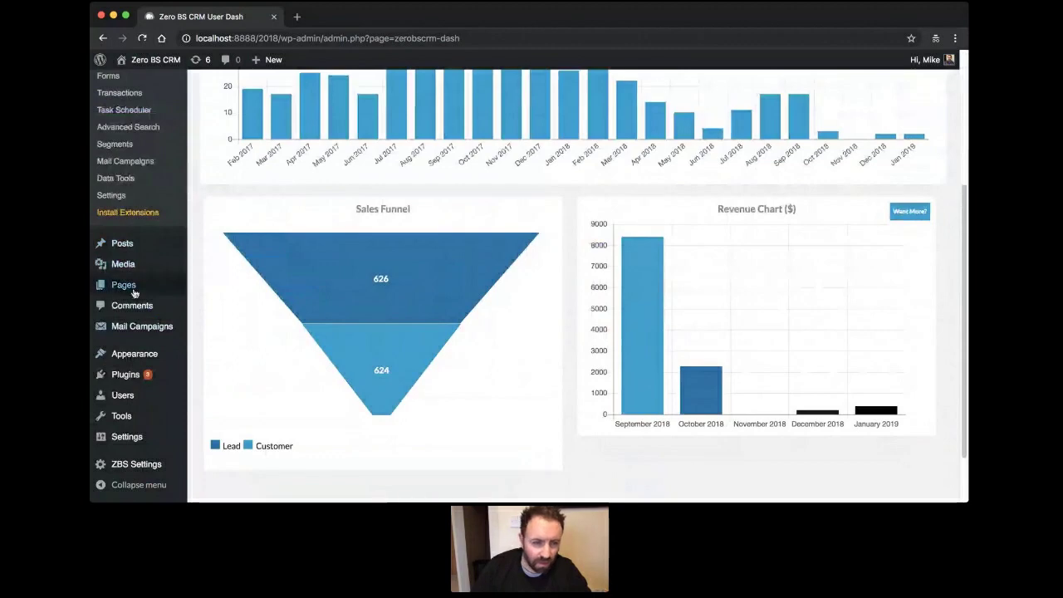
pyautogui.moveTo(143, 455)
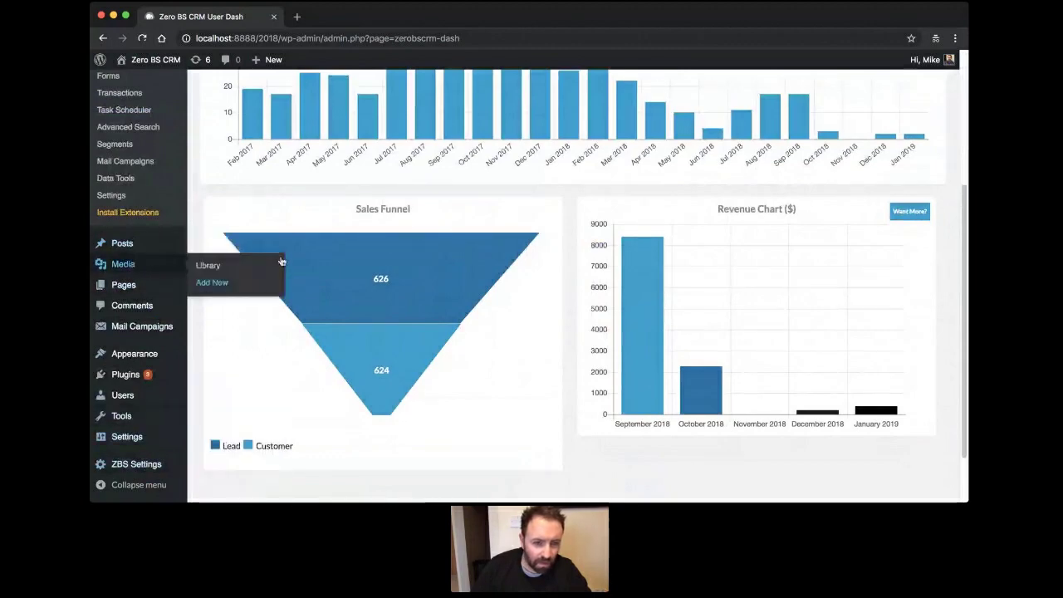
pyautogui.scroll(5, 268, 213)
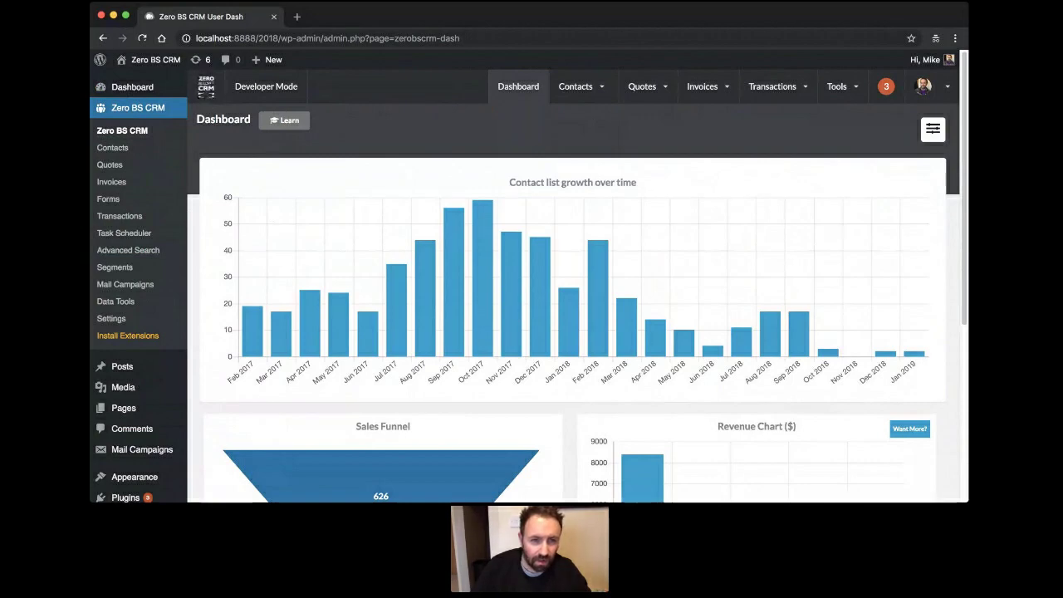
pyautogui.click(206, 89)
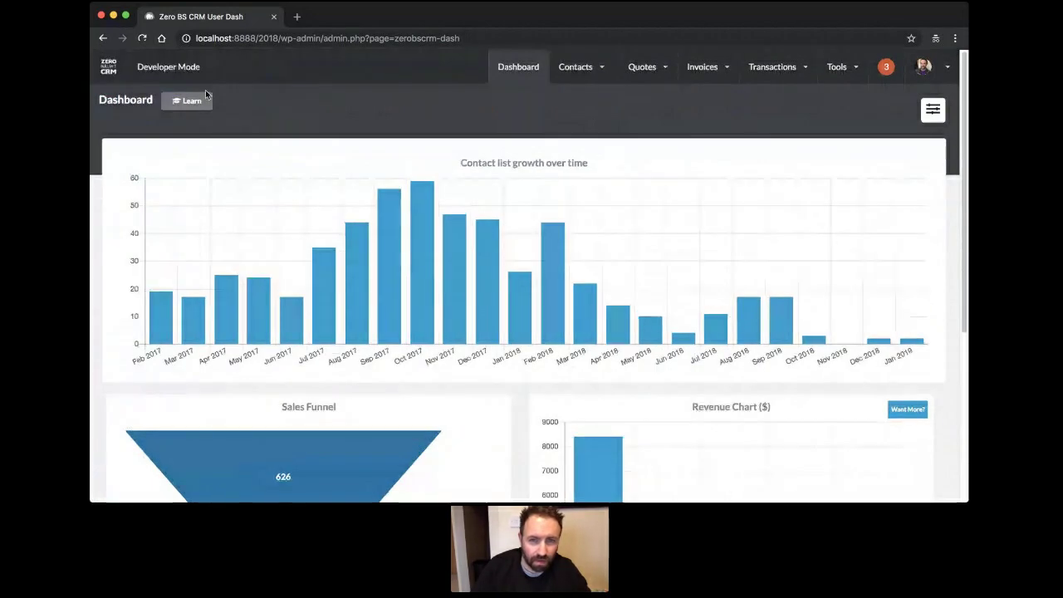
pyautogui.click(509, 73)
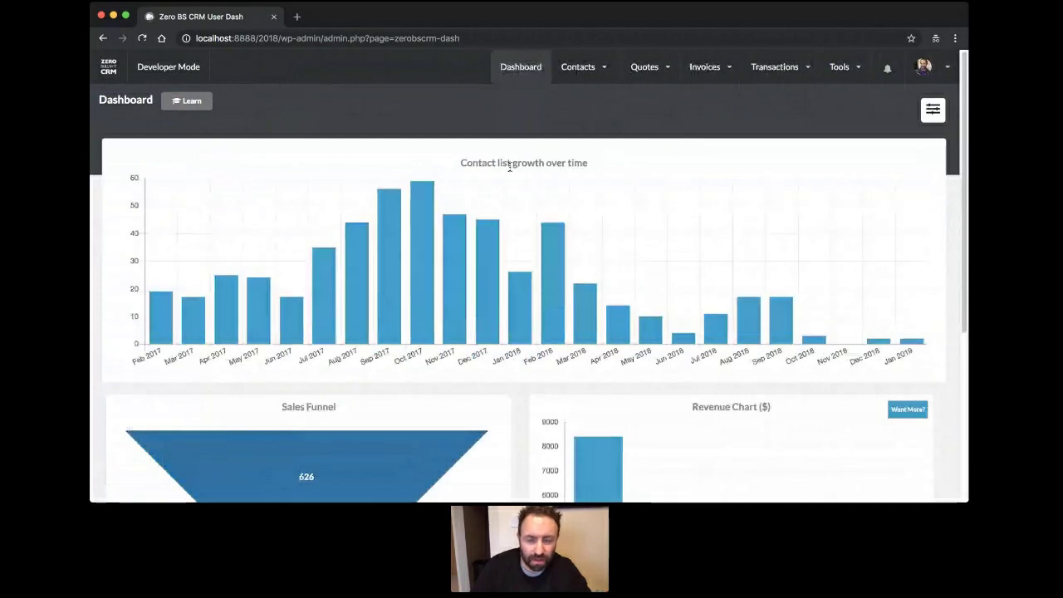
pyautogui.scroll(-5, 509, 166)
pyautogui.scroll(5, 509, 165)
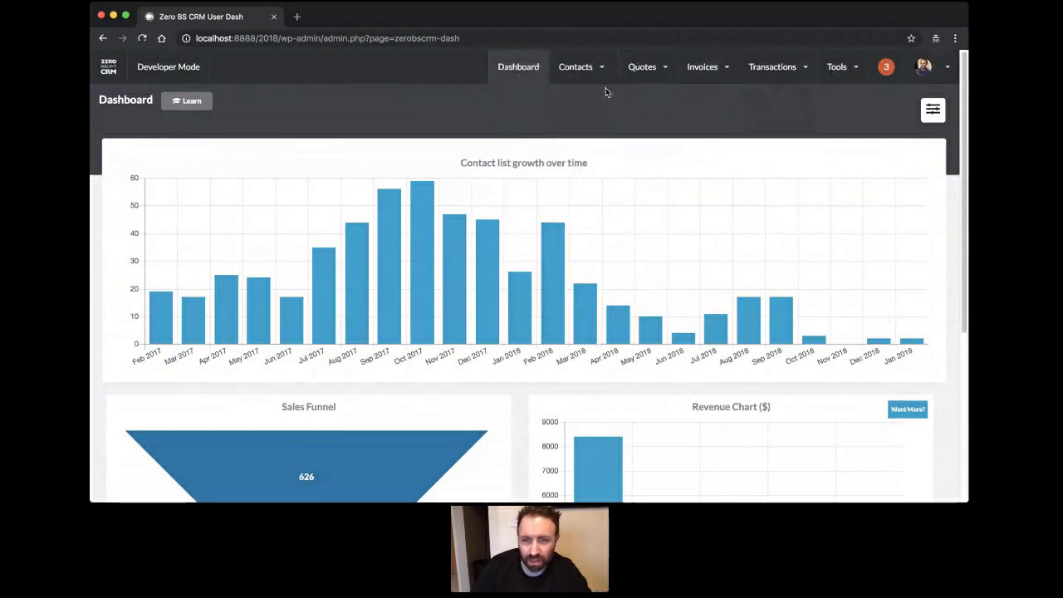
pyautogui.moveTo(553, 71)
pyautogui.click(563, 115)
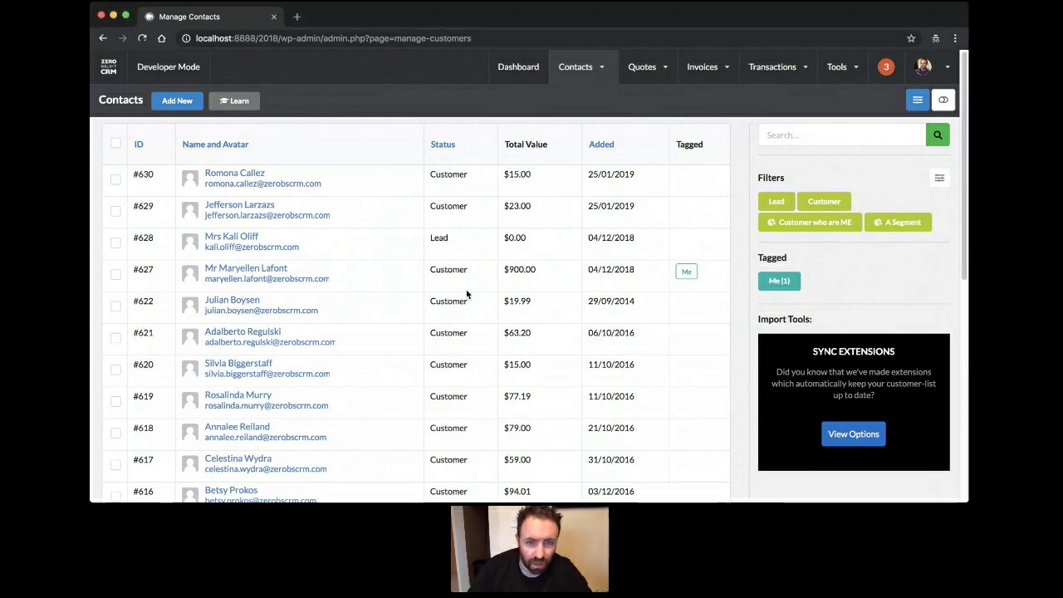
pyautogui.click(532, 65)
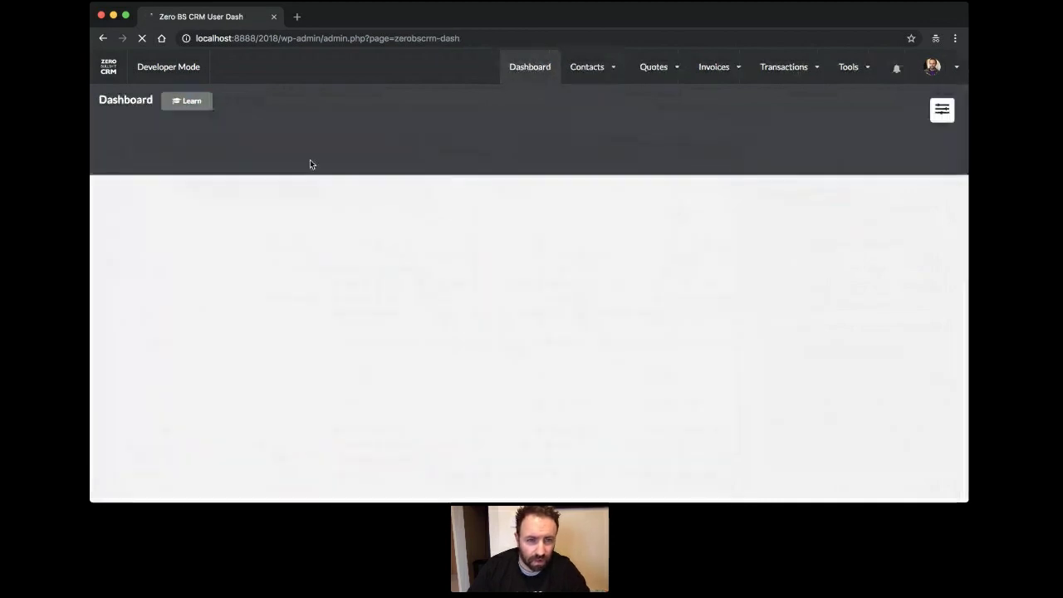
pyautogui.scroll(-5, 342, 245)
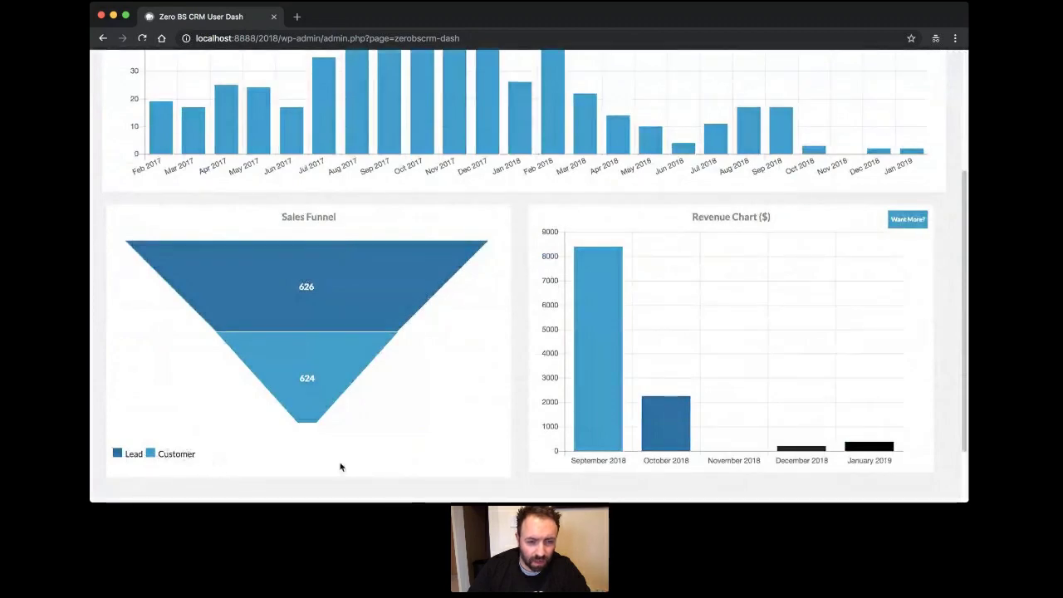
# Open CRM Settings from the avatar menu under CRM Admin.
pyautogui.scroll(5, 765, 371)
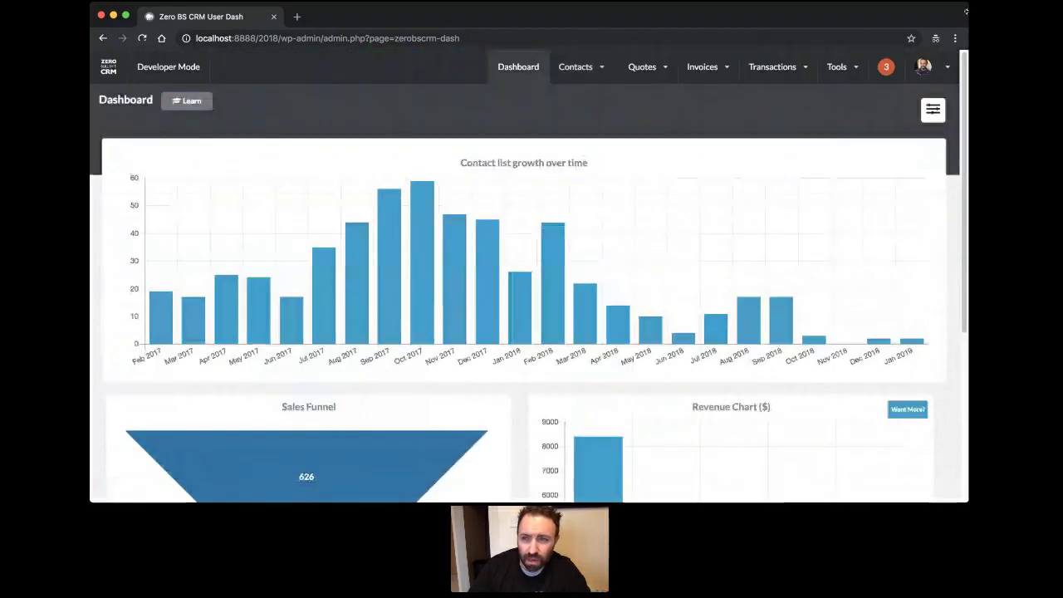
pyautogui.click(923, 67)
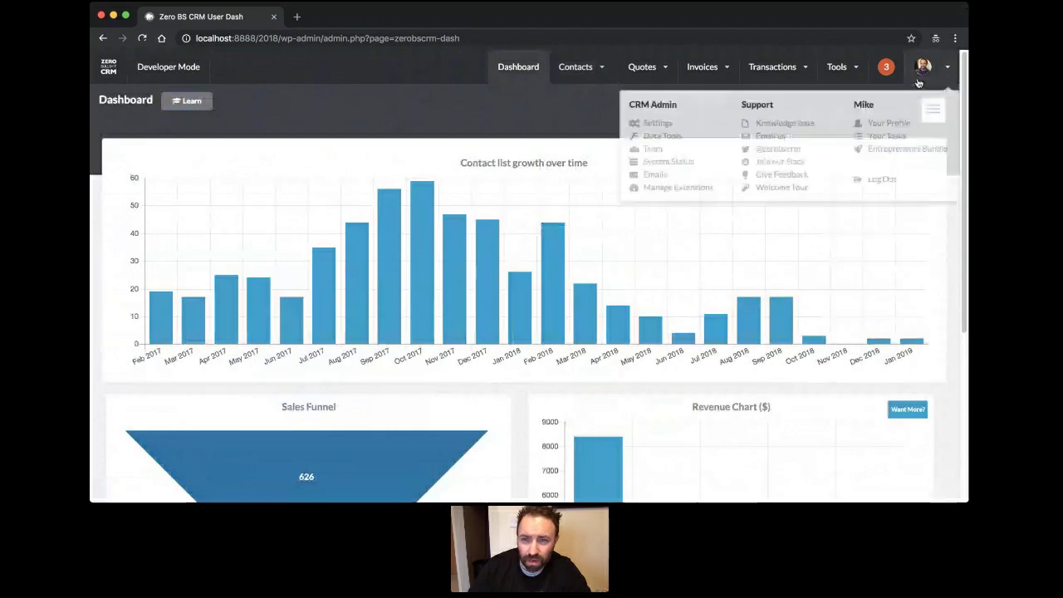
pyautogui.click(647, 126)
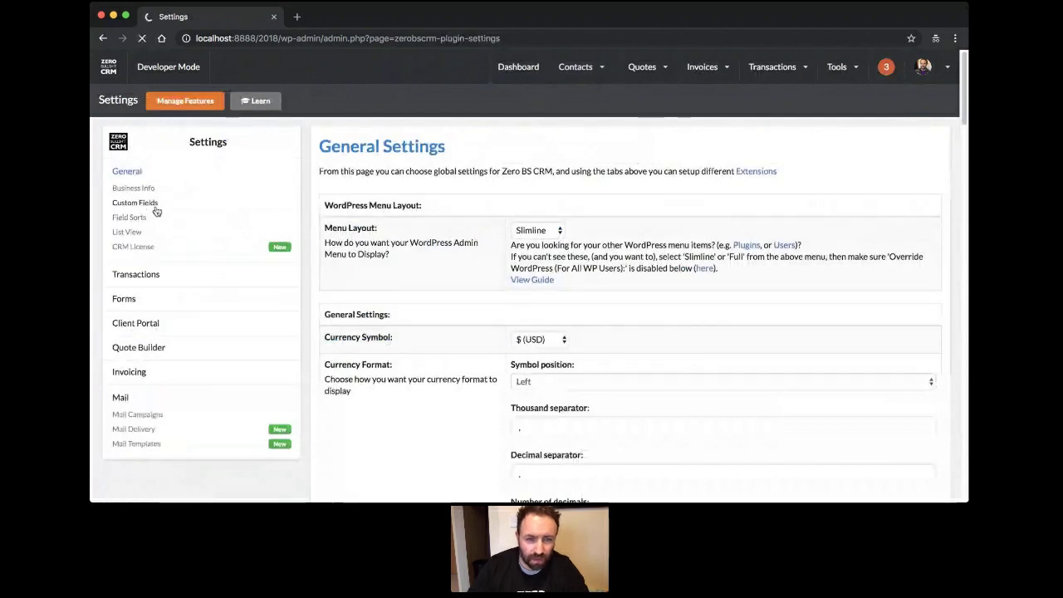
# In Custom Fields, replace Contact Status with Lead, Qualified Lead, Emailed, Quoted, Agreed, Customer.
pyautogui.click(155, 204)
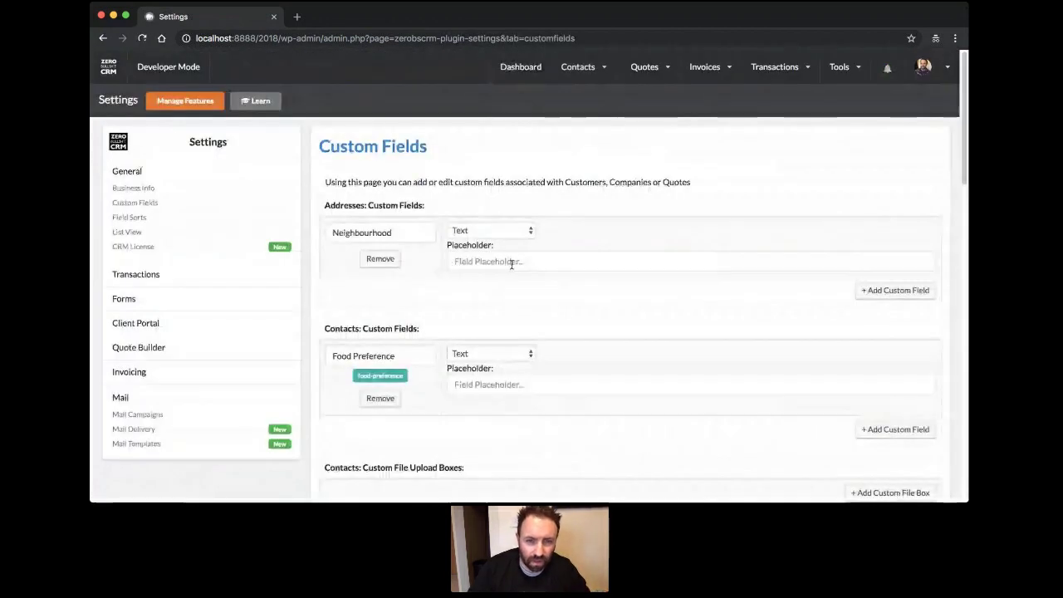
pyautogui.scroll(-5, 441, 284)
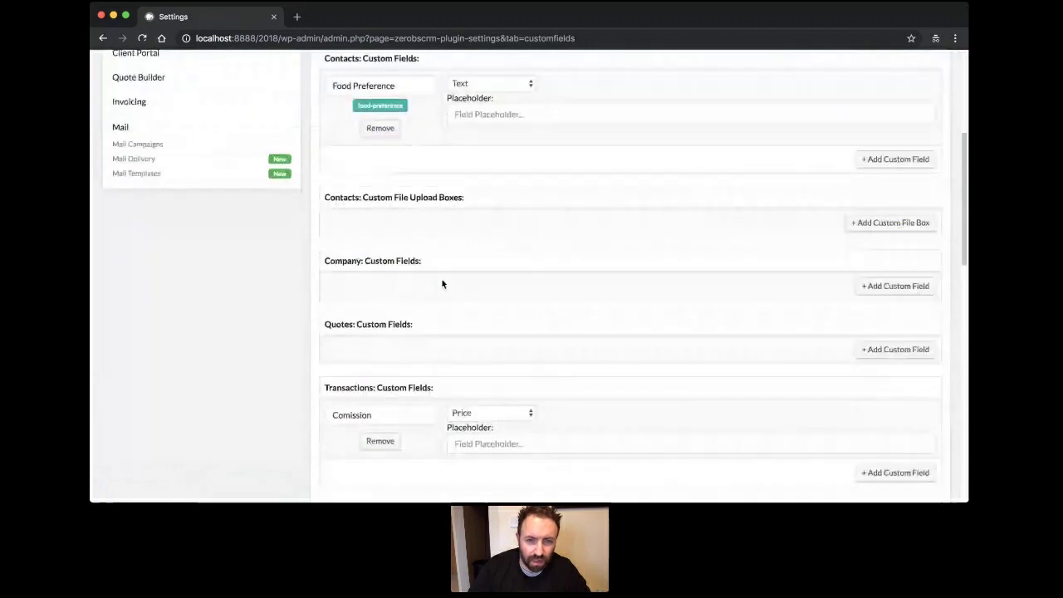
pyautogui.scroll(-6, 442, 284)
pyautogui.moveTo(845, 266); pyautogui.dragTo(474, 257)
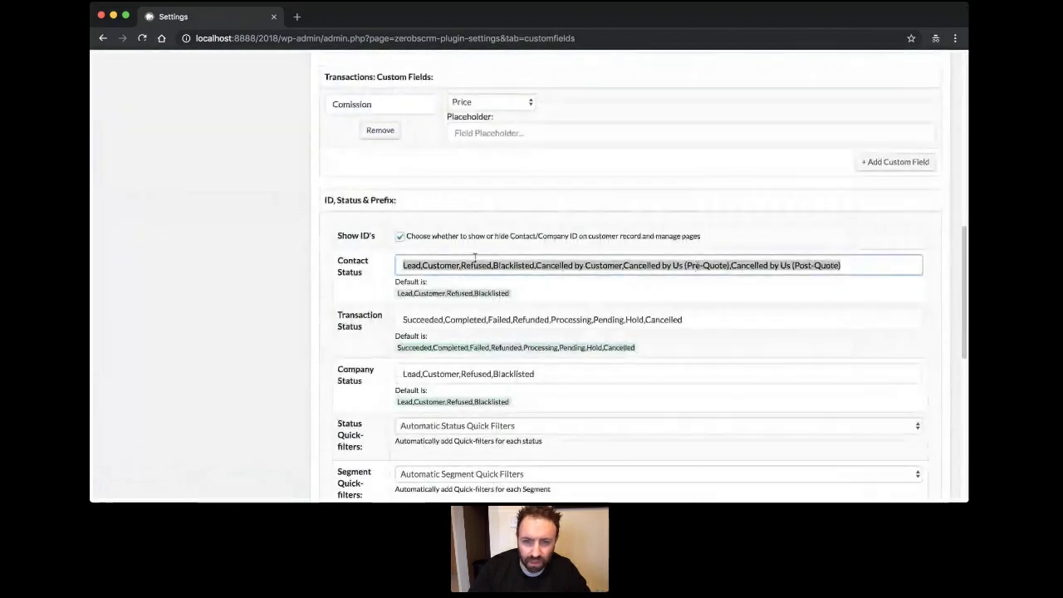
pyautogui.write('Lea')
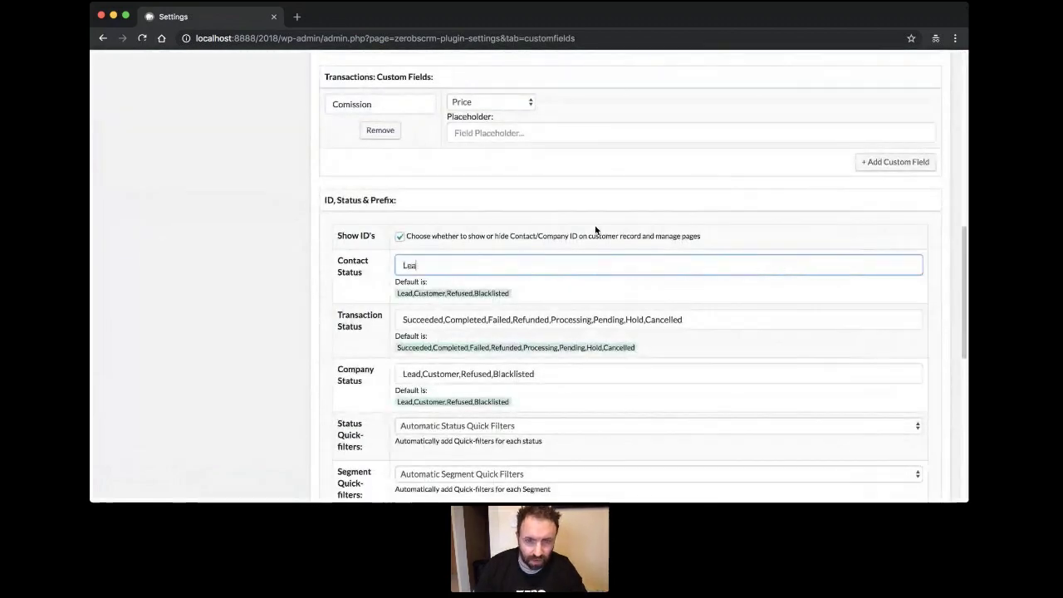
pyautogui.write('d, Qual')
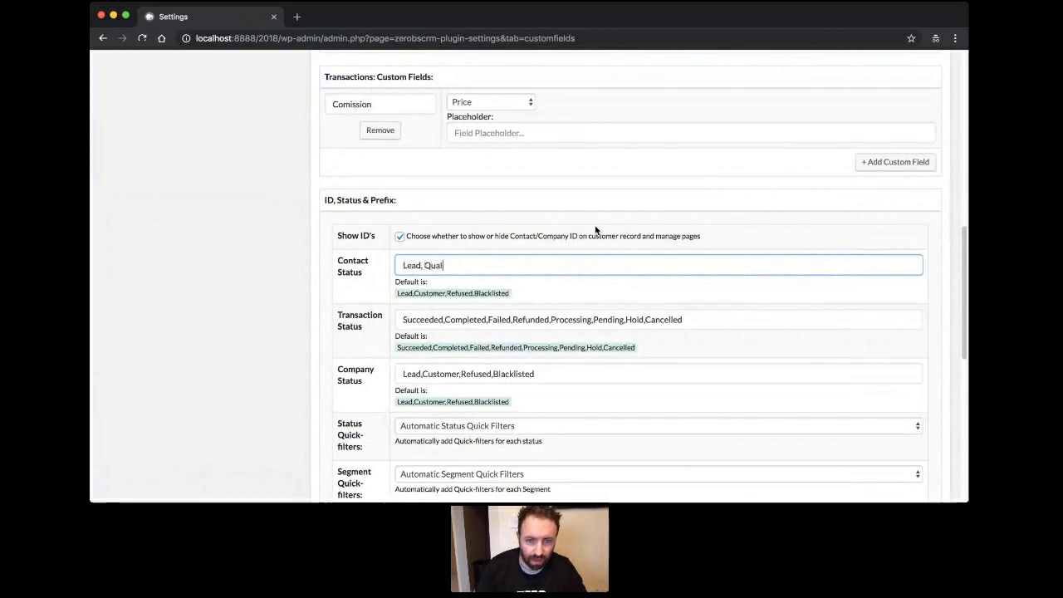
pyautogui.write('ified Lea')
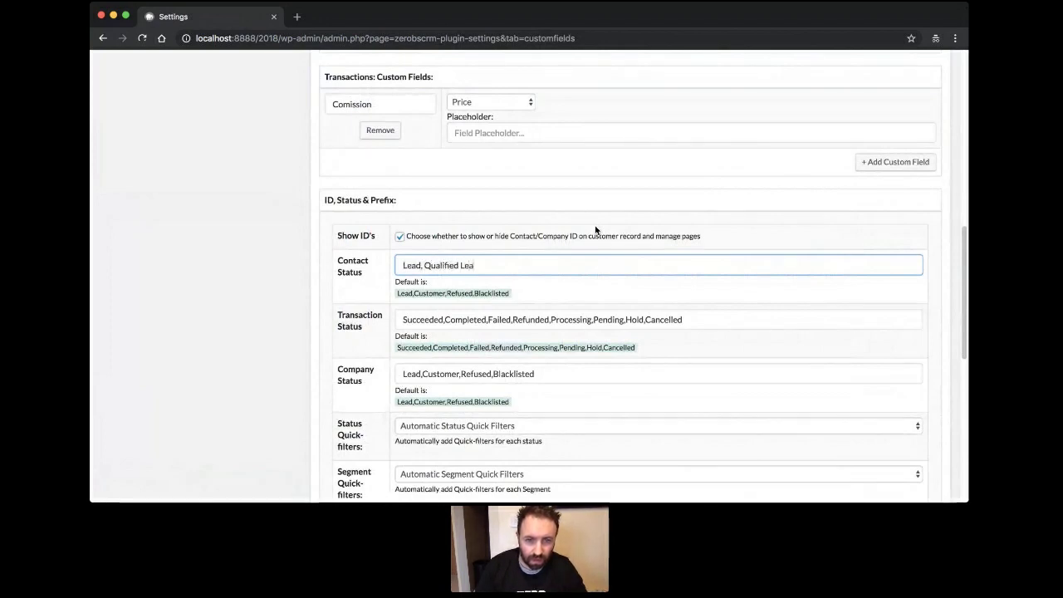
pyautogui.write('d, Eamile')
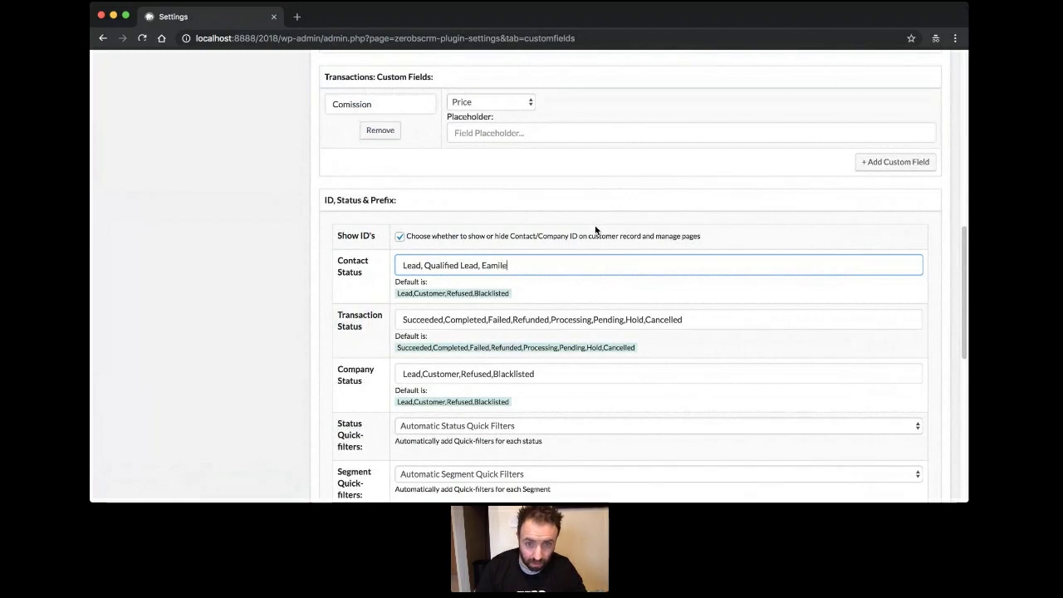
pyautogui.press('BackSpace')
pyautogui.press('BackSpace')
pyautogui.press('BackSpace')
pyautogui.press('BackSpace')
pyautogui.press('BackSpace')
pyautogui.write('mailed')
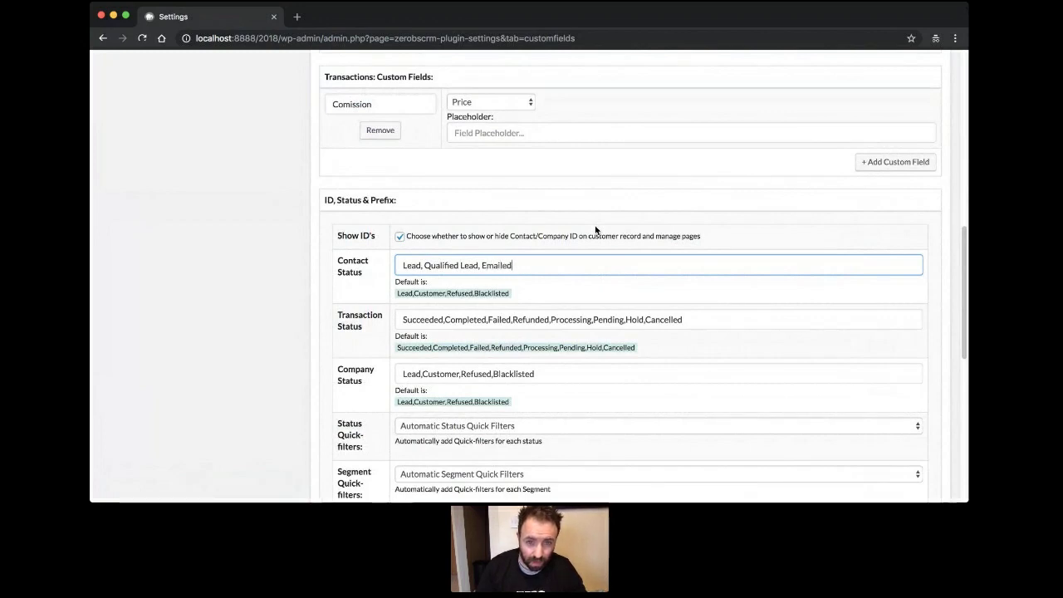
pyautogui.write(', Quote')
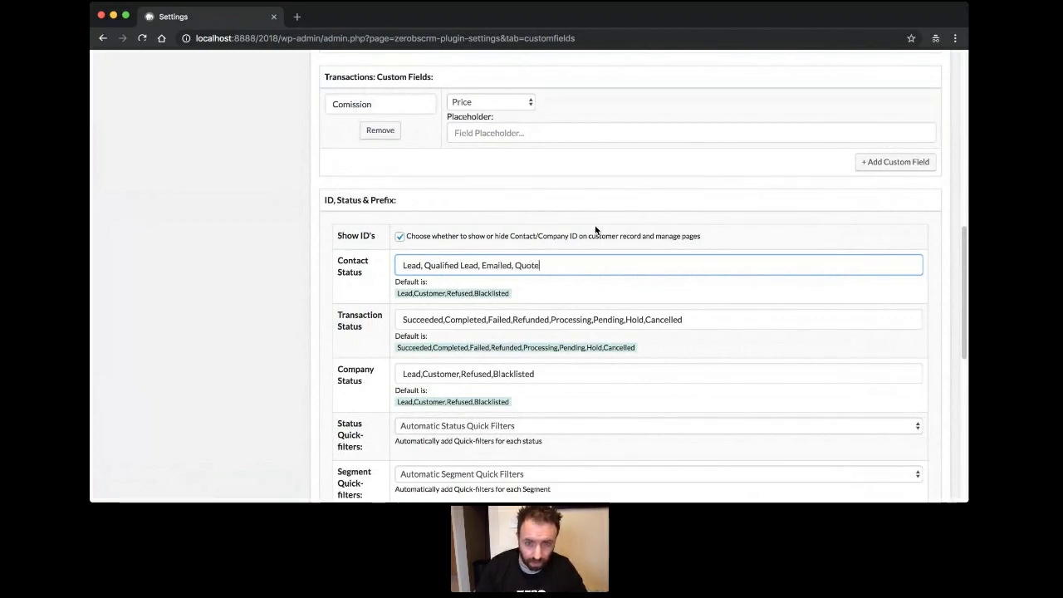
pyautogui.write('d, Agre')
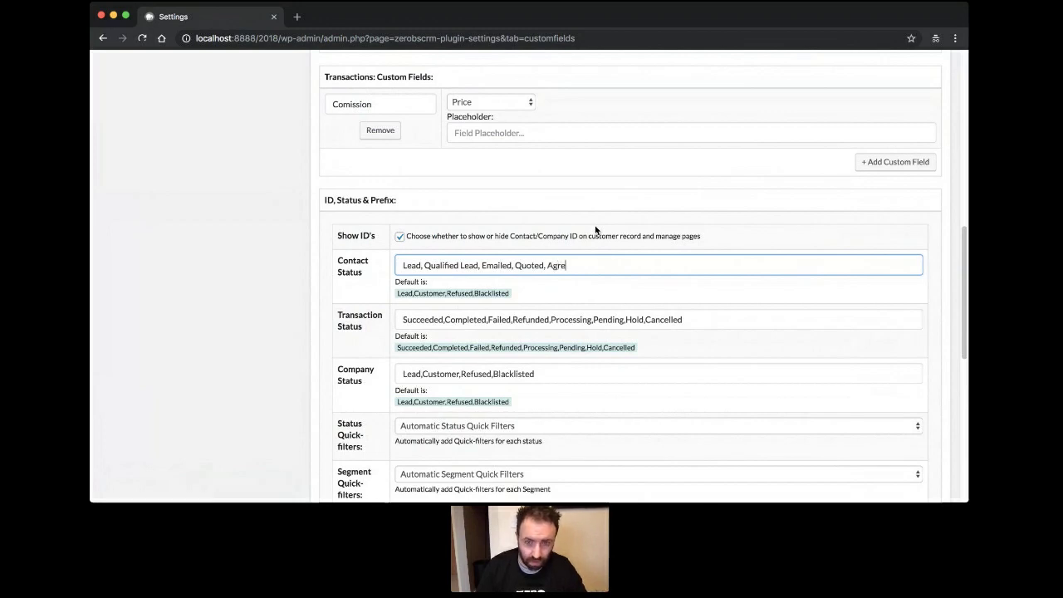
pyautogui.write('ed, C')
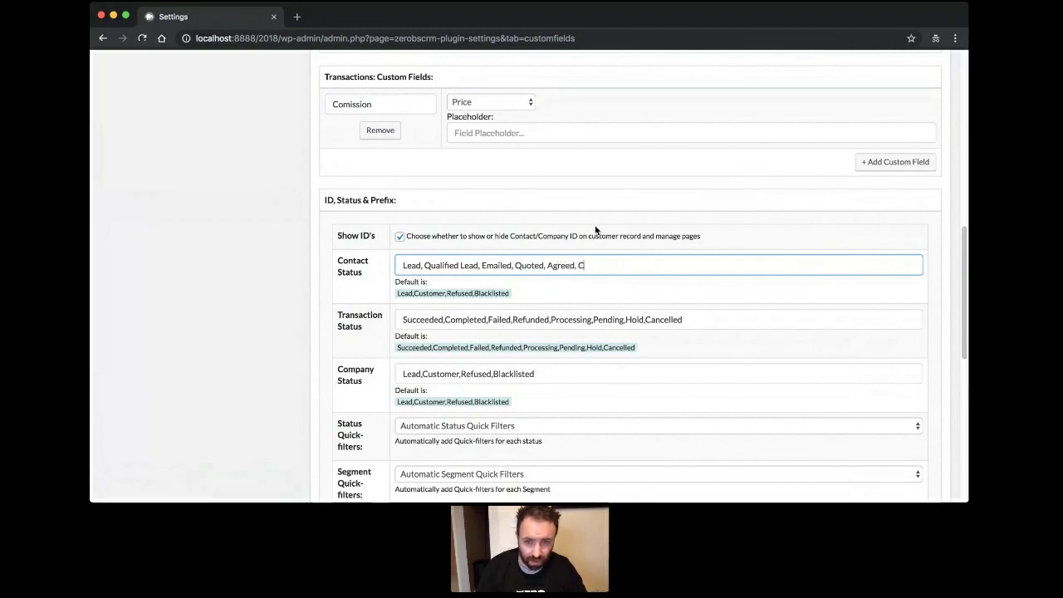
pyautogui.write('ustomer')
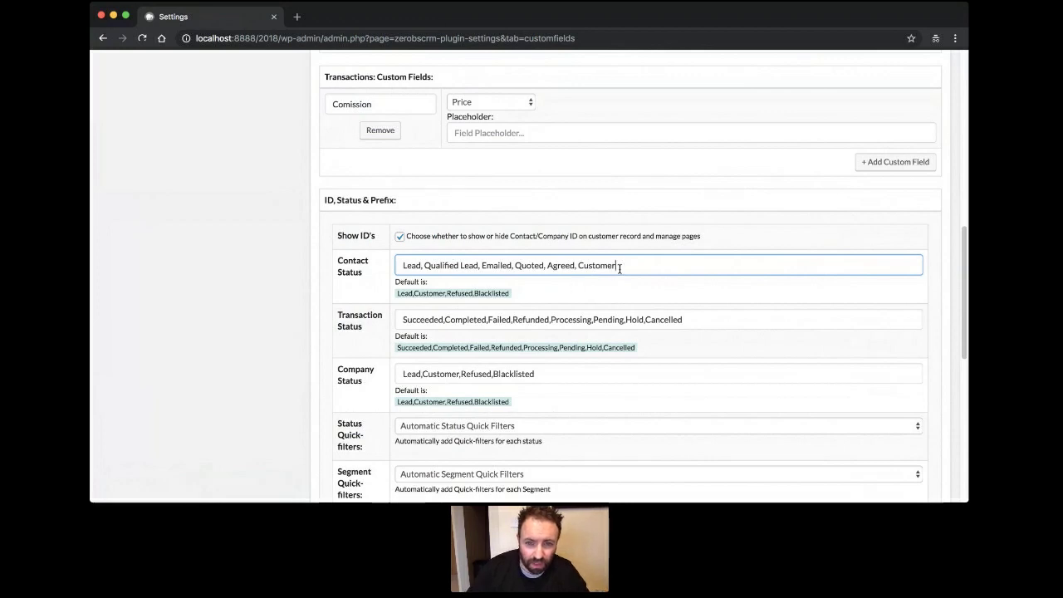
pyautogui.moveTo(617, 265); pyautogui.dragTo(396, 262)
pyautogui.press('super+c')
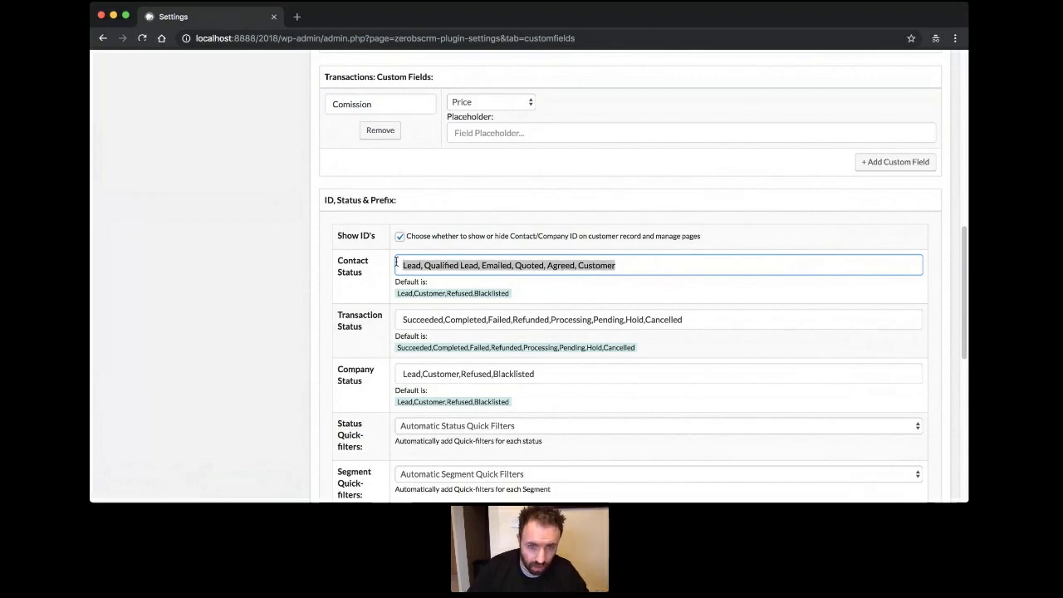
pyautogui.click(308, 289)
# Paste the same status list over the existing Funnel Statuses.
pyautogui.scroll(-3, 308, 289)
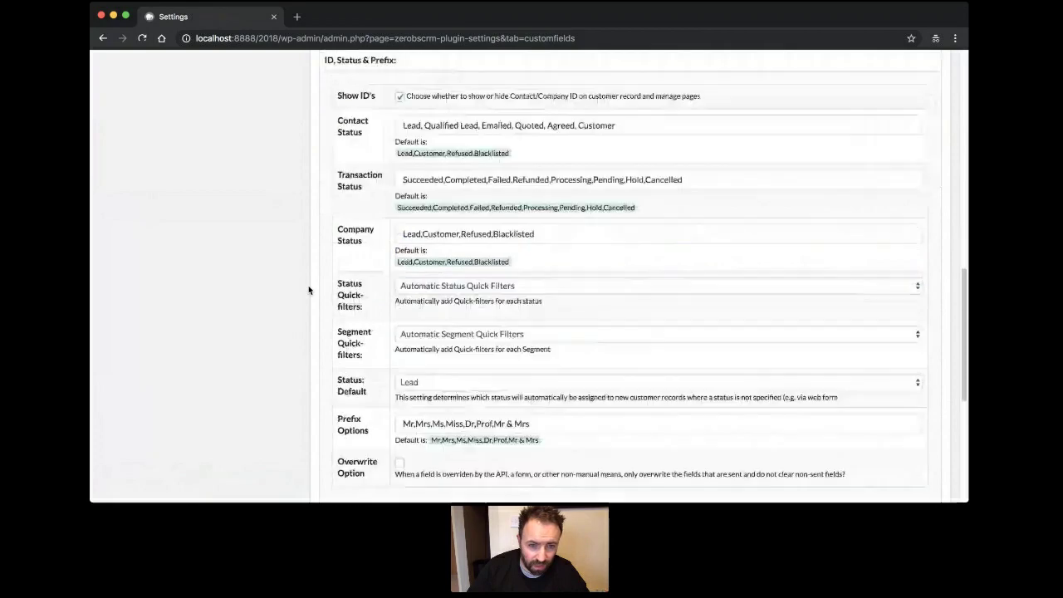
pyautogui.scroll(-2, 308, 288)
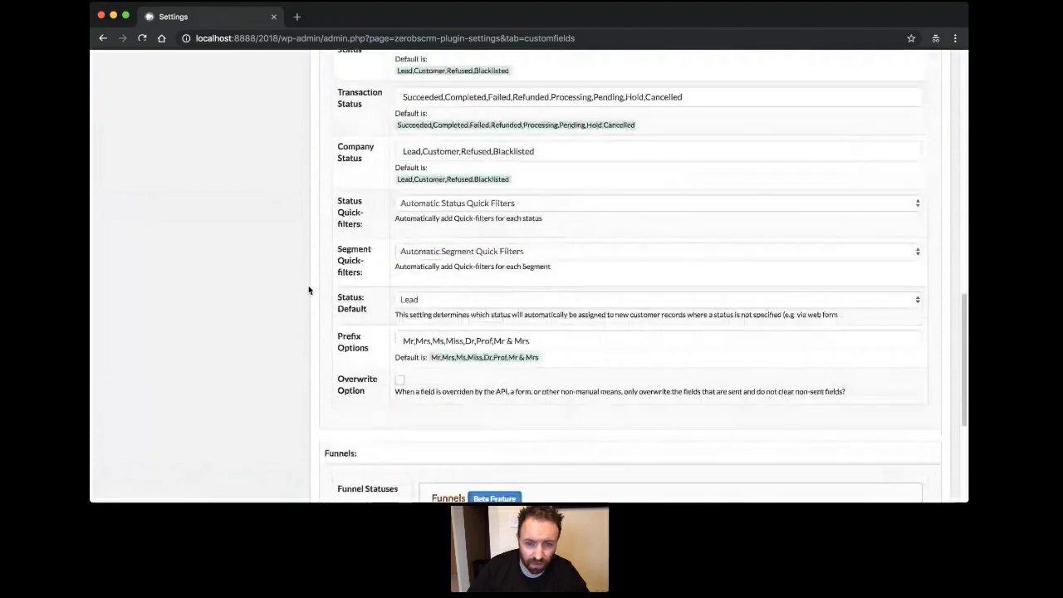
pyautogui.scroll(-5, 308, 289)
pyautogui.moveTo(485, 315); pyautogui.dragTo(406, 314)
pyautogui.press('super+v')
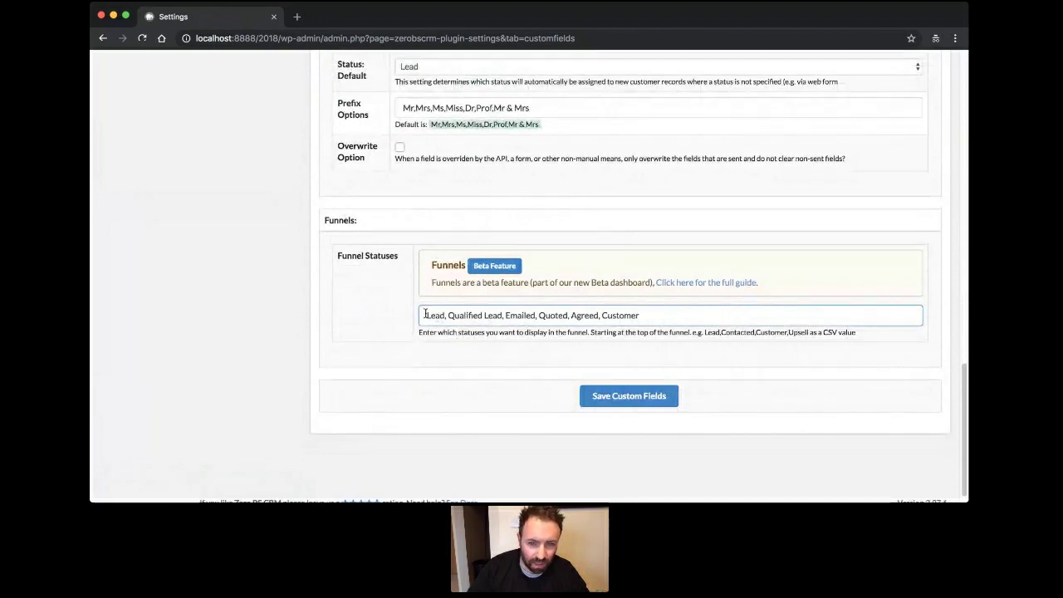
# Save Custom Fields and return to the CRM Dashboard.
pyautogui.click(629, 396)
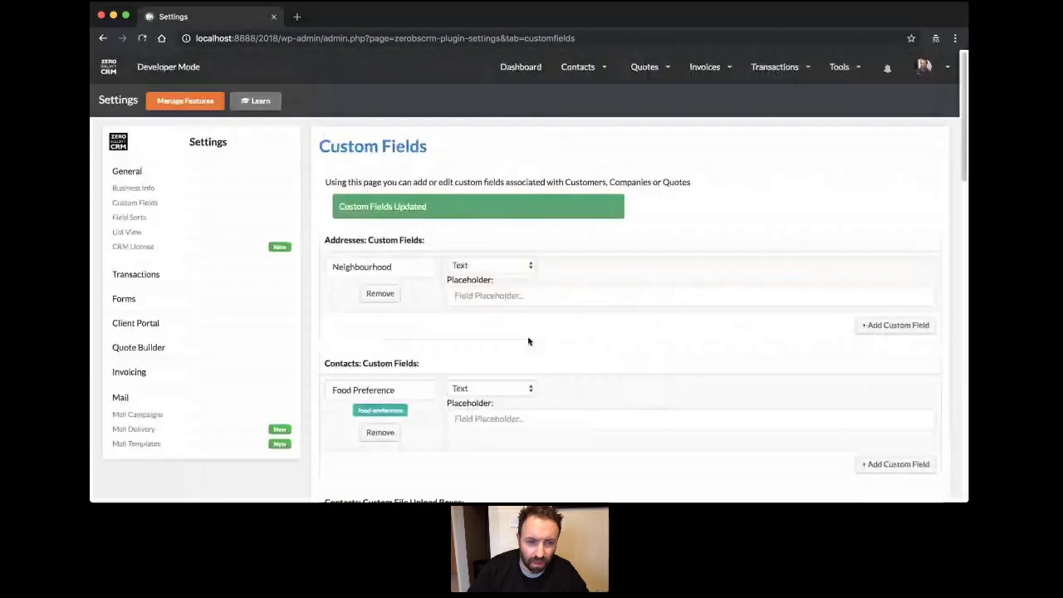
pyautogui.click(514, 73)
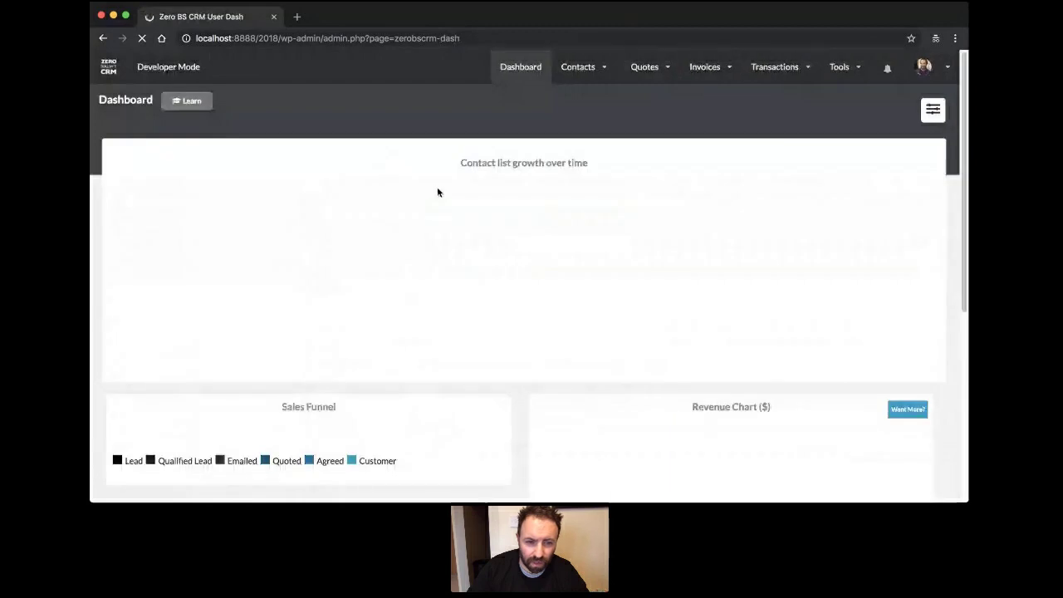
# Open Contacts > View all from the top navigation.
pyautogui.scroll(-5, 462, 258)
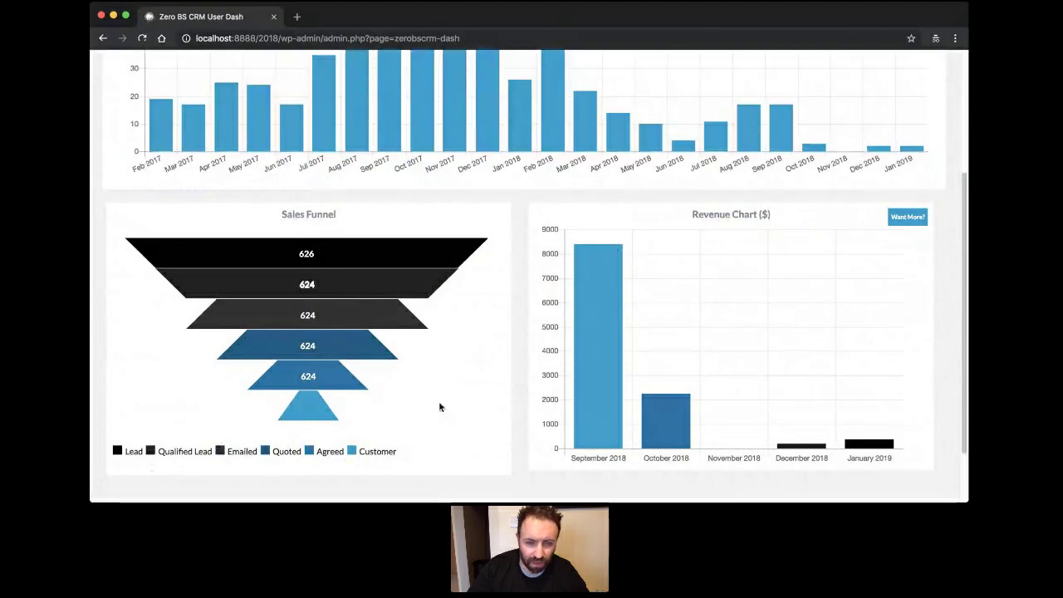
pyautogui.scroll(5, 440, 406)
pyautogui.click(576, 66)
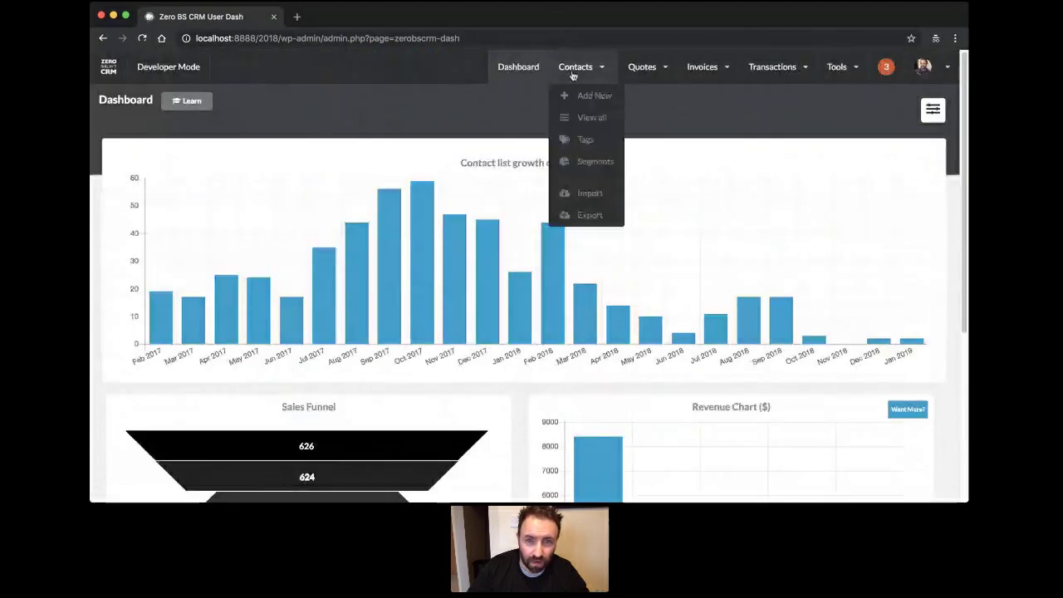
pyautogui.click(590, 124)
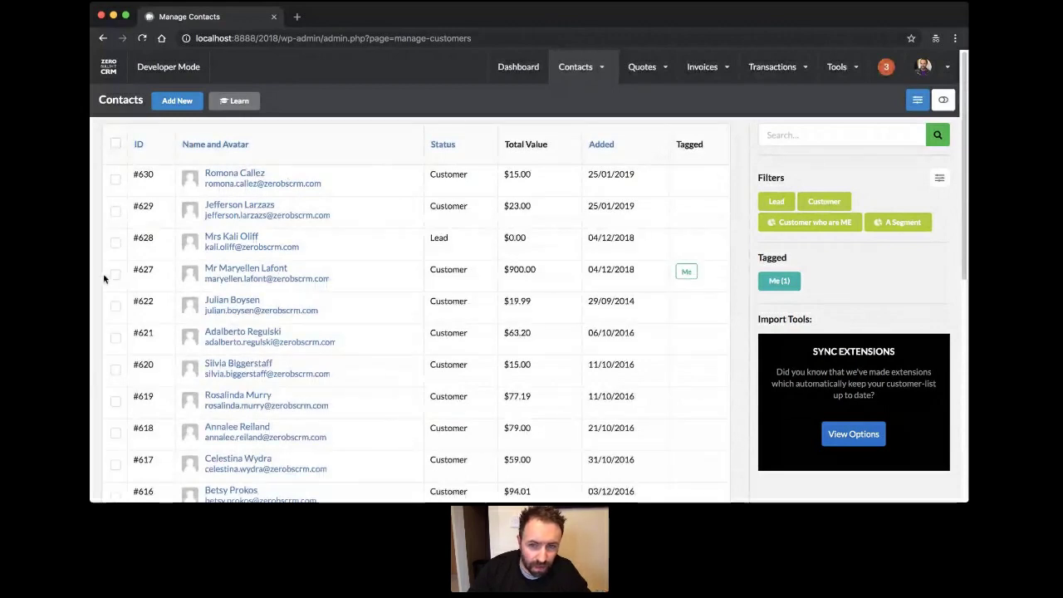
# Tick contacts #621 through #616 and check the bulk action dropdown.
pyautogui.scroll(-3, 132, 258)
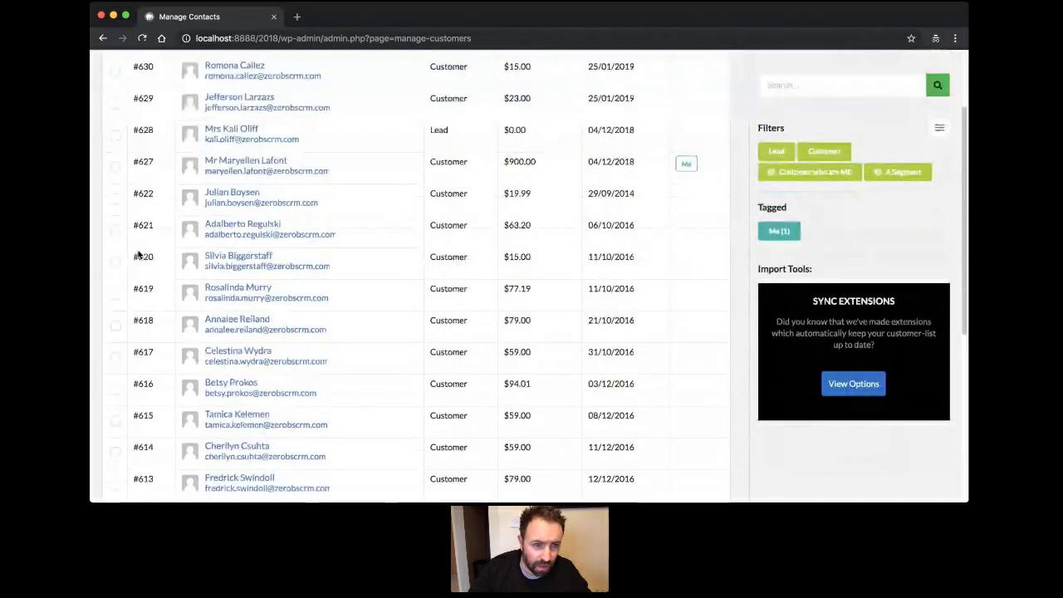
pyautogui.click(116, 229)
pyautogui.click(116, 261)
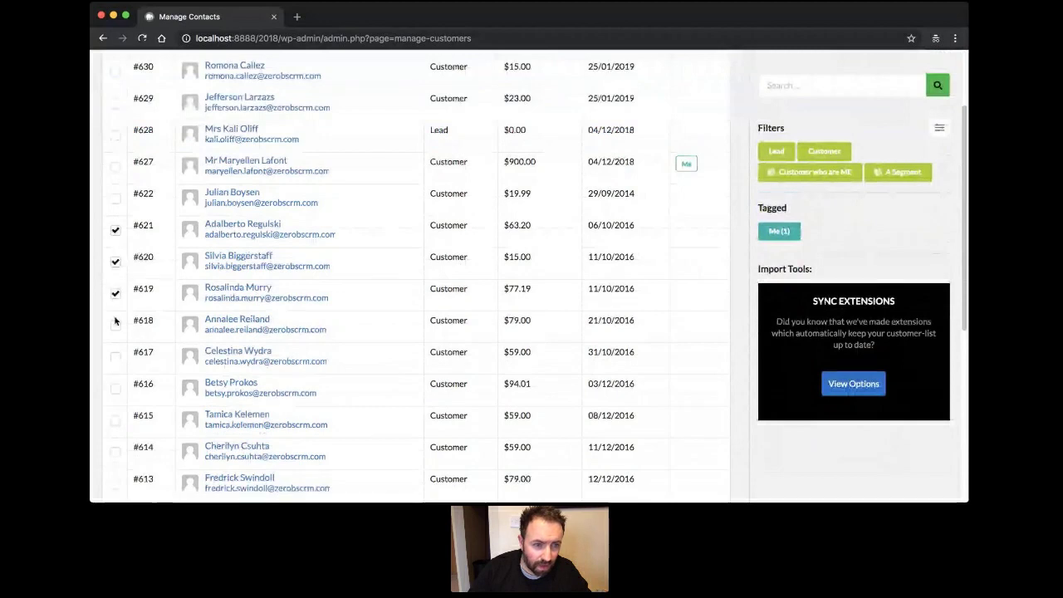
pyautogui.click(115, 324)
pyautogui.click(115, 356)
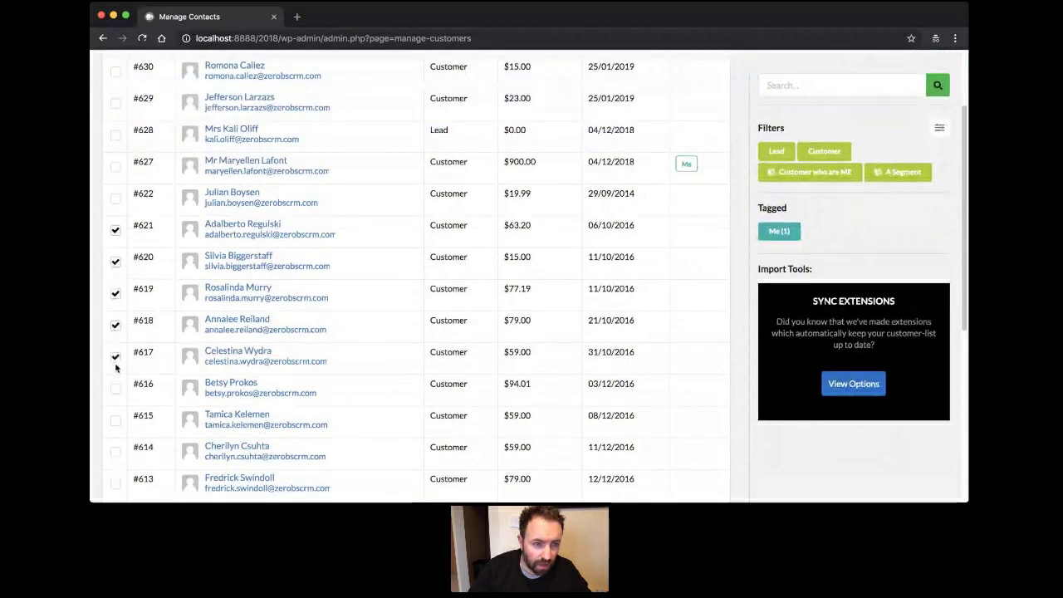
pyautogui.click(116, 387)
pyautogui.scroll(-9, 116, 388)
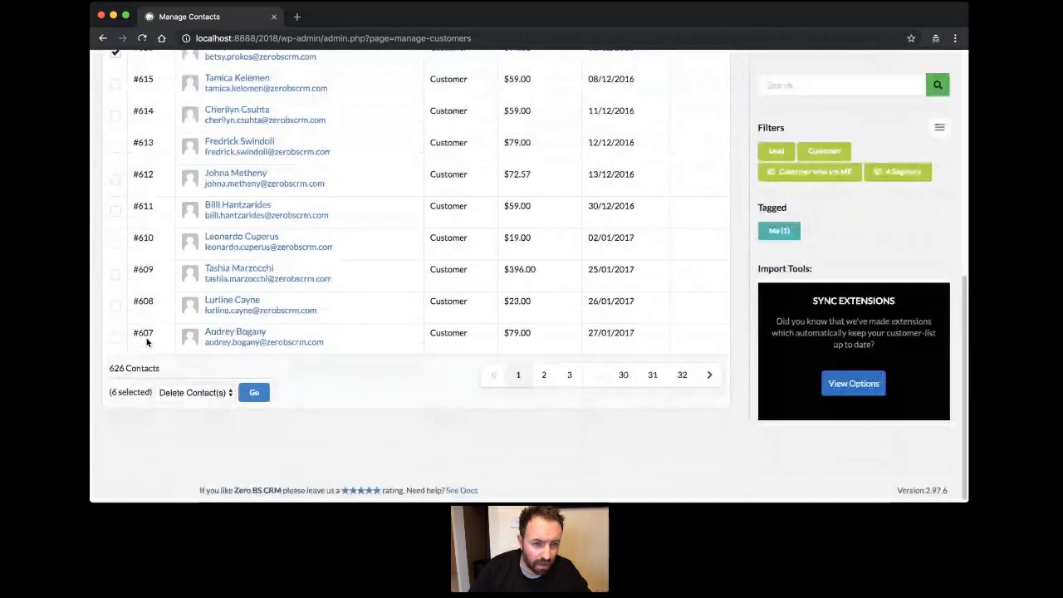
pyautogui.click(224, 393)
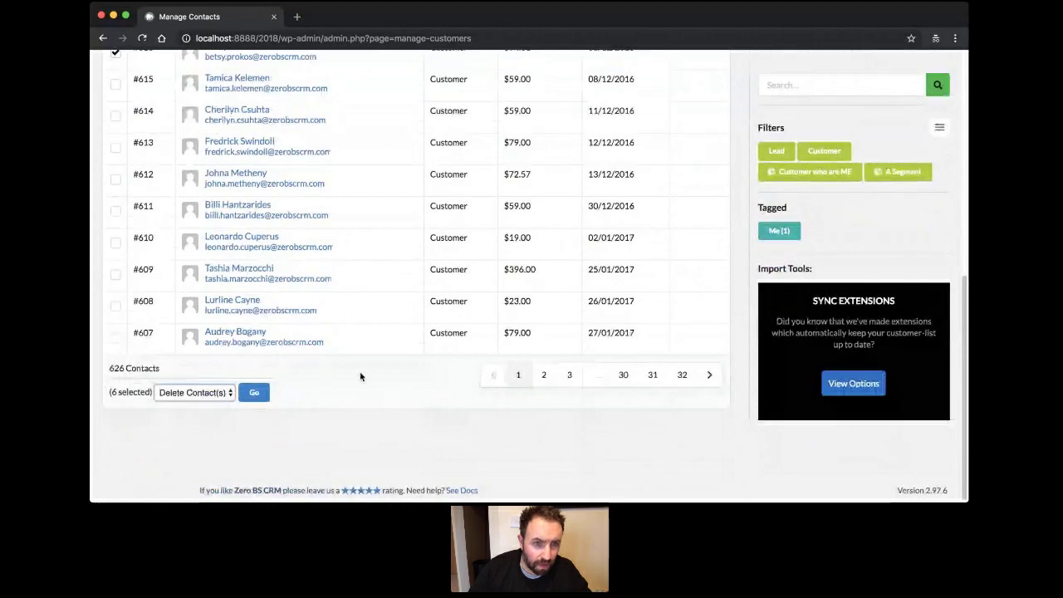
# Toggle select-all on and off, then open contact #621's record.
pyautogui.scroll(10, 315, 325)
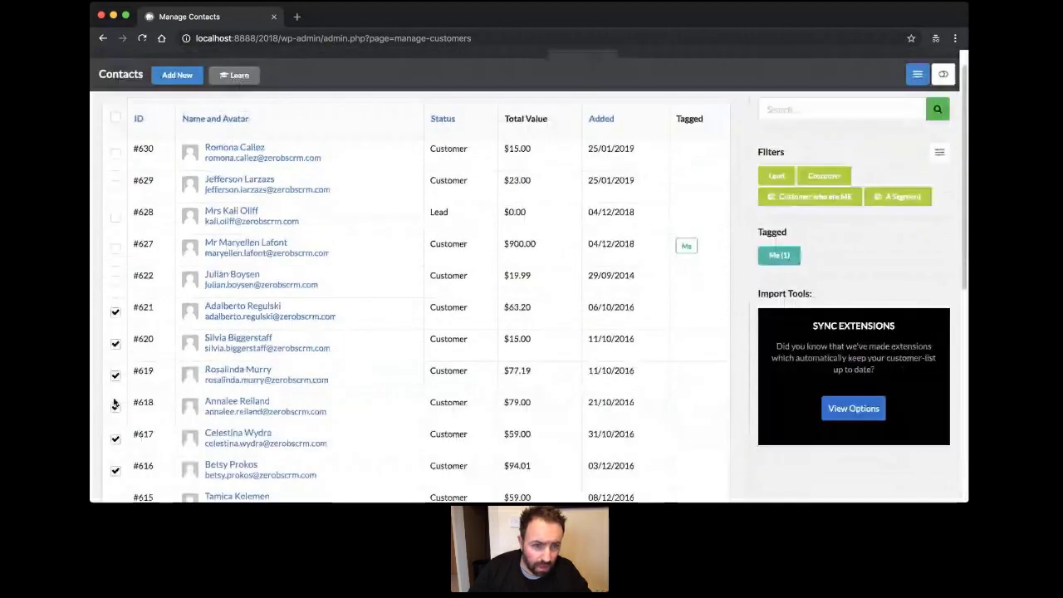
pyautogui.click(115, 117)
pyautogui.click(115, 117)
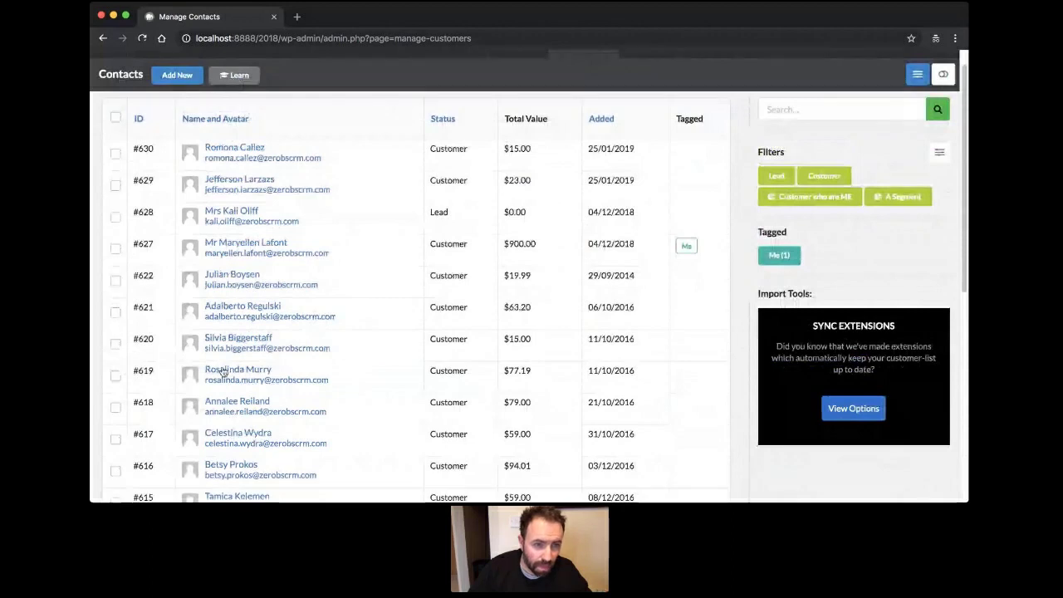
pyautogui.click(266, 307)
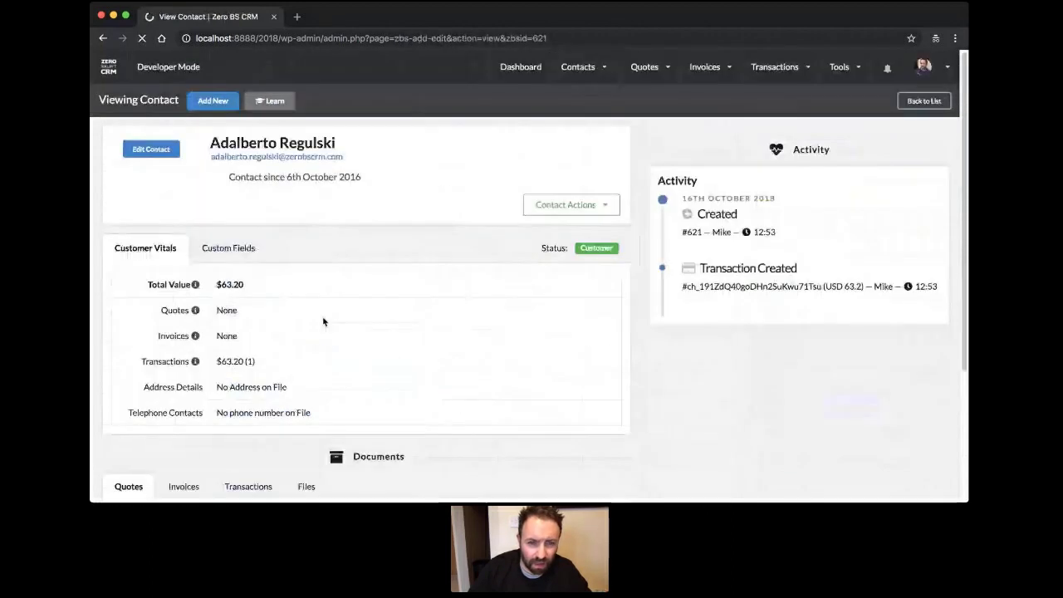
# Edit contact #621, save its status as Qualified Lead, and go back to the list.
pyautogui.click(151, 231)
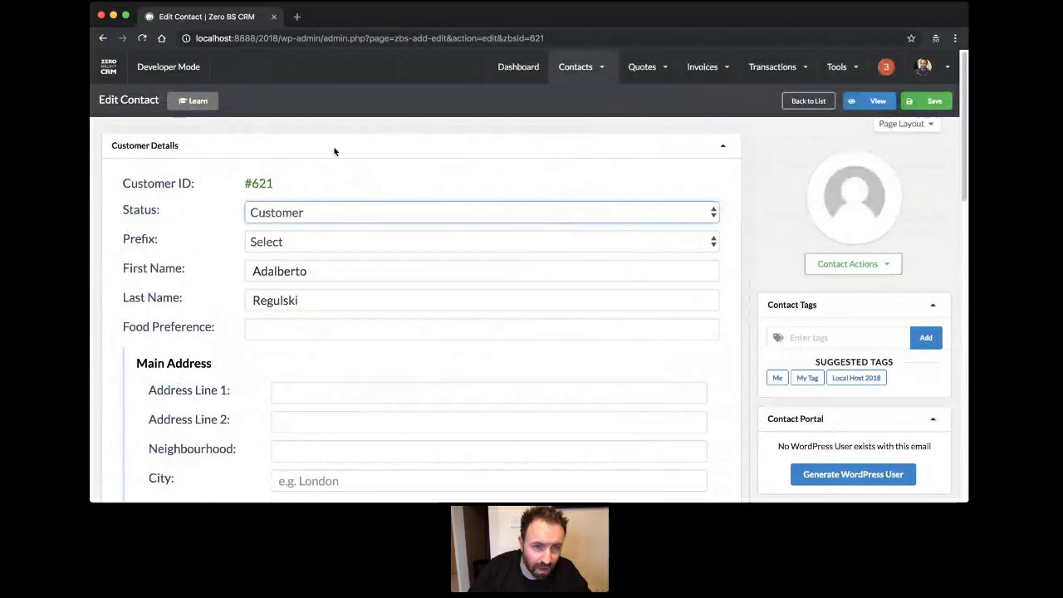
pyautogui.click(923, 100)
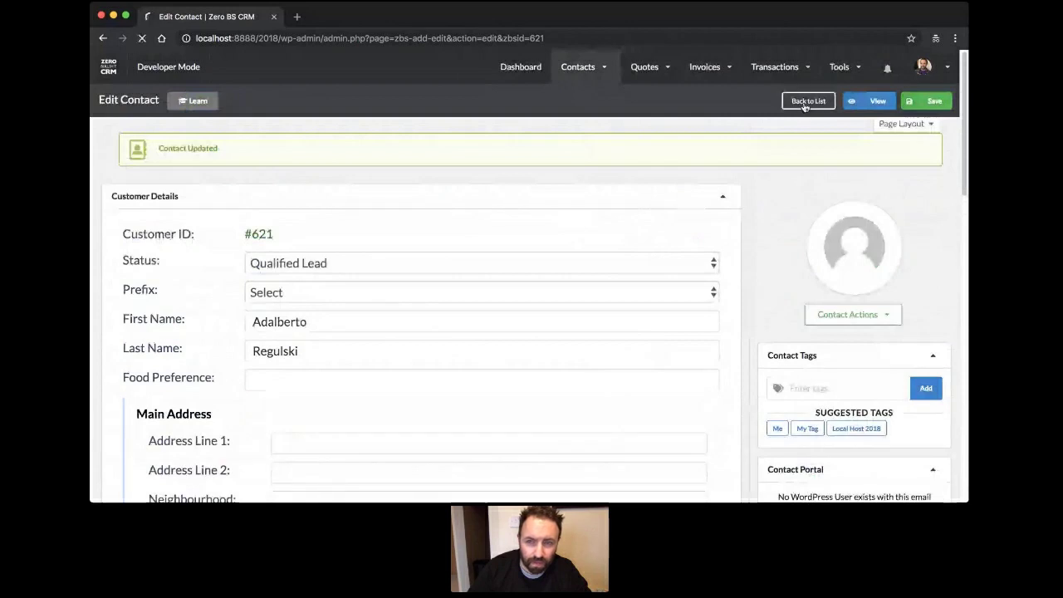
pyautogui.click(801, 109)
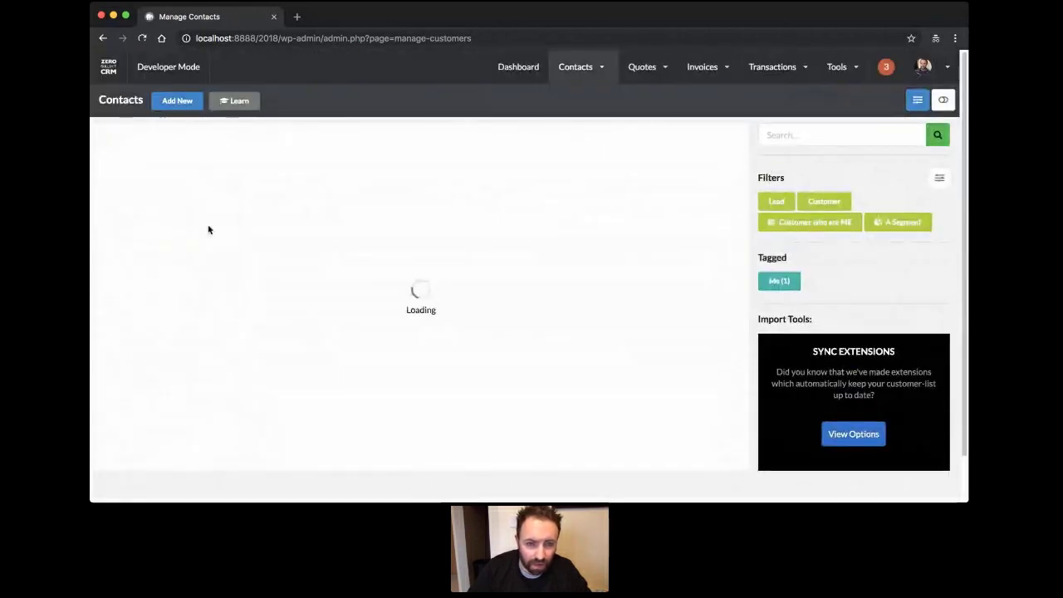
pyautogui.scroll(-5, 208, 249)
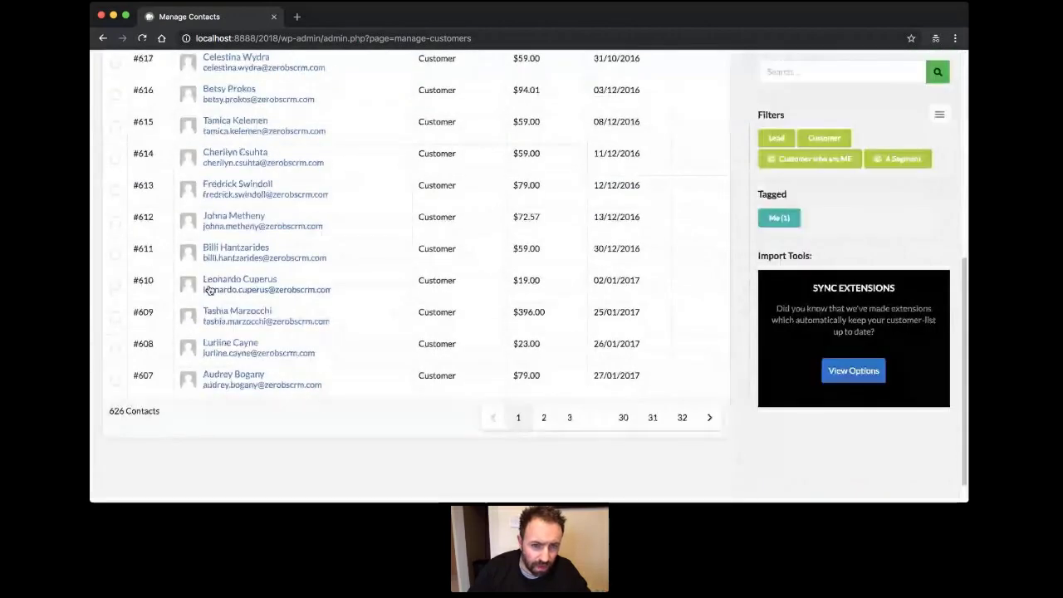
# Edit contact #609, save its status as Emailed, then reopen Contacts > View all.
pyautogui.click(497, 307)
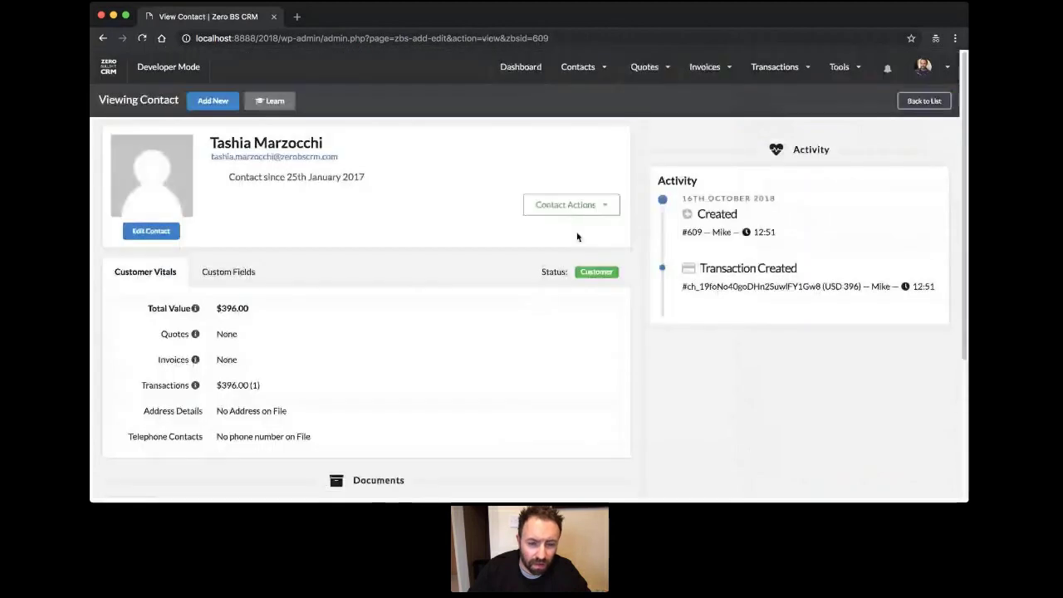
pyautogui.click(151, 231)
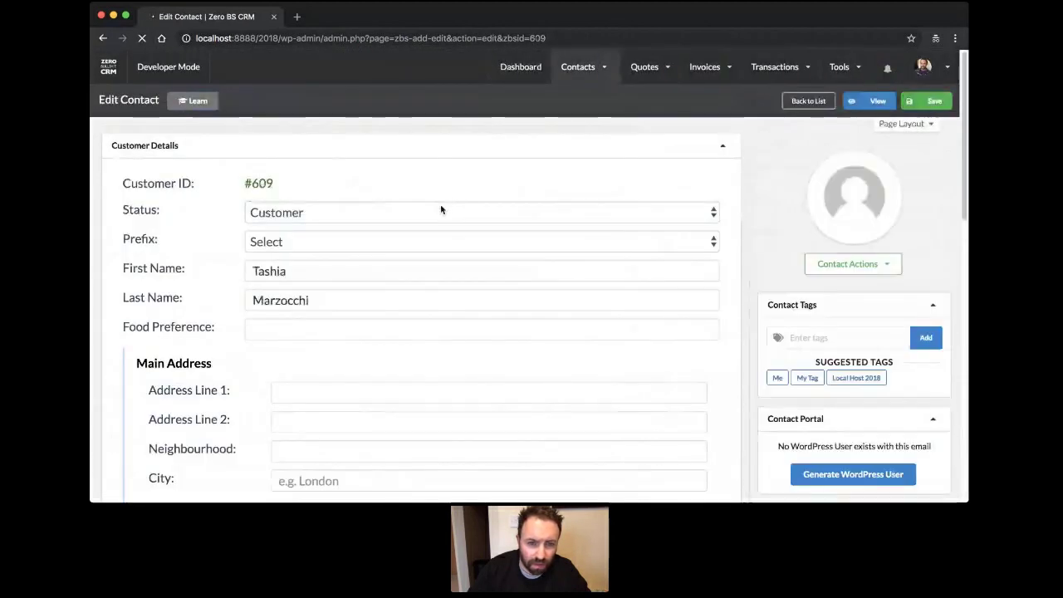
pyautogui.click(299, 125)
pyautogui.click(925, 102)
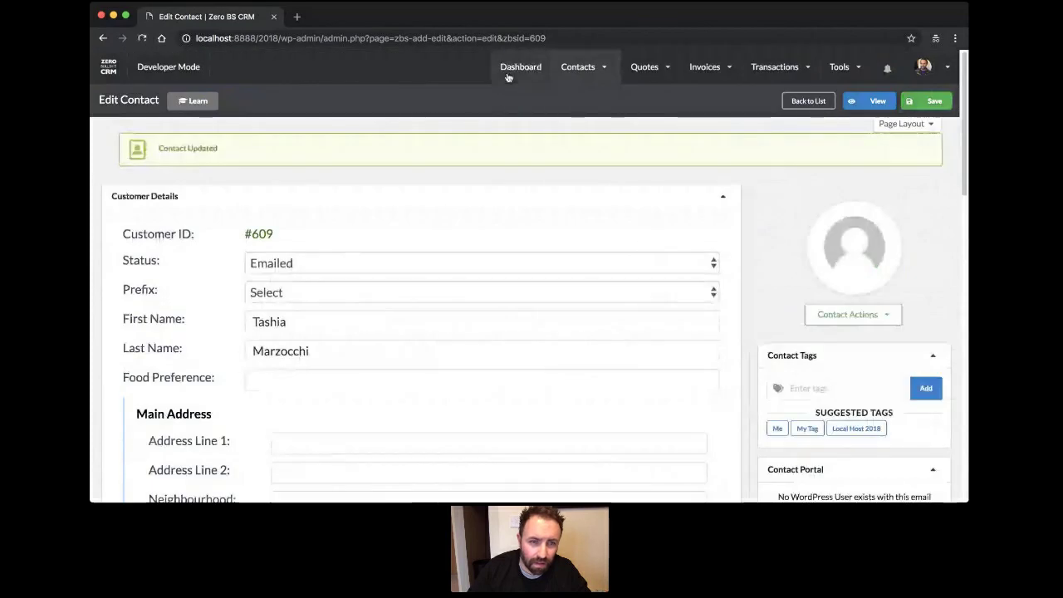
pyautogui.moveTo(590, 75)
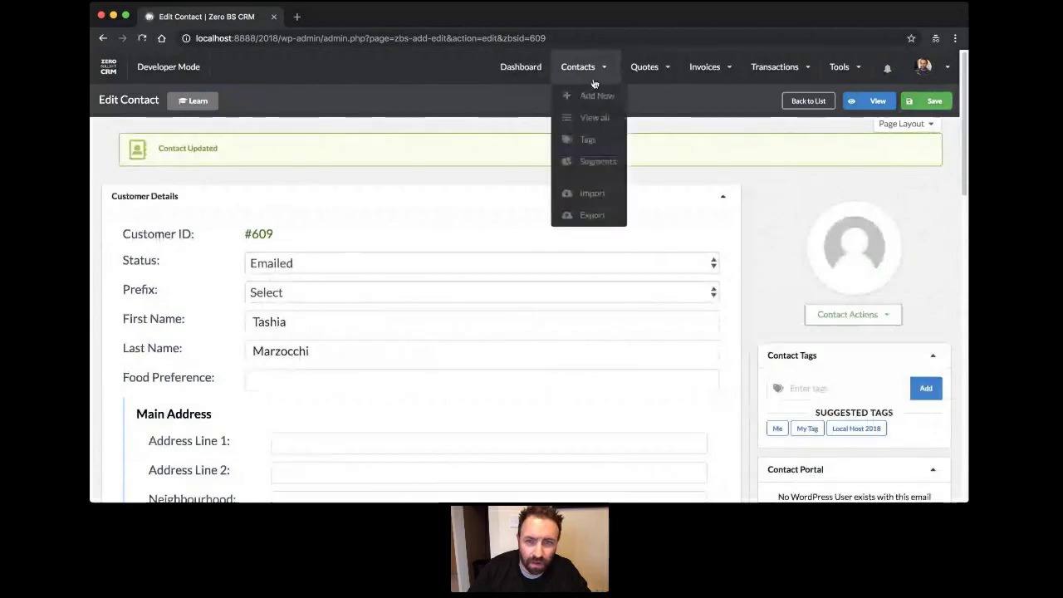
pyautogui.click(591, 119)
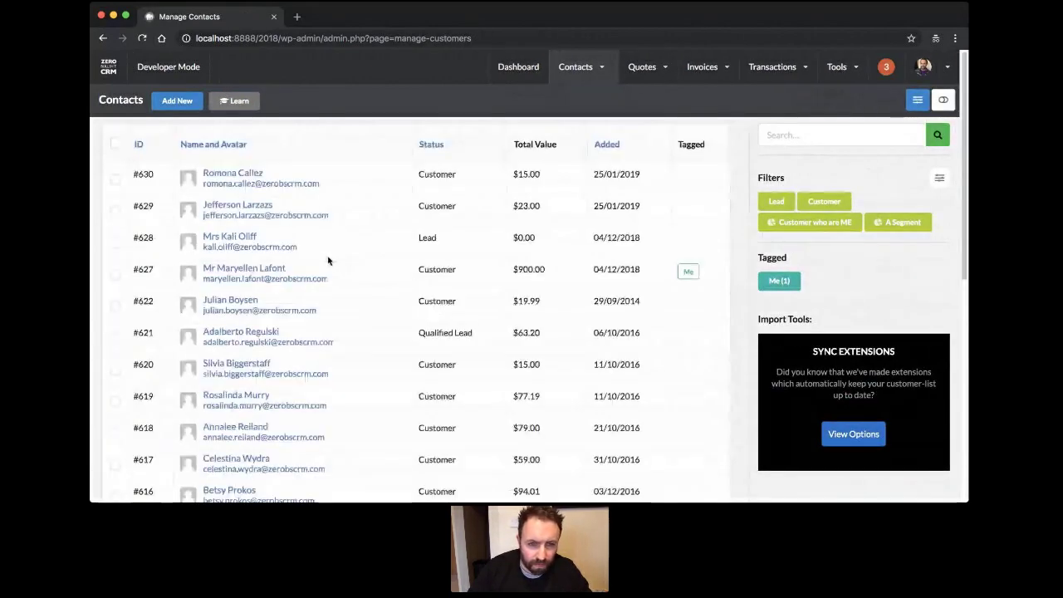
pyautogui.scroll(-5, 328, 260)
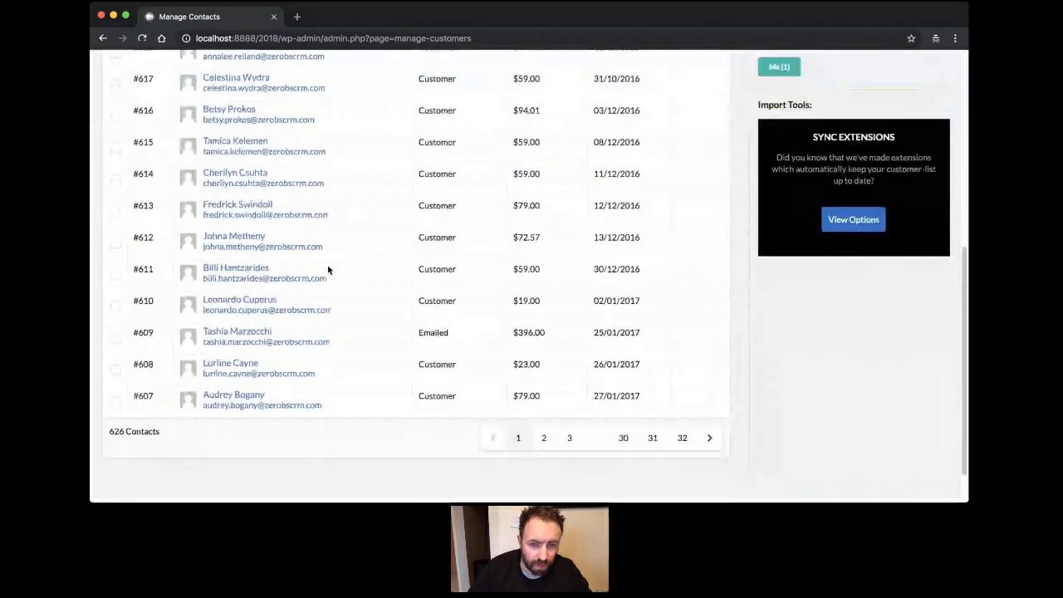
# Edit contact #607, save its status as Quoted, then reopen Contacts > View all.
pyautogui.scroll(-1, 340, 233)
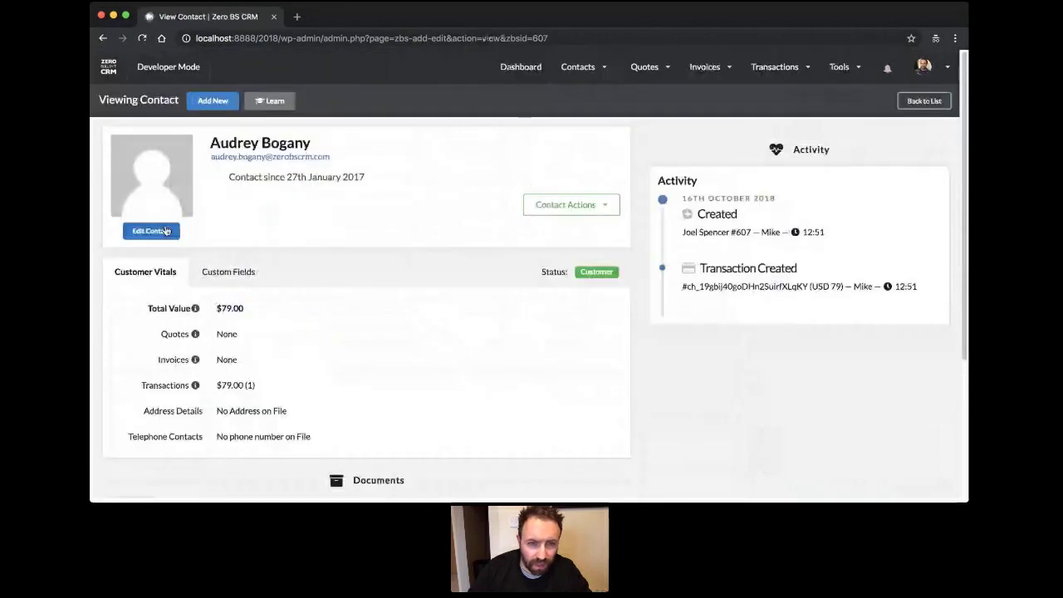
pyautogui.click(165, 231)
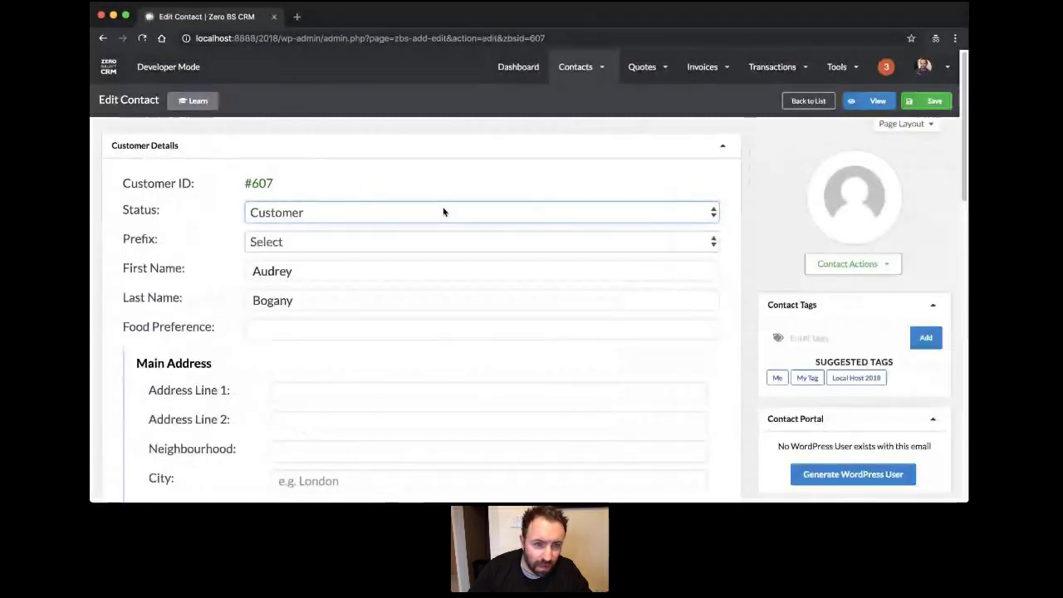
pyautogui.click(302, 174)
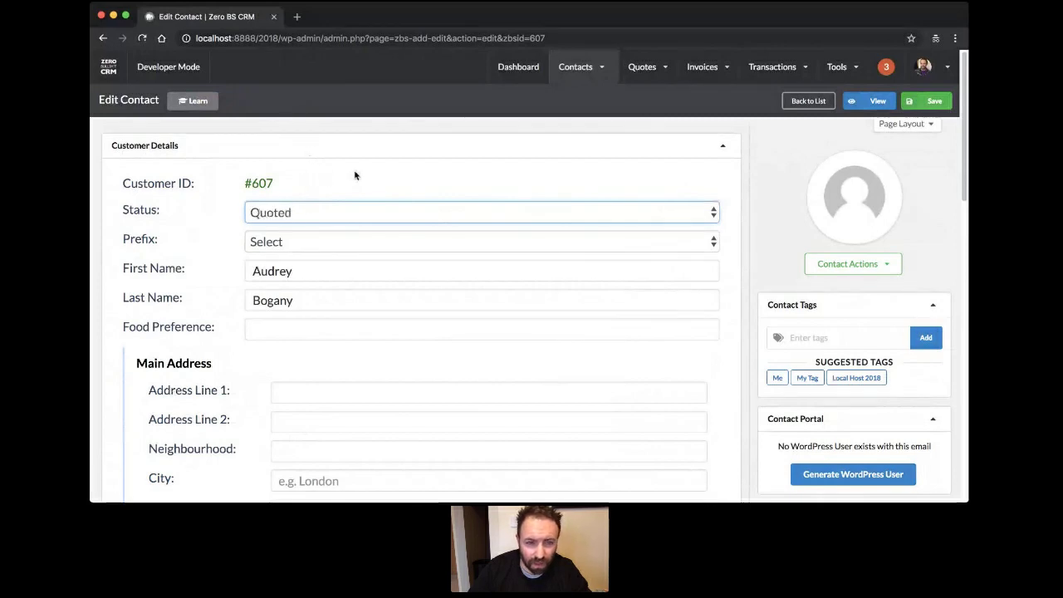
pyautogui.click(929, 101)
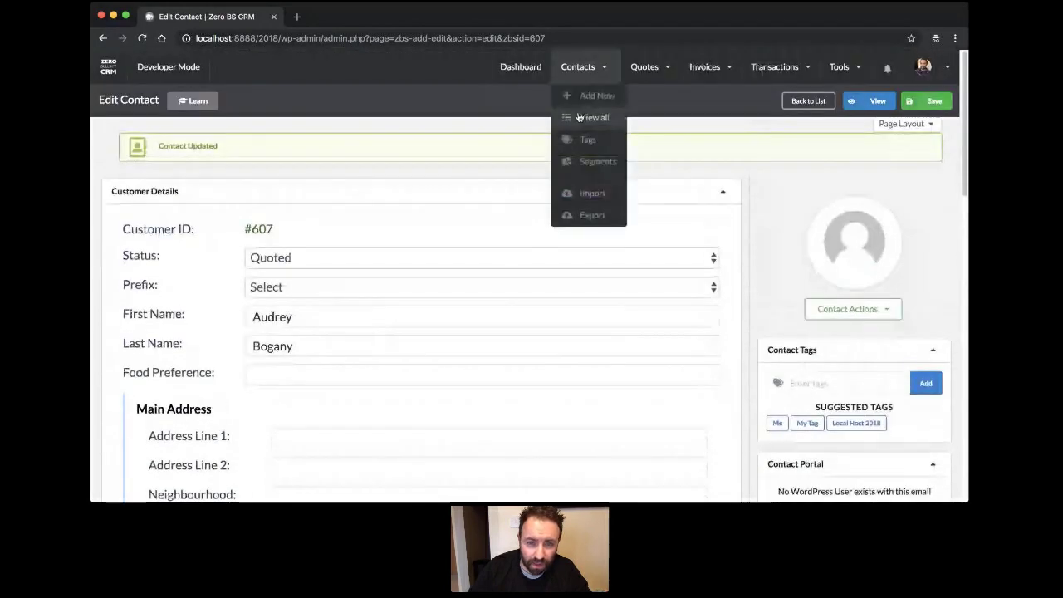
pyautogui.click(579, 117)
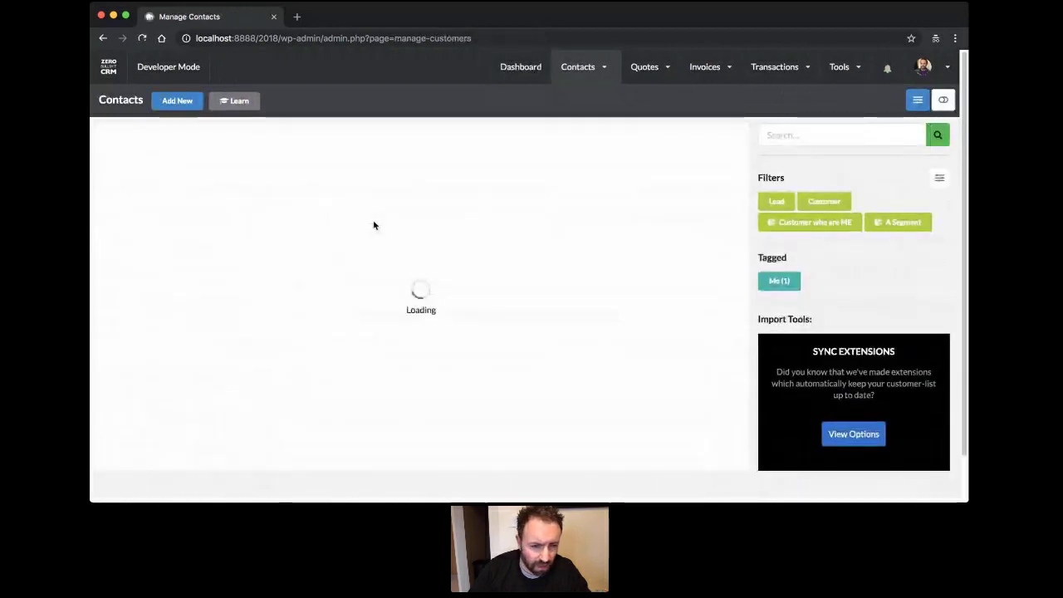
pyautogui.scroll(-1, 374, 223)
pyautogui.scroll(1, 374, 228)
pyautogui.scroll(-1, 374, 228)
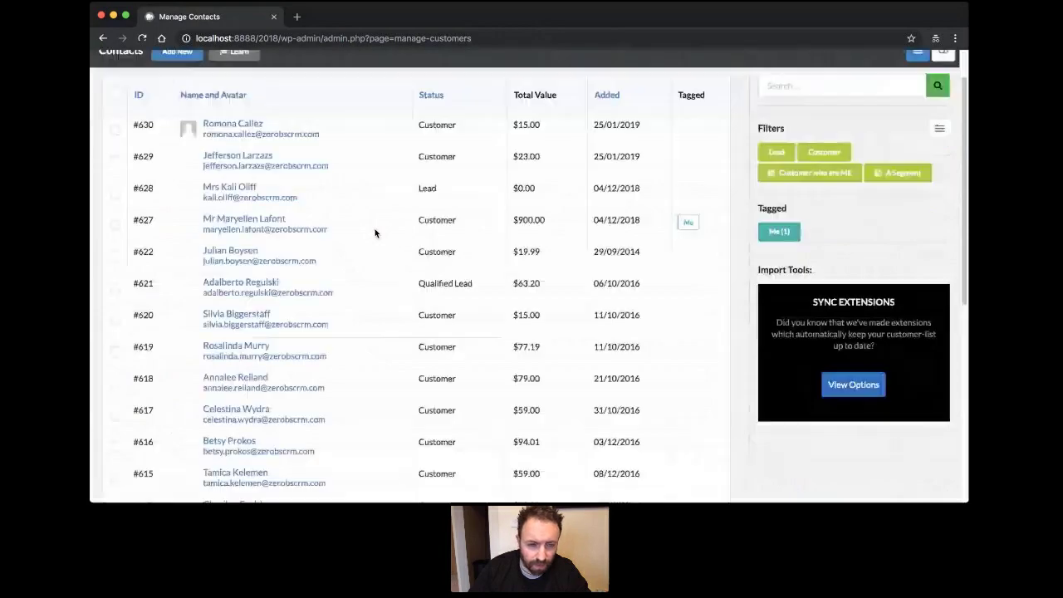
pyautogui.scroll(-5, 373, 249)
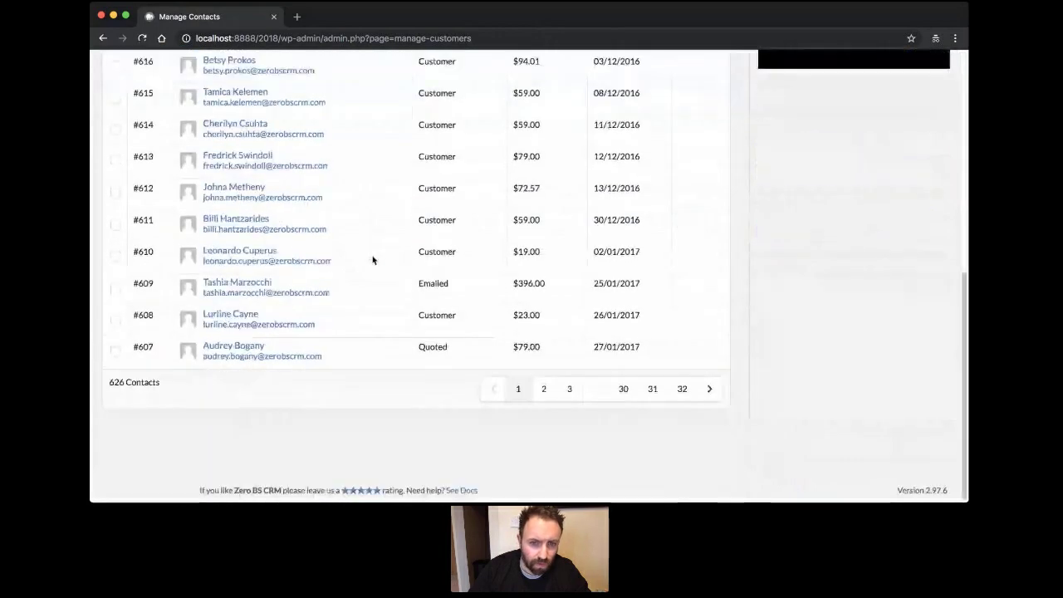
# Edit contact #612 and save its status changed from Customer to Agreed.
pyautogui.click(236, 188)
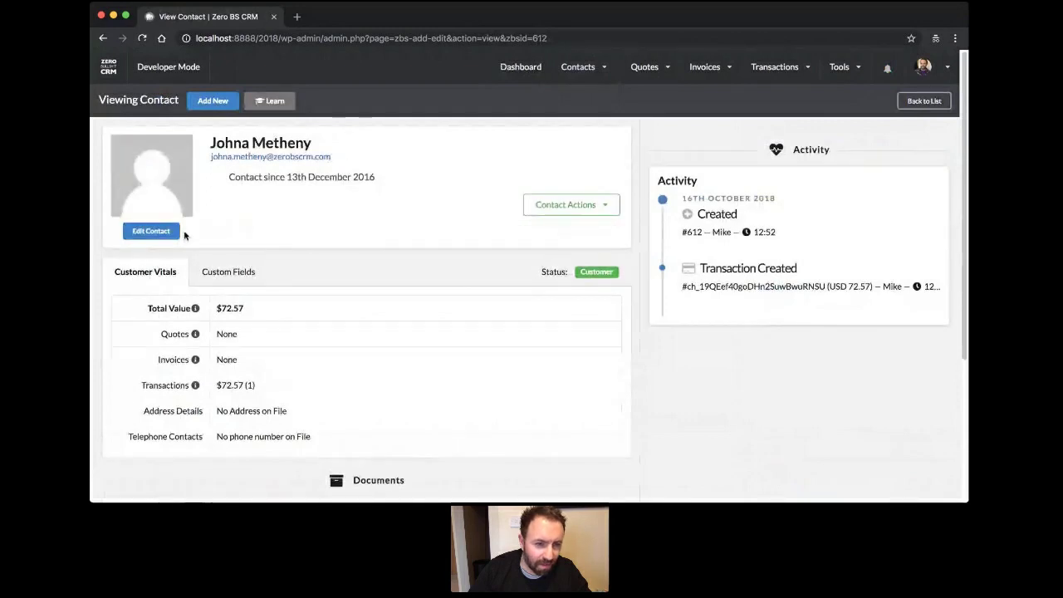
pyautogui.click(172, 231)
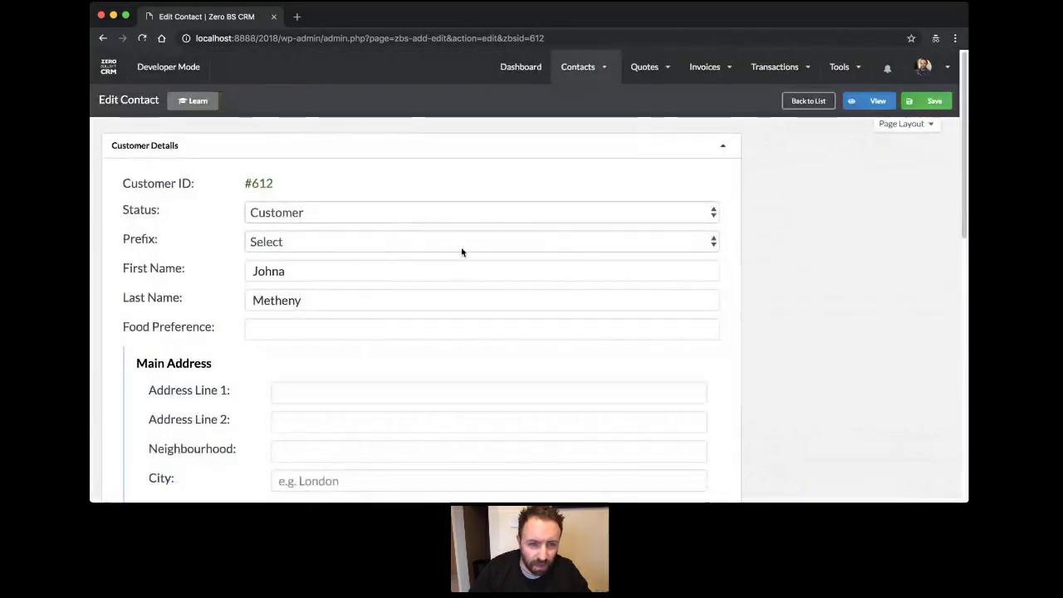
pyautogui.scroll(-10, 460, 249)
pyautogui.scroll(3, 460, 260)
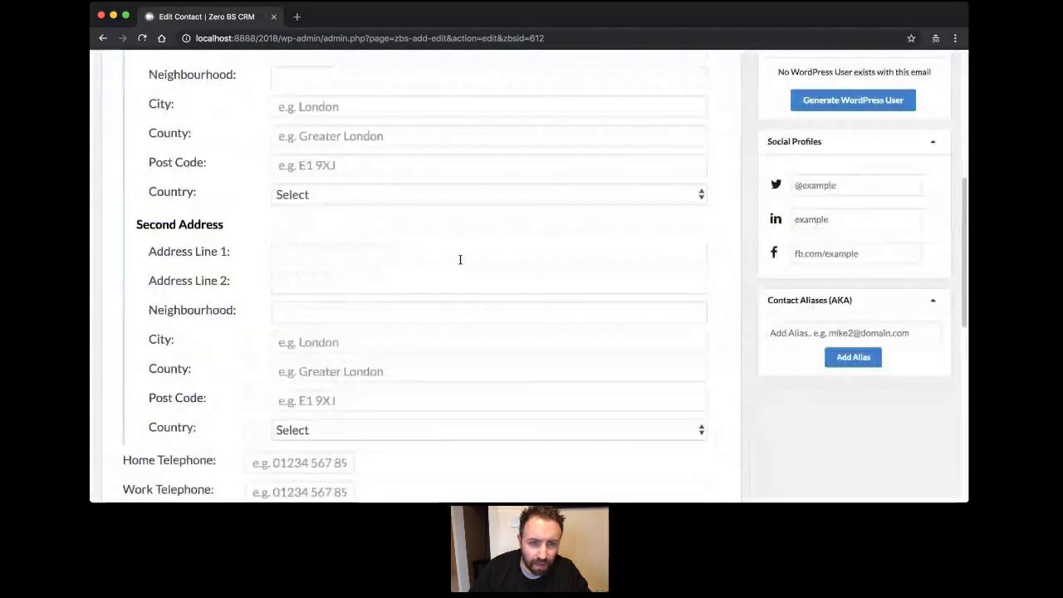
pyautogui.scroll(5, 460, 259)
pyautogui.click(450, 205)
pyautogui.click(512, 205)
pyautogui.click(924, 109)
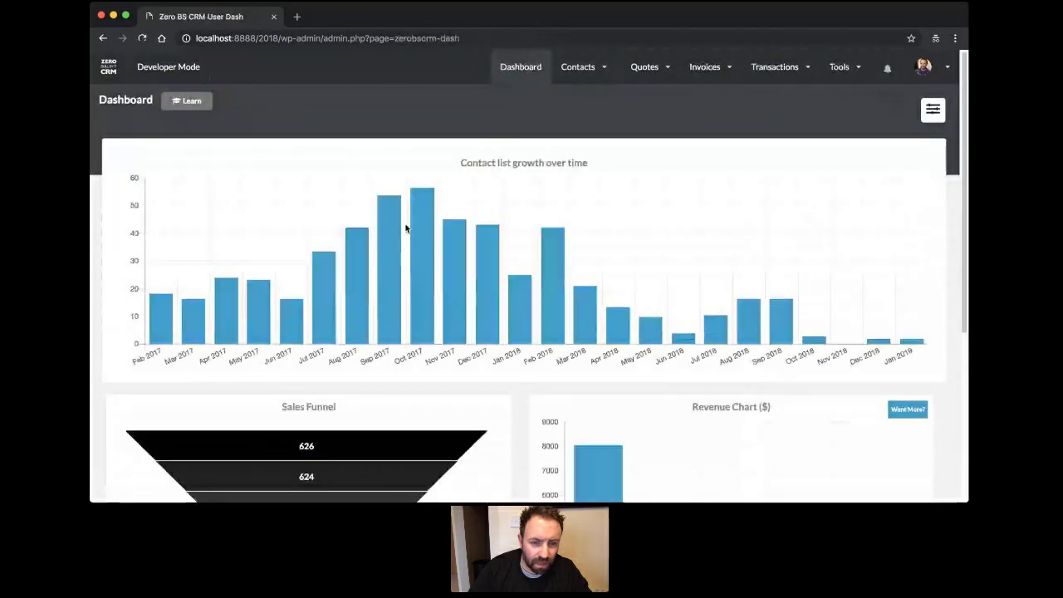
# Review the dashboard's Sales Funnel chart, then open the Contacts > View all list.
pyautogui.scroll(-3, 406, 229)
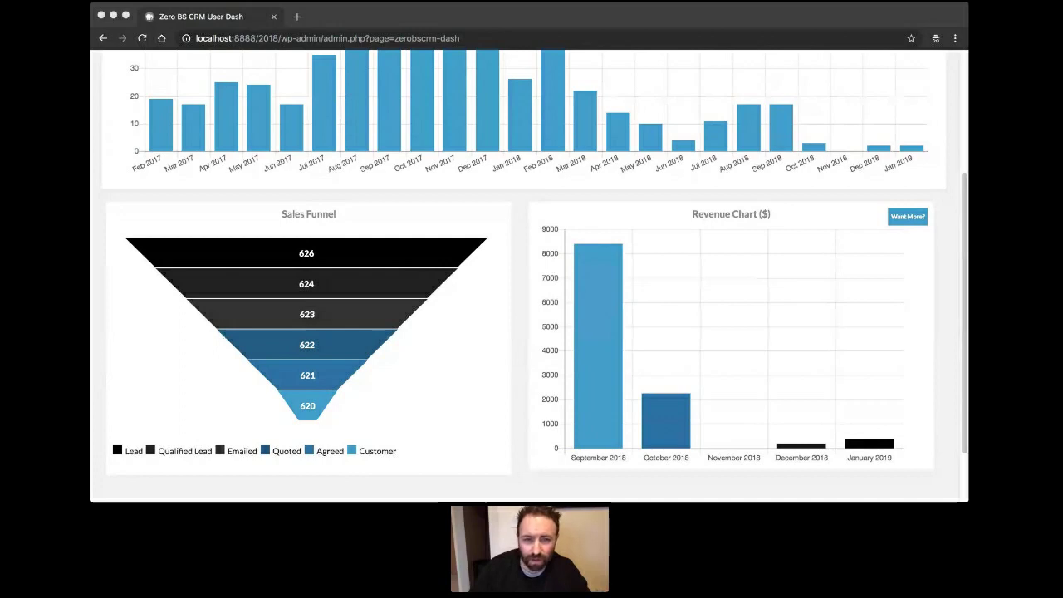
pyautogui.scroll(5, 610, 226)
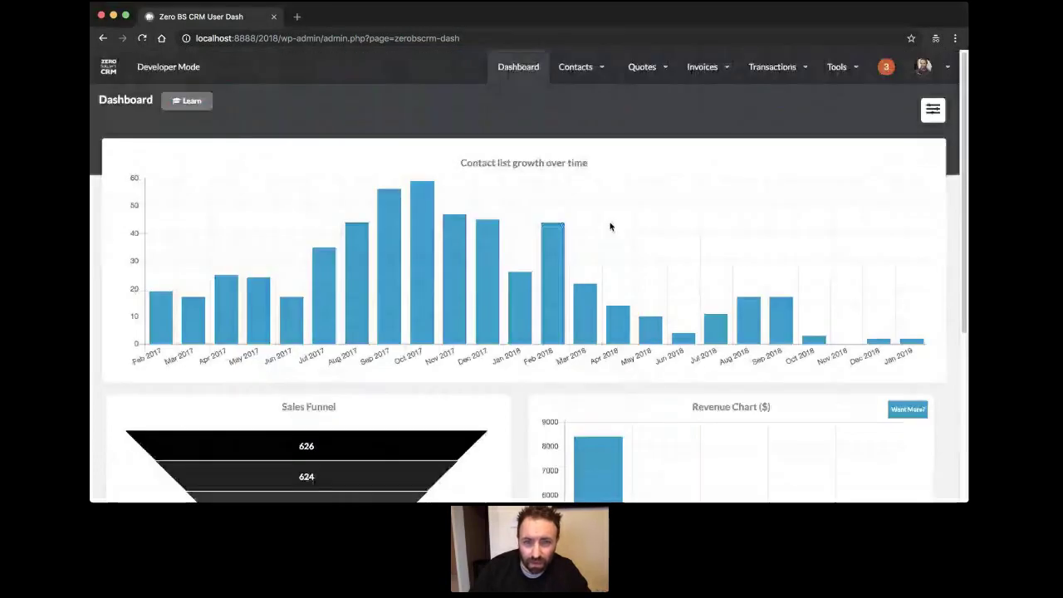
pyautogui.moveTo(581, 68)
pyautogui.click(602, 118)
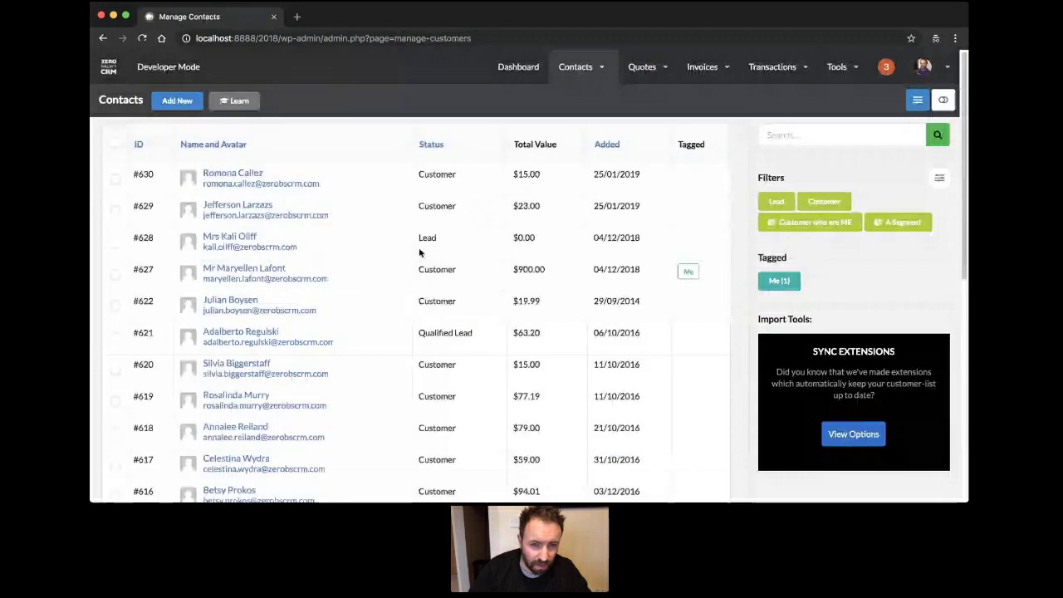
# Start a new email to lead contact #628 via its Contact Actions menu.
pyautogui.click(246, 235)
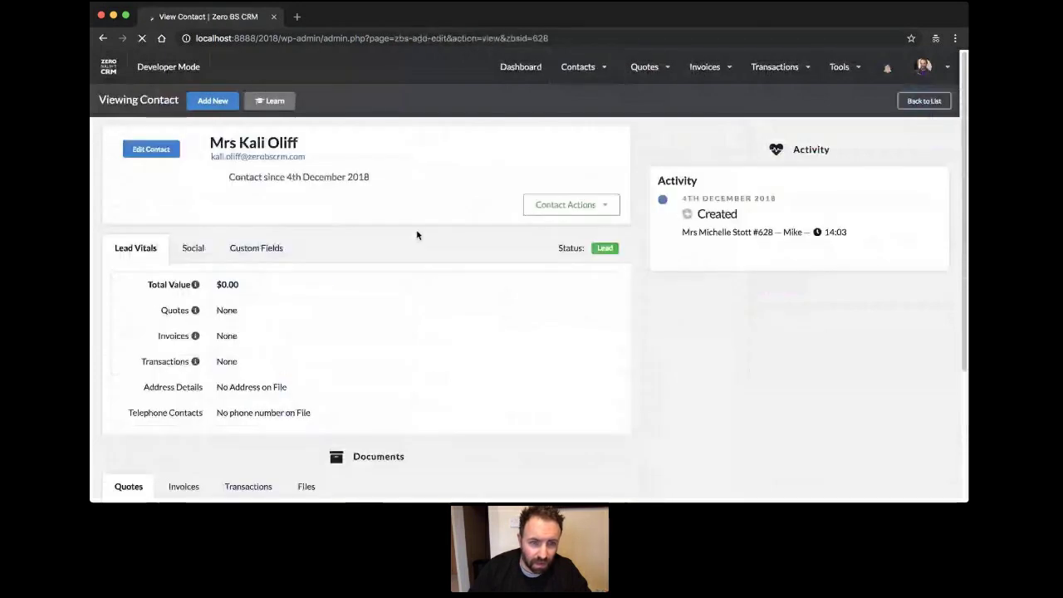
pyautogui.click(571, 207)
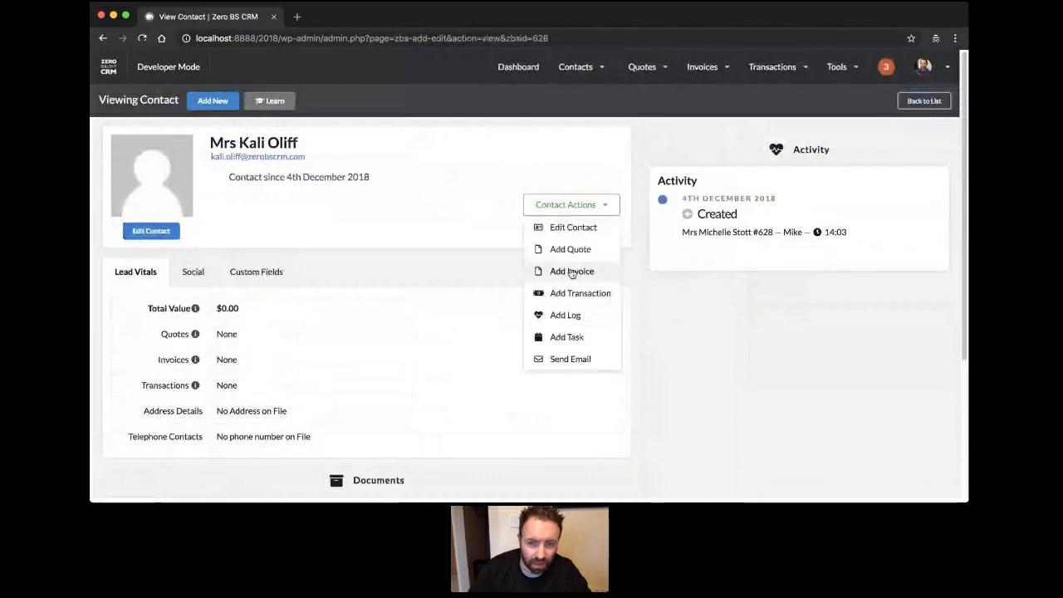
pyautogui.click(579, 362)
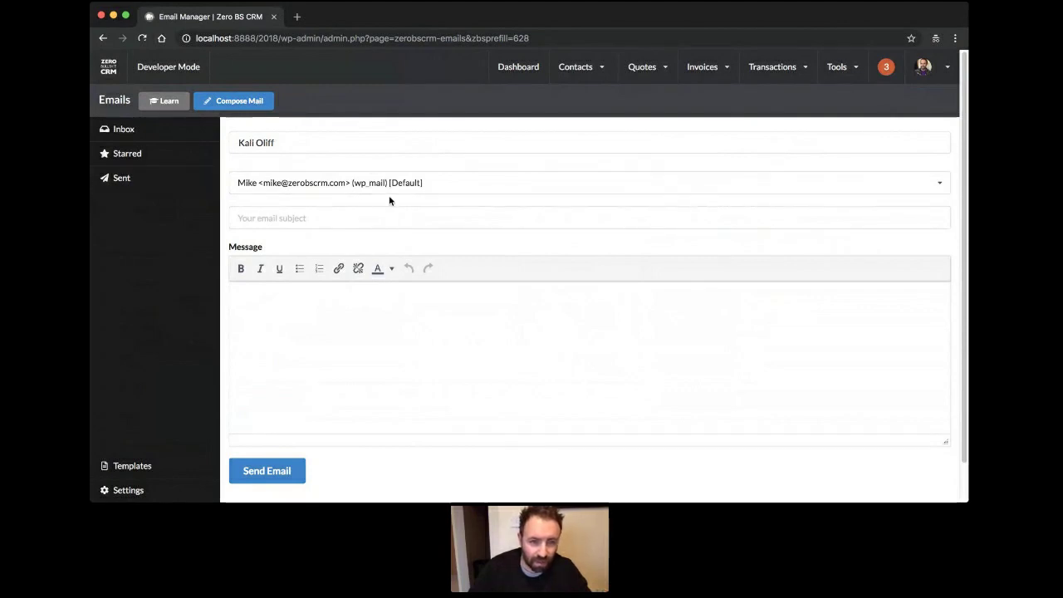
# Send 'Following up on your enquiry' with a hello and 'Just checking in to see how you are doing :)'.
pyautogui.click(372, 218)
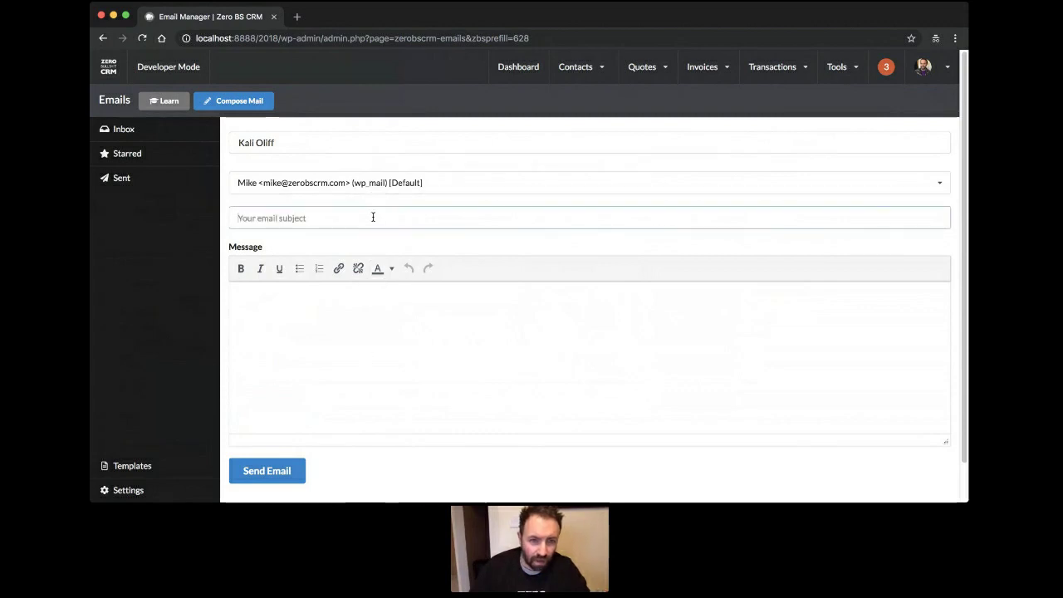
pyautogui.write('owing up with')
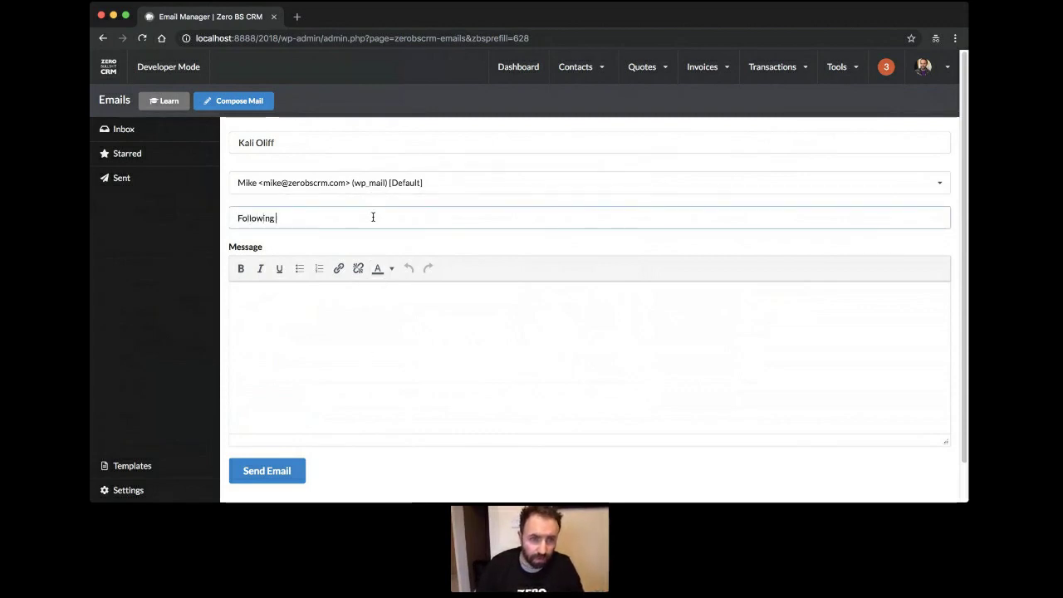
pyautogui.press('BackSpace')
pyautogui.press('BackSpace')
pyautogui.press('BackSpace')
pyautogui.write('ith')
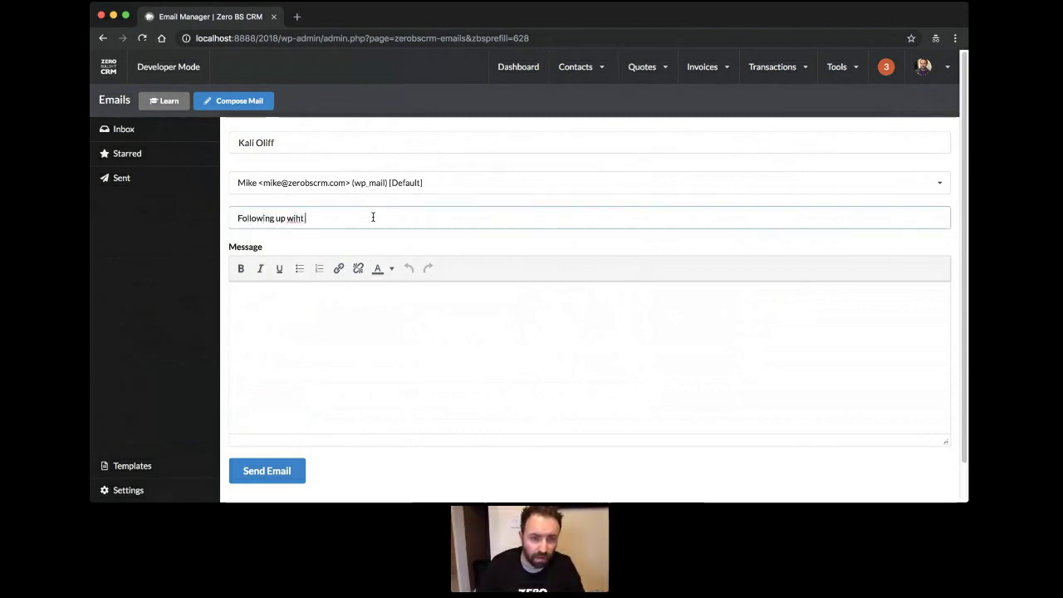
pyautogui.press('BackSpace')
pyautogui.press('BackSpace')
pyautogui.press('BackSpace')
pyautogui.press('BackSpace')
pyautogui.write('on your enquiry')
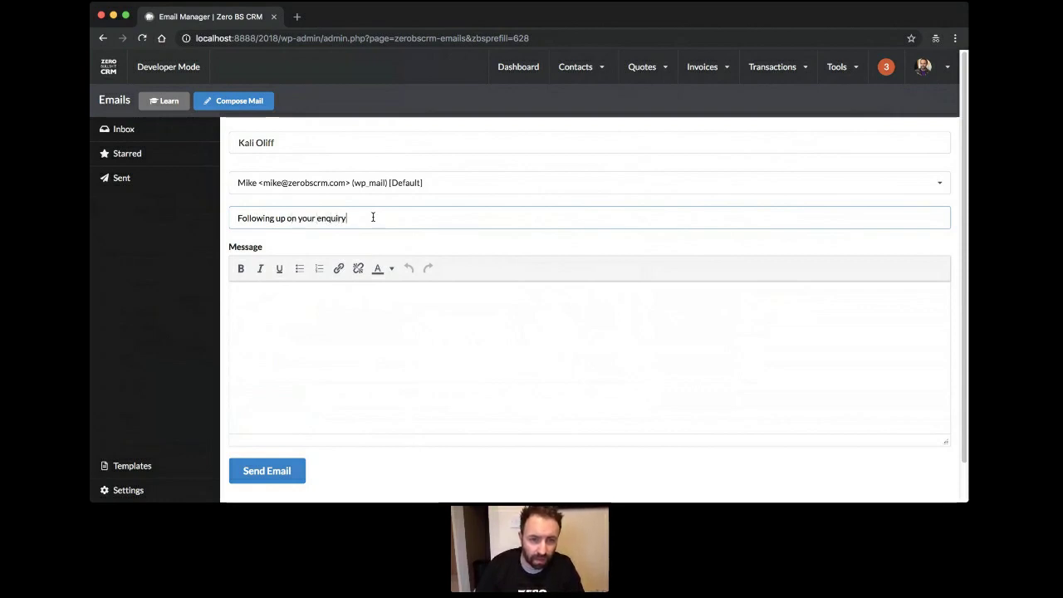
pyautogui.press('Tab')
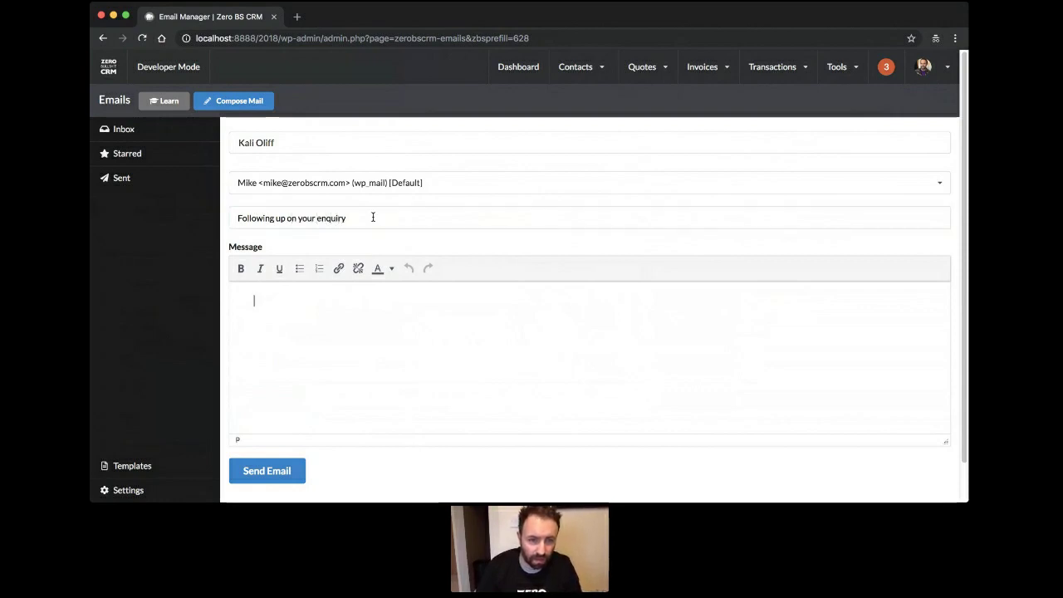
pyautogui.write('Hello from Mike.')
pyautogui.press('Return')
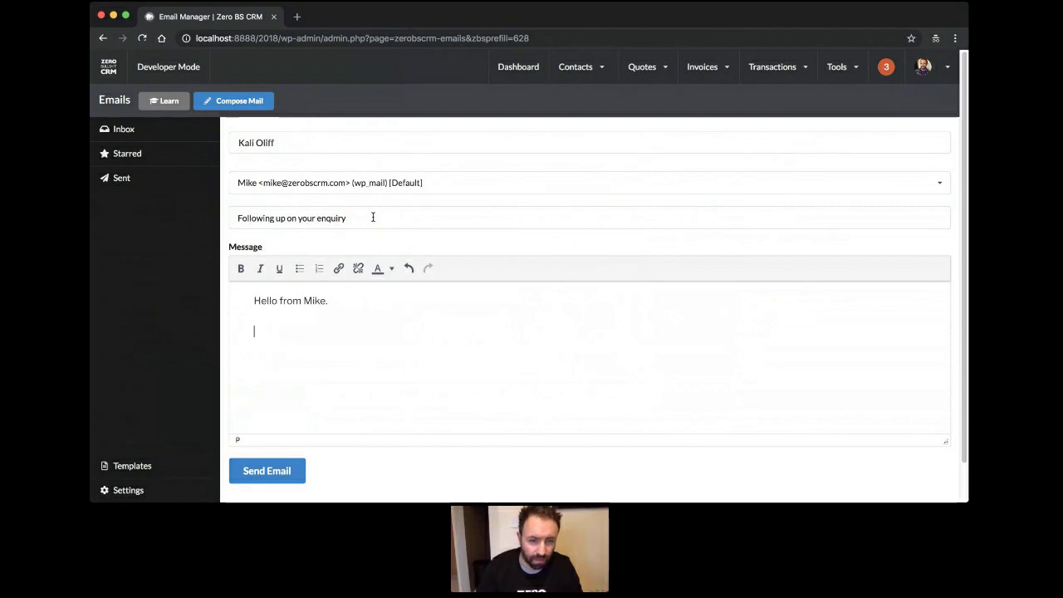
pyautogui.write('Just checking in')
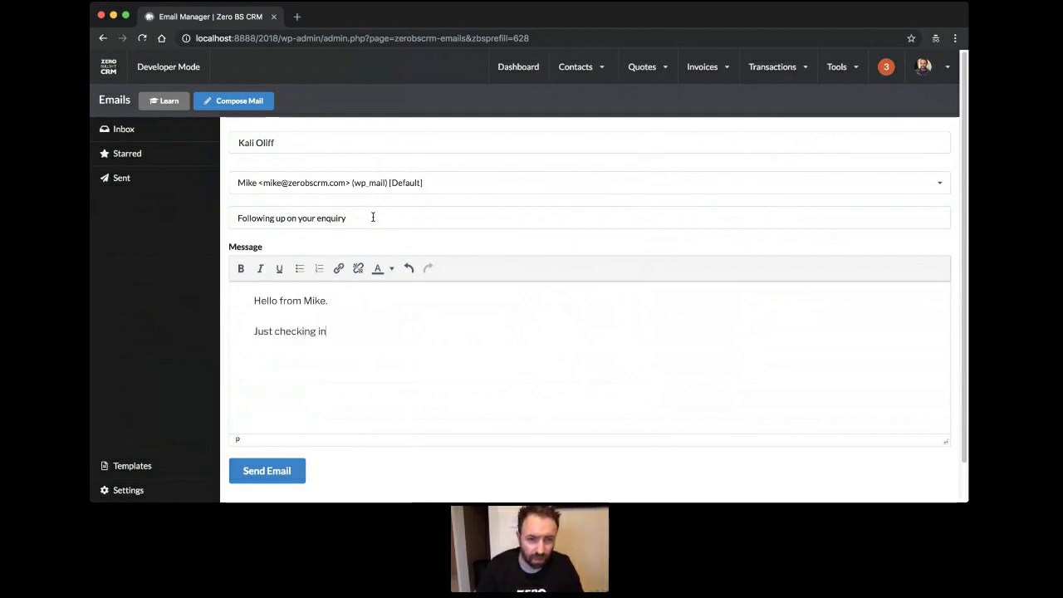
pyautogui.write(' to see how you a')
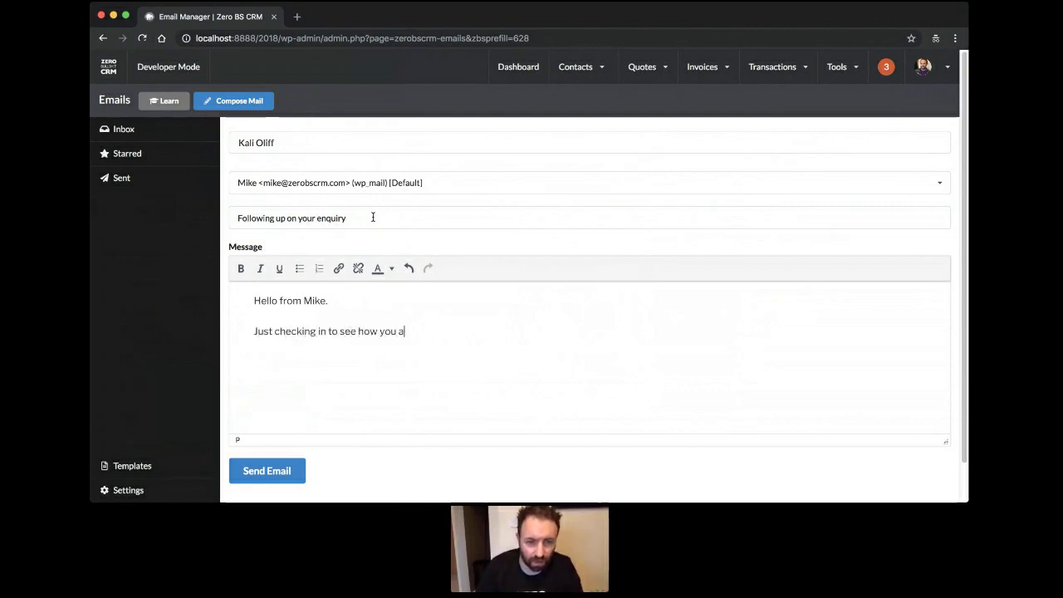
pyautogui.write('re doing :)')
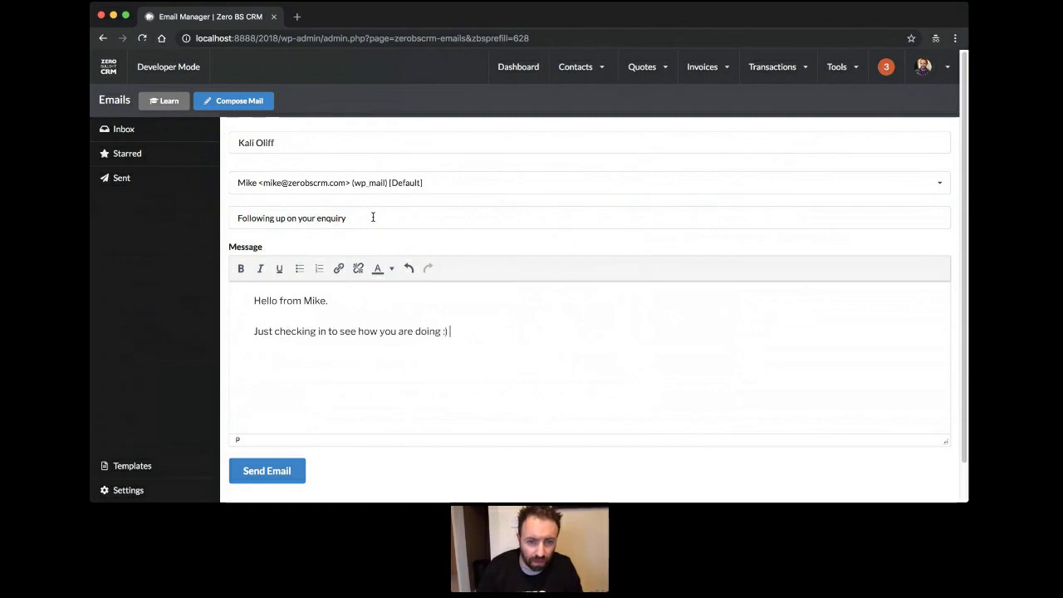
pyautogui.click(264, 470)
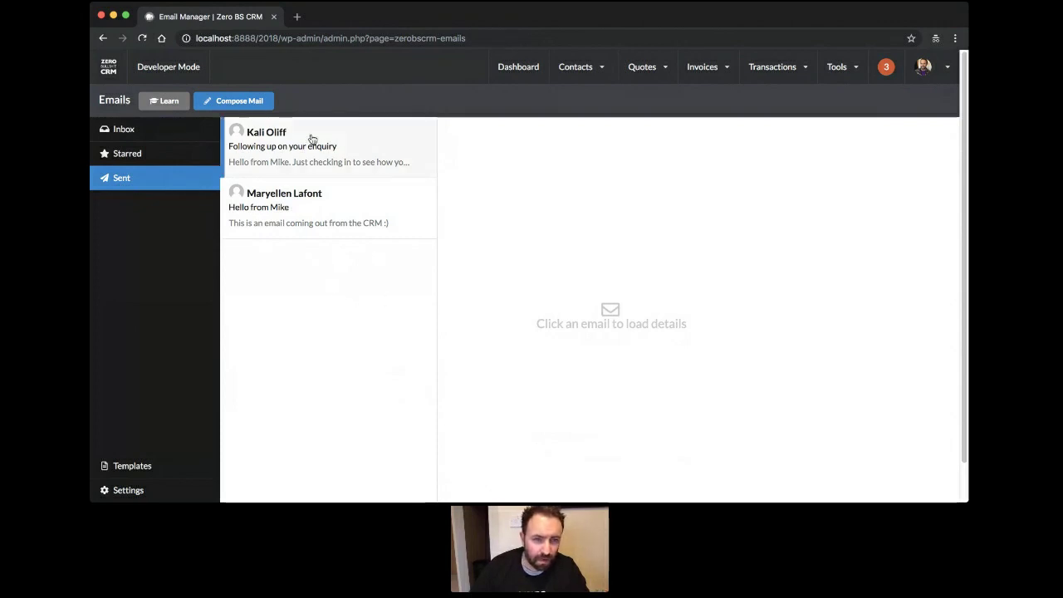
# From the sent email, edit recipient #628 and set its status to Emailed.
pyautogui.click(335, 144)
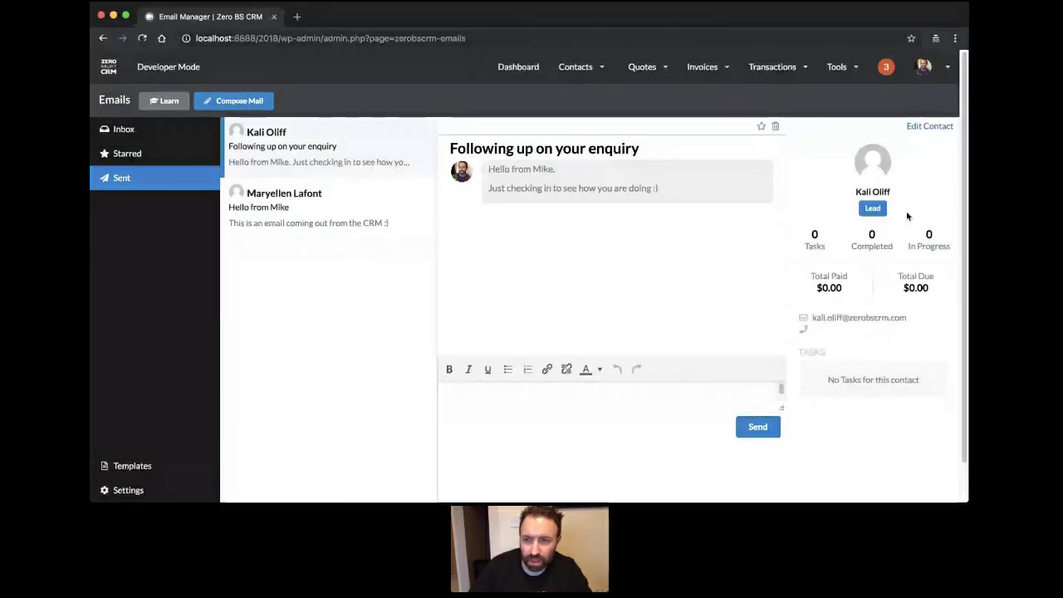
pyautogui.click(926, 128)
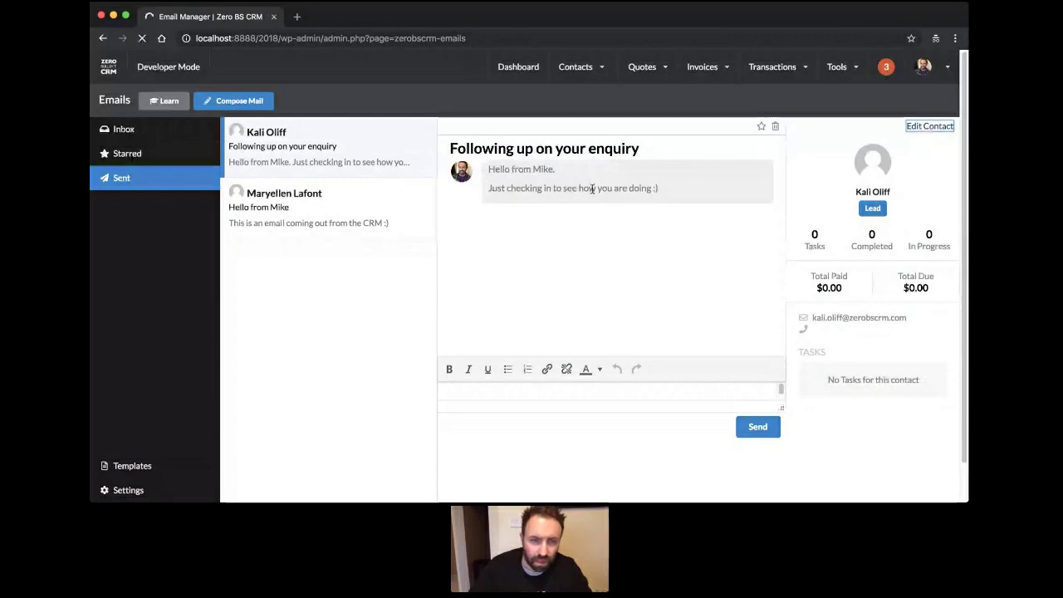
pyautogui.click(354, 213)
pyautogui.click(354, 244)
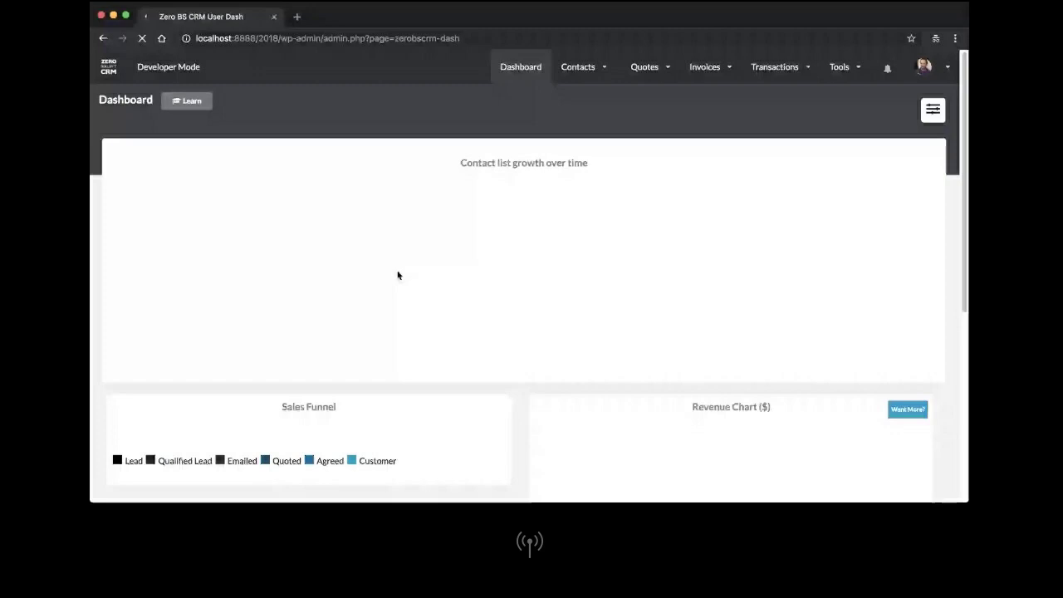
# Check the updated Sales Funnel counts, then bring up the admin, support and profile mega-menu.
pyautogui.scroll(-5, 339, 378)
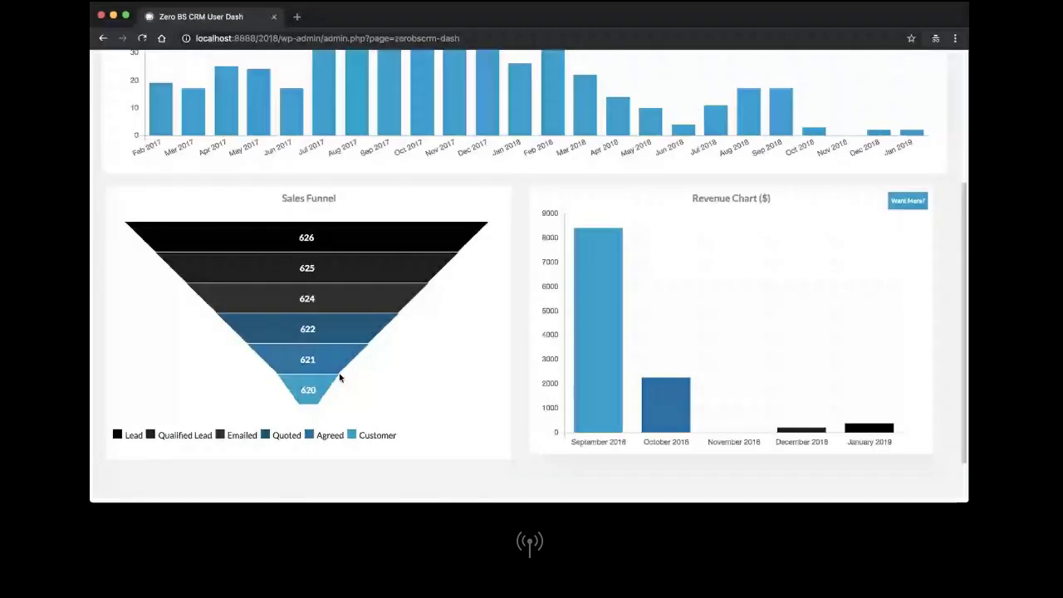
pyautogui.scroll(5, 392, 384)
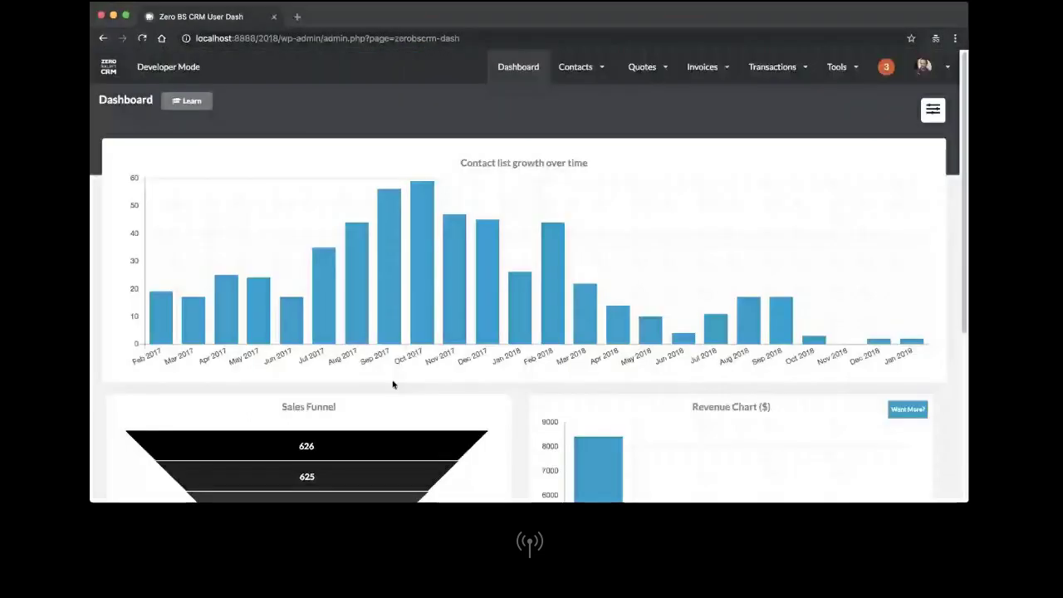
pyautogui.press('super+Tab')
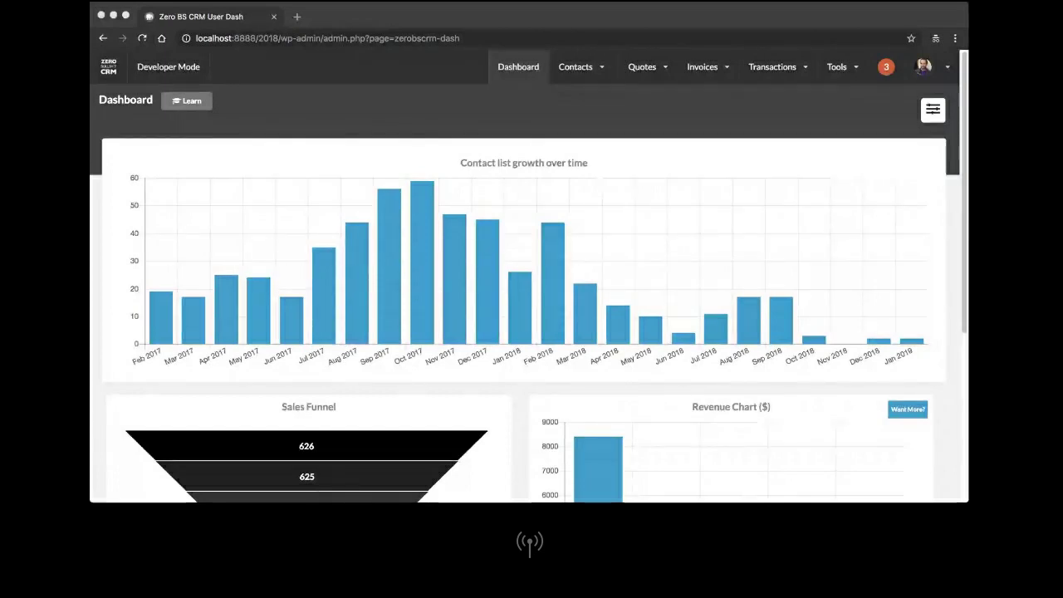
pyautogui.click(846, 254)
pyautogui.moveTo(836, 66)
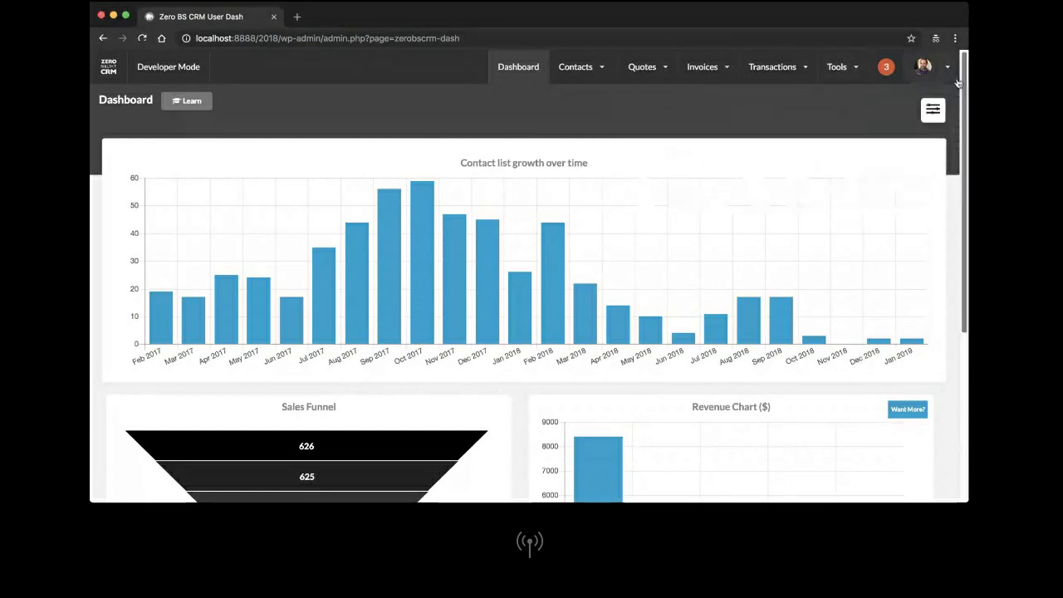
pyautogui.moveTo(946, 70)
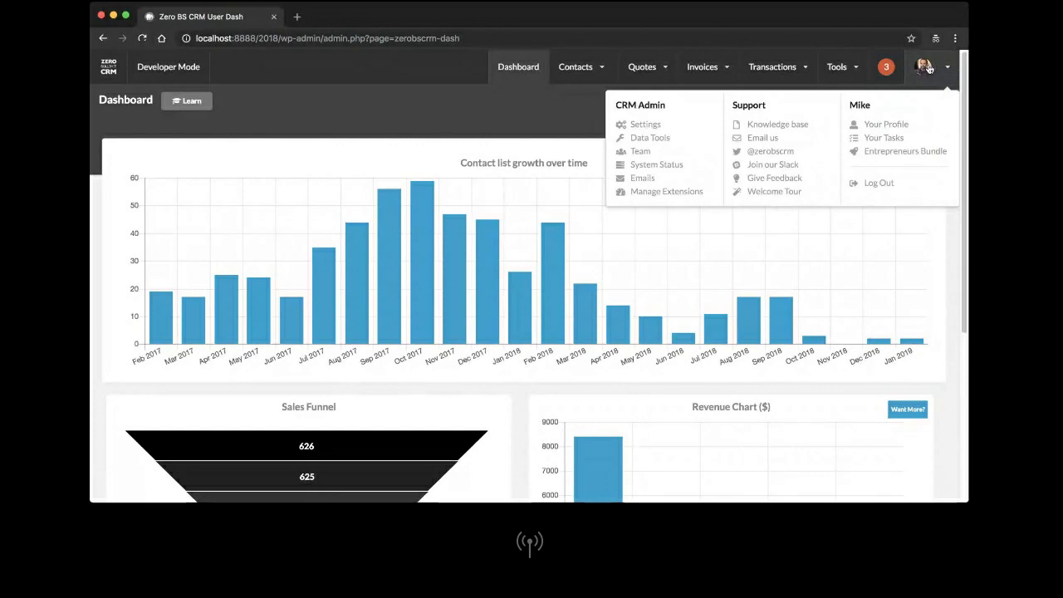
pyautogui.click(645, 124)
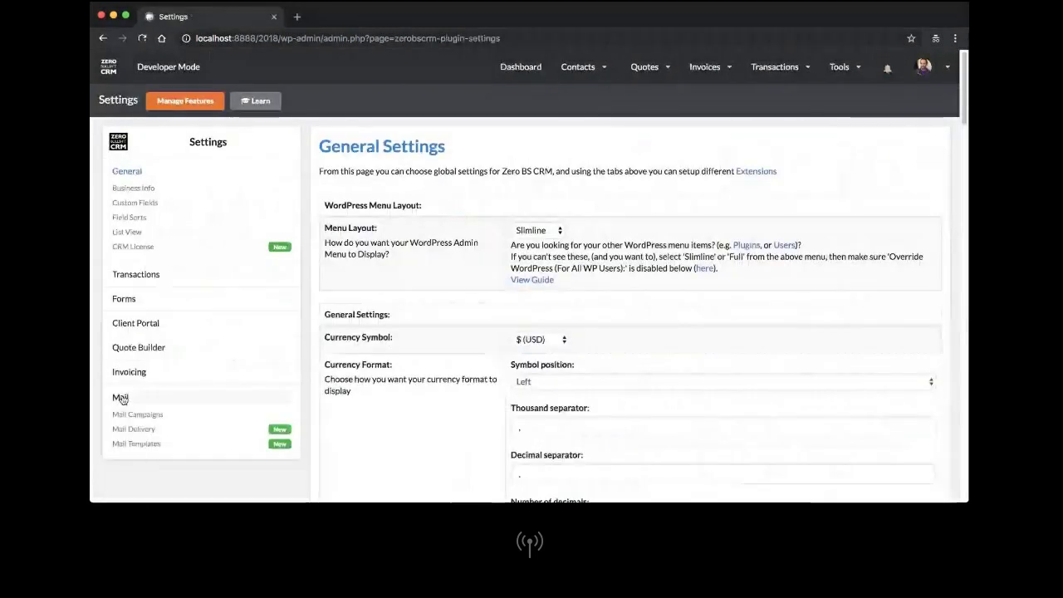
pyautogui.click(120, 405)
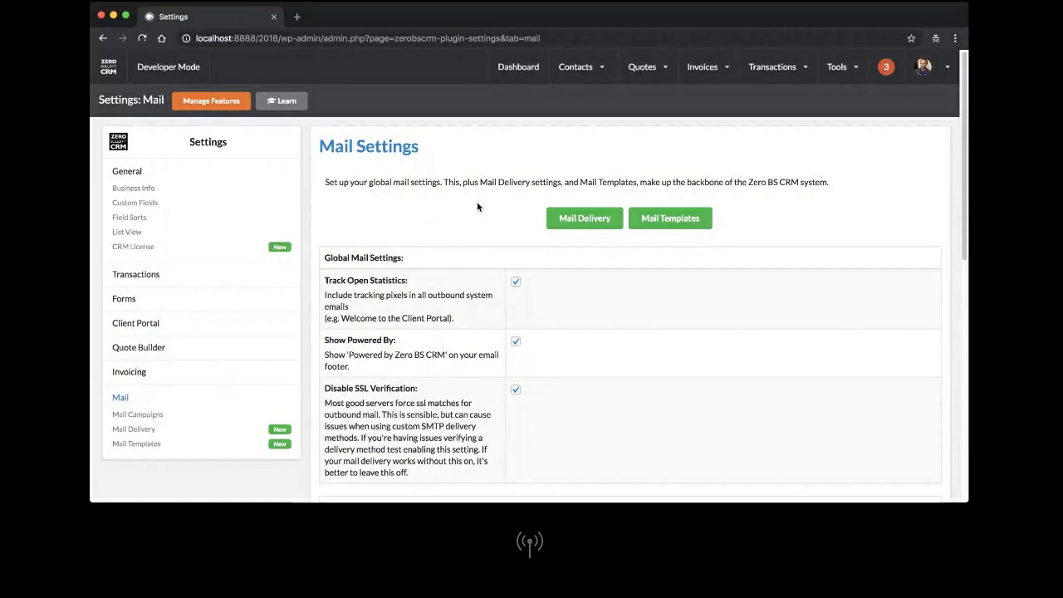
pyautogui.scroll(-3, 477, 207)
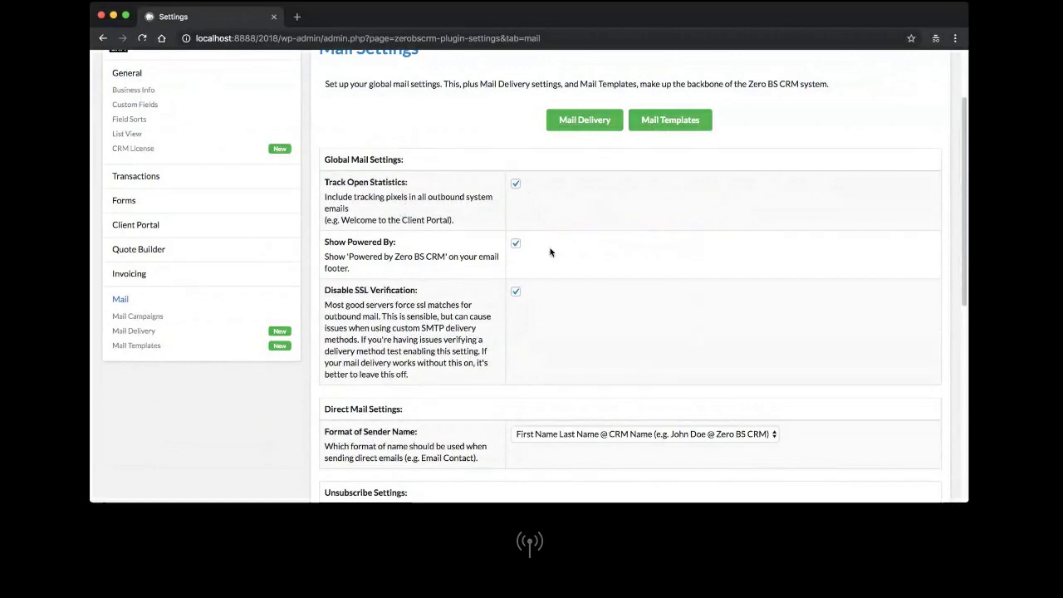
pyautogui.scroll(-3, 547, 251)
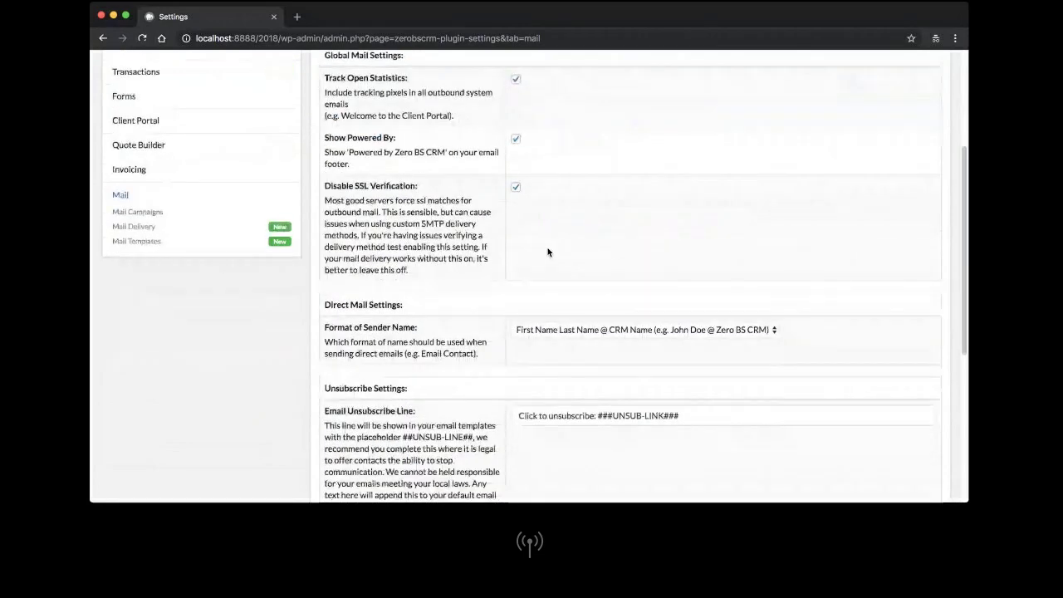
pyautogui.scroll(-3, 539, 230)
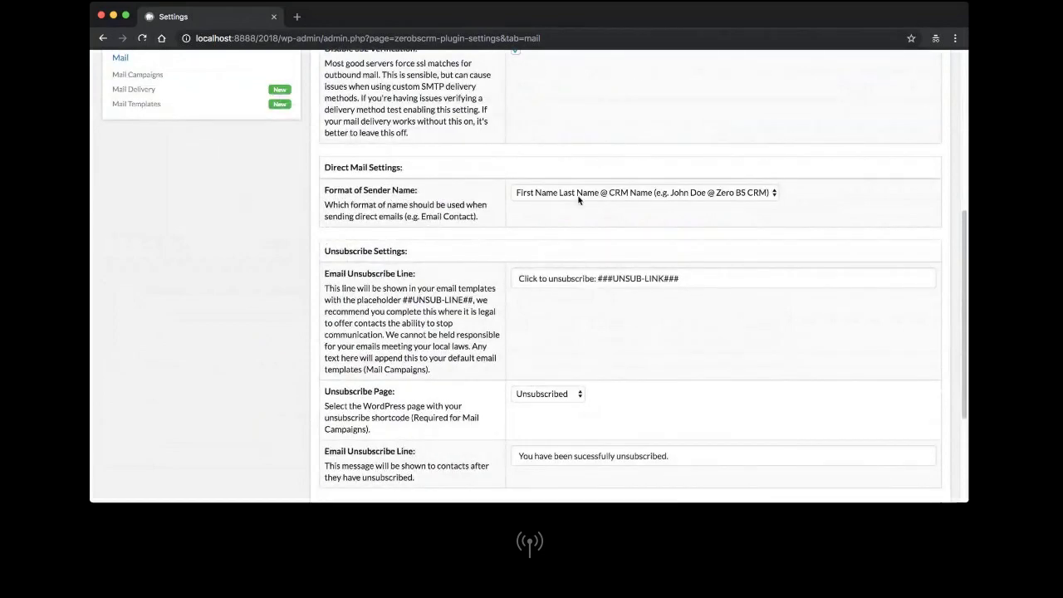
pyautogui.click(766, 196)
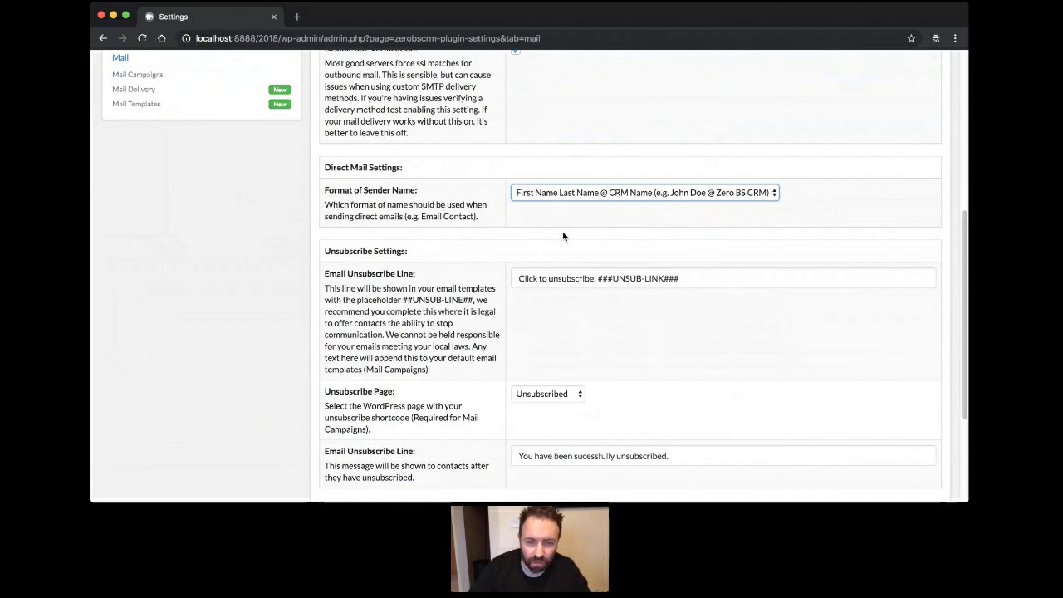
pyautogui.scroll(-2, 563, 236)
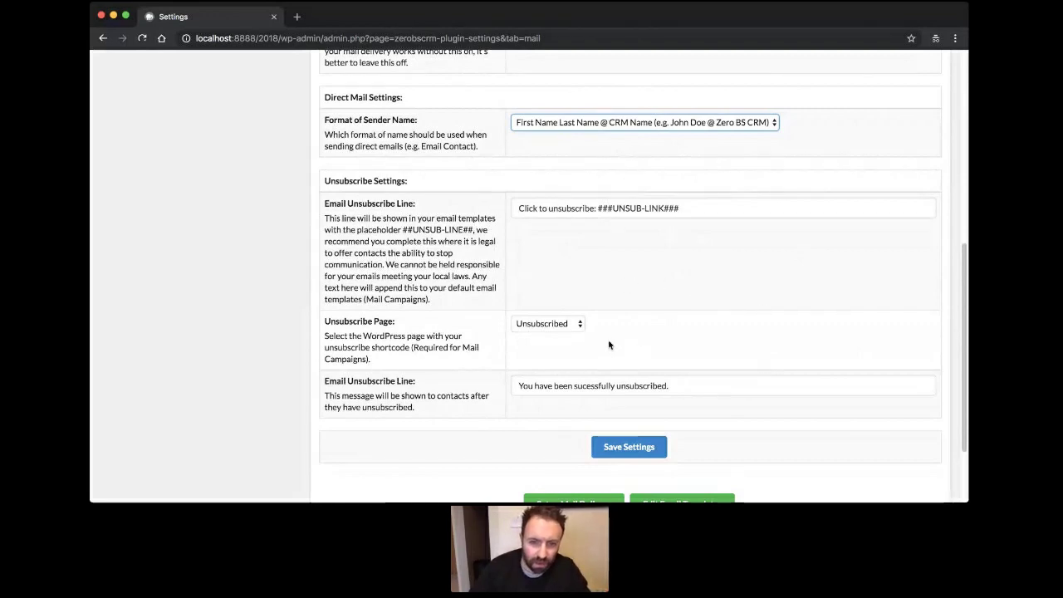
pyautogui.click(577, 324)
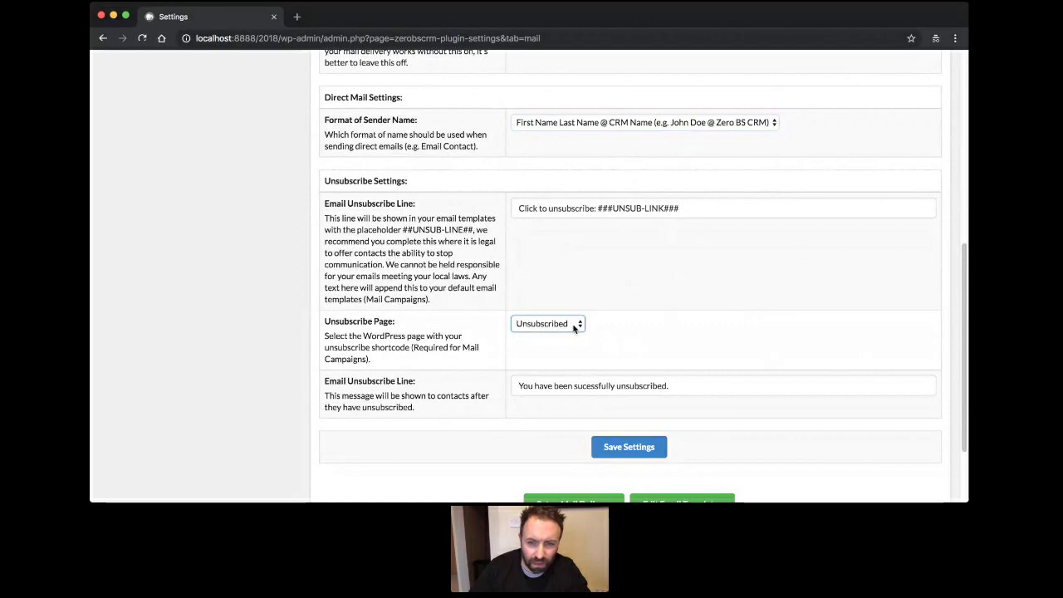
pyautogui.click(548, 360)
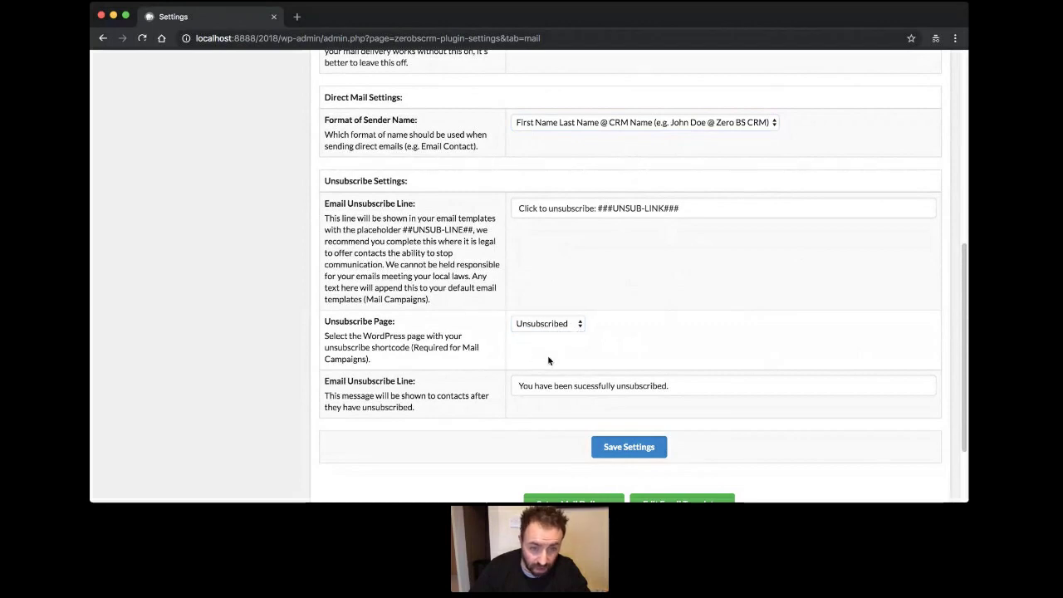
pyautogui.scroll(-3, 536, 347)
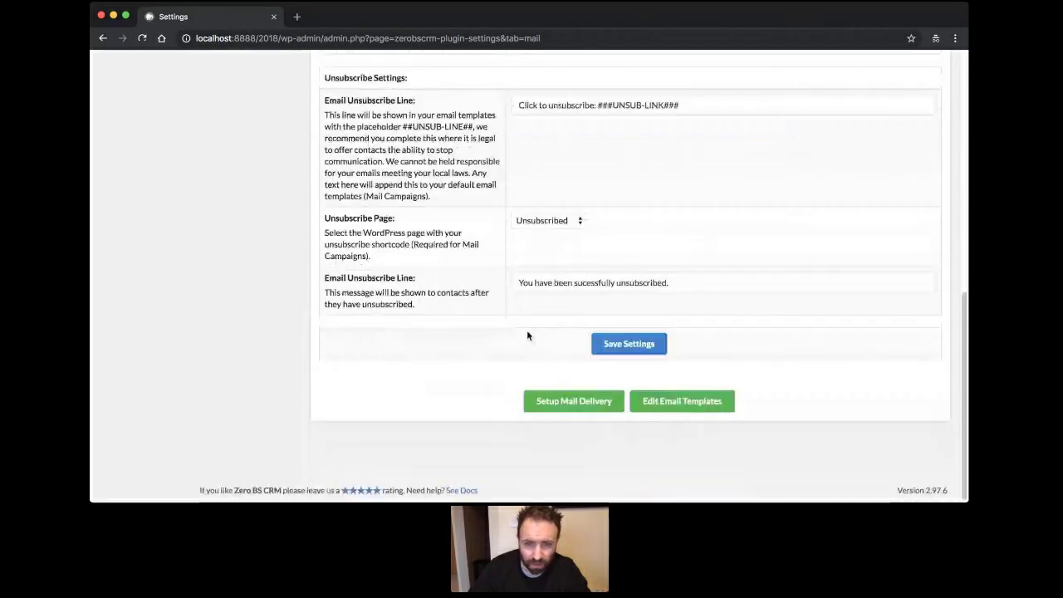
pyautogui.scroll(10, 527, 335)
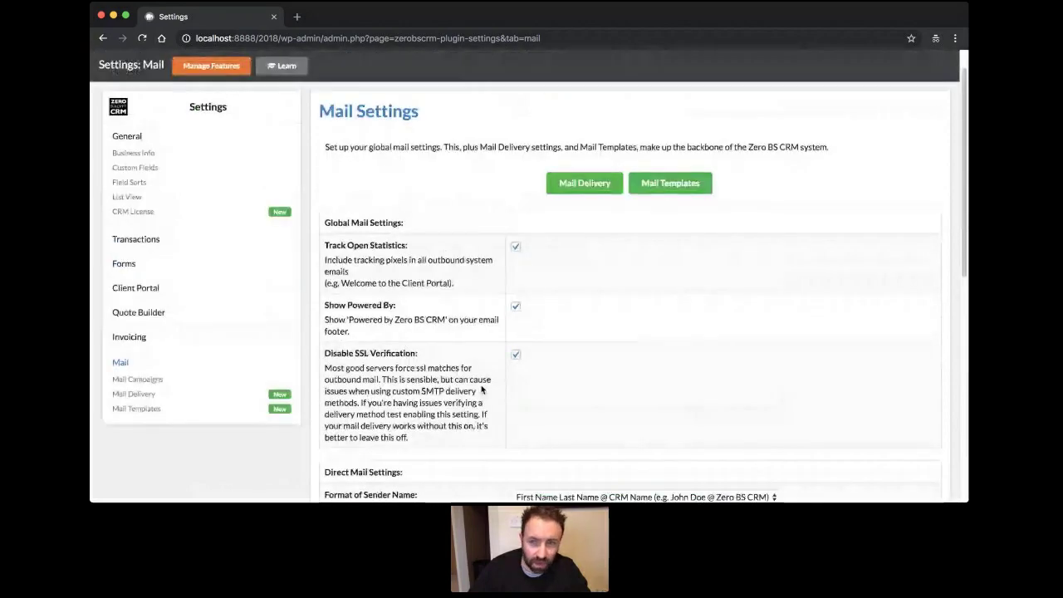
pyautogui.scroll(1, 747, 266)
pyautogui.scroll(1, 671, 265)
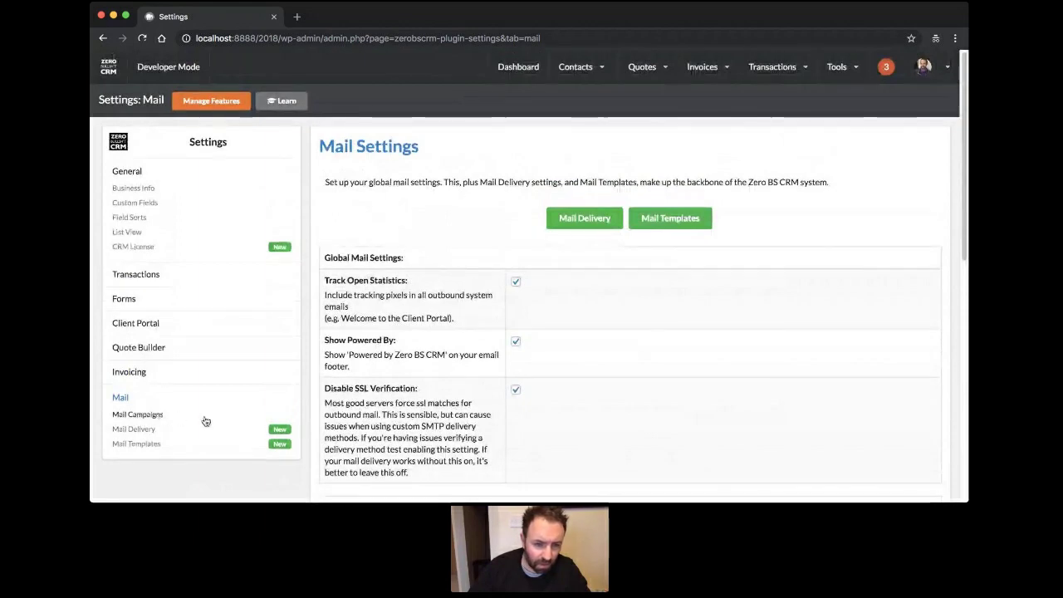
# Add another outbound mail account with sender name 'Company Email' and a company sender address.
pyautogui.click(152, 430)
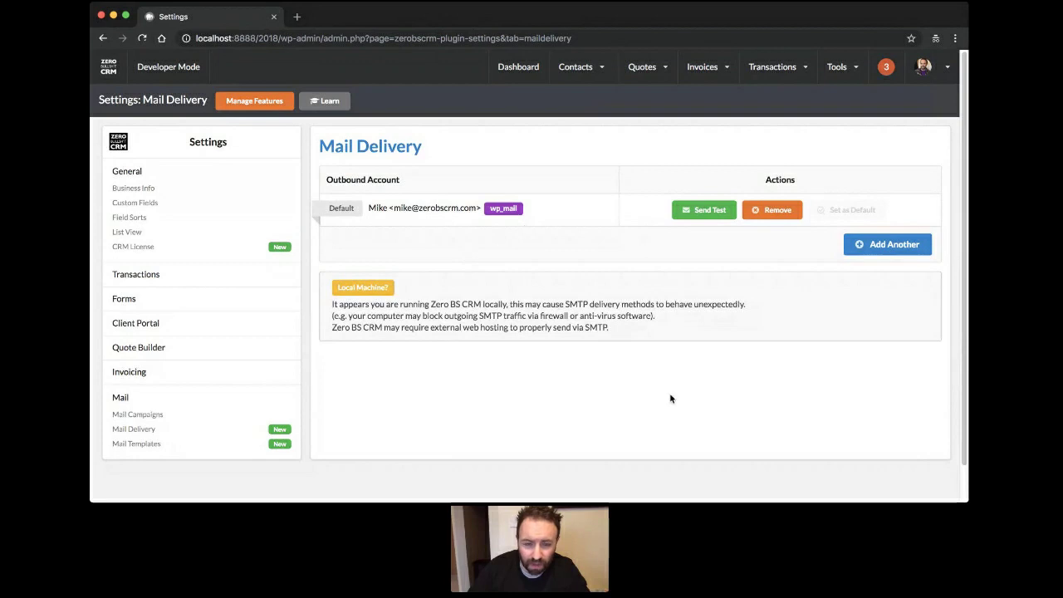
pyautogui.click(863, 244)
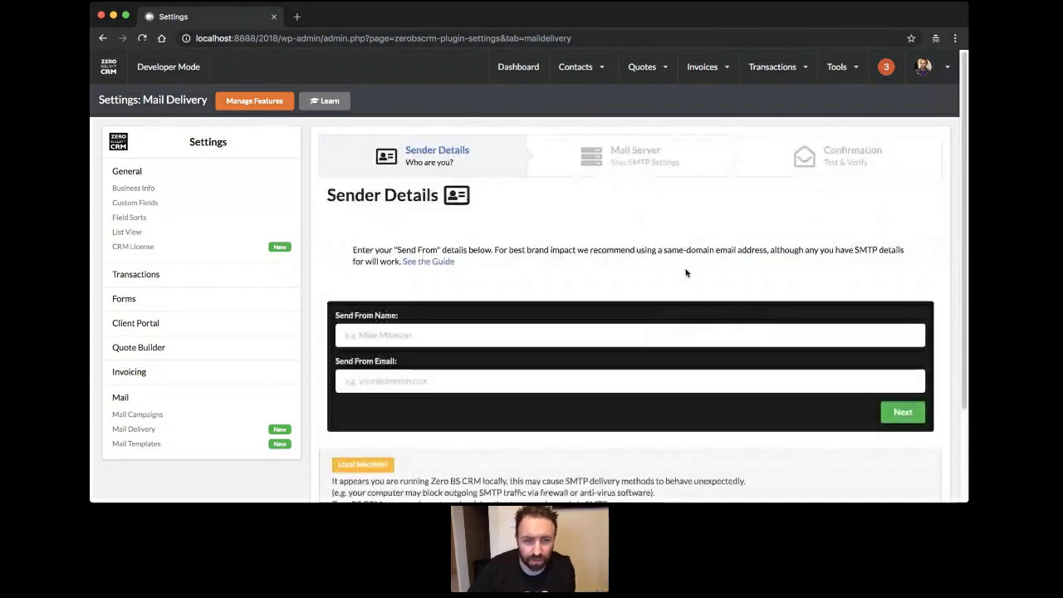
pyautogui.scroll(-3, 684, 272)
pyautogui.click(558, 222)
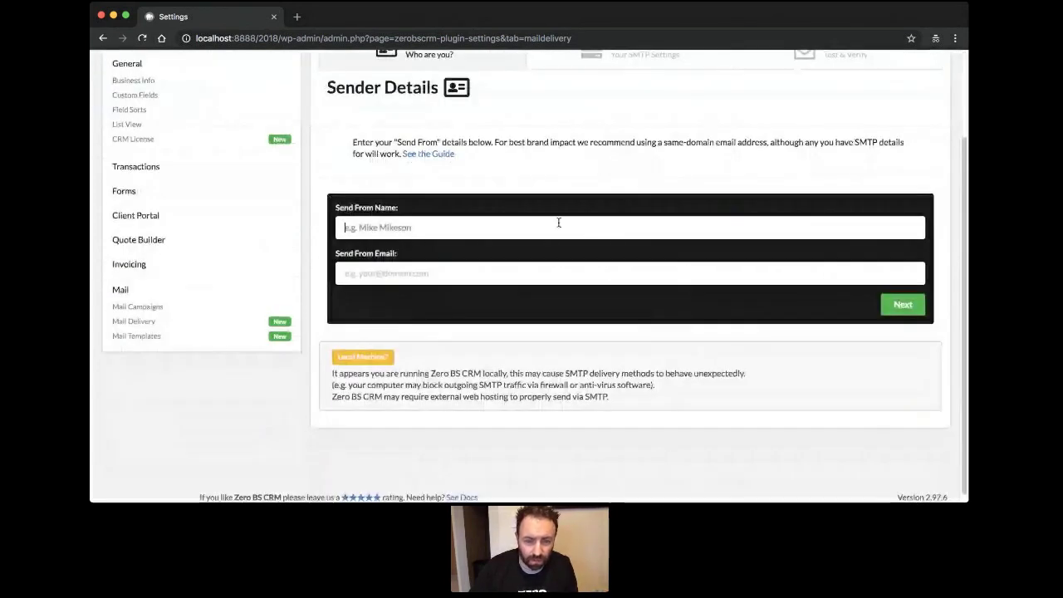
pyautogui.write('Company Email')
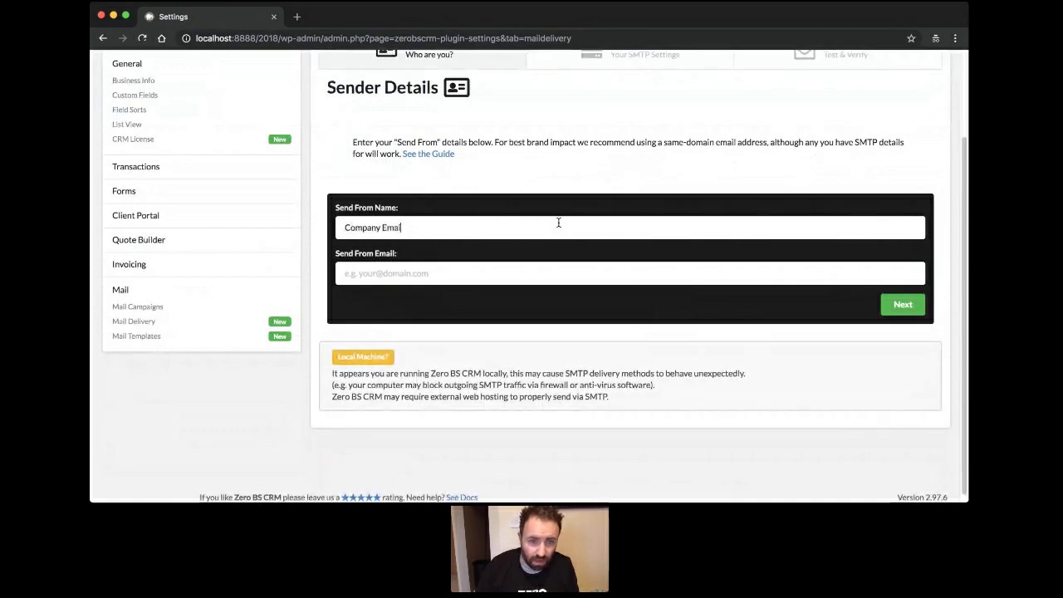
pyautogui.press('Tab')
pyautogui.write('you')
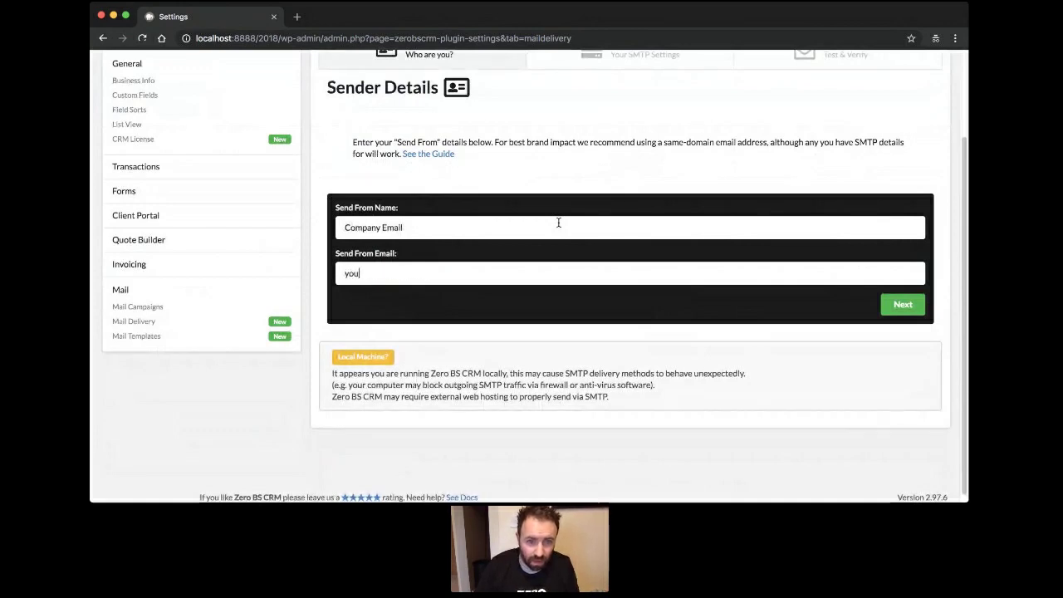
pyautogui.write('@company.com')
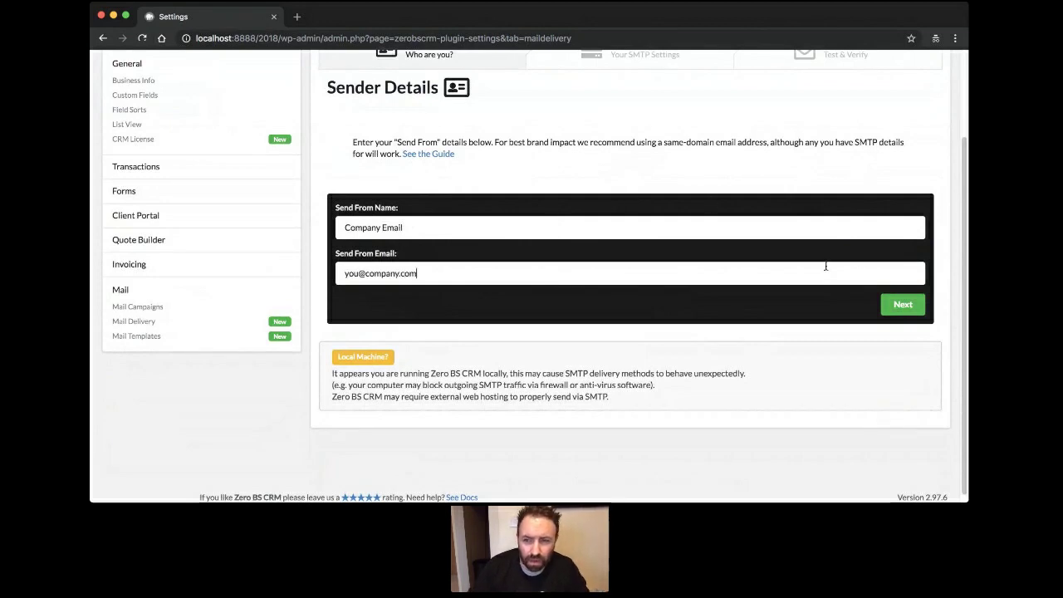
pyautogui.click(901, 304)
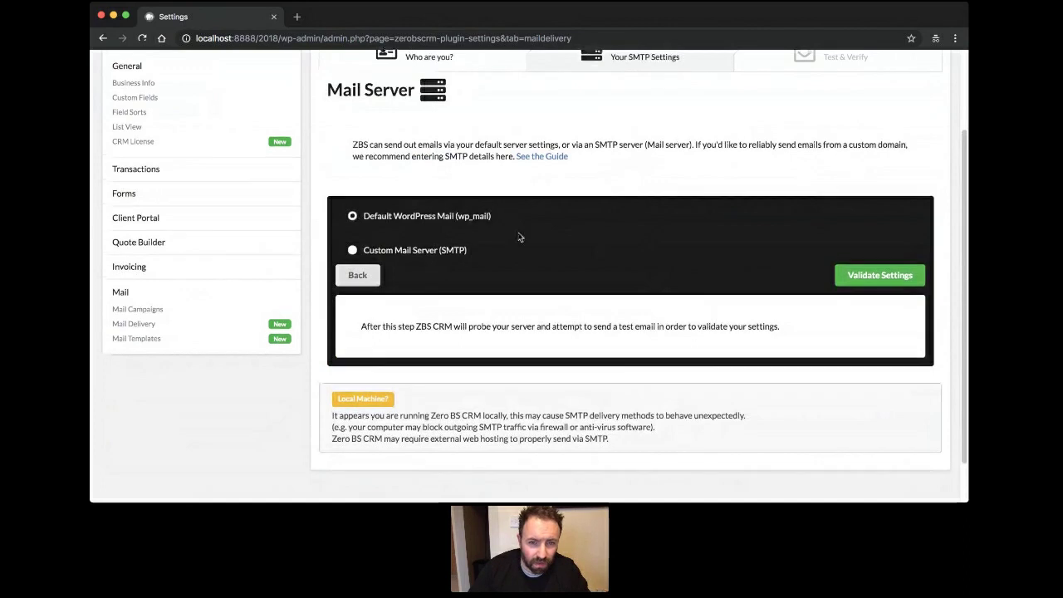
# Try a custom SMTP server prefilled for AWS SES US West (Oregon), clearing the username.
pyautogui.scroll(1, 465, 241)
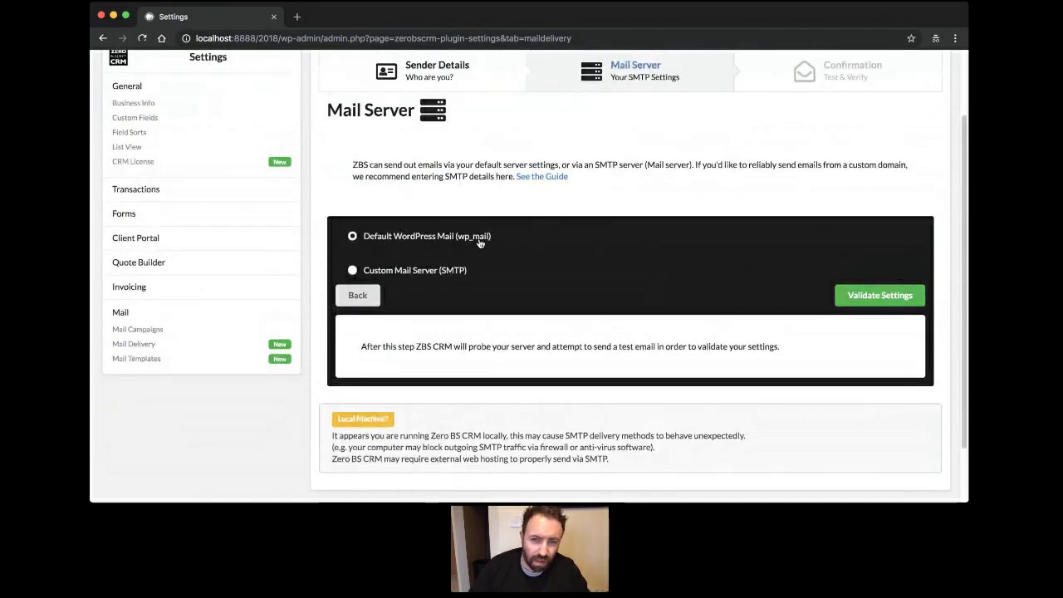
pyautogui.scroll(1, 478, 241)
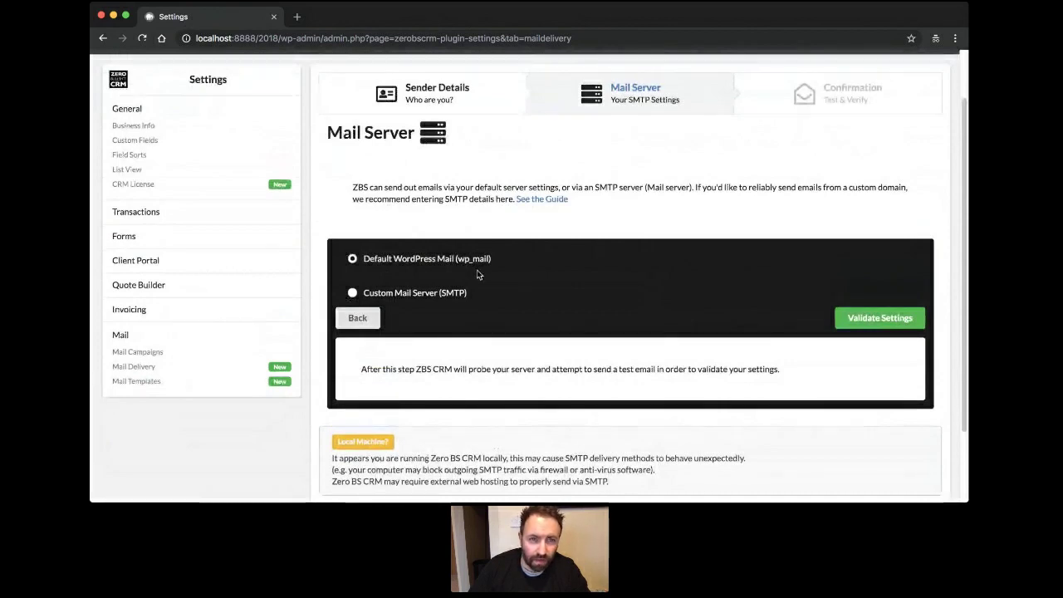
pyautogui.scroll(1, 477, 275)
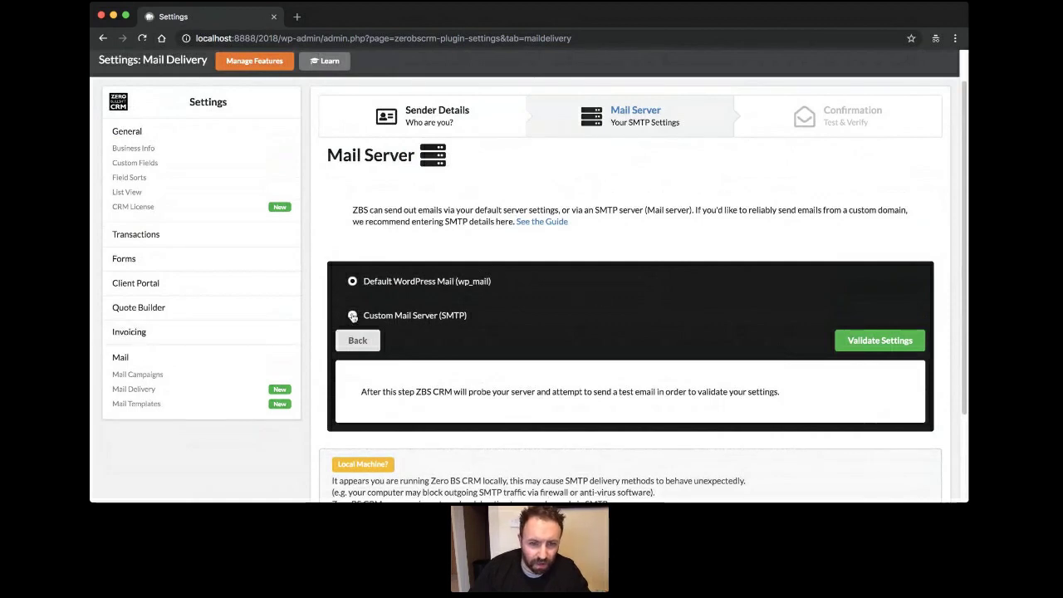
pyautogui.click(403, 316)
pyautogui.scroll(-2, 545, 294)
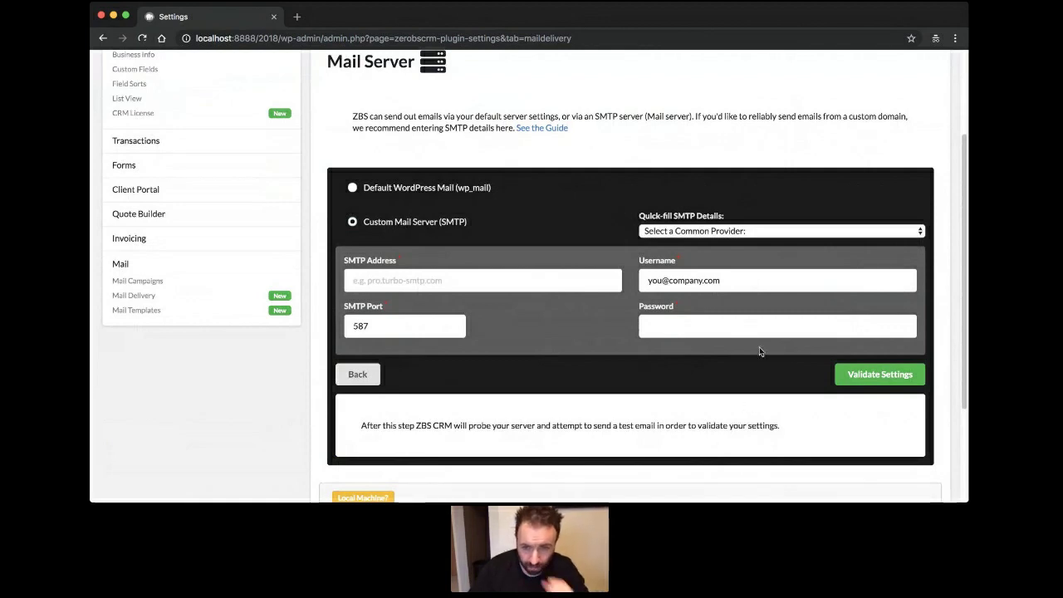
pyautogui.click(755, 270)
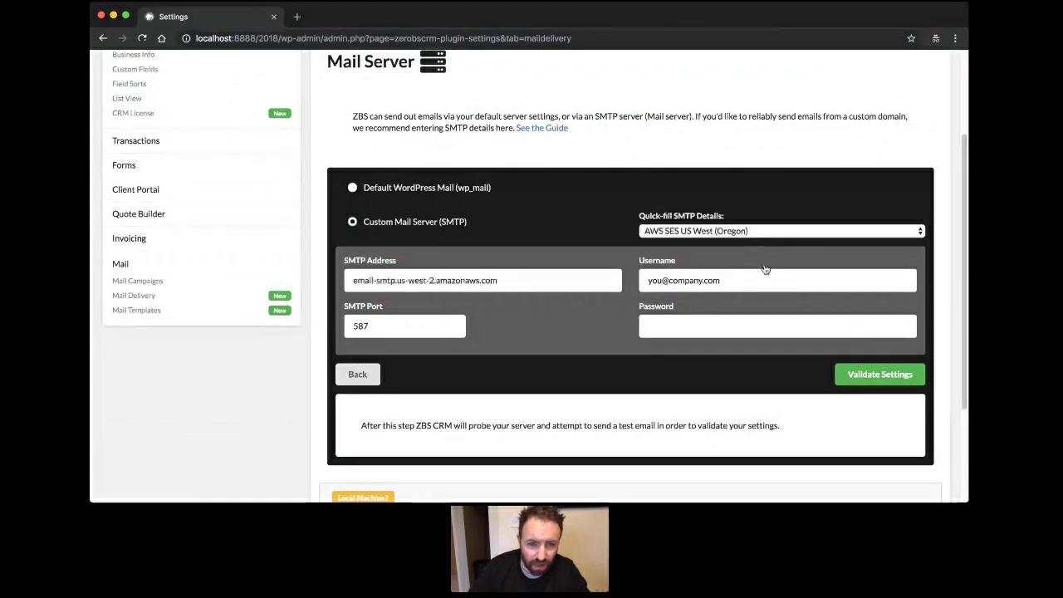
pyautogui.moveTo(730, 277); pyautogui.dragTo(640, 278)
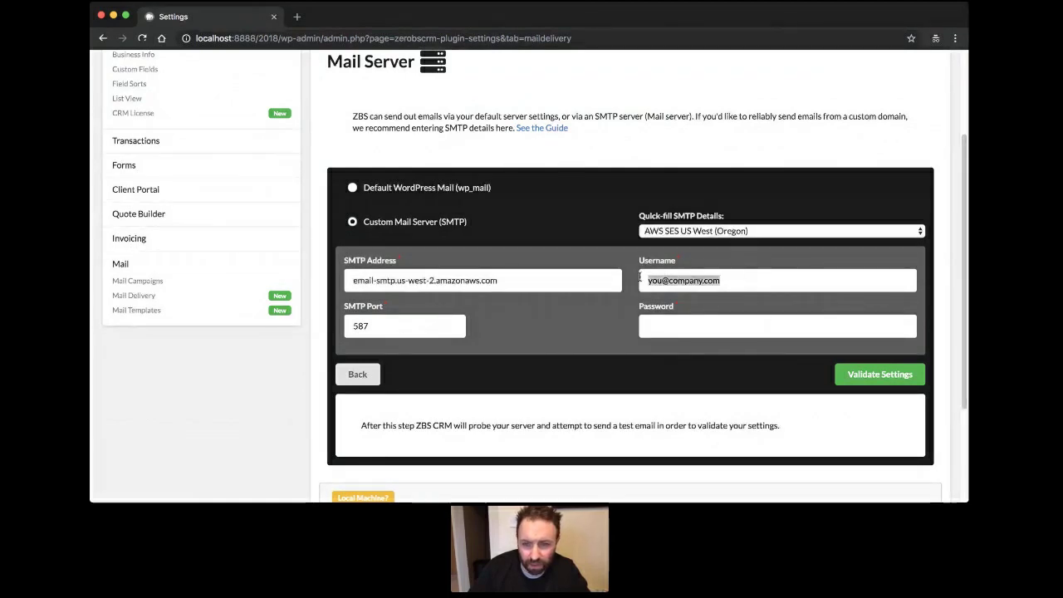
pyautogui.press('BackSpace')
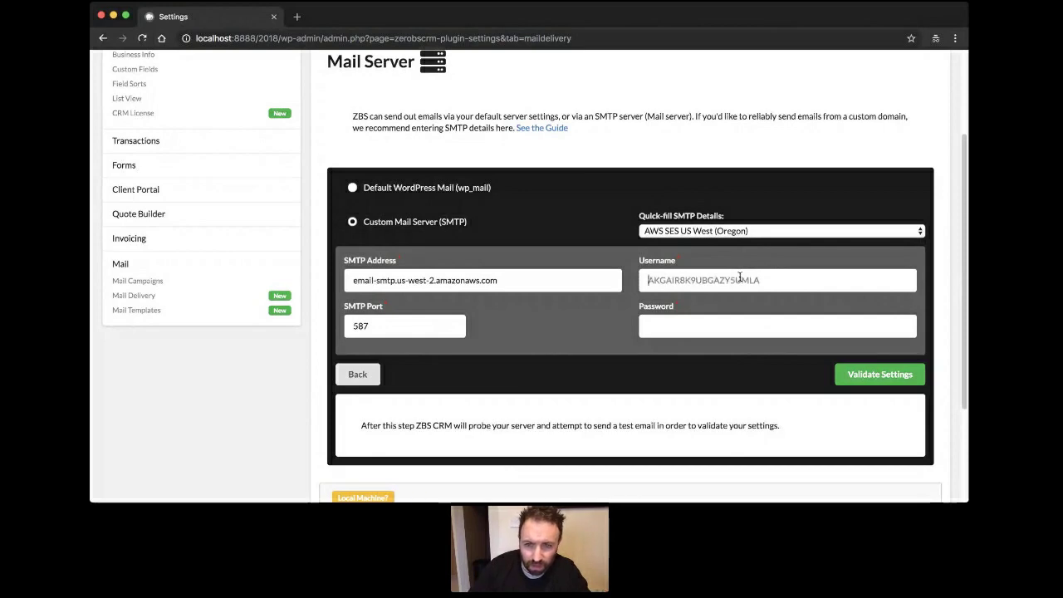
pyautogui.click(731, 333)
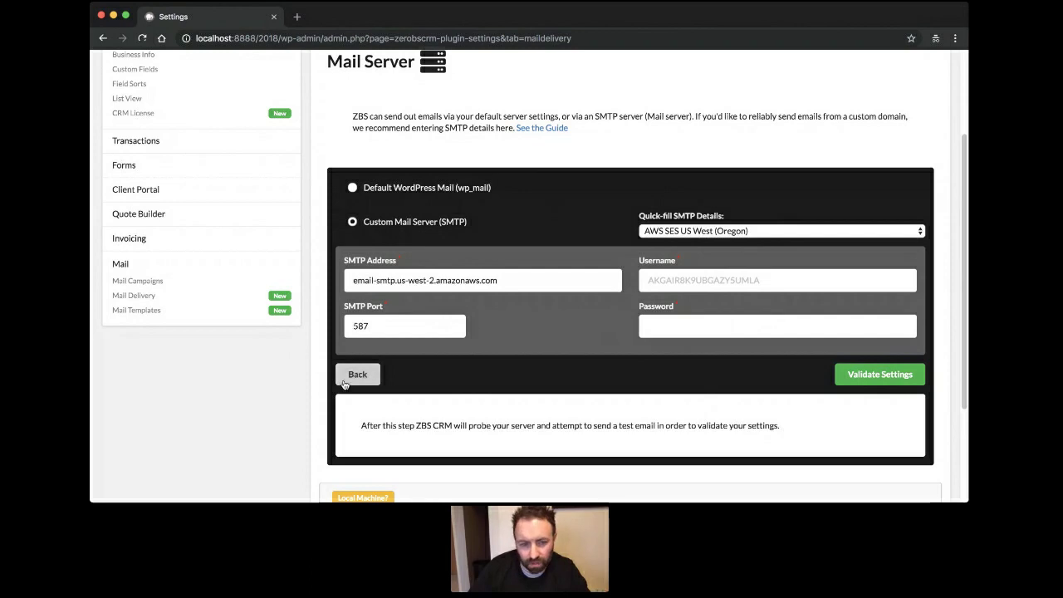
# Revert to Default WordPress Mail and validate it, sending a test email.
pyautogui.scroll(-1, 491, 379)
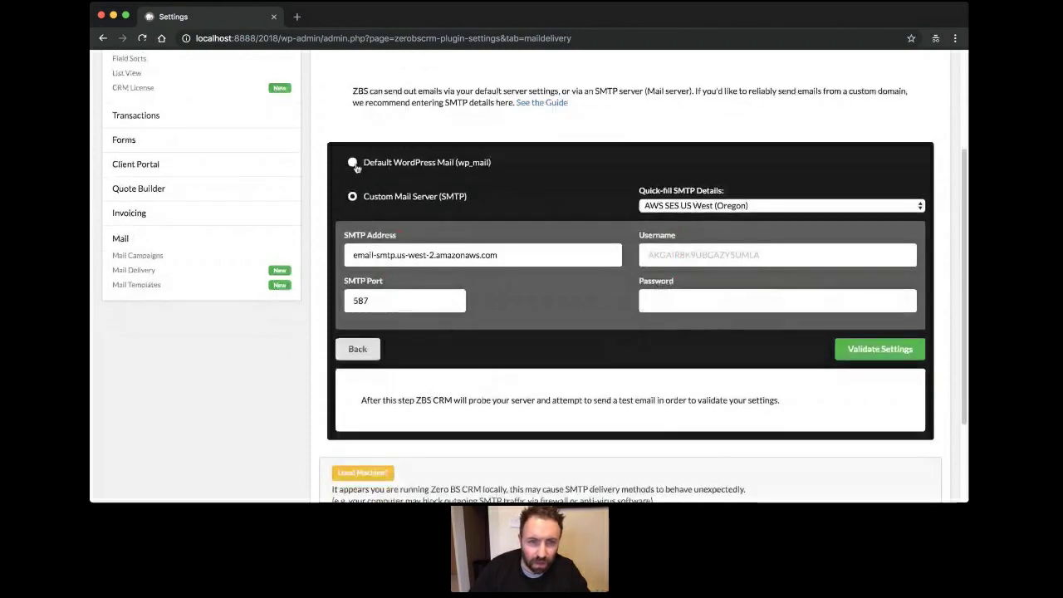
pyautogui.click(353, 166)
pyautogui.click(864, 230)
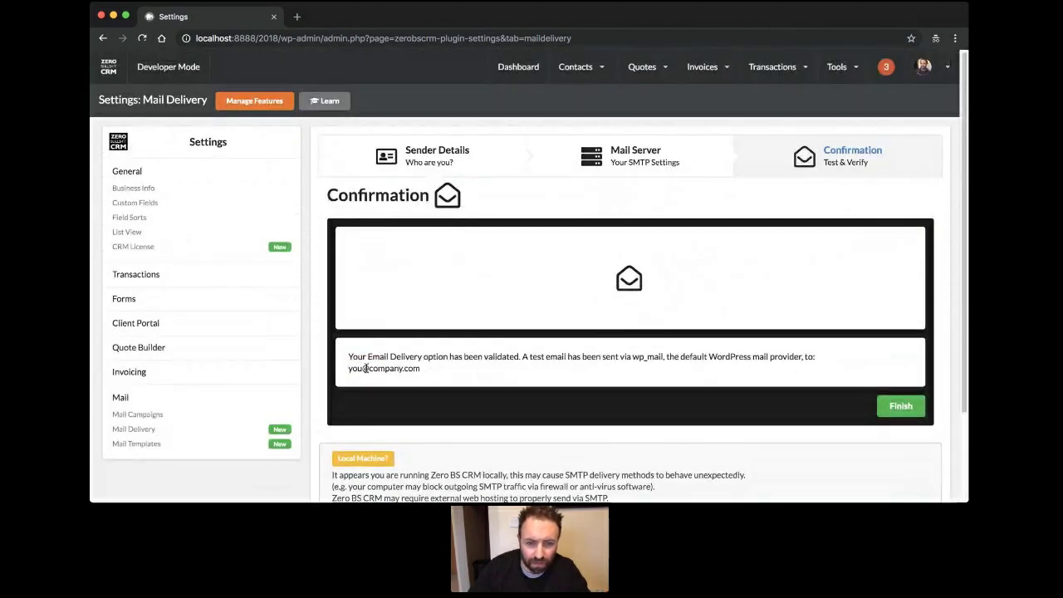
# Finish saving the Company Email account, then bring up the full Contacts list.
pyautogui.click(899, 406)
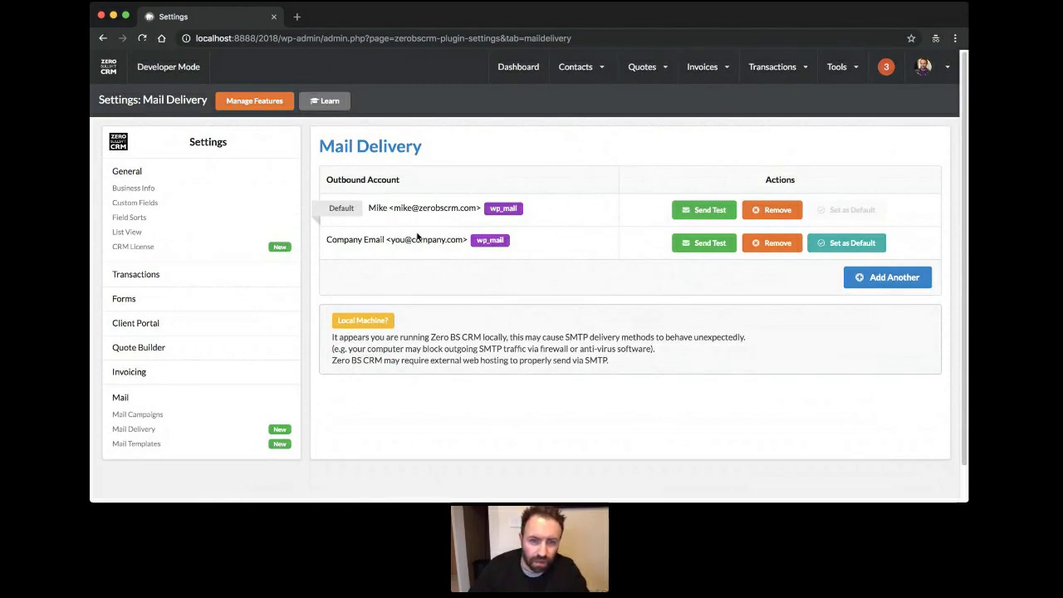
pyautogui.moveTo(575, 72)
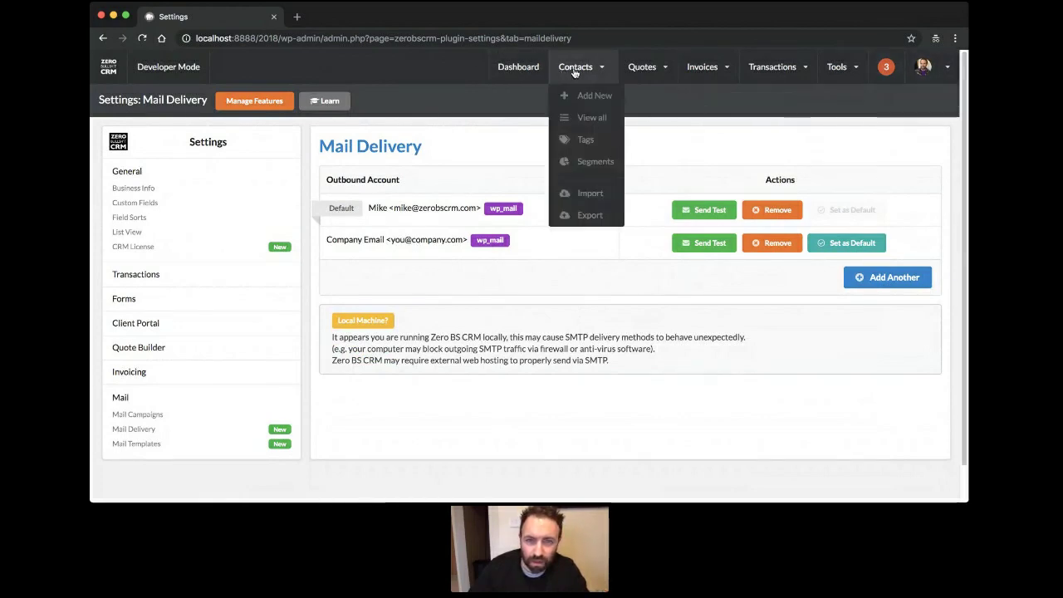
pyautogui.click(589, 117)
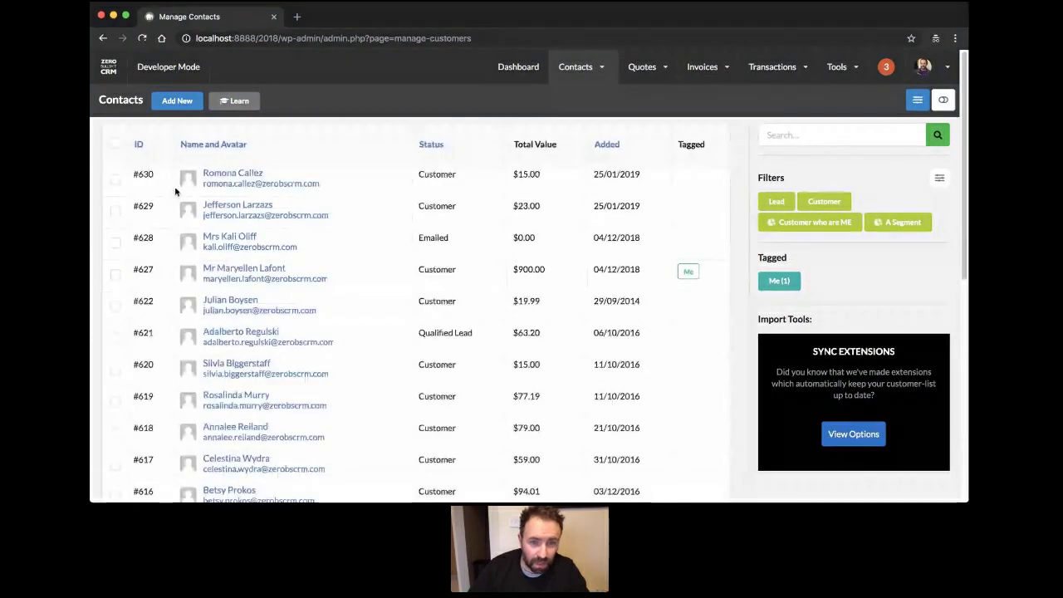
# Start a new email to top contact #630 via Contact Actions > Send Email.
pyautogui.click(227, 172)
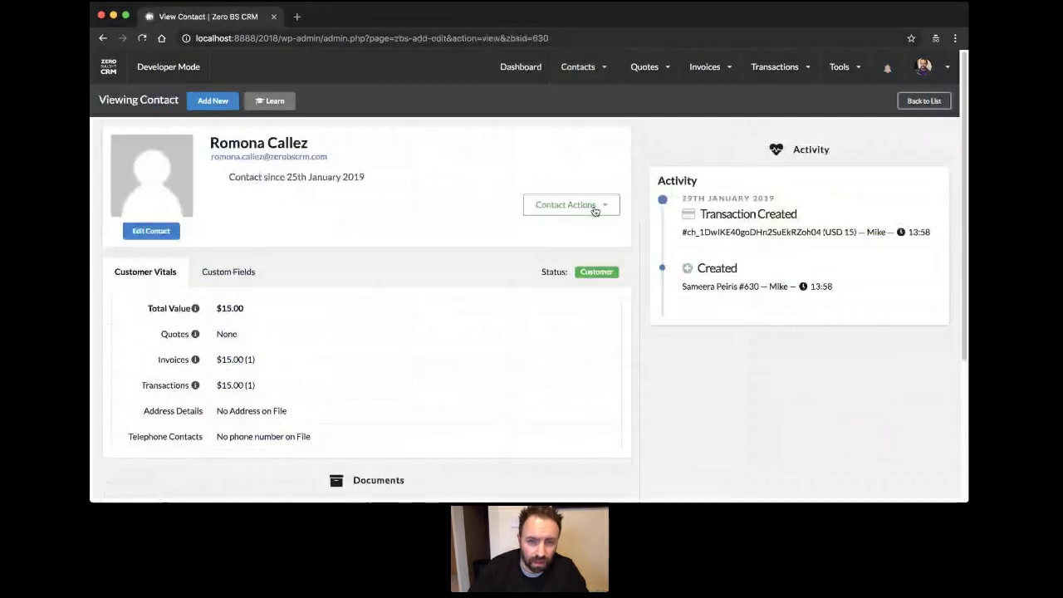
pyautogui.click(594, 207)
pyautogui.click(577, 382)
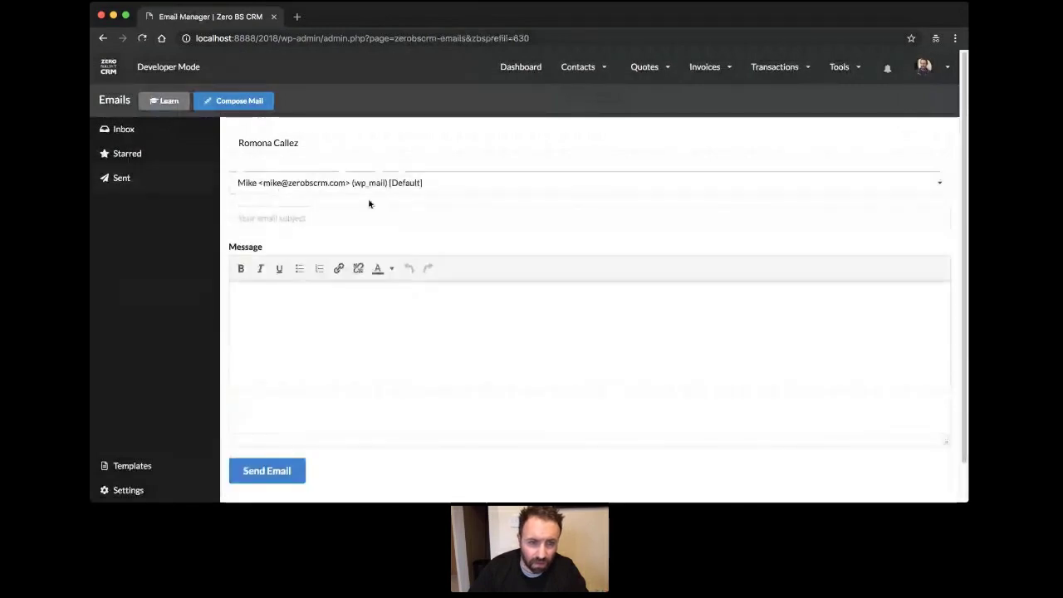
# Toggle the sender between Company Email and the default sender to confirm both are offered.
pyautogui.click(302, 183)
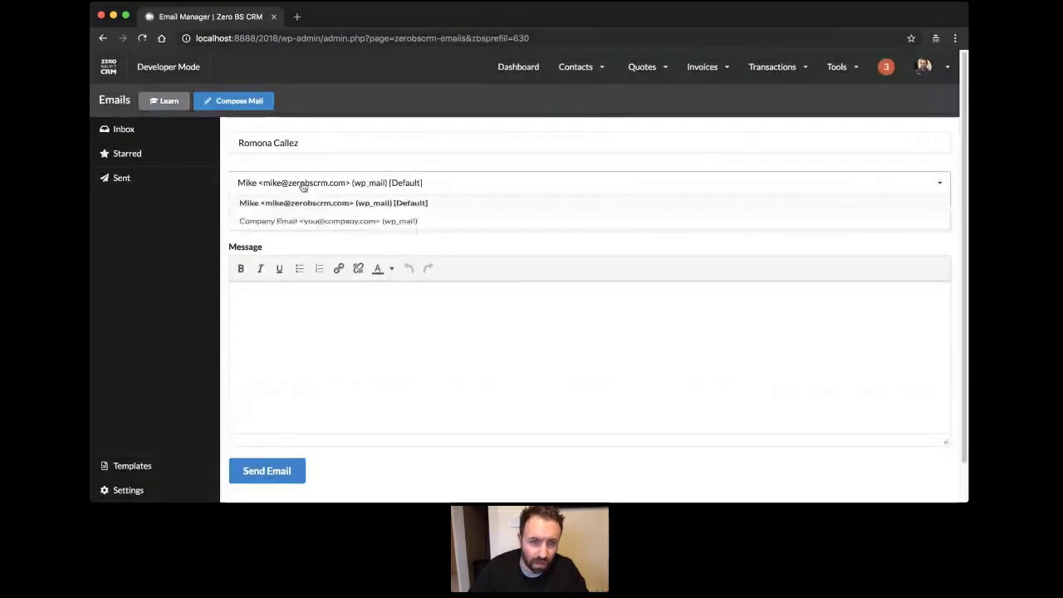
pyautogui.click(311, 228)
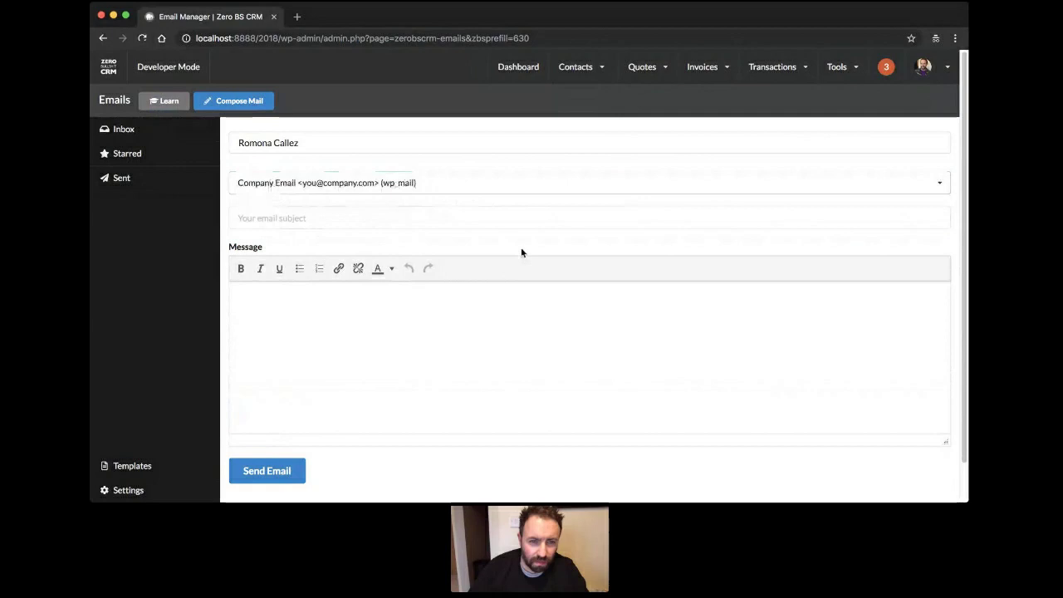
pyautogui.click(476, 184)
pyautogui.click(449, 204)
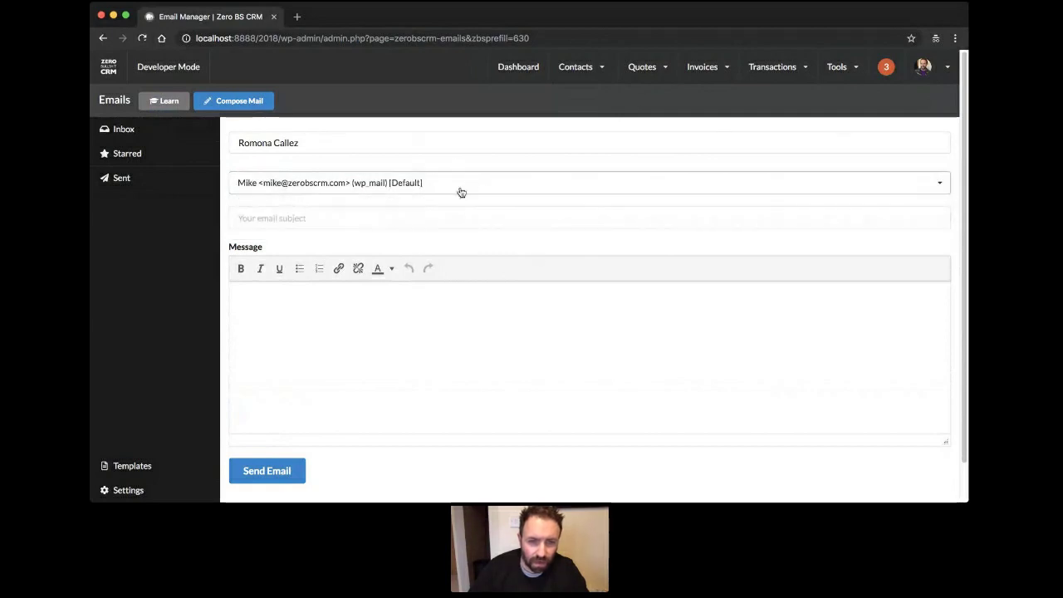
pyautogui.click(463, 186)
# Choose Company Email as the sender on the empty draft to contact #630.
pyautogui.click(463, 225)
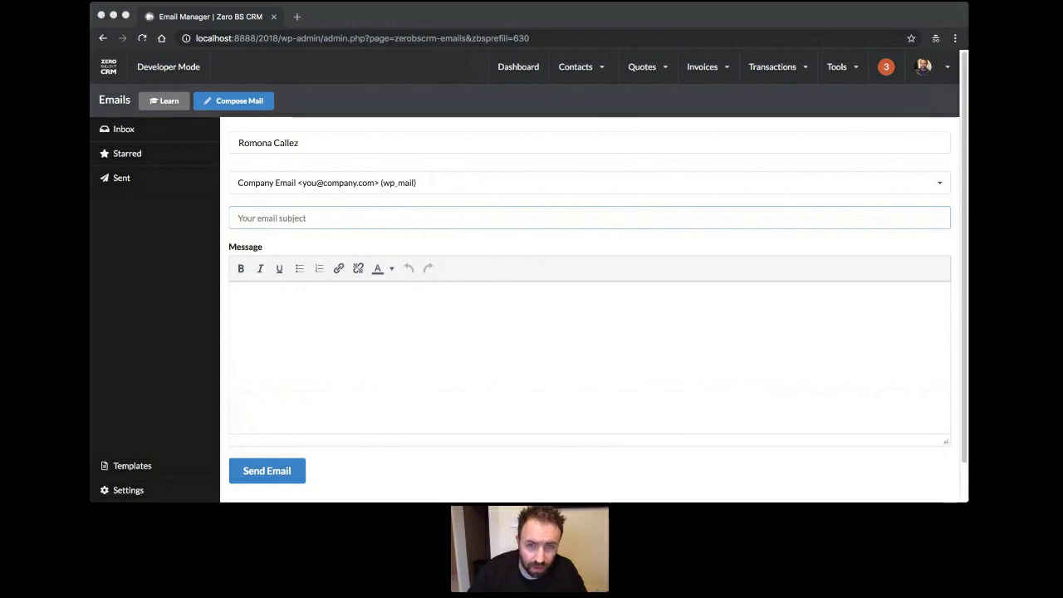
pyautogui.click(109, 68)
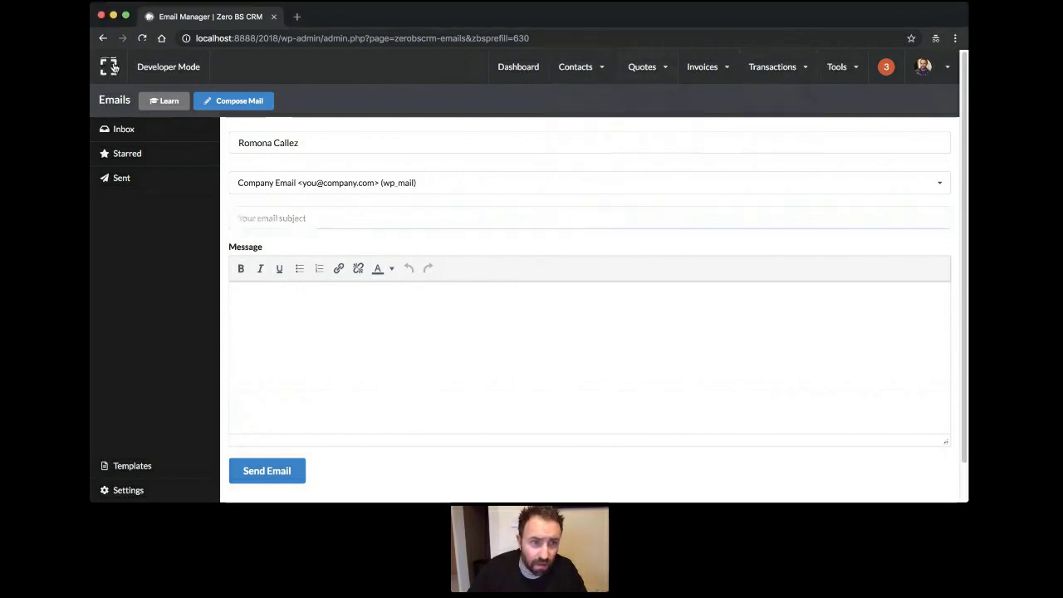
# Activate the System Emails Pro BETA plugin from WordPress Installed Plugins.
pyautogui.click(110, 66)
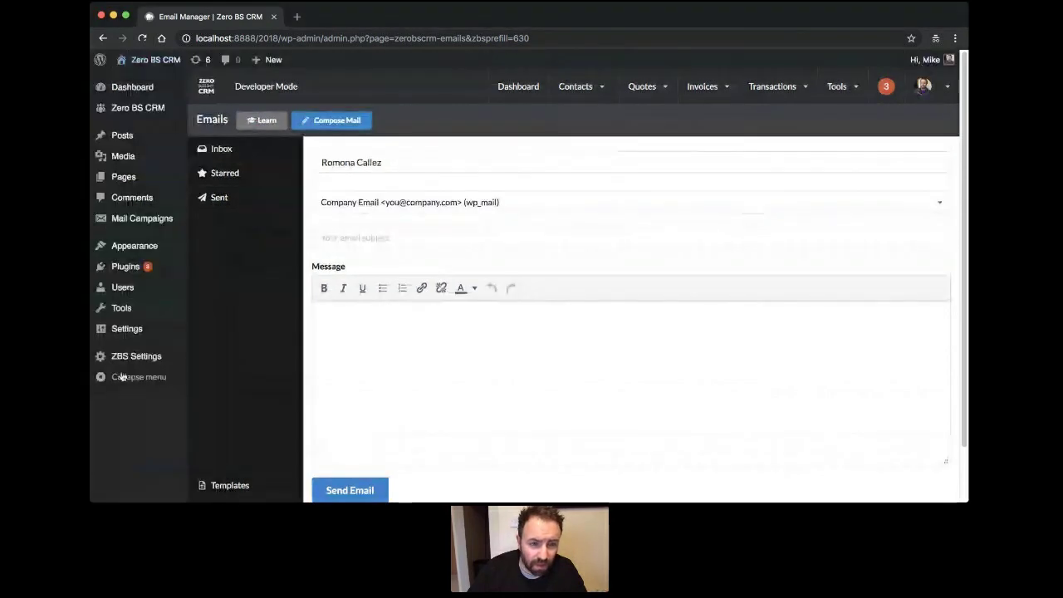
pyautogui.click(134, 267)
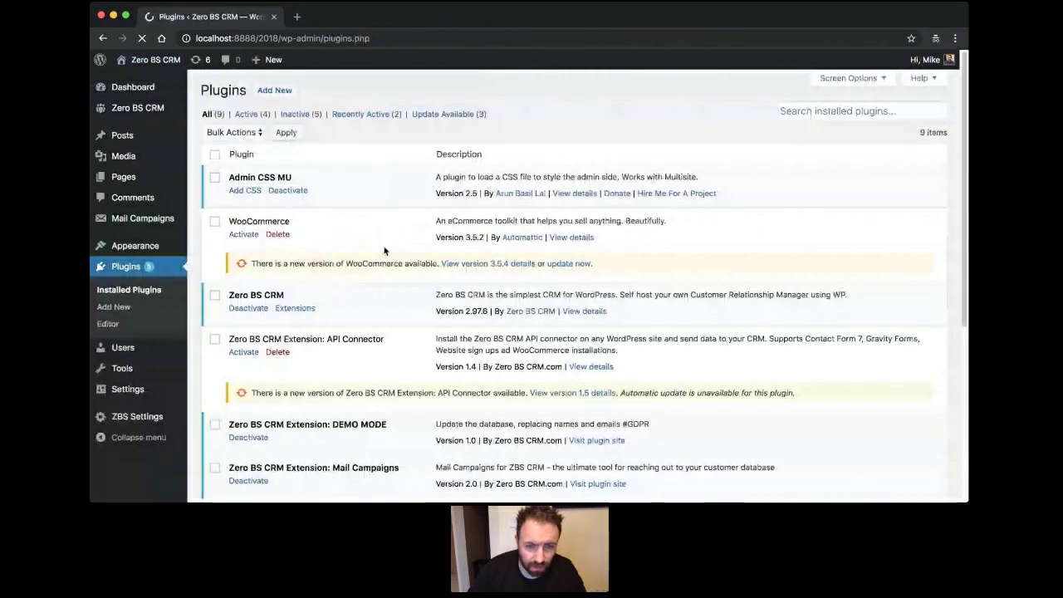
pyautogui.scroll(-5, 366, 316)
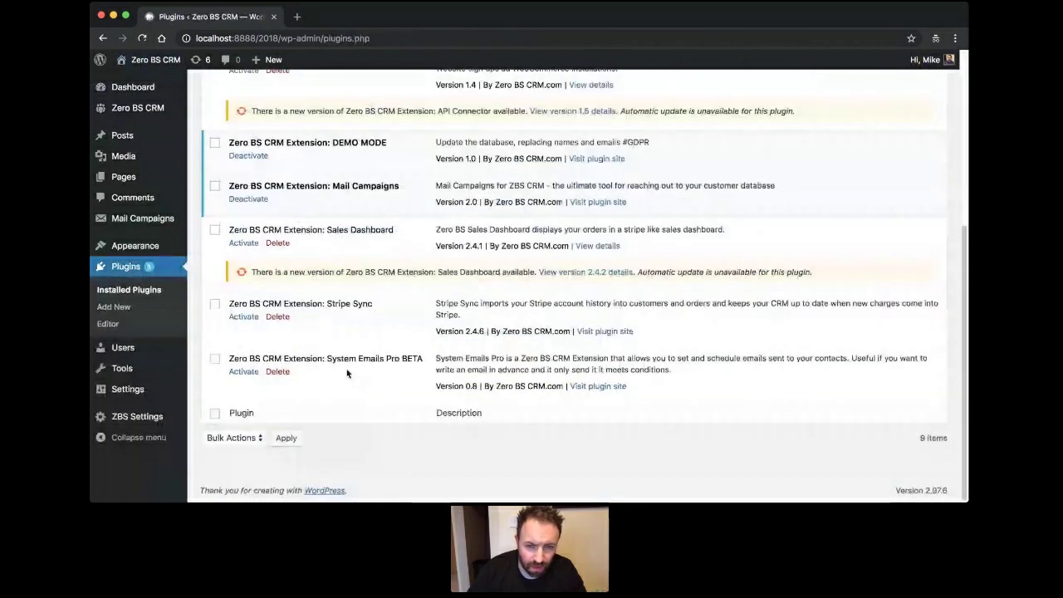
pyautogui.click(243, 371)
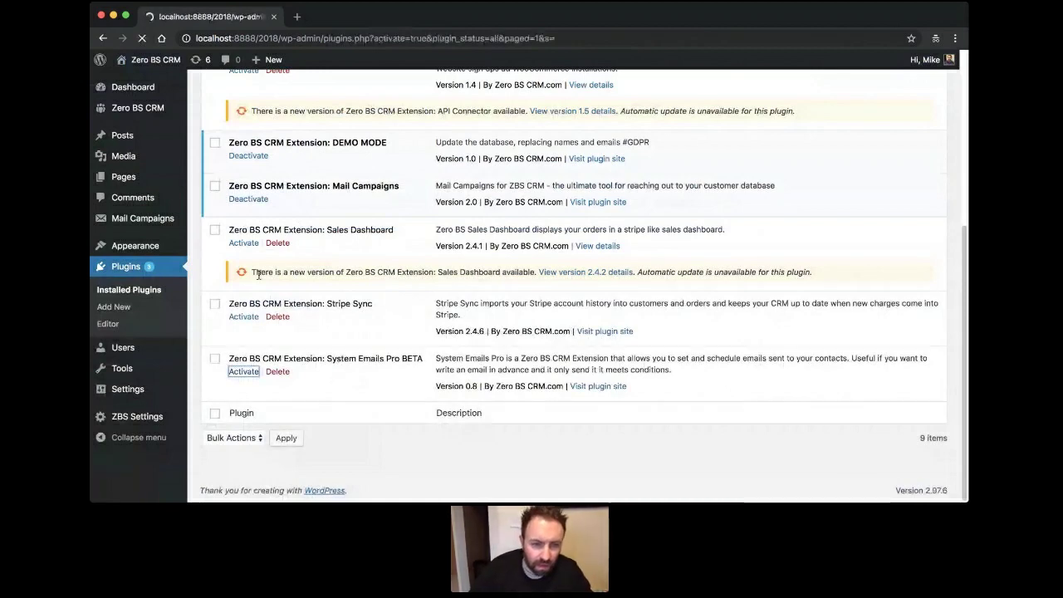
# Return to the Zero BS CRM dashboard with the WordPress sidebar hidden.
pyautogui.scroll(-5, 372, 459)
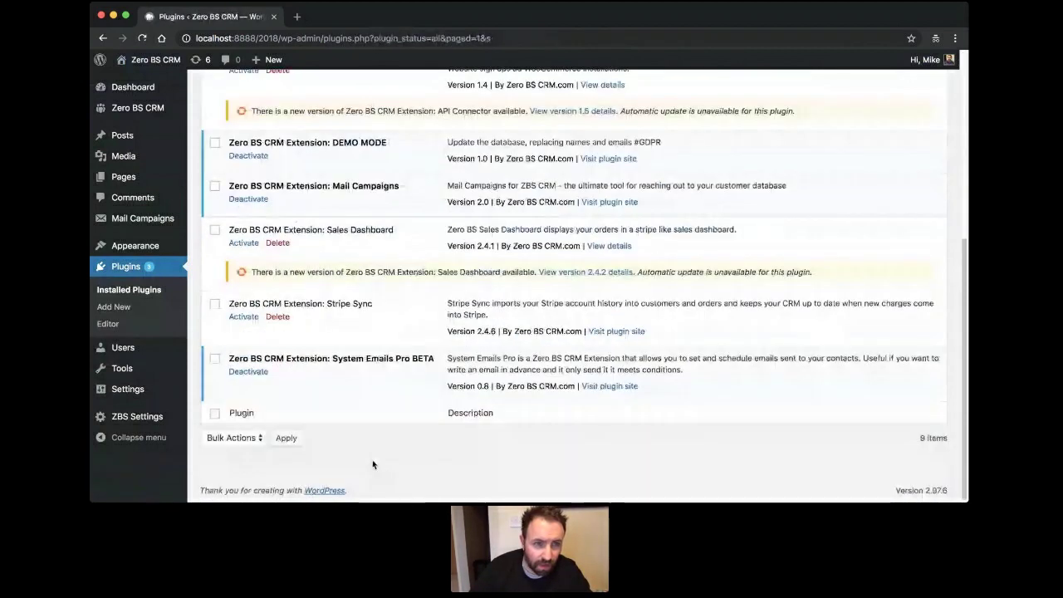
pyautogui.scroll(5, 372, 459)
pyautogui.moveTo(153, 61)
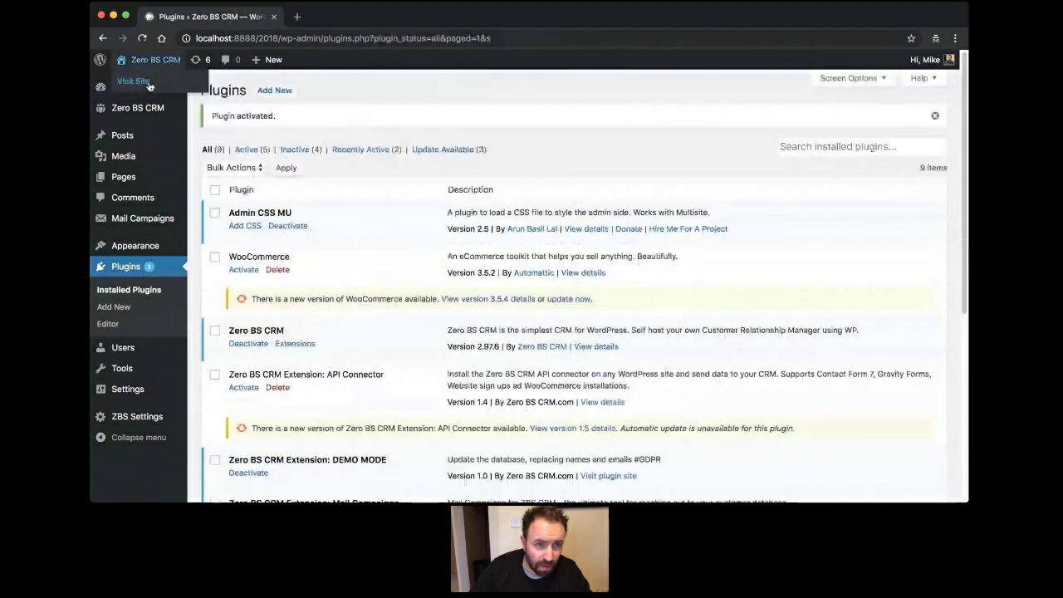
pyautogui.click(212, 108)
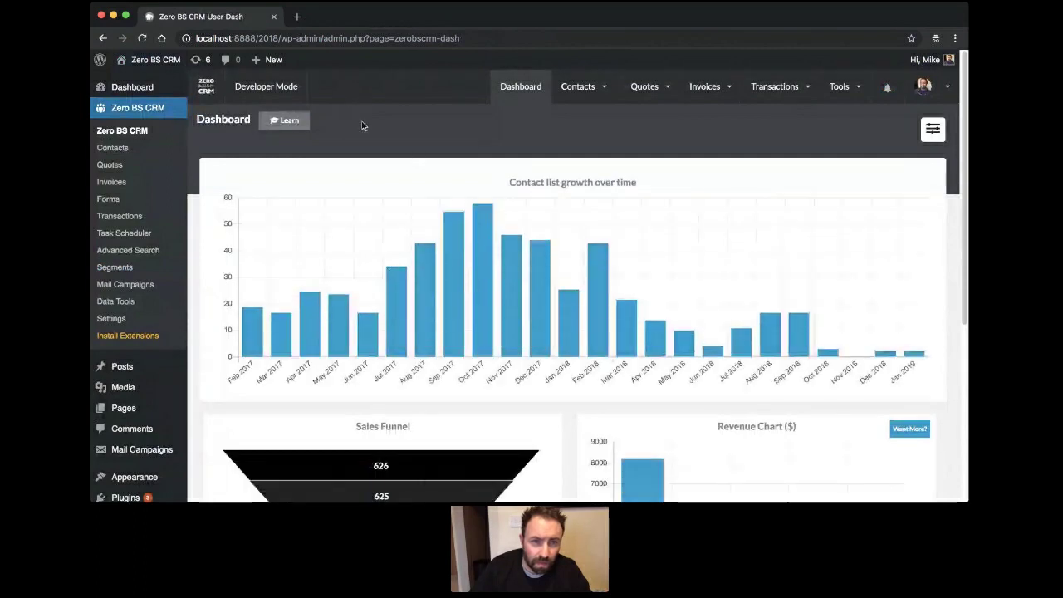
pyautogui.click(205, 88)
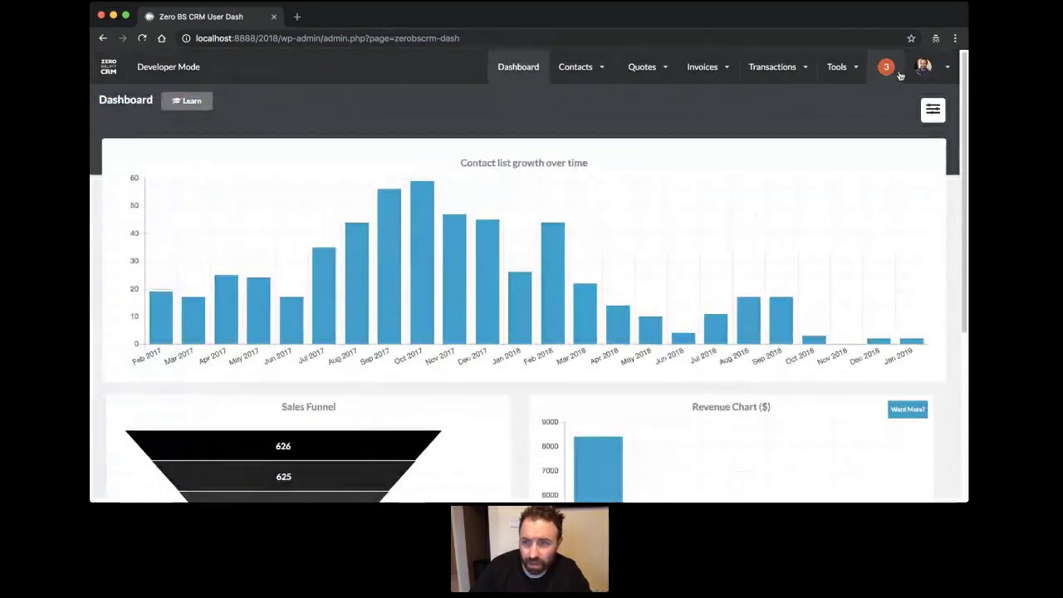
# Open the Email Manager from the CRM Admin menu, then its Canned Replies page.
pyautogui.click(925, 66)
pyautogui.click(925, 67)
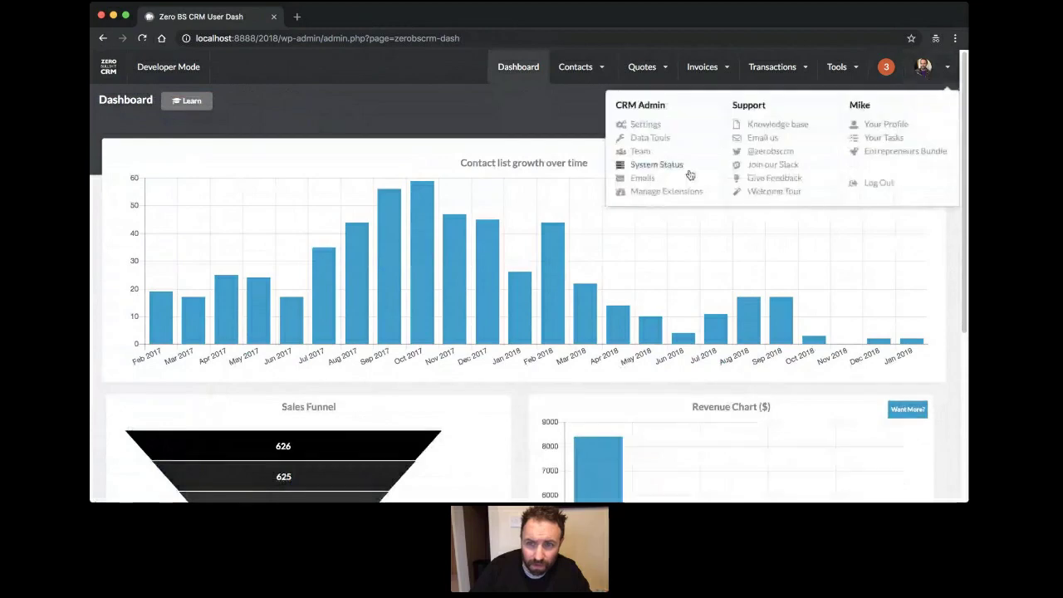
pyautogui.click(629, 182)
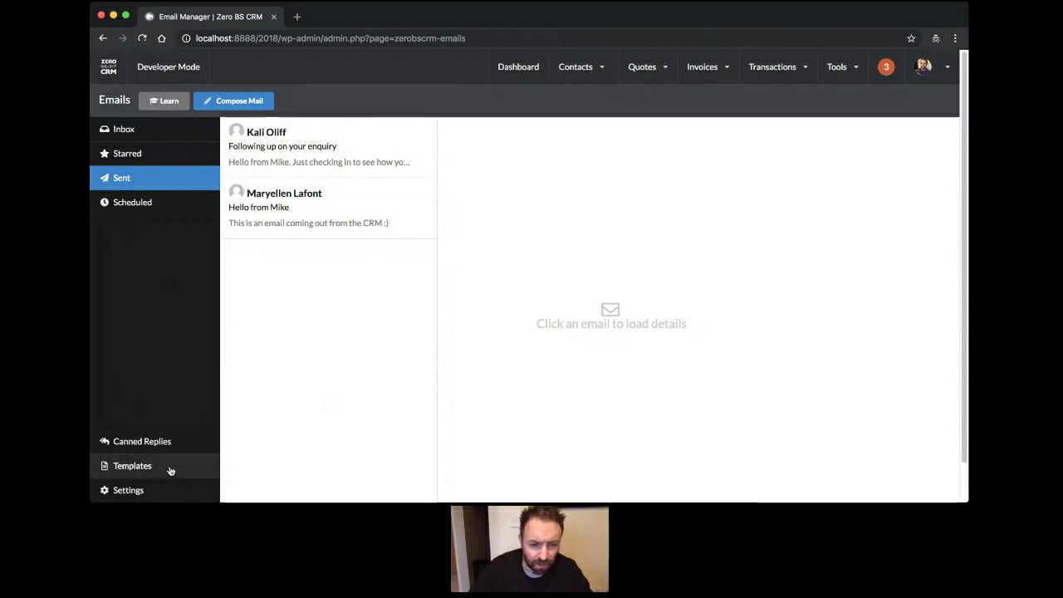
pyautogui.click(140, 442)
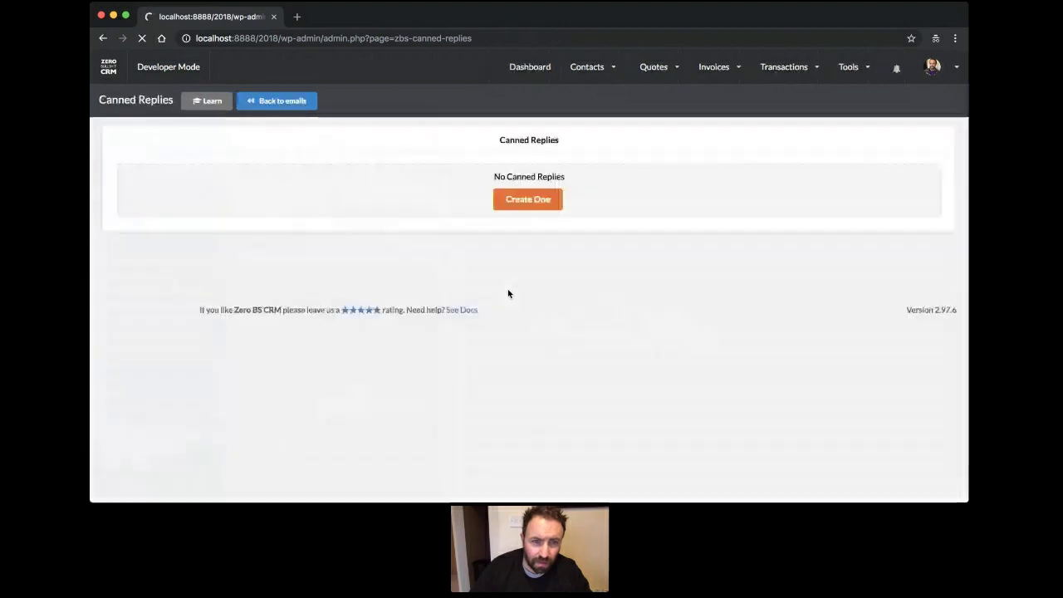
# Save canned reply 'Standard Question', subject 'Your email about ZBS CRM', with a short Hello message.
pyautogui.click(536, 208)
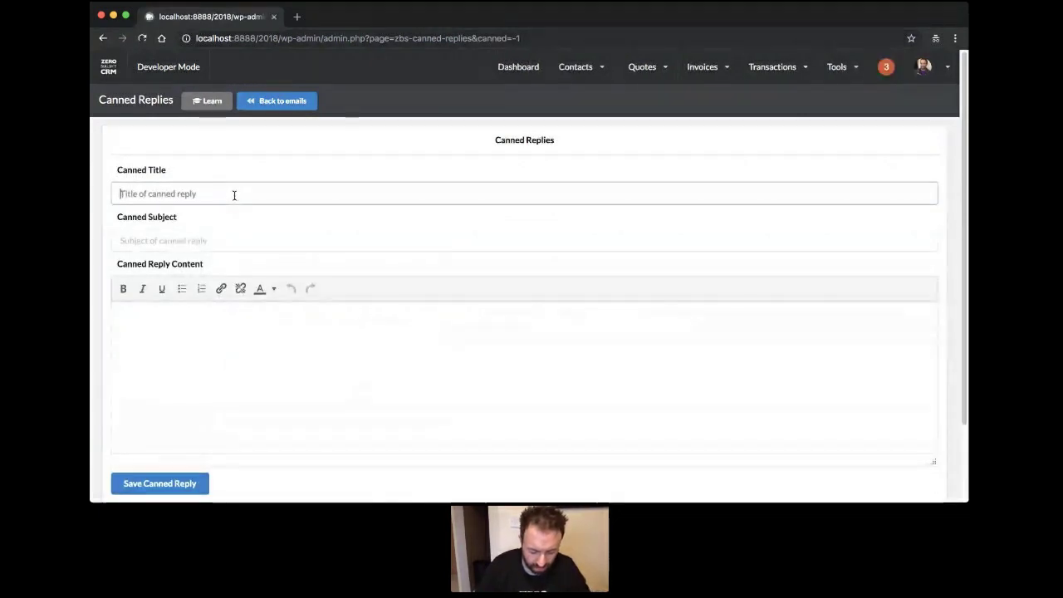
pyautogui.write('Stana')
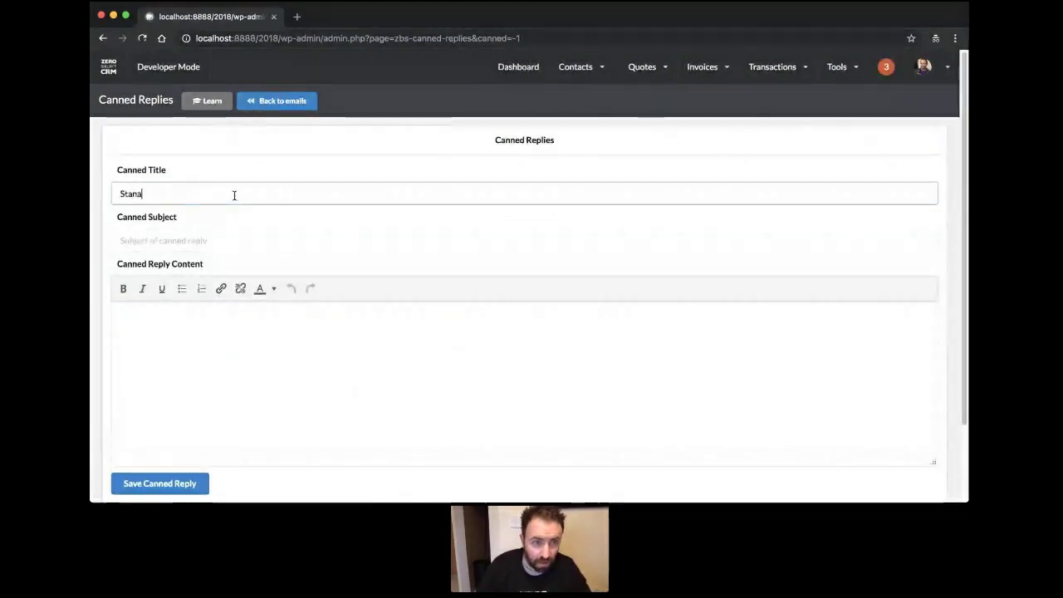
pyautogui.press('BackSpace')
pyautogui.write('dard Questio')
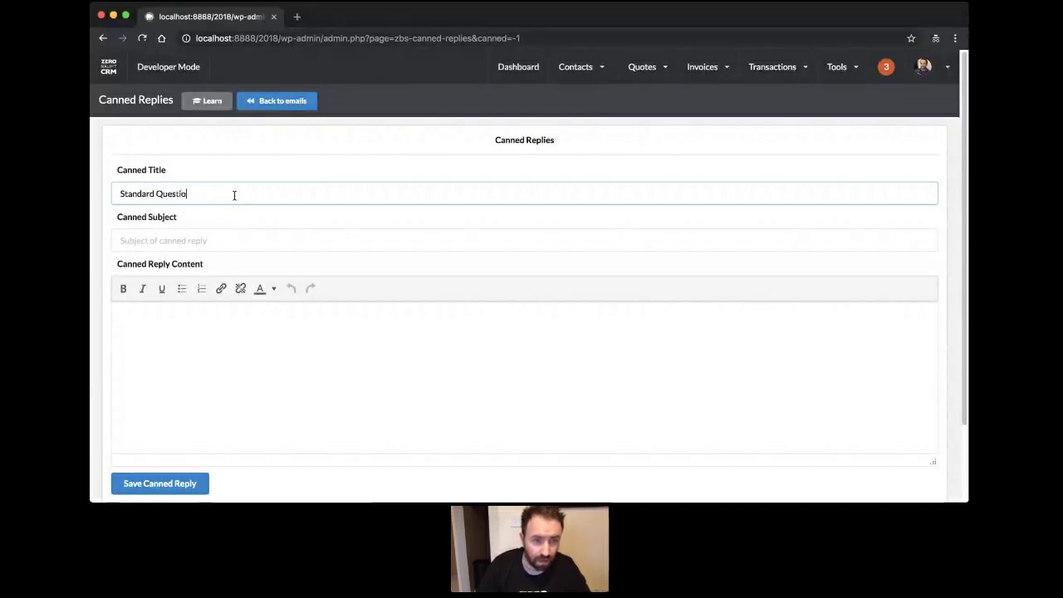
pyautogui.write('n')
pyautogui.press('Tab')
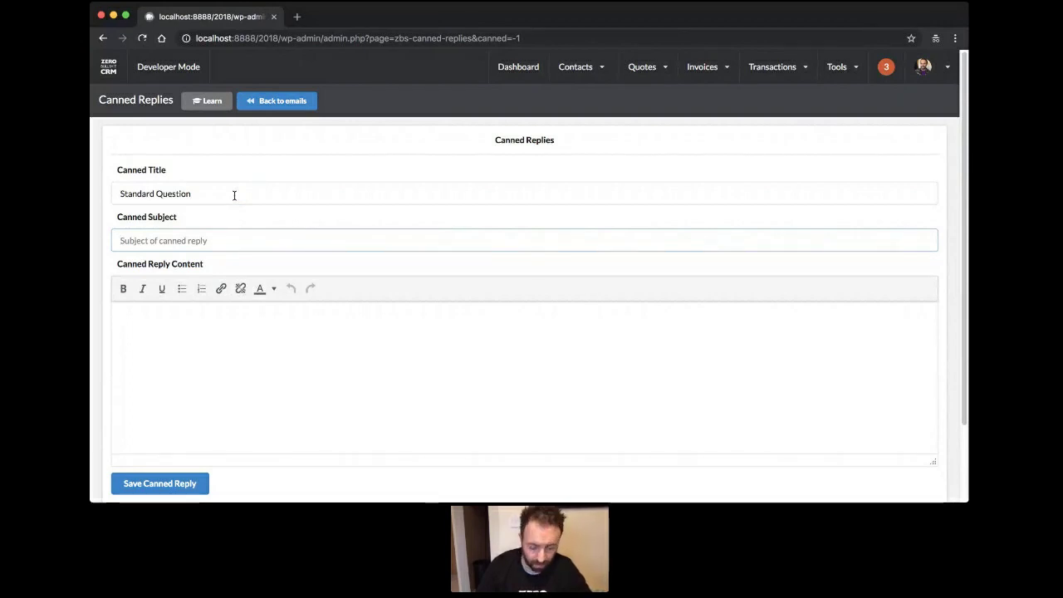
pyautogui.write('Your e')
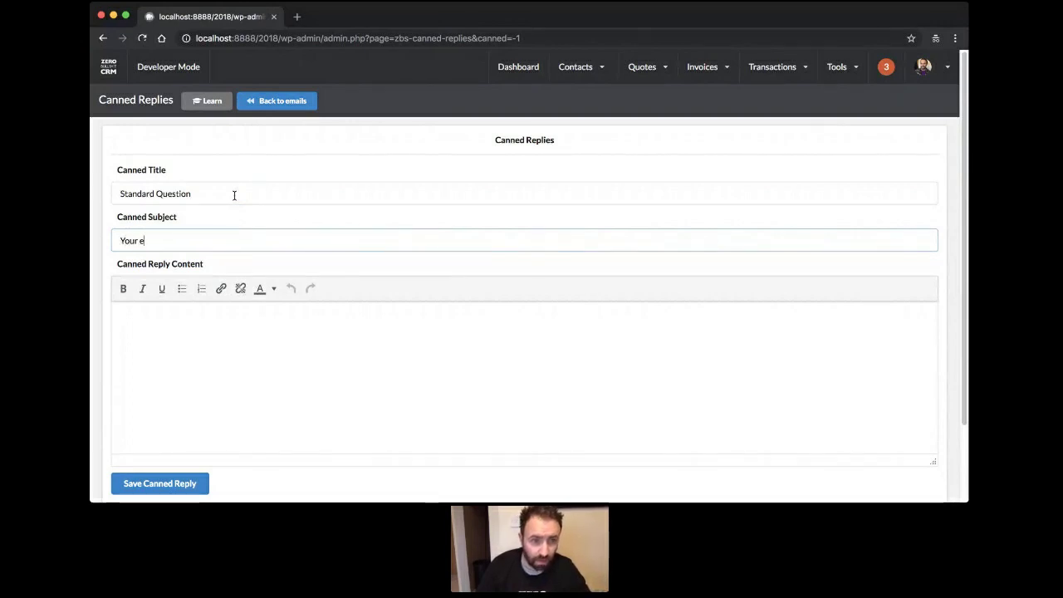
pyautogui.write('mail about ZBS')
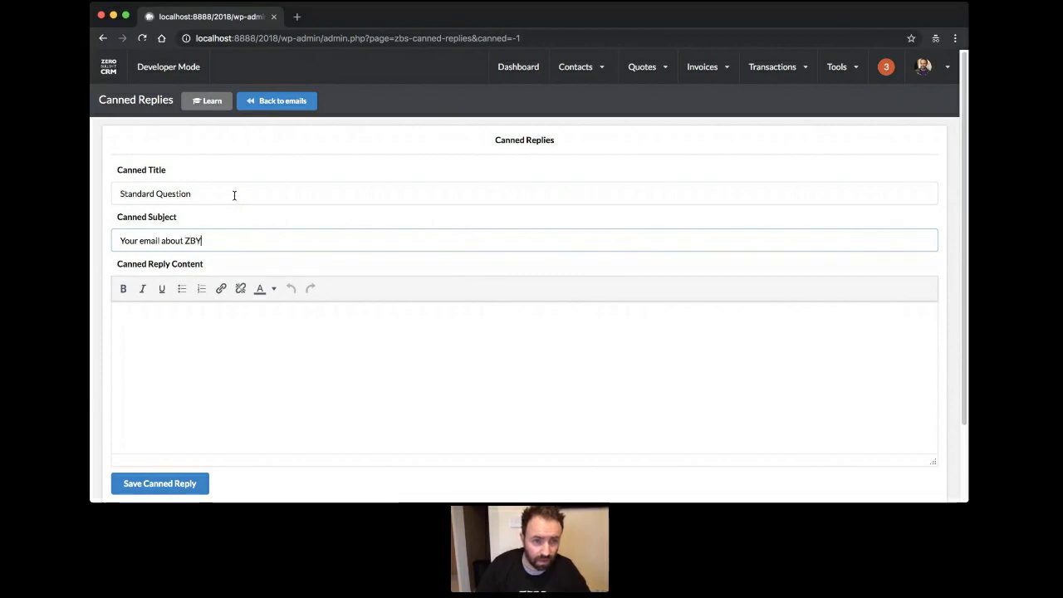
pyautogui.press('BackSpace')
pyautogui.press('BackSpace')
pyautogui.write('BS CRM')
pyautogui.press('Tab')
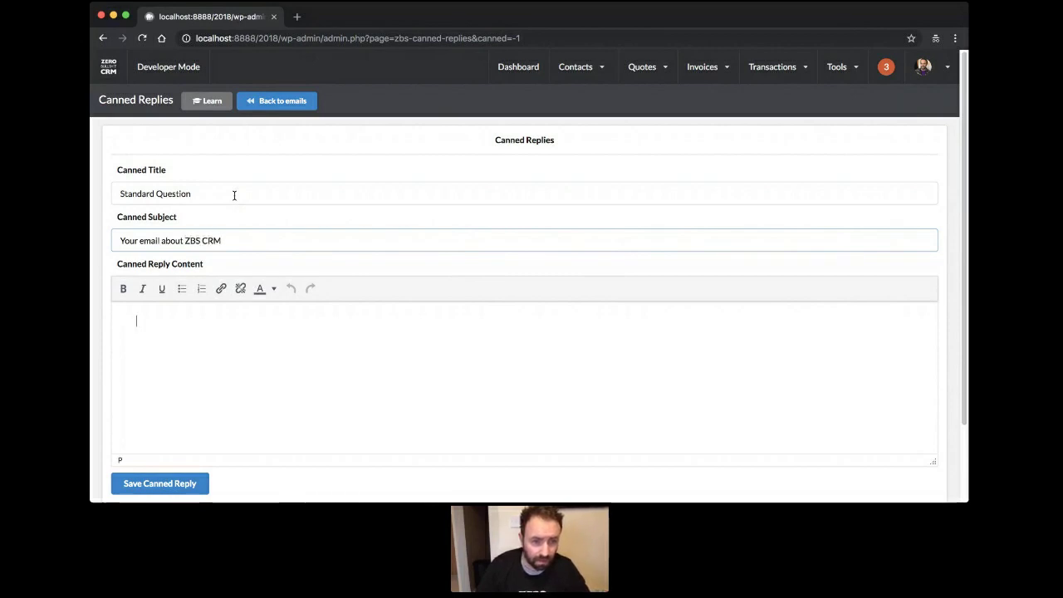
pyautogui.write('Hello')
pyautogui.press('Return')
pyautogui.write('Thi')
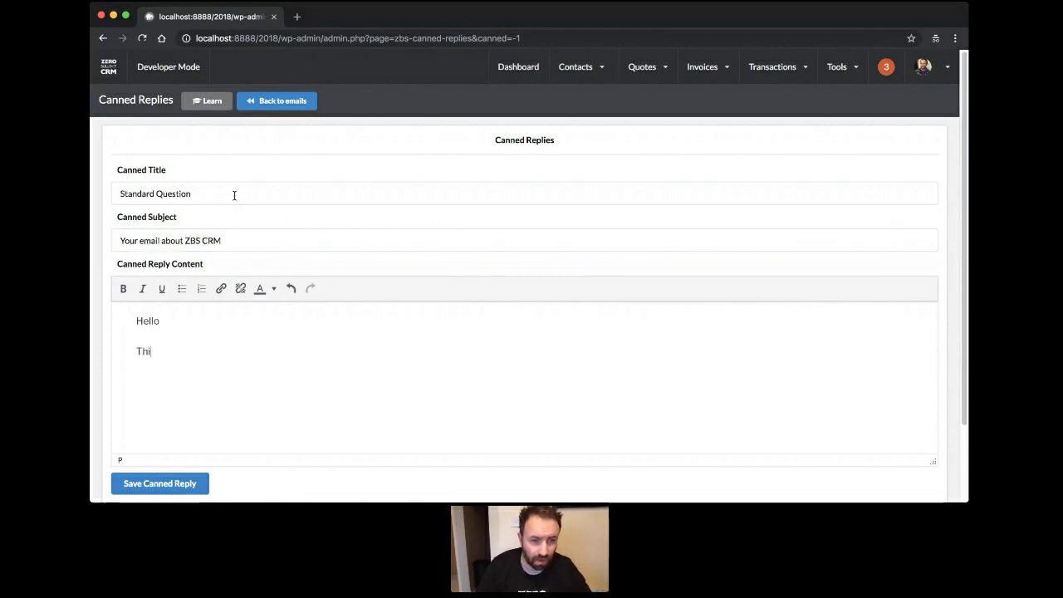
pyautogui.write('s is a canned repl')
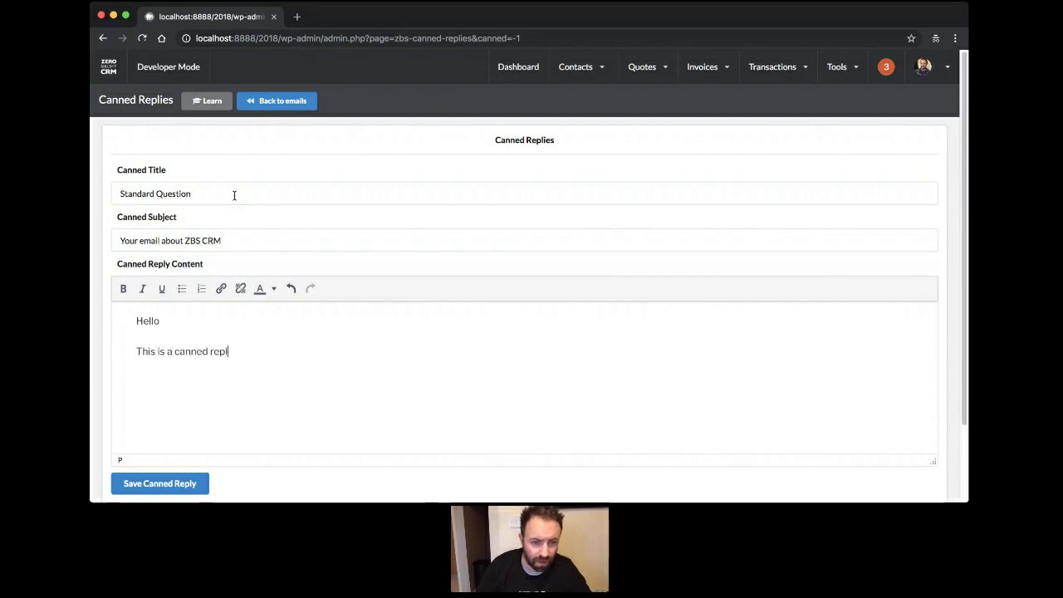
pyautogui.write('y and I')
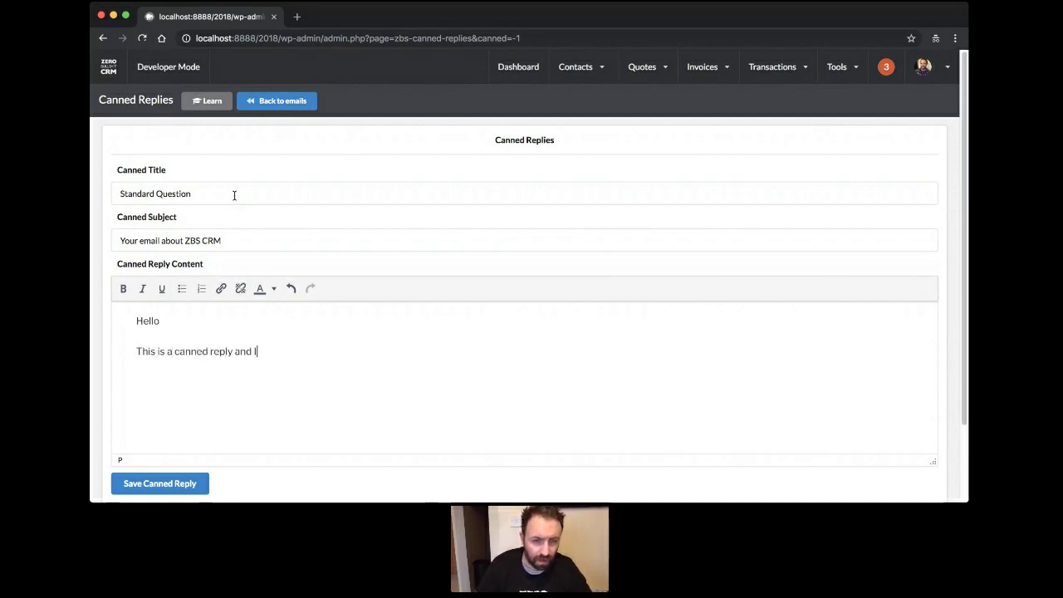
pyautogui.write("'ll use this LOTS ")
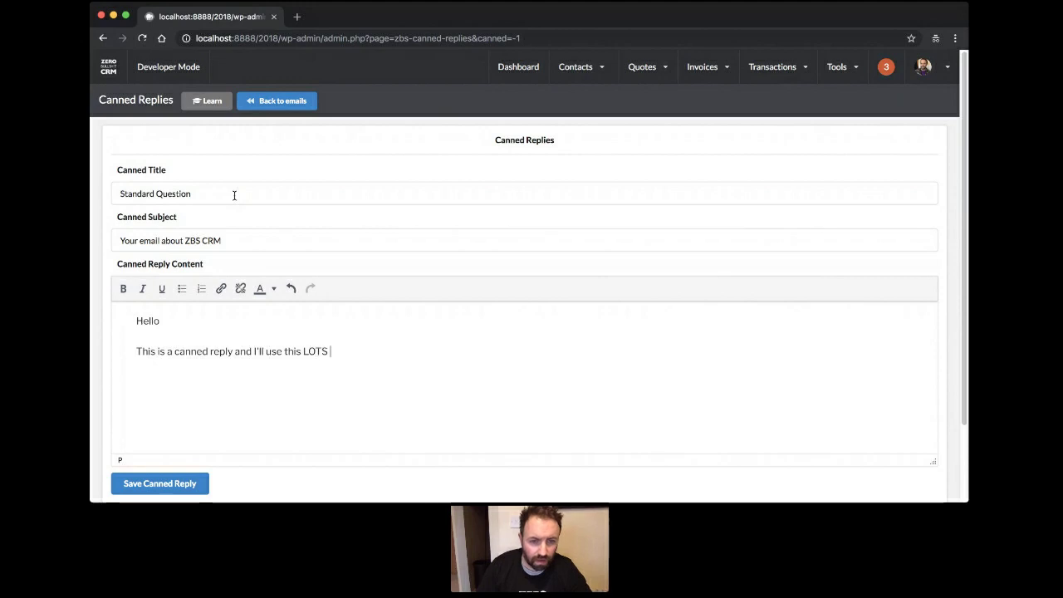
pyautogui.write('of times.')
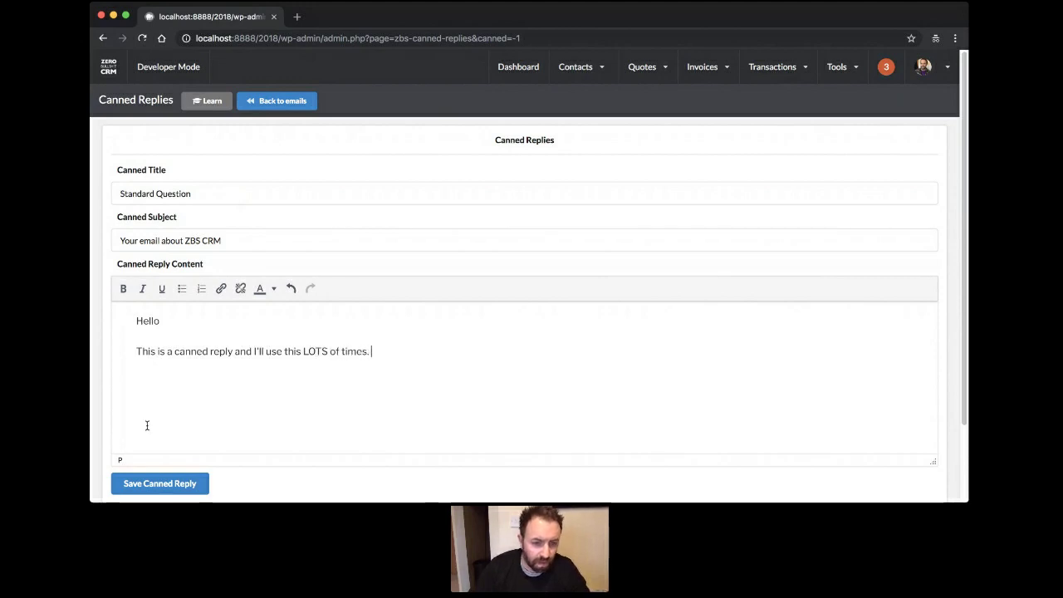
pyautogui.click(155, 485)
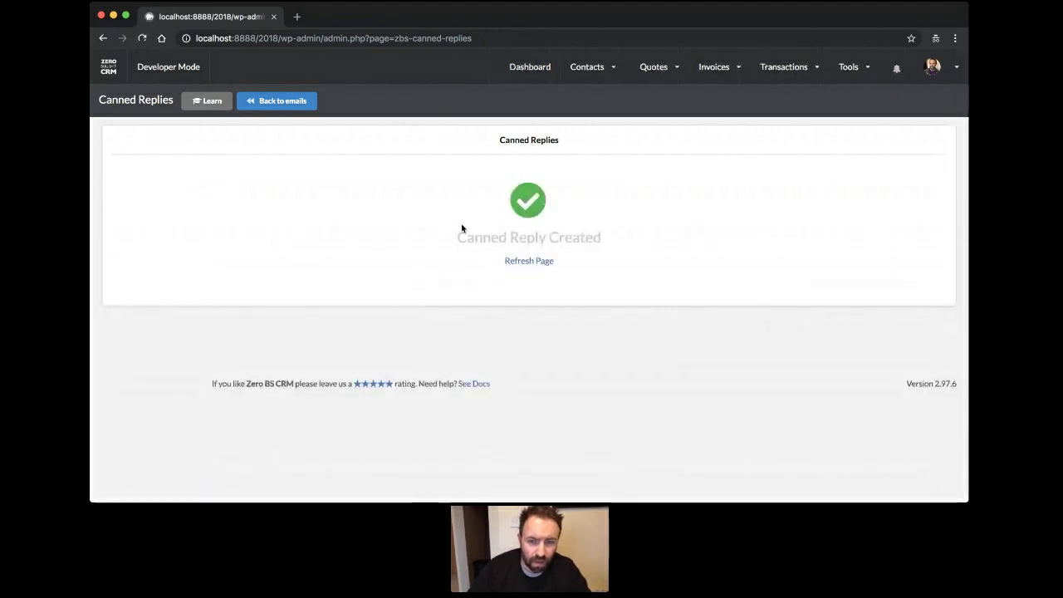
pyautogui.click(539, 263)
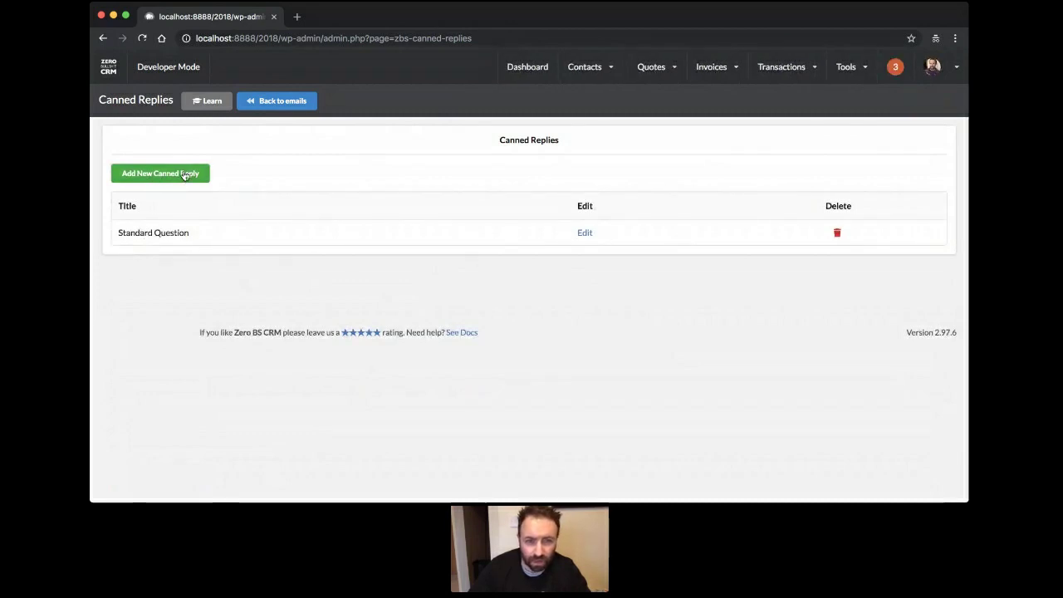
# Go back from Canned Replies to the Email Manager's Sent folder.
pyautogui.click(296, 106)
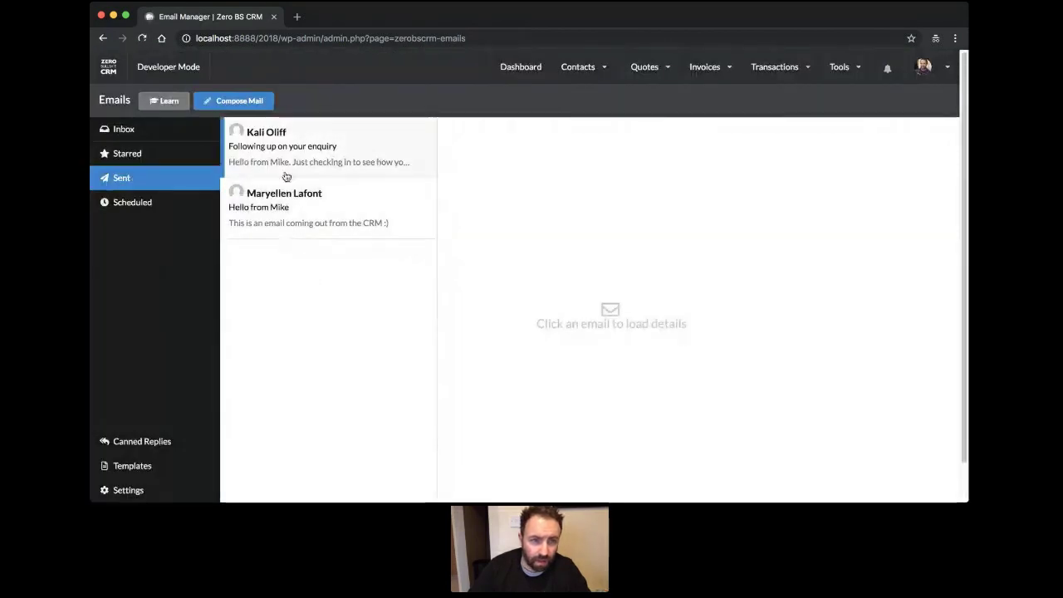
# Start a new email and insert the Standard Question canned reply into its message.
pyautogui.click(226, 103)
pyautogui.scroll(-1, 359, 266)
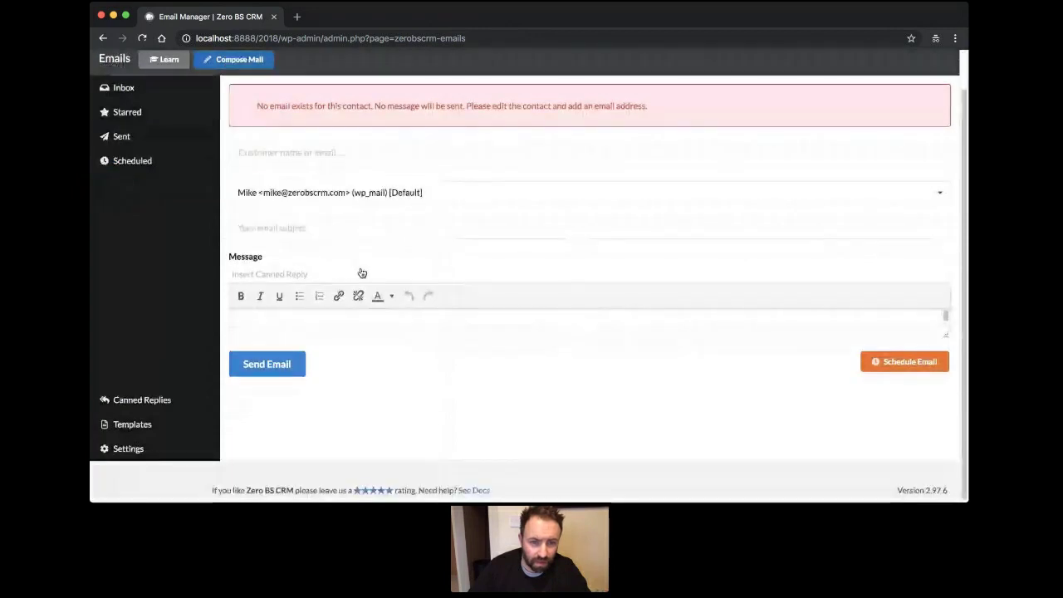
pyautogui.scroll(1, 465, 133)
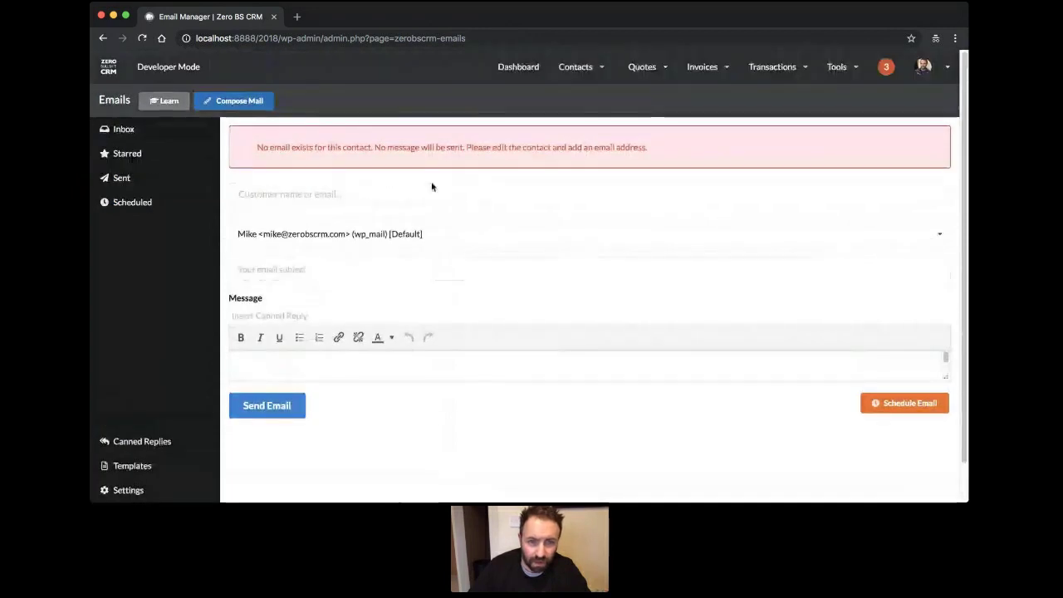
pyautogui.click(284, 317)
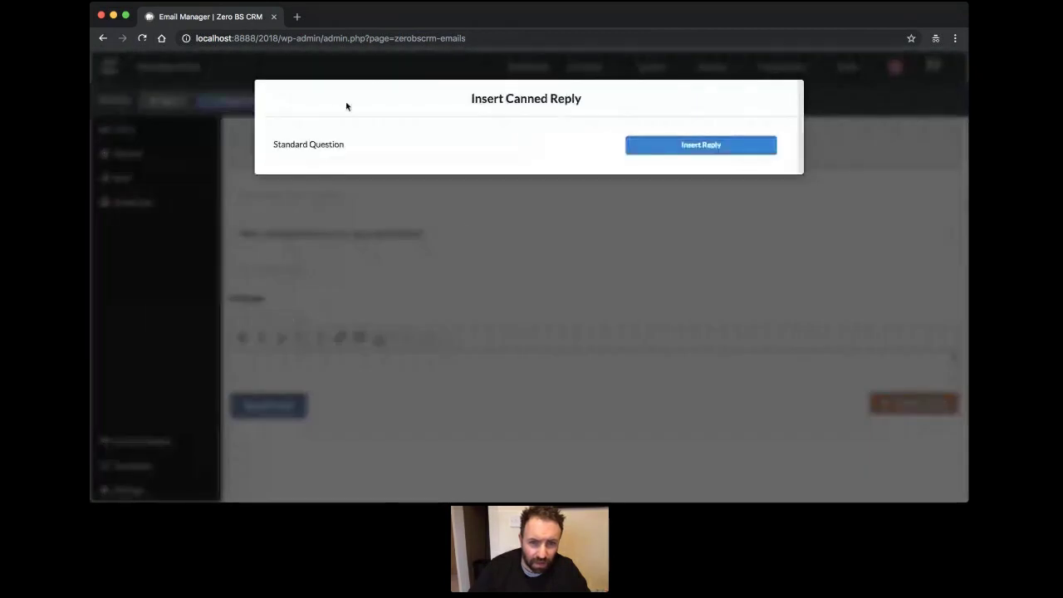
pyautogui.click(688, 148)
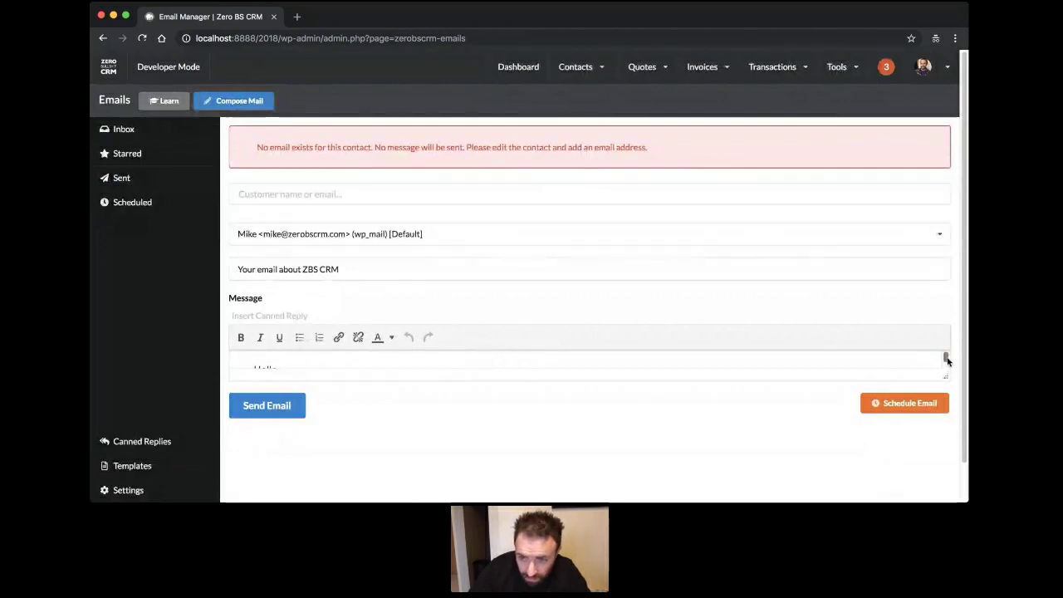
# Leave the compose form and open the empty Scheduled Emails list.
pyautogui.moveTo(947, 360); pyautogui.dragTo(945, 367)
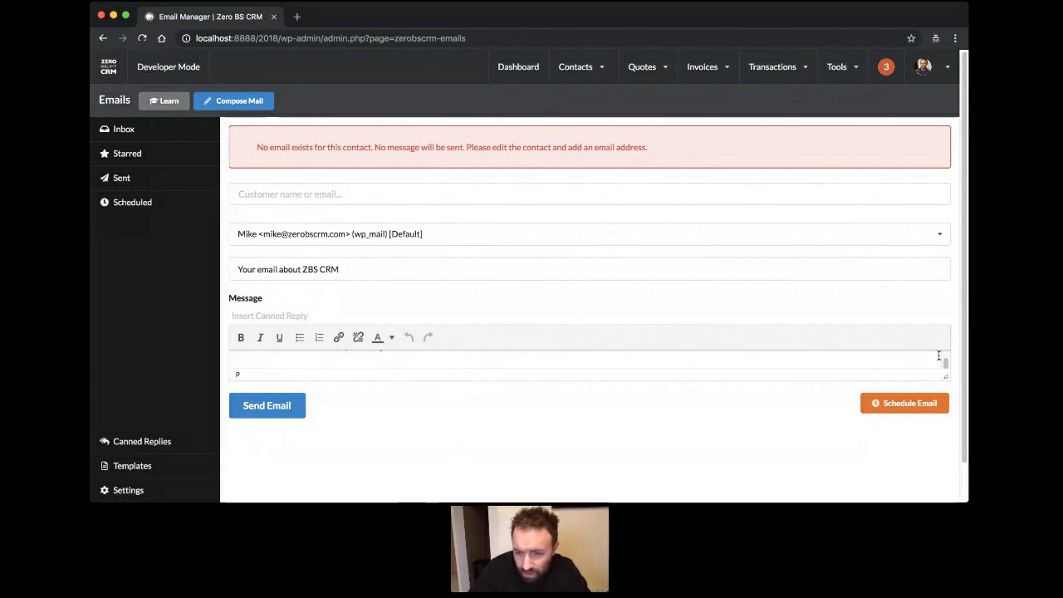
pyautogui.scroll(1, 945, 361)
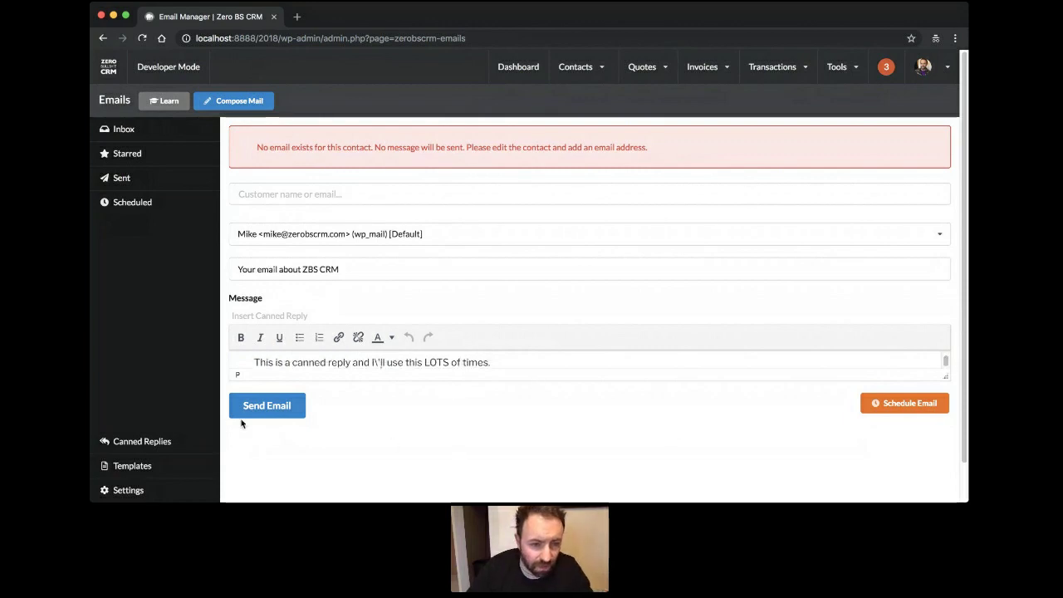
pyautogui.click(129, 205)
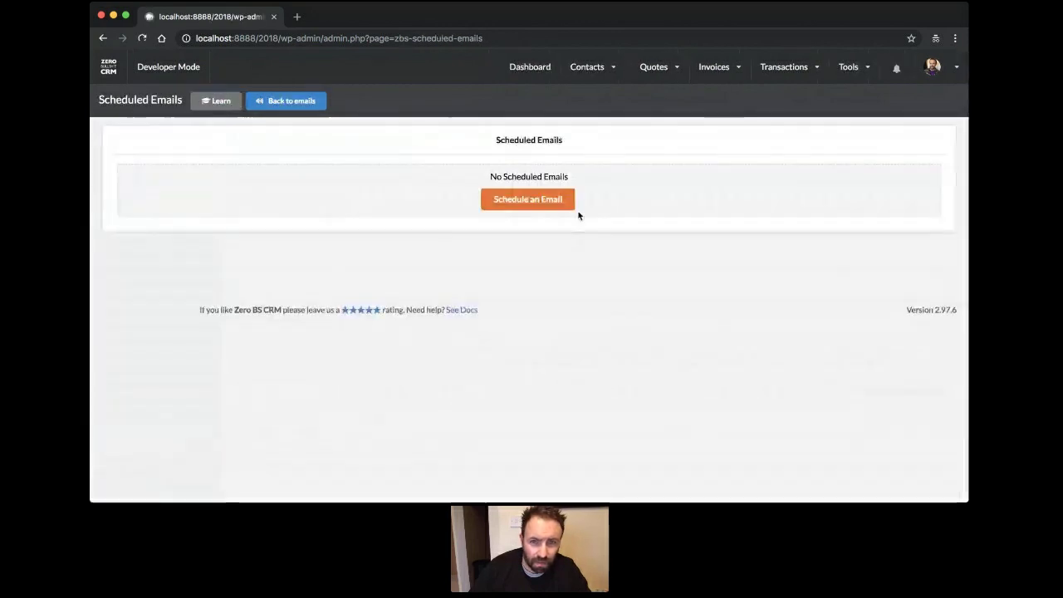
# Address a new scheduled email to a customer for 31/01/2019, subject 'End of month check in'.
pyautogui.click(520, 200)
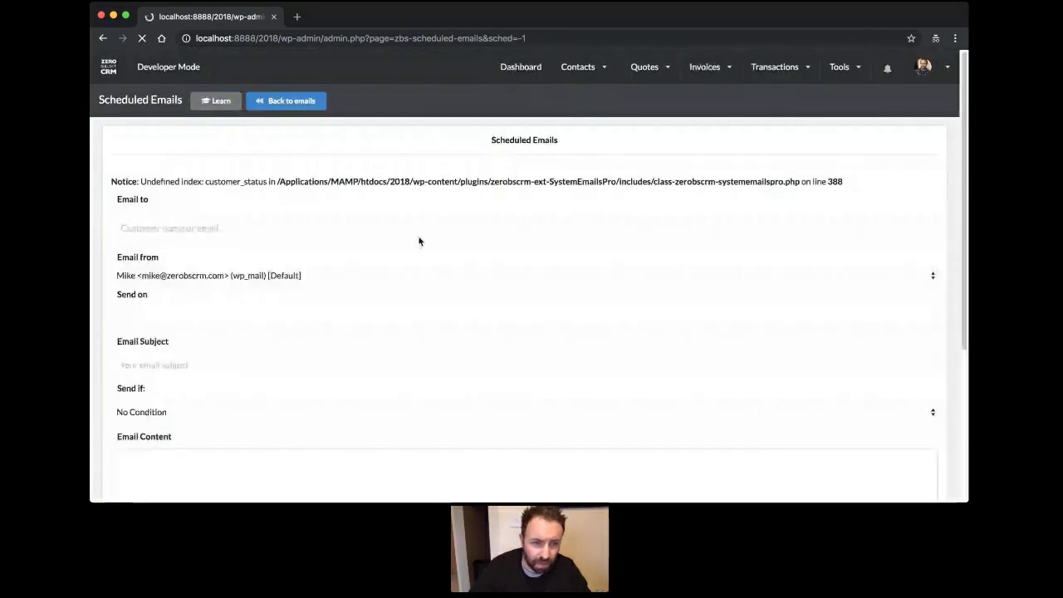
pyautogui.scroll(-1, 399, 273)
pyautogui.scroll(-2, 399, 273)
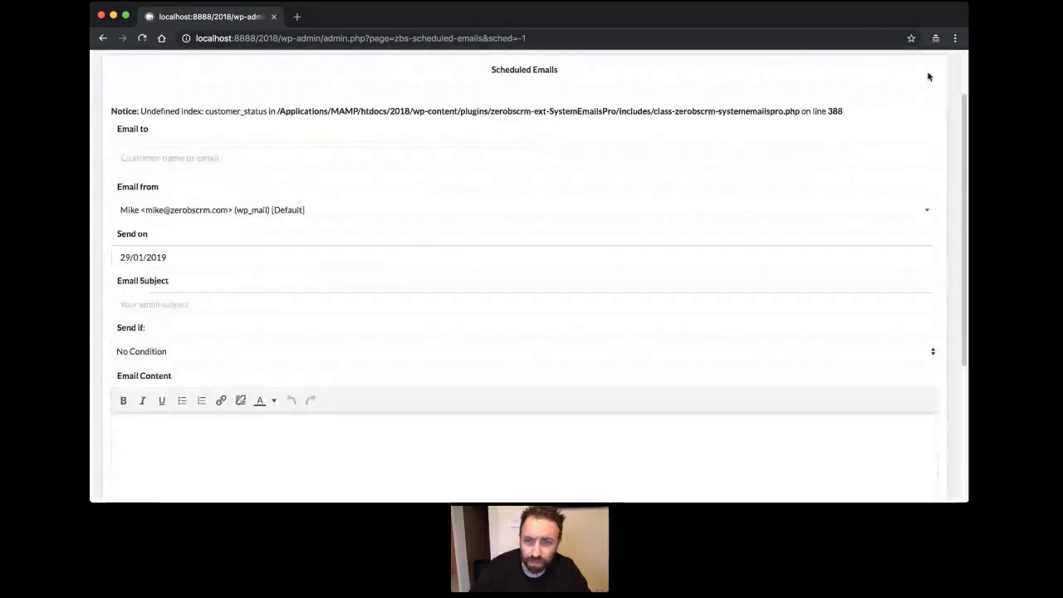
pyautogui.scroll(-2, 251, 132)
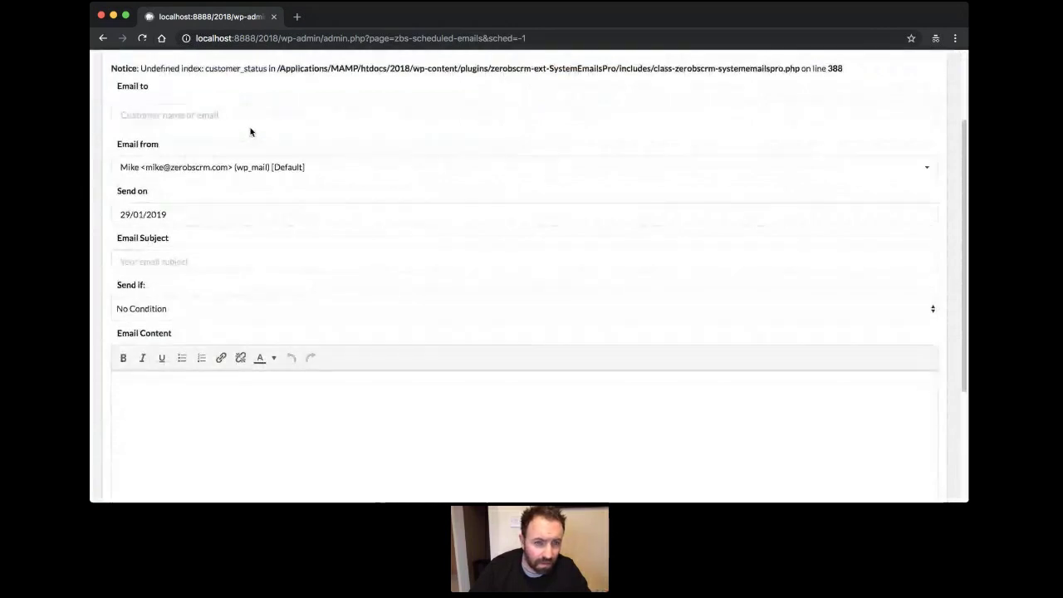
pyautogui.click(254, 121)
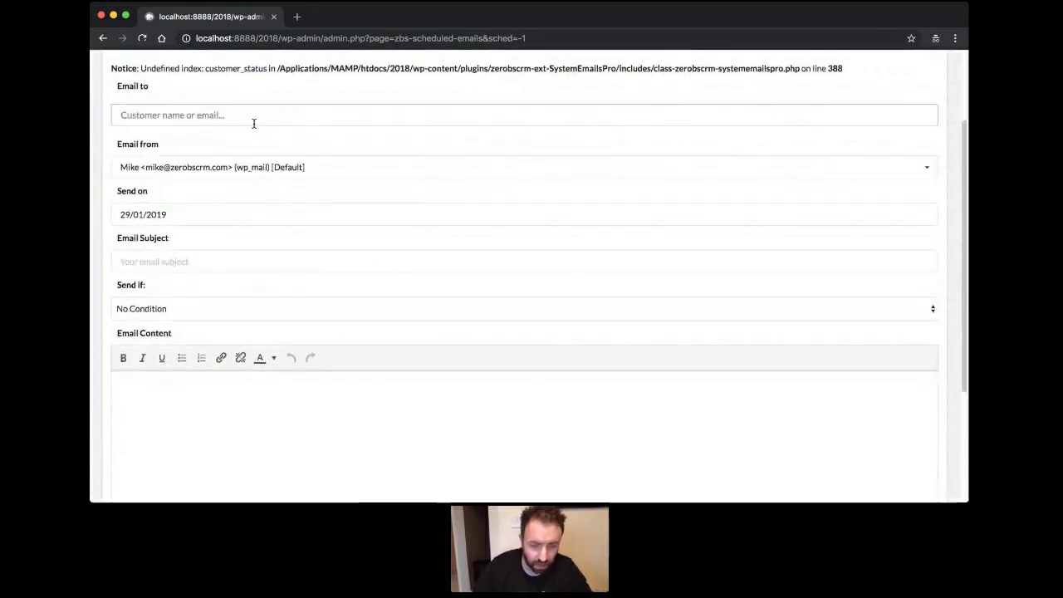
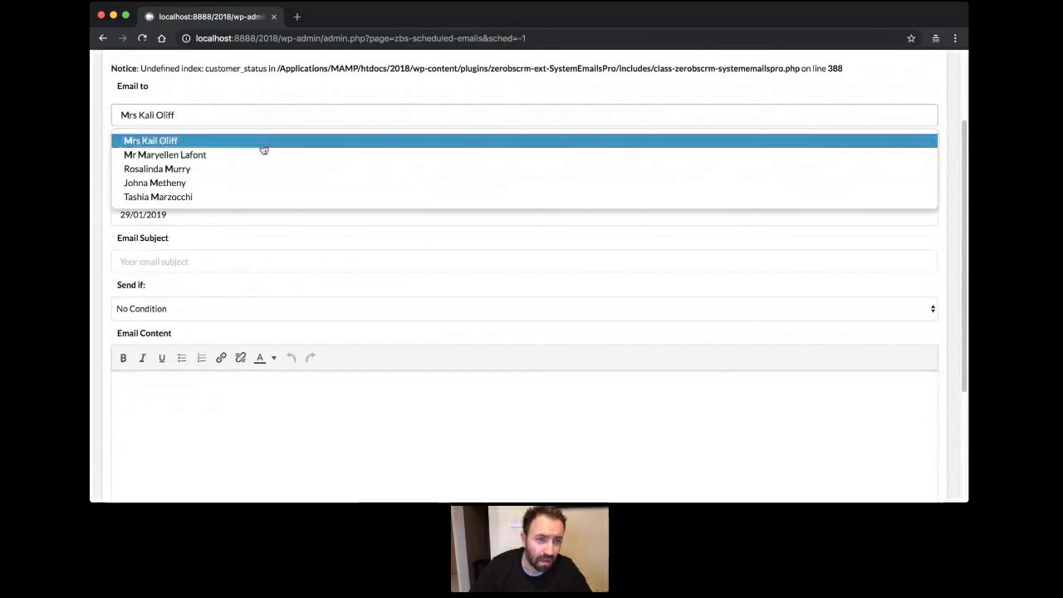
pyautogui.click(261, 147)
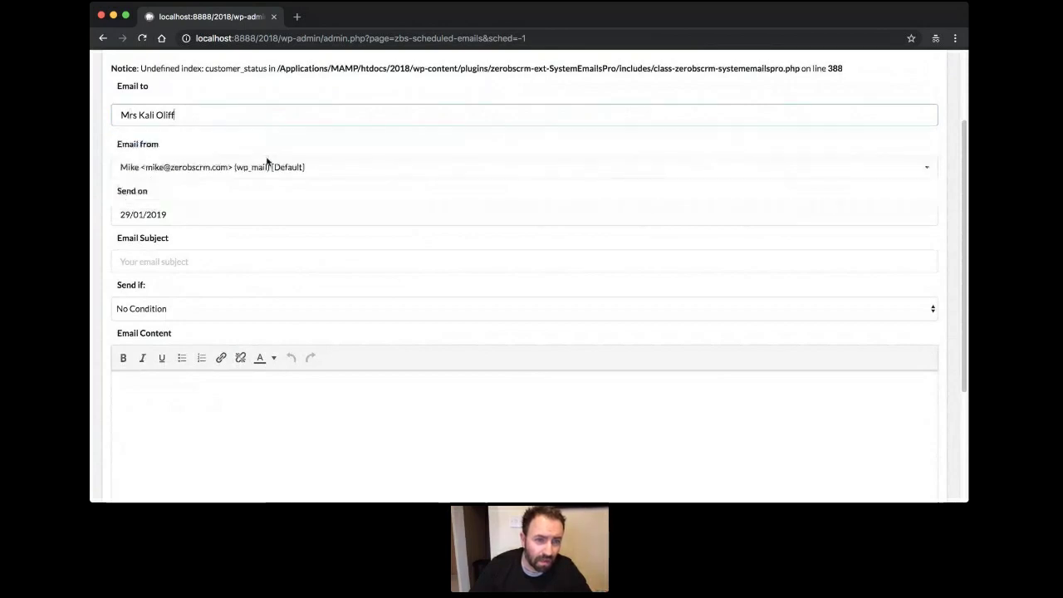
pyautogui.click(235, 218)
pyautogui.click(190, 315)
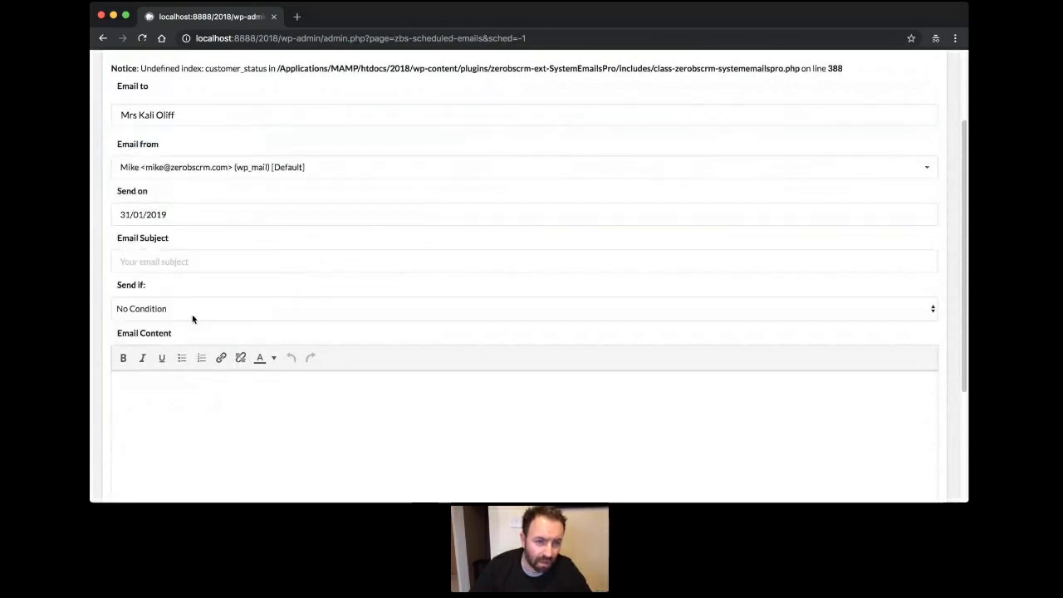
pyautogui.click(235, 268)
pyautogui.write('E')
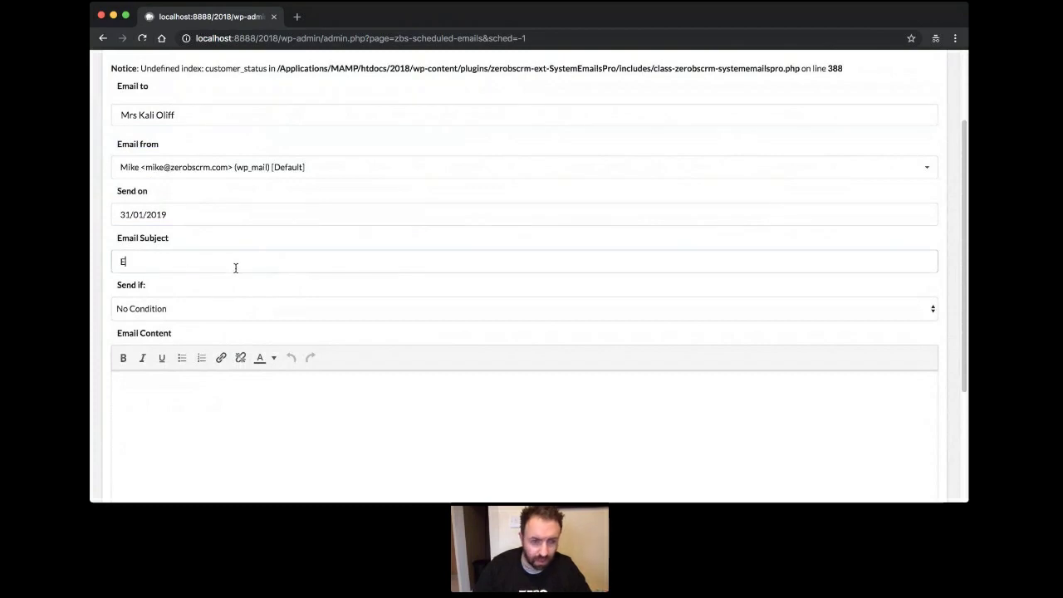
pyautogui.write('nd of month check in')
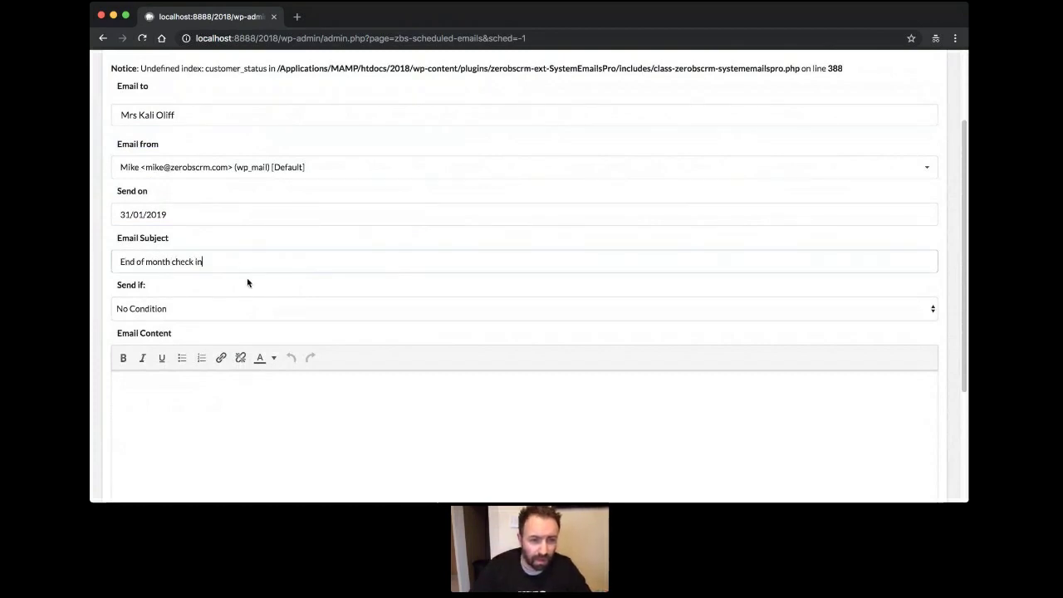
# Set the send condition to only send if the contact's status is Lead.
pyautogui.scroll(-3, 287, 322)
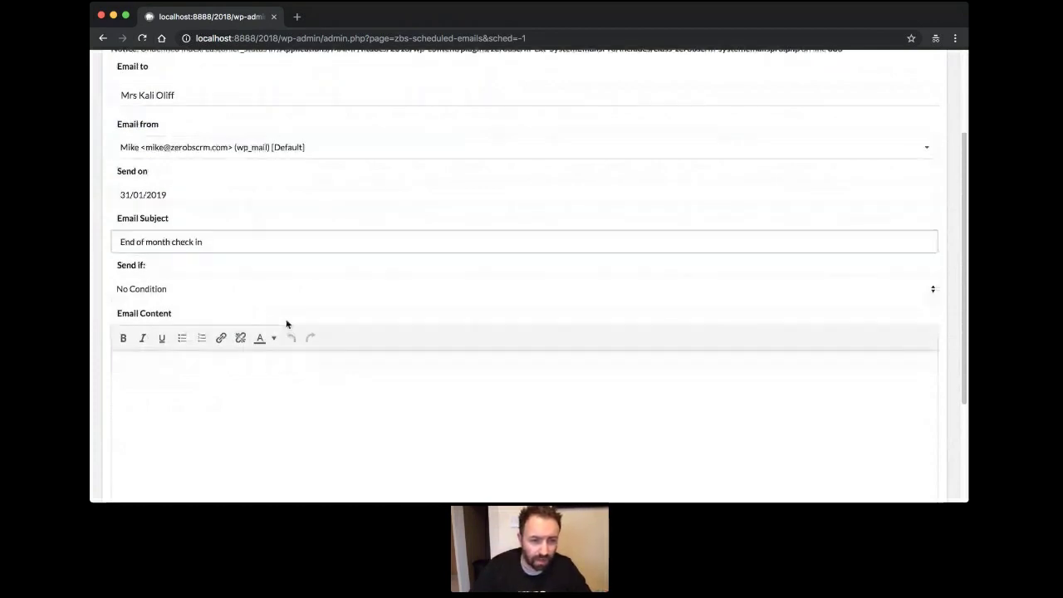
pyautogui.click(416, 190)
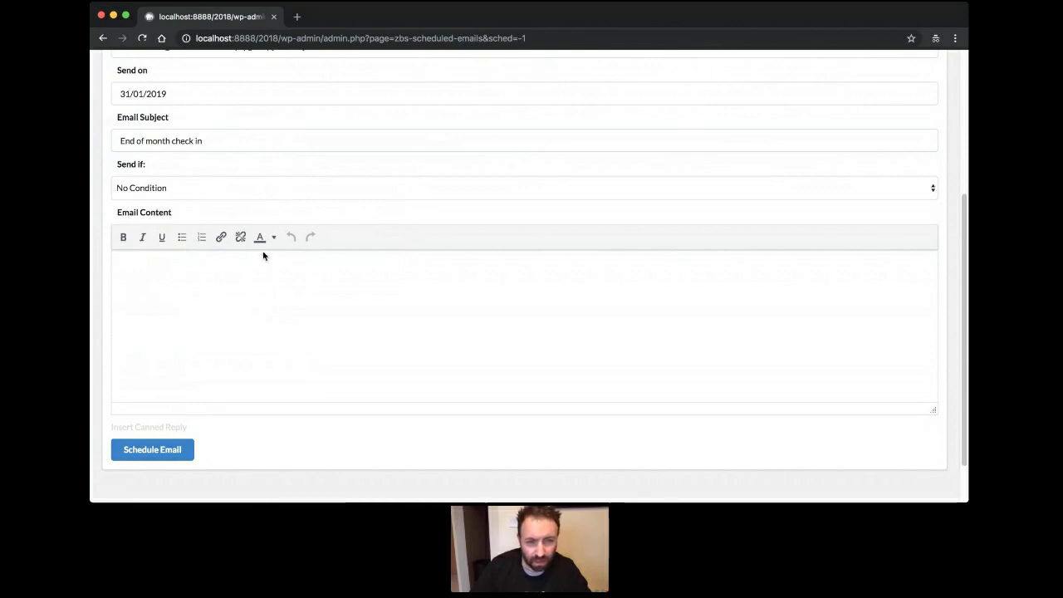
pyautogui.click(337, 279)
# Write 'Hello / Last chance to grab our great deal before the end of the month.', sign it, and store it.
pyautogui.click(337, 275)
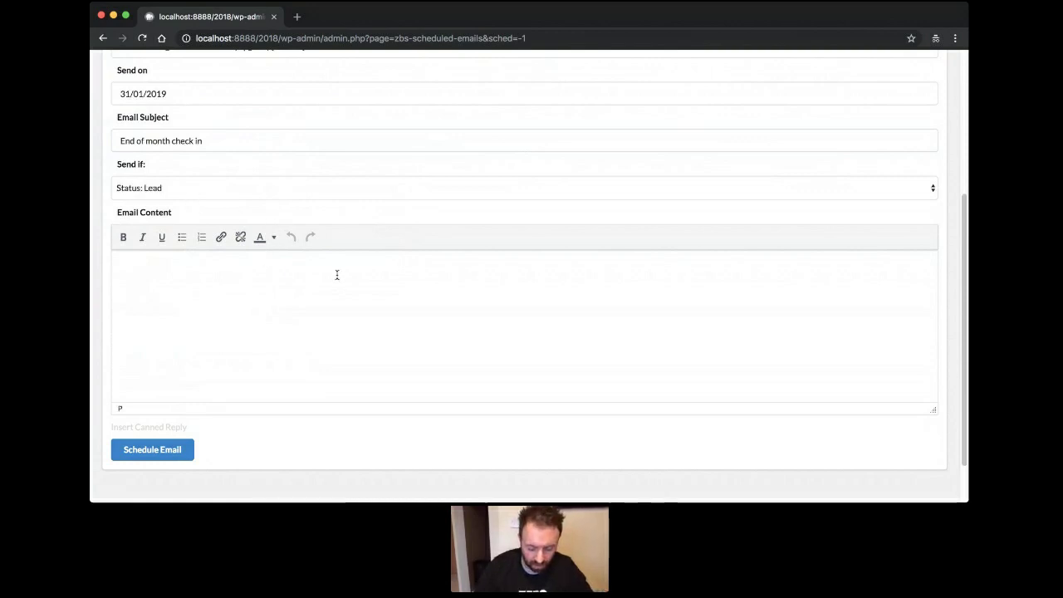
pyautogui.write('Hello')
pyautogui.press('Return')
pyautogui.write('Last chnc')
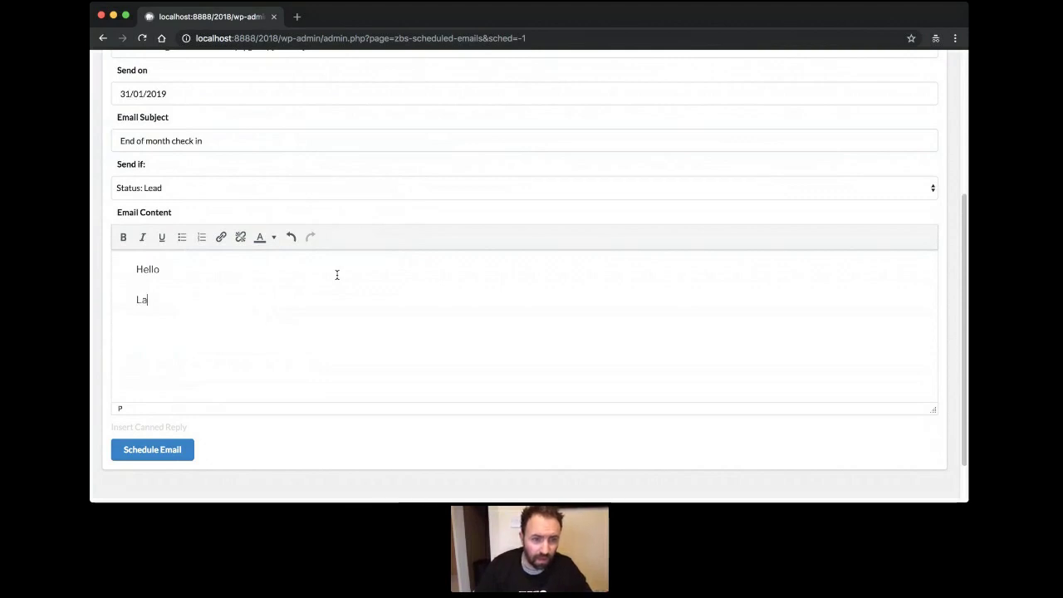
pyautogui.press('BackSpace')
pyautogui.press('BackSpace')
pyautogui.write('ance to grab out')
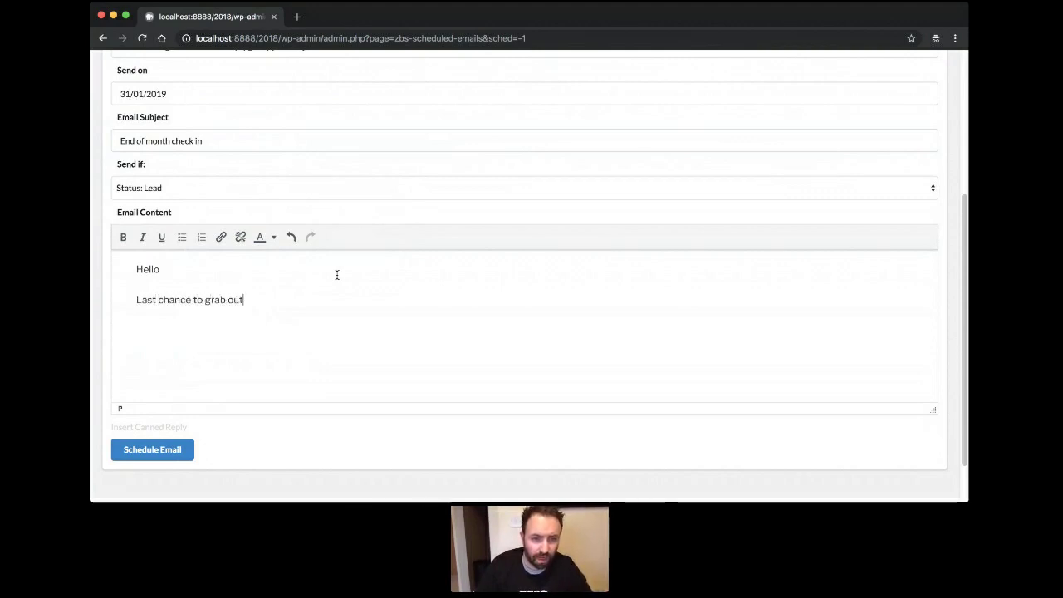
pyautogui.press('BackSpace')
pyautogui.write('r gr')
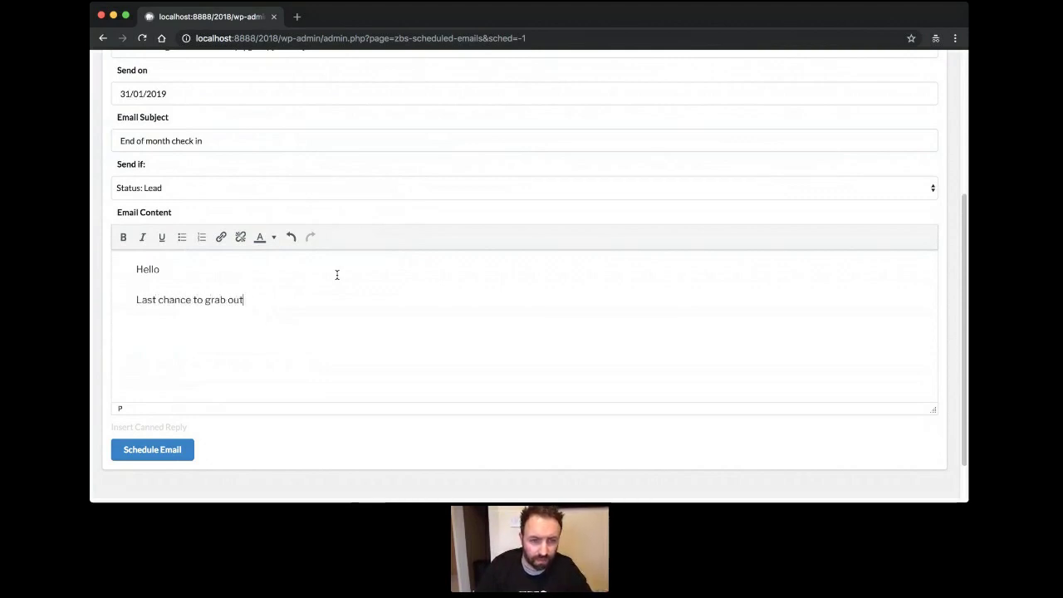
pyautogui.write('eat dea')
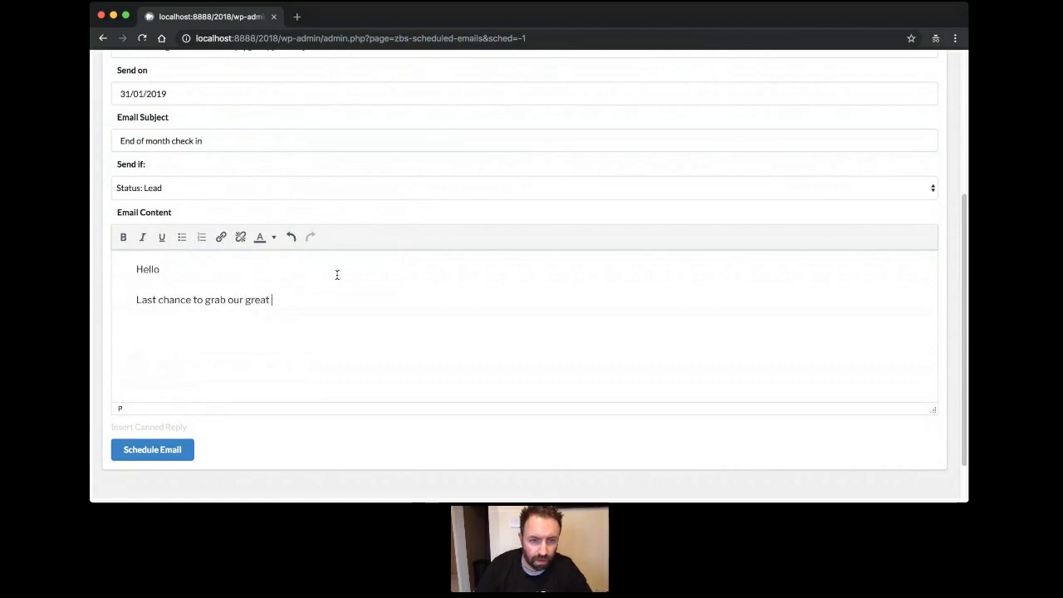
pyautogui.write('l before the')
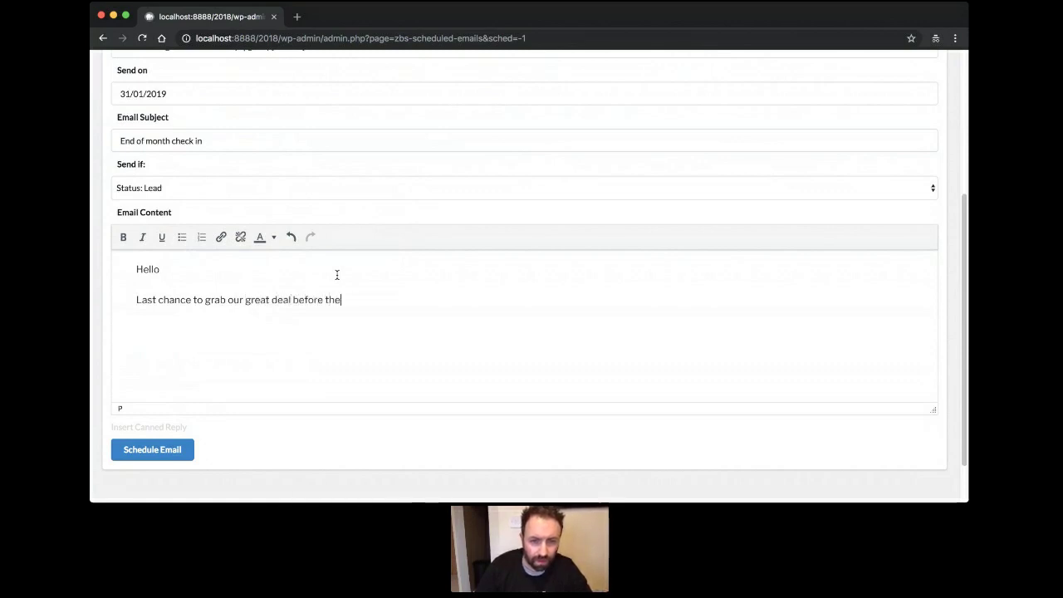
pyautogui.write(' end of the month.')
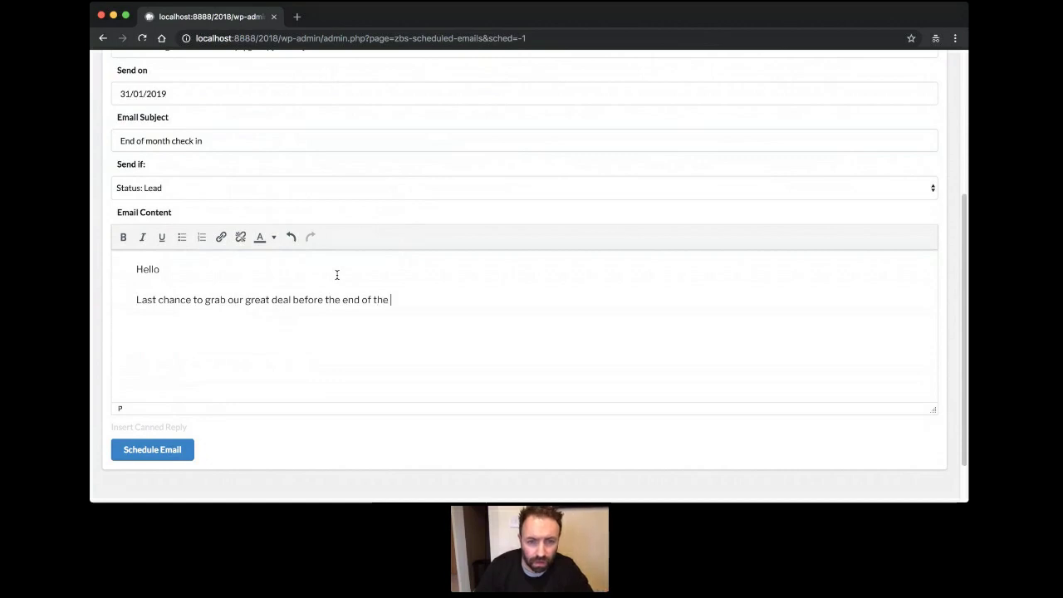
pyautogui.press('Return')
pyautogui.press('Return')
pyautogui.write('Mike')
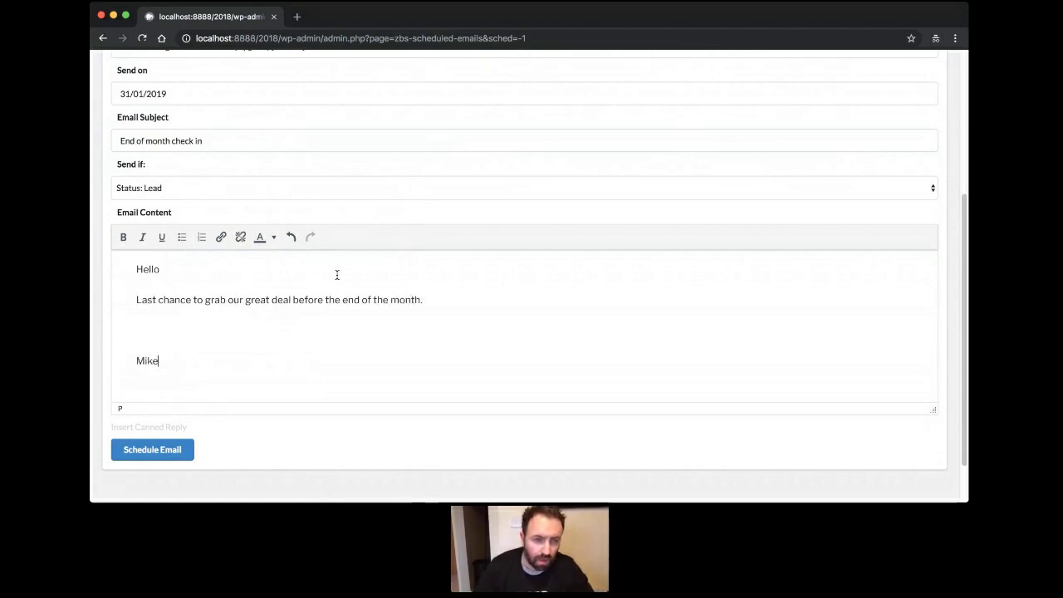
pyautogui.click(153, 457)
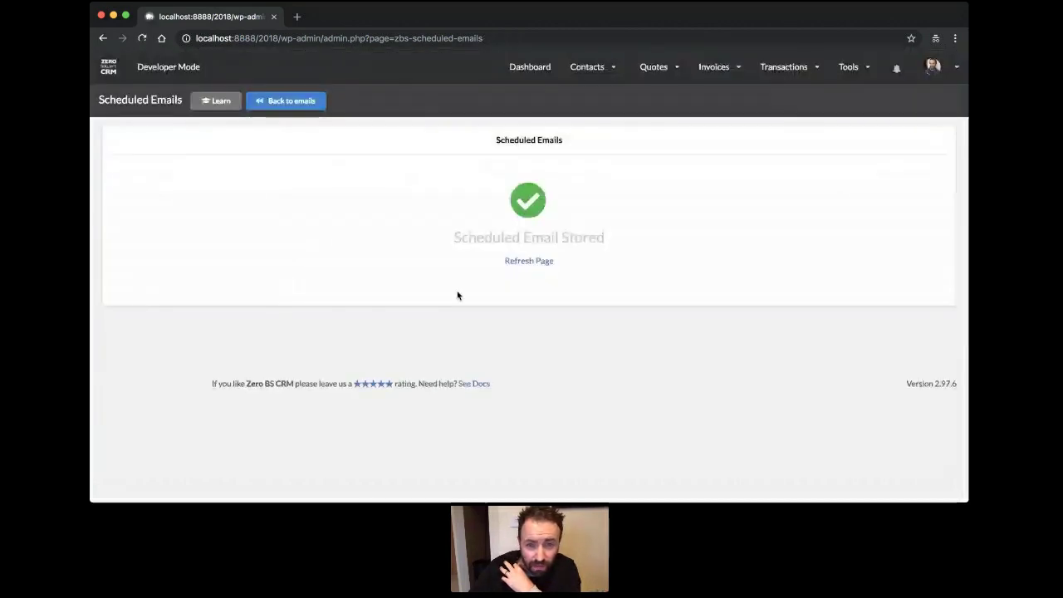
# Refresh to see the stored scheduled email listed, then return to the Email Manager.
pyautogui.click(529, 261)
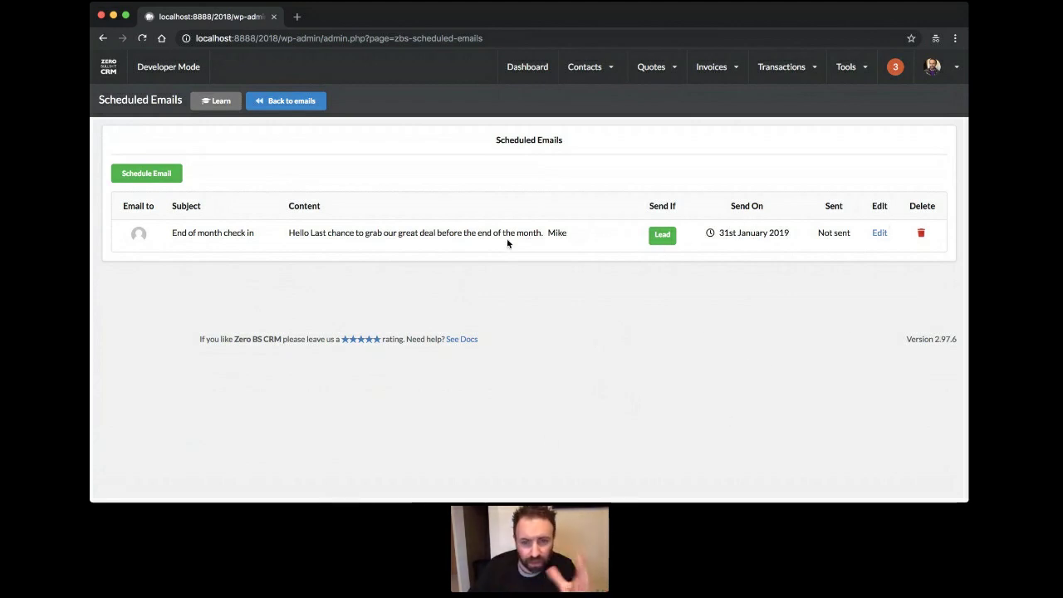
pyautogui.click(292, 102)
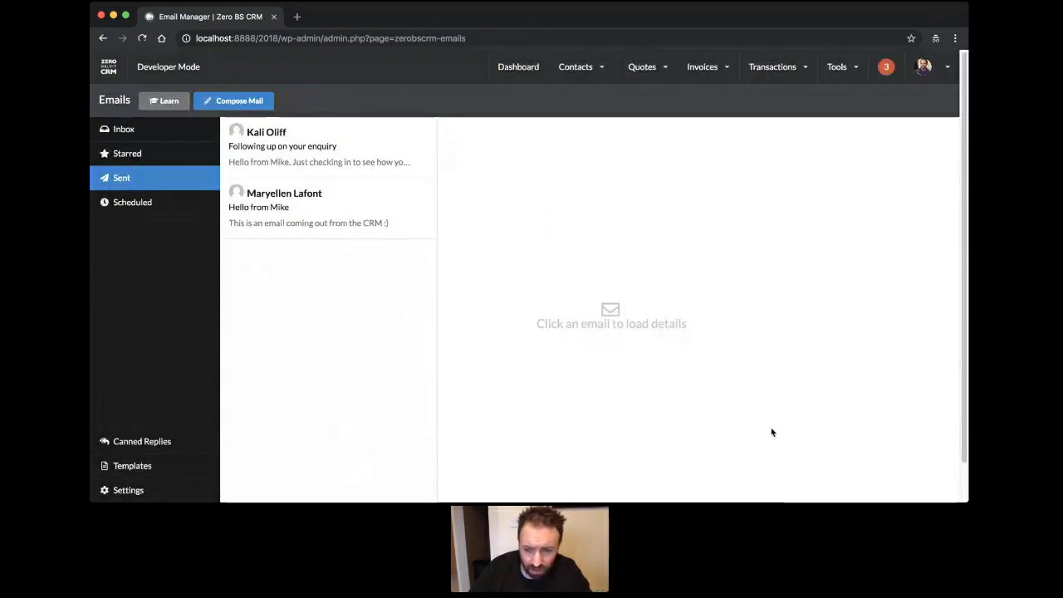
# Open System Email Templates and look through the Your Client Portal subject and HTML content.
pyautogui.click(133, 465)
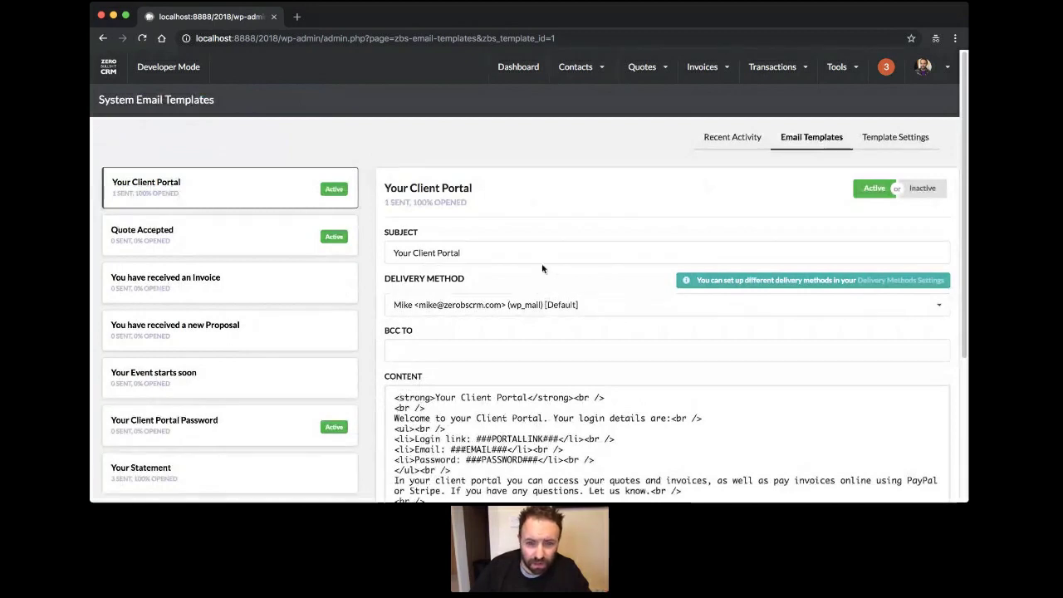
pyautogui.scroll(-1, 582, 226)
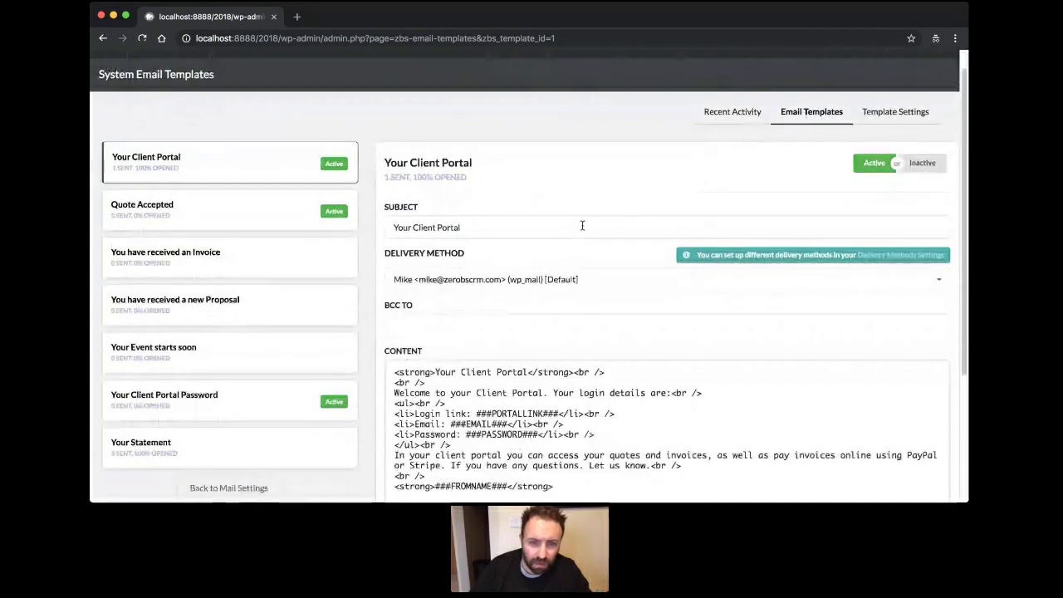
pyautogui.scroll(-3, 606, 260)
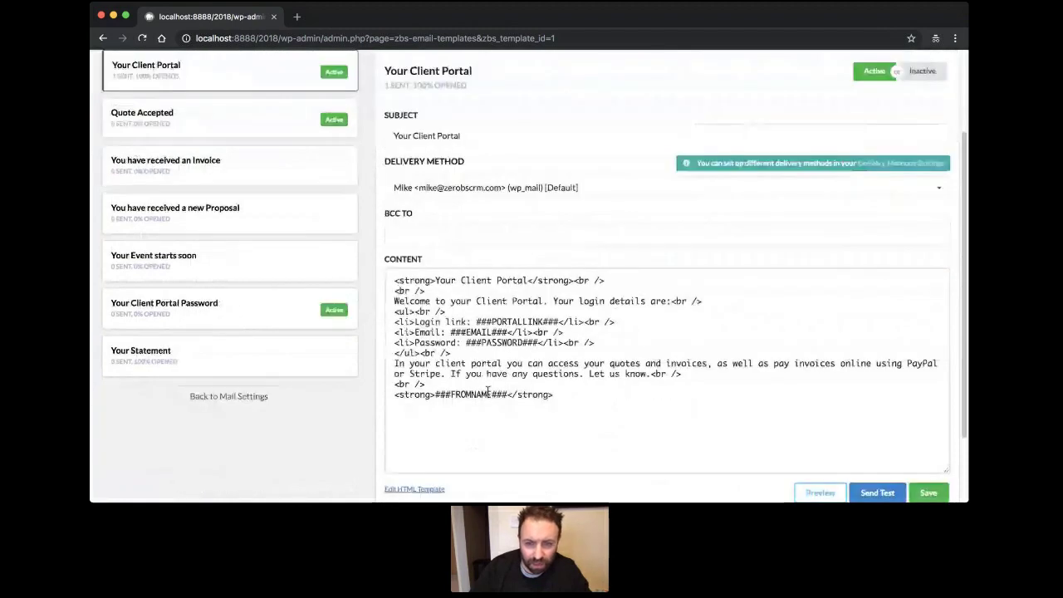
pyautogui.scroll(1, 562, 376)
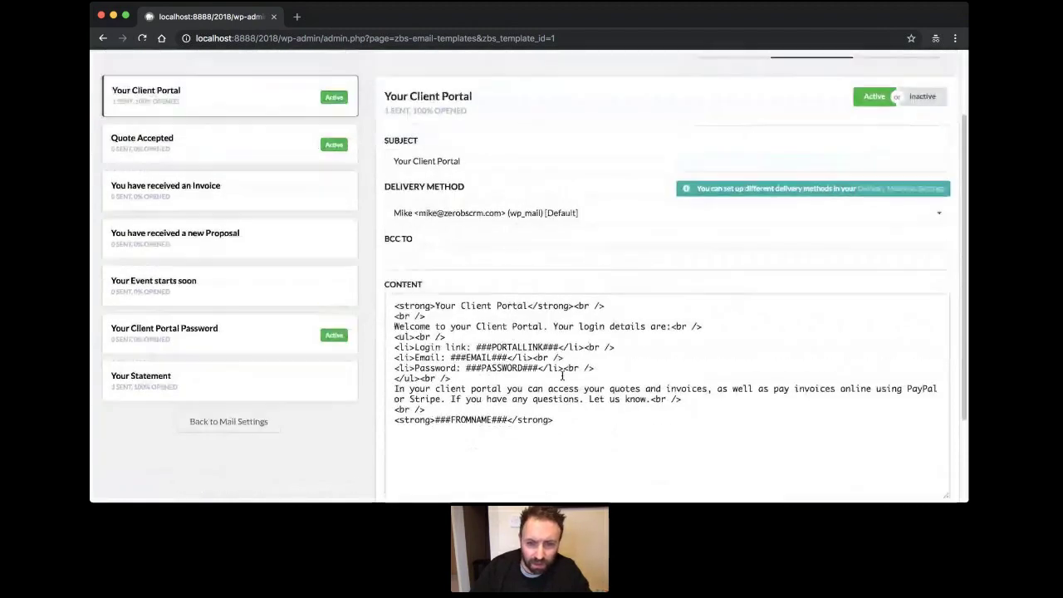
pyautogui.scroll(3, 562, 376)
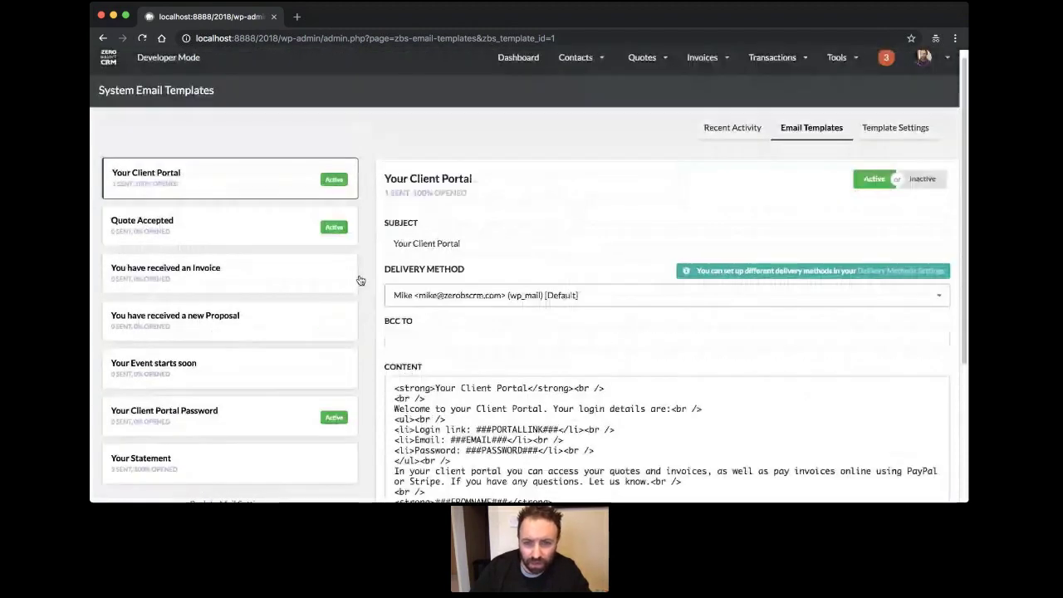
pyautogui.scroll(-3, 498, 332)
pyautogui.scroll(3, 647, 382)
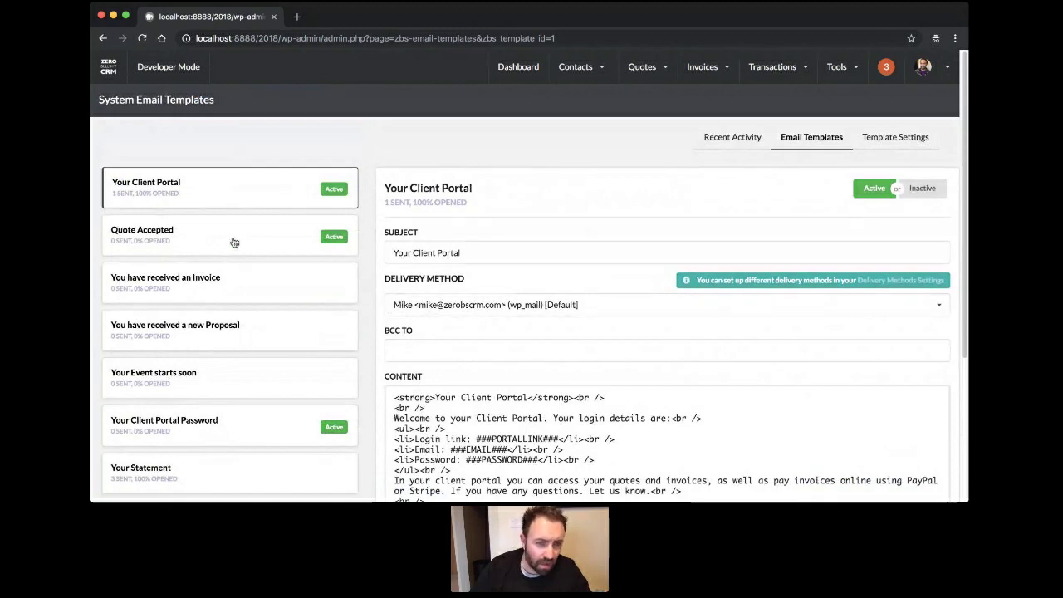
pyautogui.scroll(-1, 245, 239)
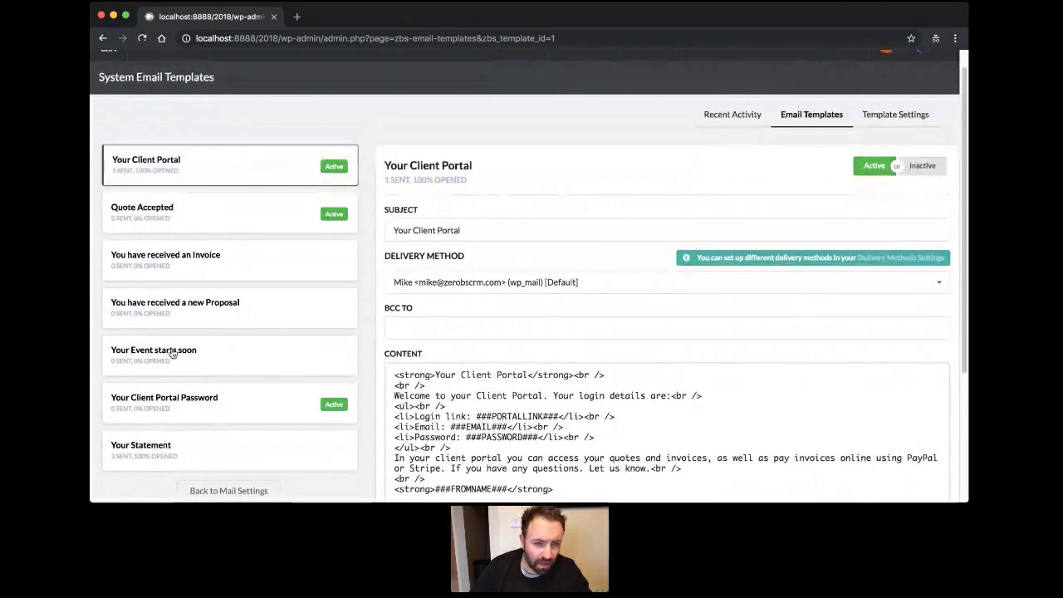
# Review the Your Event starts soon template, return to Your Client Portal, then open Recent Activity.
pyautogui.click(258, 359)
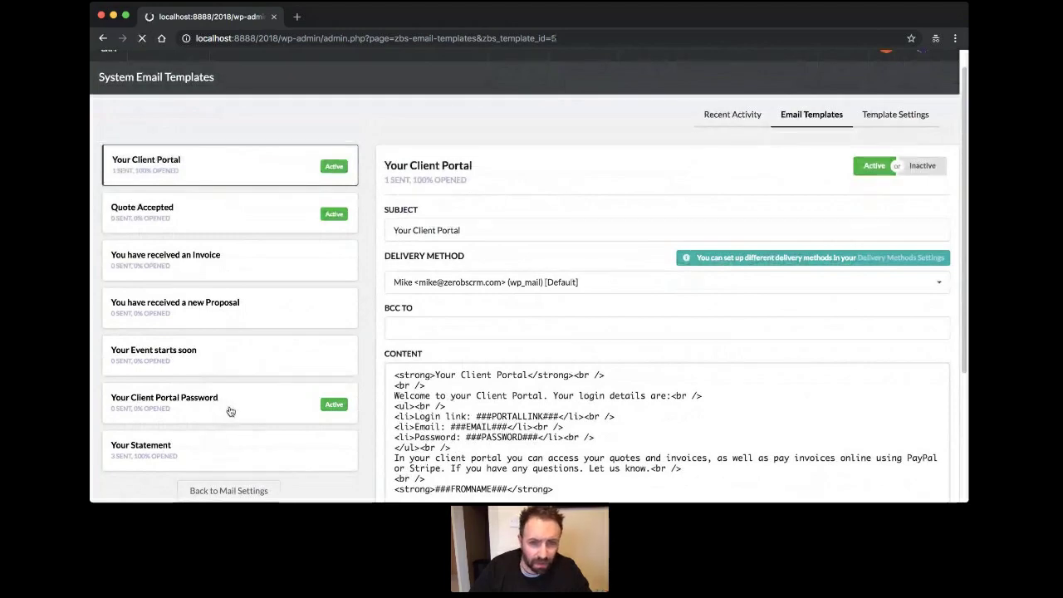
pyautogui.scroll(-3, 280, 259)
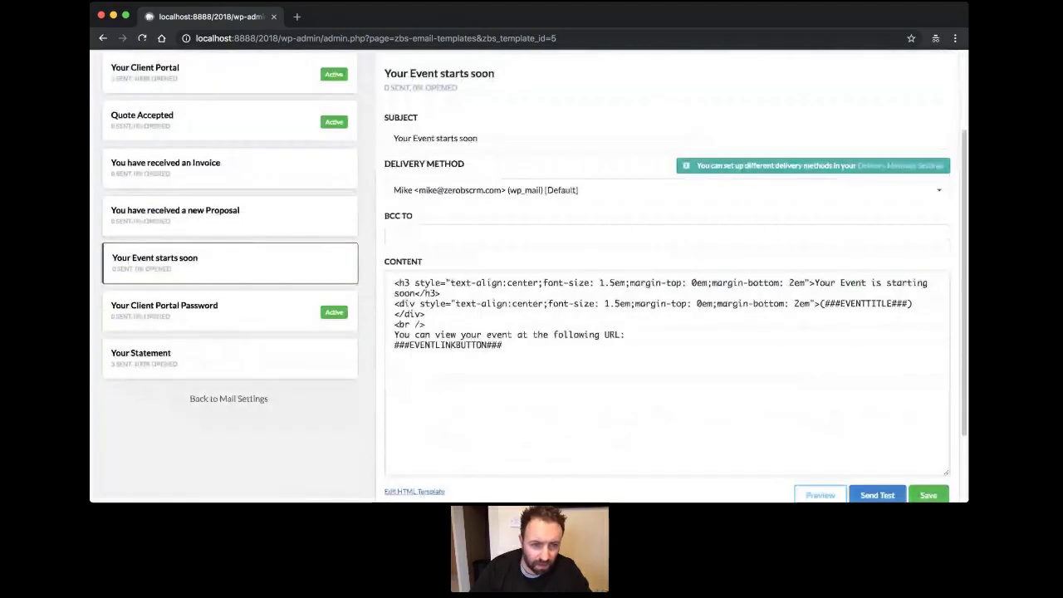
pyautogui.scroll(3, 928, 240)
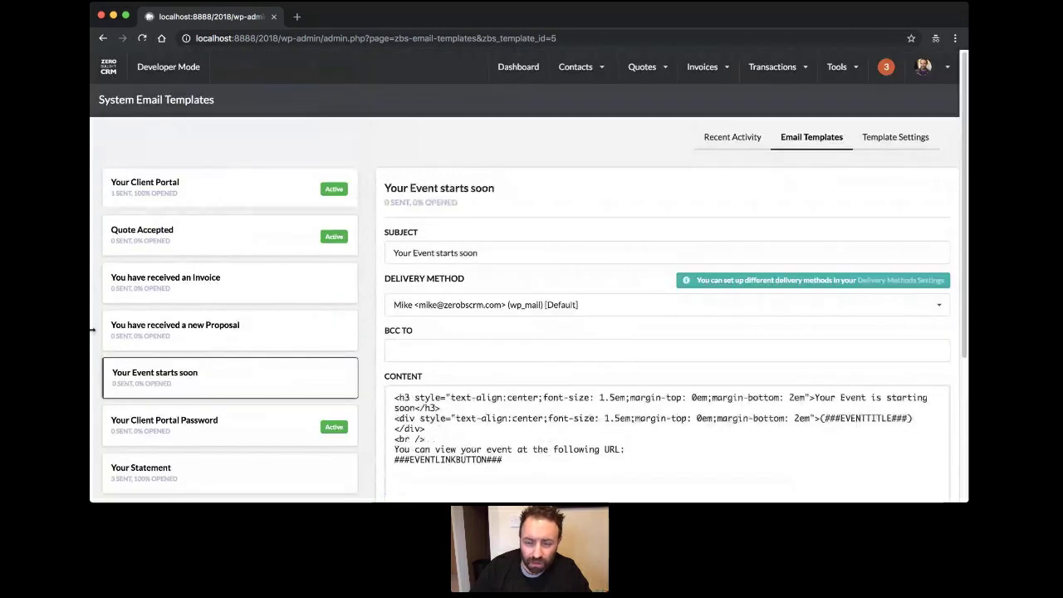
pyautogui.click(261, 171)
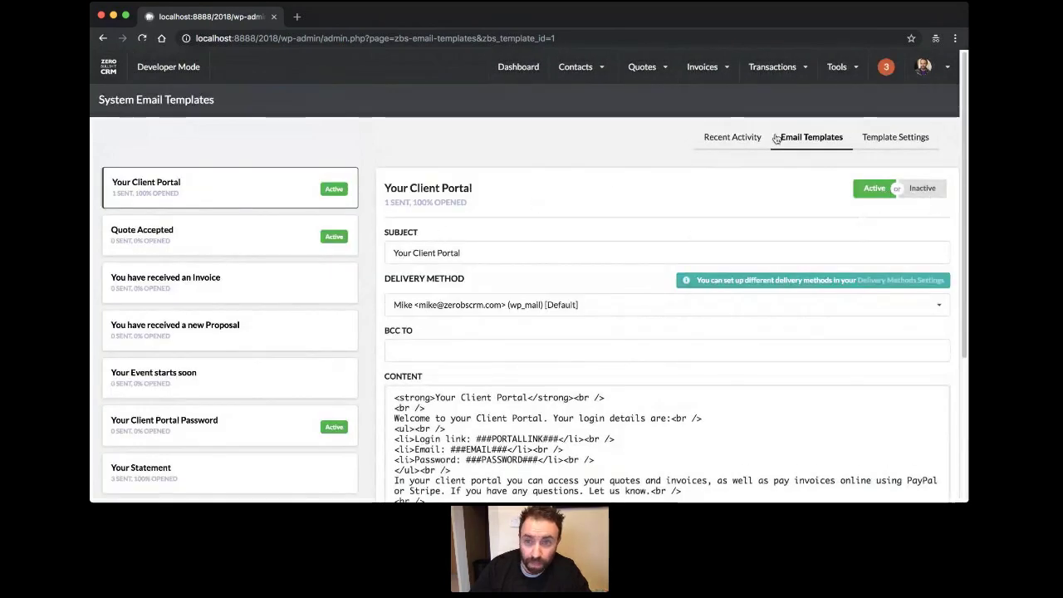
pyautogui.click(744, 146)
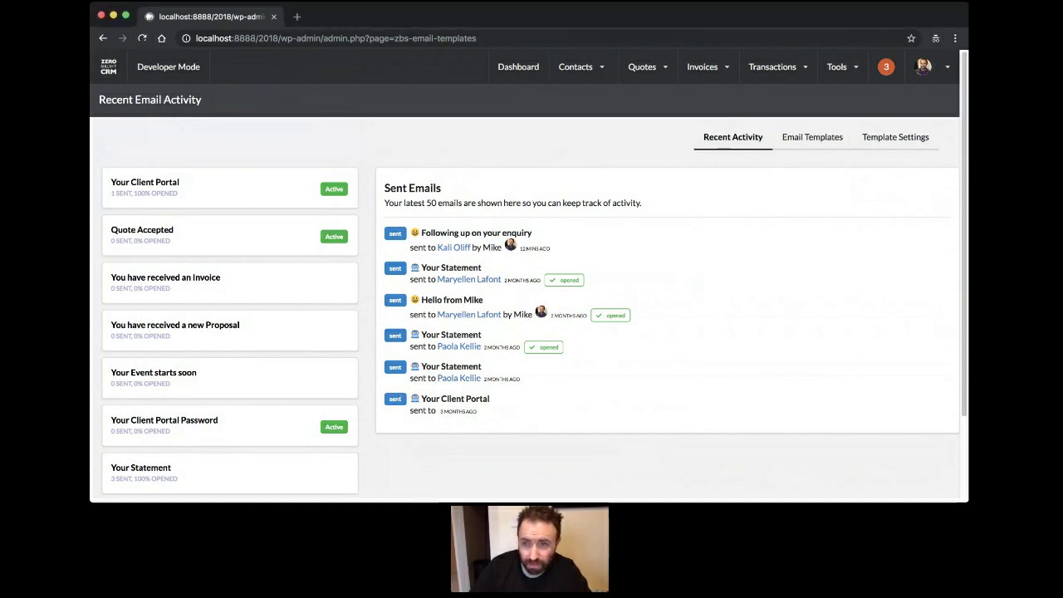
# From the avatar menu go to Tools > Mail Campaigns and open the Live Sequences list.
pyautogui.click(924, 68)
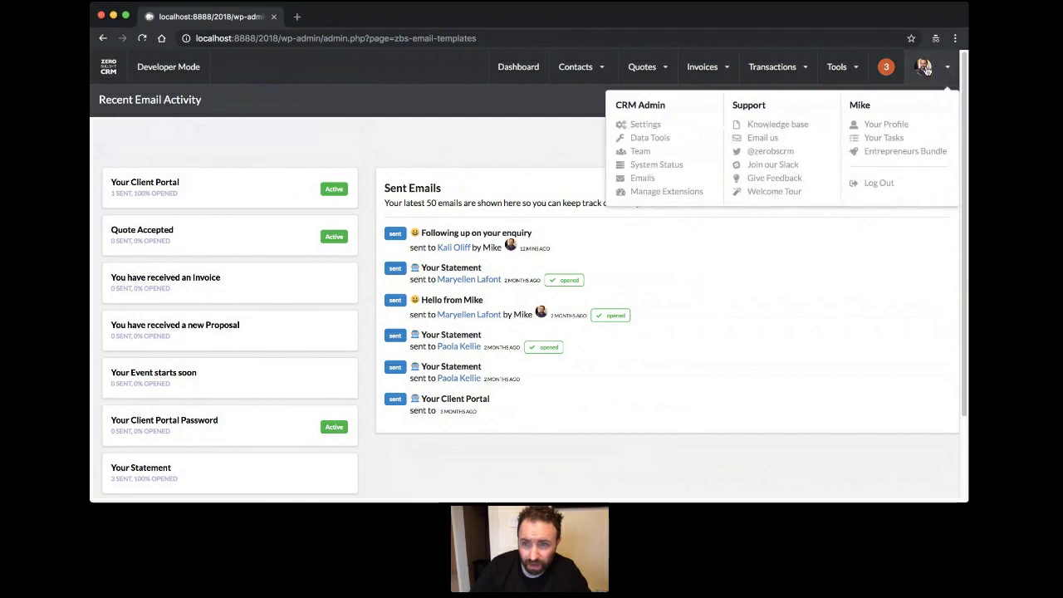
pyautogui.moveTo(837, 66)
pyautogui.click(864, 183)
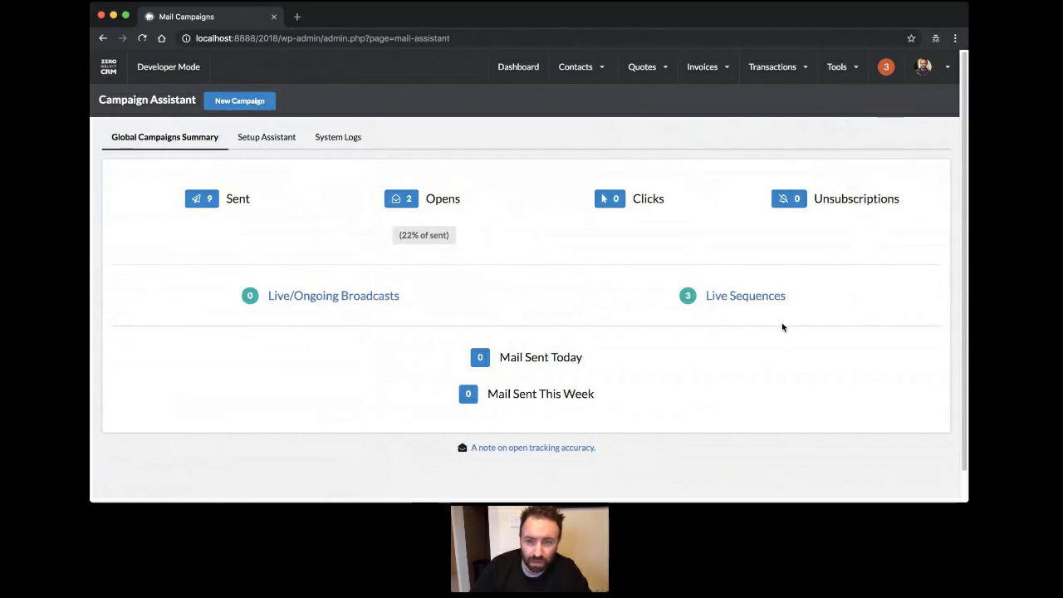
pyautogui.click(725, 298)
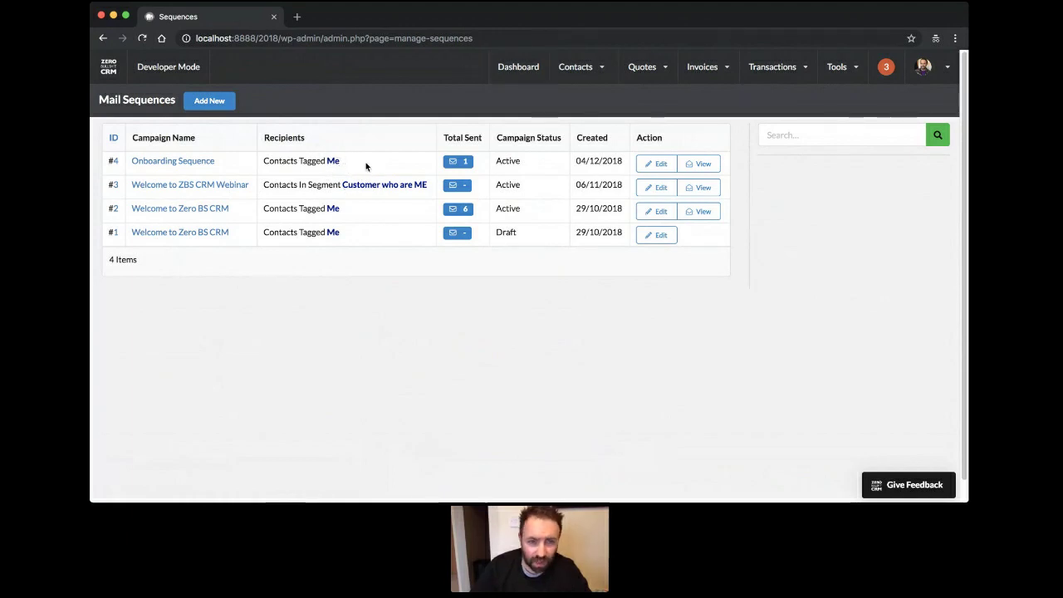
# Open Onboarding Sequence's summary and choose Edit Email Sequence to see its two mail steps.
pyautogui.click(196, 164)
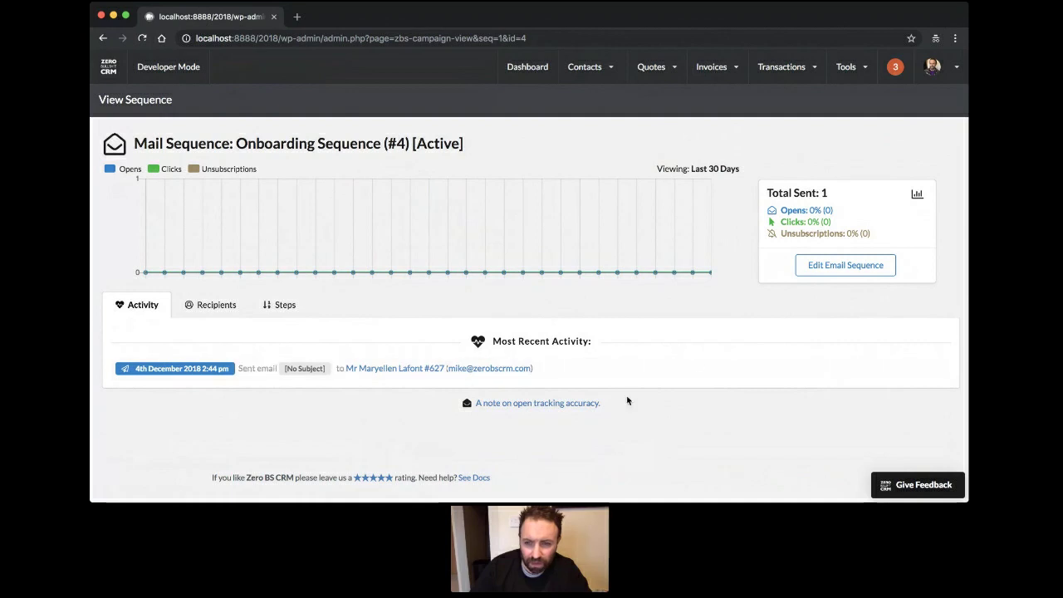
pyautogui.click(872, 266)
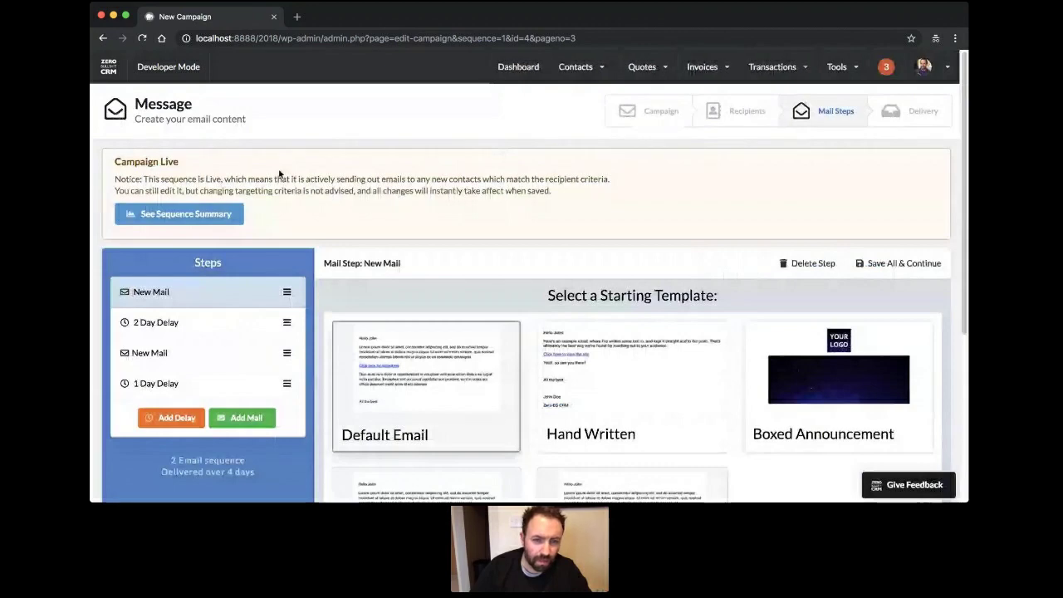
# Scroll through the Onboarding Sequence steps and inspect the 2 Day Delay step.
pyautogui.scroll(-3, 291, 174)
pyautogui.scroll(3, 695, 158)
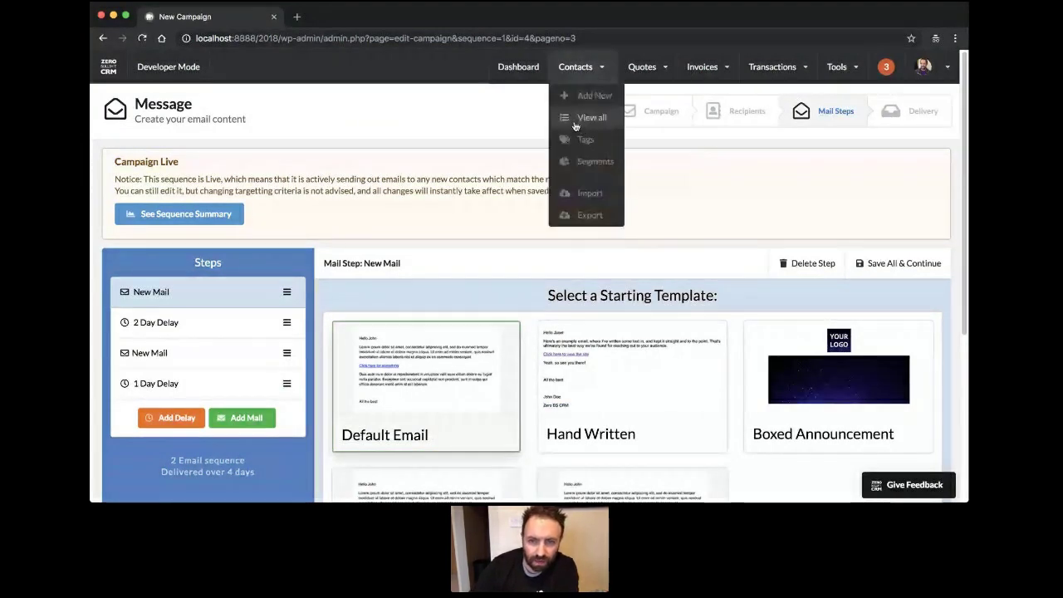
pyautogui.moveTo(573, 68)
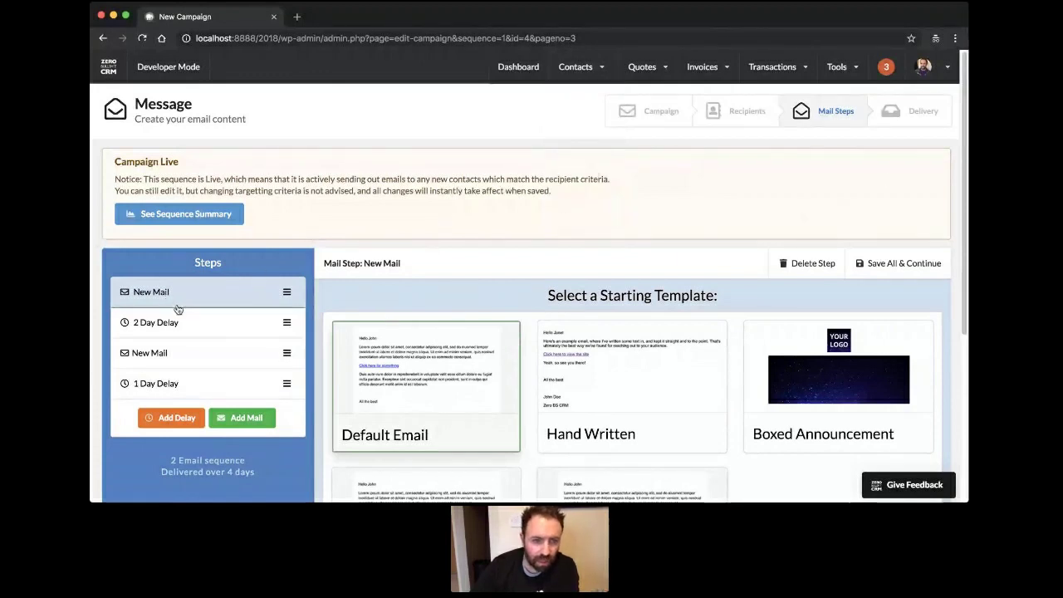
pyautogui.scroll(-3, 243, 312)
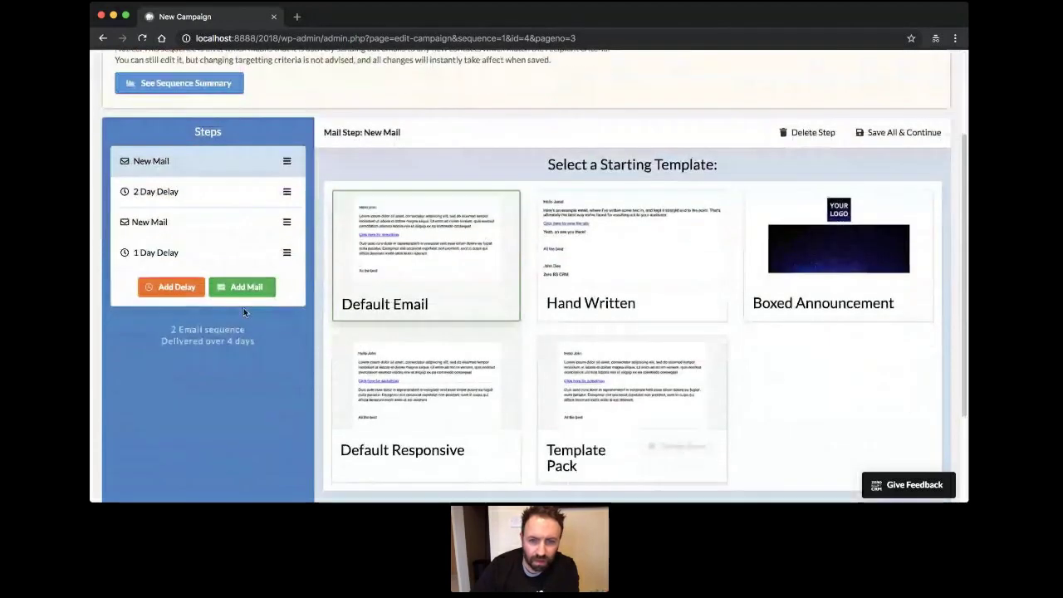
pyautogui.scroll(-3, 243, 312)
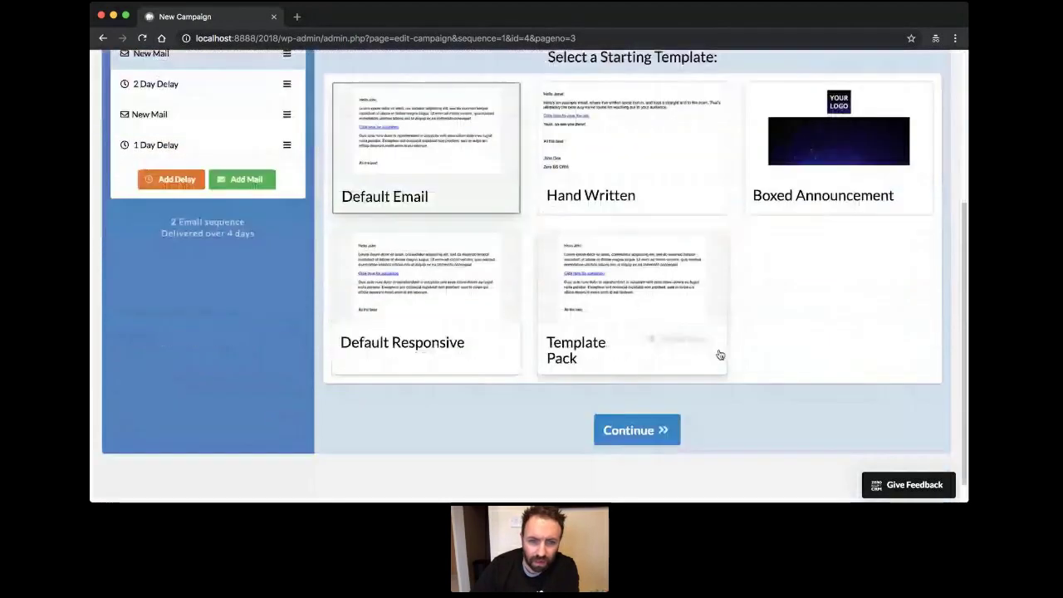
pyautogui.scroll(5, 208, 324)
pyautogui.click(166, 295)
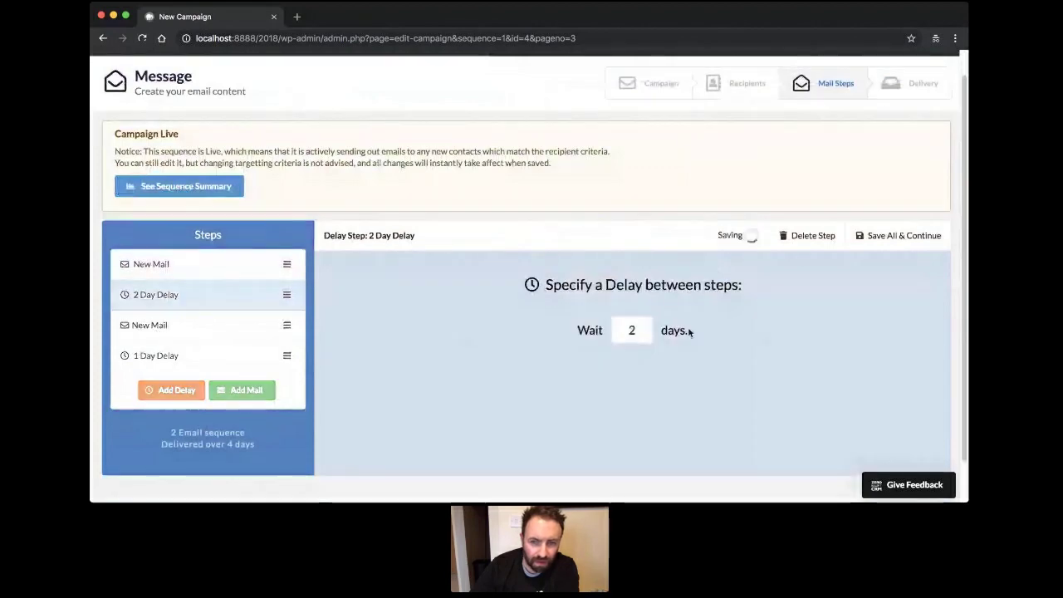
# Read the second New Mail step's ##CONTACT-FNAME## greeting and sign-off, then select the page address.
pyautogui.click(170, 326)
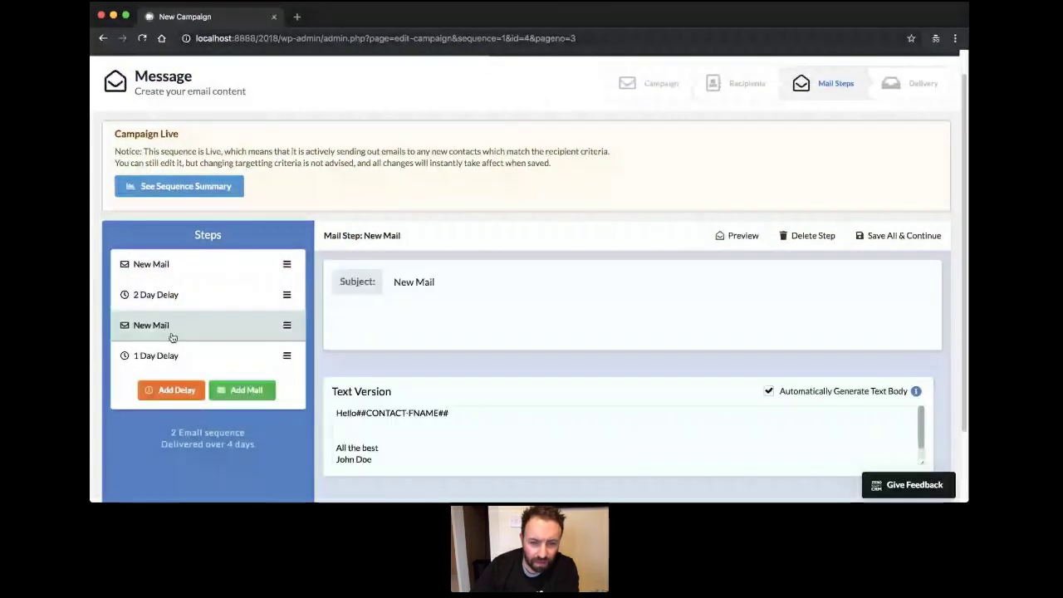
pyautogui.scroll(-3, 629, 342)
pyautogui.scroll(-3, 629, 342)
pyautogui.scroll(1, 629, 342)
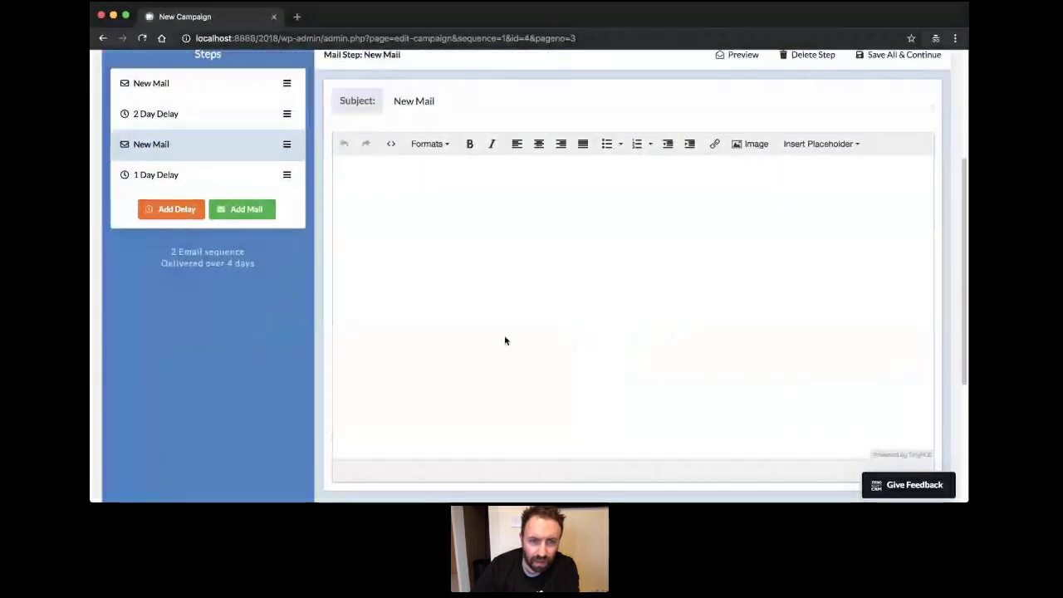
pyautogui.scroll(2, 504, 337)
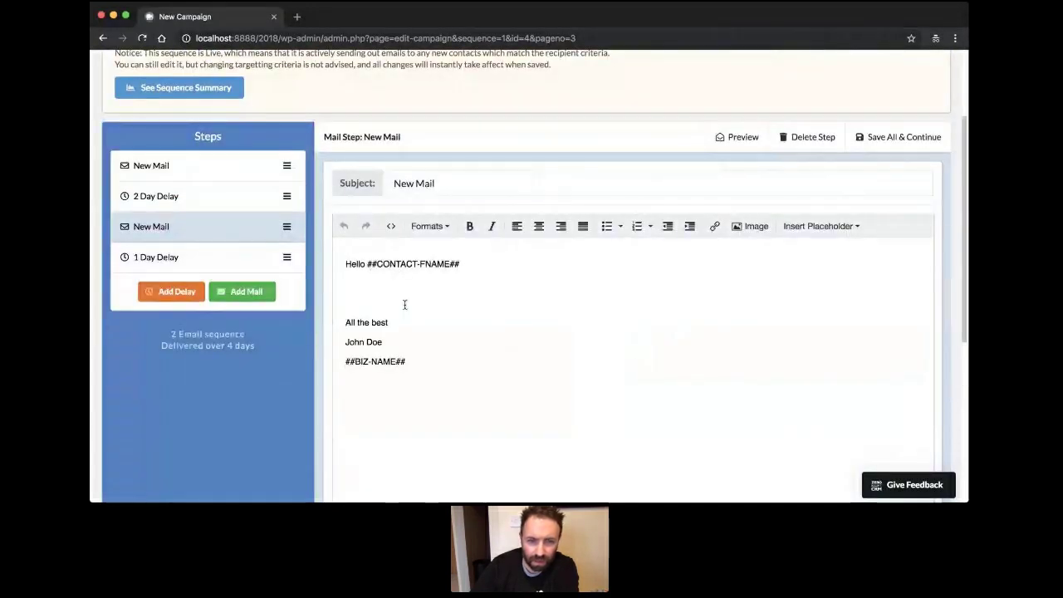
pyautogui.scroll(4, 404, 304)
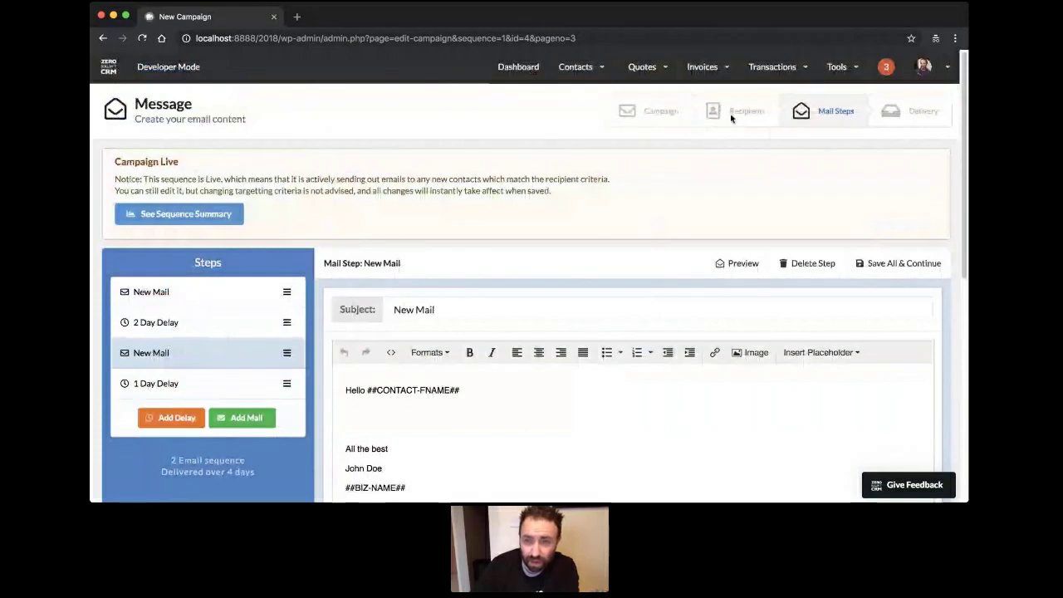
pyautogui.click(615, 40)
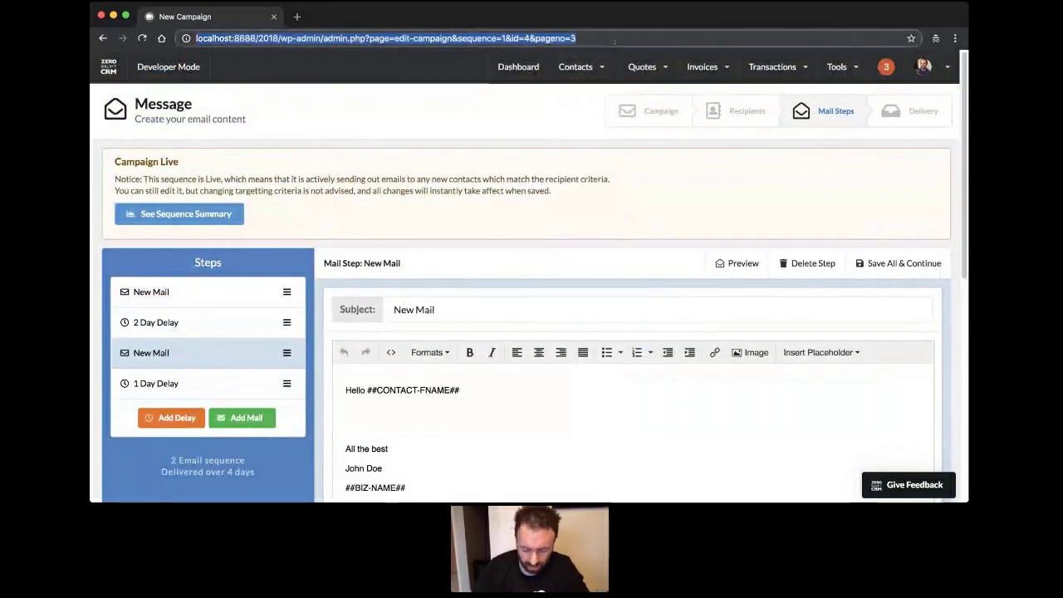
# Change the URL to pageno=2 to view recipients tagged 'Me', then open Contacts > View all.
pyautogui.click(614, 41)
pyautogui.press('BackSpace')
pyautogui.write('2')
pyautogui.press('Return')
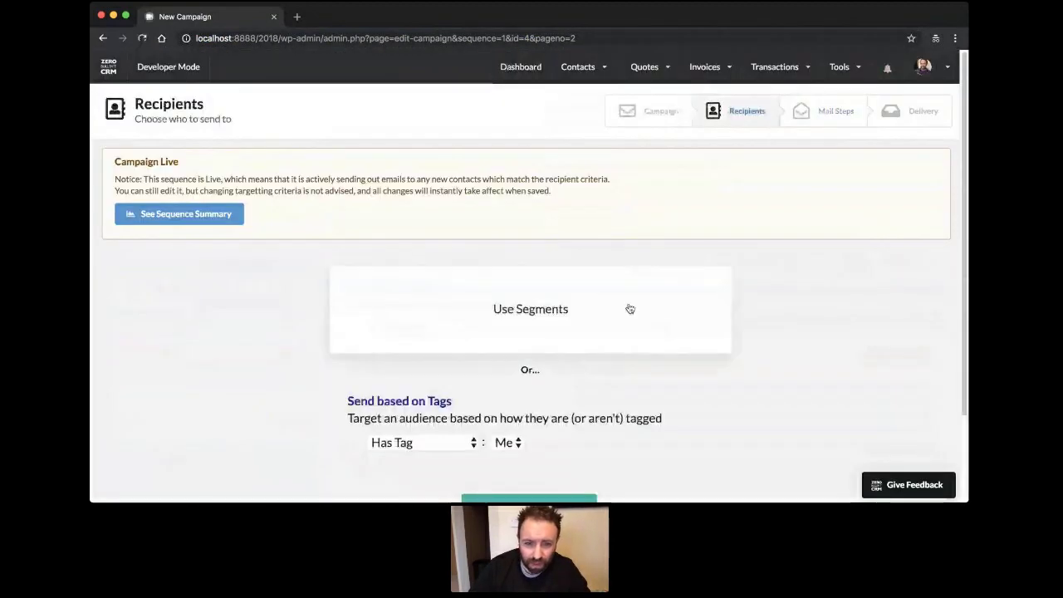
pyautogui.scroll(-2, 614, 298)
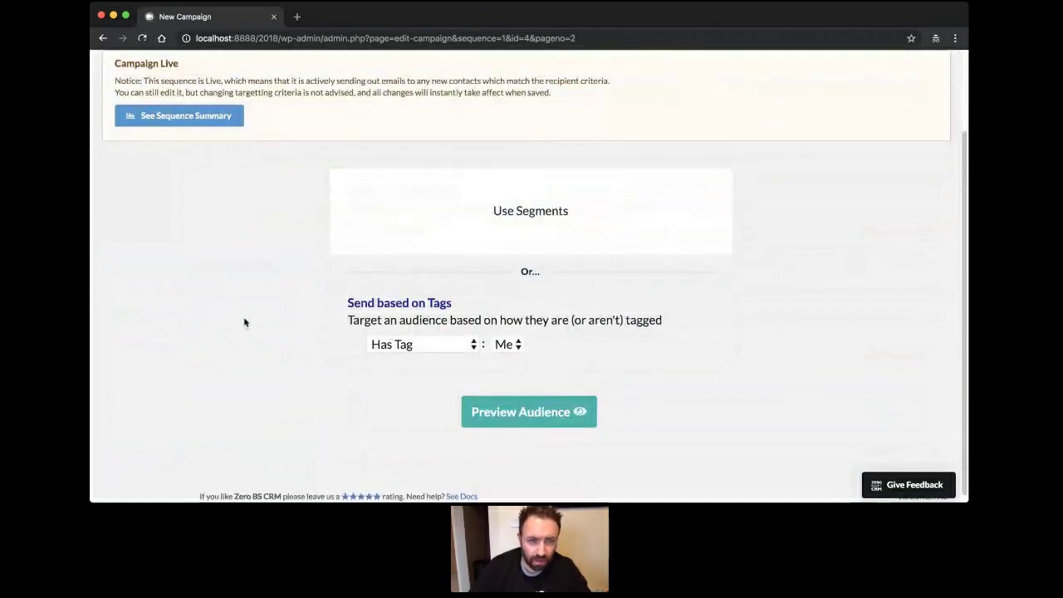
pyautogui.scroll(2, 346, 307)
pyautogui.scroll(-2, 204, 366)
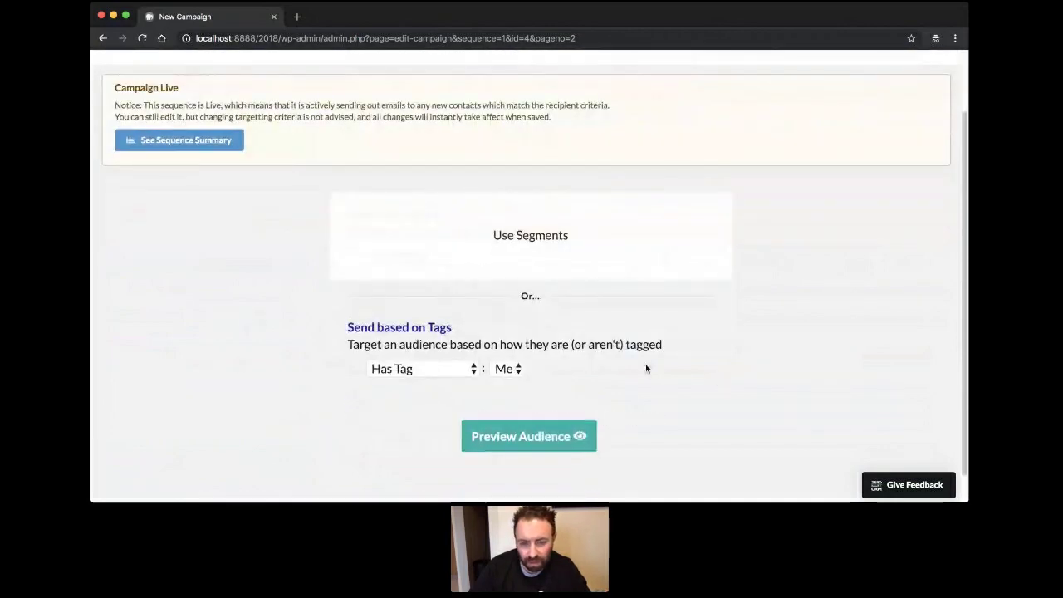
pyautogui.scroll(2, 646, 368)
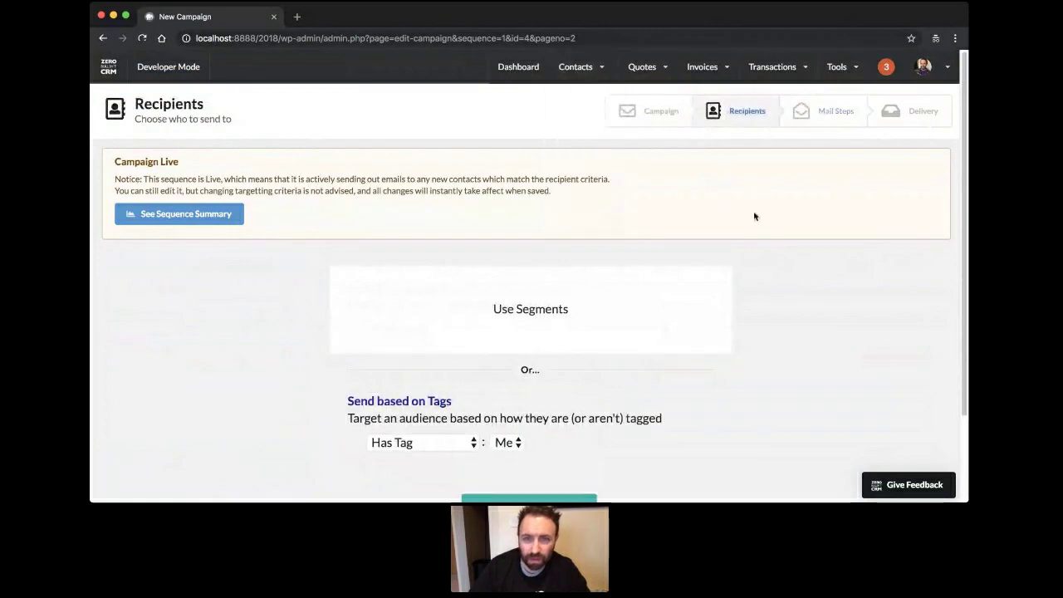
pyautogui.moveTo(723, 65)
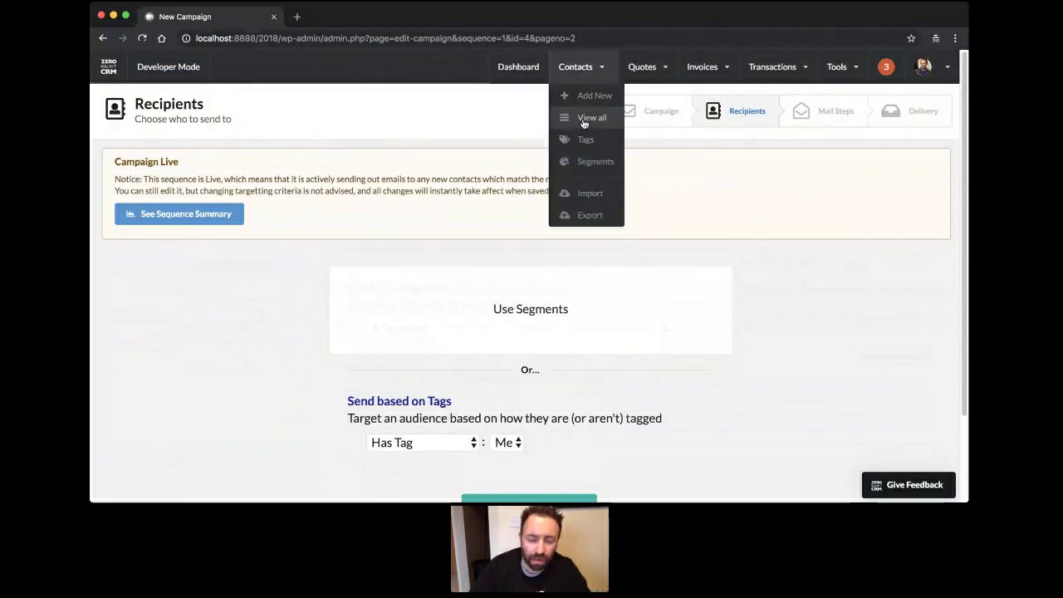
pyautogui.click(586, 116)
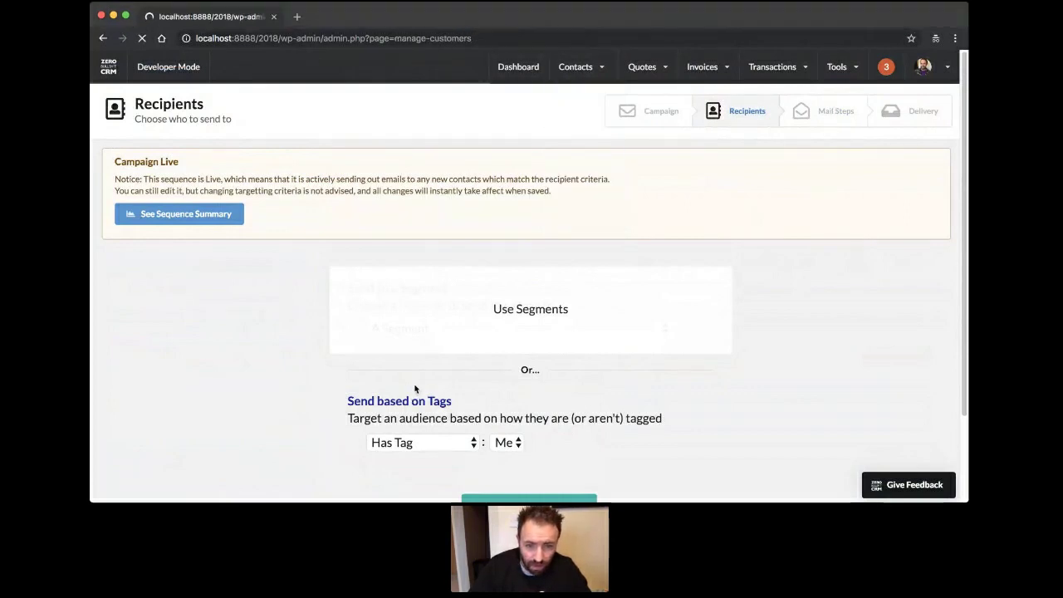
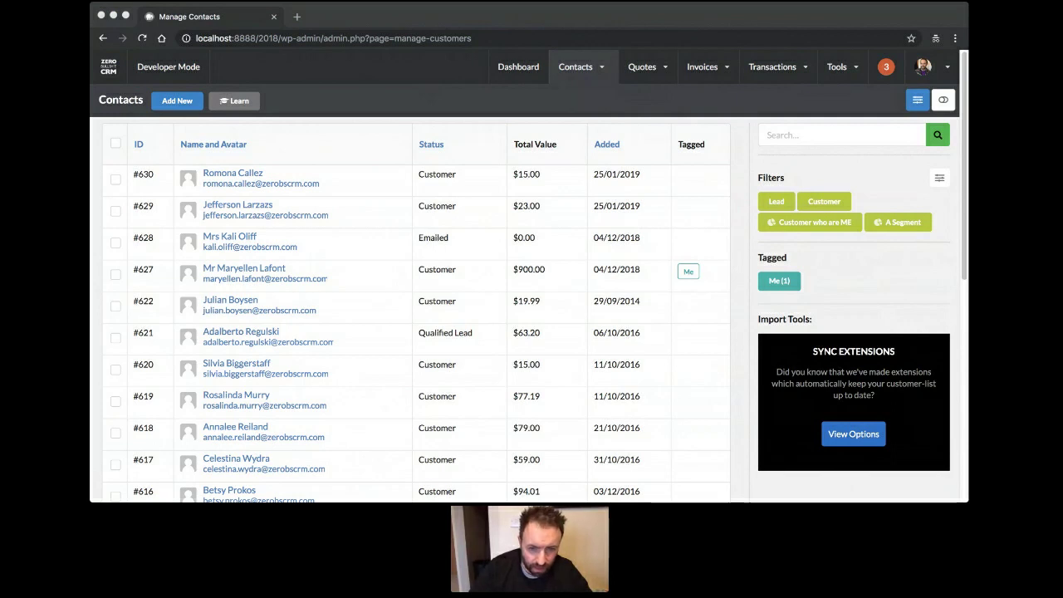
# Go from the contacts list back to the Zero BS CRM dashboard with its contact growth chart.
pyautogui.click(393, 371)
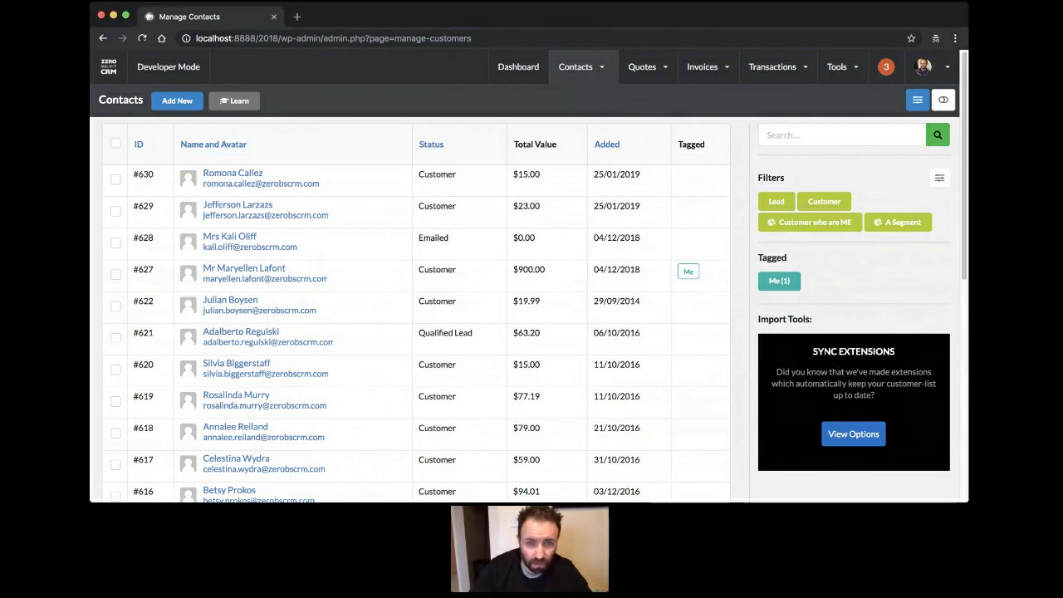
pyautogui.click(512, 73)
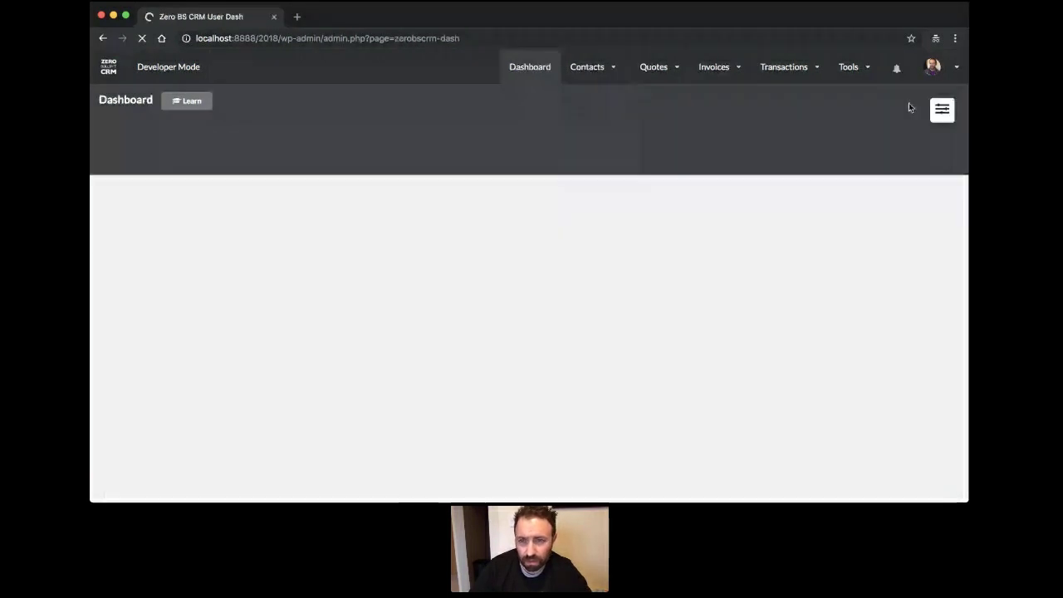
pyautogui.moveTo(852, 68)
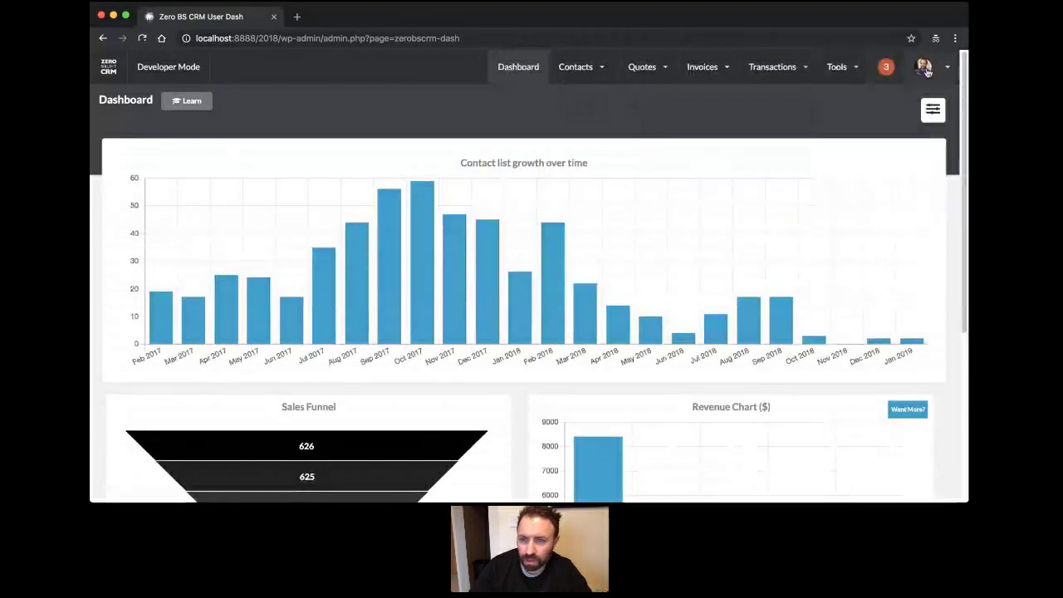
pyautogui.moveTo(923, 67)
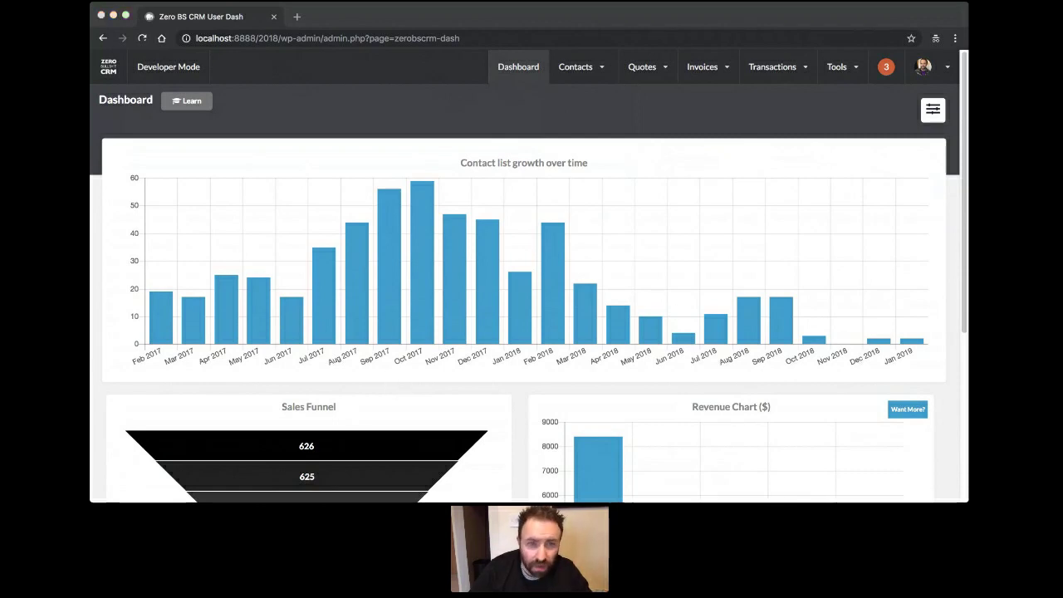
# Open a private browsing tab and go to zerobscrm.com.
pyautogui.click(296, 19)
pyautogui.write('zerobscrm.com')
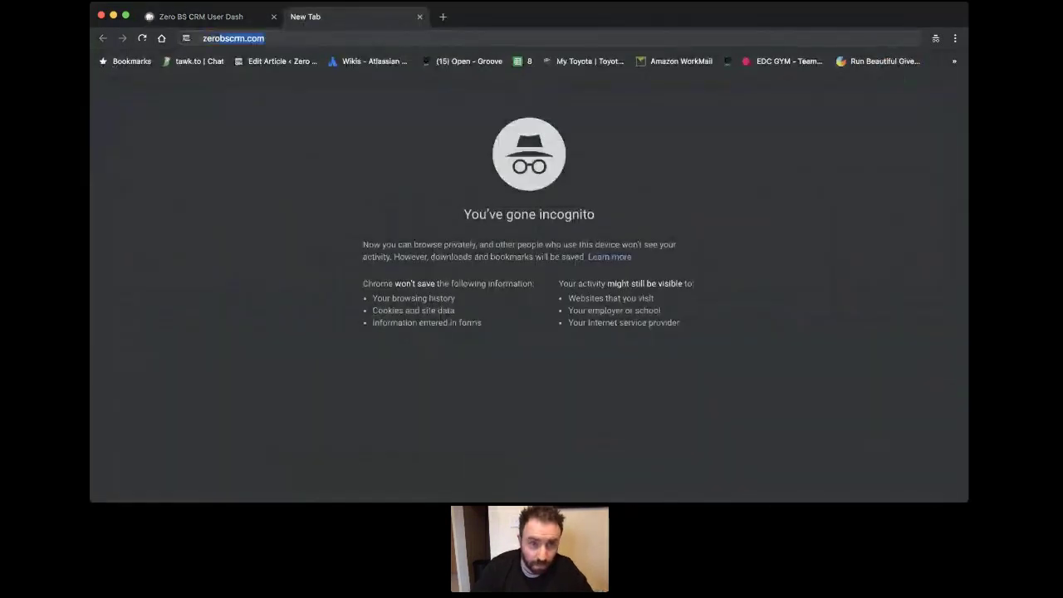
pyautogui.press('Return')
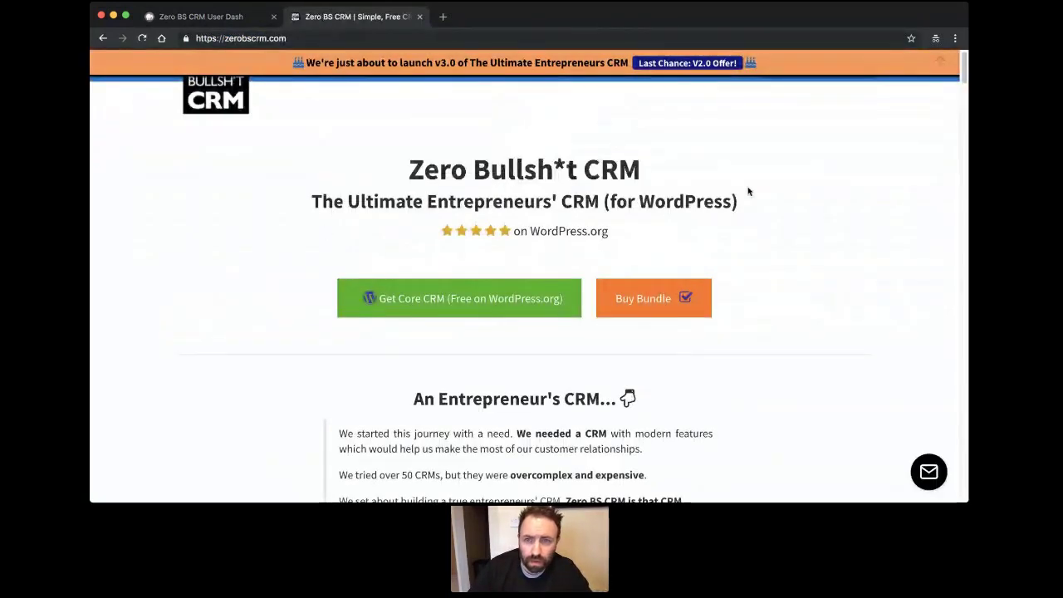
# Open the Extensions catalogue under Learn, browse it, and view the bundle deals.
pyautogui.click(386, 83)
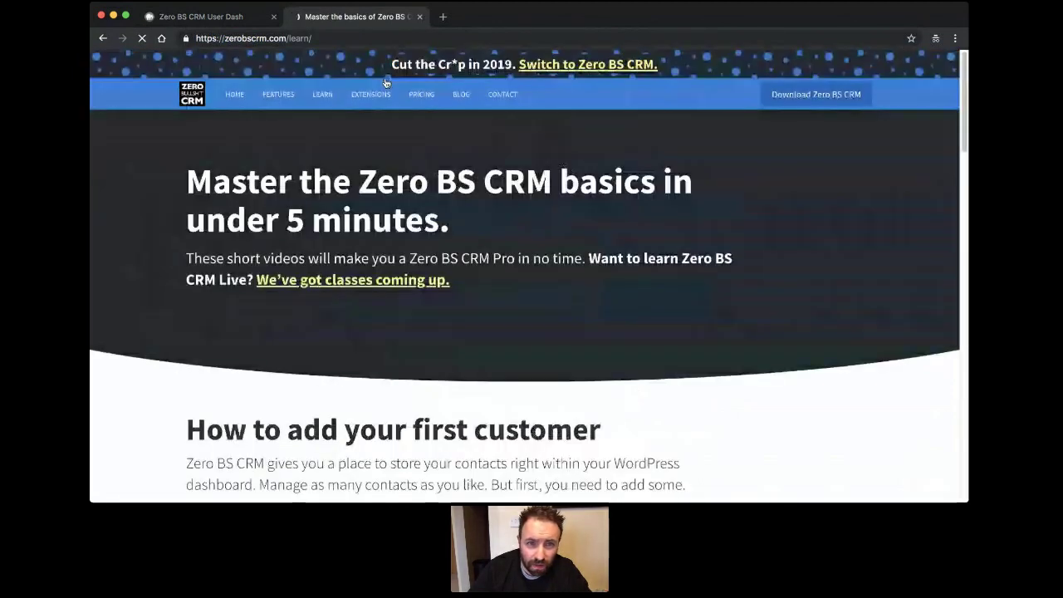
pyautogui.click(370, 94)
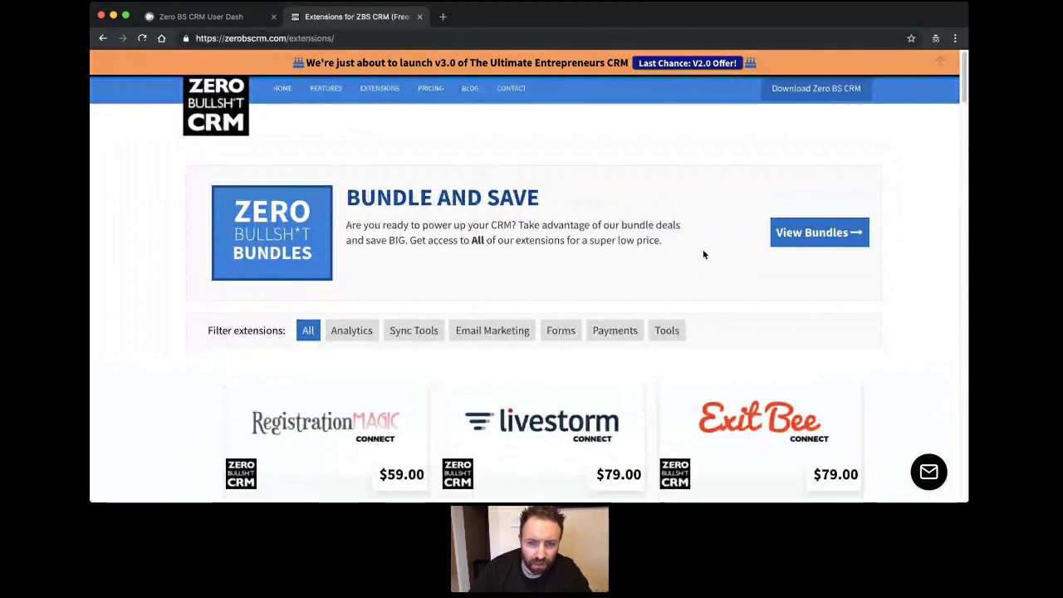
pyautogui.scroll(-5, 702, 253)
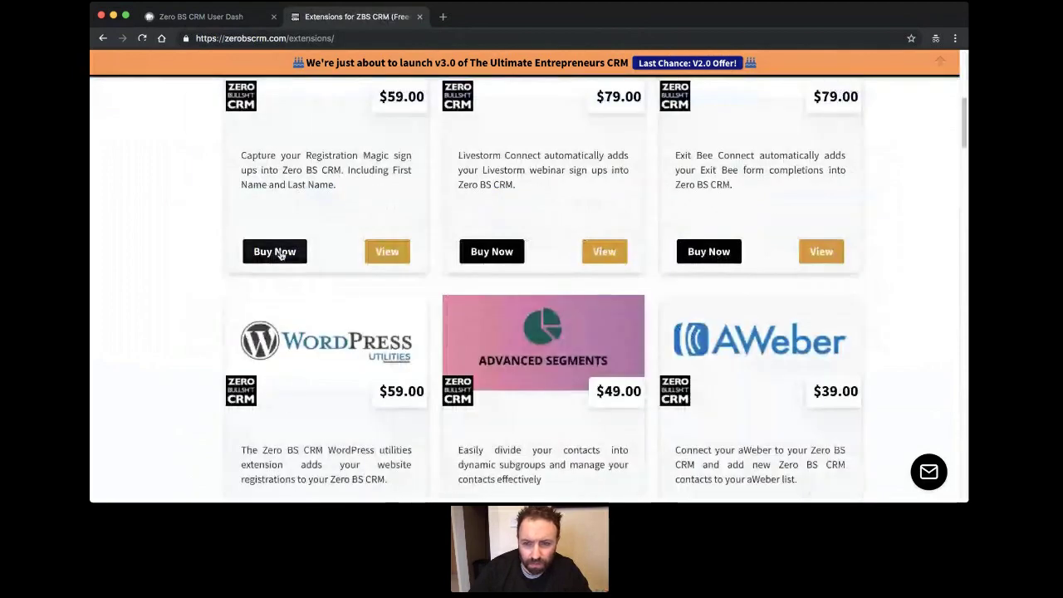
pyautogui.scroll(3, 280, 255)
pyautogui.scroll(3, 92, 231)
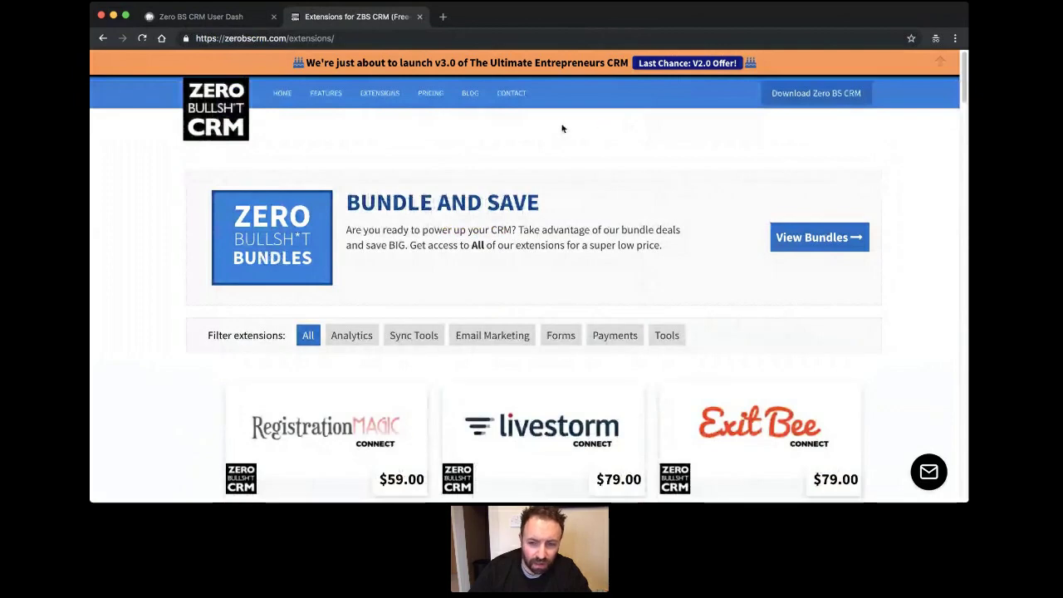
pyautogui.scroll(-1, 561, 133)
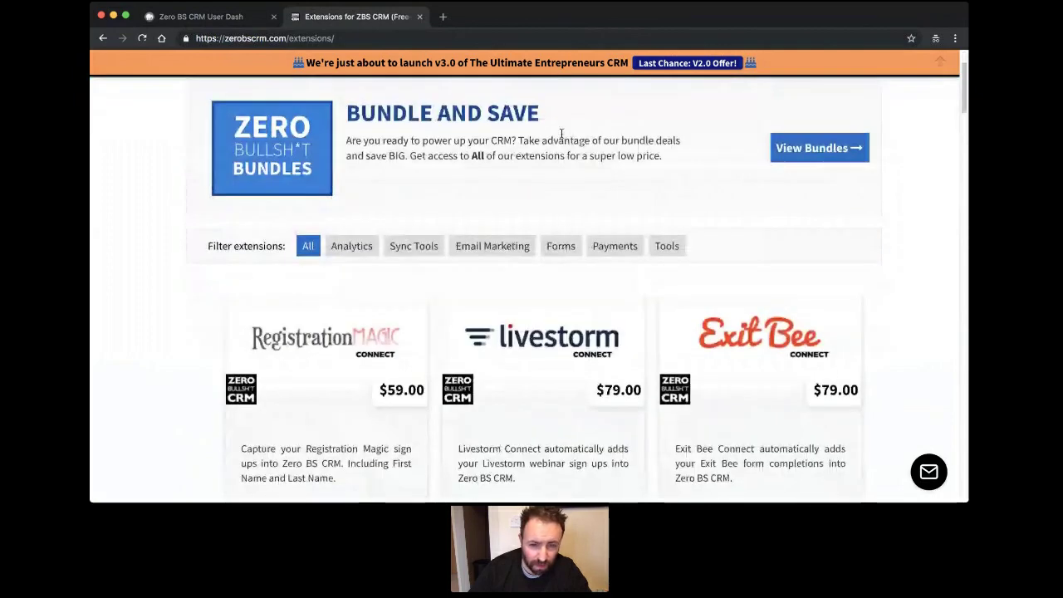
pyautogui.scroll(1, 561, 133)
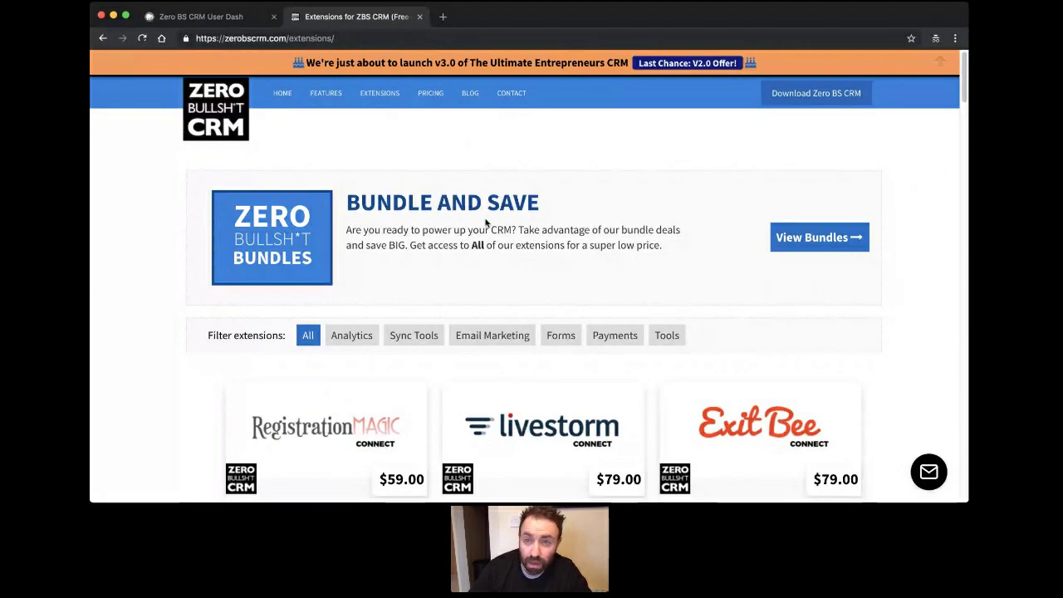
pyautogui.click(838, 247)
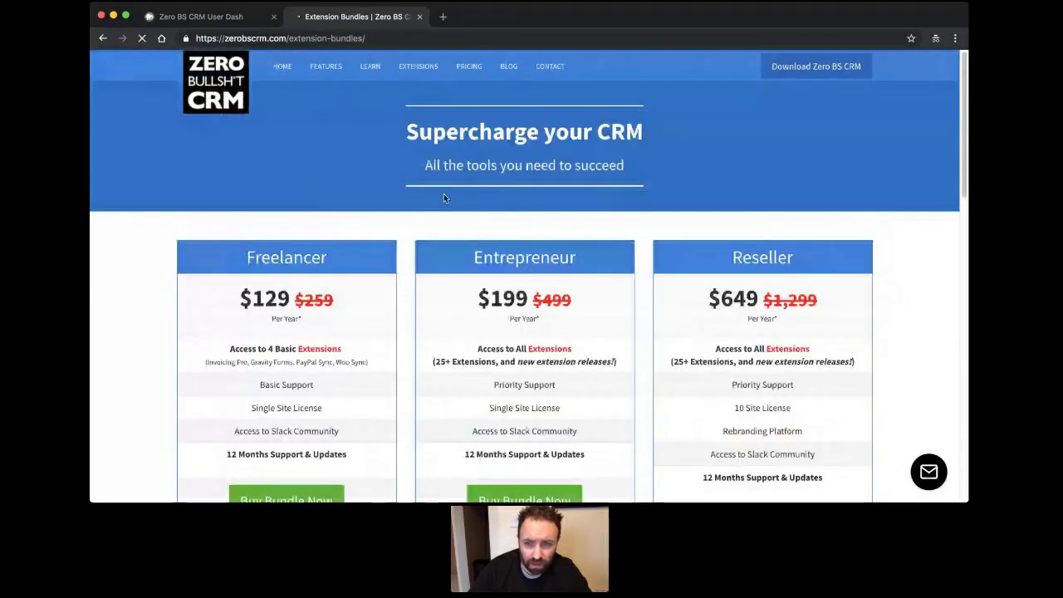
# Dismiss the newsletter popup and review the Freelancer, Entrepreneur and Reseller bundle plans.
pyautogui.scroll(-2, 444, 197)
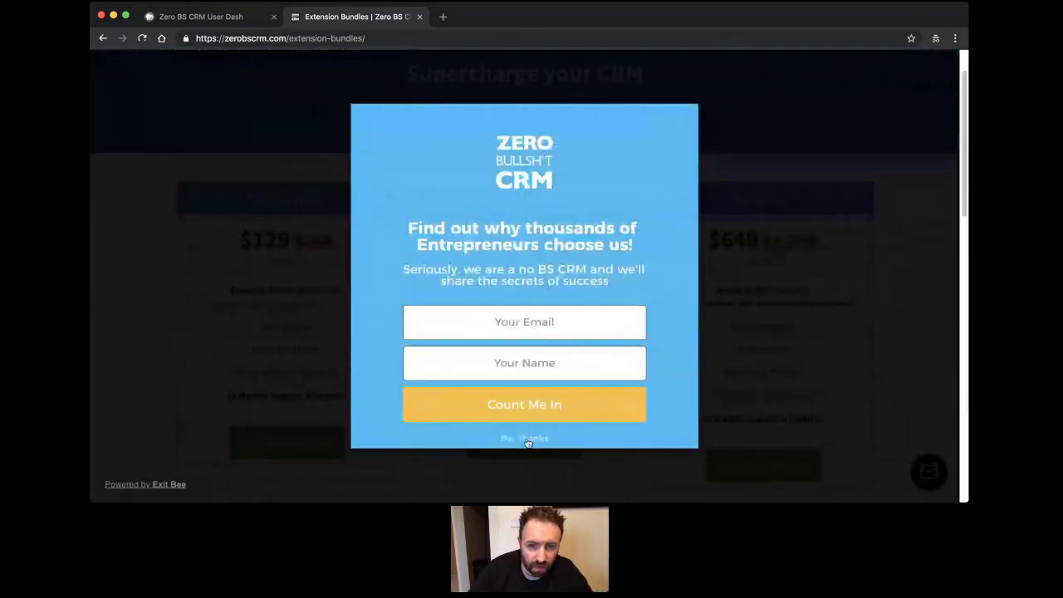
pyautogui.click(528, 440)
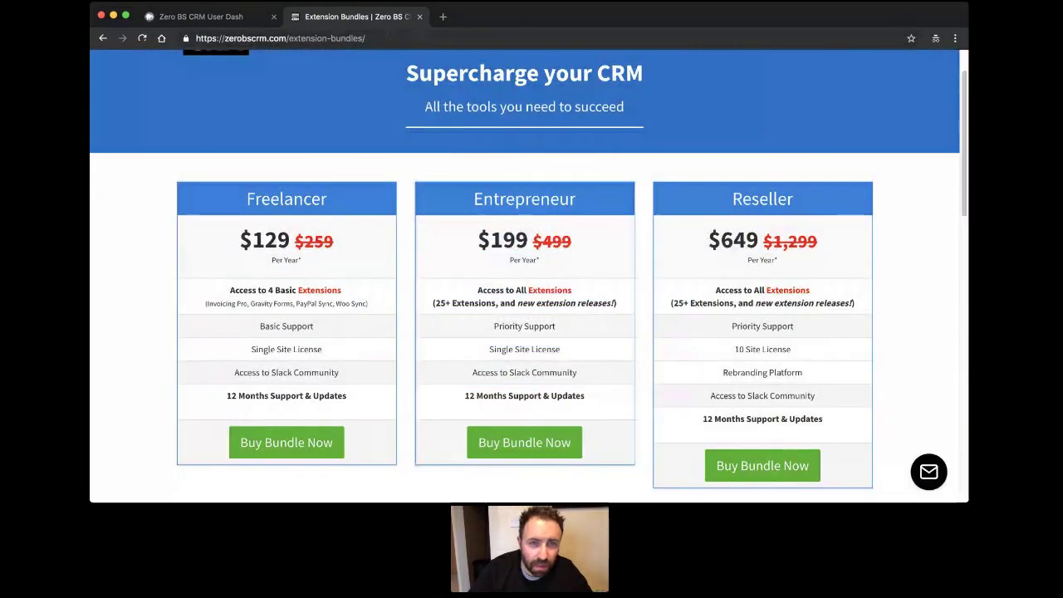
pyautogui.click(398, 39)
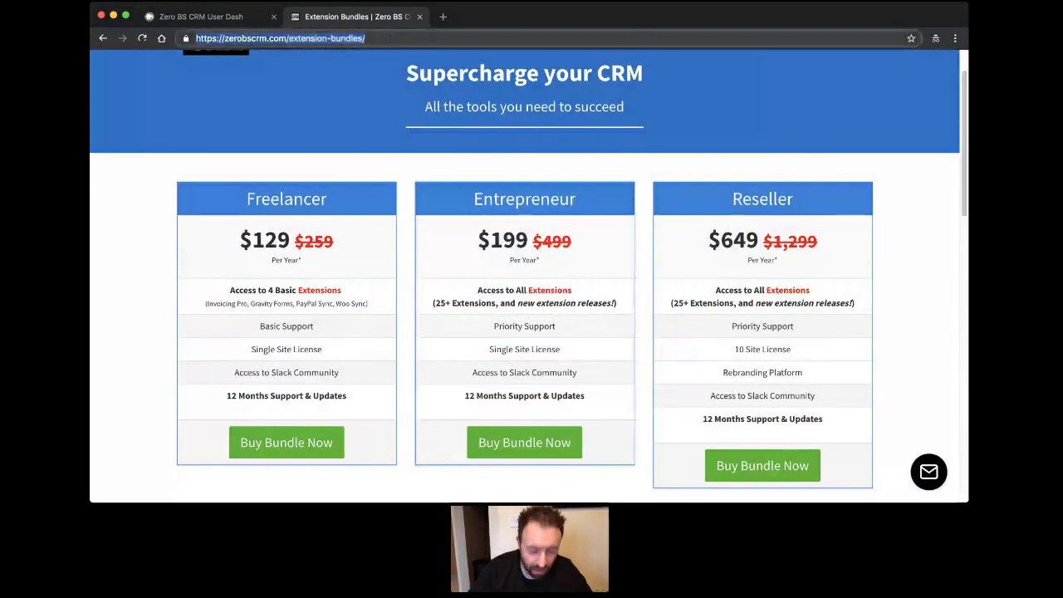
pyautogui.click(328, 100)
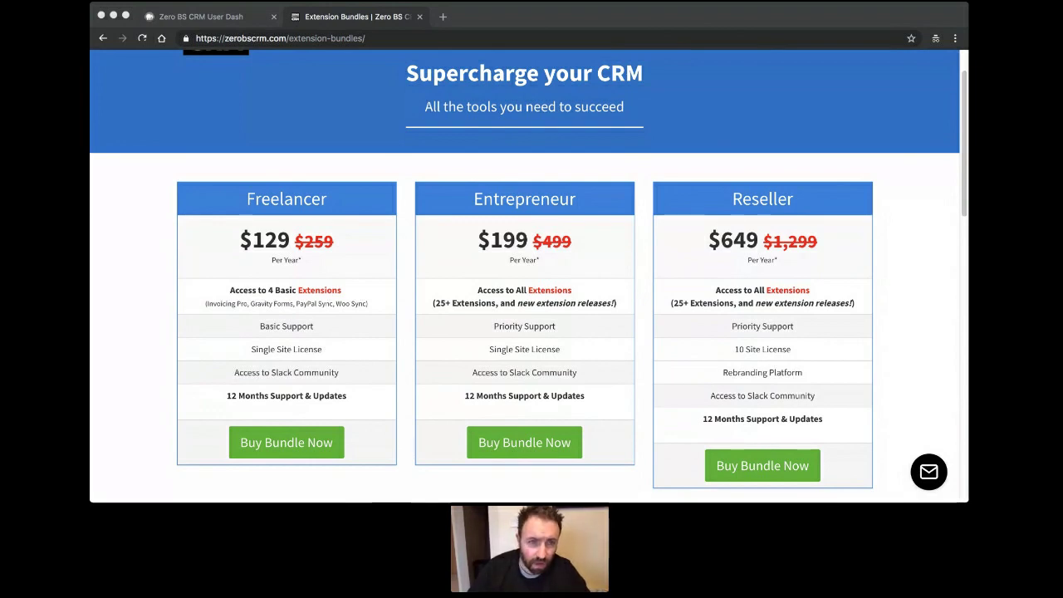
pyautogui.click(293, 60)
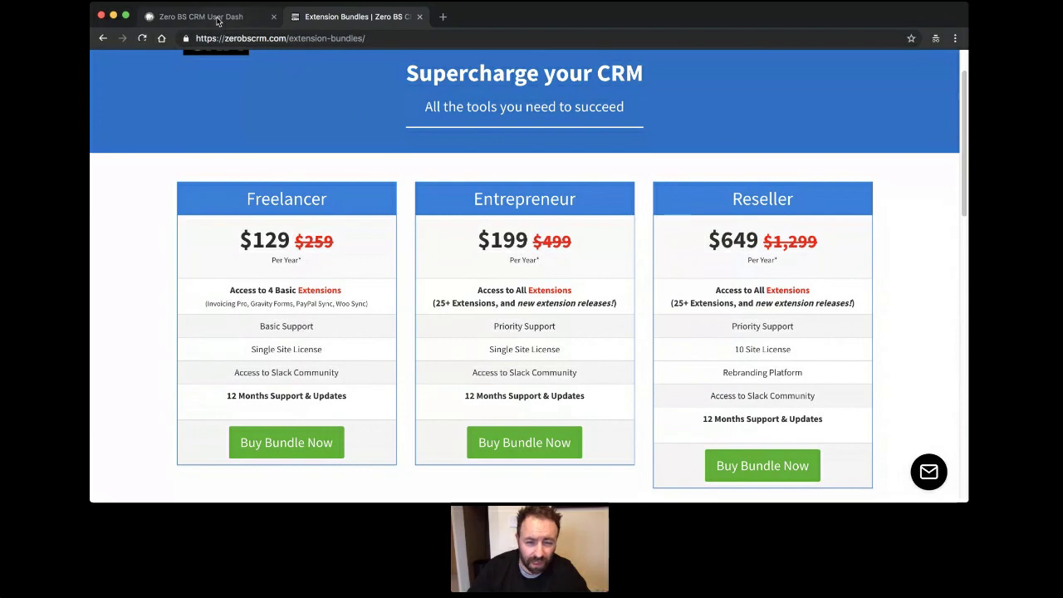
# Return to the CRM's full contacts list and review the available list column options.
pyautogui.click(218, 18)
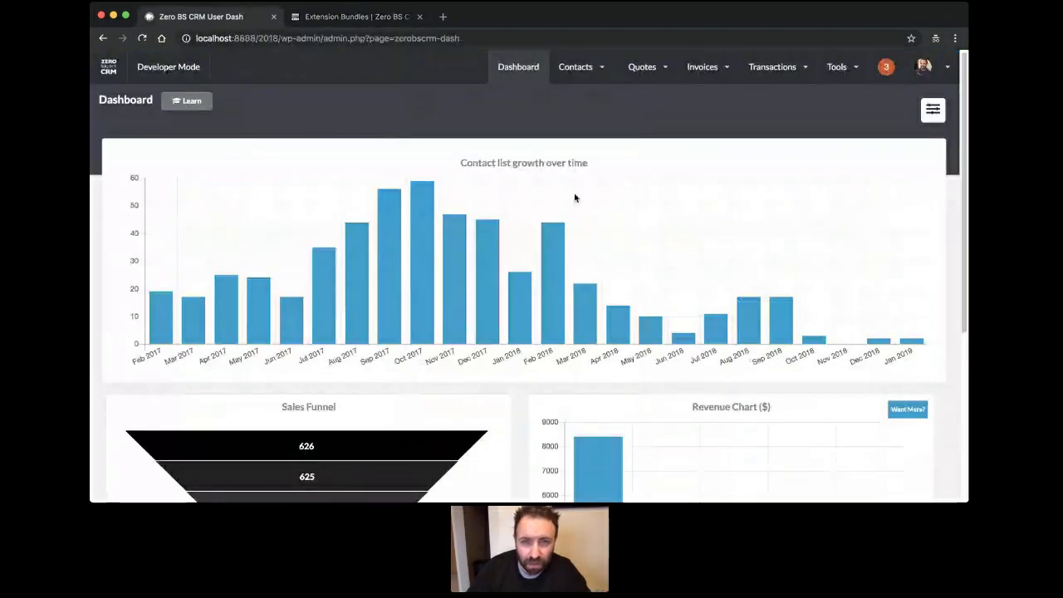
pyautogui.click(576, 67)
pyautogui.click(571, 121)
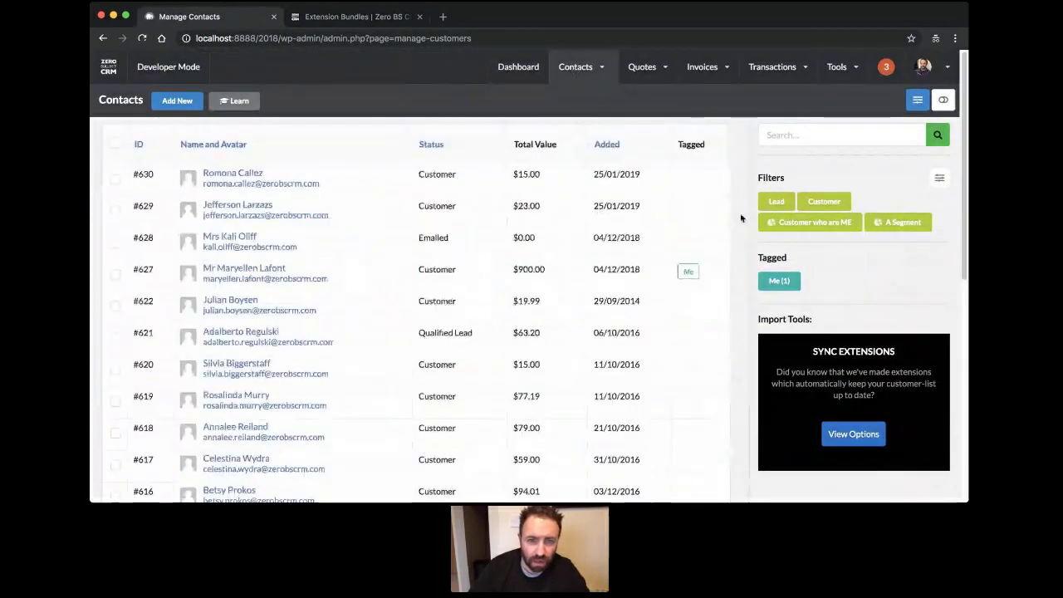
pyautogui.click(916, 102)
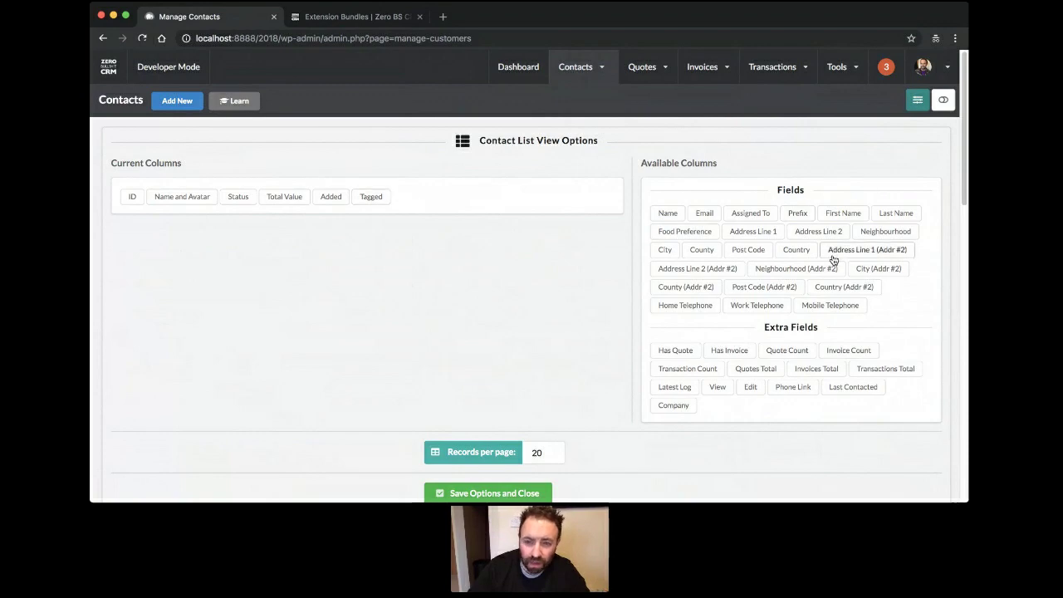
pyautogui.scroll(-2, 832, 260)
pyautogui.scroll(2, 849, 256)
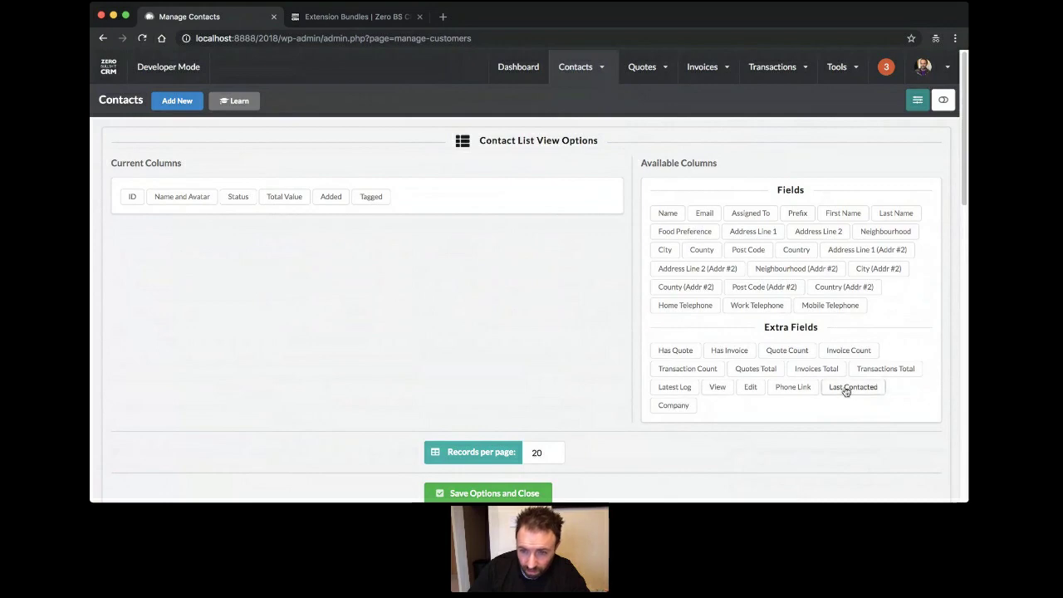
pyautogui.click(917, 100)
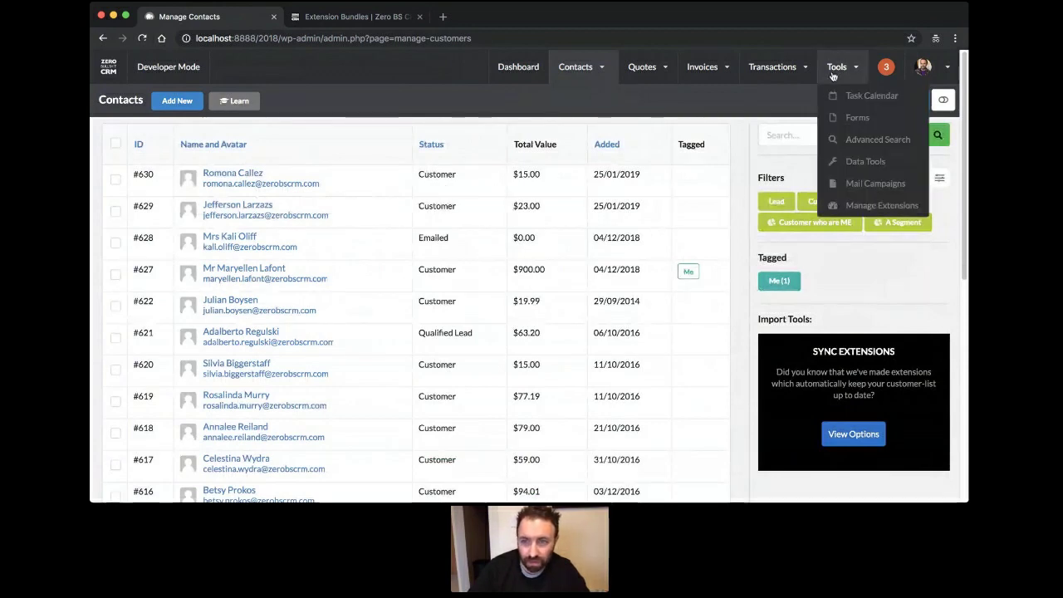
# Add a 'Website Link' contact custom field in the CRM custom fields settings.
pyautogui.moveTo(928, 68)
pyautogui.click(644, 125)
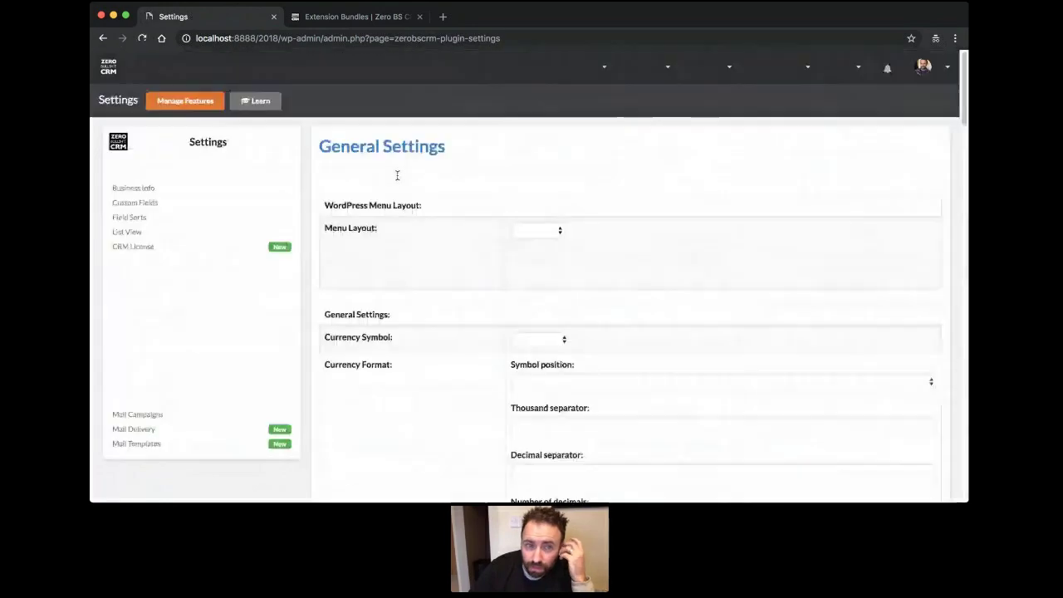
pyautogui.click(152, 202)
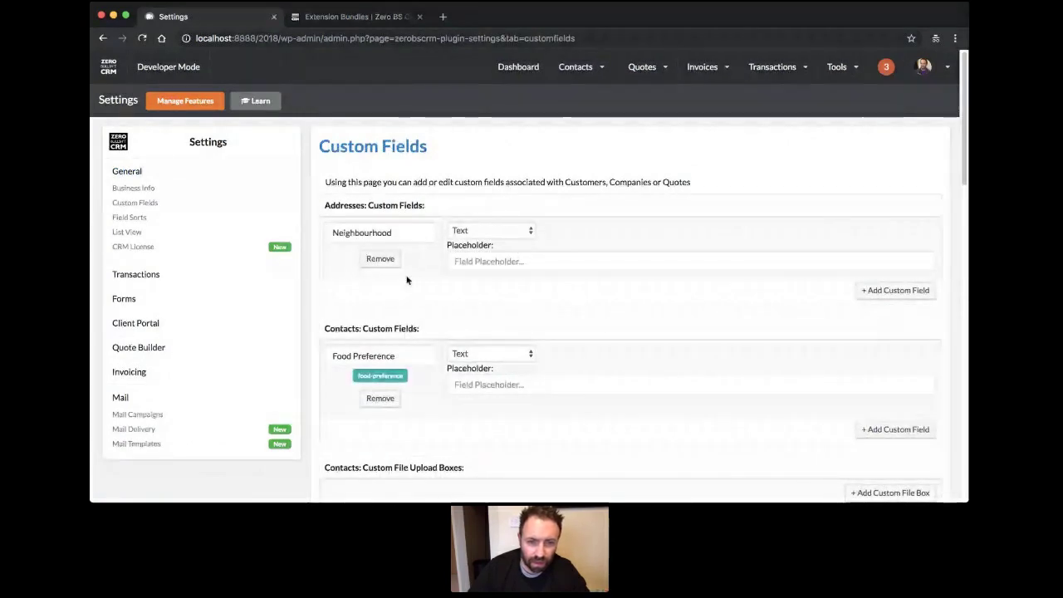
pyautogui.scroll(-3, 410, 281)
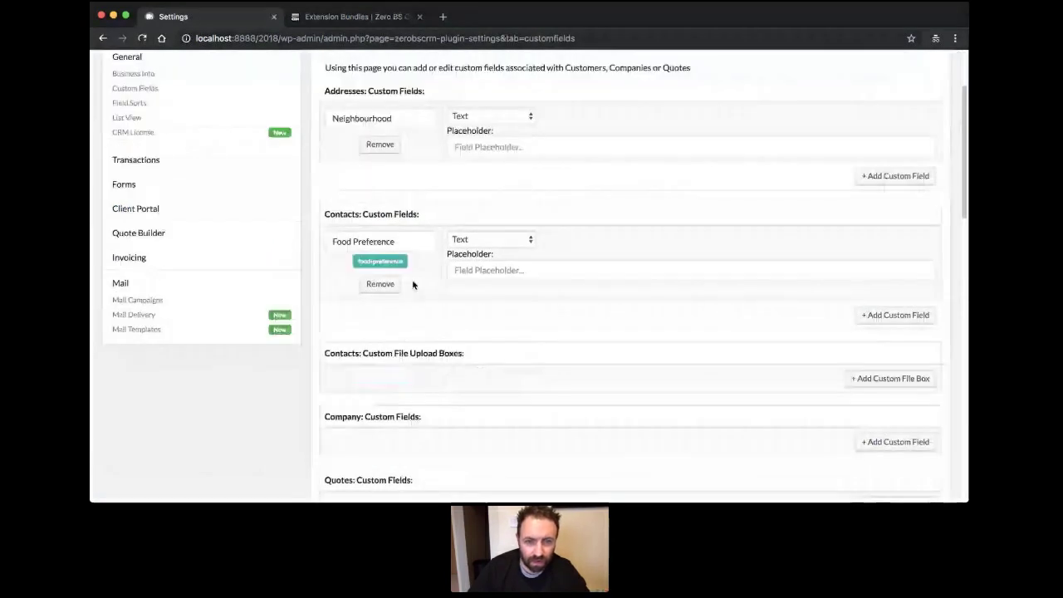
pyautogui.click(890, 317)
pyautogui.click(378, 316)
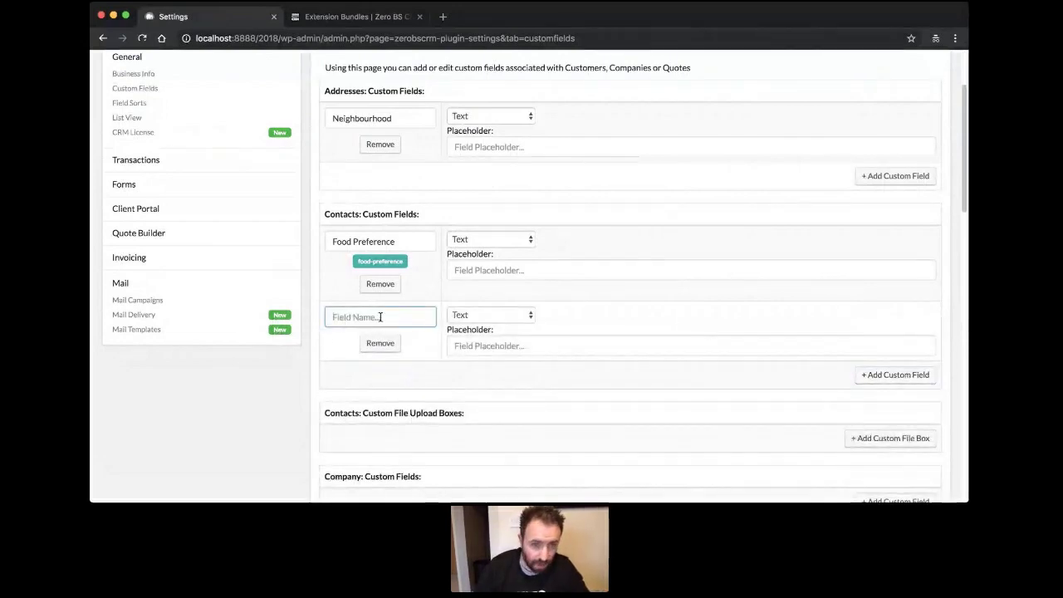
pyautogui.write('We')
pyautogui.press('BackSpace')
pyautogui.press('BackSpace')
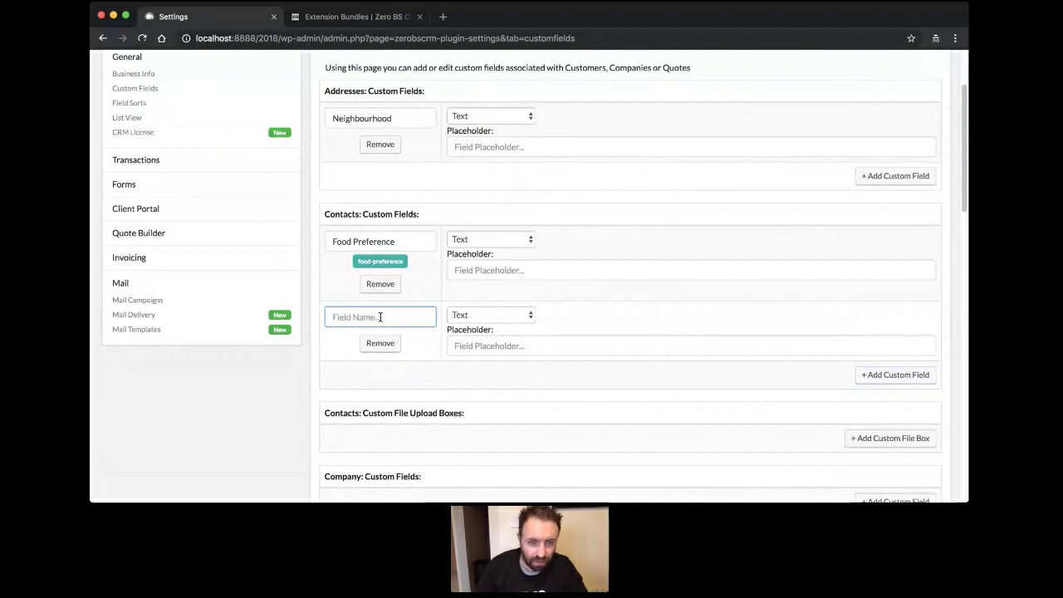
pyautogui.write('Website Link')
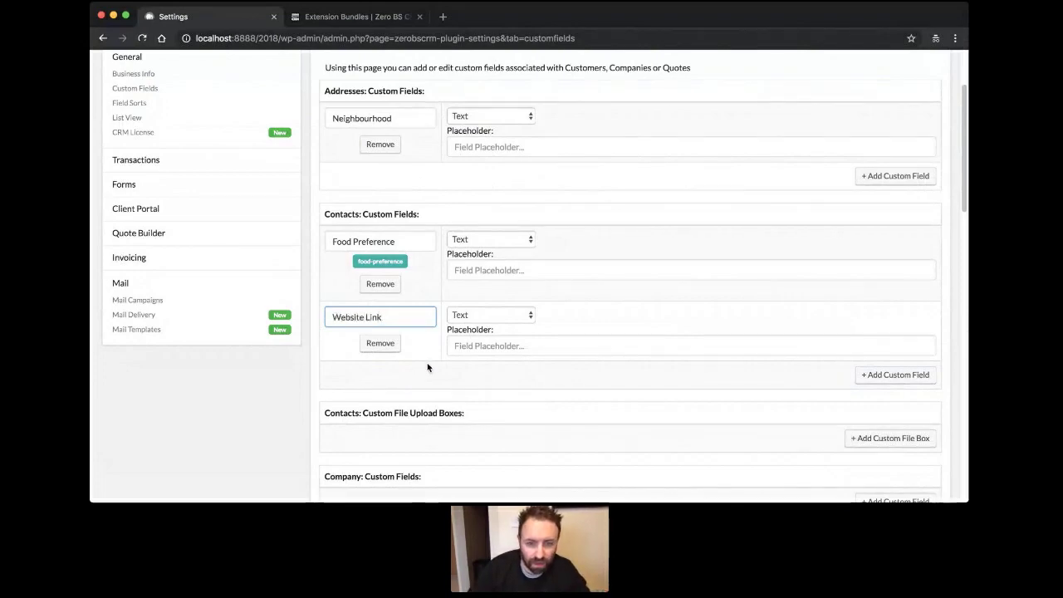
pyautogui.click(675, 376)
# Add 'Passport Scan' and 'Utility Bill' contact file upload boxes.
pyautogui.scroll(-5, 674, 376)
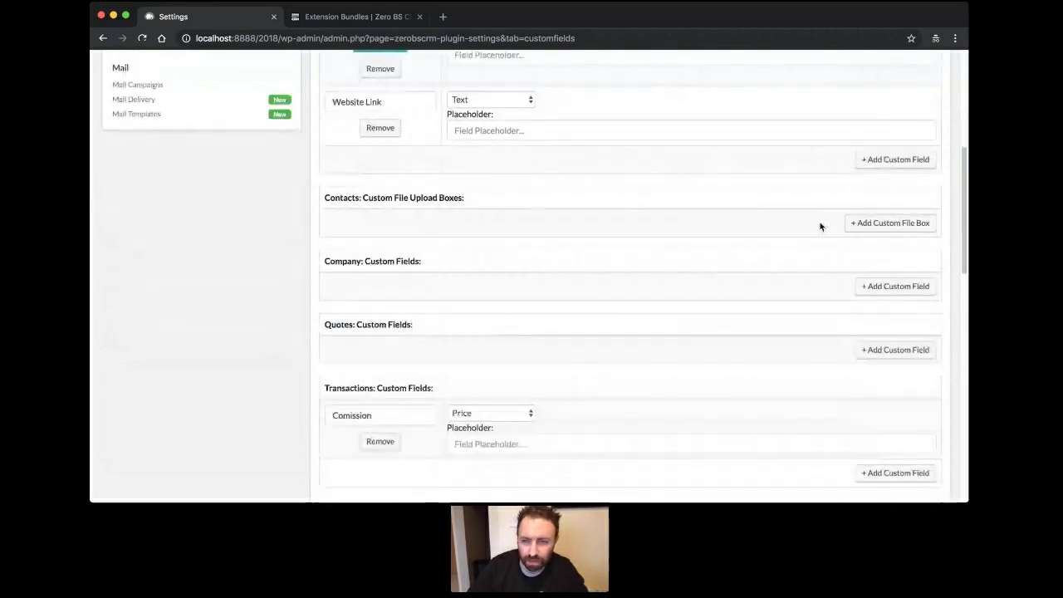
pyautogui.click(886, 222)
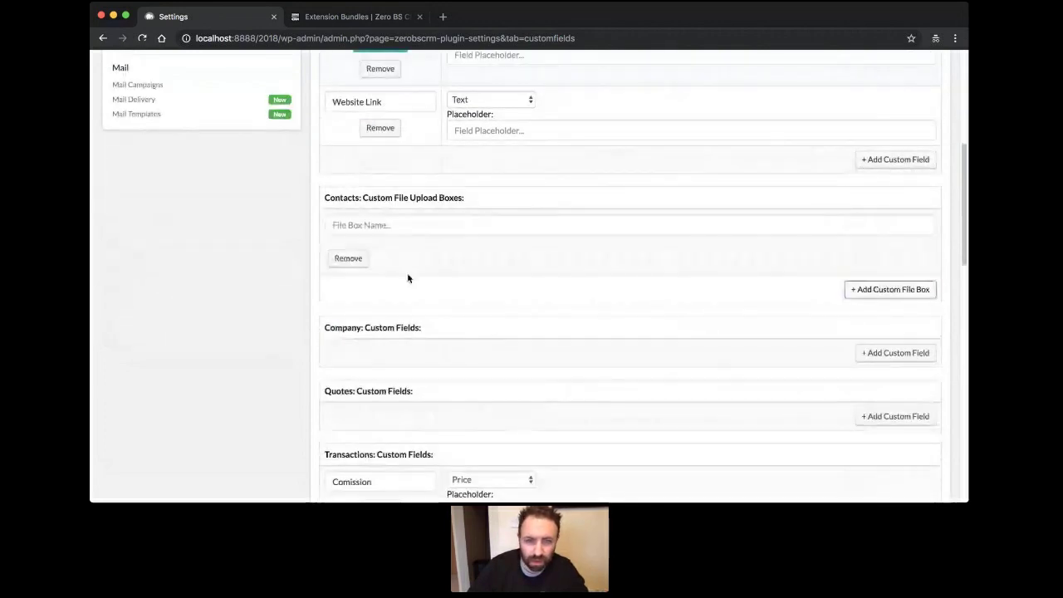
pyautogui.click(434, 229)
pyautogui.write('Passport Scan')
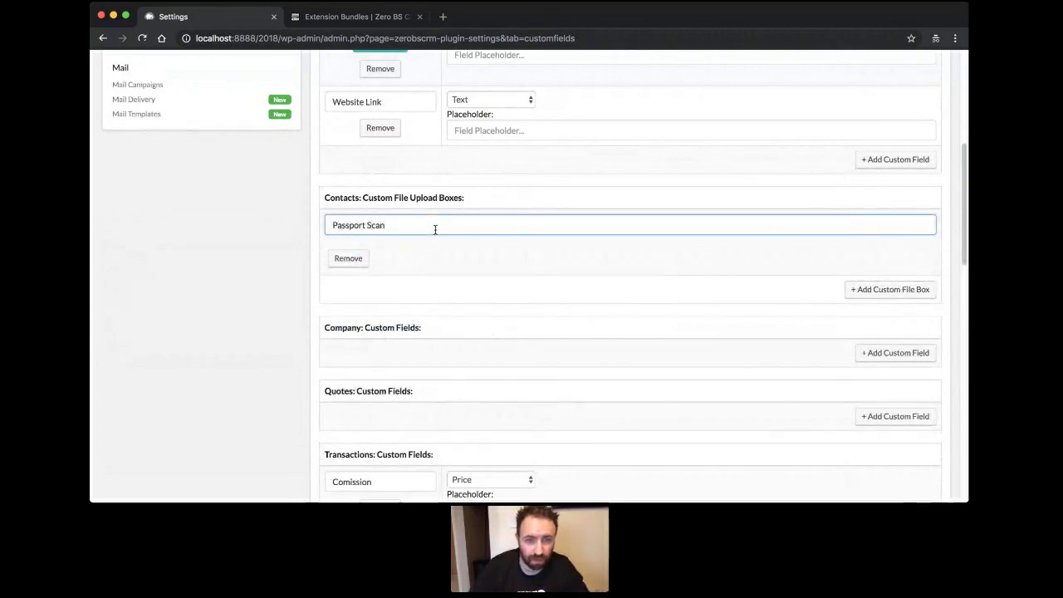
pyautogui.click(689, 304)
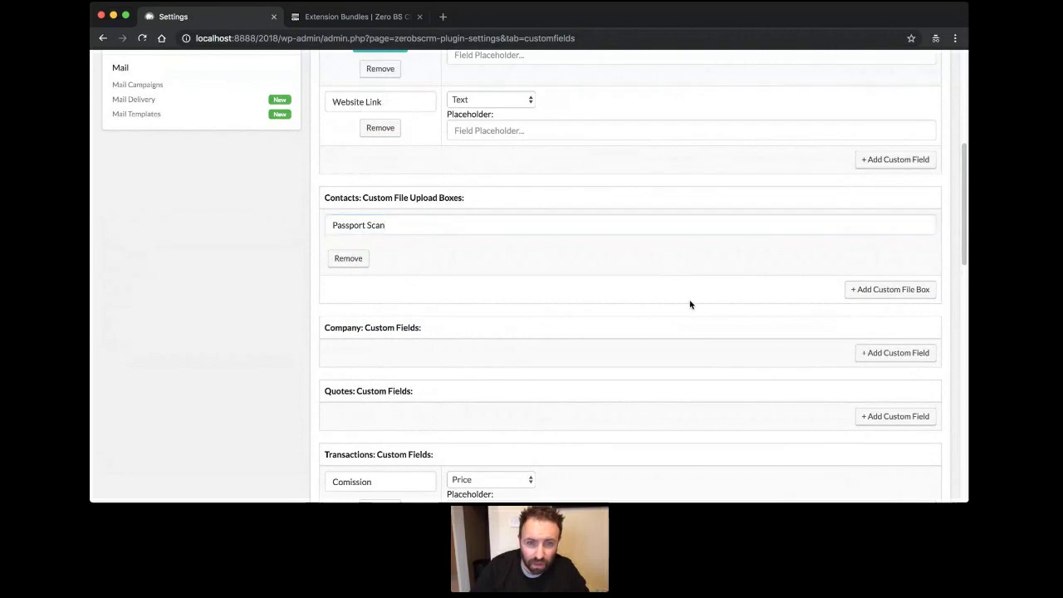
pyautogui.click(910, 291)
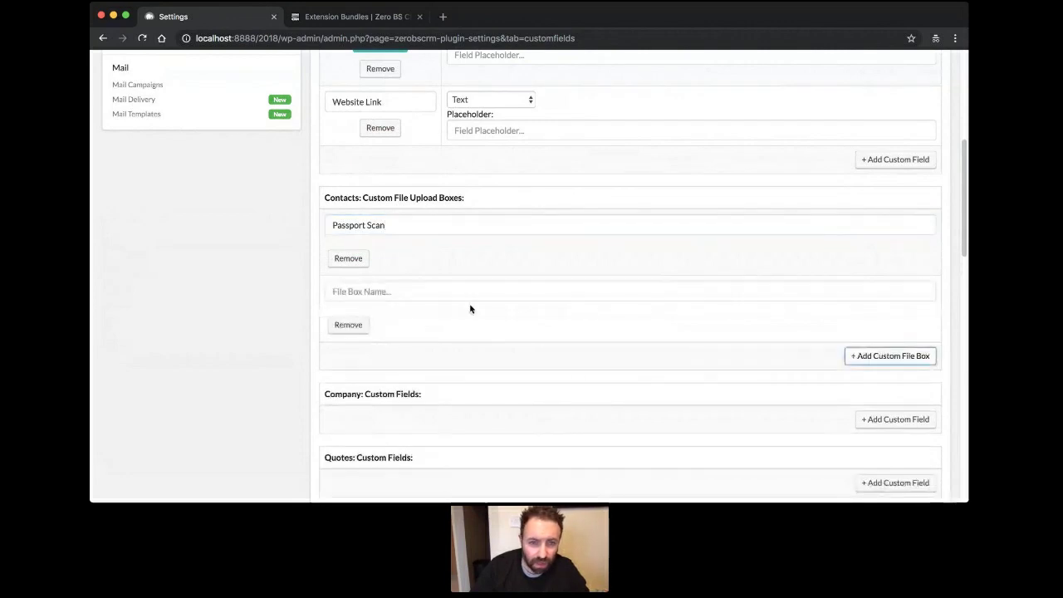
pyautogui.click(459, 295)
pyautogui.write('Ul')
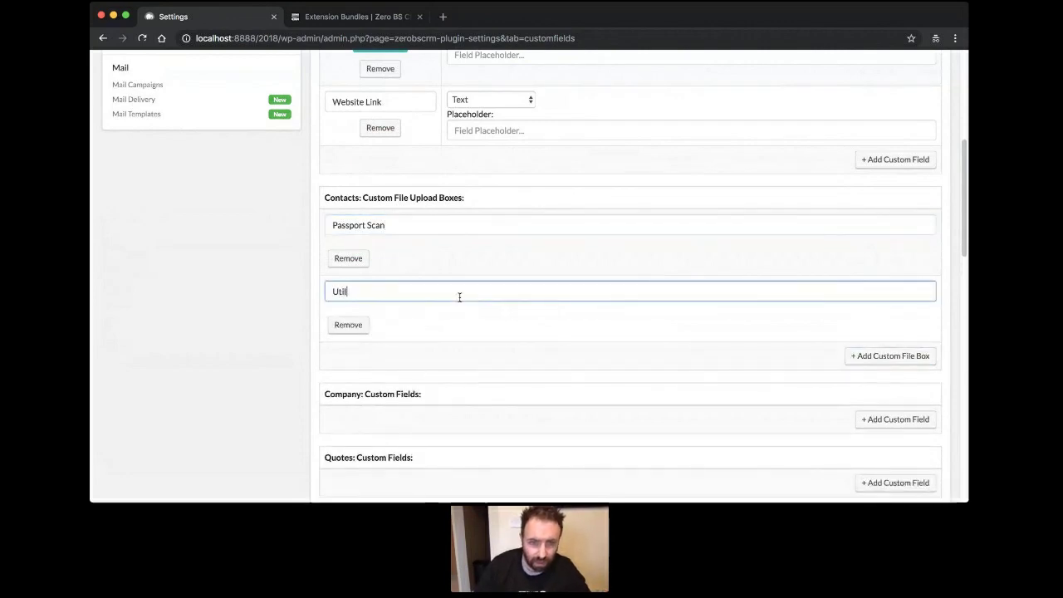
pyautogui.write('ility Bill')
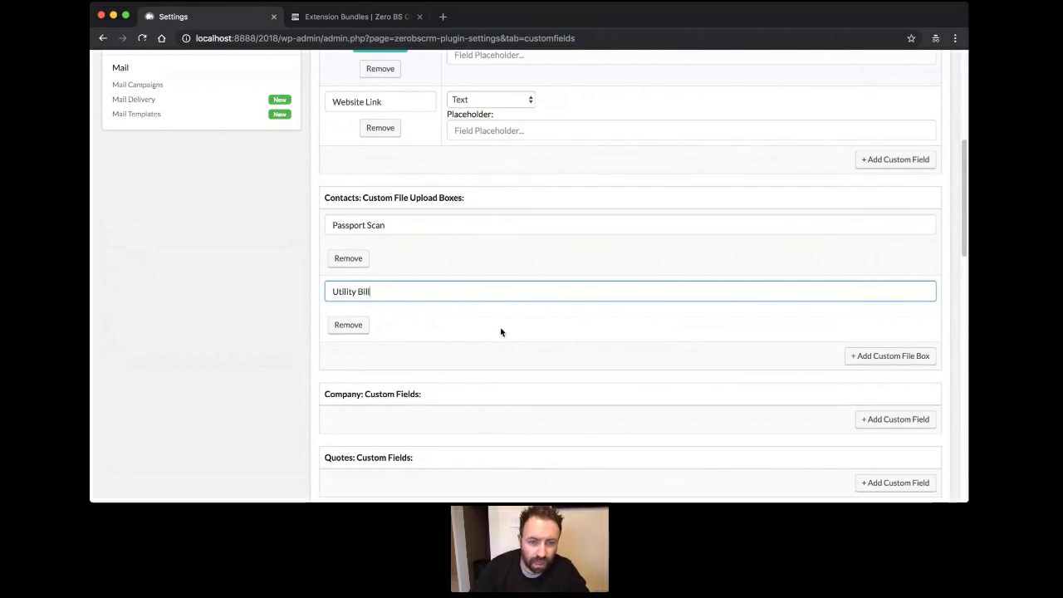
# Finish the Utility Bill box name and save the custom fields at the page bottom.
pyautogui.click(527, 343)
pyautogui.scroll(-5, 526, 342)
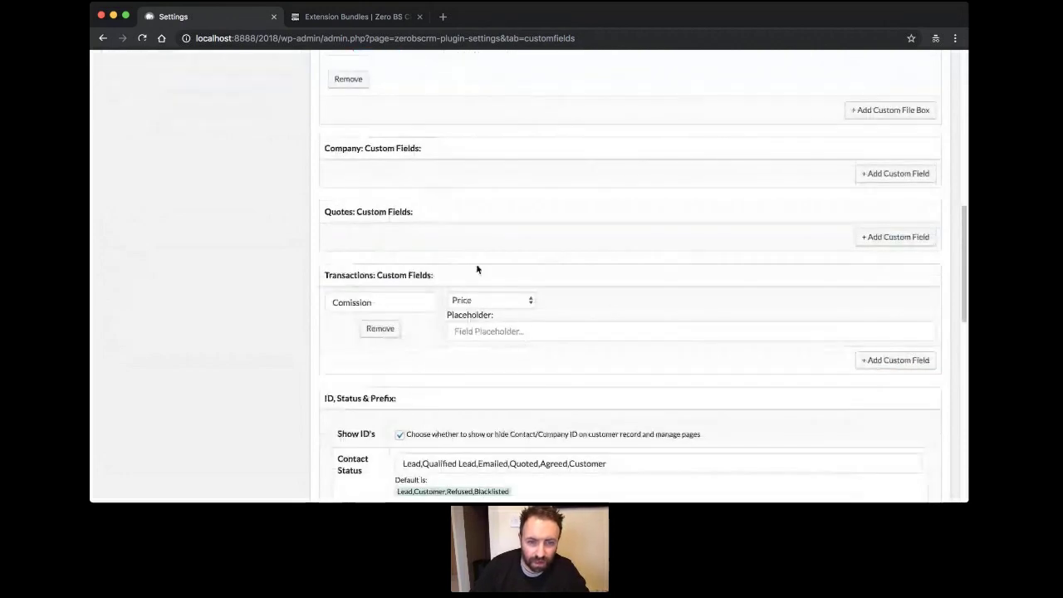
pyautogui.scroll(-3, 636, 268)
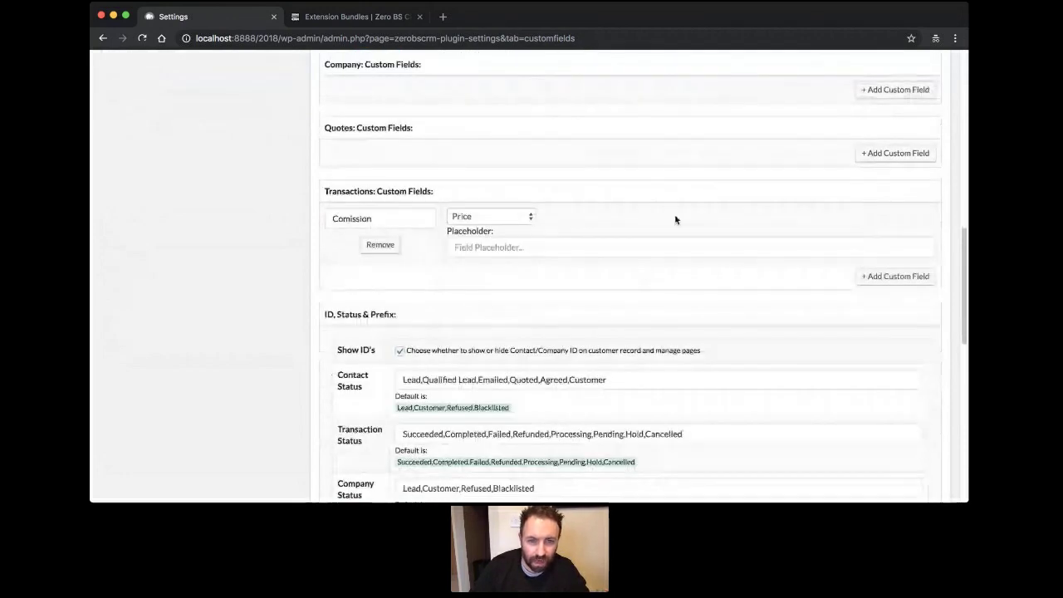
pyautogui.scroll(-3, 828, 301)
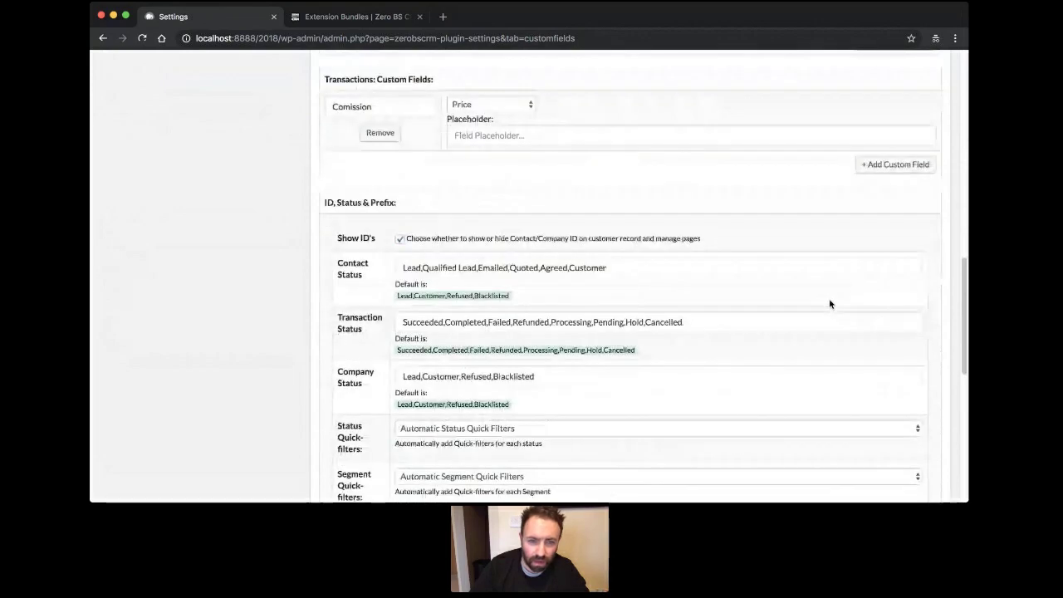
pyautogui.scroll(-1, 828, 304)
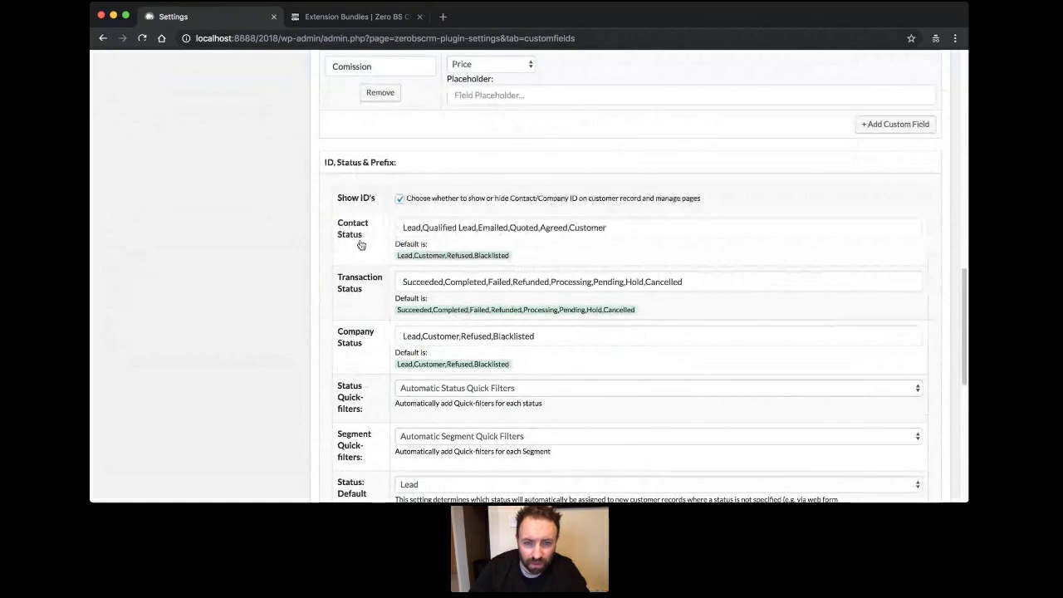
pyautogui.scroll(-1, 465, 265)
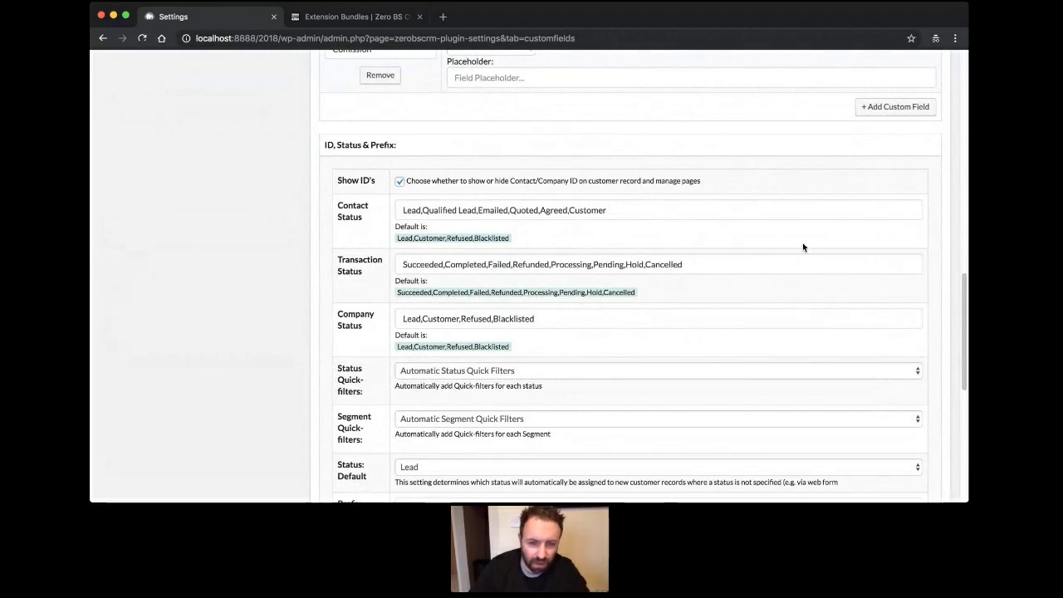
pyautogui.scroll(-3, 325, 283)
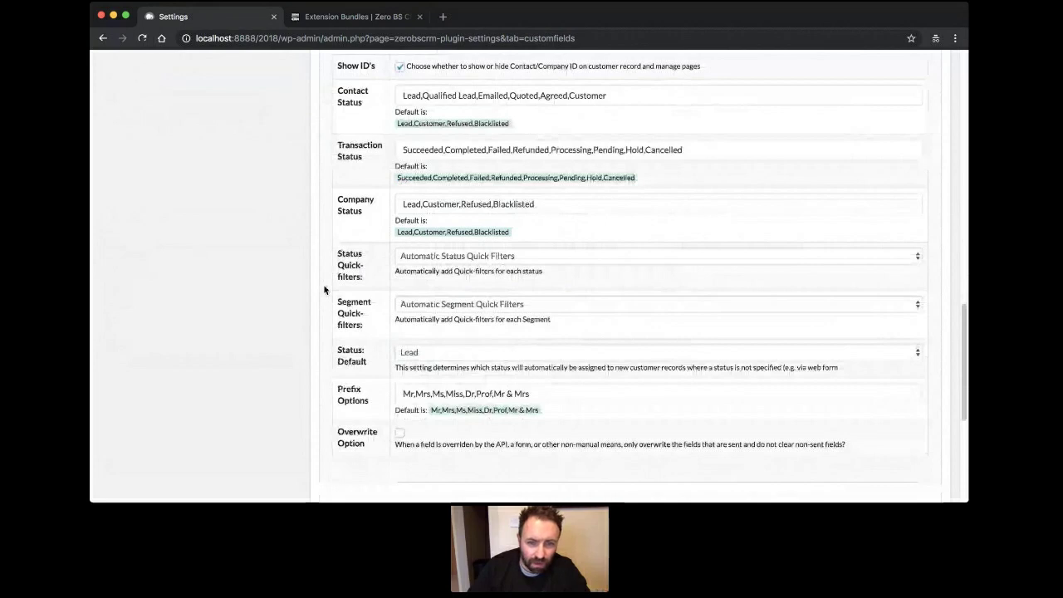
pyautogui.click(660, 260)
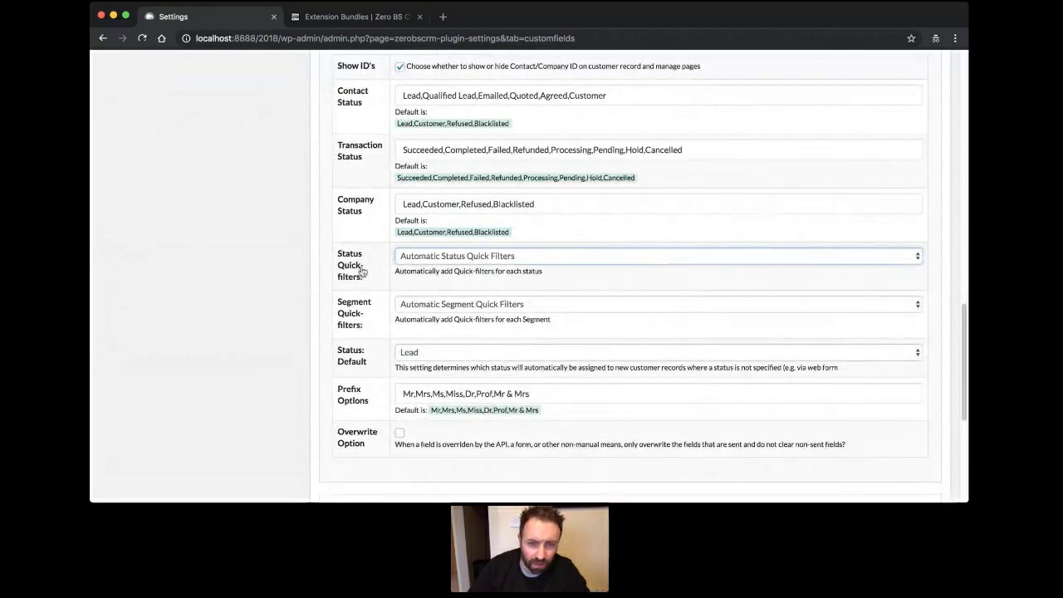
pyautogui.click(295, 274)
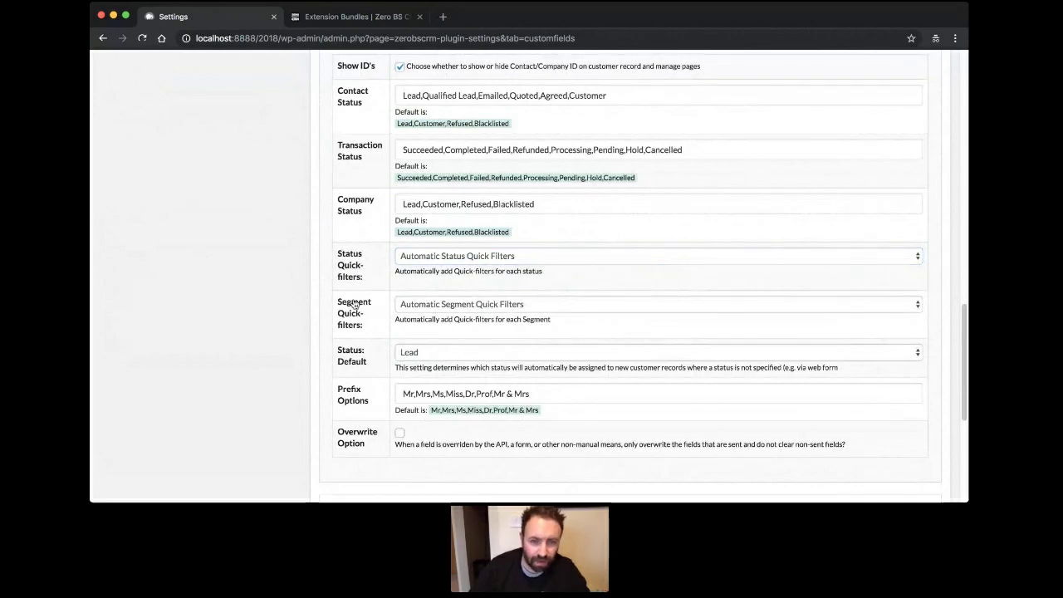
pyautogui.scroll(-2, 296, 298)
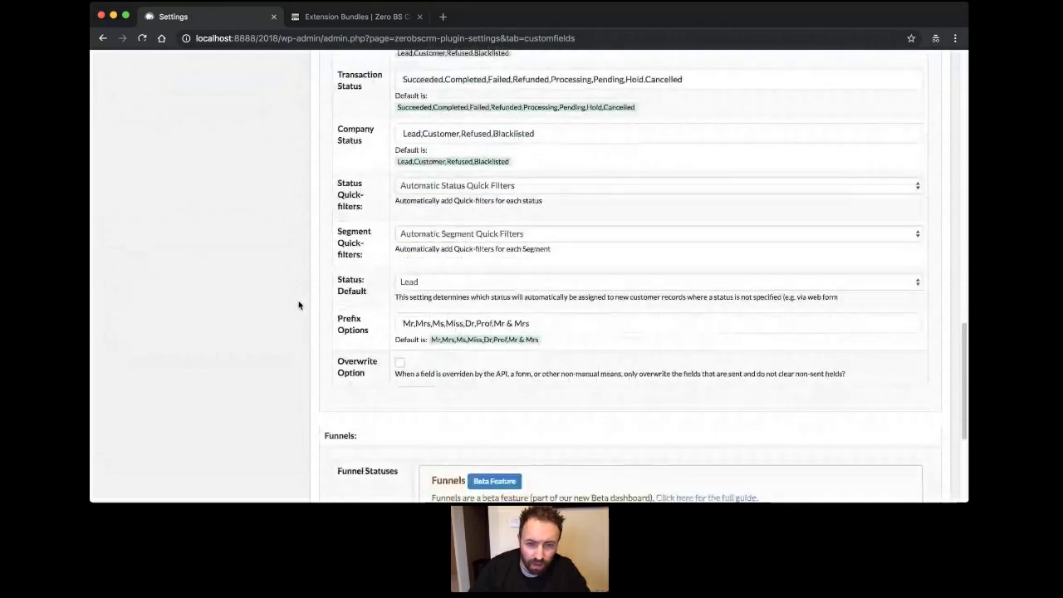
pyautogui.scroll(-5, 299, 305)
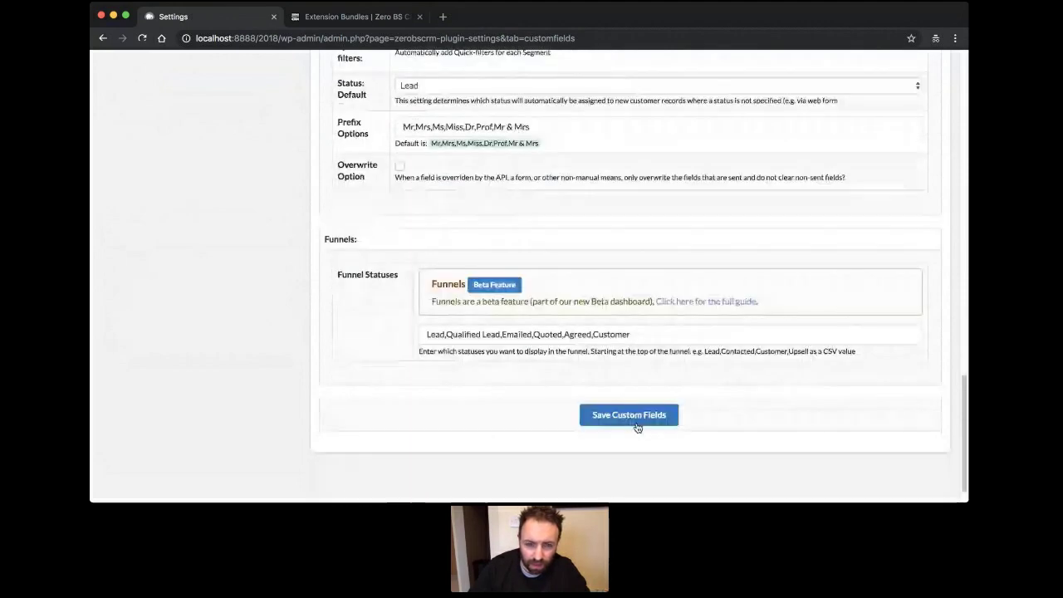
pyautogui.click(638, 426)
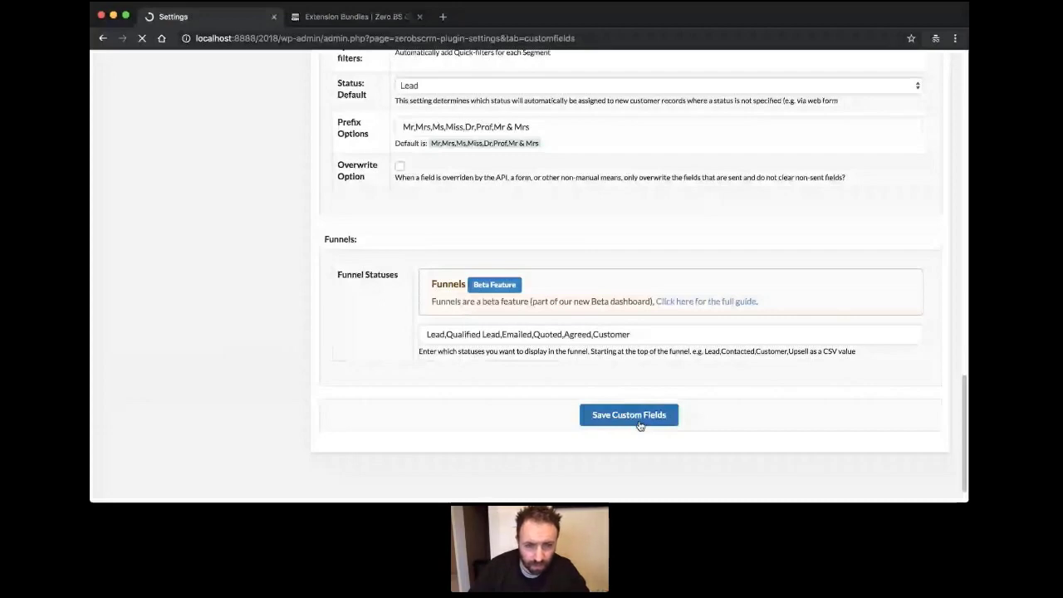
# Open the Field Sorts settings page.
pyautogui.scroll(-3, 578, 332)
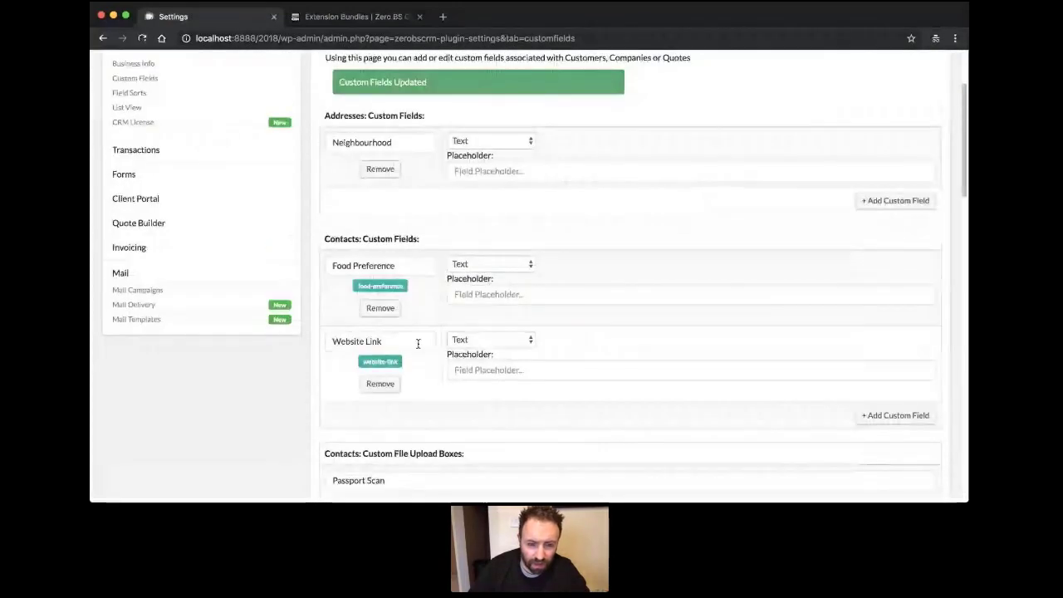
pyautogui.scroll(-3, 474, 346)
pyautogui.scroll(6, 223, 201)
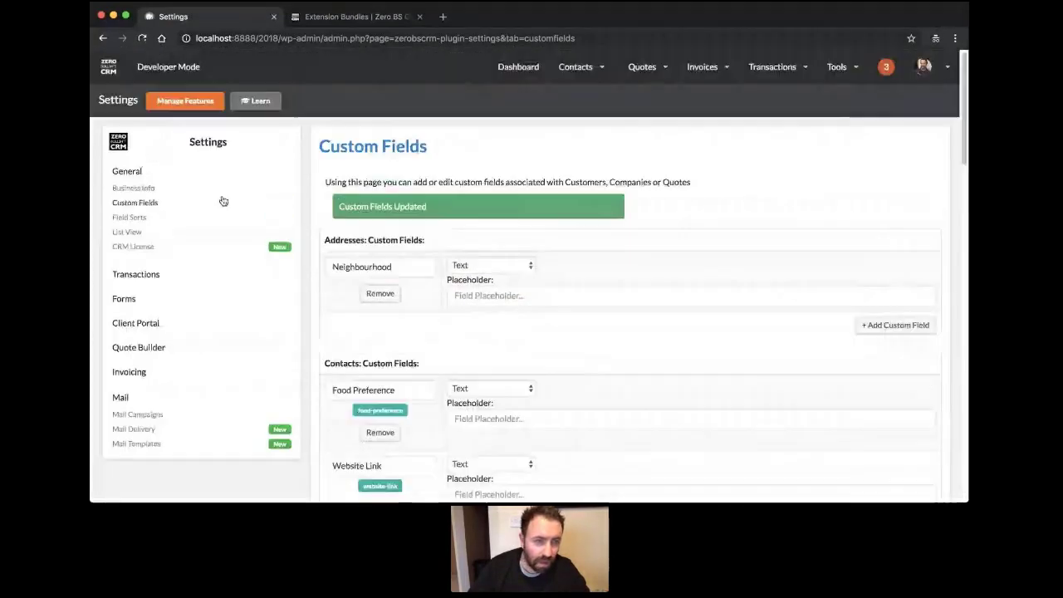
pyautogui.click(132, 218)
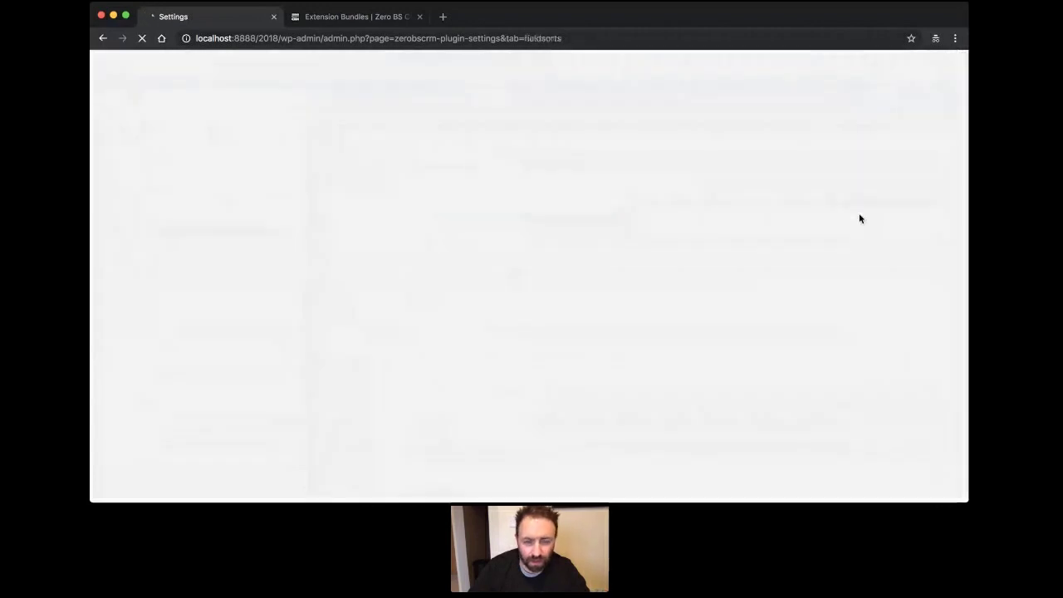
# Hide Work Telephone and Mobile Telephone on contact records.
pyautogui.scroll(-5, 686, 220)
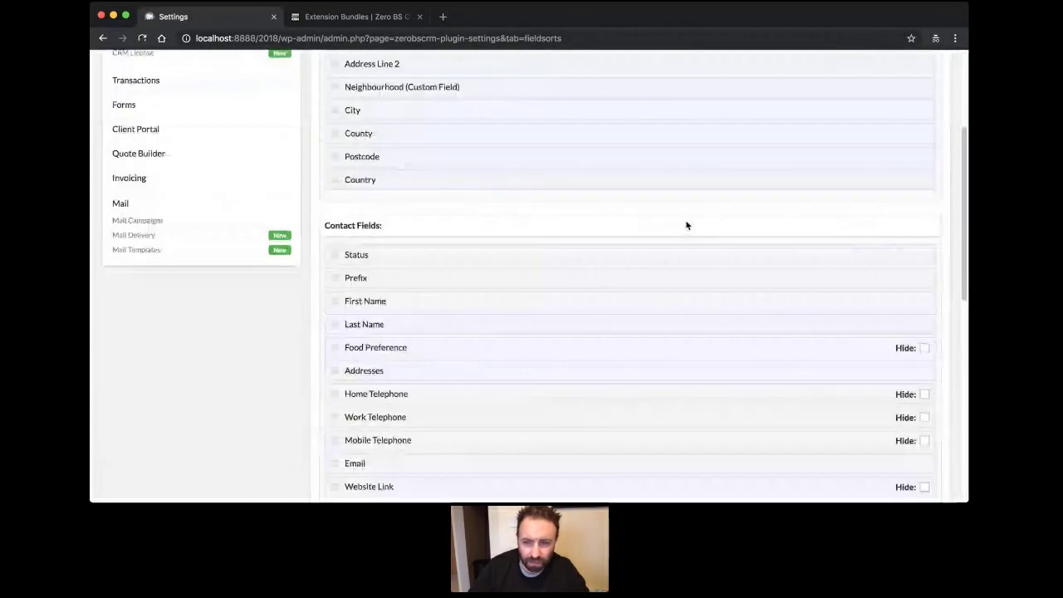
pyautogui.scroll(-1, 686, 228)
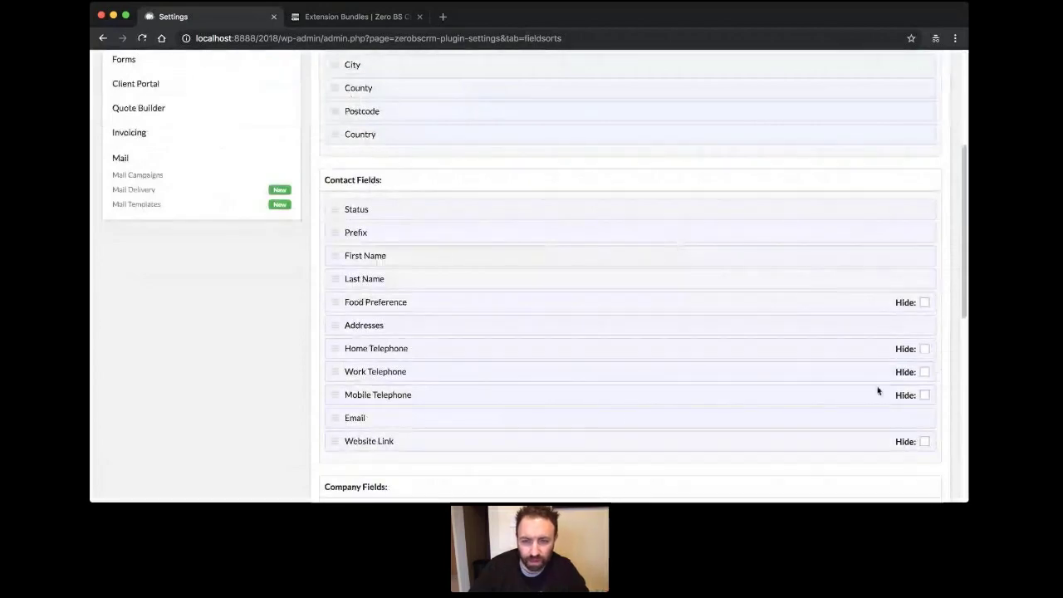
pyautogui.click(924, 372)
pyautogui.click(923, 395)
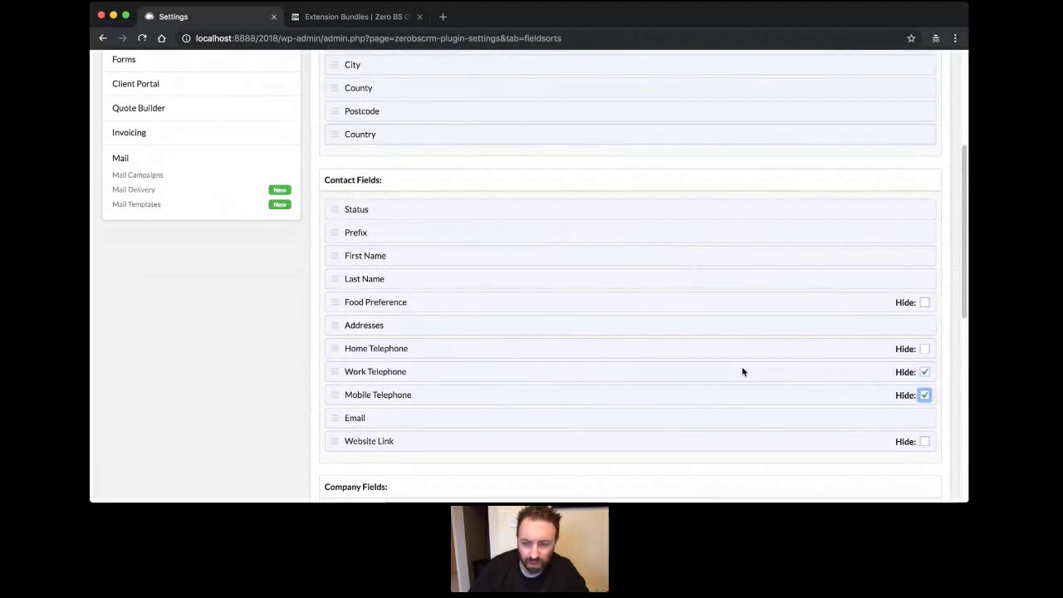
# Move Email under Status and Neighbourhood above Country, save, and reopen all contacts.
pyautogui.click(265, 357)
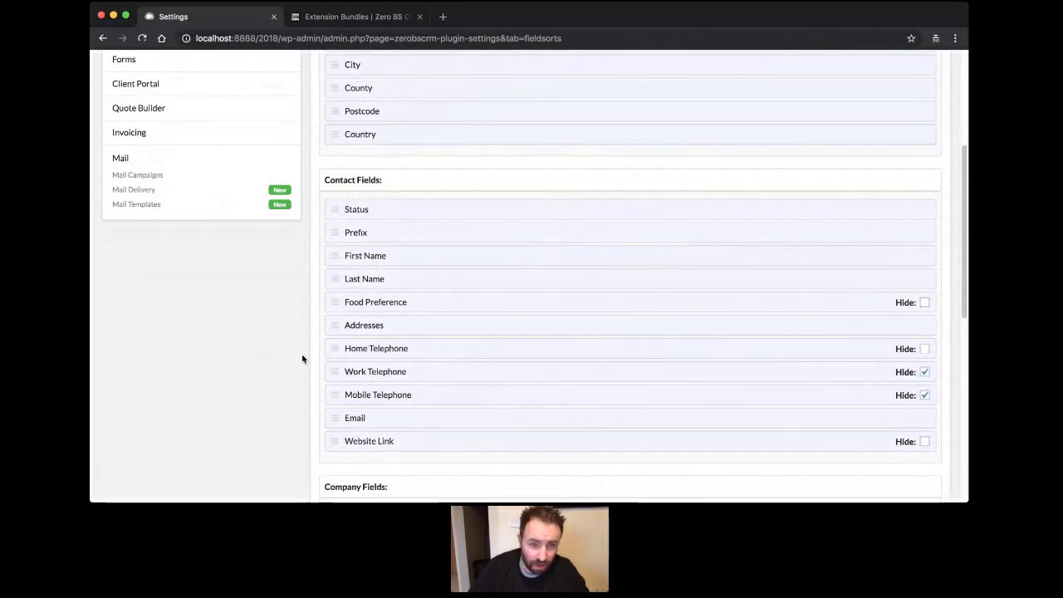
pyautogui.moveTo(334, 422); pyautogui.dragTo(334, 233)
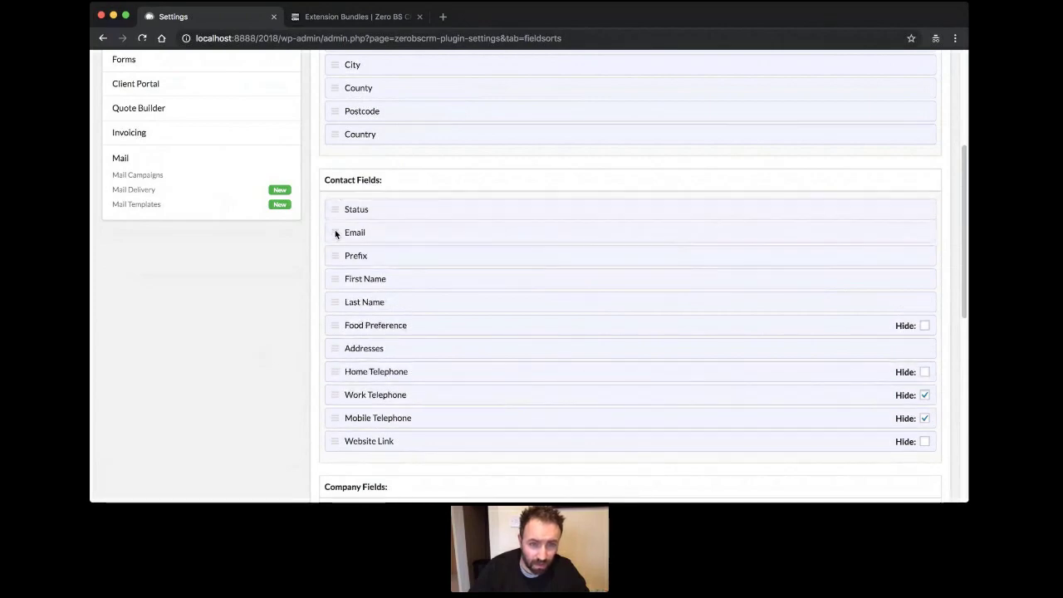
pyautogui.scroll(5, 259, 317)
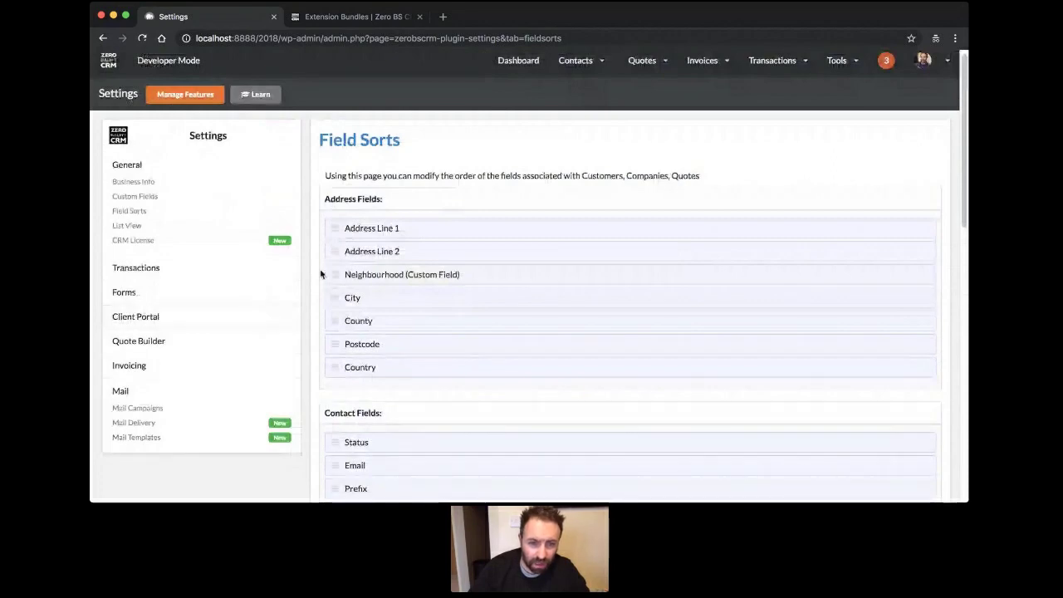
pyautogui.moveTo(332, 274); pyautogui.dragTo(334, 346)
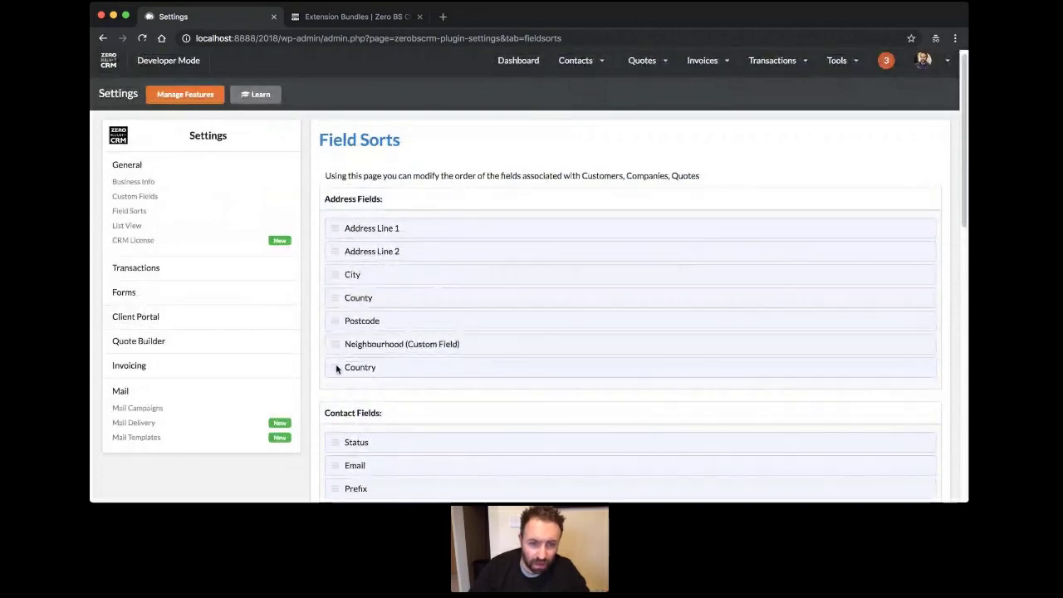
pyautogui.scroll(-10, 605, 301)
pyautogui.click(632, 382)
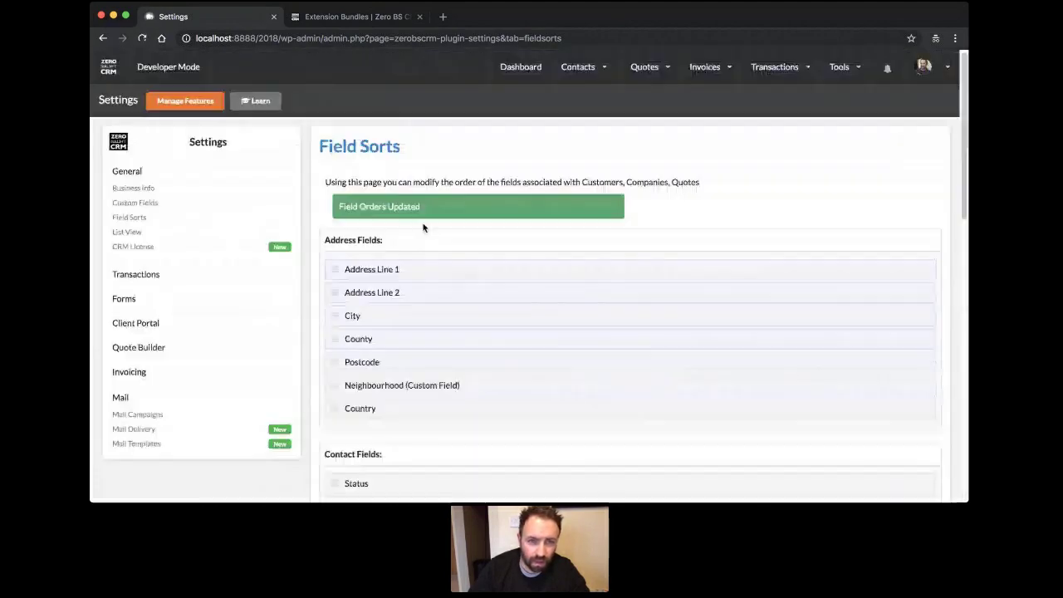
pyautogui.moveTo(576, 67)
pyautogui.click(586, 119)
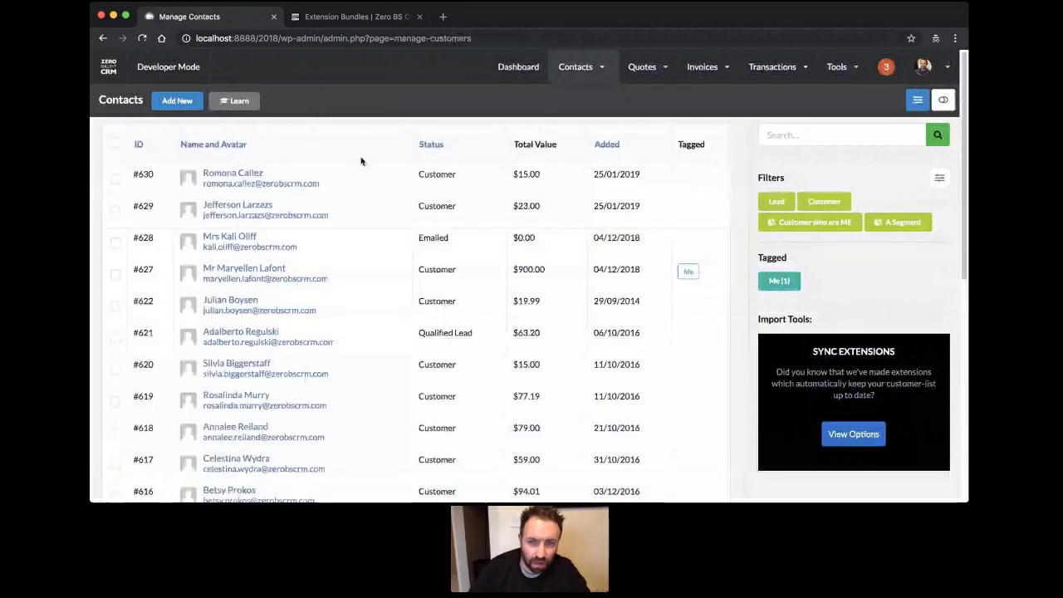
# Add an Edit column after Tagged to the contacts list and hide the filters sidebar.
pyautogui.click(916, 100)
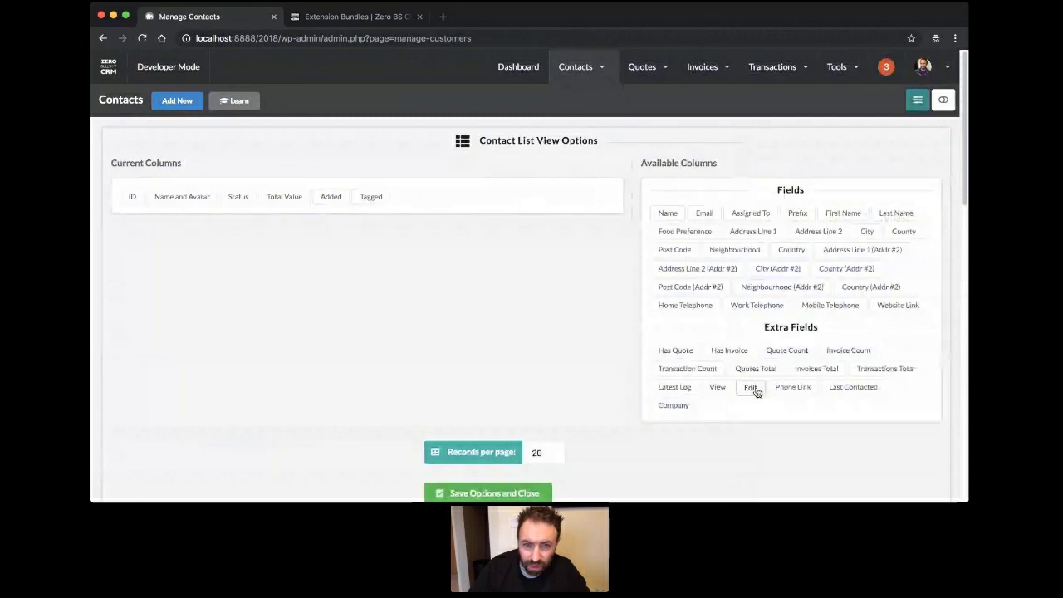
pyautogui.moveTo(755, 392); pyautogui.dragTo(417, 197)
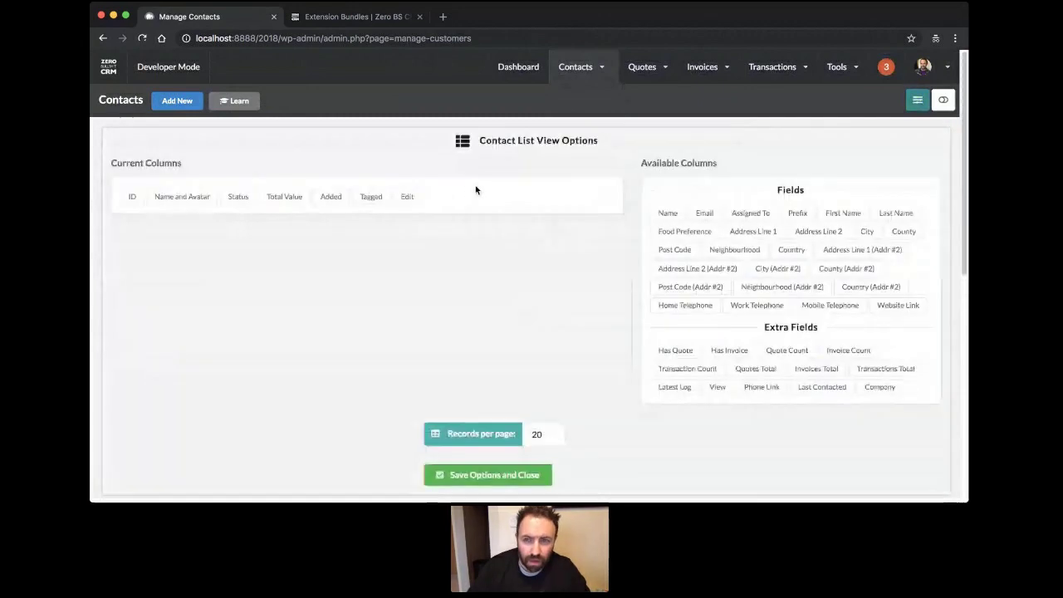
pyautogui.click(917, 102)
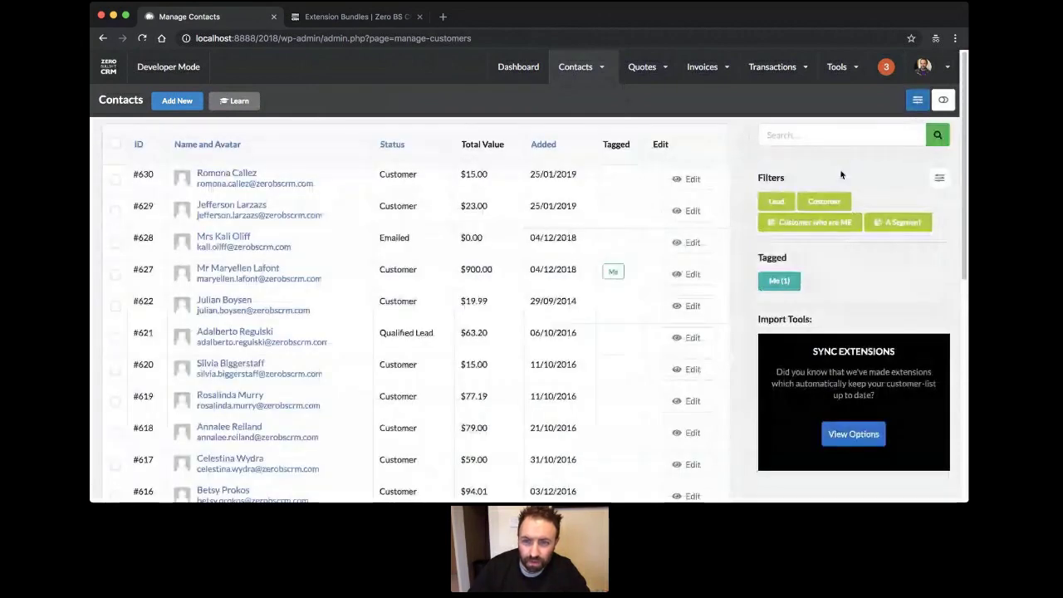
pyautogui.click(942, 100)
pyautogui.click(897, 179)
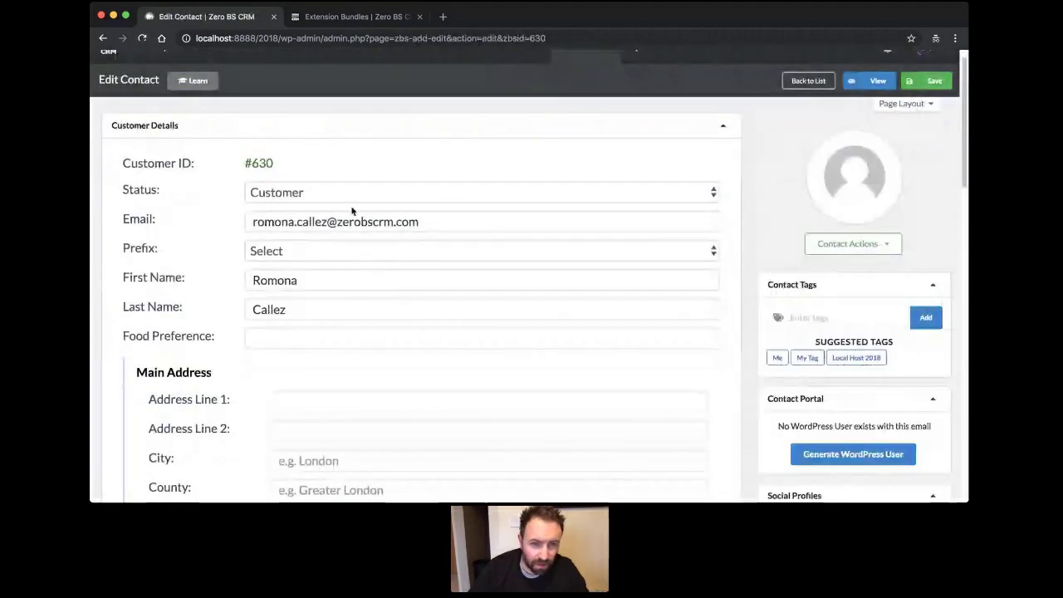
# Scroll through contact #630's Edit Contact page, checking Email under Status and Neighbourhood above Country.
pyautogui.click(318, 221)
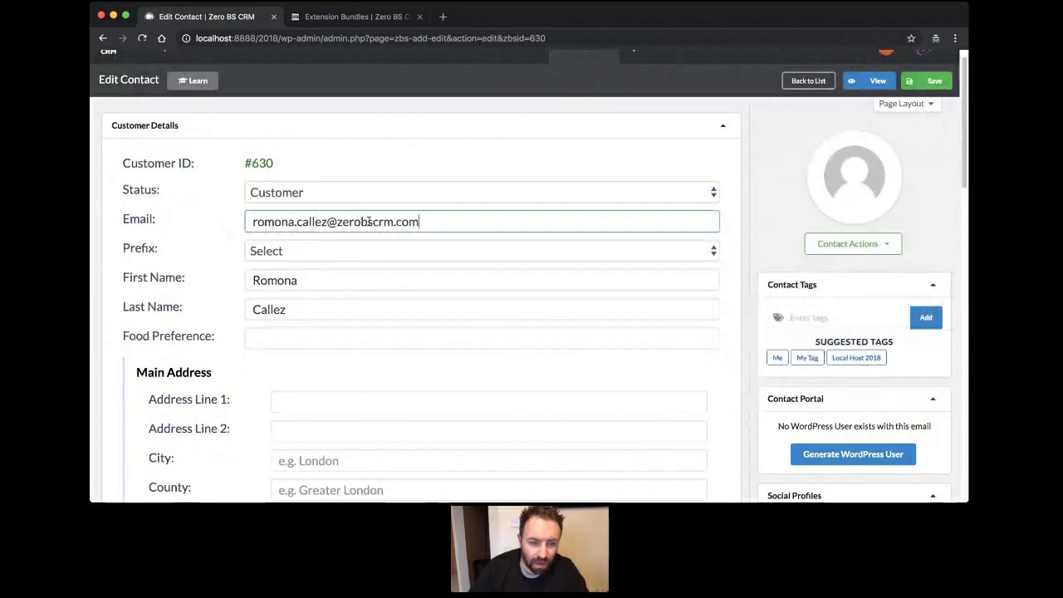
pyautogui.scroll(-3, 368, 220)
pyautogui.scroll(-3, 369, 221)
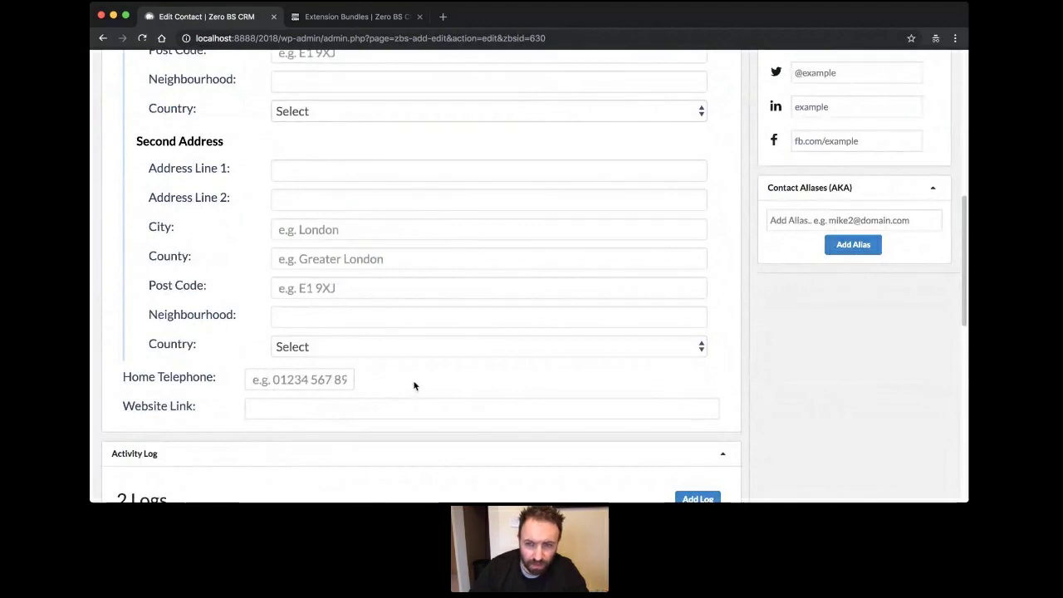
pyautogui.scroll(-4, 412, 383)
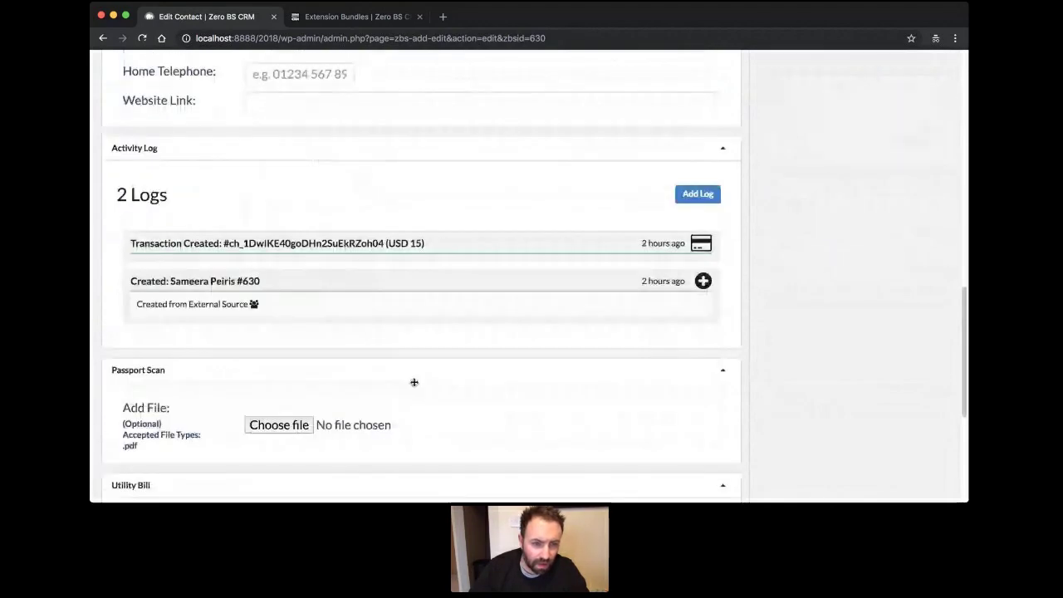
pyautogui.scroll(-3, 413, 382)
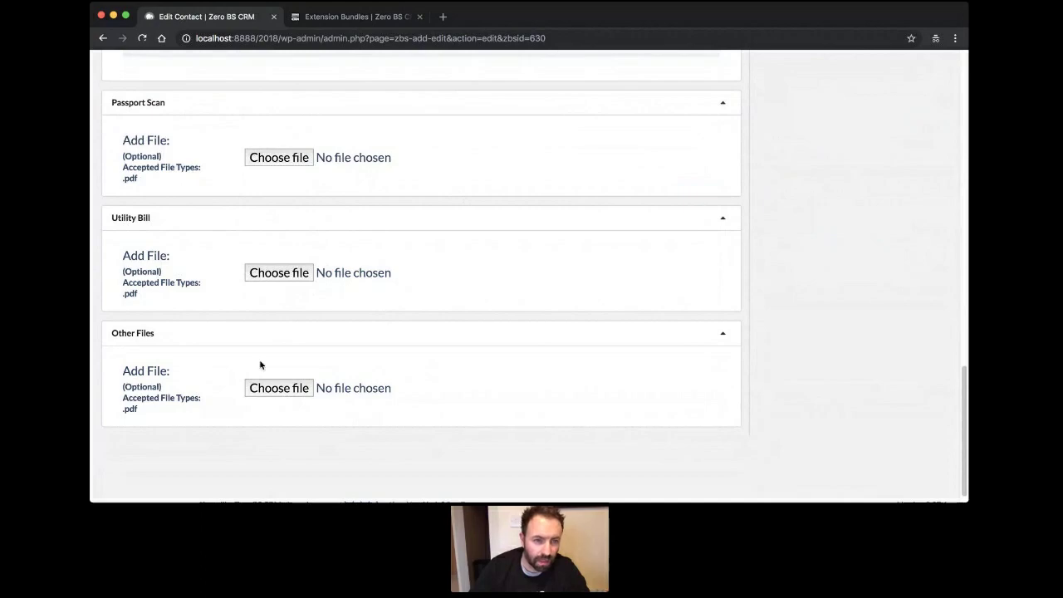
pyautogui.scroll(10, 600, 375)
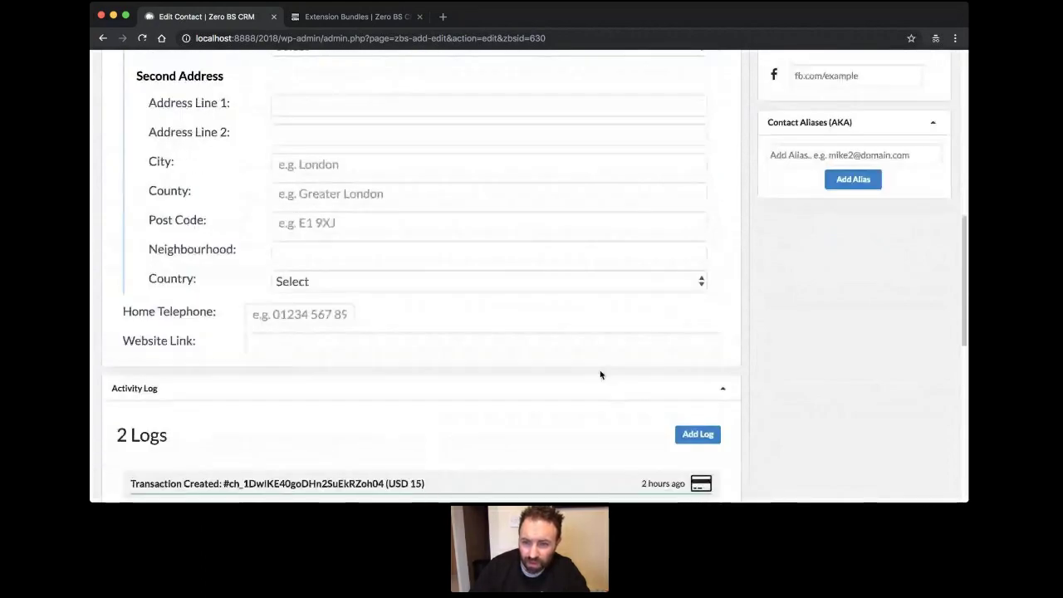
pyautogui.scroll(8, 599, 374)
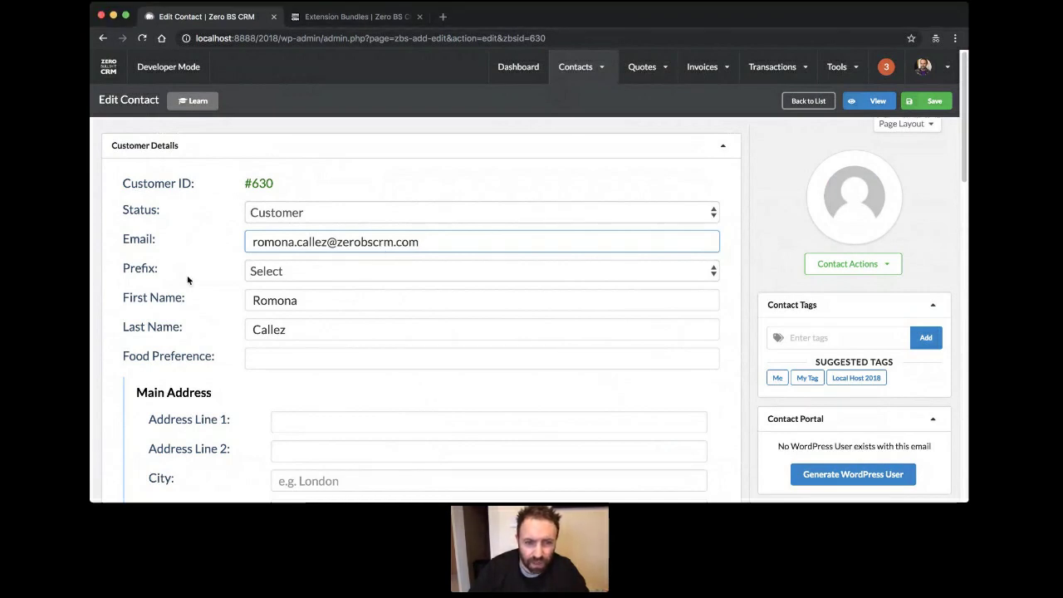
pyautogui.click(735, 185)
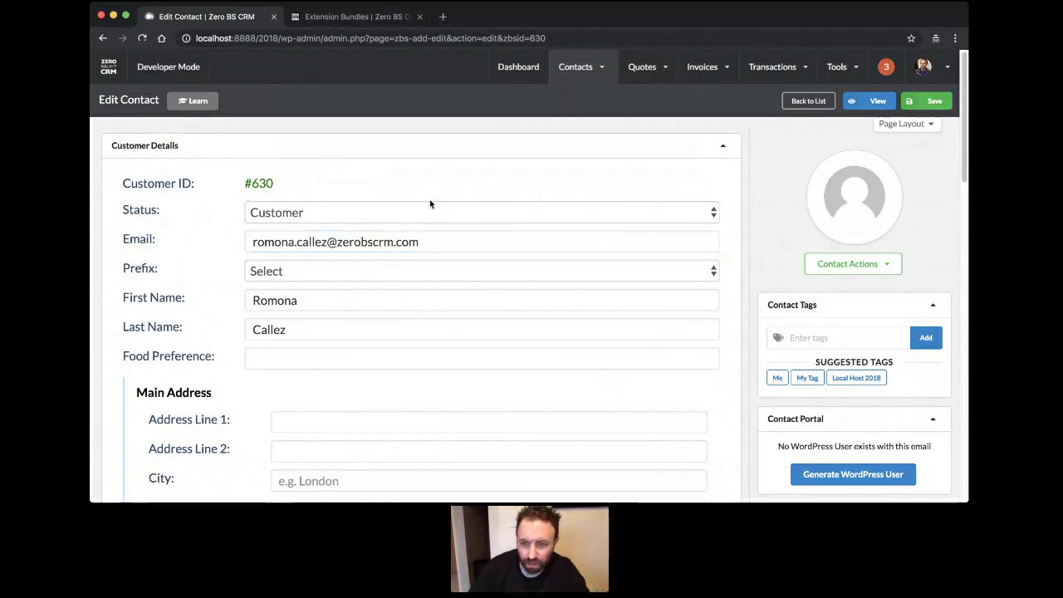
pyautogui.scroll(-2, 452, 208)
pyautogui.scroll(-5, 453, 209)
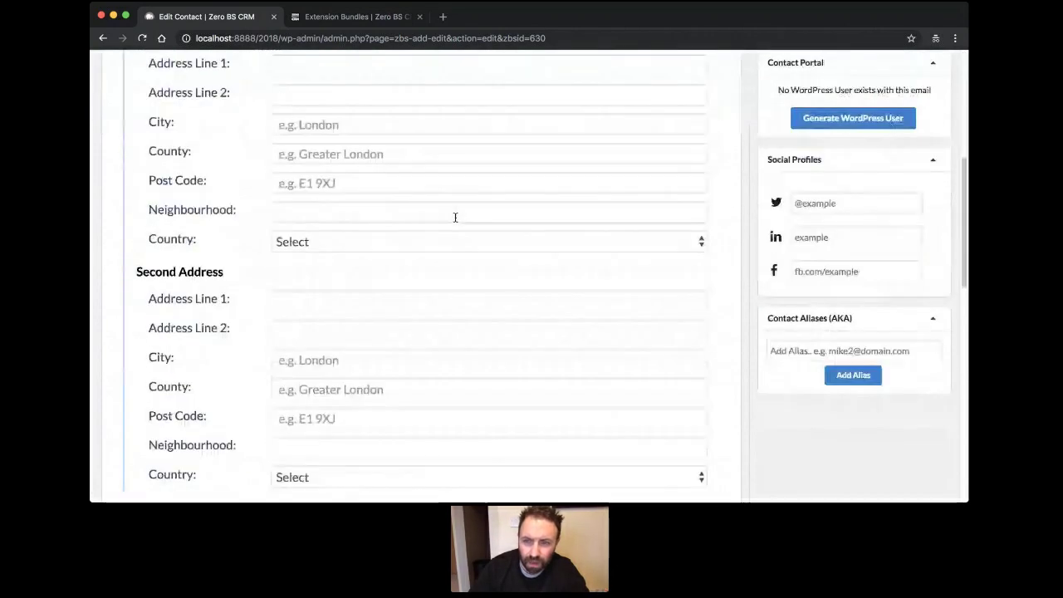
pyautogui.scroll(5, 455, 218)
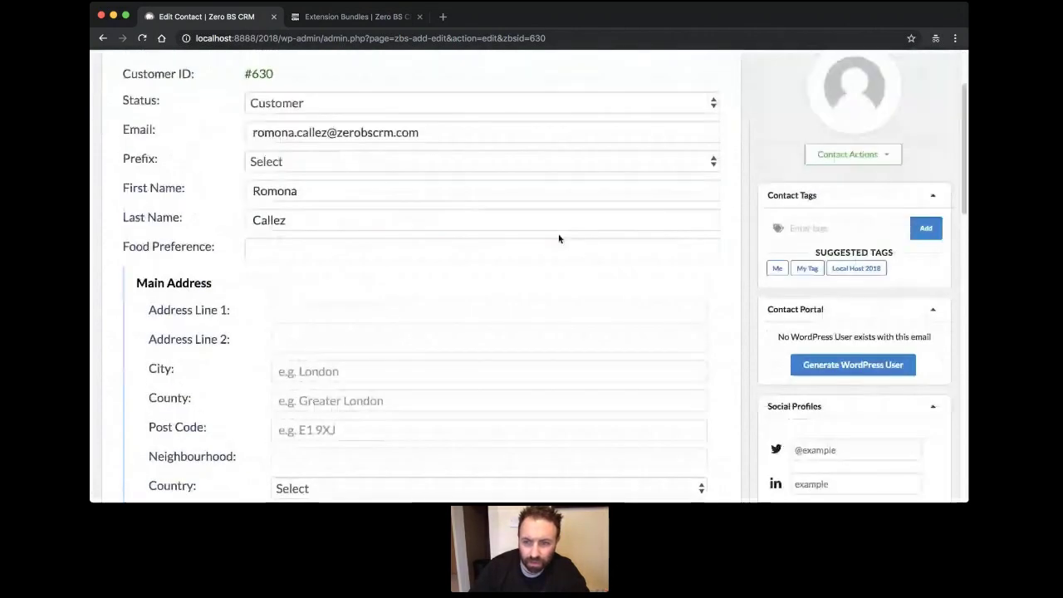
# Fill in contact #630's Twitter, LinkedIn and Facebook profile fields and save the contact.
pyautogui.scroll(-5, 559, 239)
pyautogui.click(860, 221)
pyautogui.scroll(5, 673, 238)
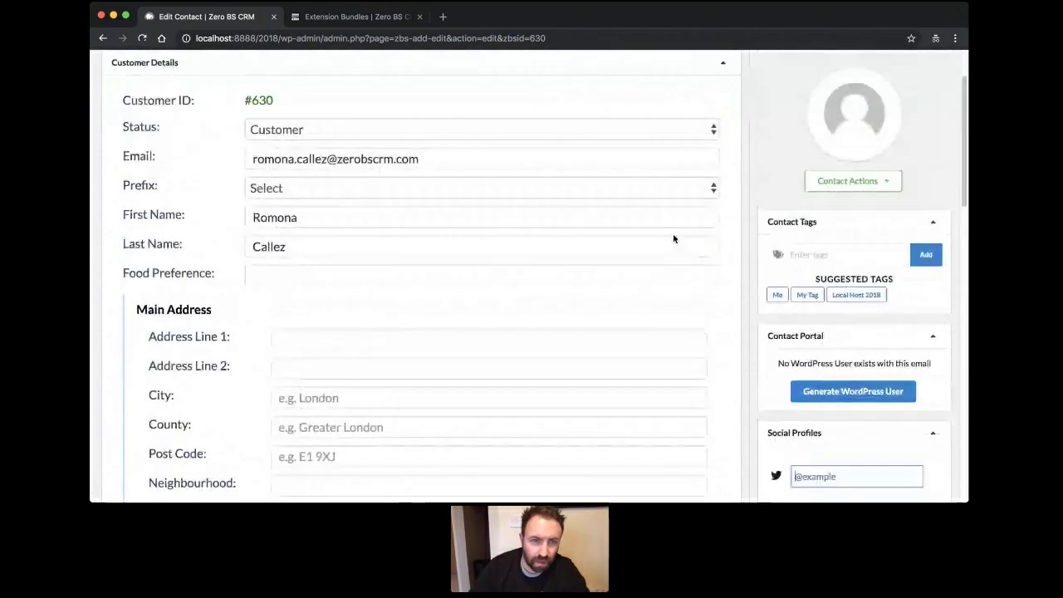
pyautogui.scroll(-5, 673, 239)
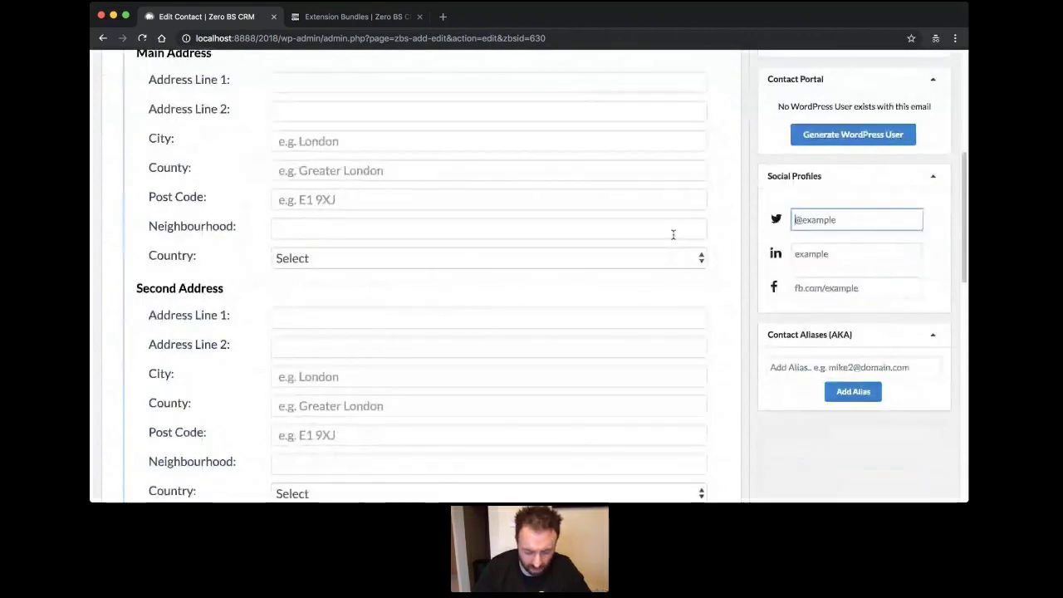
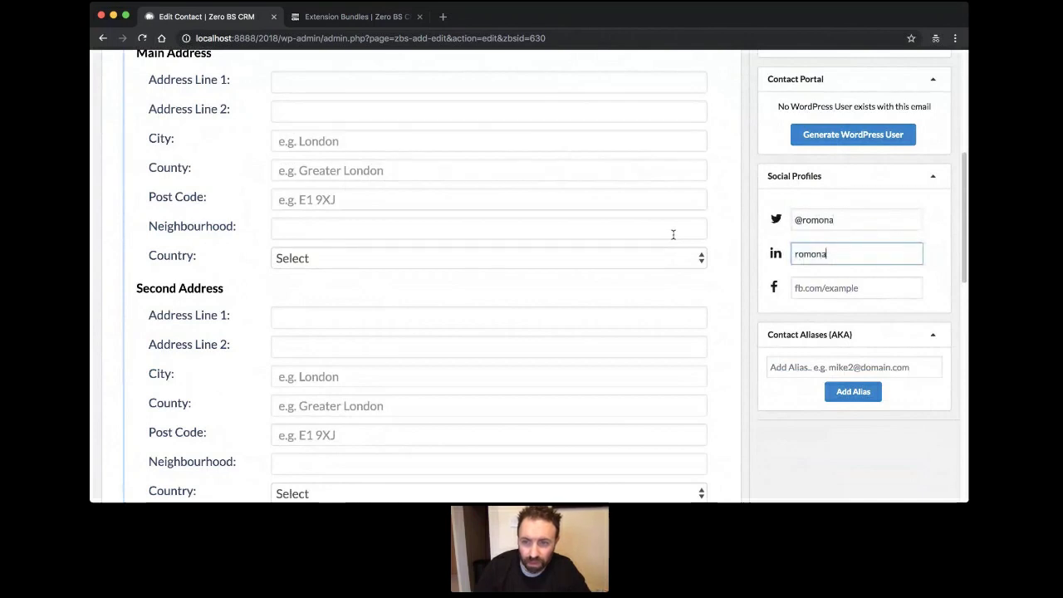
pyautogui.press('Tab')
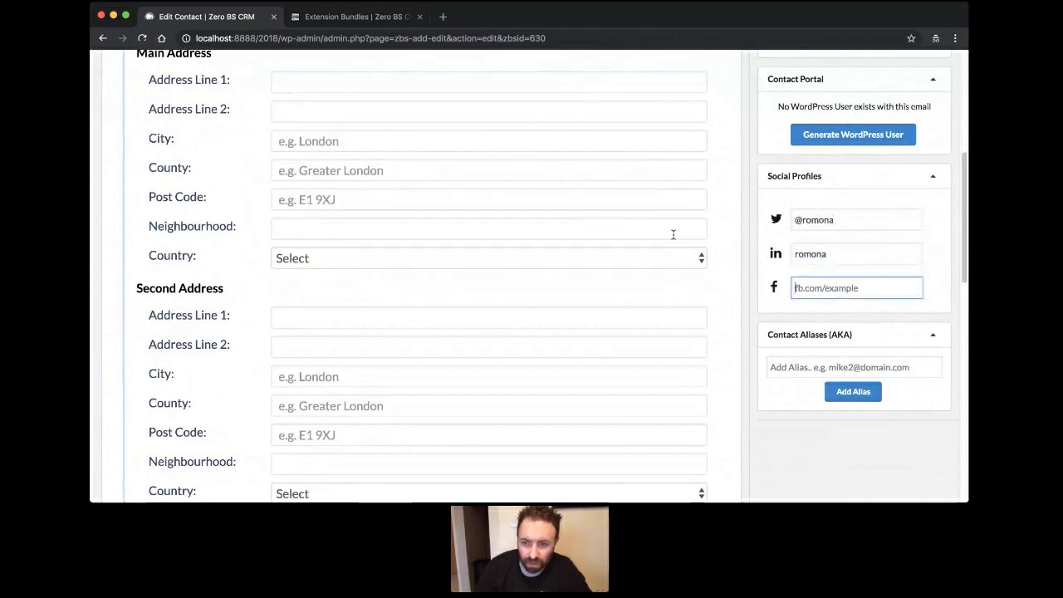
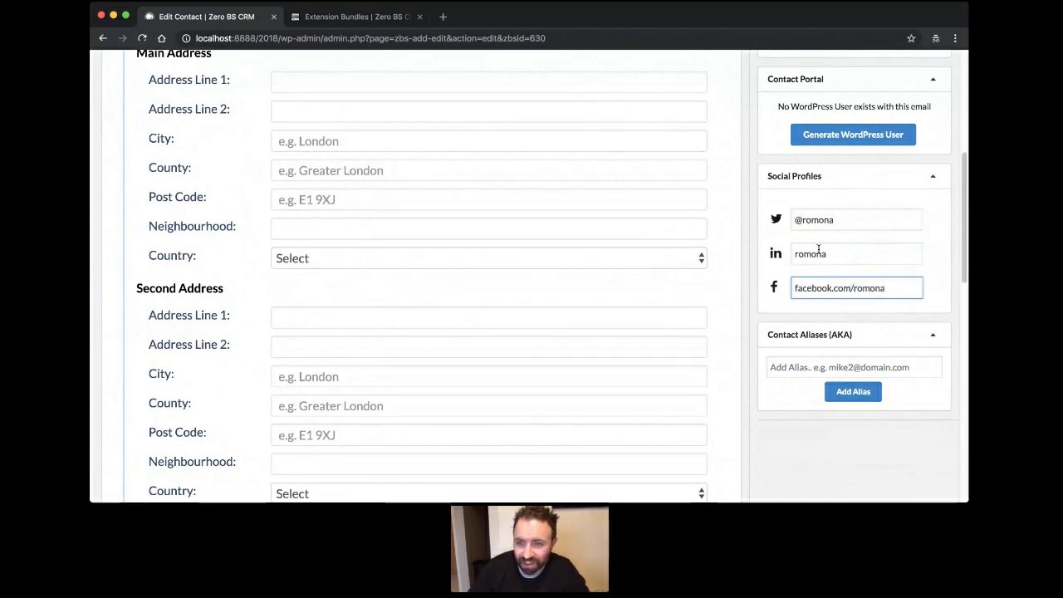
pyautogui.scroll(5, 818, 249)
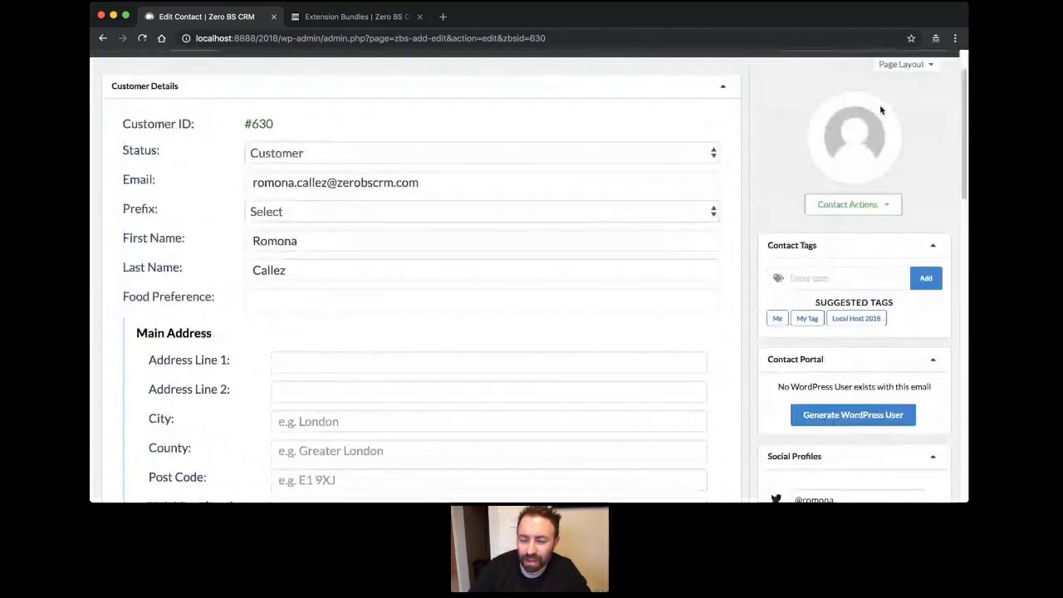
pyautogui.scroll(2, 880, 110)
pyautogui.press('Return')
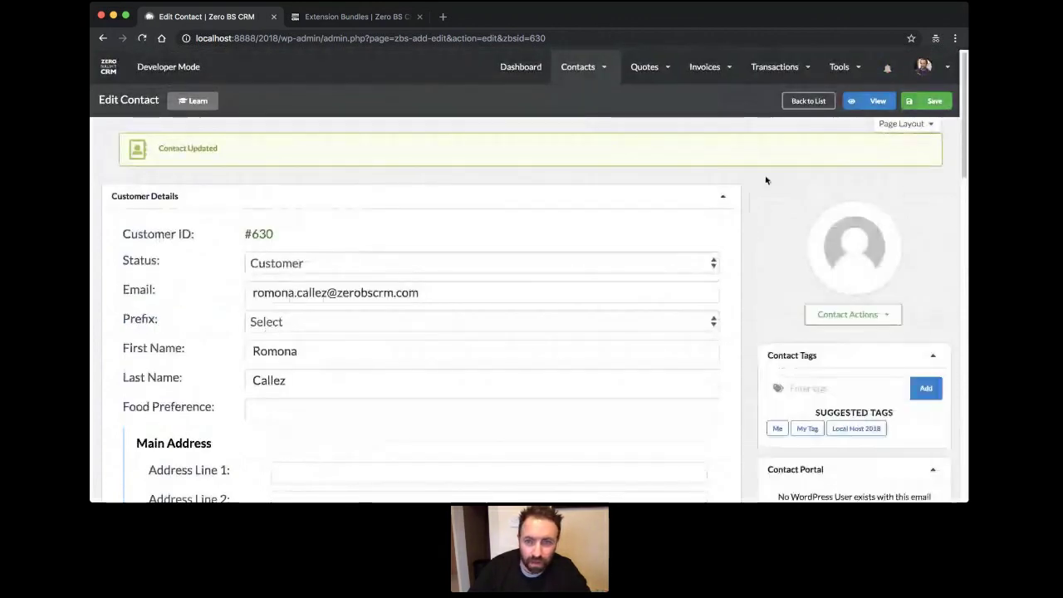
pyautogui.click(925, 67)
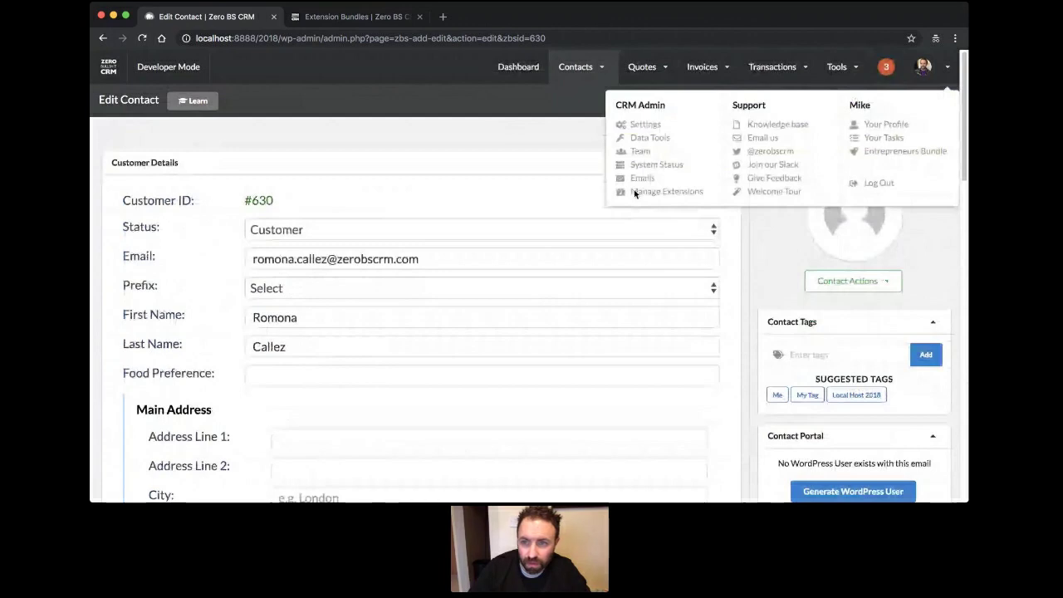
# Open the contact's view page and browse its Social, Customer Vitals and custom field tabs.
pyautogui.click(883, 103)
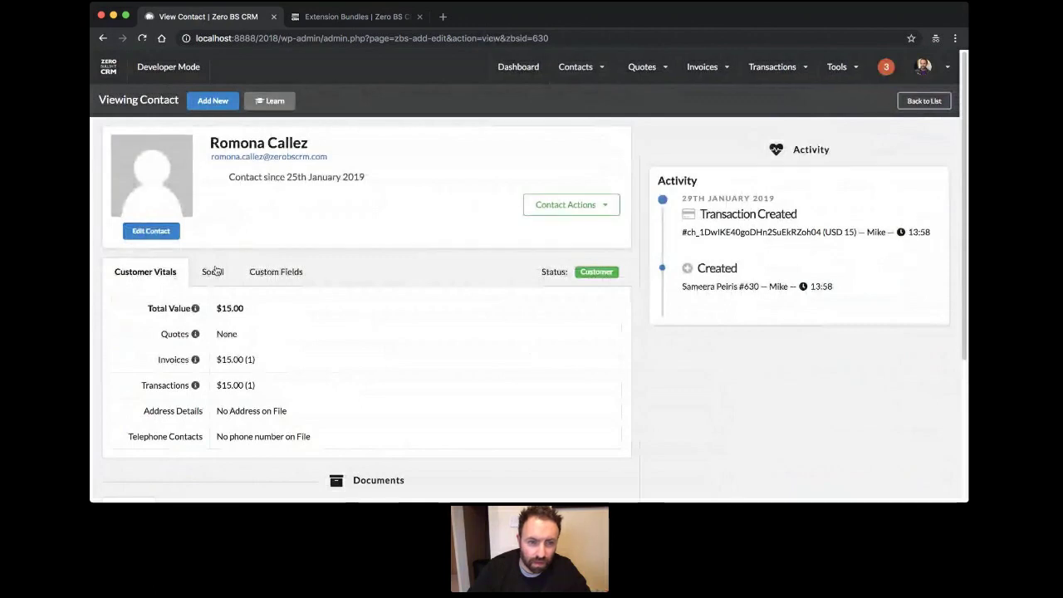
pyautogui.click(215, 271)
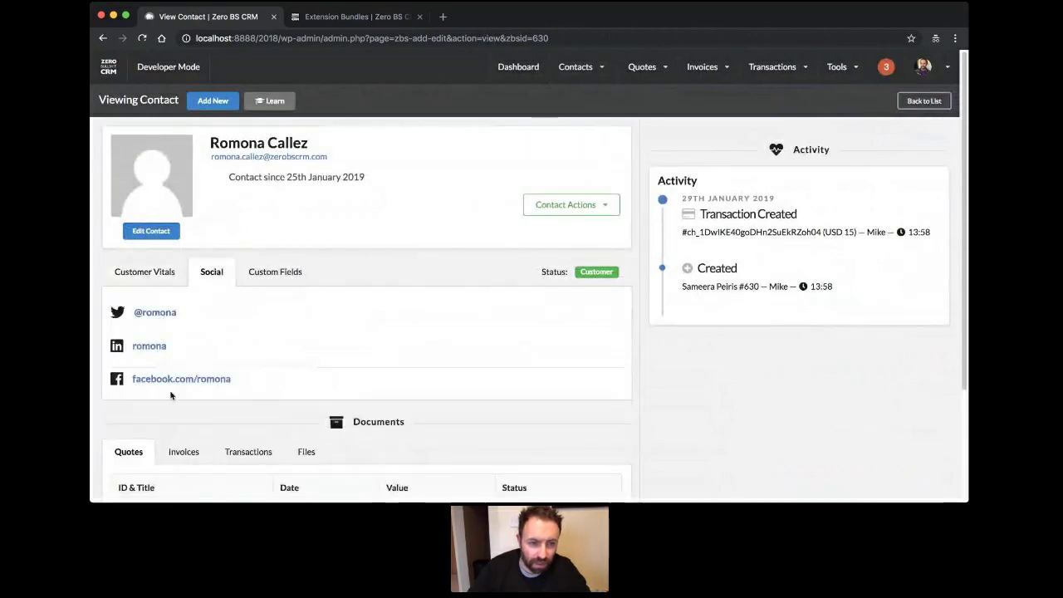
pyautogui.click(137, 271)
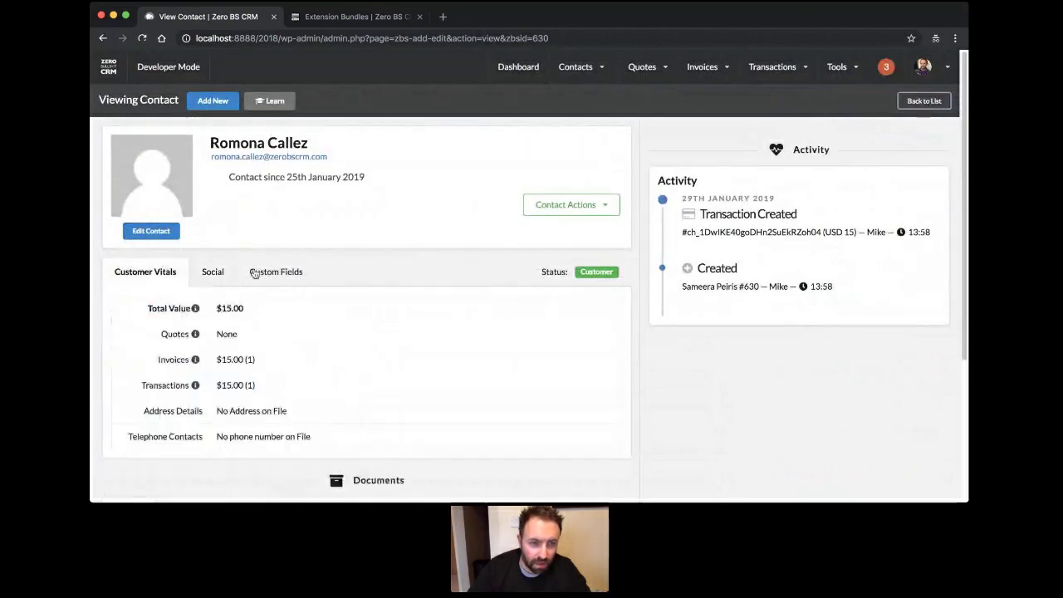
pyautogui.click(255, 273)
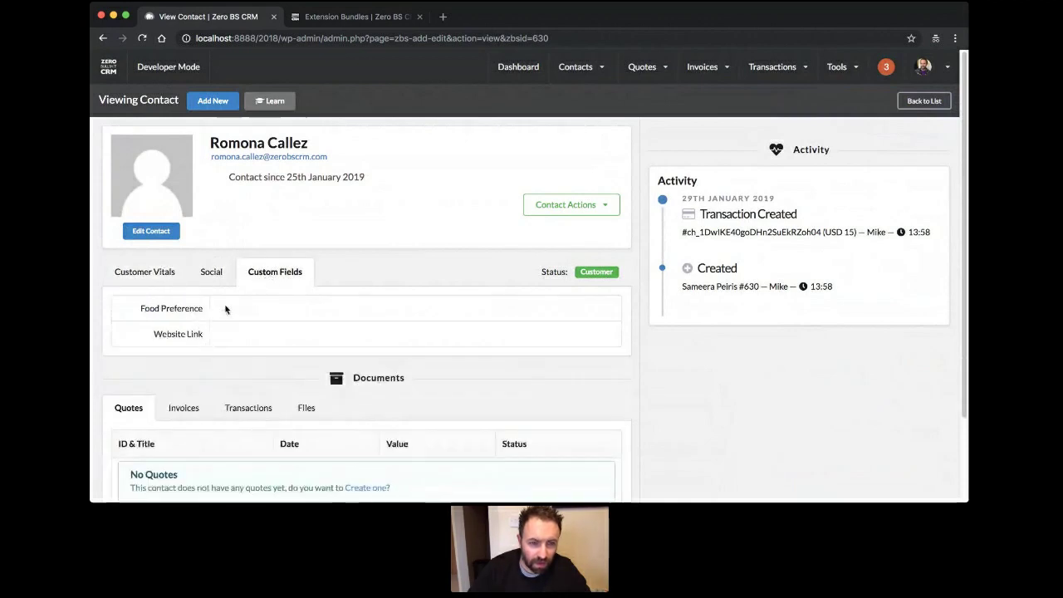
pyautogui.click(147, 281)
pyautogui.click(214, 282)
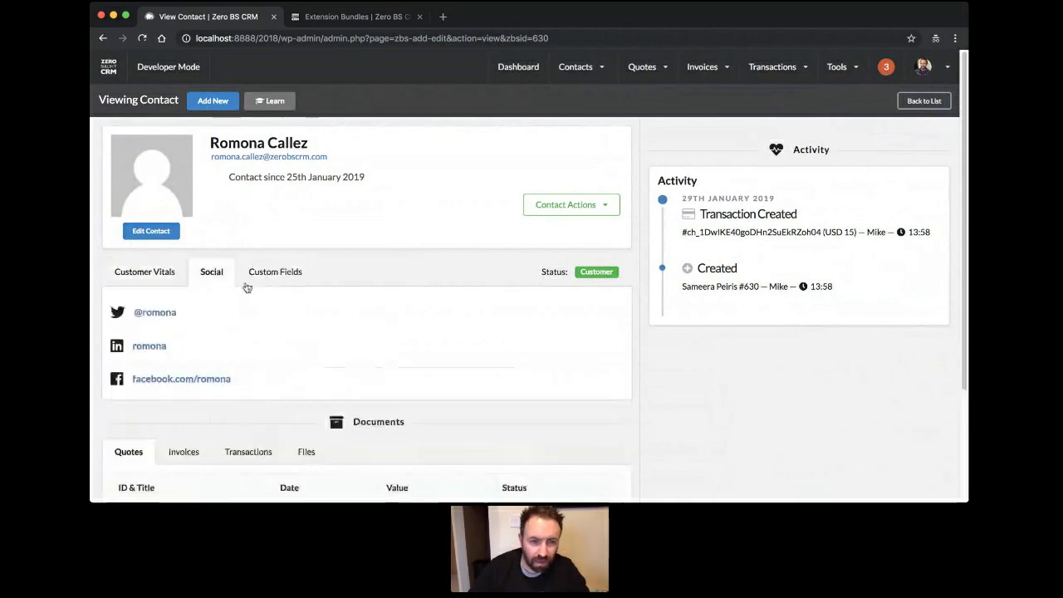
pyautogui.click(149, 275)
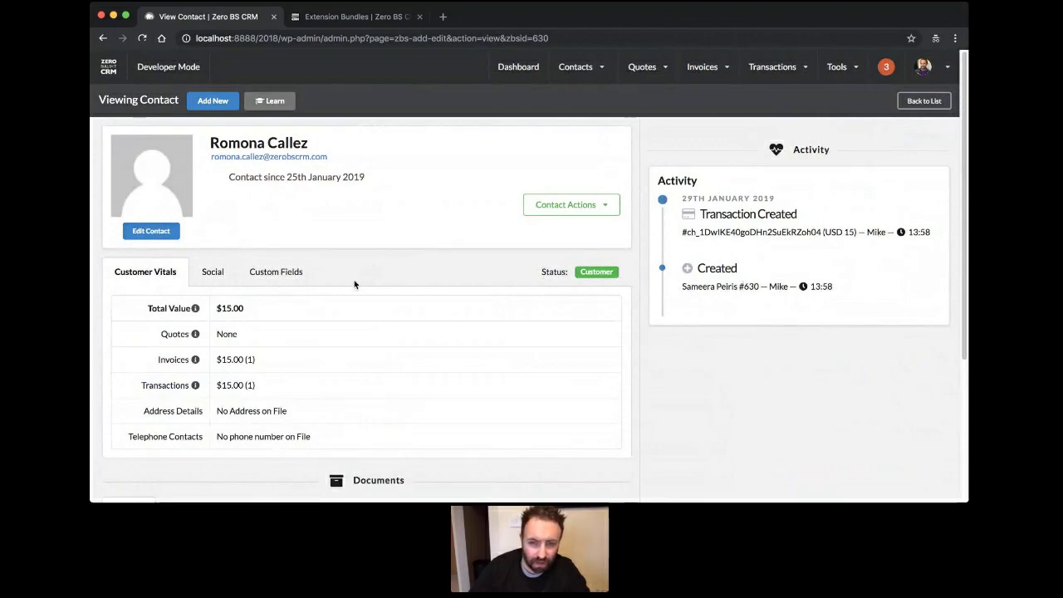
# Scroll through the contact page showing the $15.00 total value, then return to the contacts list.
pyautogui.scroll(-5, 355, 291)
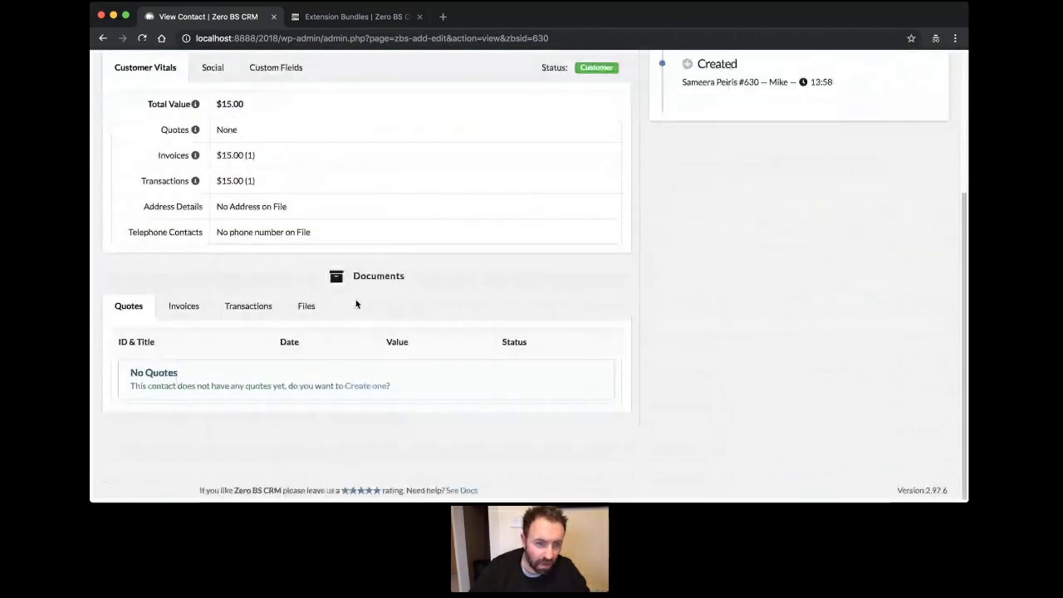
pyautogui.scroll(5, 355, 304)
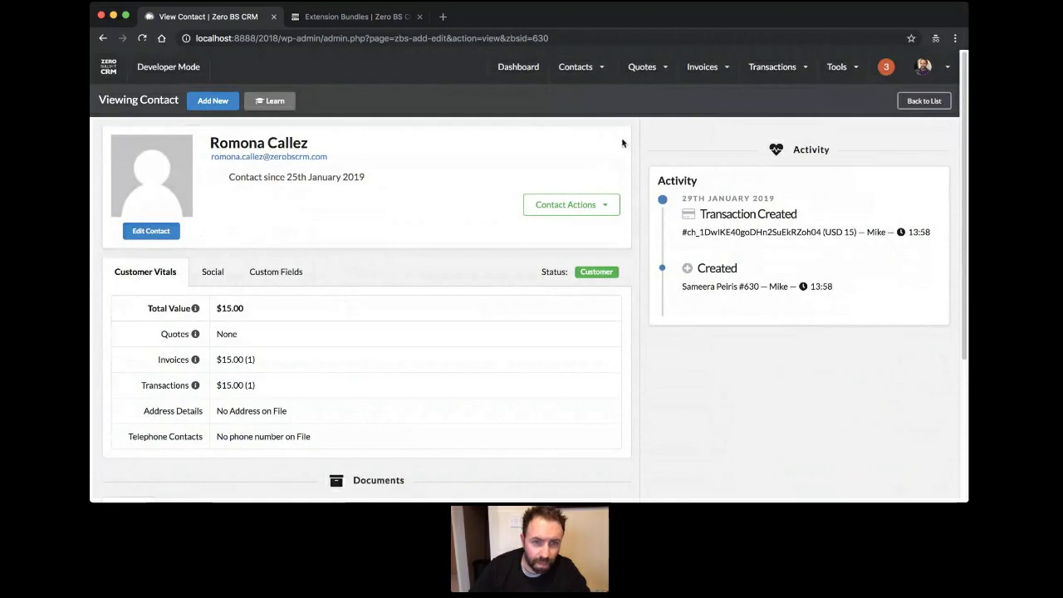
pyautogui.click(910, 108)
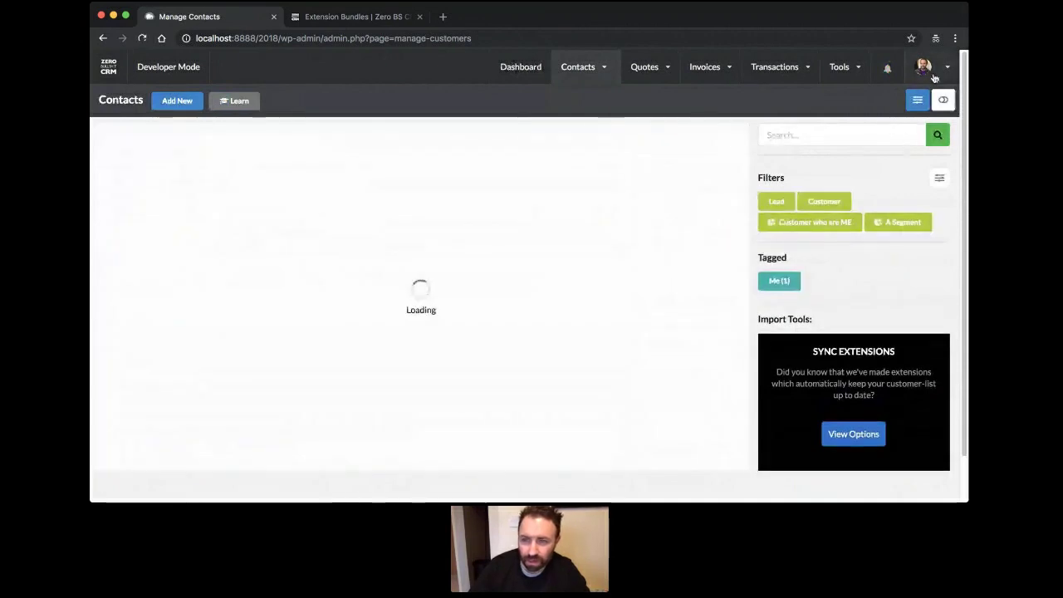
# Go to Settings from the avatar menu and tick B2B Mode in the general settings.
pyautogui.click(924, 68)
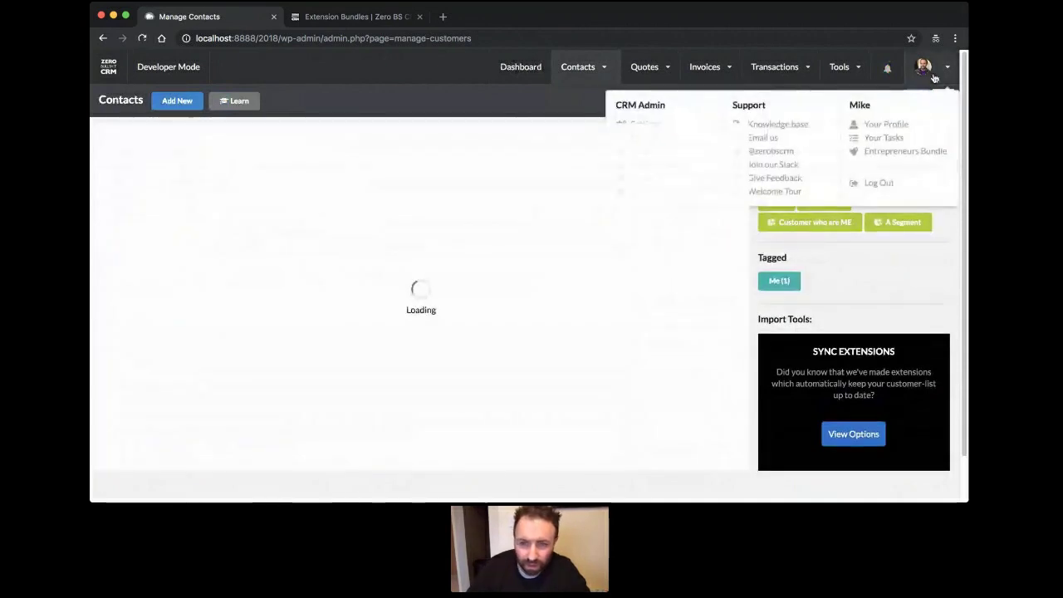
pyautogui.moveTo(932, 68)
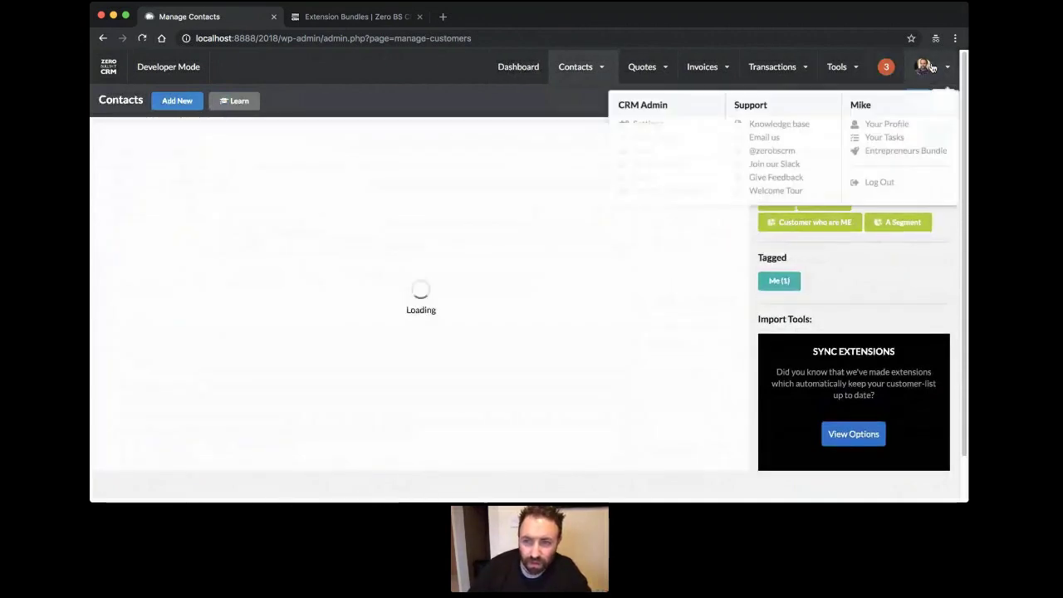
pyautogui.click(638, 124)
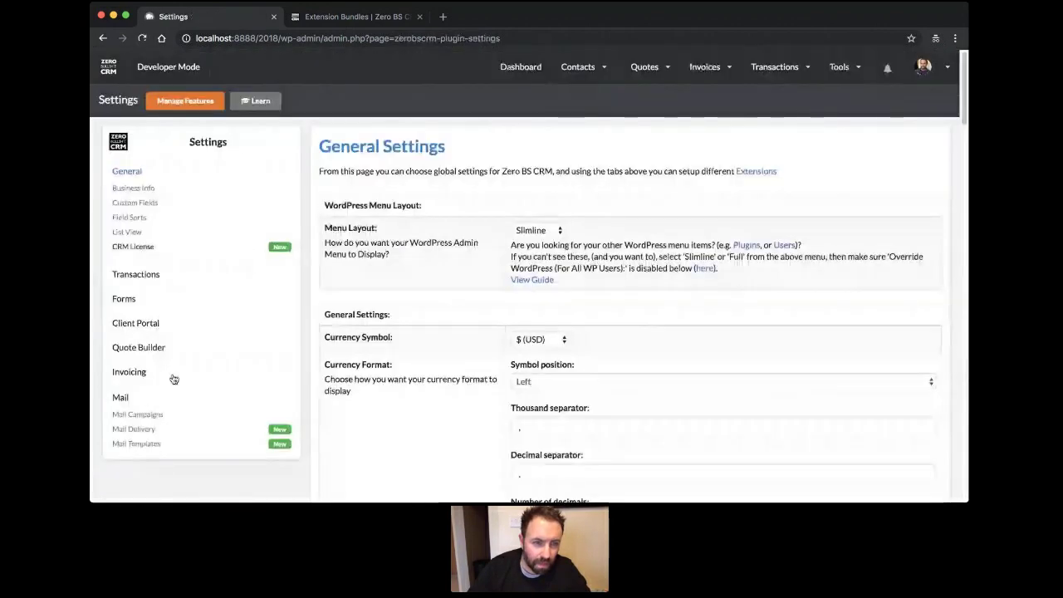
pyautogui.scroll(-2, 430, 288)
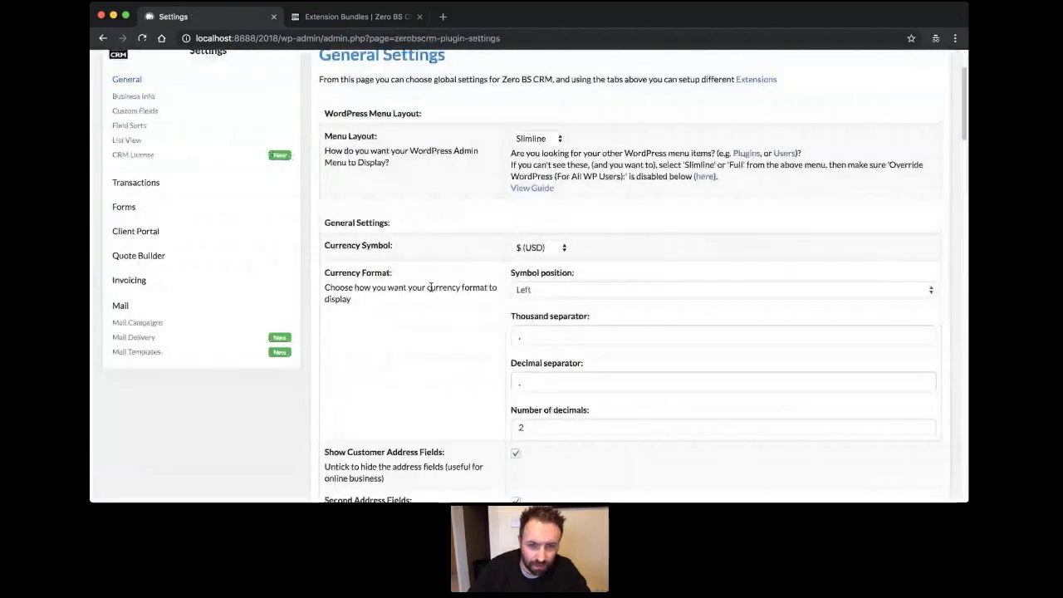
pyautogui.scroll(-2, 430, 287)
pyautogui.scroll(-5, 430, 287)
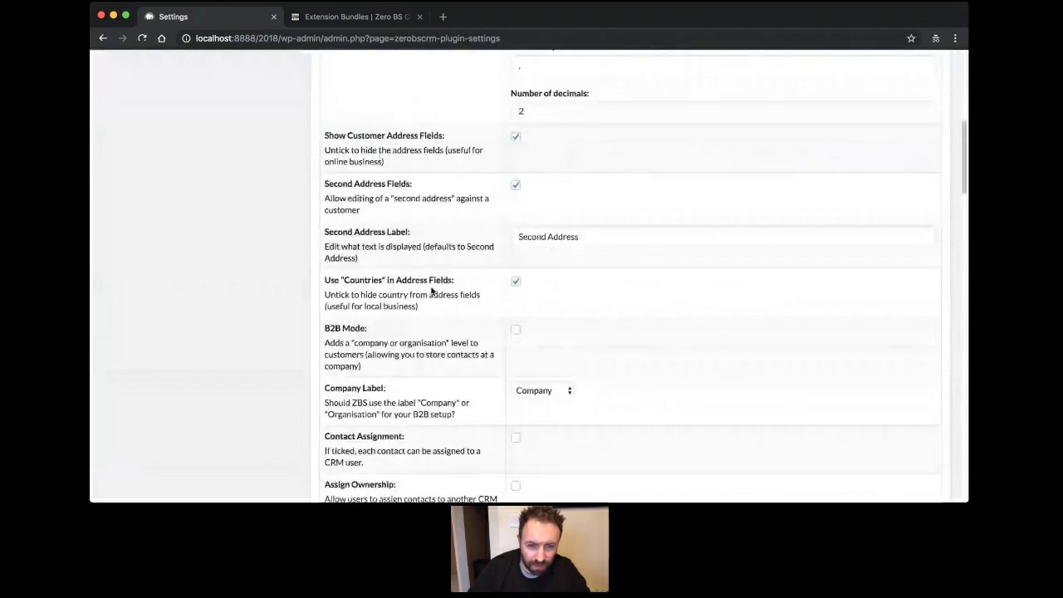
pyautogui.click(515, 329)
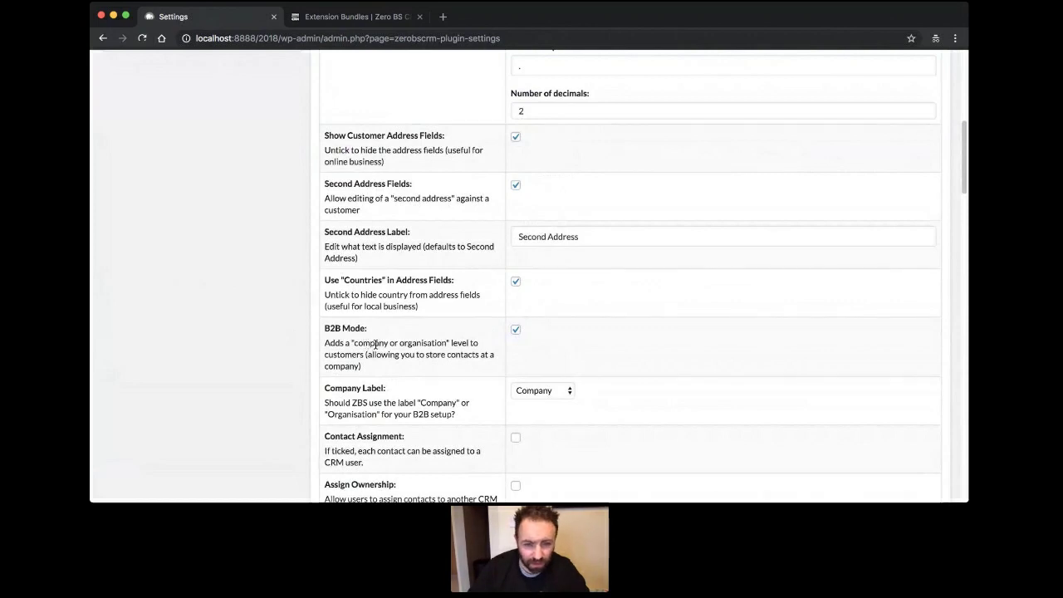
pyautogui.scroll(-5, 294, 325)
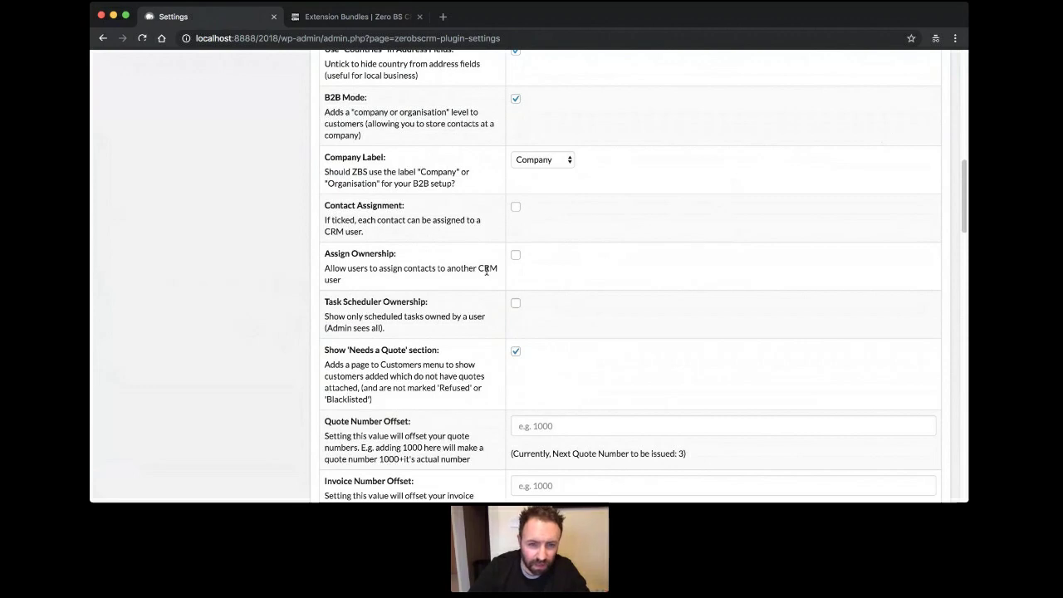
# Keep the Click 2 Call link type as Skype Call (callto:) after trying Click to Call (tel:).
pyautogui.scroll(-1, 487, 270)
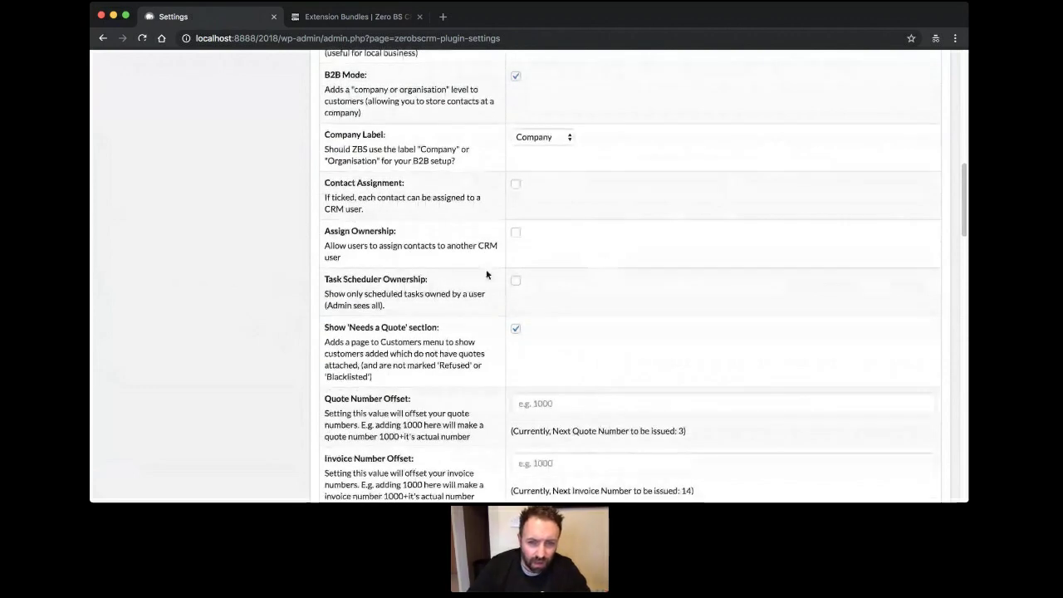
pyautogui.scroll(-3, 487, 274)
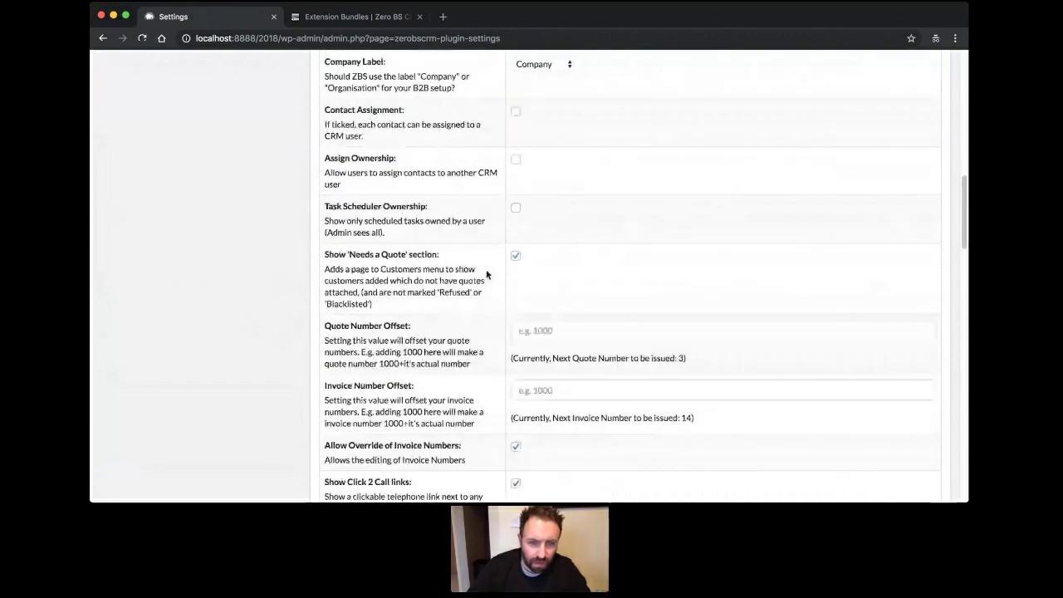
pyautogui.scroll(-8, 487, 274)
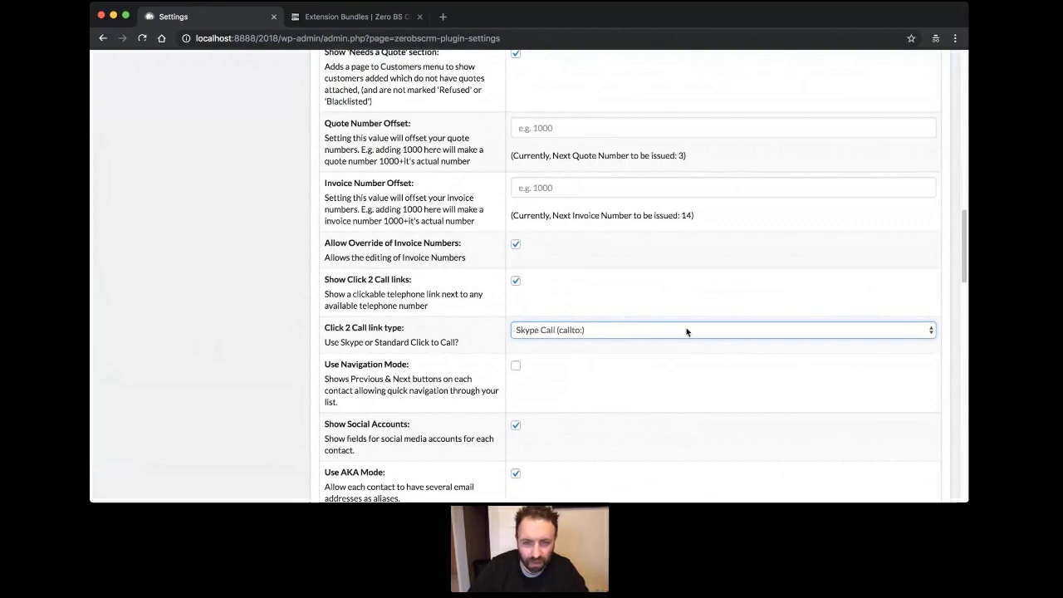
pyautogui.press('Down')
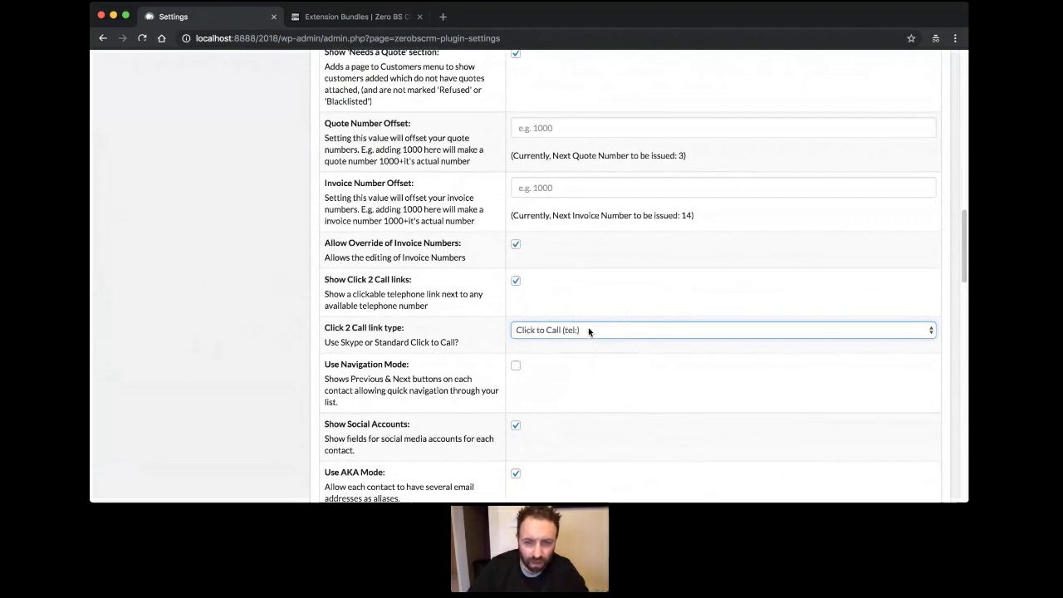
pyautogui.press('Up')
pyautogui.click(273, 327)
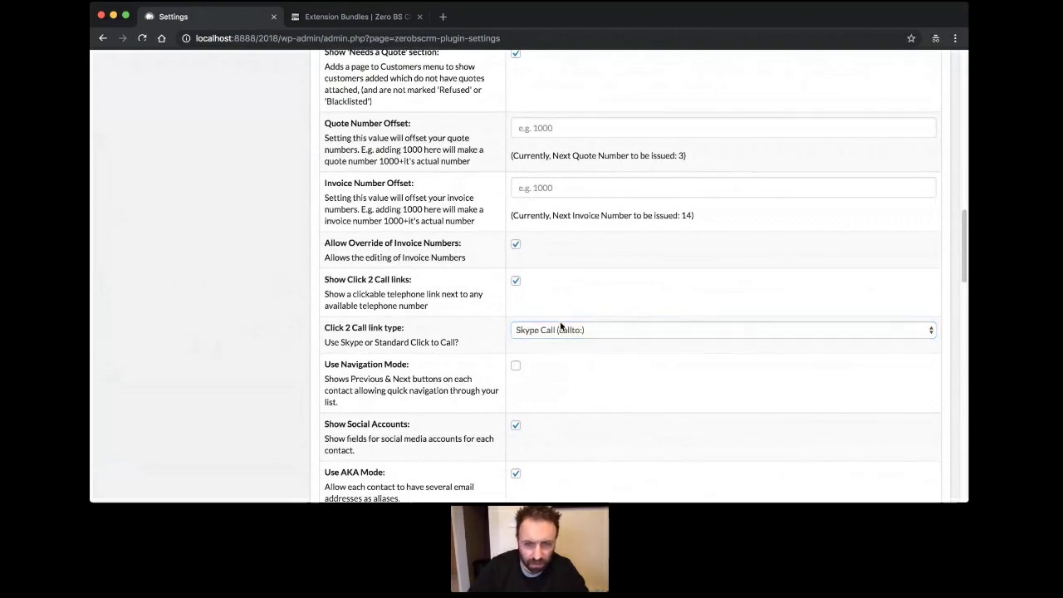
# Tick Use Navigation Mode for contacts.
pyautogui.scroll(-3, 279, 348)
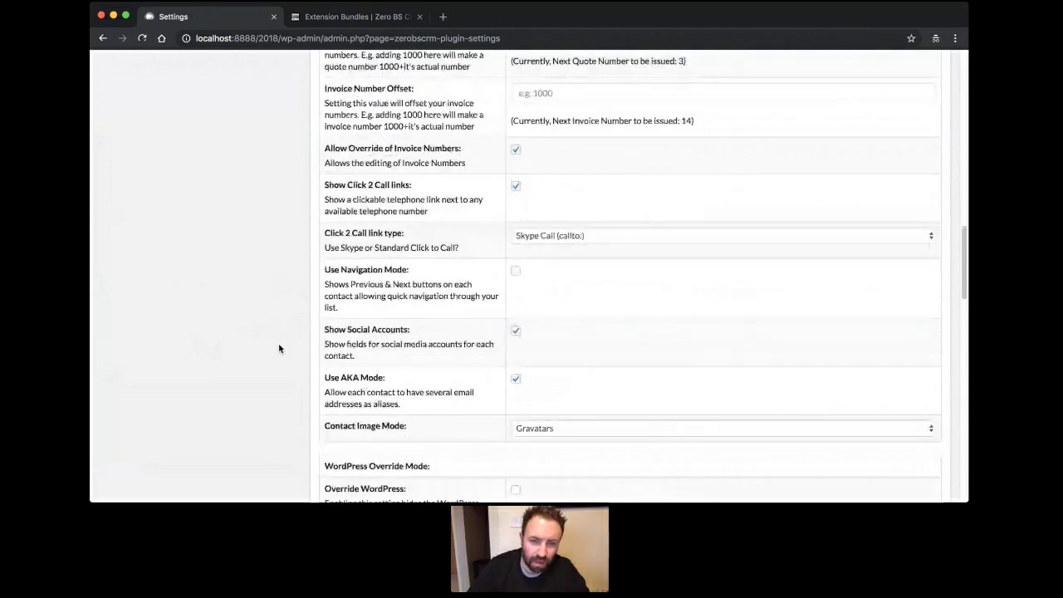
pyautogui.scroll(-1, 279, 349)
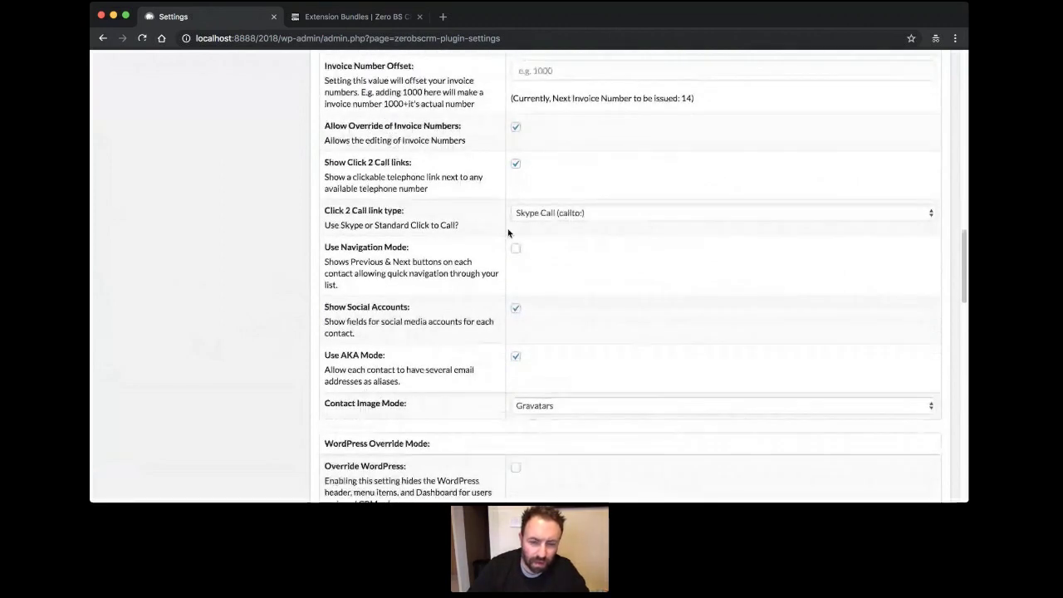
pyautogui.click(515, 248)
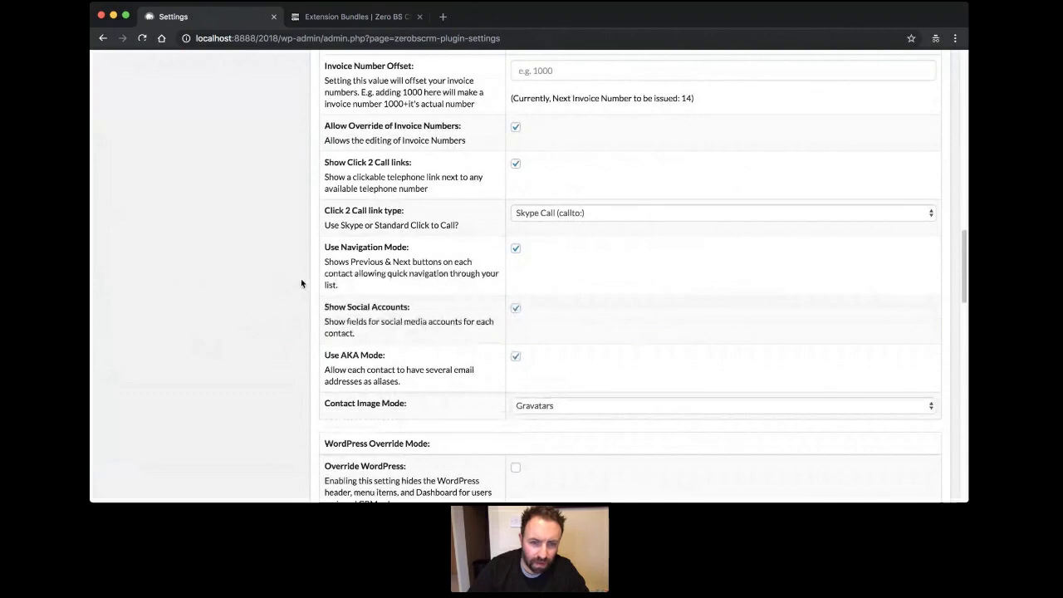
pyautogui.scroll(-4, 302, 284)
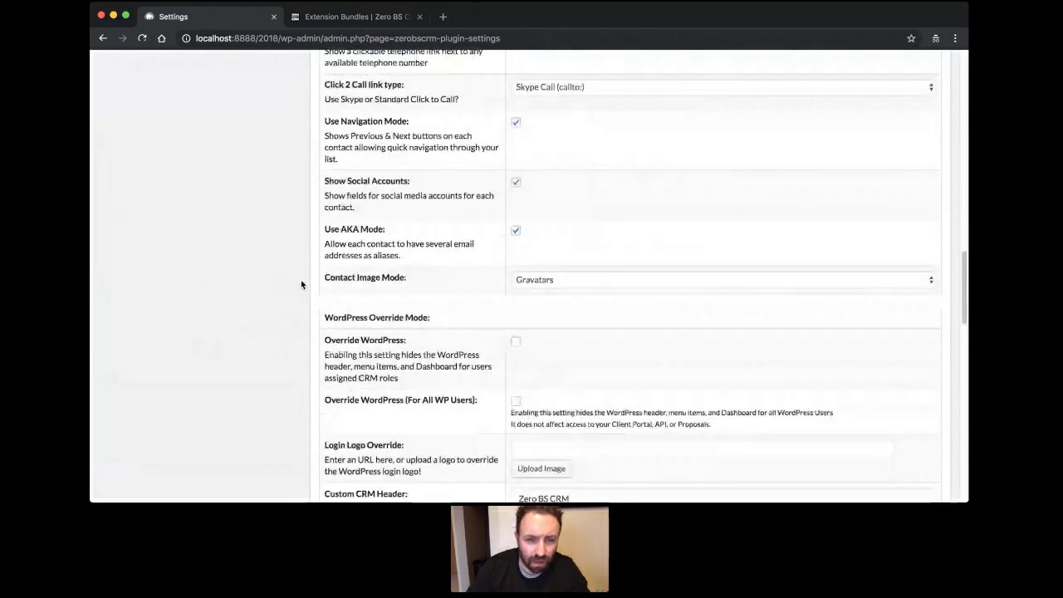
pyautogui.scroll(-5, 302, 284)
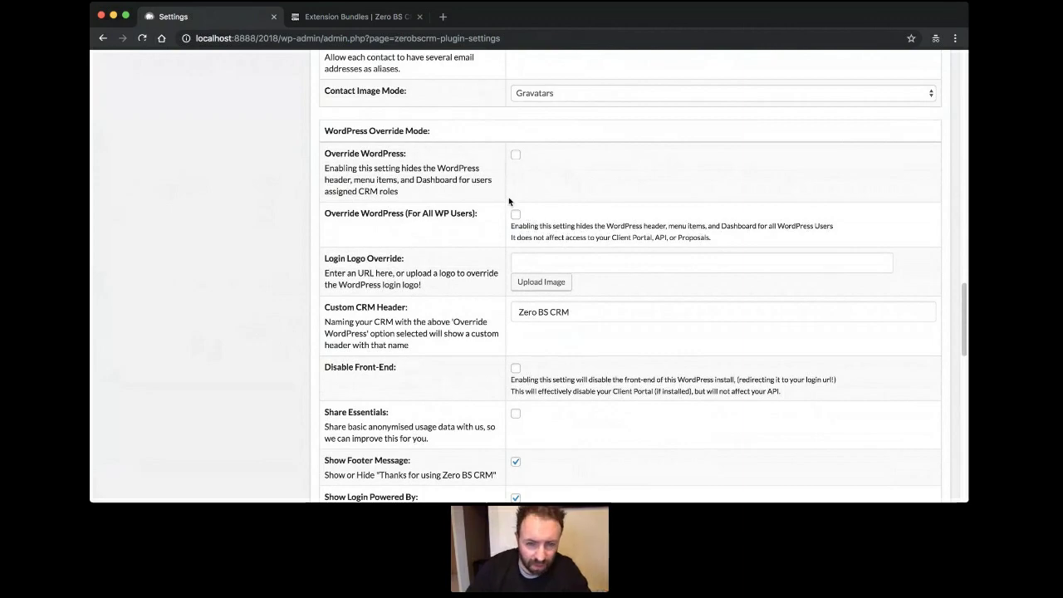
# Tick Auto-log: Contact Status Change under Auto-logging Settings and save the general settings.
pyautogui.scroll(-3, 508, 201)
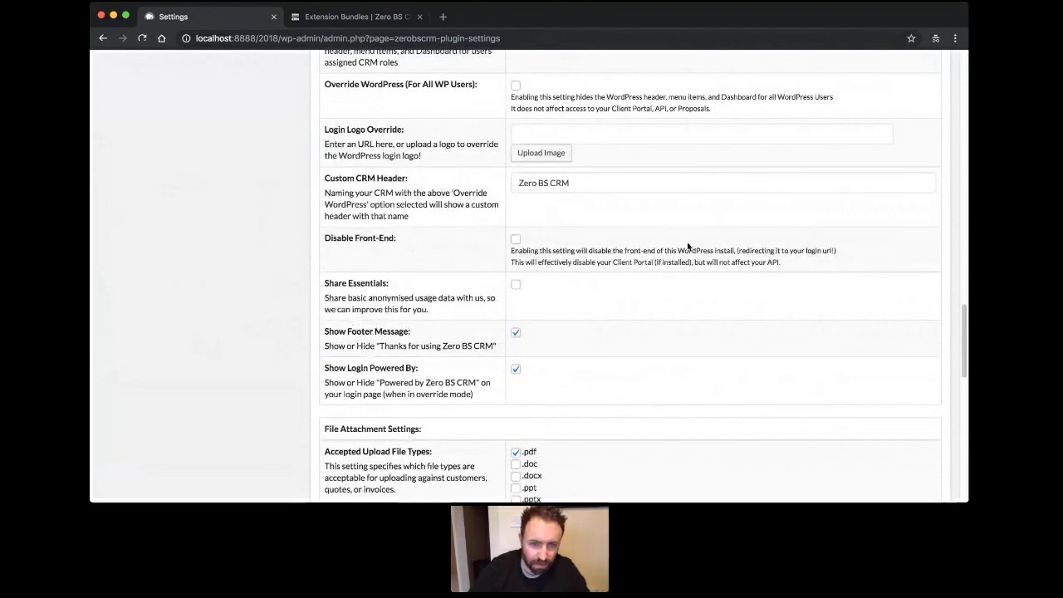
pyautogui.scroll(-5, 689, 243)
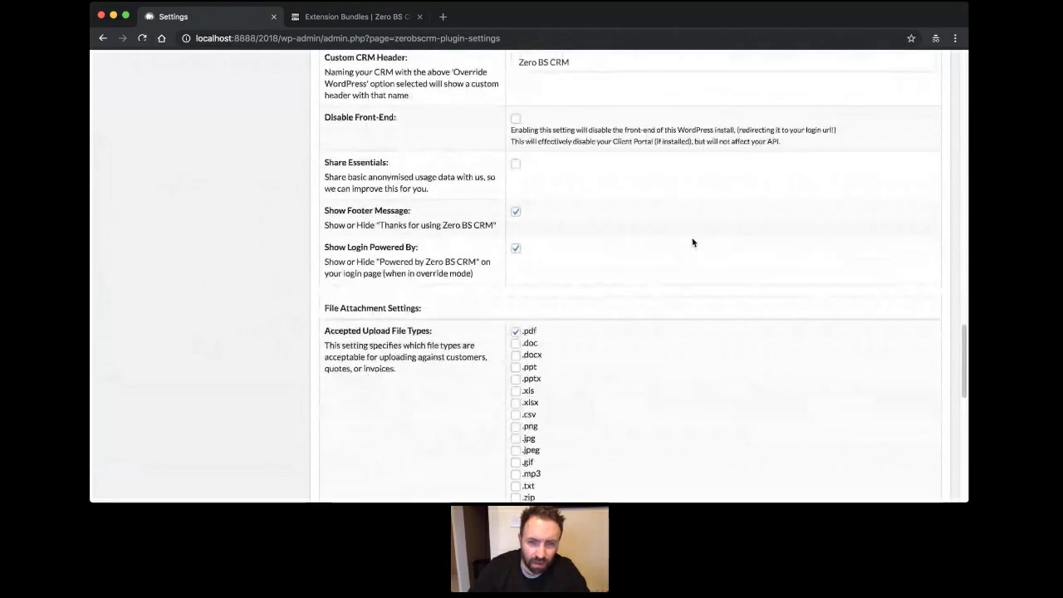
pyautogui.scroll(-7, 692, 240)
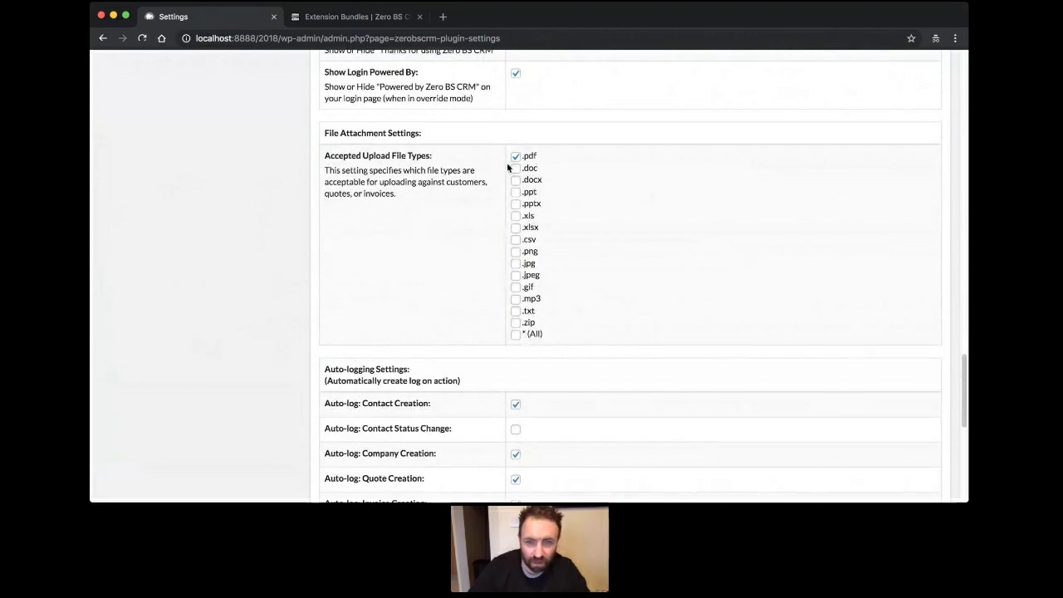
pyautogui.scroll(-7, 482, 330)
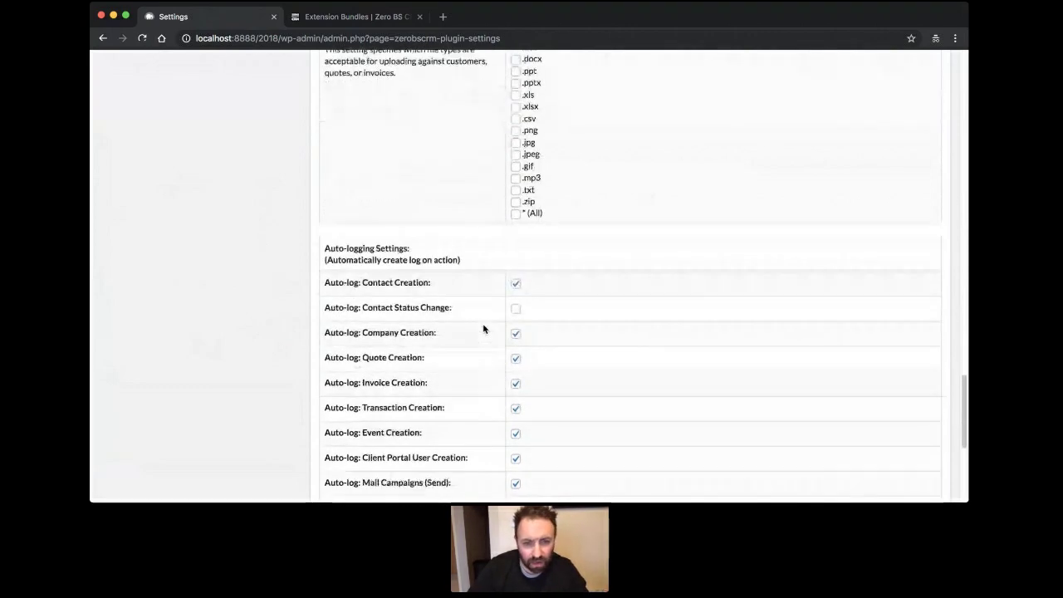
pyautogui.scroll(-8, 483, 330)
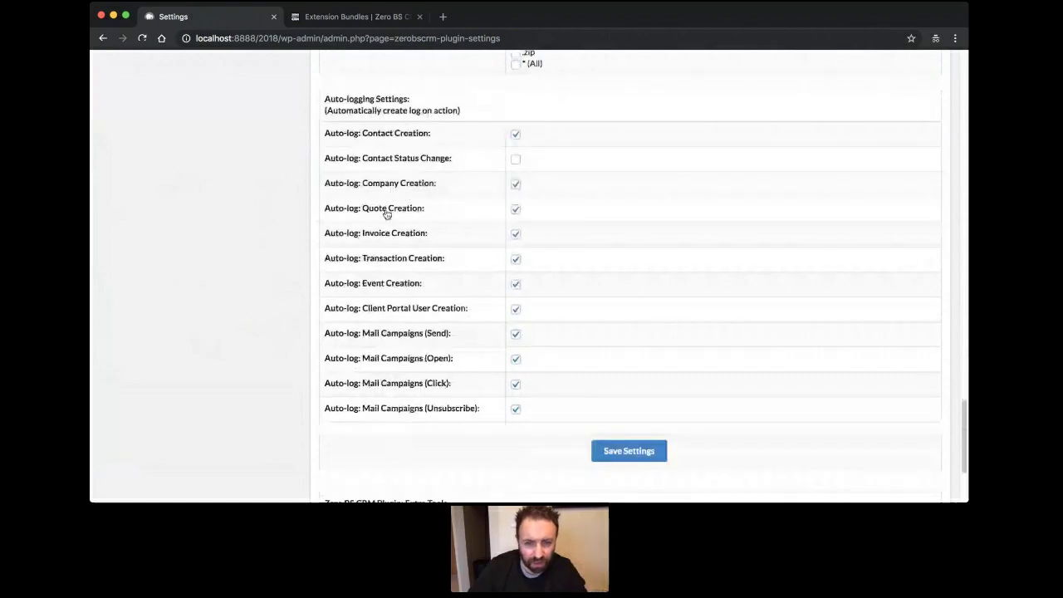
pyautogui.scroll(3, 430, 271)
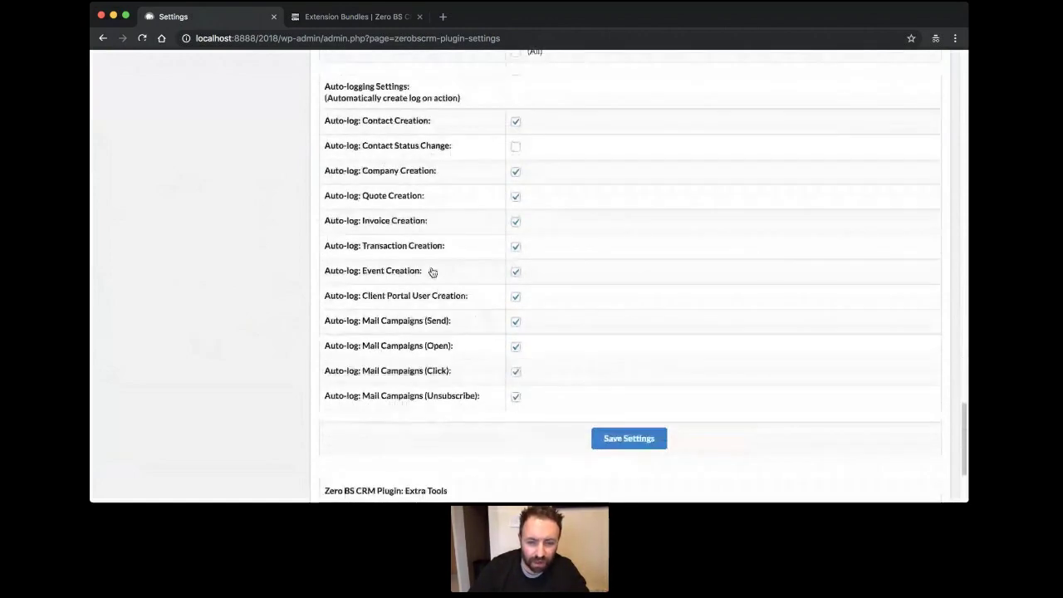
pyautogui.click(515, 147)
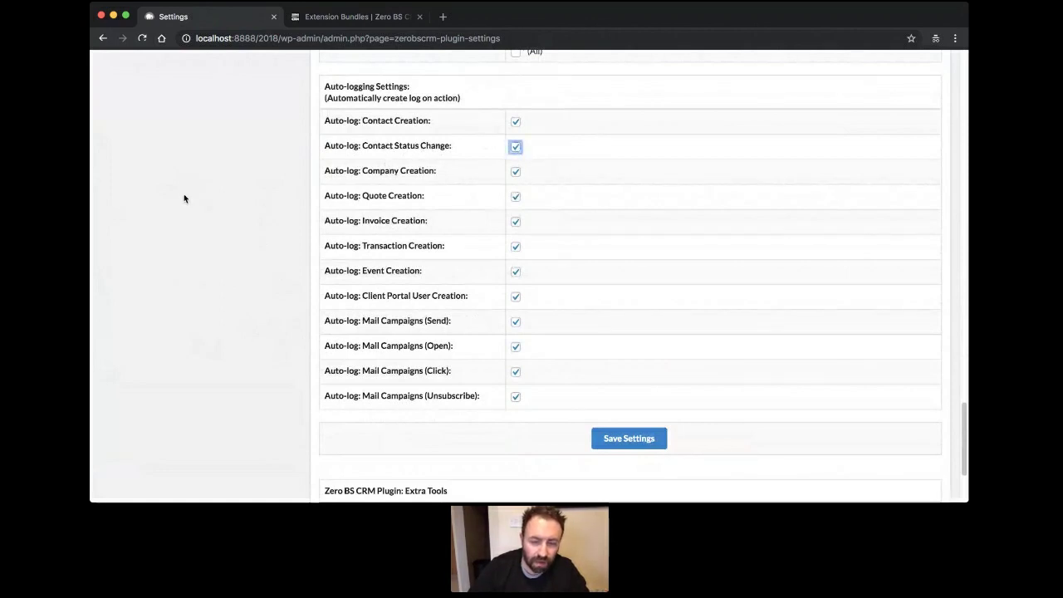
pyautogui.click(642, 442)
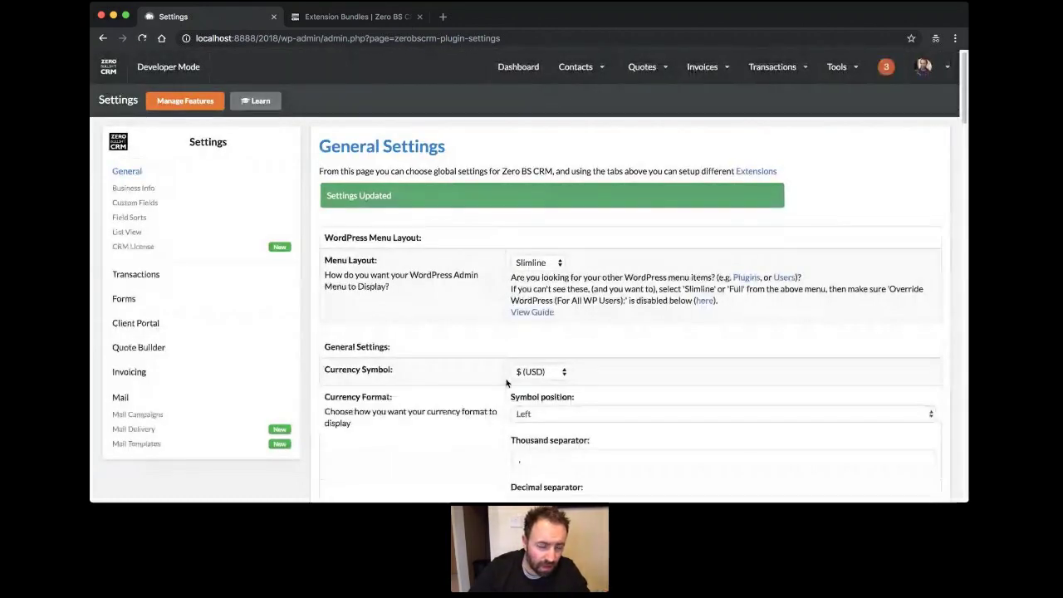
pyautogui.scroll(-5, 463, 265)
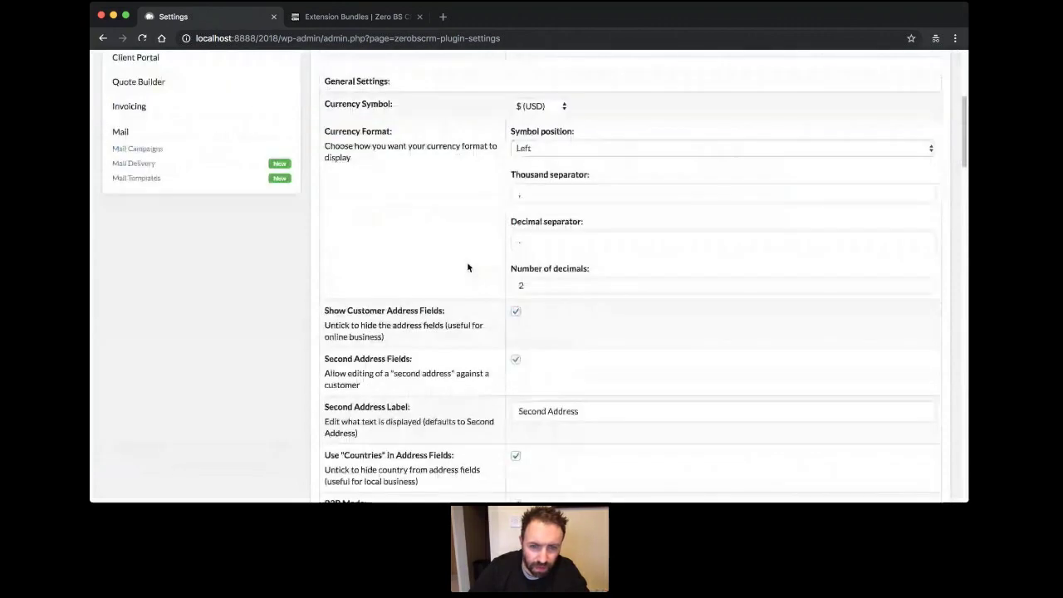
pyautogui.scroll(-2, 468, 264)
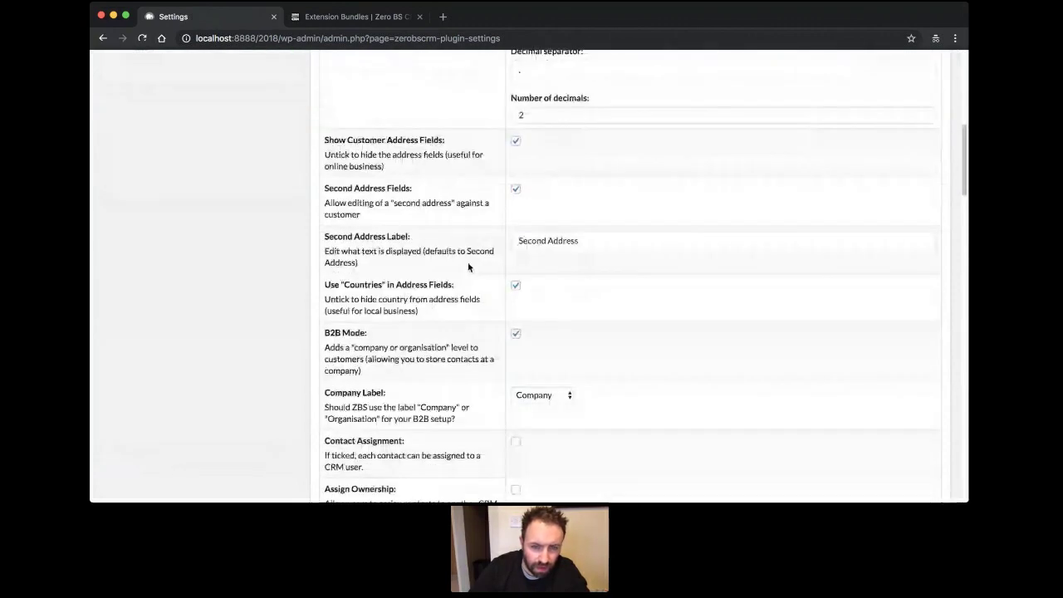
pyautogui.scroll(-2, 467, 266)
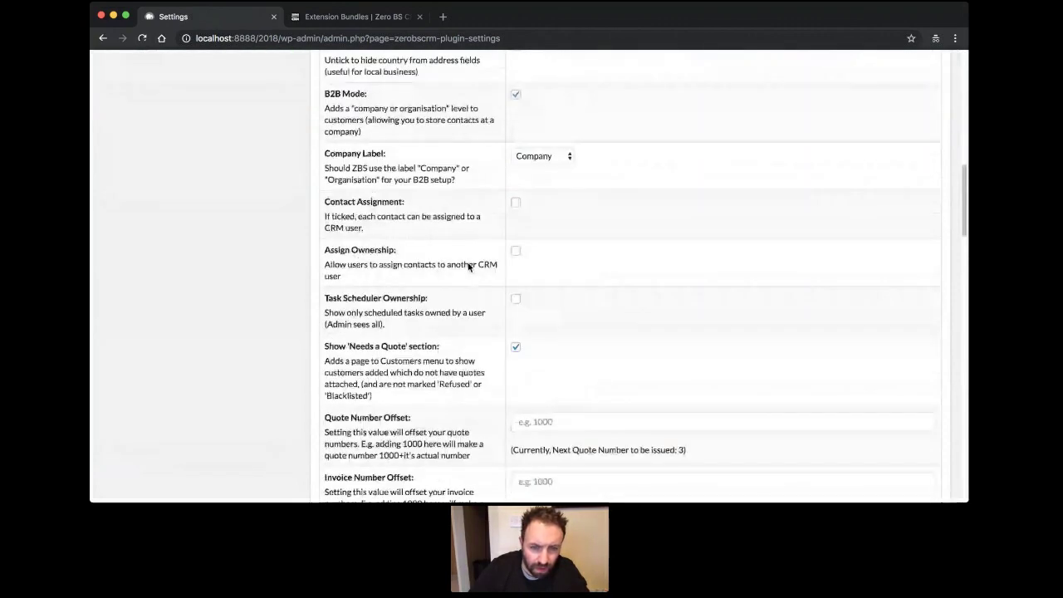
pyautogui.scroll(-3, 469, 266)
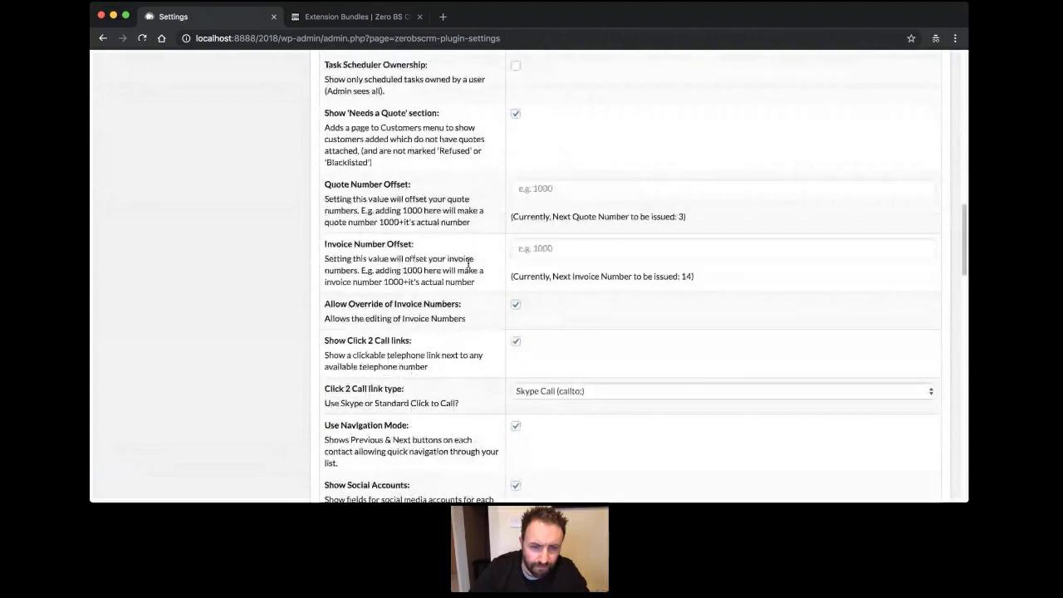
pyautogui.scroll(-1, 467, 265)
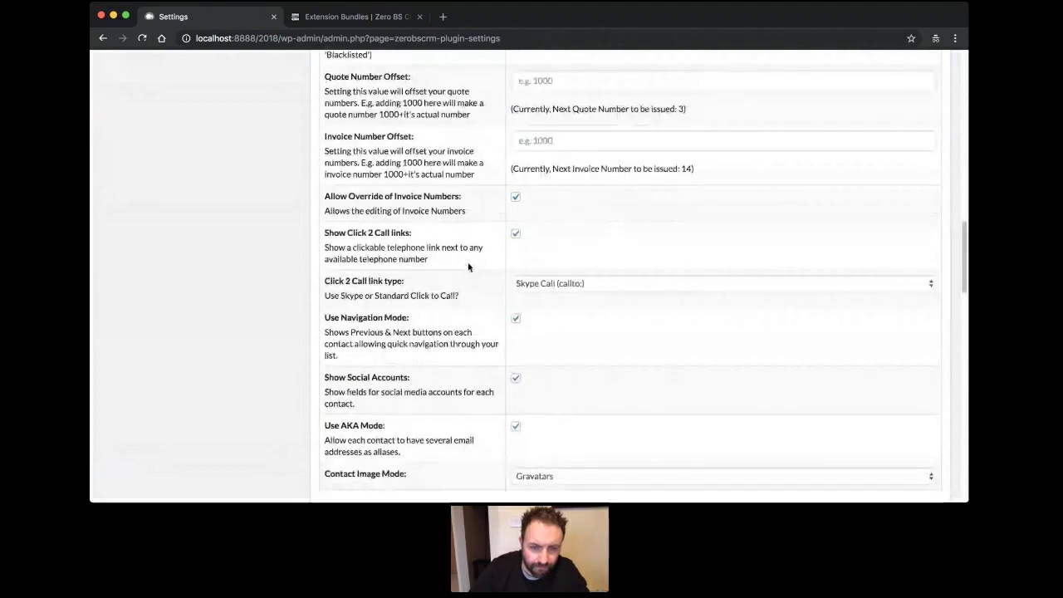
pyautogui.scroll(-2, 468, 267)
pyautogui.scroll(-1, 468, 266)
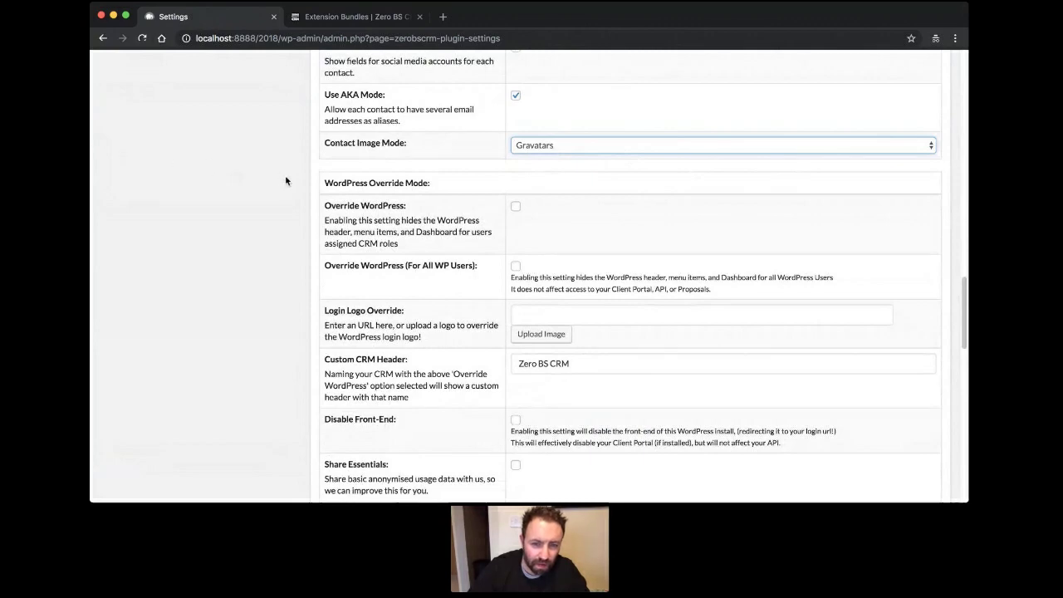
pyautogui.scroll(-3, 286, 182)
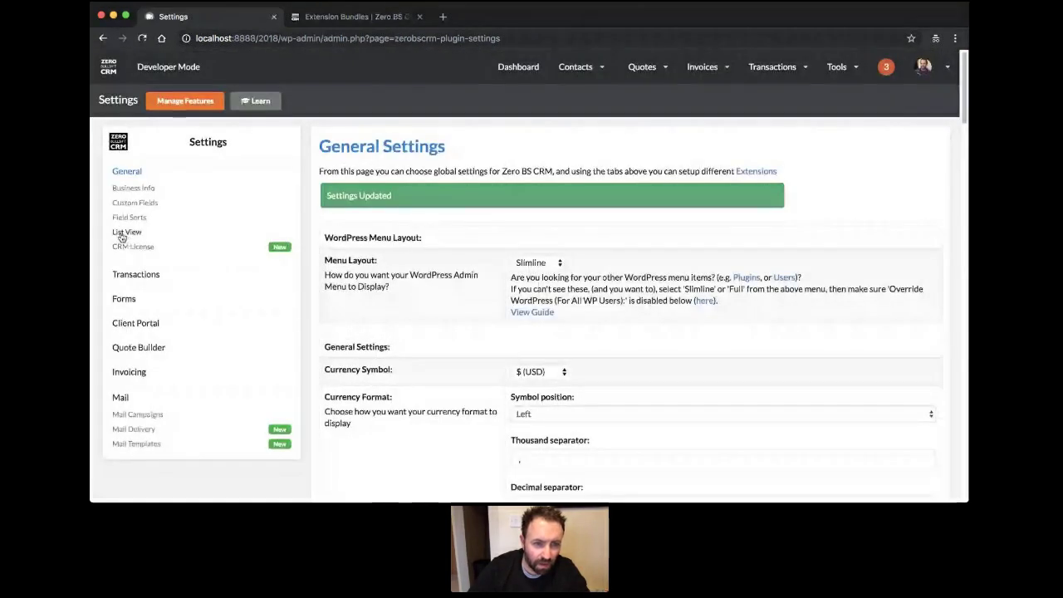
# In List View settings, tick Allow Inline Edits and save.
pyautogui.click(122, 236)
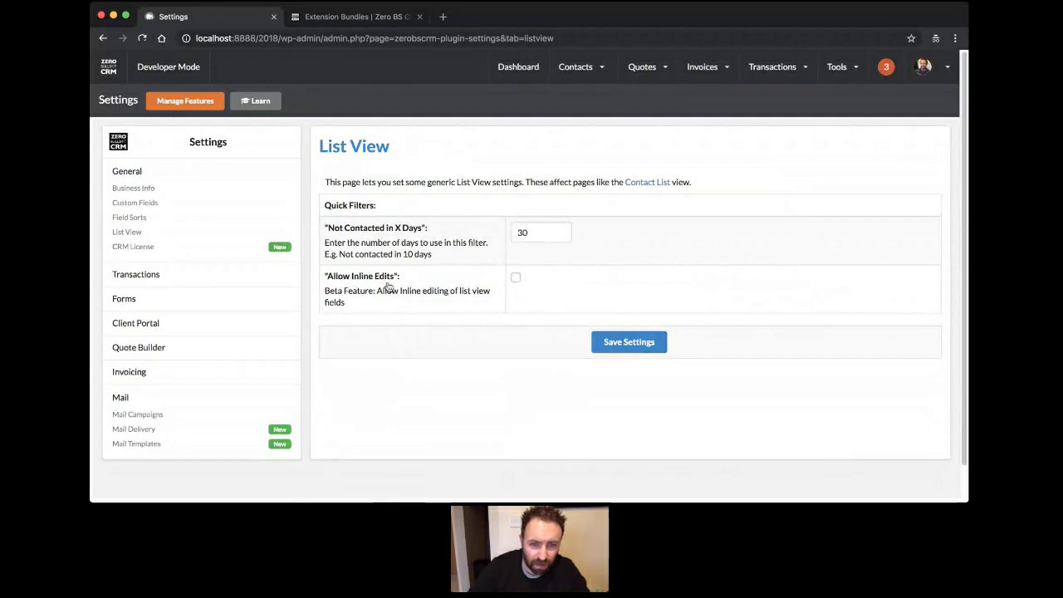
pyautogui.click(517, 281)
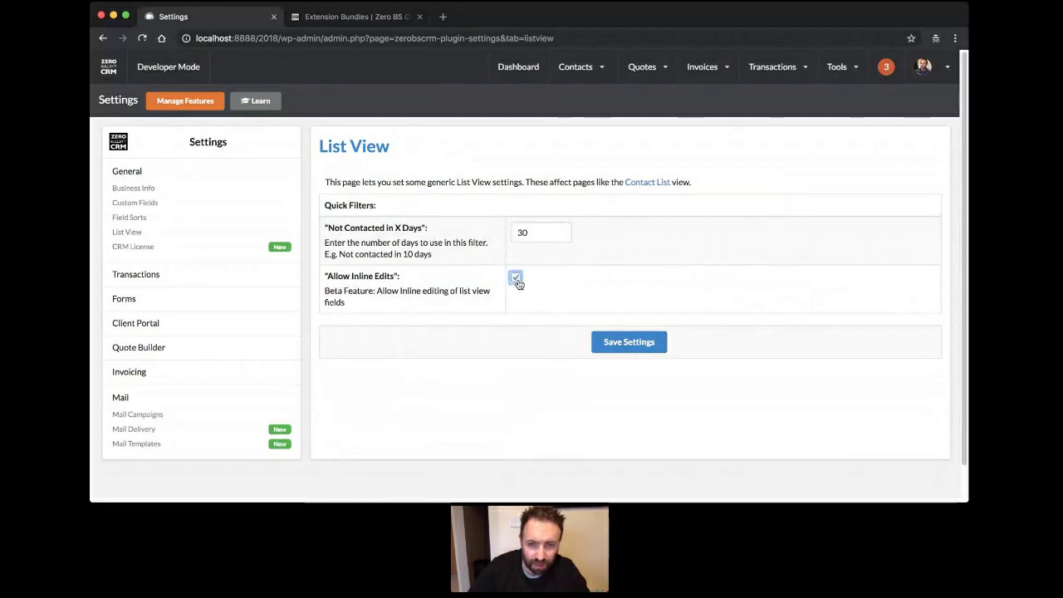
pyautogui.click(619, 345)
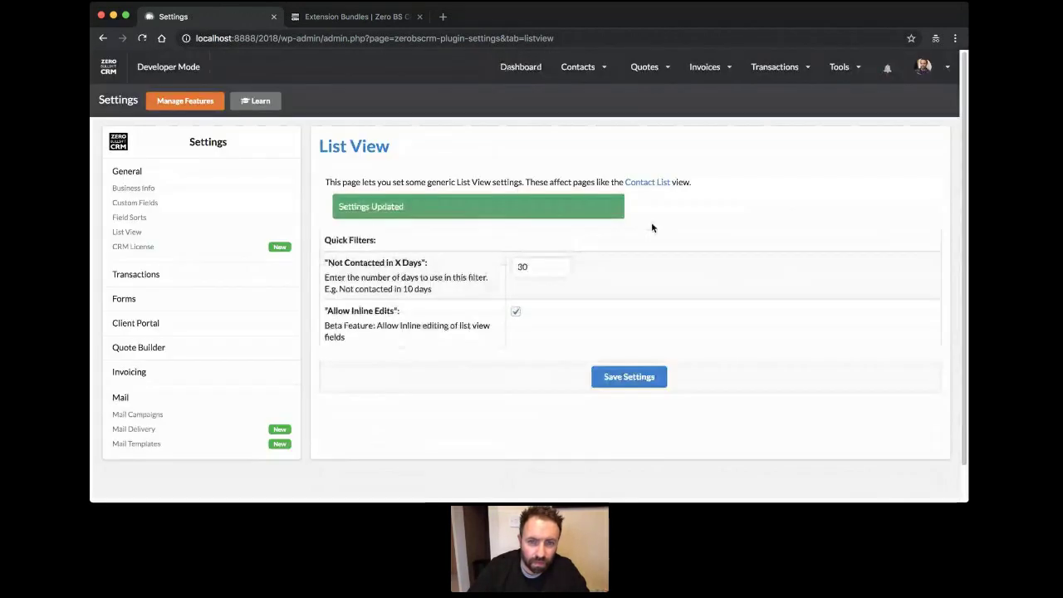
# Inline-edit statuses in the contact list: #619 to Emailed and #615 to Quoted.
pyautogui.moveTo(596, 66)
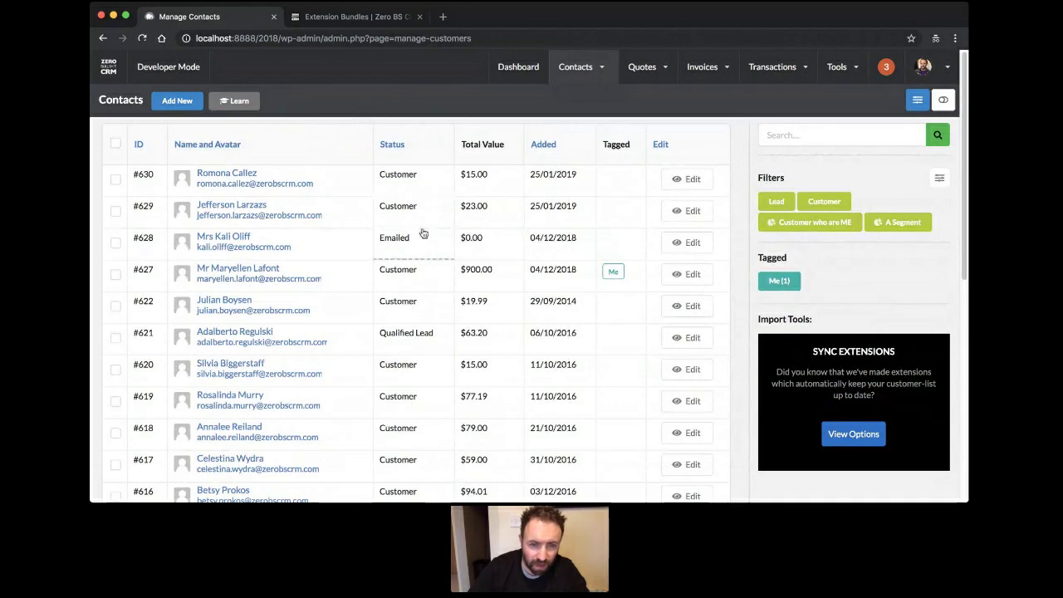
pyautogui.scroll(-3, 422, 237)
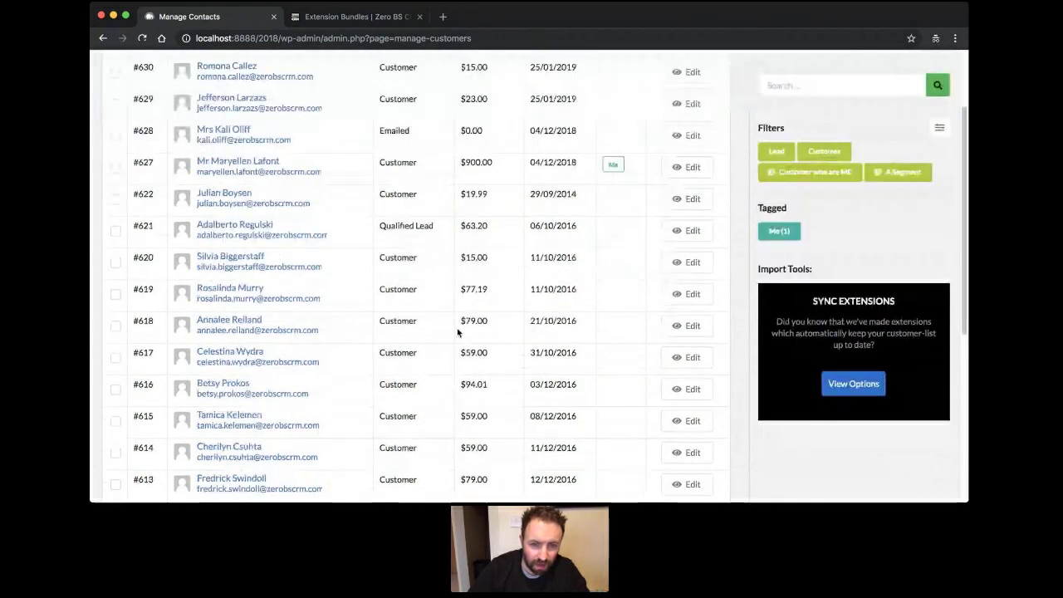
pyautogui.click(411, 289)
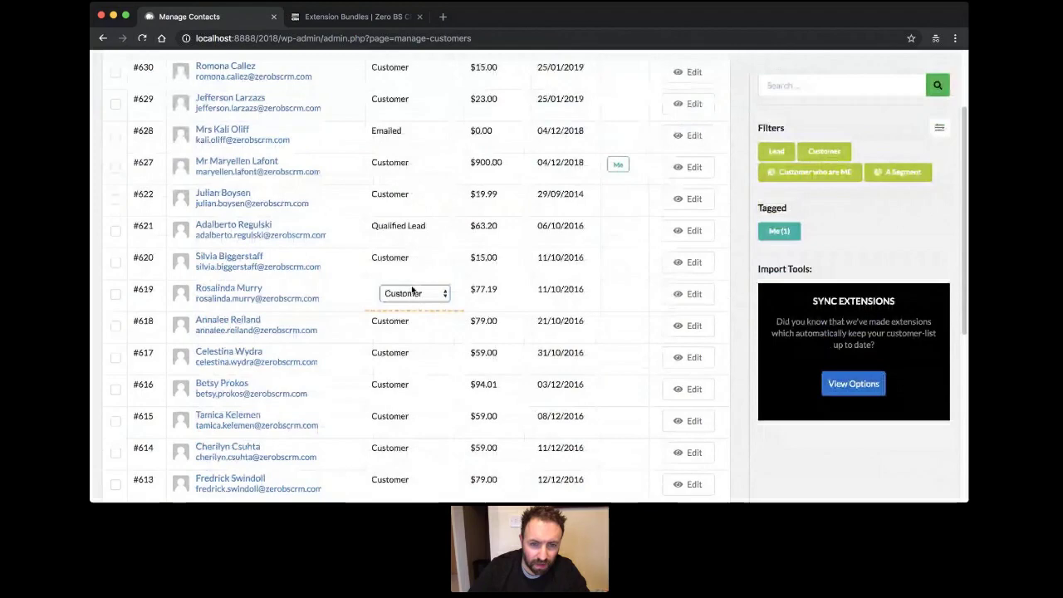
pyautogui.click(411, 291)
pyautogui.scroll(-1, 413, 290)
pyautogui.scroll(-3, 412, 295)
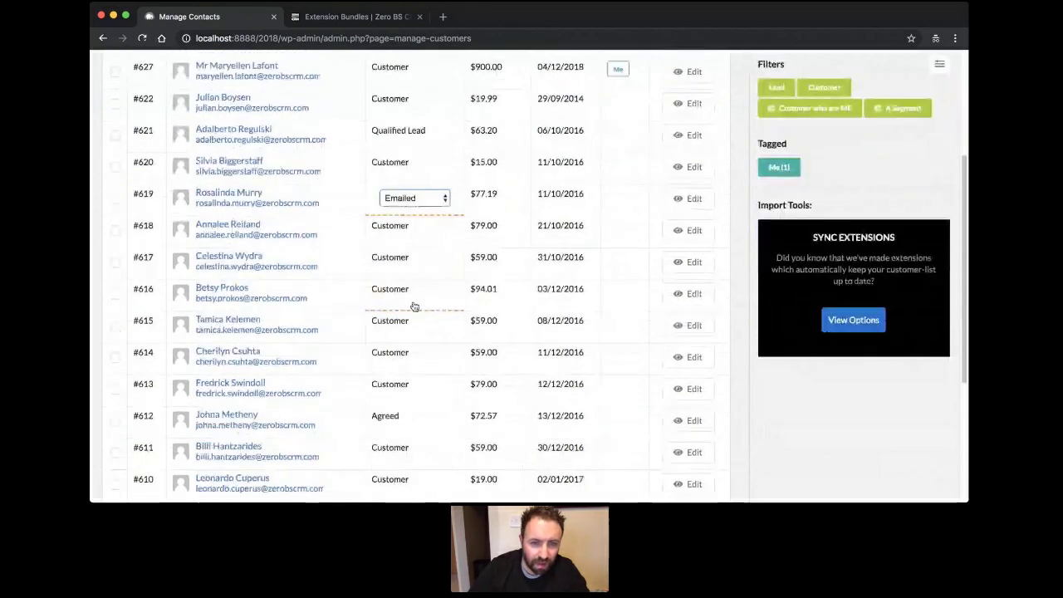
pyautogui.click(423, 323)
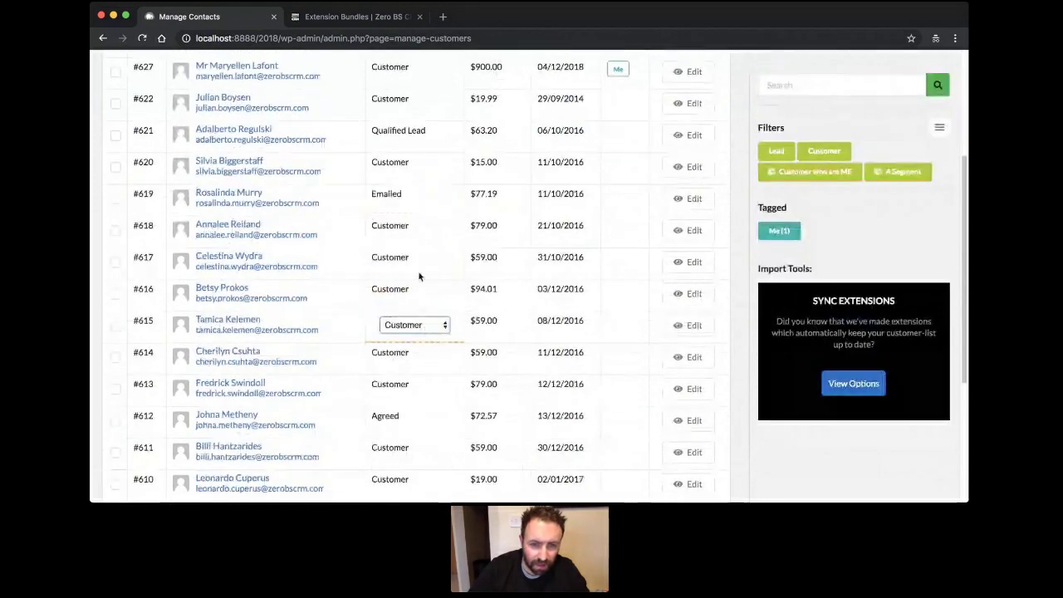
pyautogui.click(419, 290)
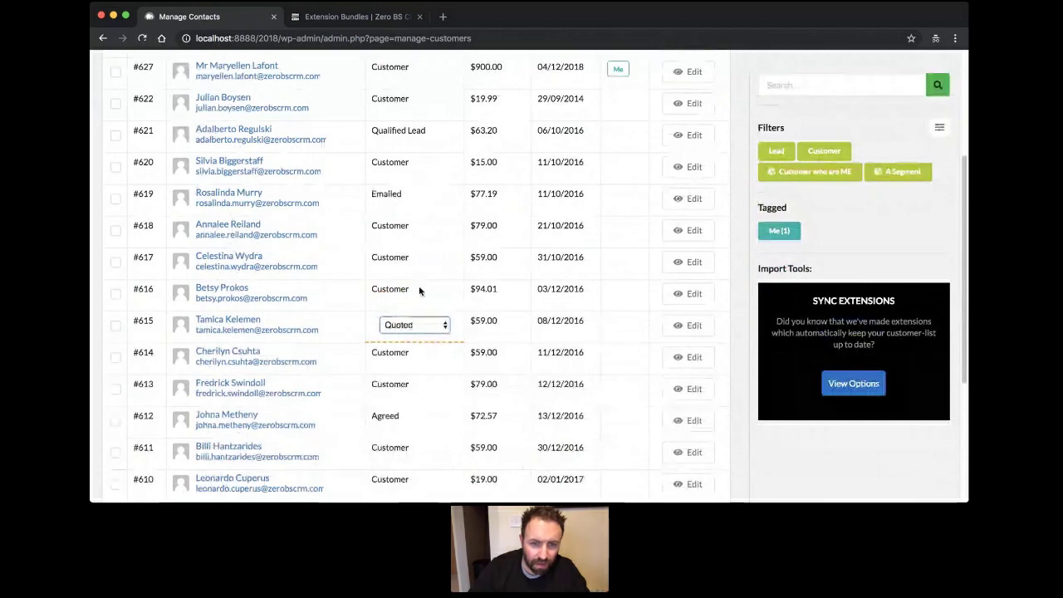
# Change contact #610's status to Emailed in the list and finish the edit.
pyautogui.scroll(-5, 427, 338)
pyautogui.click(425, 349)
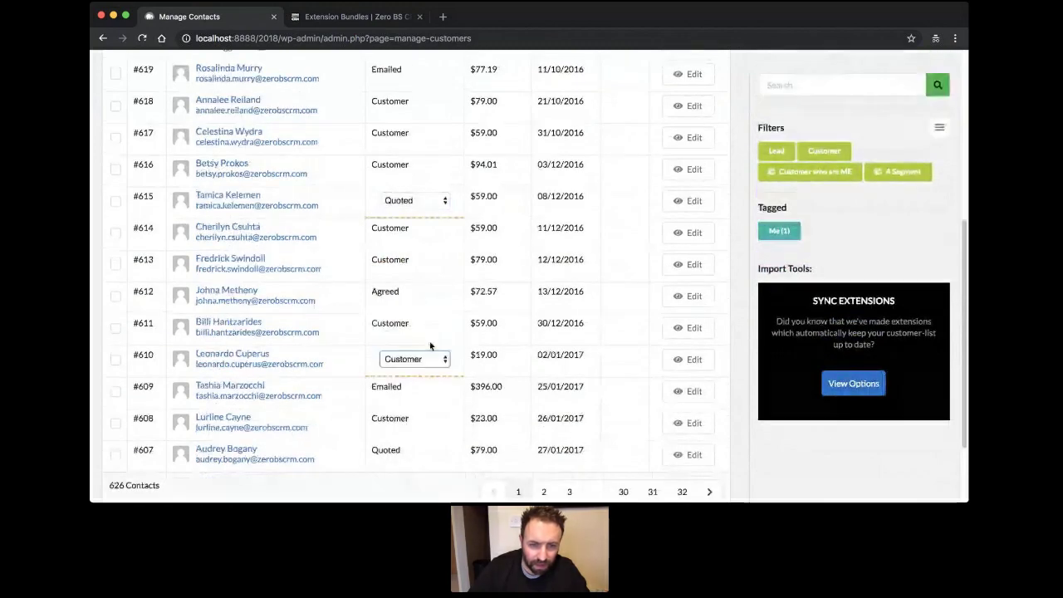
pyautogui.click(423, 320)
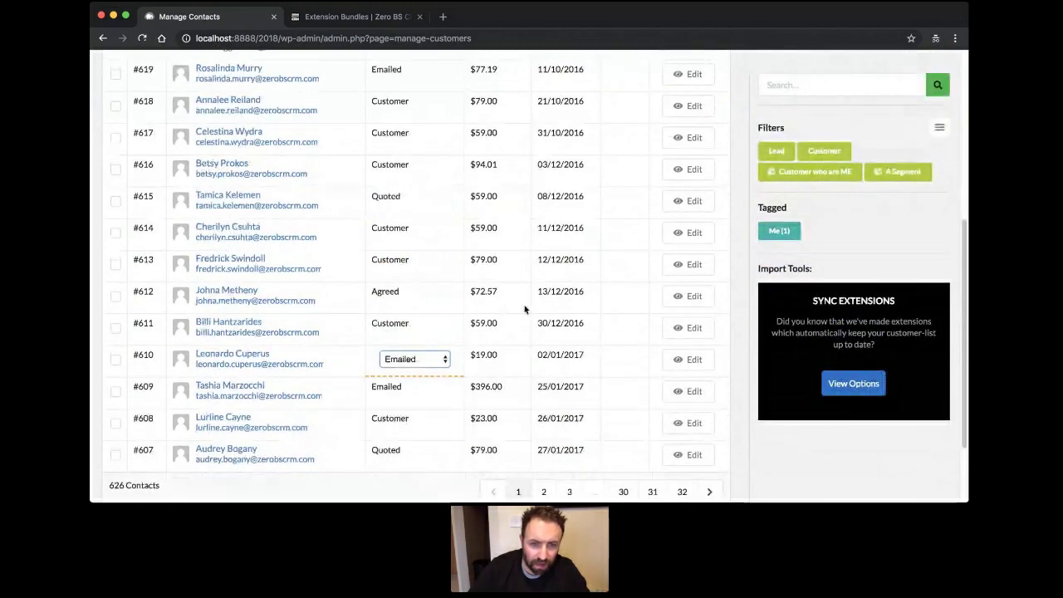
pyautogui.click(521, 333)
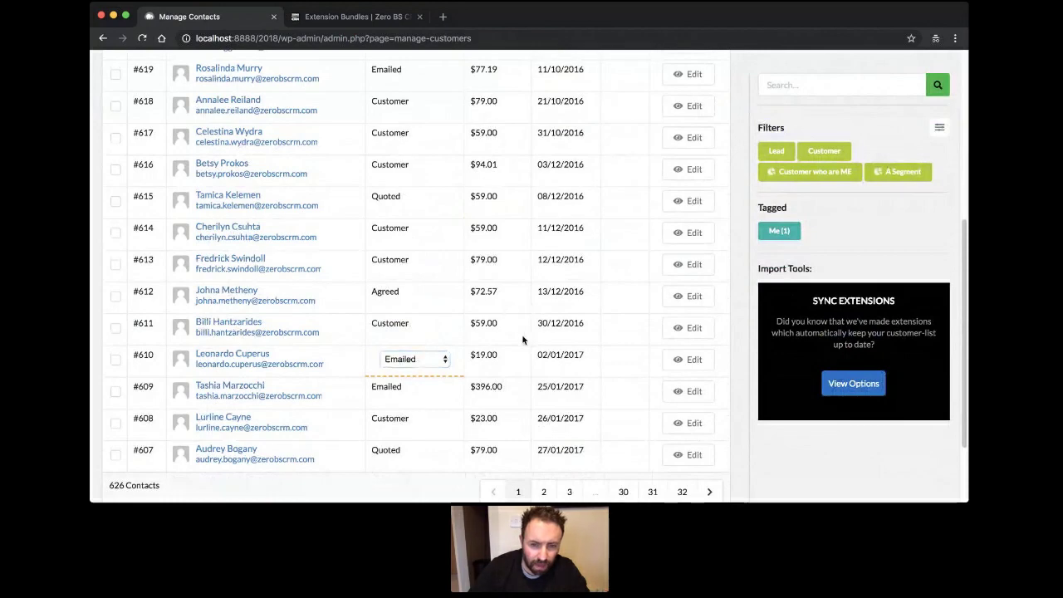
pyautogui.scroll(3, 522, 339)
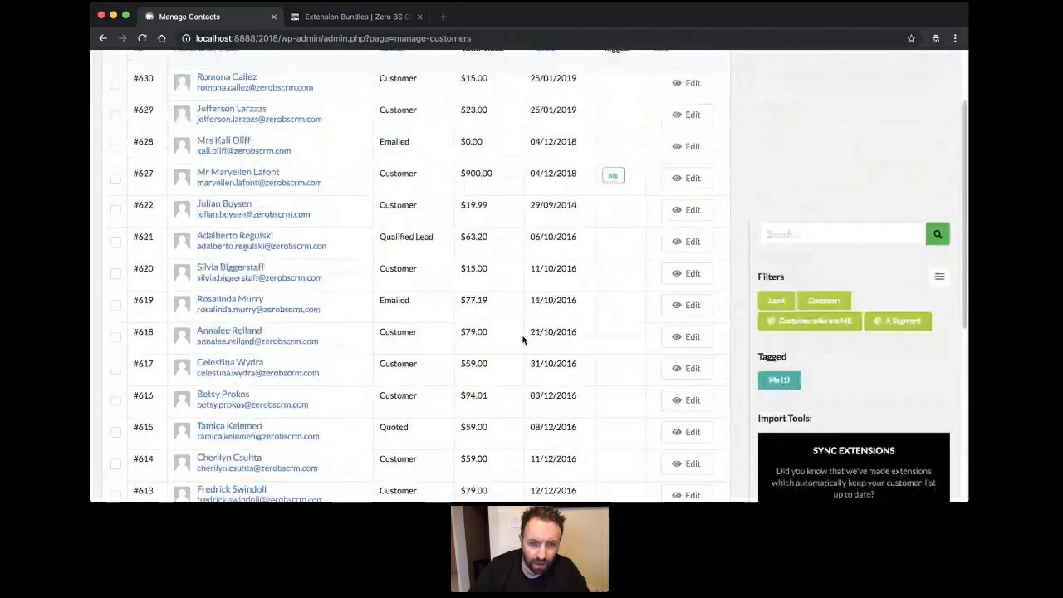
pyautogui.scroll(2, 522, 339)
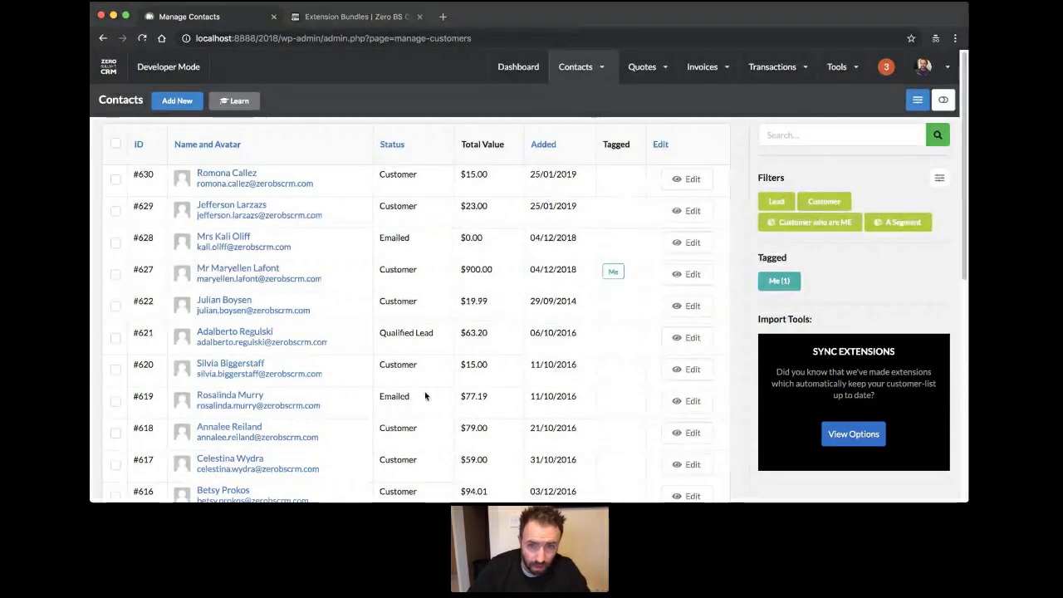
pyautogui.moveTo(595, 196)
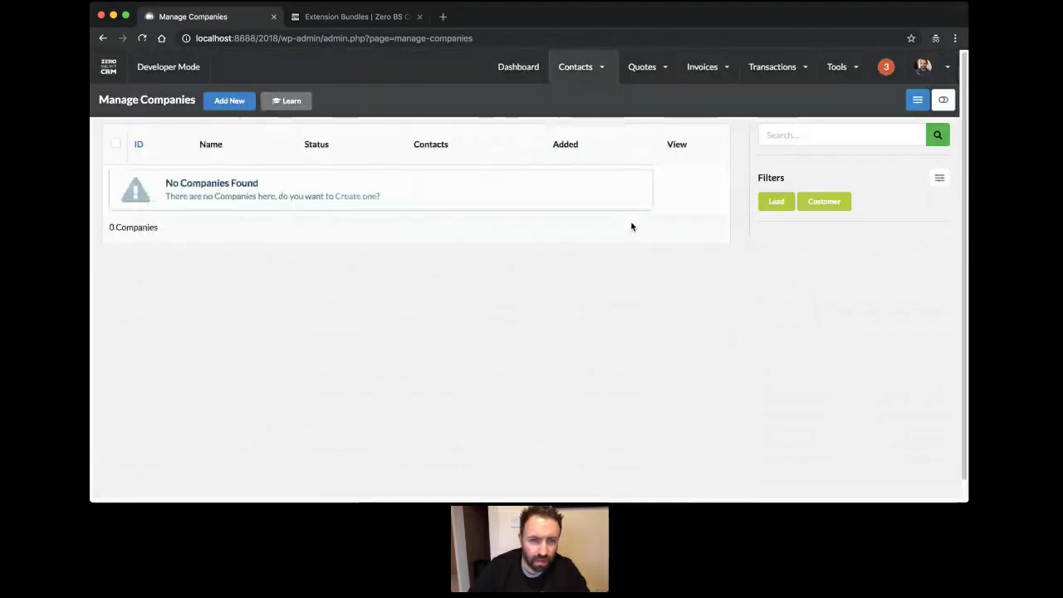
# Start a new company with status Customer and name 'Zero BS CRM Company'.
pyautogui.click(368, 196)
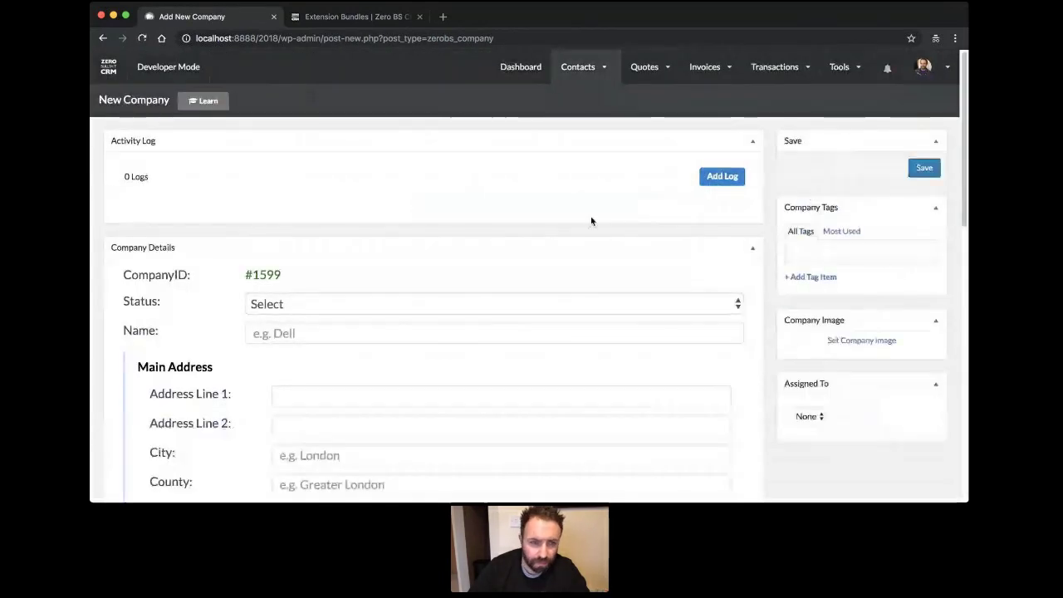
pyautogui.scroll(-2, 520, 274)
pyautogui.scroll(2, 520, 274)
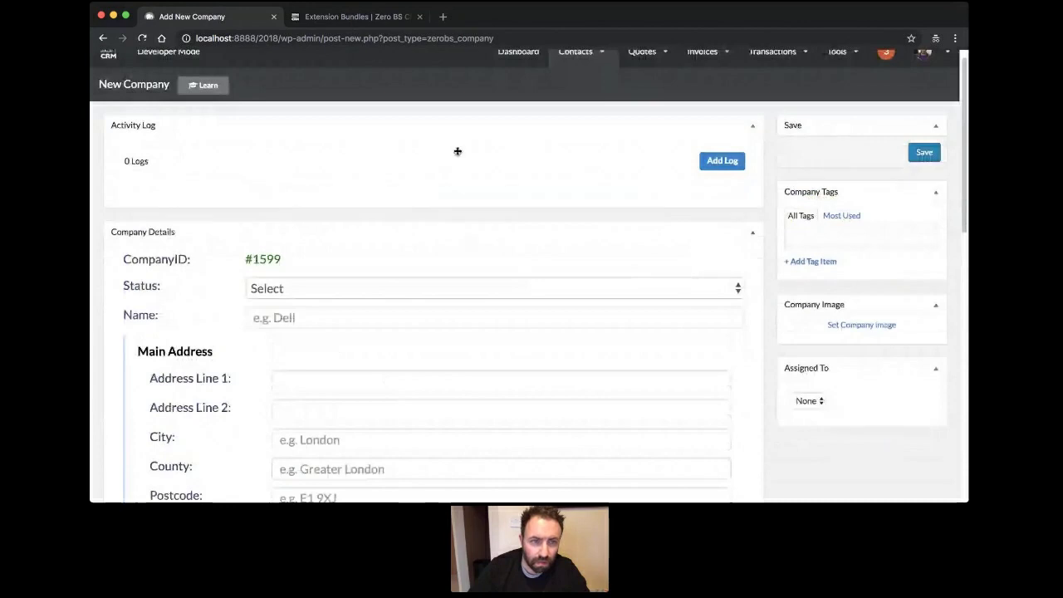
pyautogui.moveTo(457, 151); pyautogui.dragTo(458, 128)
pyautogui.click(372, 193)
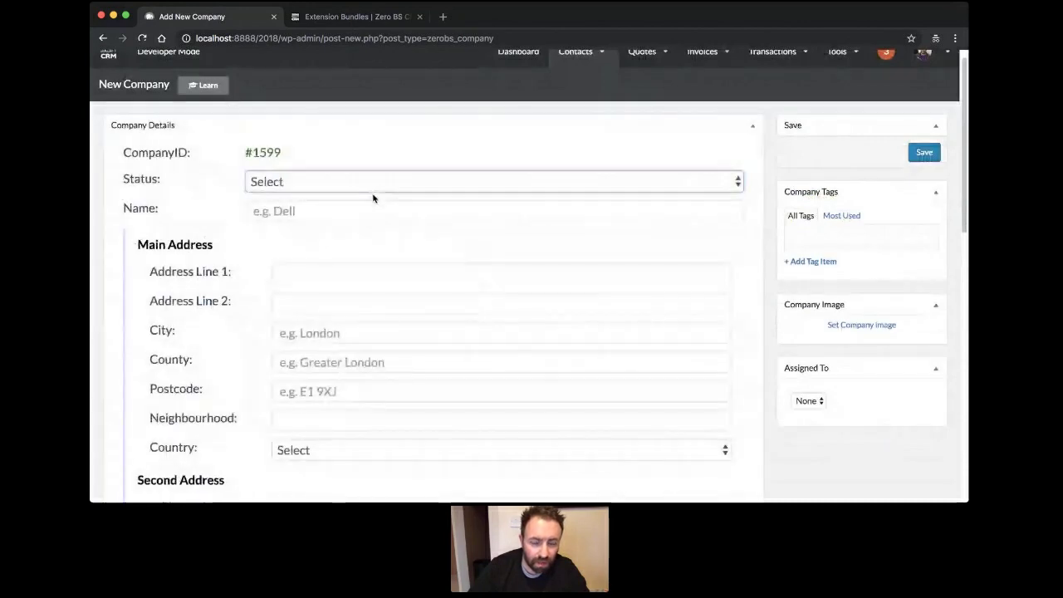
pyautogui.press('c')
pyautogui.click(371, 211)
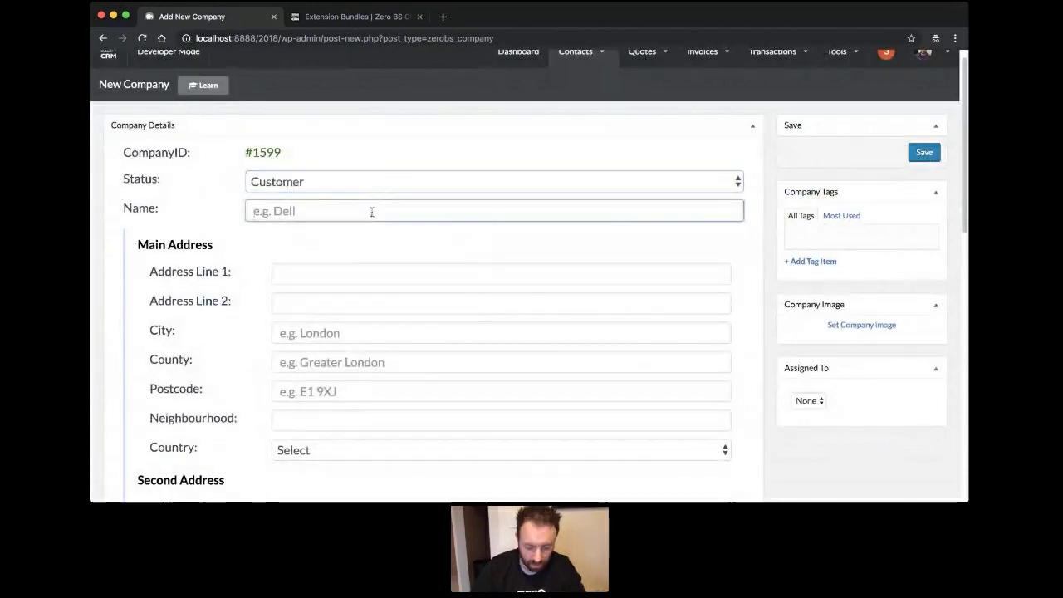
pyautogui.write('Zero BS CRM')
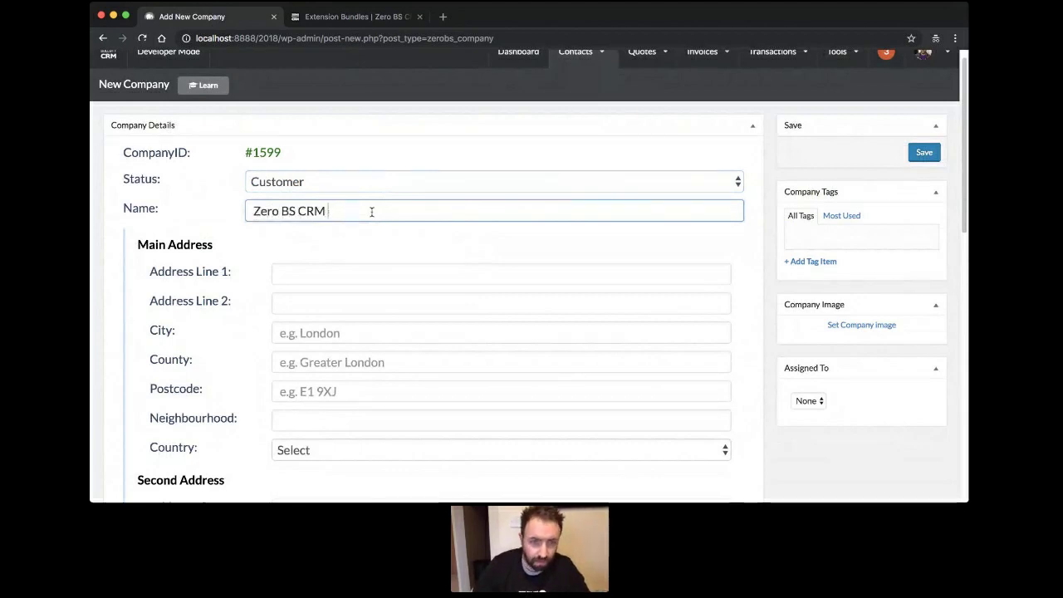
pyautogui.write(' Company')
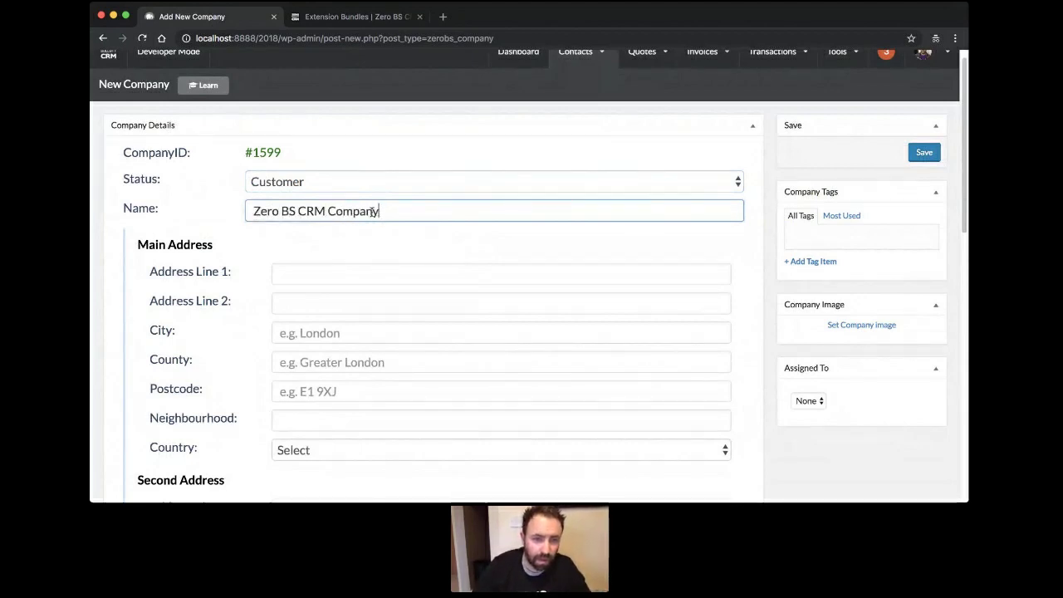
# Enter the company's main email address.
pyautogui.scroll(-5, 364, 363)
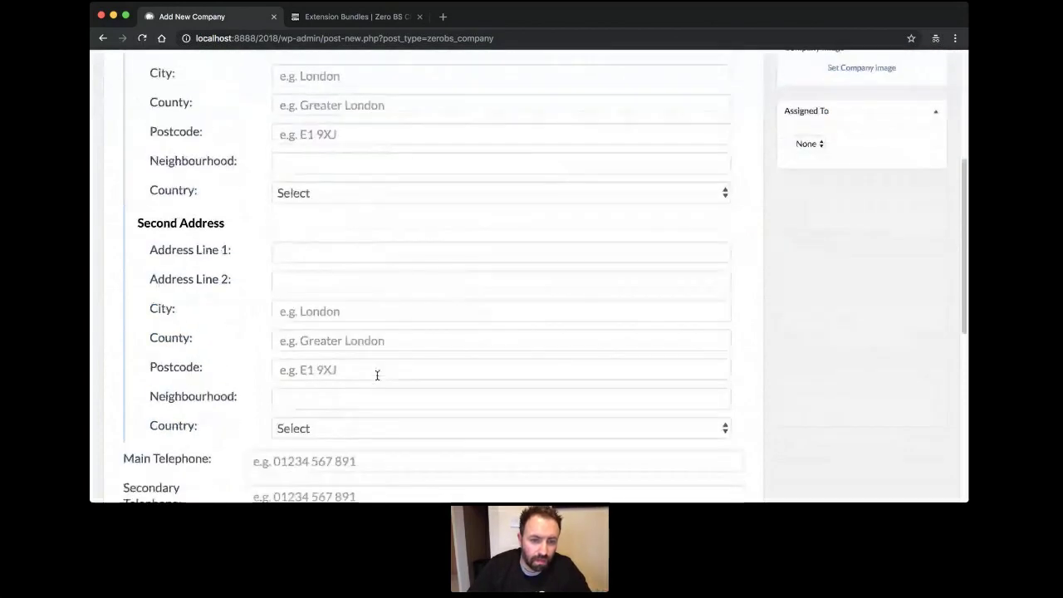
pyautogui.scroll(-4, 377, 375)
pyautogui.click(438, 325)
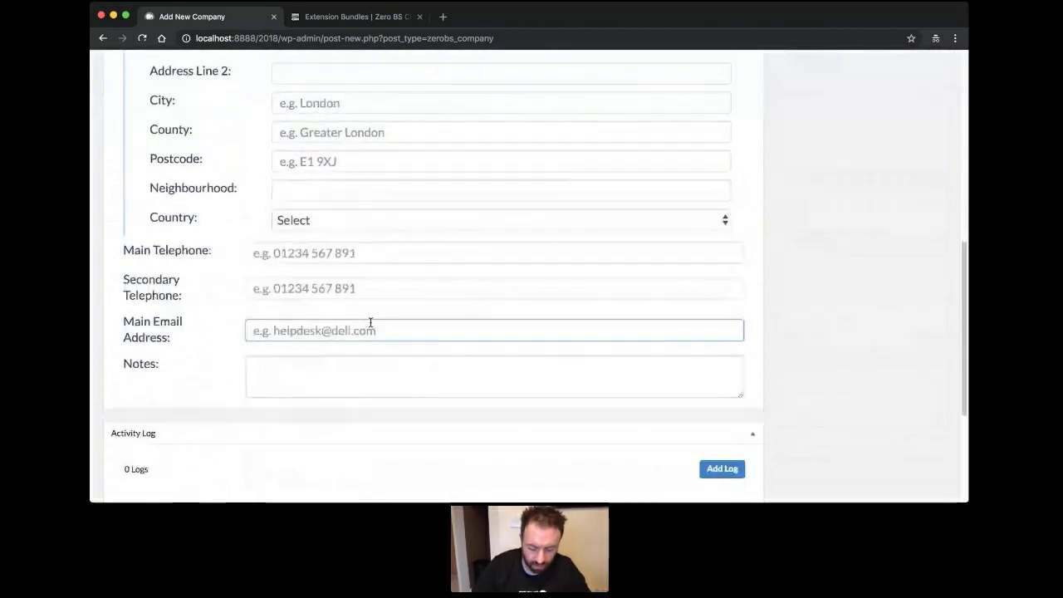
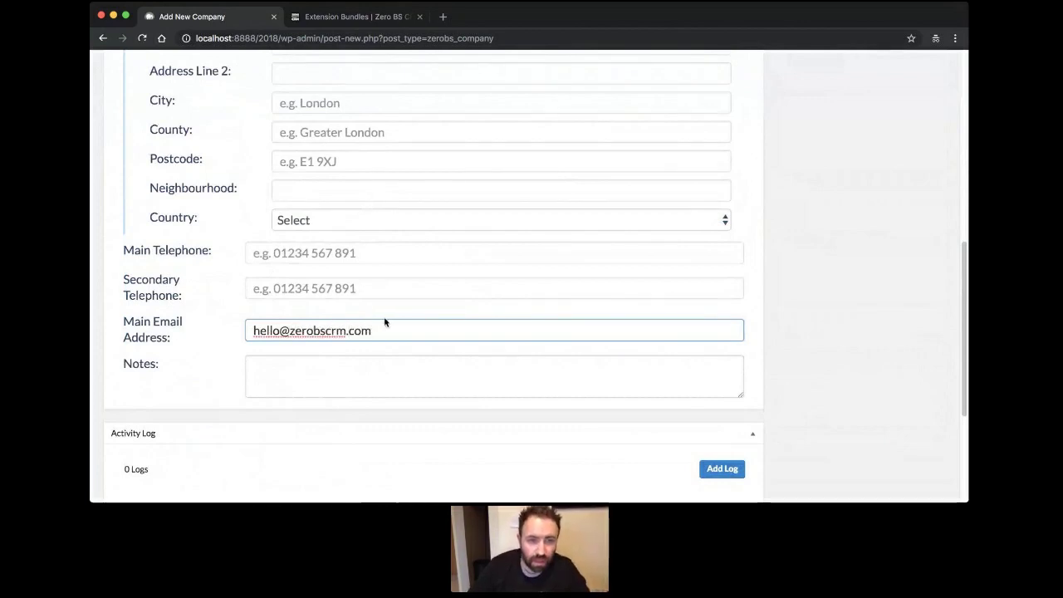
pyautogui.click(875, 237)
pyautogui.scroll(5, 872, 237)
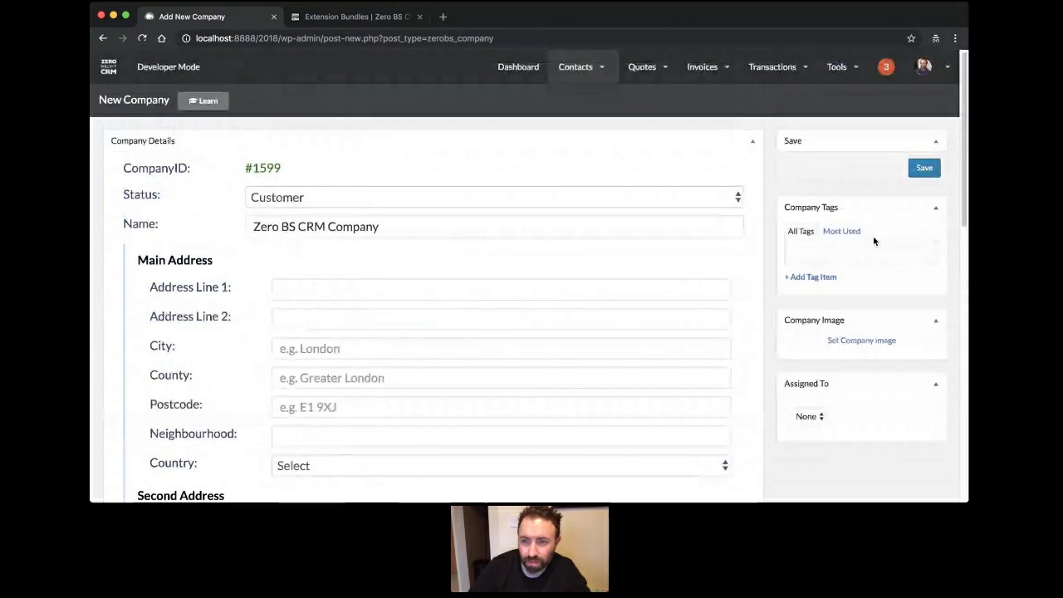
# Save company #1599, view the companies list, and open Contacts > View all in a new tab.
pyautogui.click(922, 169)
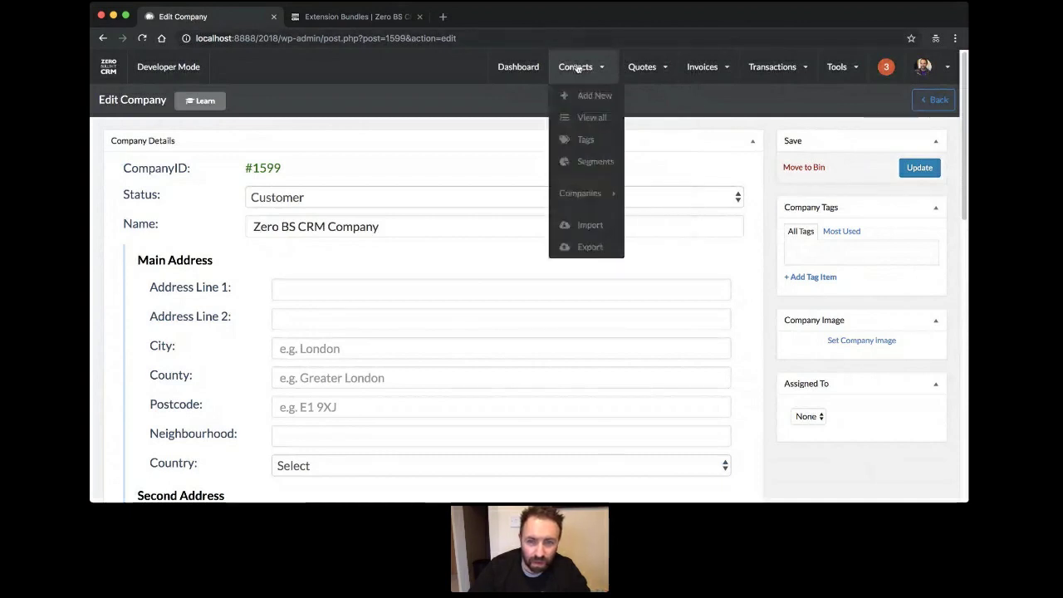
pyautogui.click(650, 216)
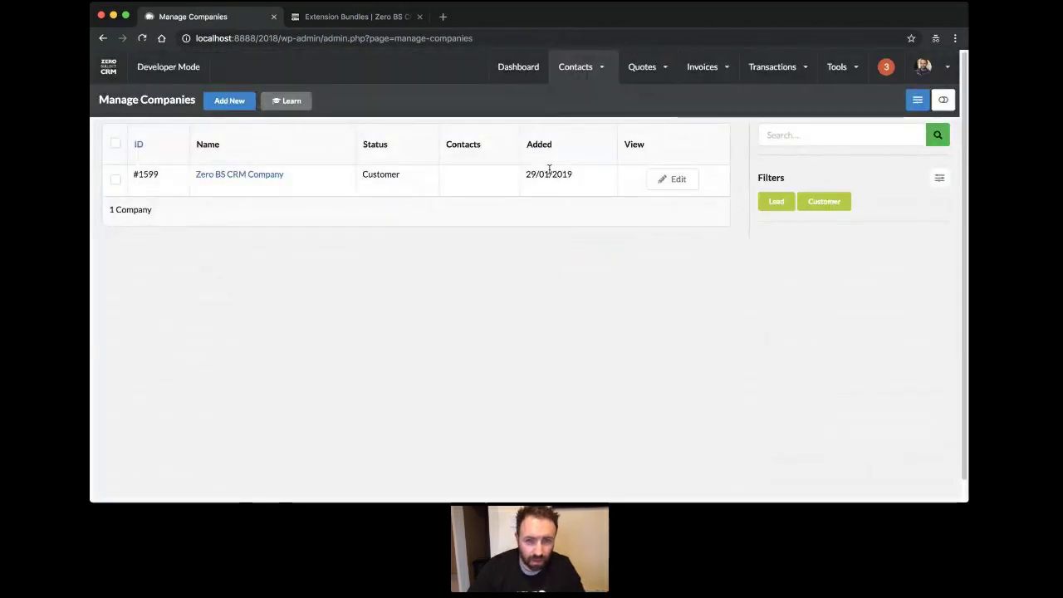
pyautogui.moveTo(579, 66)
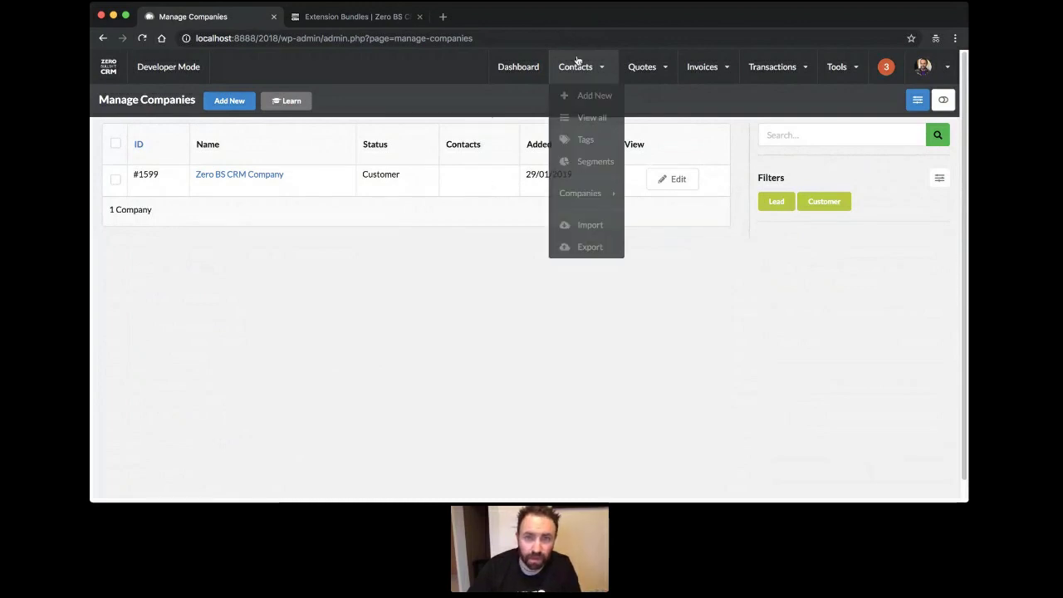
pyautogui.click(584, 119)
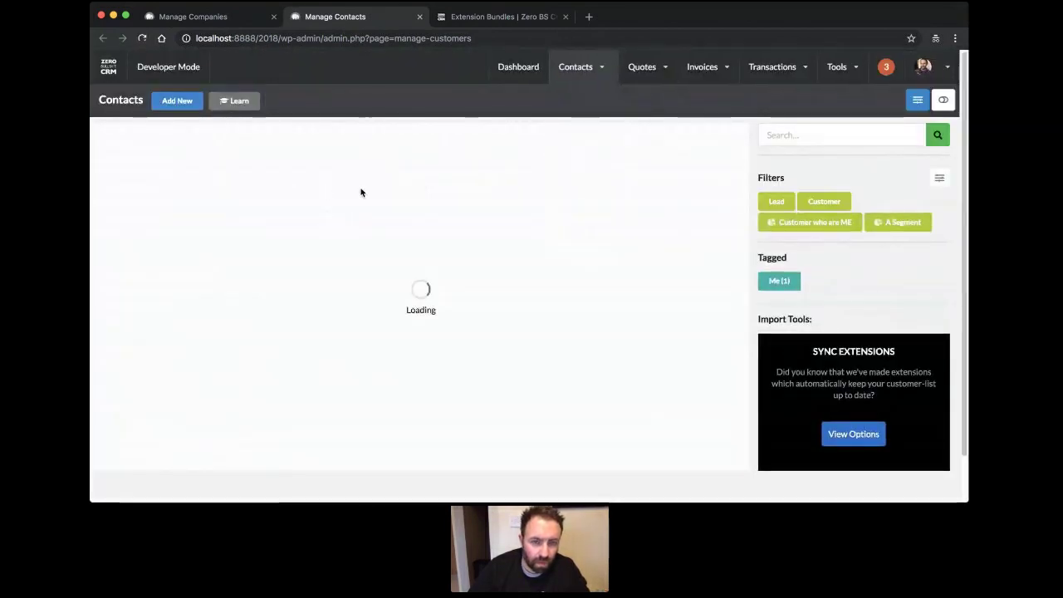
# Edit contact #630 and set its Company to Zero BS CRM Company.
pyautogui.click(238, 174)
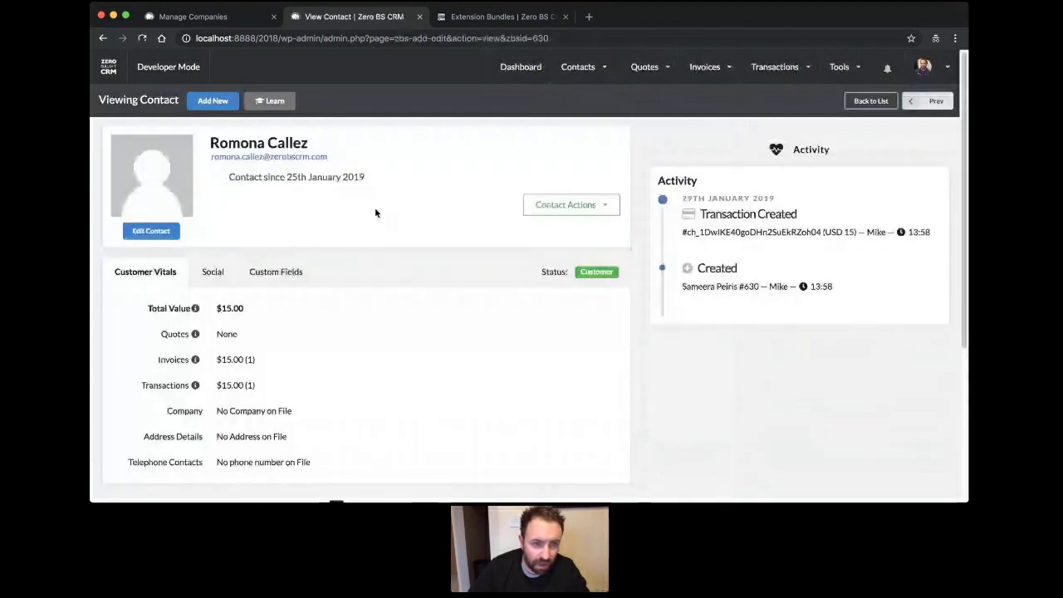
pyautogui.click(151, 231)
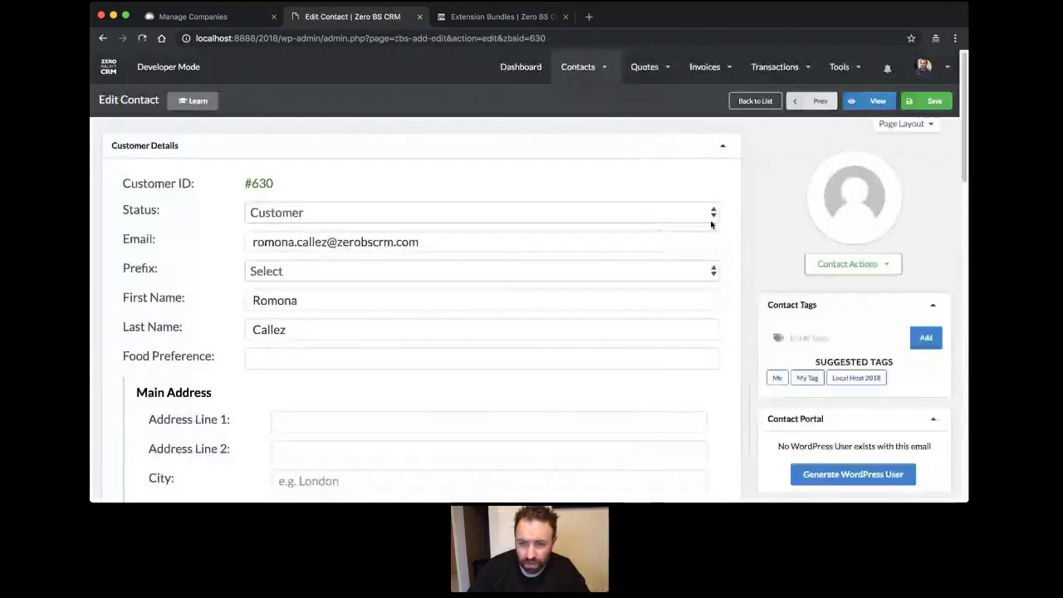
pyautogui.scroll(-1, 837, 240)
pyautogui.scroll(-4, 829, 424)
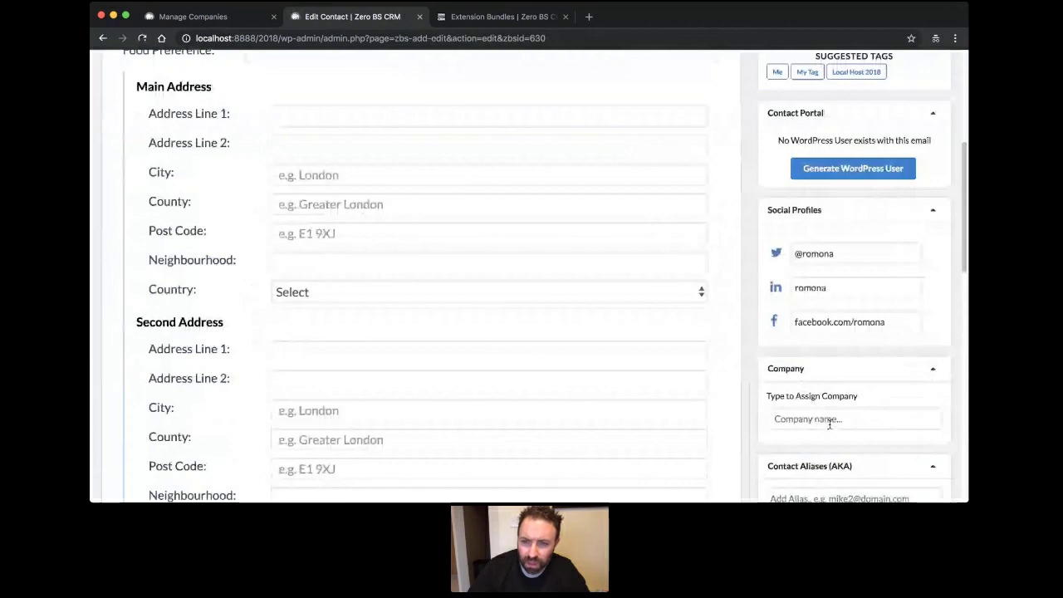
pyautogui.scroll(-3, 828, 424)
pyautogui.click(807, 173)
pyautogui.write('Zero BS CRM Company')
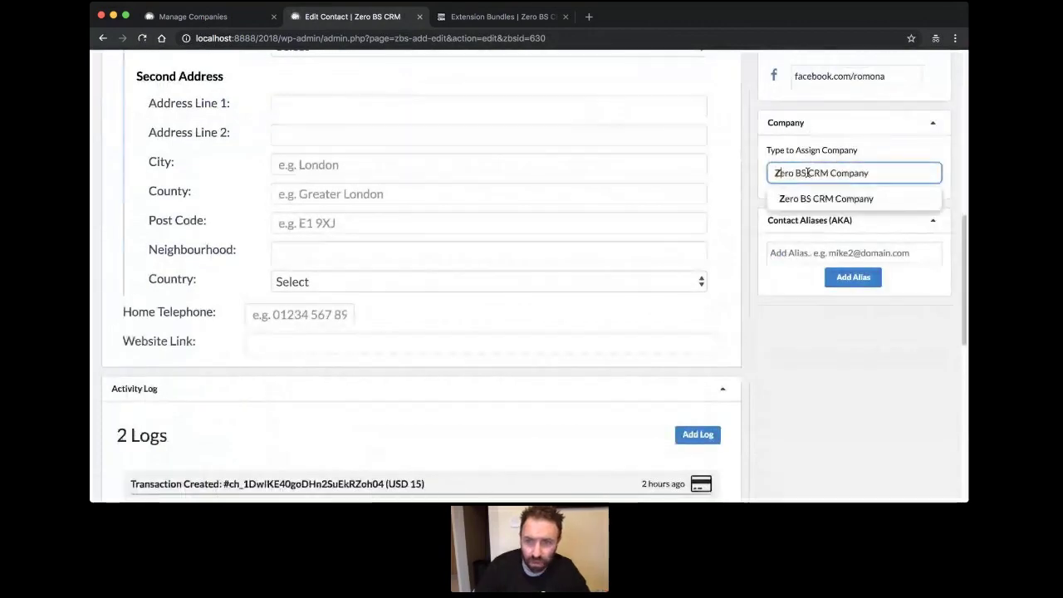
pyautogui.click(826, 199)
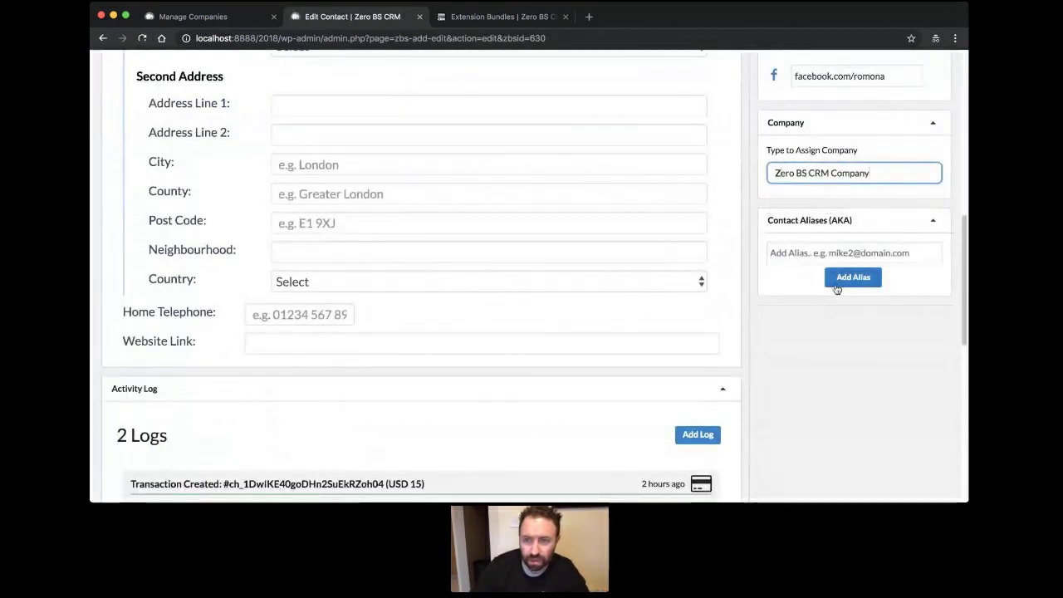
pyautogui.scroll(5, 837, 332)
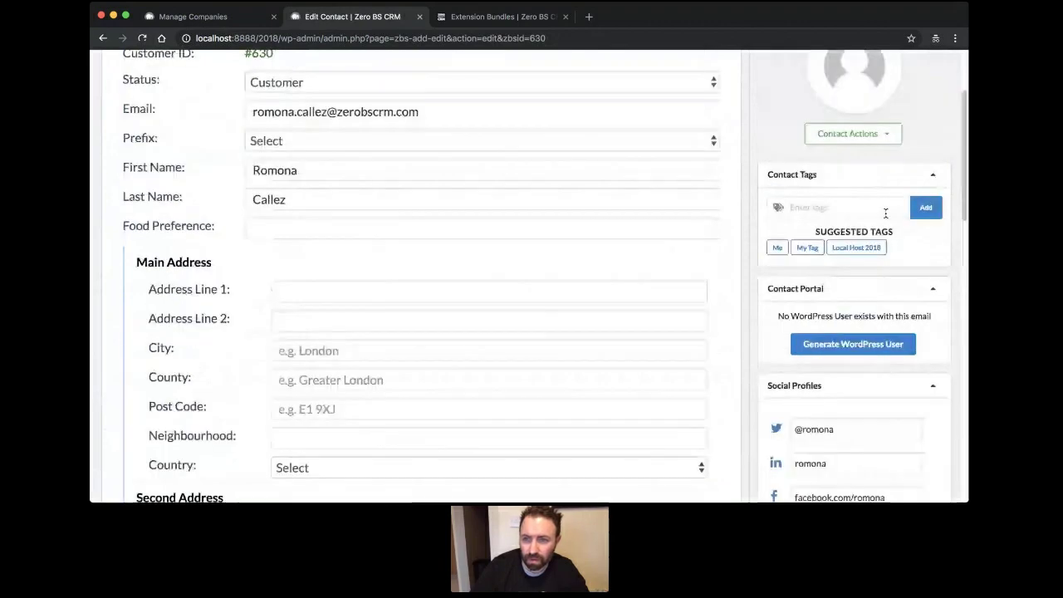
pyautogui.scroll(2, 885, 213)
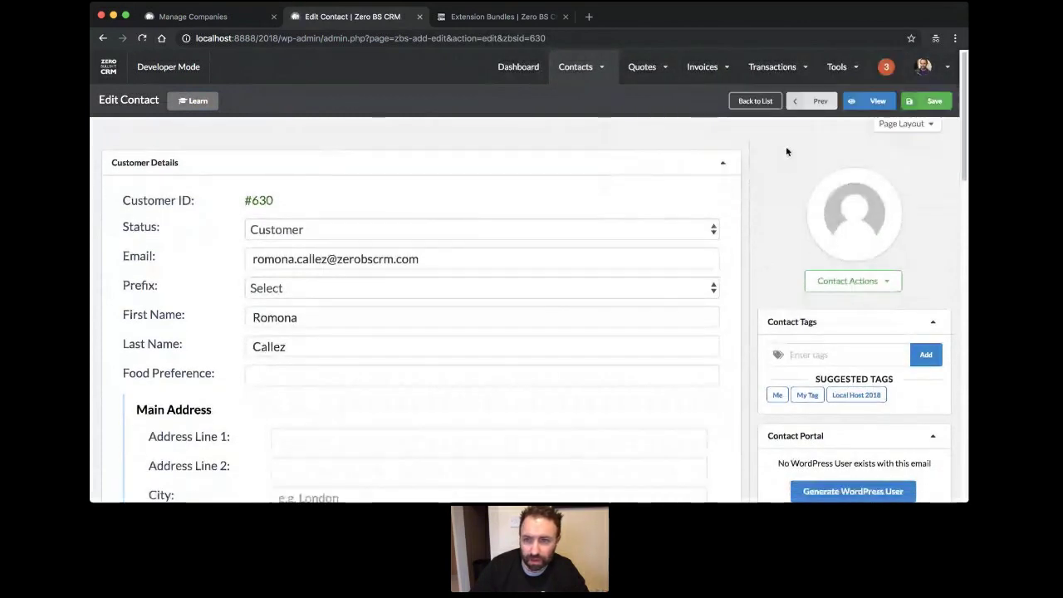
# Go to the previous contact and set its Company to Zero BS CRM Company.
pyautogui.click(811, 106)
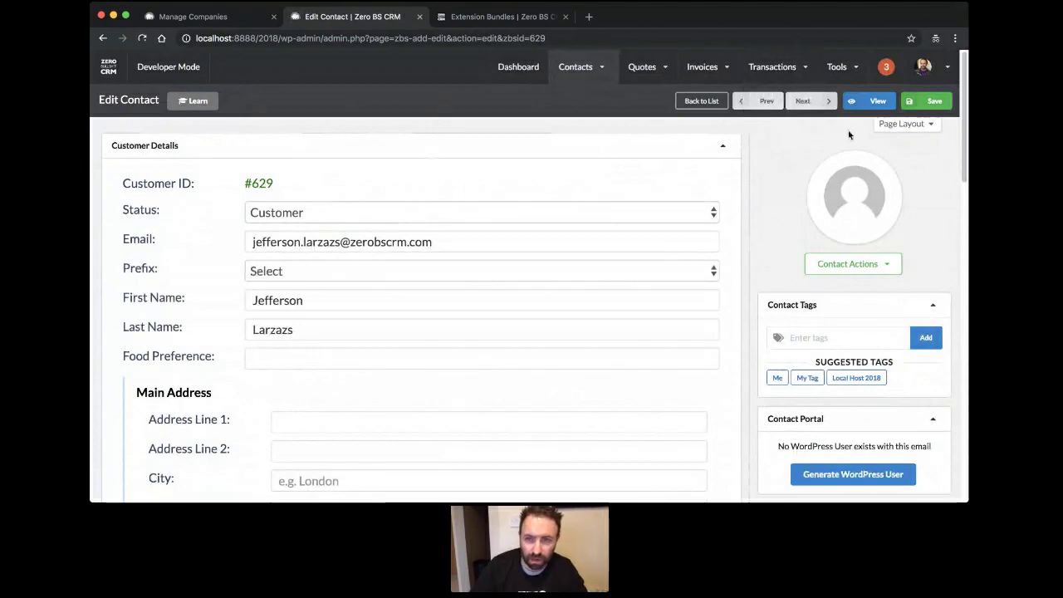
pyautogui.scroll(-3, 297, 314)
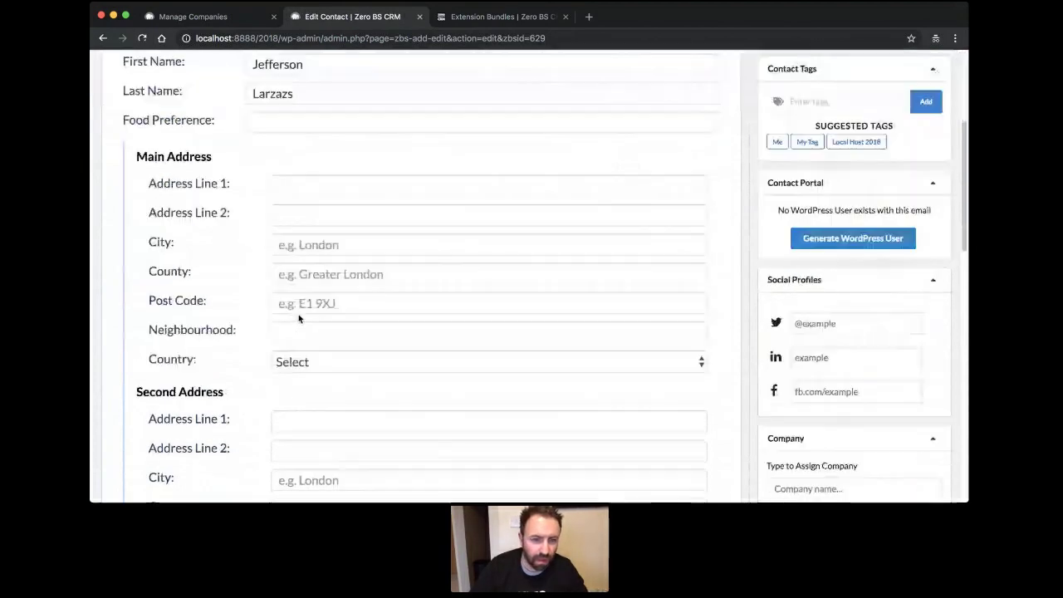
pyautogui.scroll(-3, 299, 316)
pyautogui.scroll(2, 743, 393)
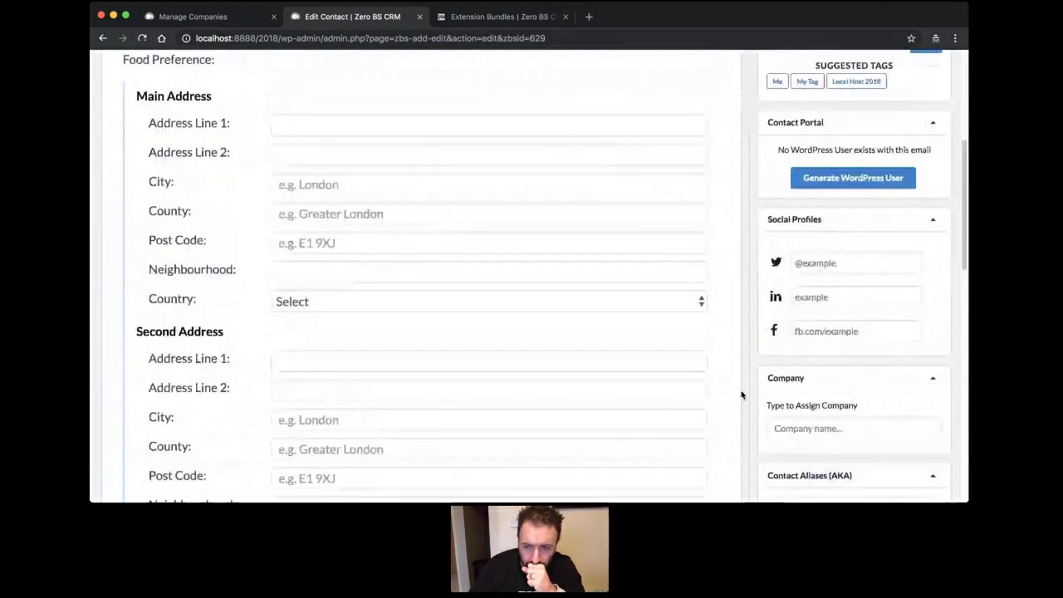
pyautogui.click(793, 427)
pyautogui.write('Zero BS CRM Company')
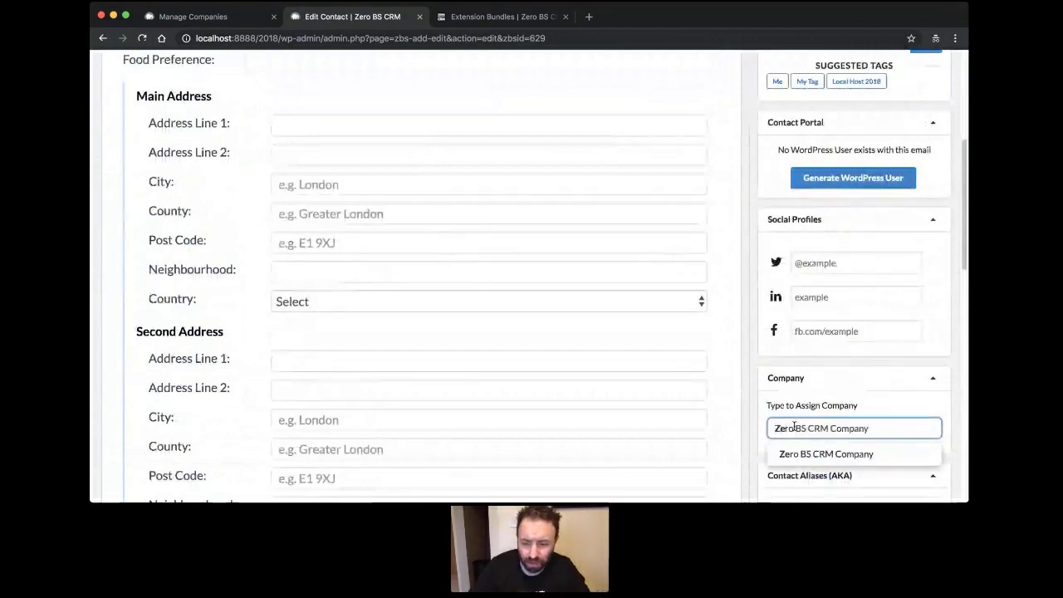
pyautogui.click(885, 456)
# Save the contact and go back to the Manage Companies tab.
pyautogui.scroll(5, 844, 324)
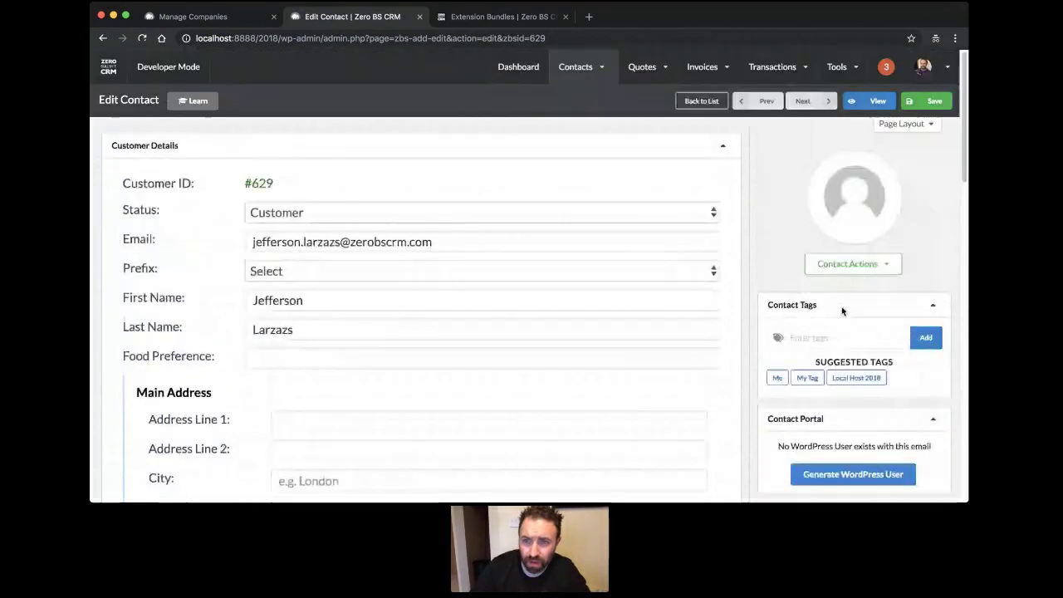
pyautogui.click(935, 101)
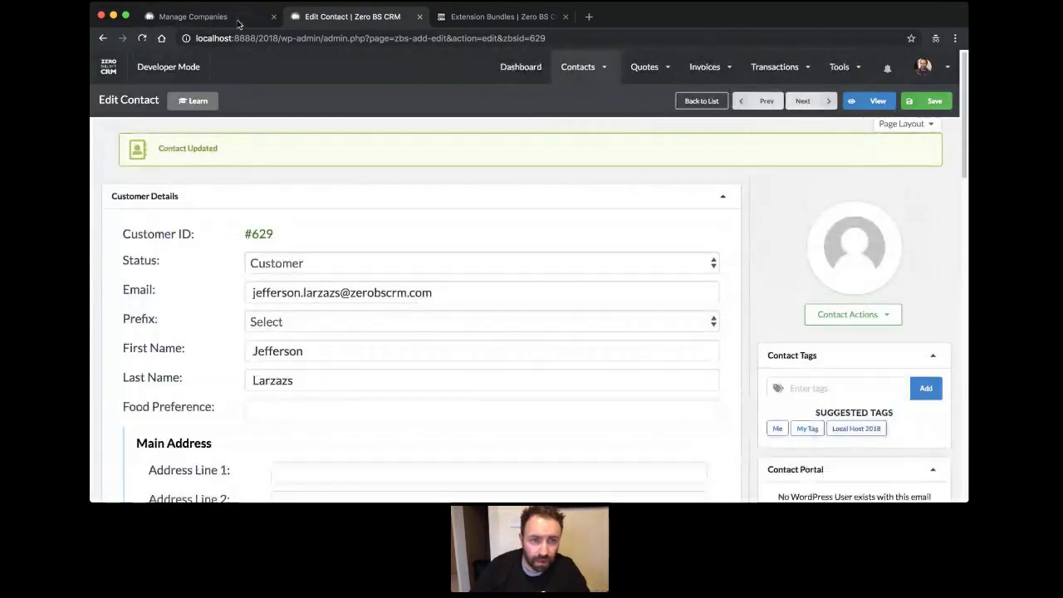
pyautogui.click(199, 17)
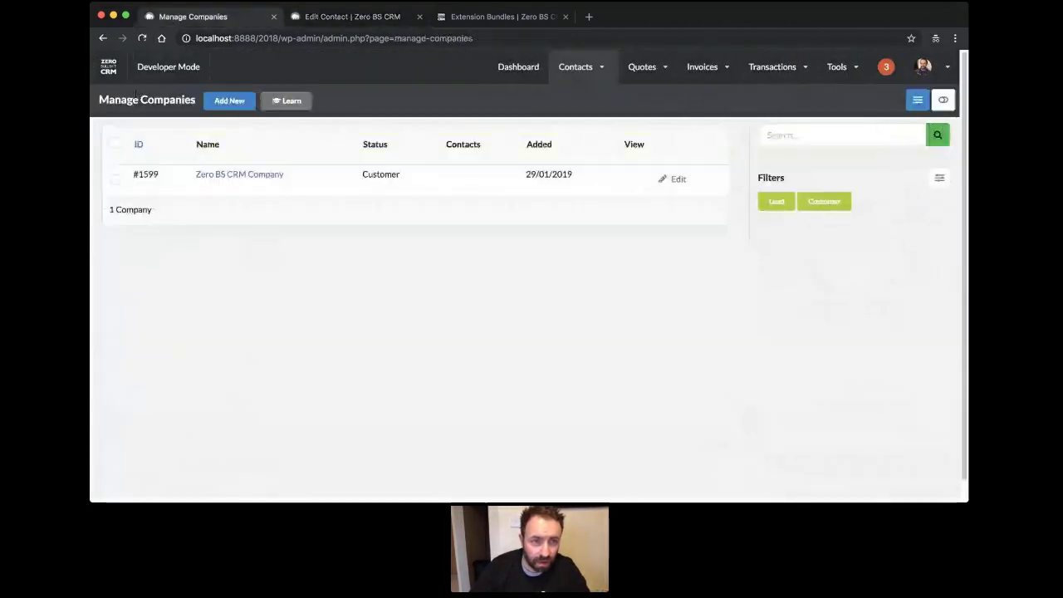
# Reload Zero BS CRM Company's overview and open one of its two linked contacts, worth $23.00.
pyautogui.click(142, 39)
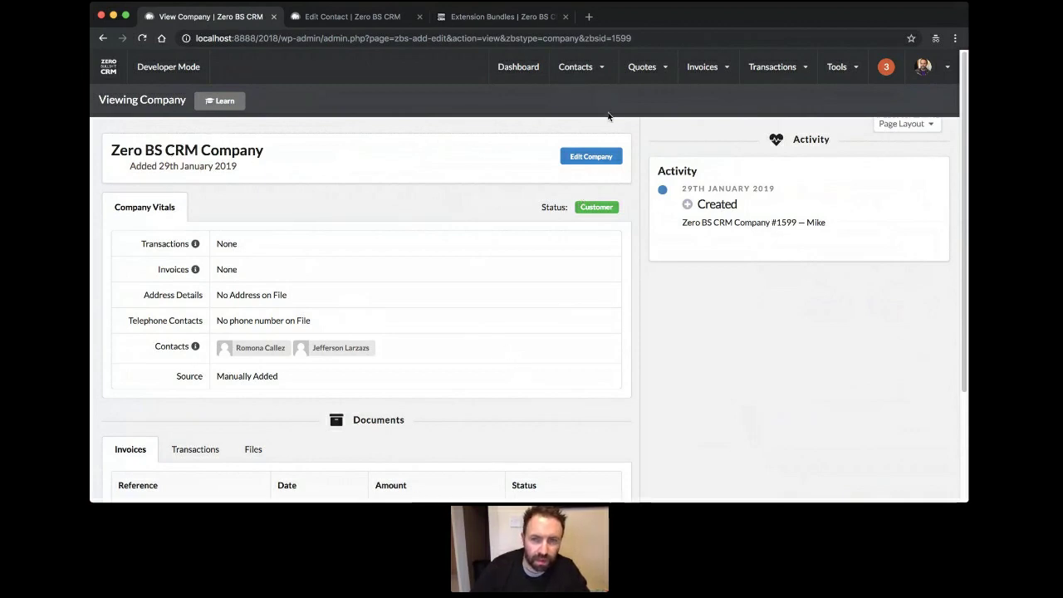
pyautogui.moveTo(585, 71)
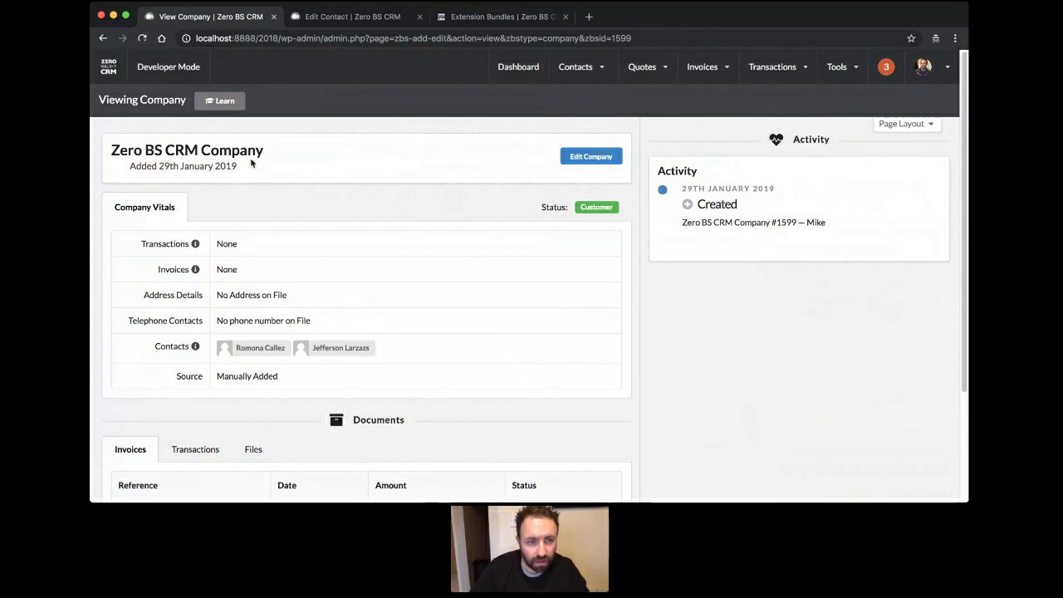
pyautogui.scroll(-1, 348, 396)
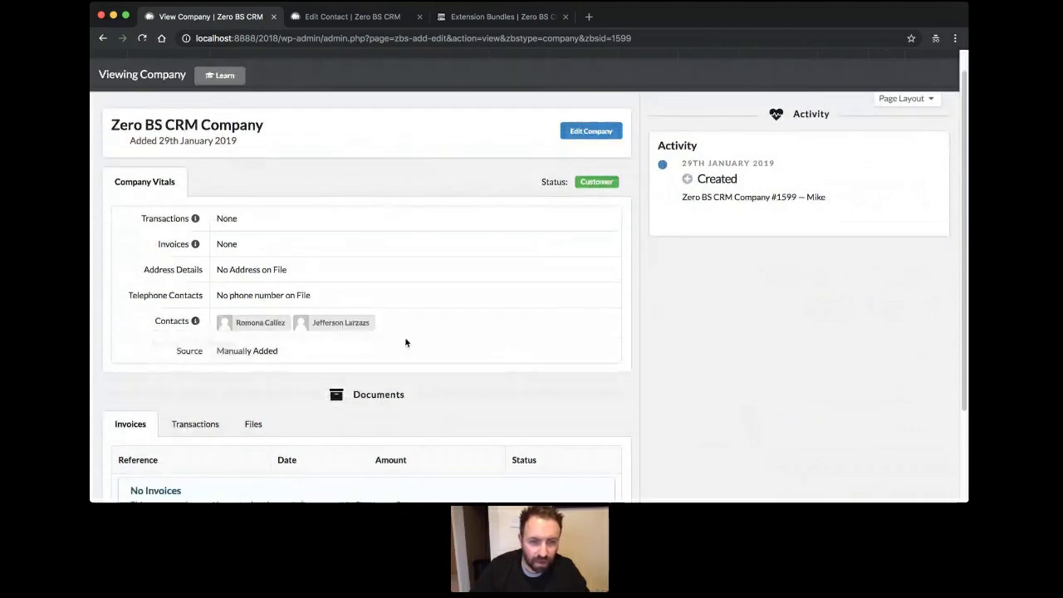
pyautogui.click(346, 325)
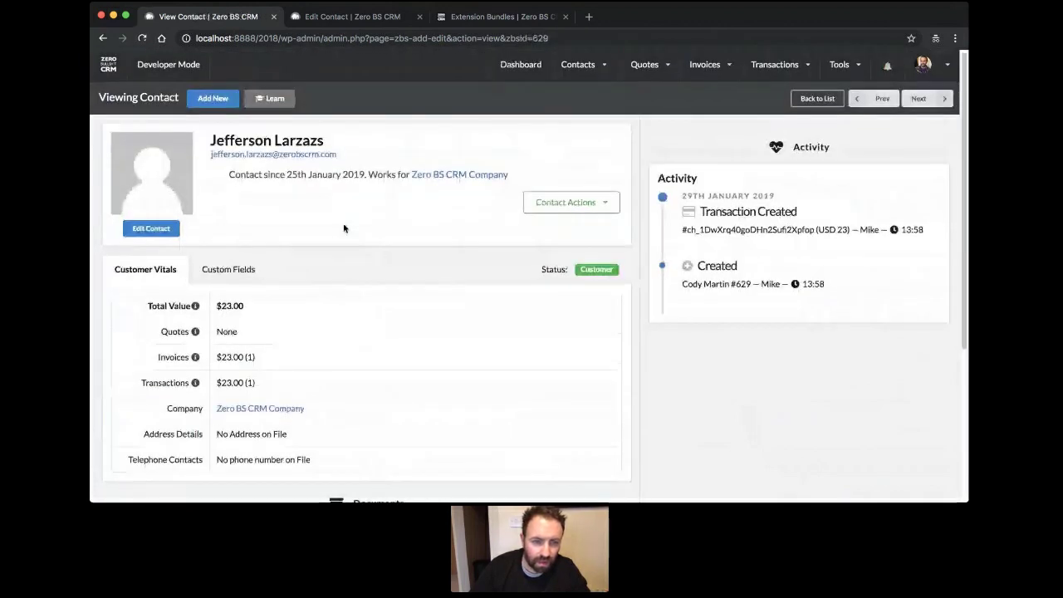
pyautogui.scroll(-3, 336, 232)
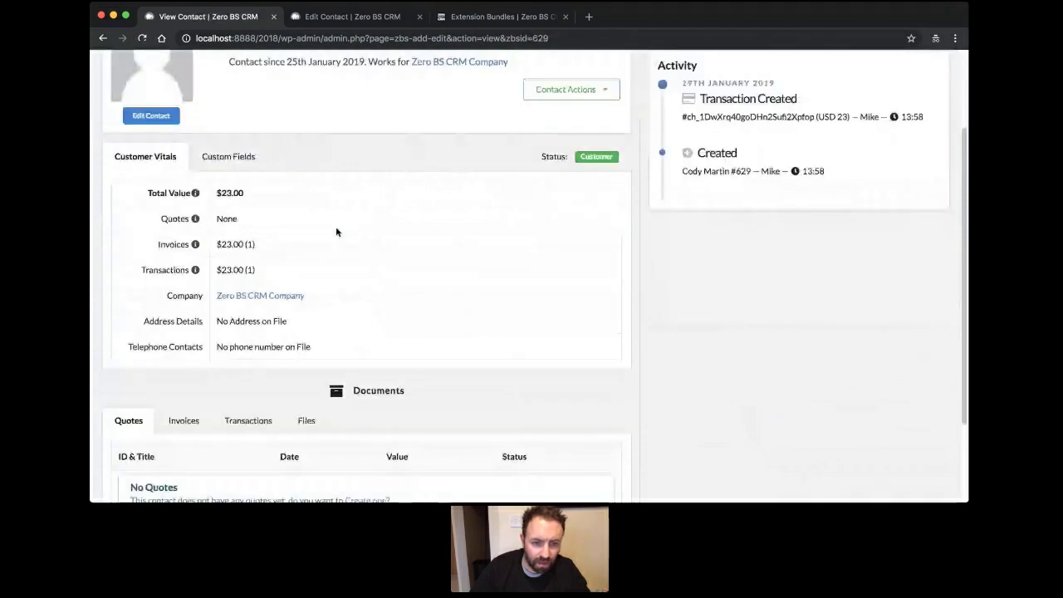
pyautogui.scroll(3, 335, 230)
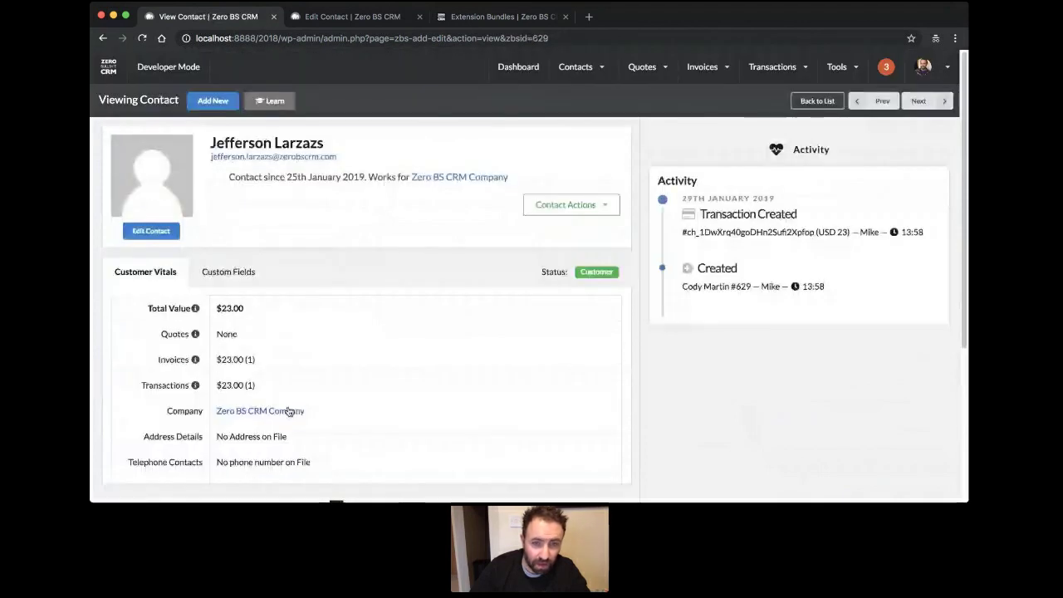
# Edit the contact, change its Status to Emailed, and save.
pyautogui.click(135, 228)
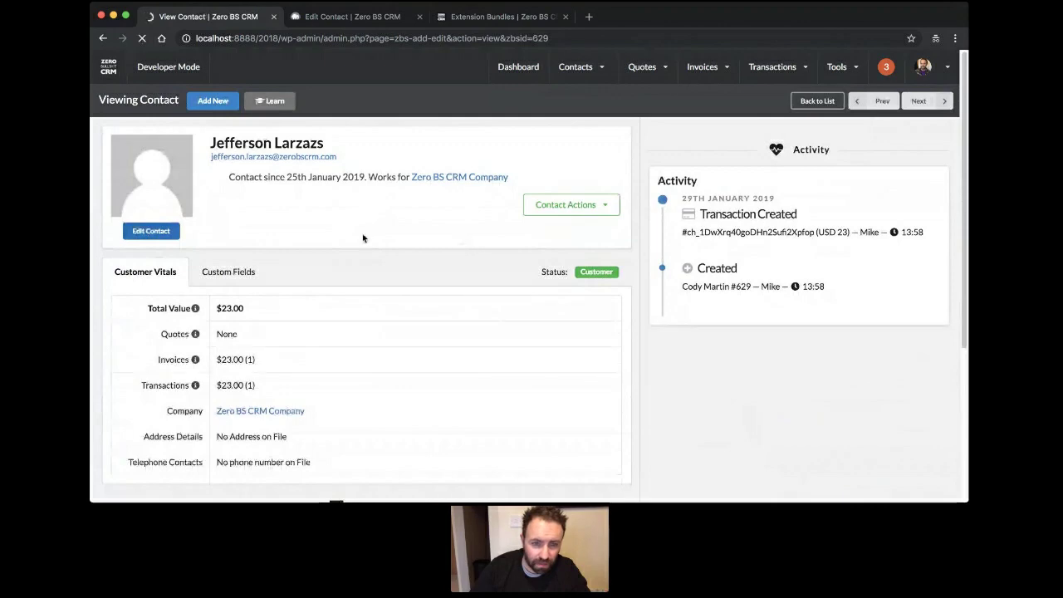
pyautogui.scroll(-10, 362, 238)
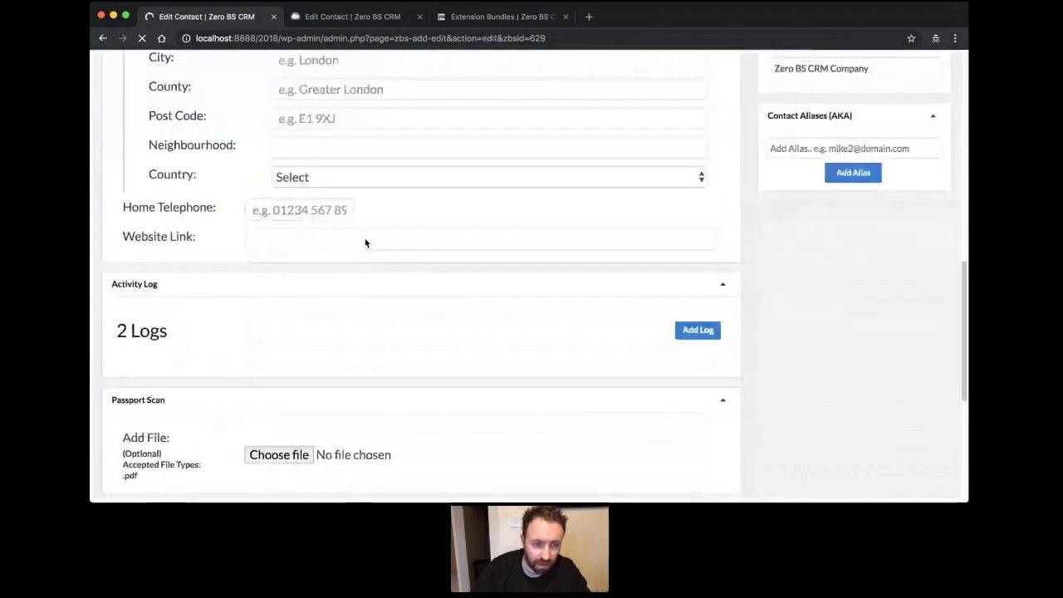
pyautogui.scroll(-5, 365, 242)
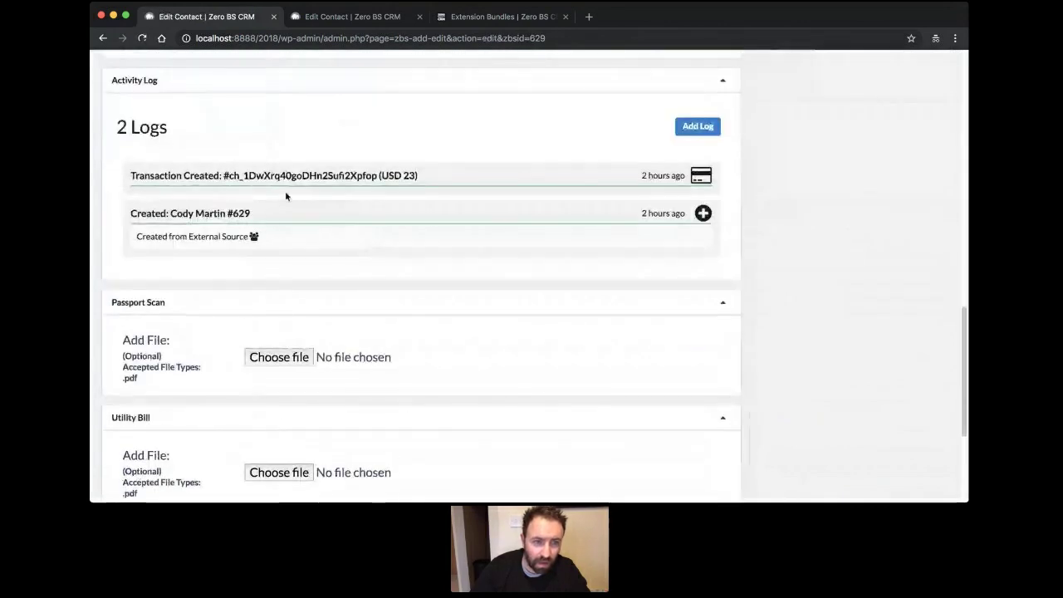
pyautogui.scroll(15, 284, 196)
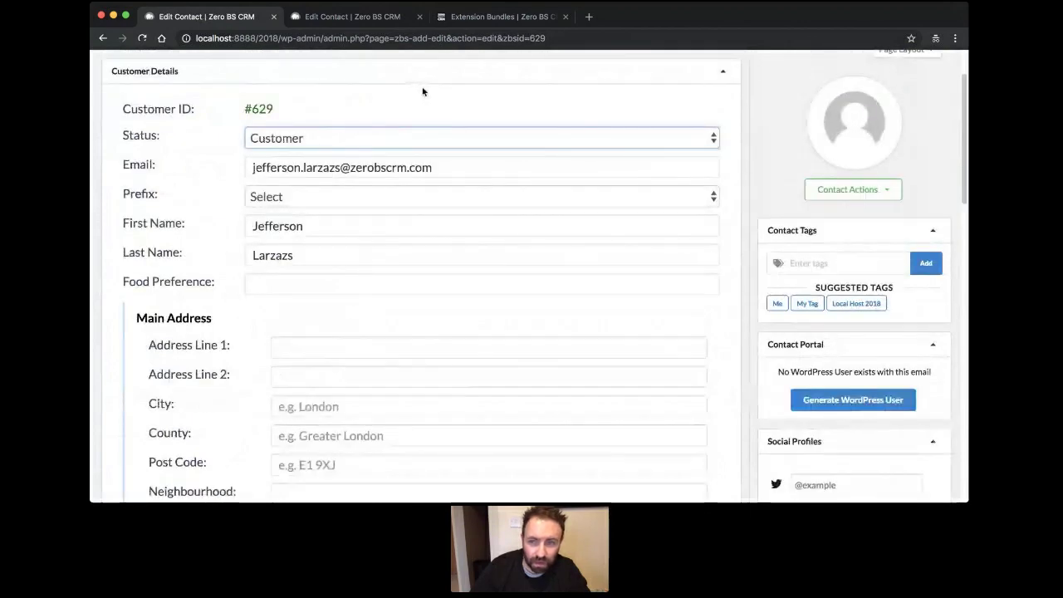
pyautogui.press('e')
pyautogui.scroll(2, 806, 332)
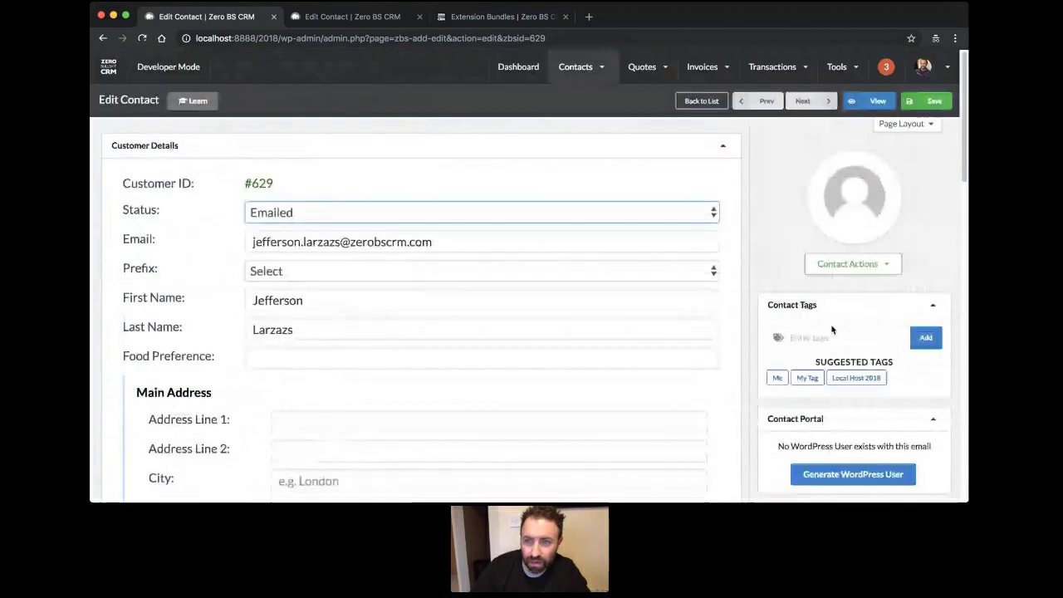
pyautogui.click(933, 101)
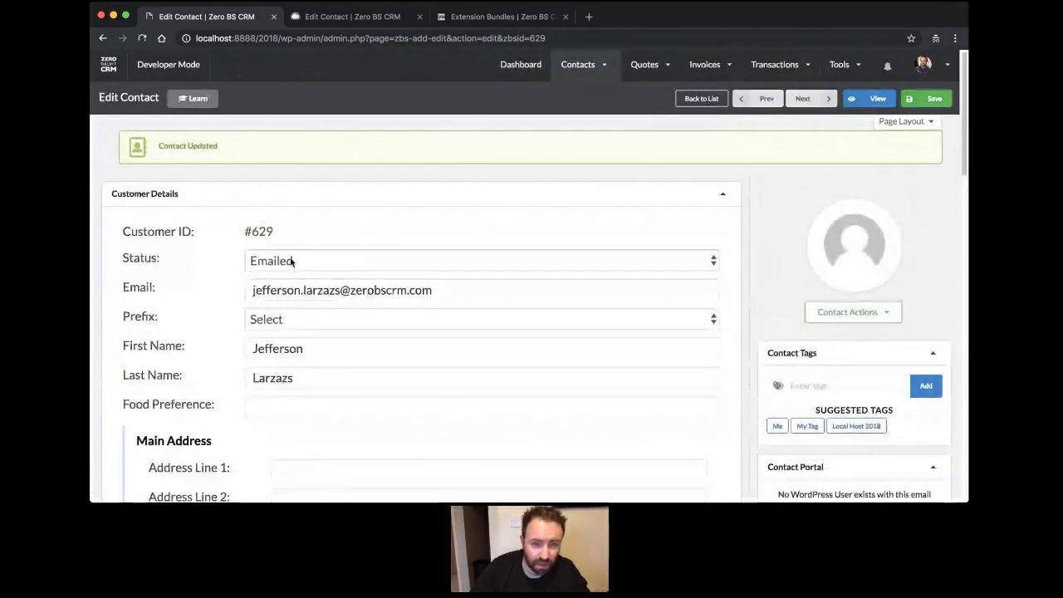
# Check the activity log, then set the Status back to Customer and save.
pyautogui.scroll(-10, 291, 262)
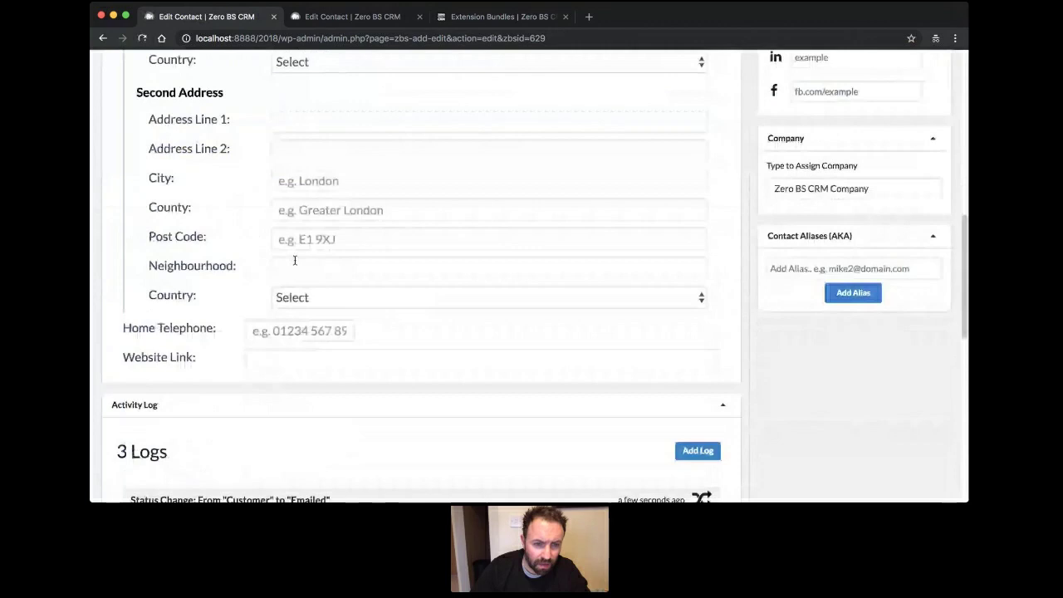
pyautogui.scroll(-2, 293, 260)
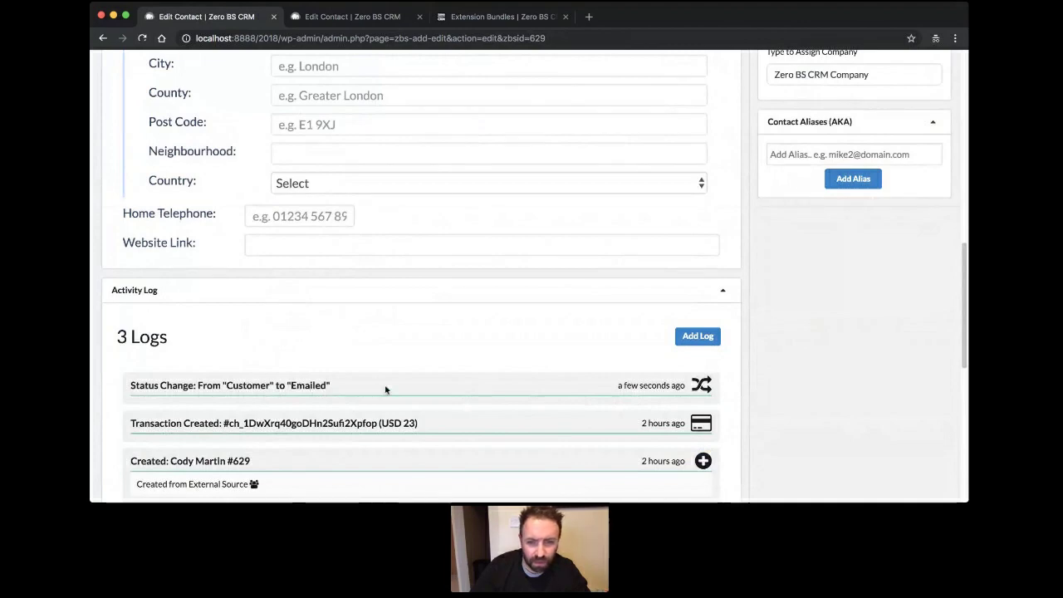
pyautogui.scroll(8, 383, 386)
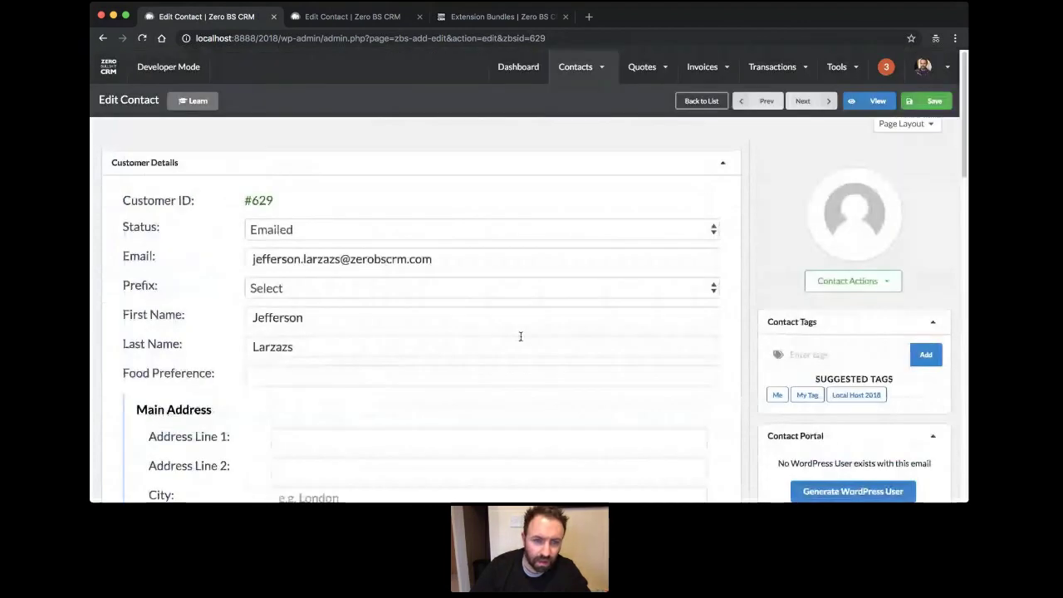
pyautogui.click(520, 229)
pyautogui.click(521, 199)
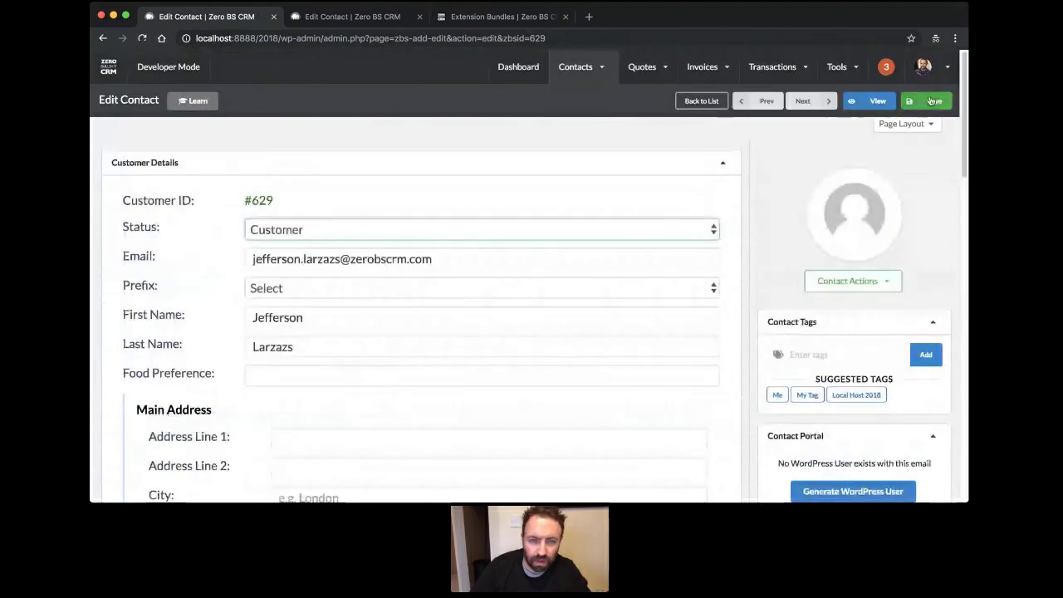
pyautogui.click(926, 100)
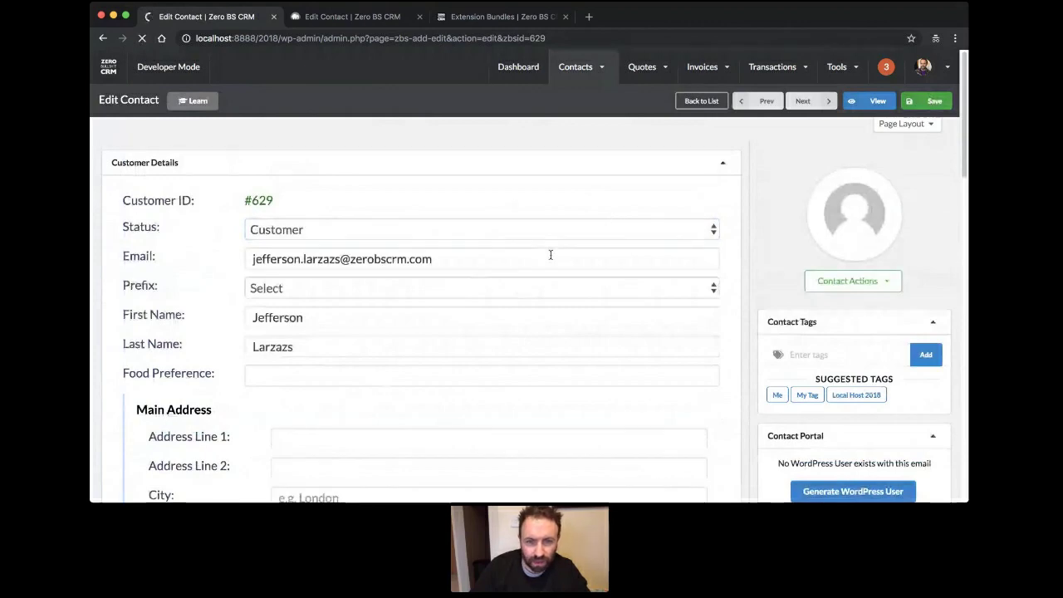
# Review the activity log, now listing 4 logs including both auto-logged status changes.
pyautogui.scroll(-3, 421, 239)
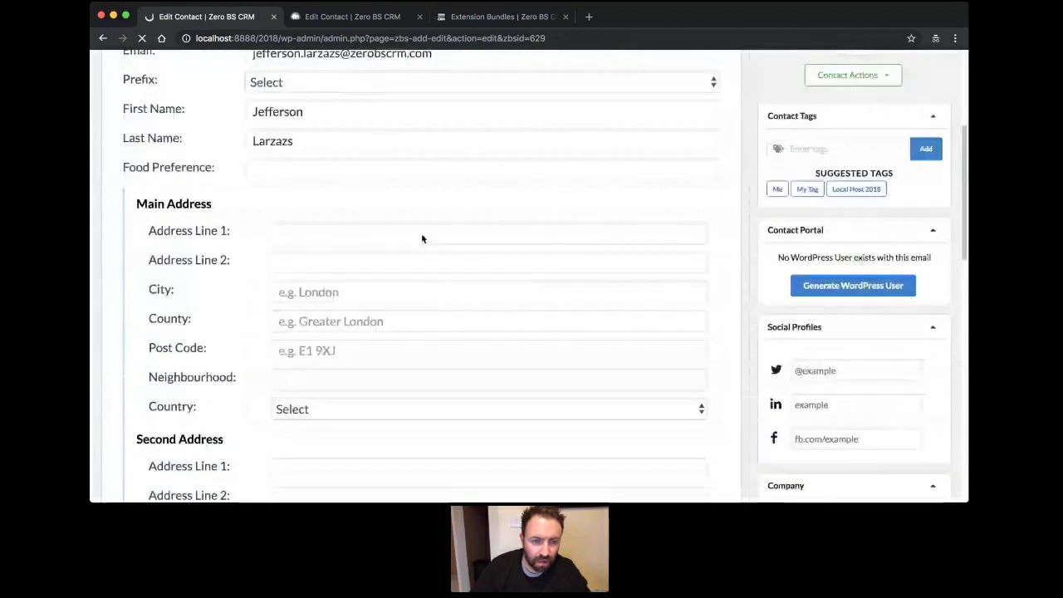
pyautogui.scroll(-8, 421, 239)
pyautogui.scroll(-1, 424, 237)
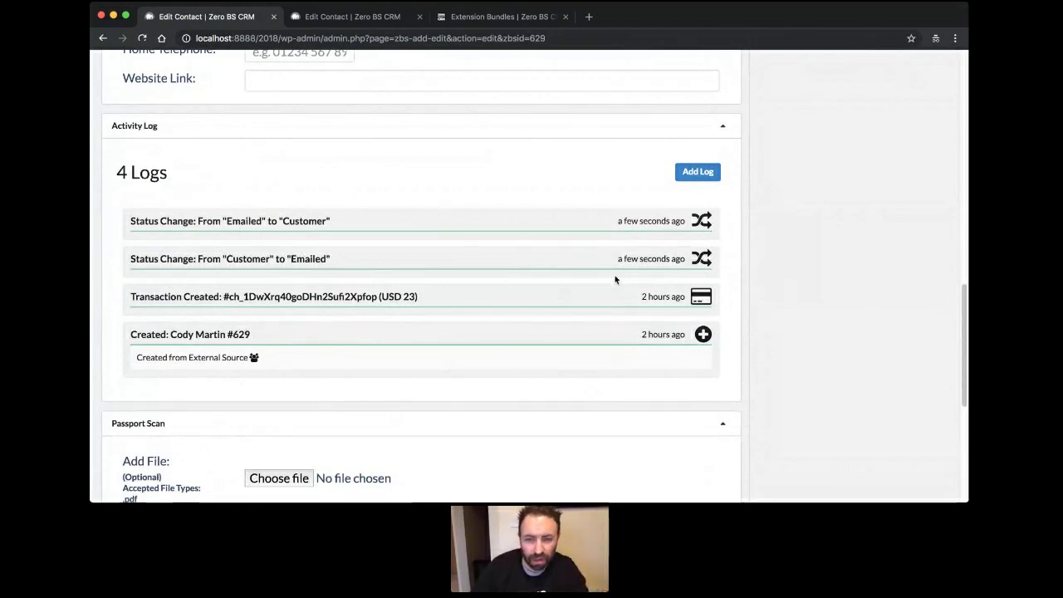
pyautogui.scroll(3, 579, 348)
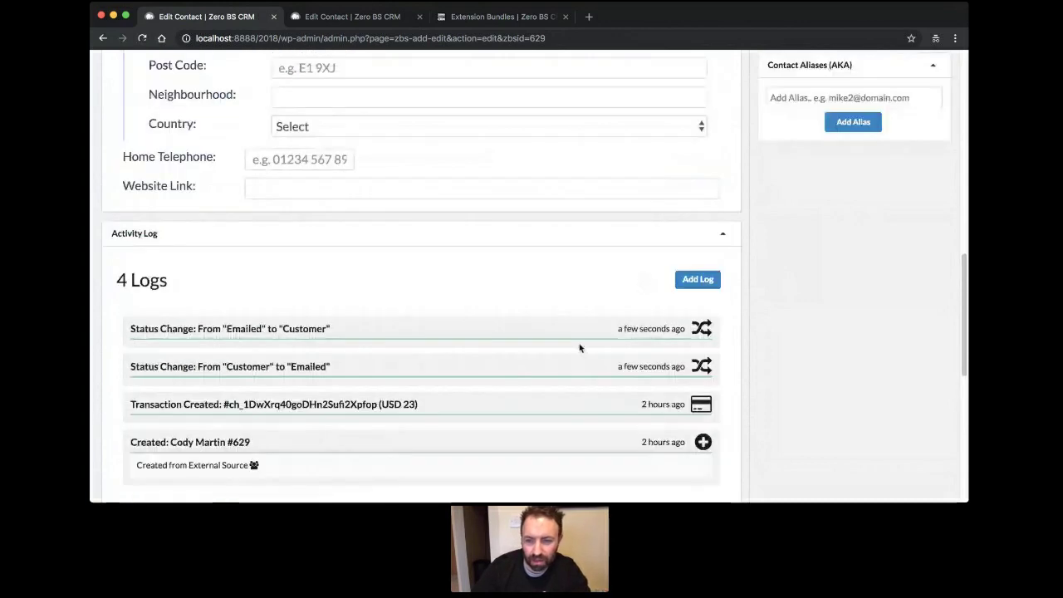
pyautogui.scroll(1, 579, 348)
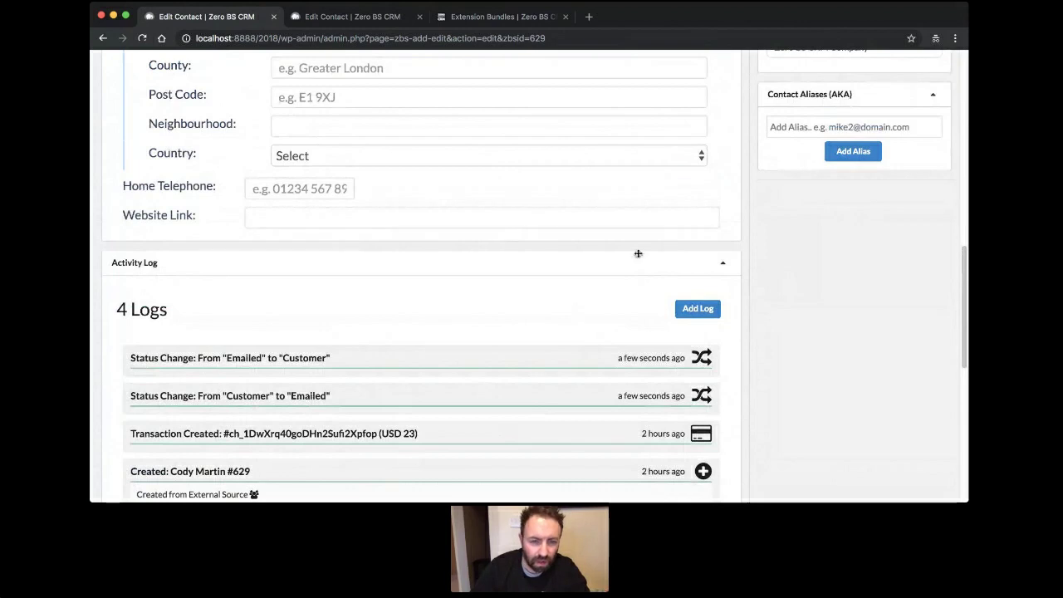
pyautogui.scroll(1, 459, 335)
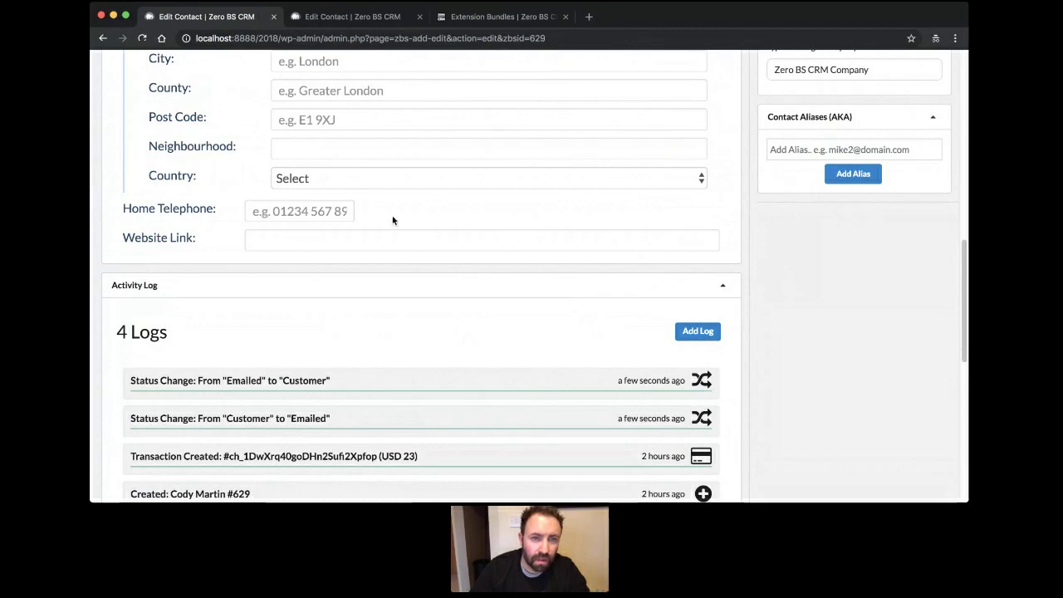
pyautogui.scroll(10, 393, 220)
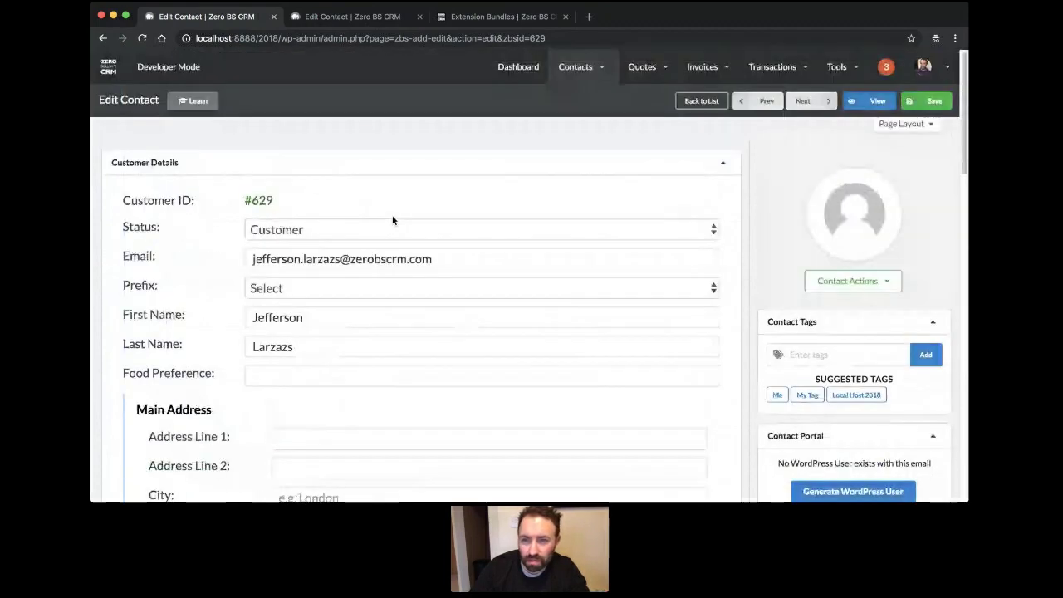
# In the CRM's general settings, set the admin menu layout to CRM Only.
pyautogui.click(926, 66)
pyautogui.click(646, 127)
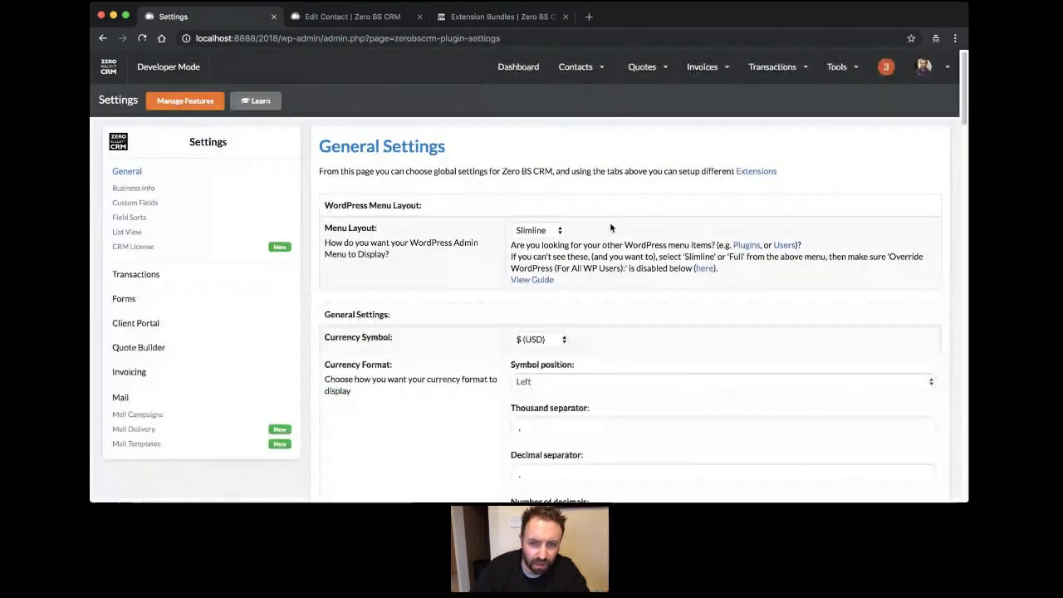
pyautogui.click(108, 68)
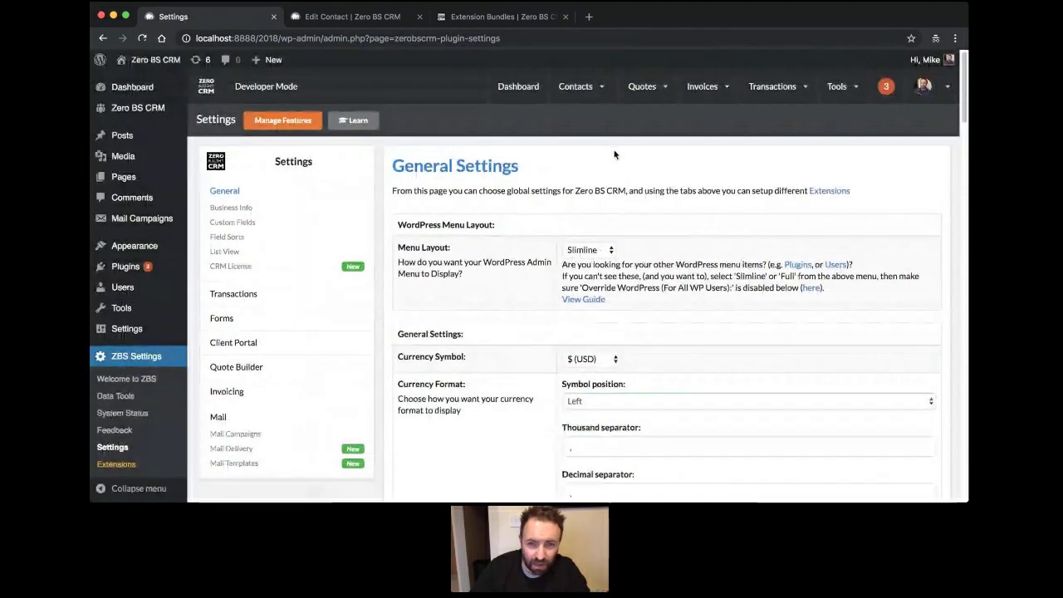
pyautogui.click(591, 249)
pyautogui.click(606, 265)
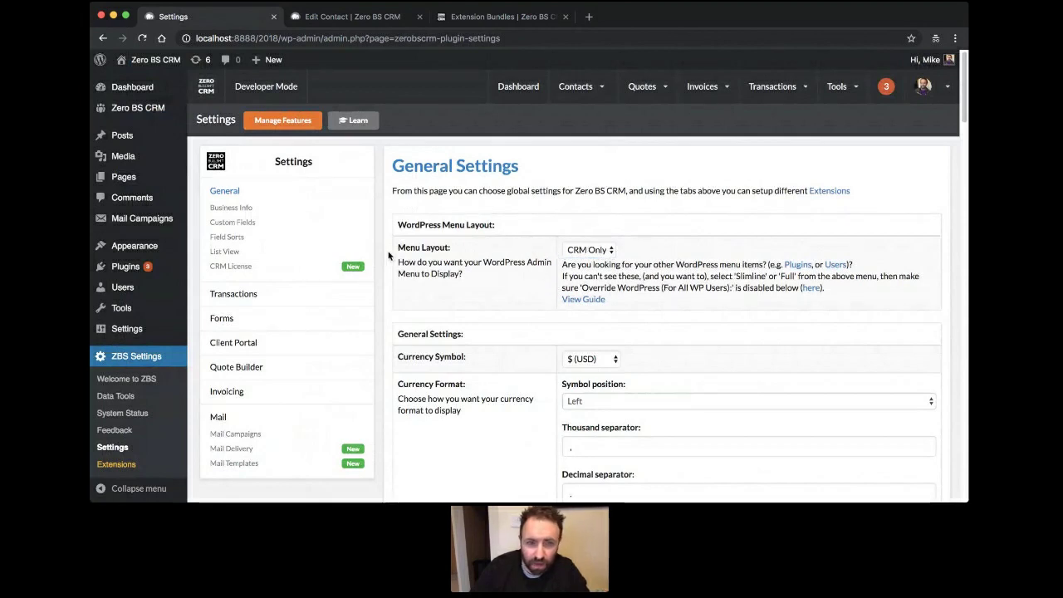
# Enable the WordPress override, hiding the WordPress interface for CRM-role users and all WordPress users.
pyautogui.scroll(-10, 390, 255)
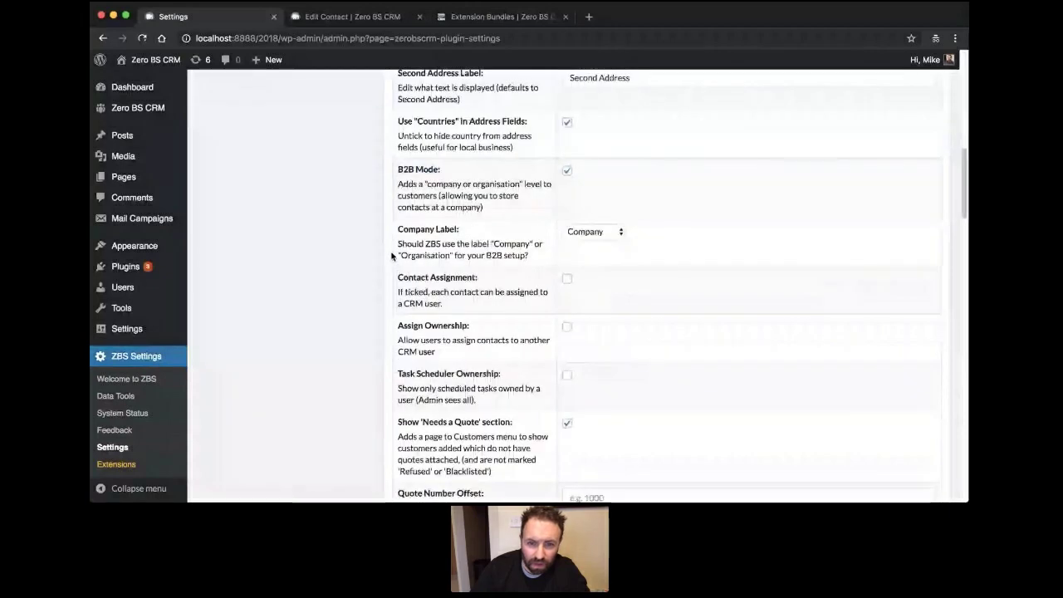
pyautogui.scroll(1, 407, 253)
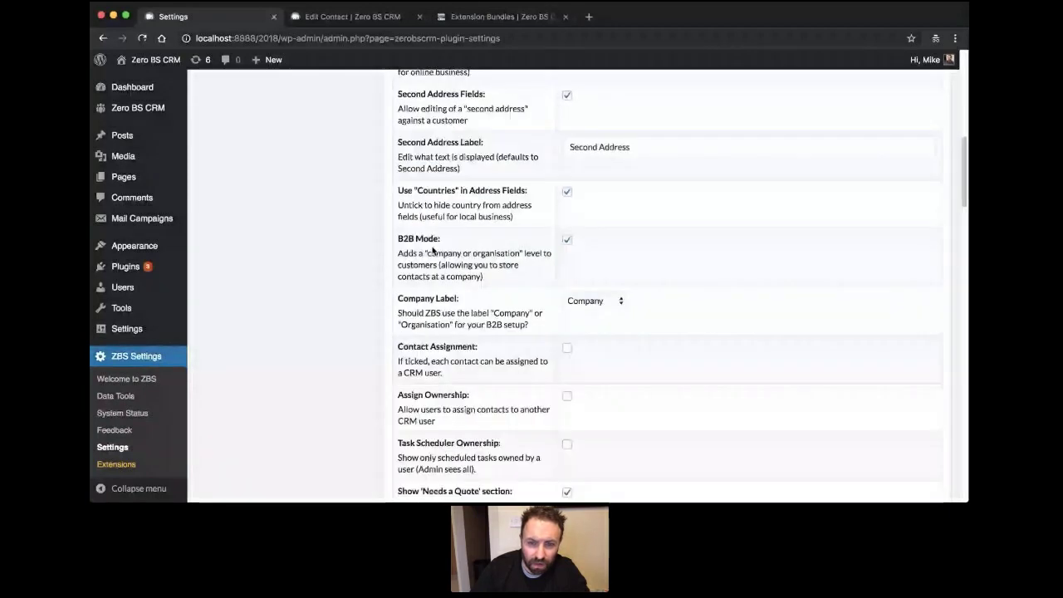
pyautogui.scroll(-10, 432, 249)
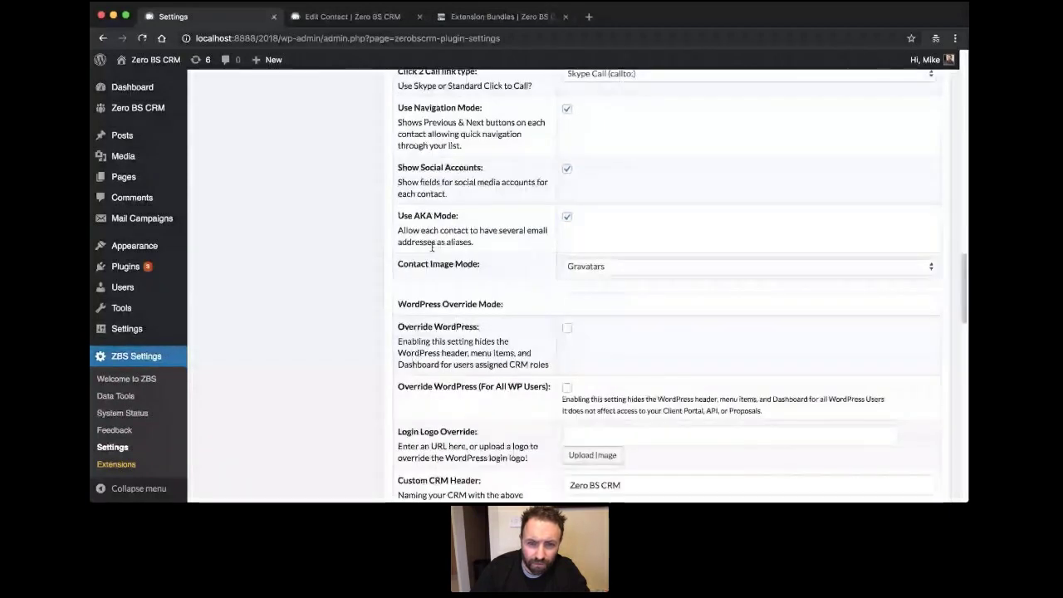
pyautogui.scroll(-3, 431, 249)
pyautogui.scroll(1, 431, 251)
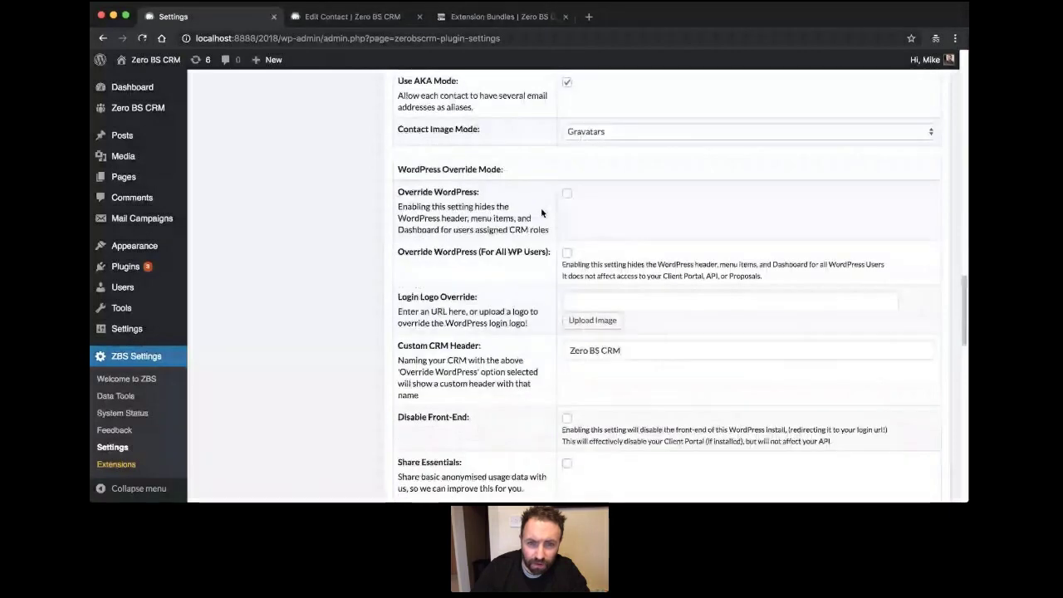
pyautogui.click(566, 198)
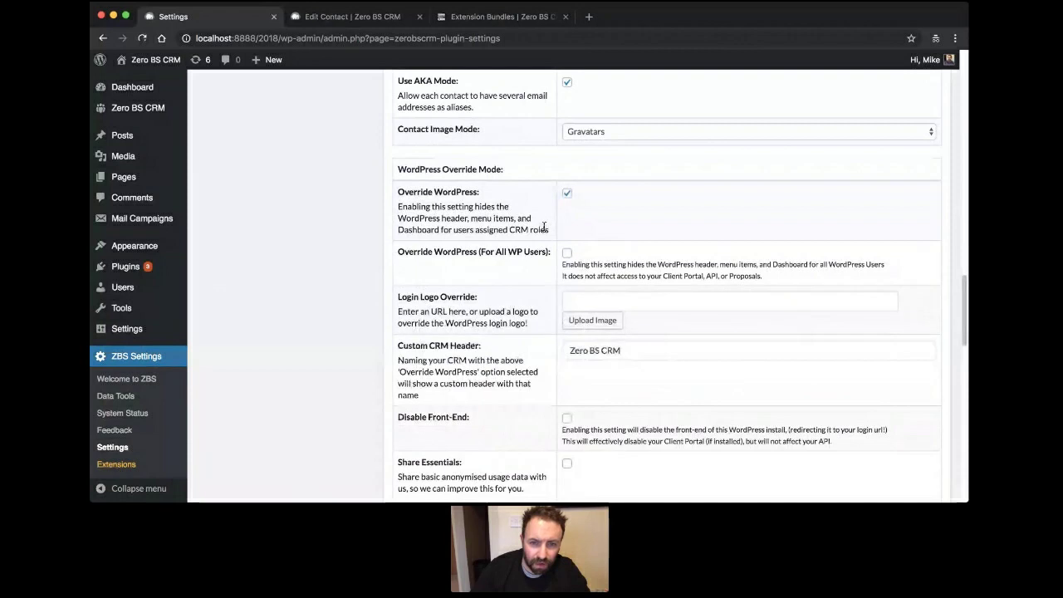
pyautogui.click(566, 252)
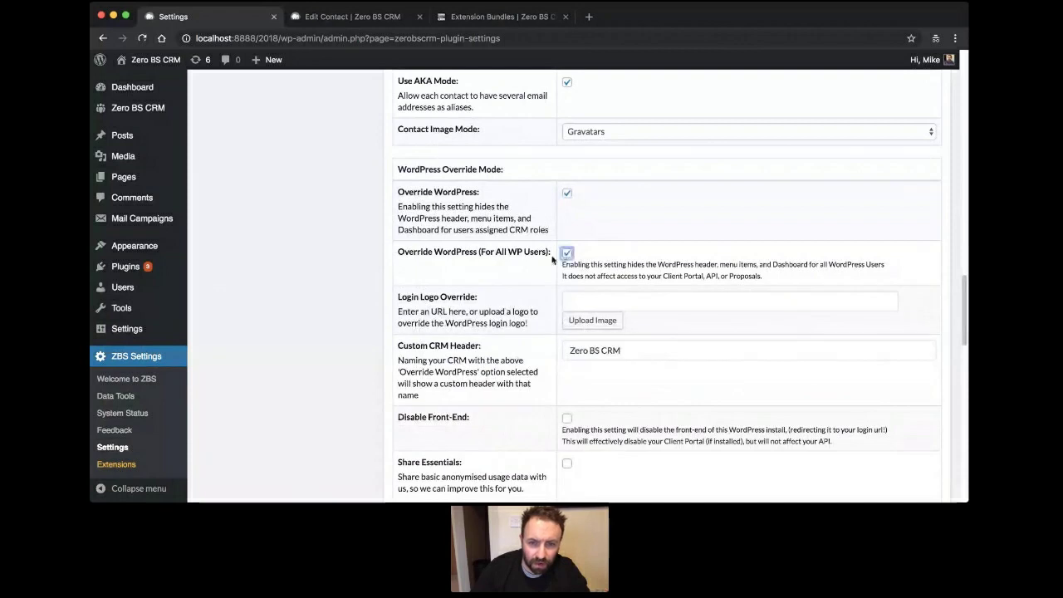
pyautogui.click(335, 257)
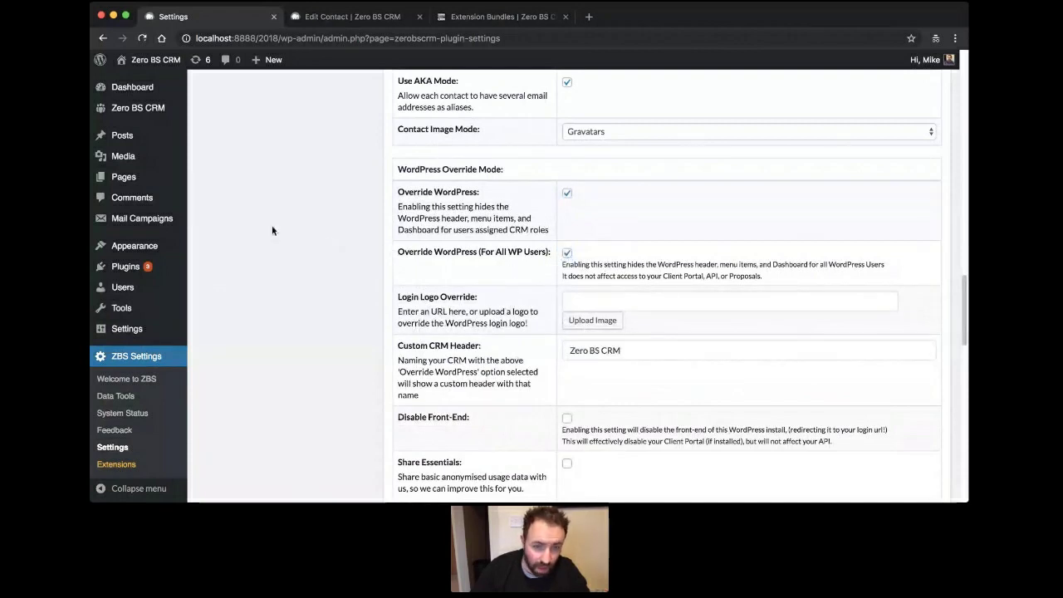
# Replace the Custom CRM Header with 'My Awesome CRM' and save the settings.
pyautogui.scroll(-3, 272, 229)
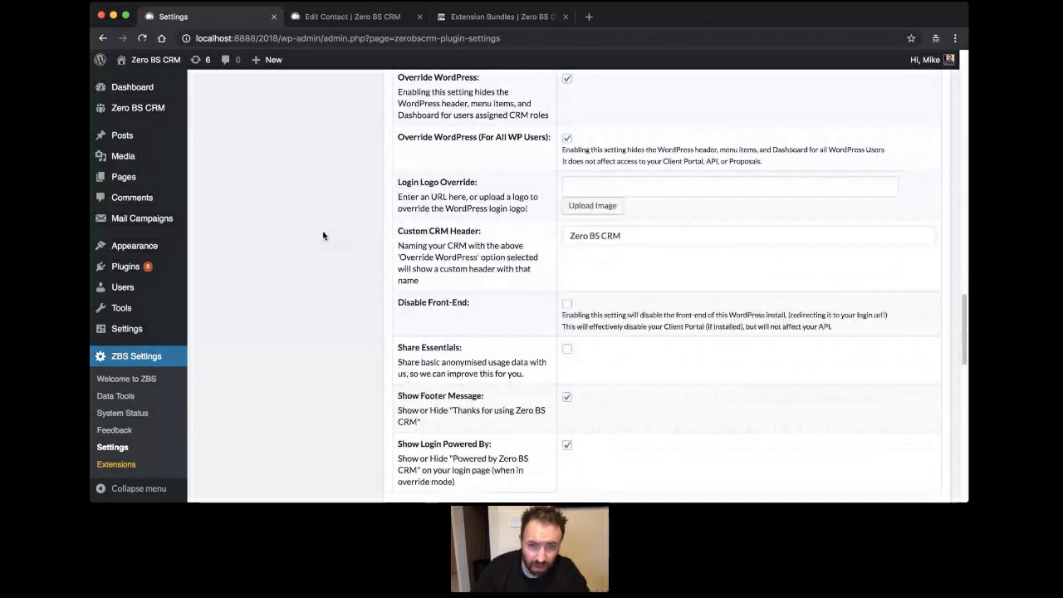
pyautogui.click(678, 240)
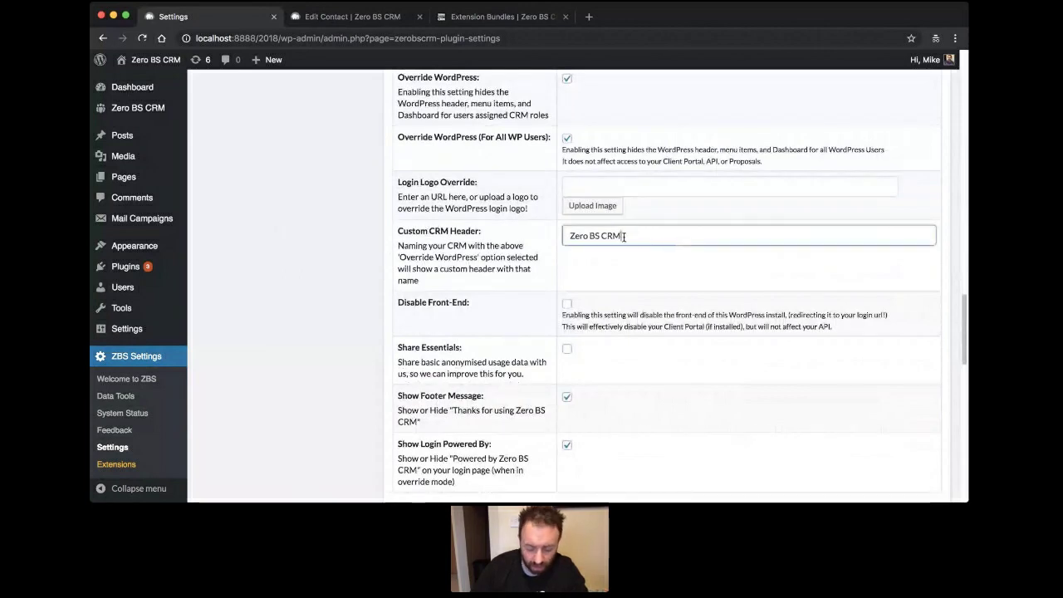
pyautogui.press('BackSpace')
pyautogui.press('BackSpace')
pyautogui.press('BackSpace')
pyautogui.press('BackSpace')
pyautogui.press('BackSpace')
pyautogui.press('BackSpace')
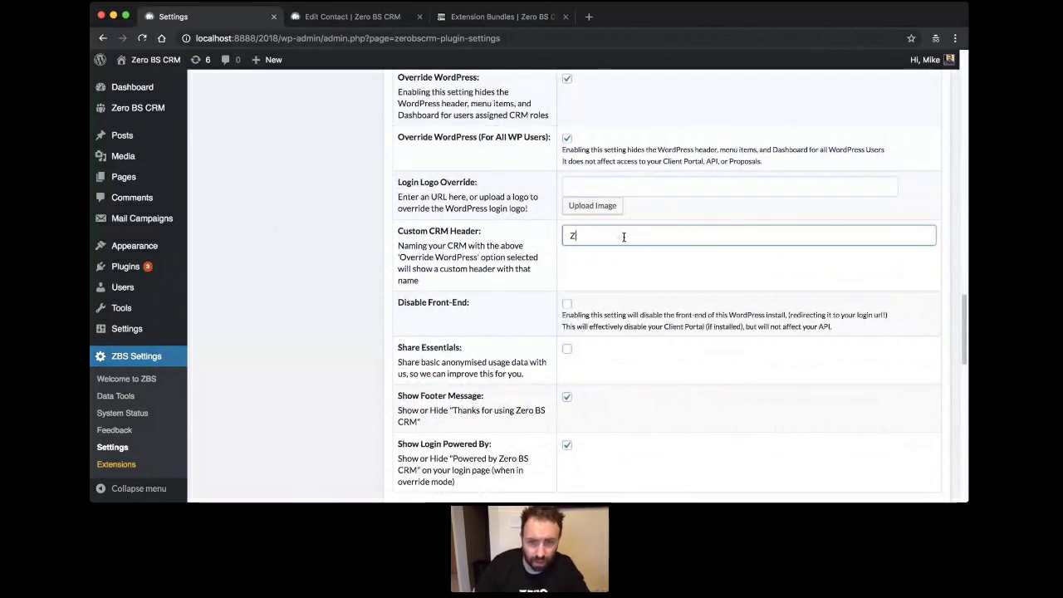
pyautogui.press('BackSpace')
pyautogui.write('My A')
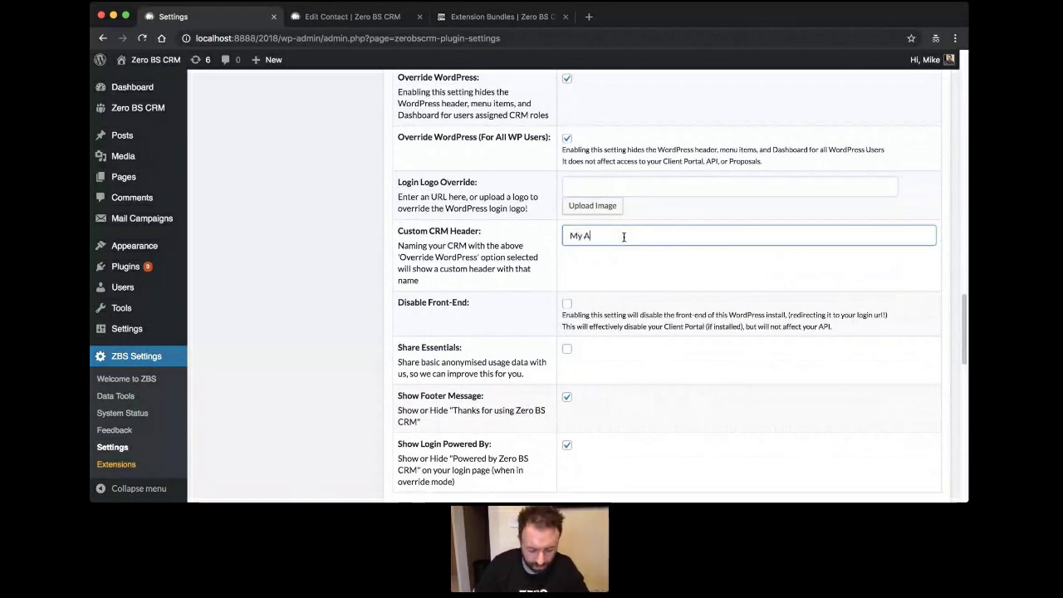
pyautogui.write('wesome CRM')
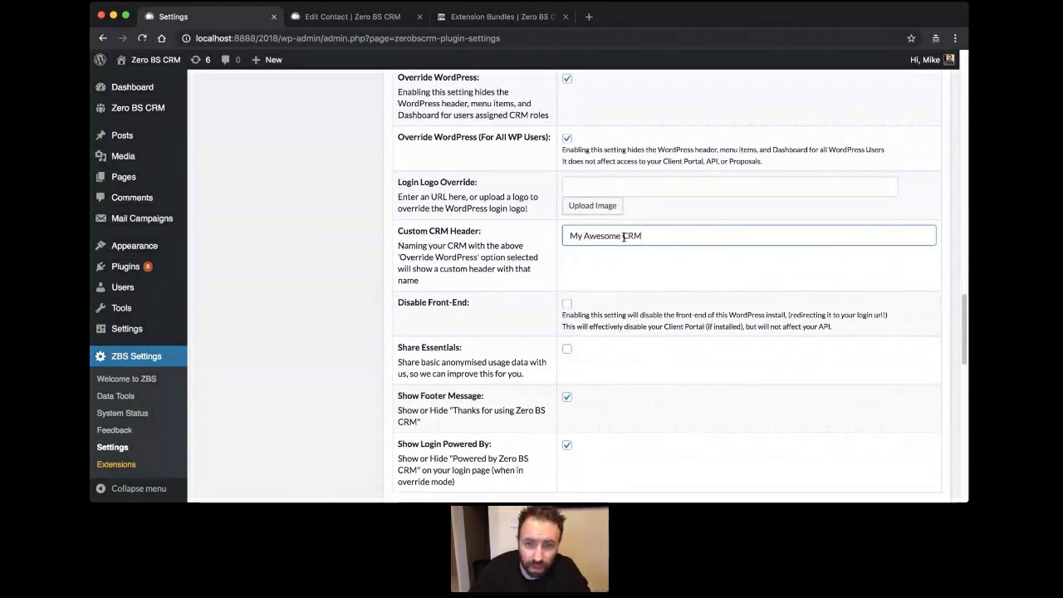
pyautogui.scroll(-15, 438, 264)
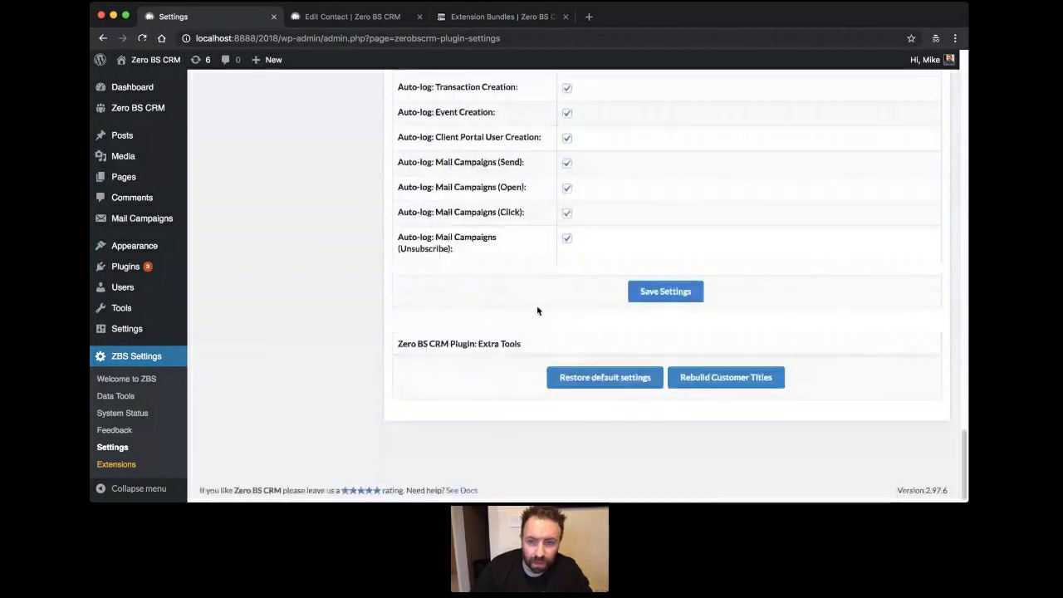
pyautogui.press('Return')
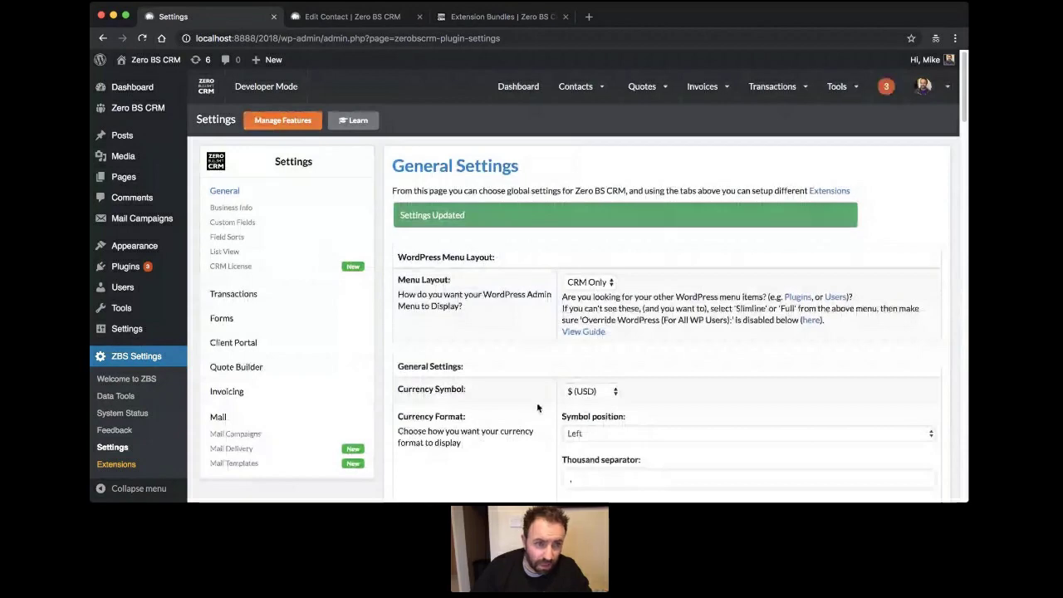
# Check the saved settings, then load localhost:8888/2018/wp-admin/ from the address bar.
pyautogui.scroll(-10, 494, 253)
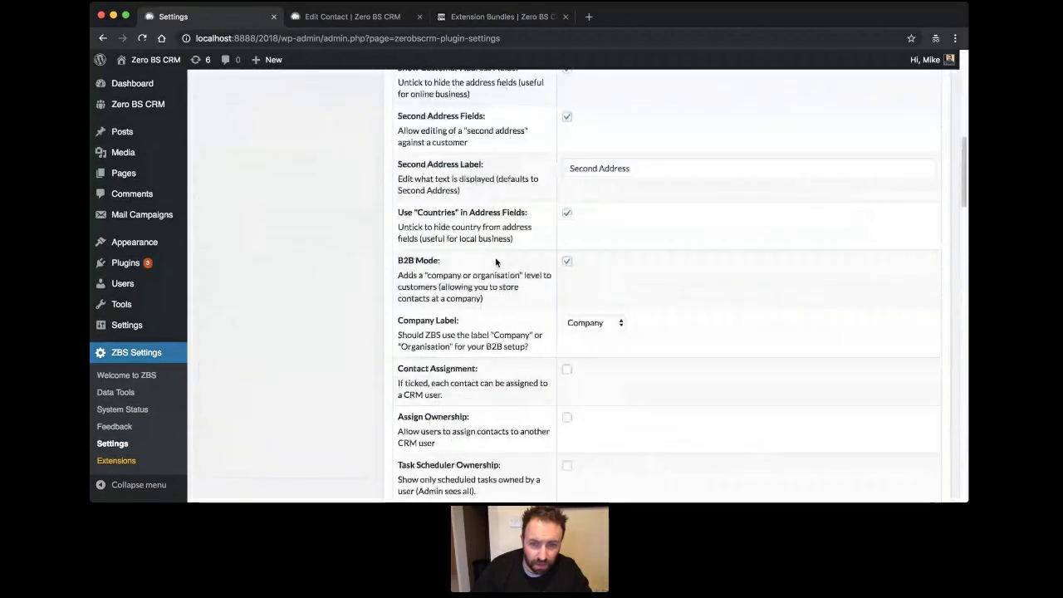
pyautogui.scroll(-3, 495, 262)
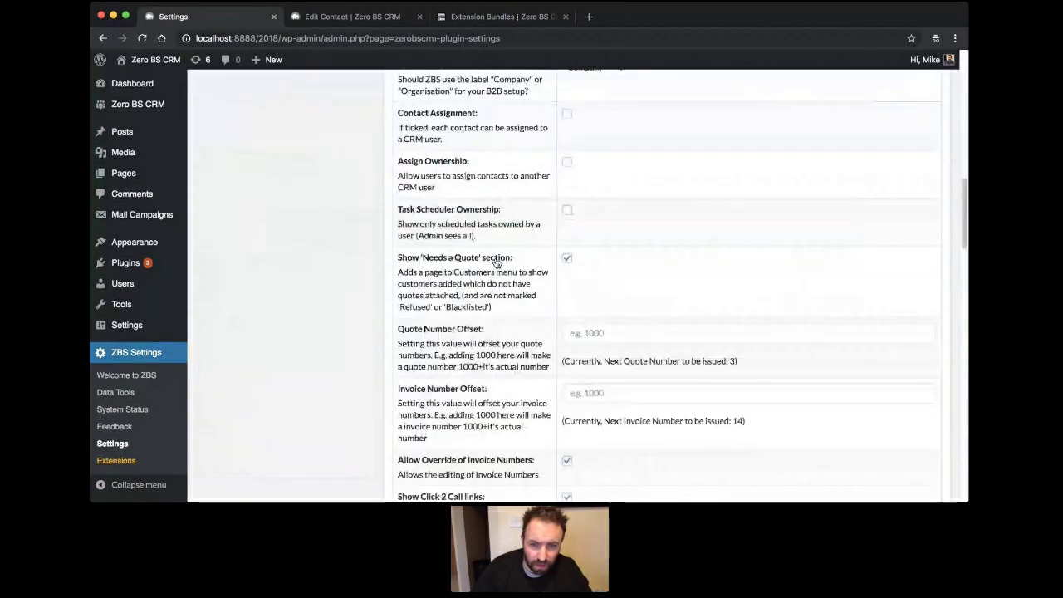
pyautogui.scroll(-5, 496, 263)
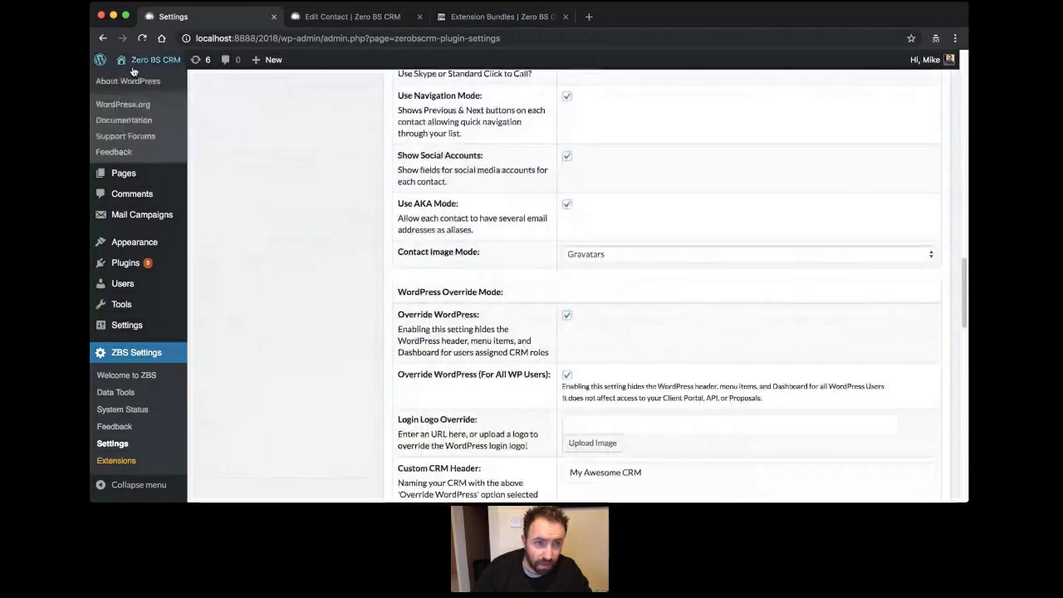
pyautogui.scroll(5, 310, 184)
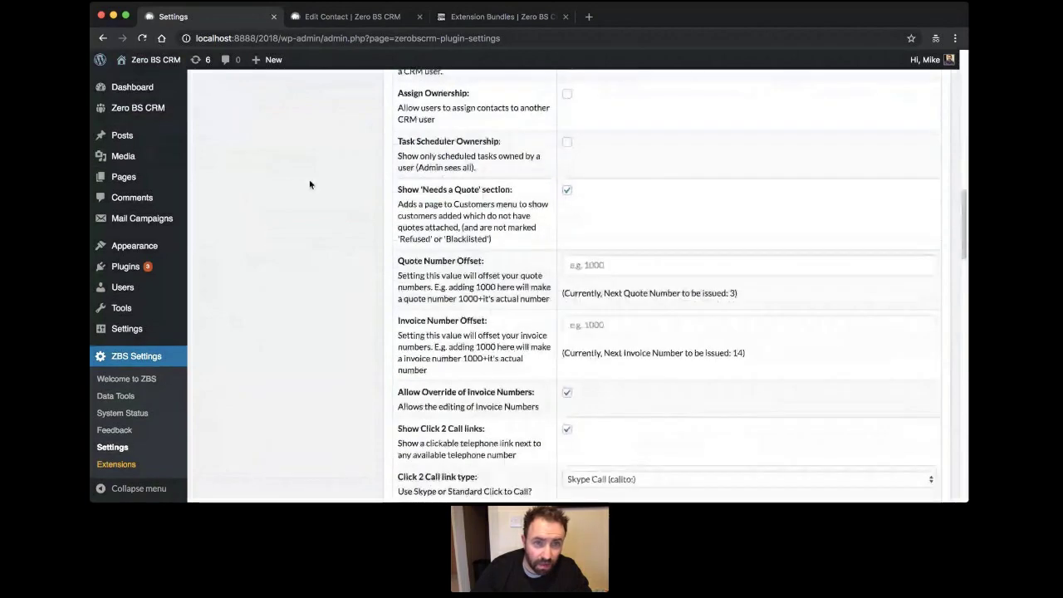
pyautogui.moveTo(500, 38); pyautogui.dragTo(340, 73)
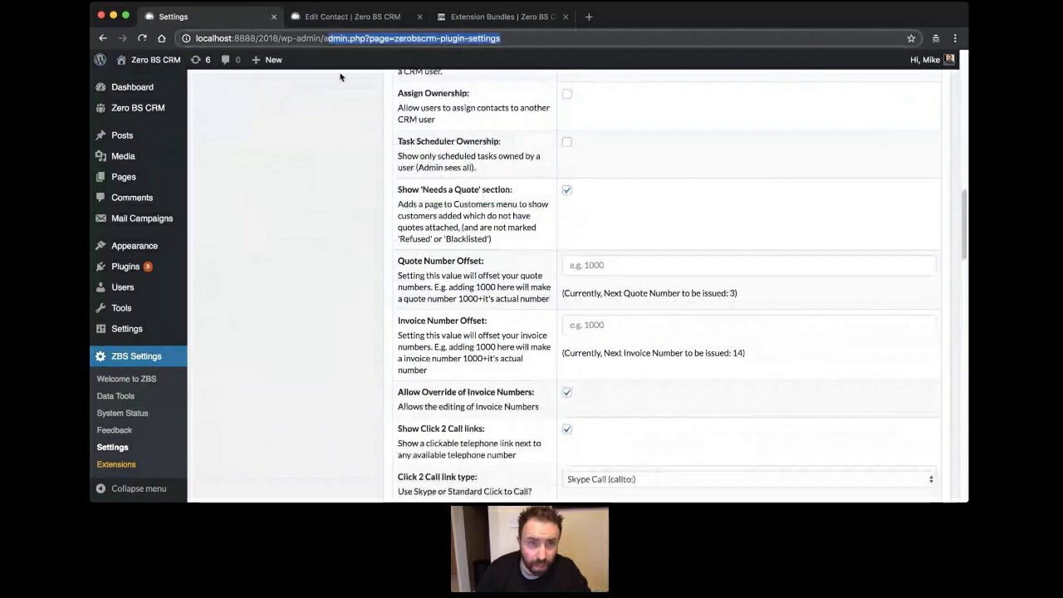
pyautogui.press('BackSpace')
pyautogui.press('Return')
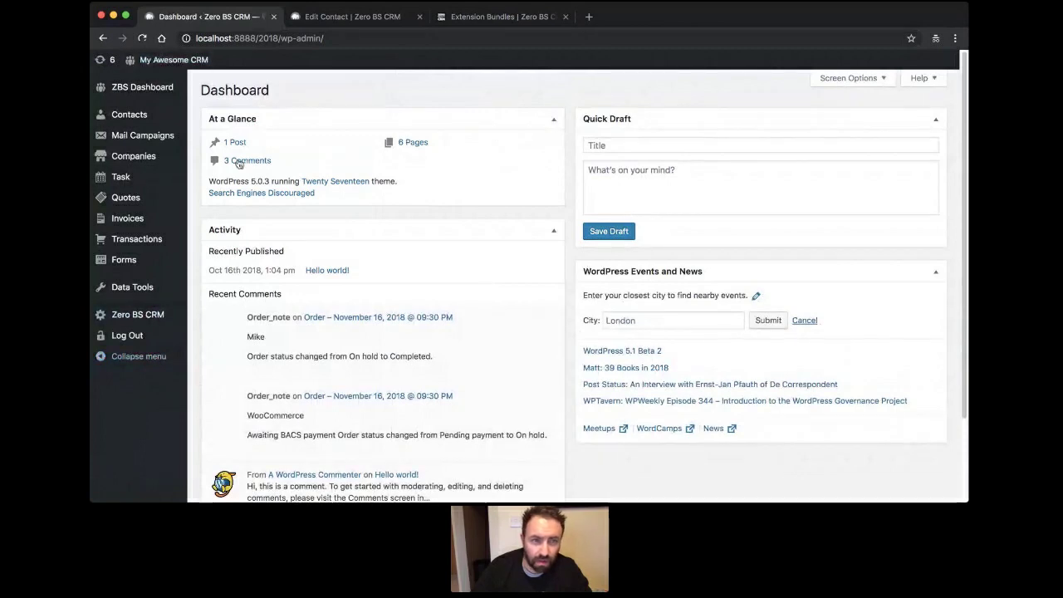
# Open the ZBS Dashboard, now under the 'My Awesome CRM' header.
pyautogui.click(138, 88)
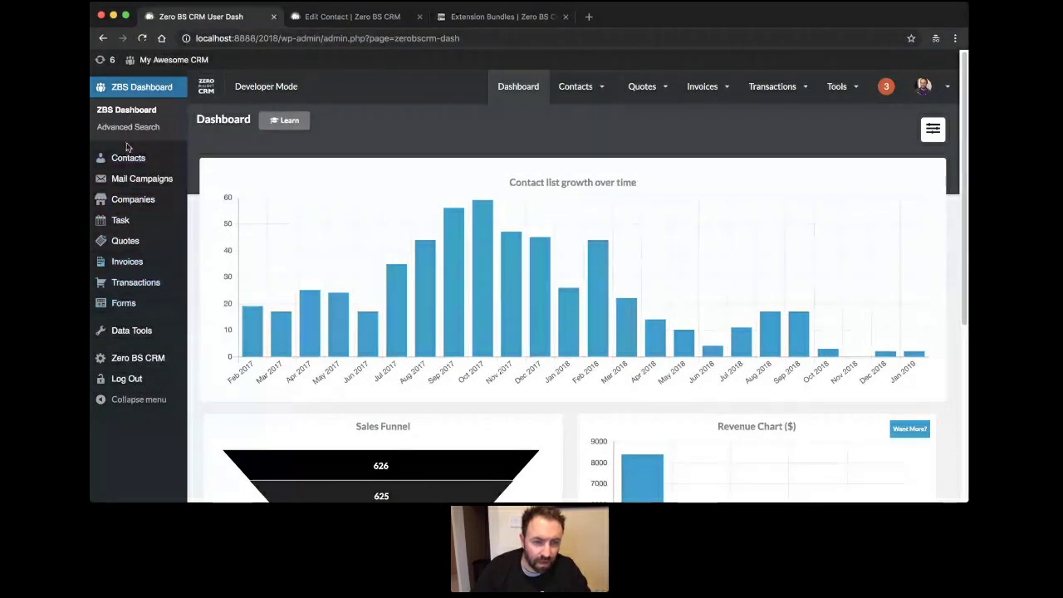
# Open the Contacts list, showing contacts from #630 downward.
pyautogui.click(125, 161)
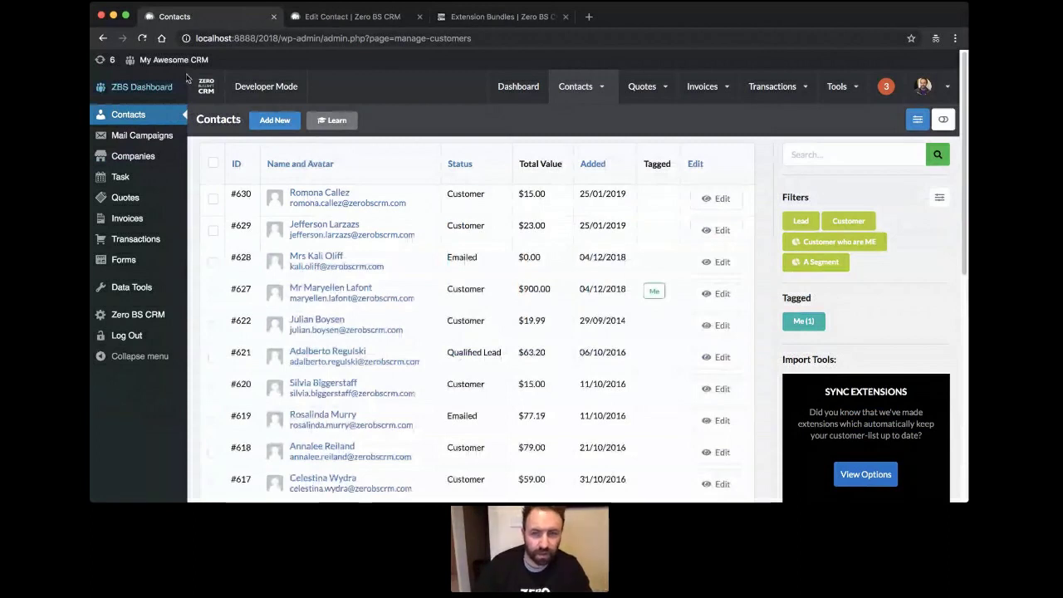
pyautogui.moveTo(830, 95)
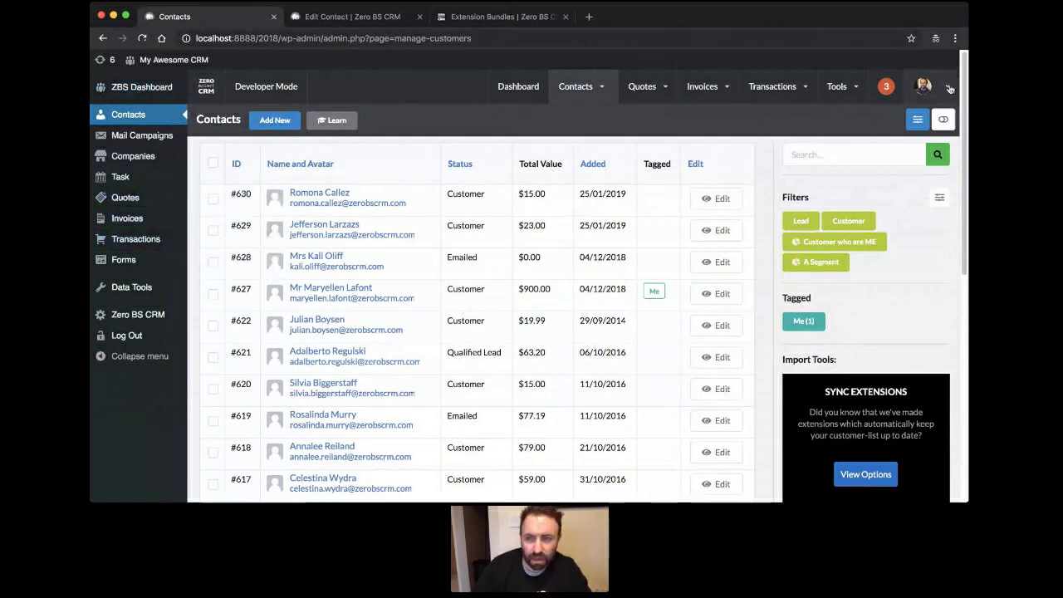
pyautogui.moveTo(926, 87)
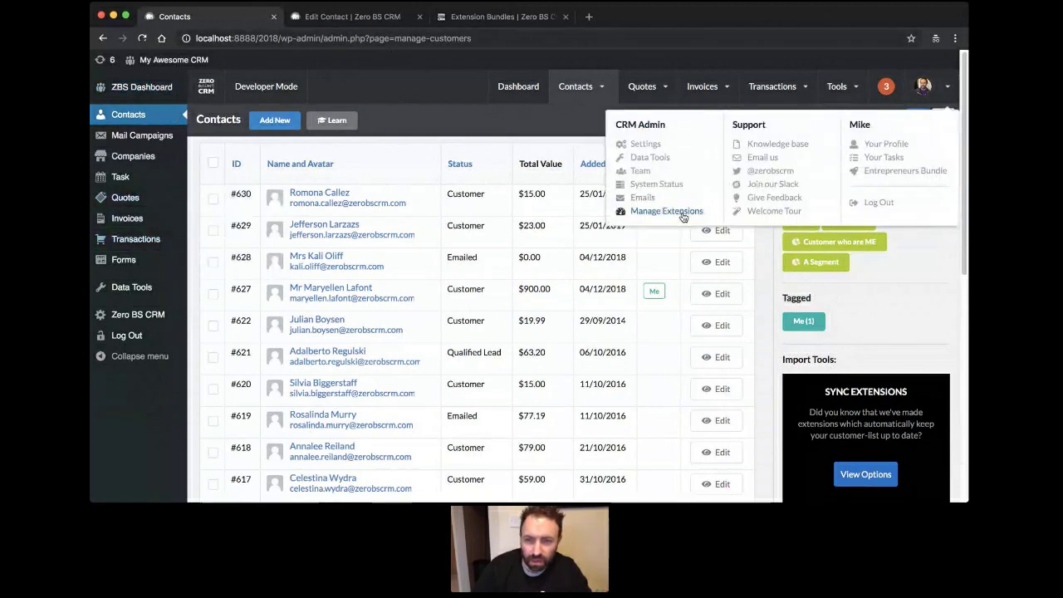
# Go to Team and open the team member's Manage permissions profile, reviewing Personal Options and Name.
pyautogui.click(640, 173)
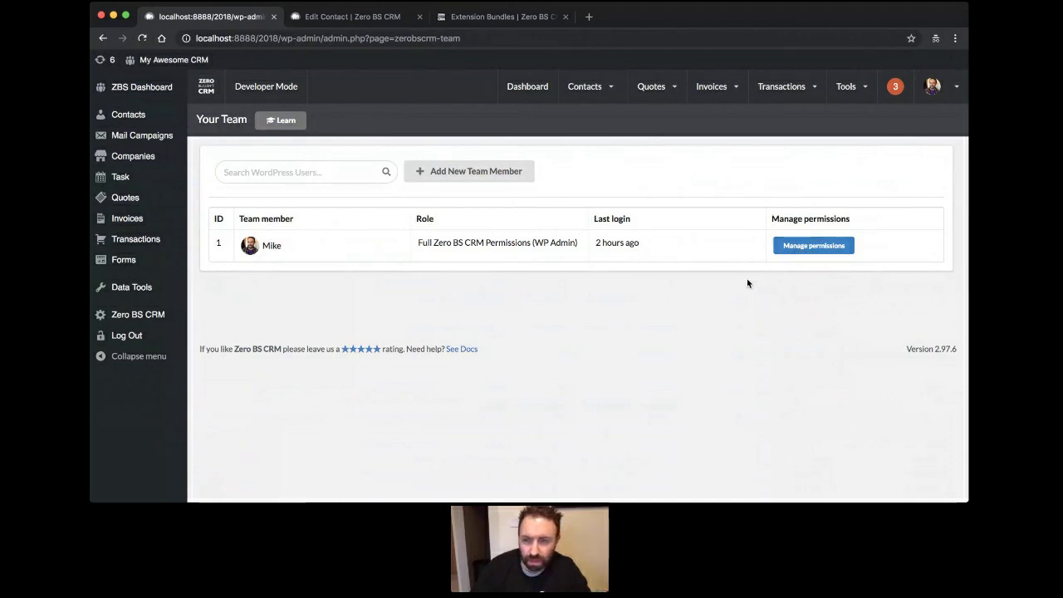
pyautogui.click(820, 253)
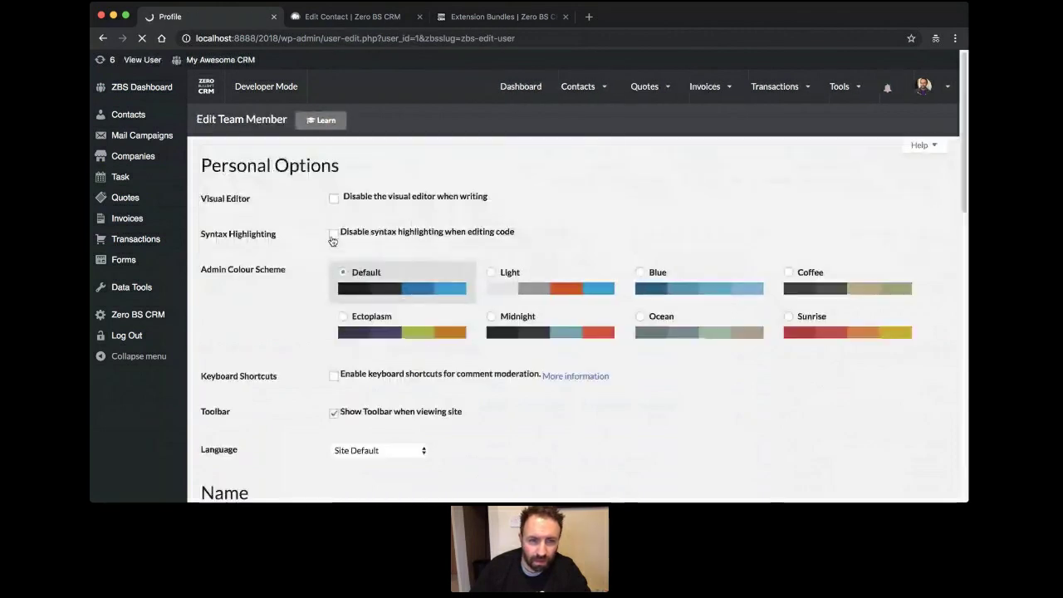
pyautogui.scroll(-3, 305, 218)
pyautogui.scroll(-10, 307, 217)
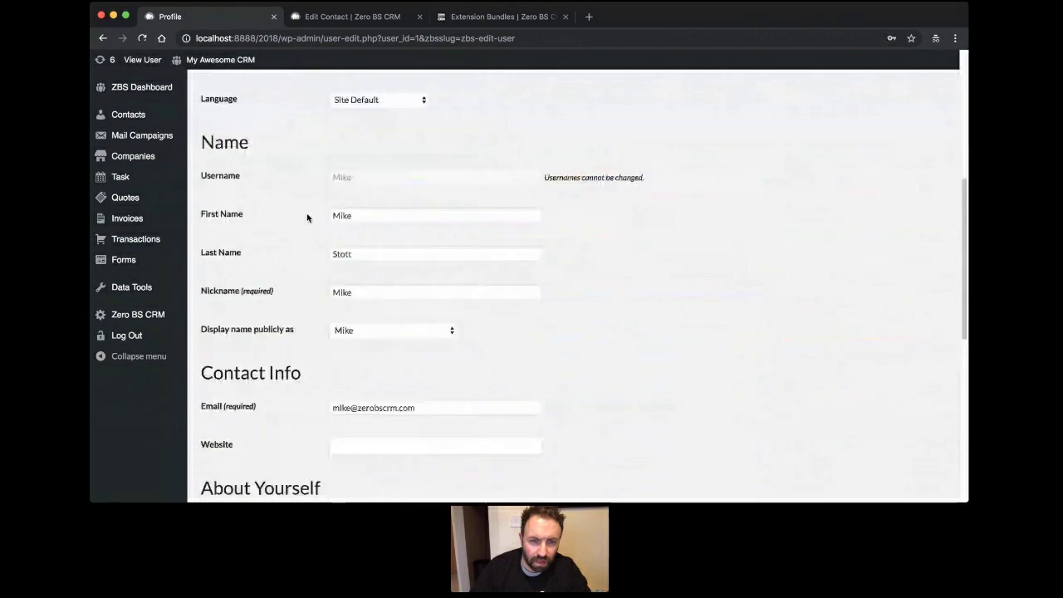
pyautogui.scroll(9, 309, 217)
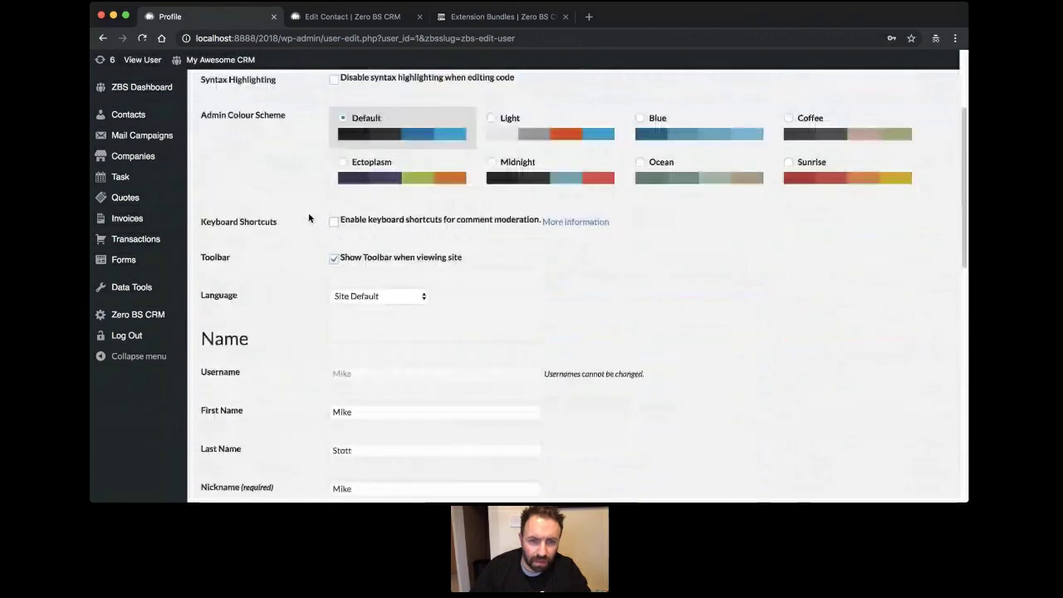
pyautogui.scroll(-19, 309, 217)
pyautogui.scroll(11, 310, 217)
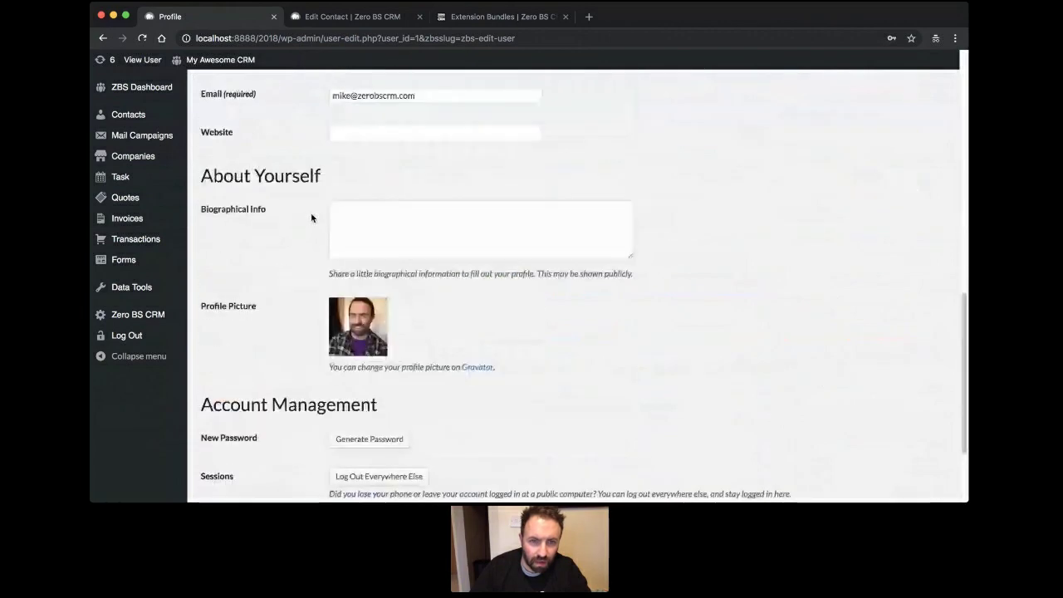
pyautogui.scroll(11, 311, 218)
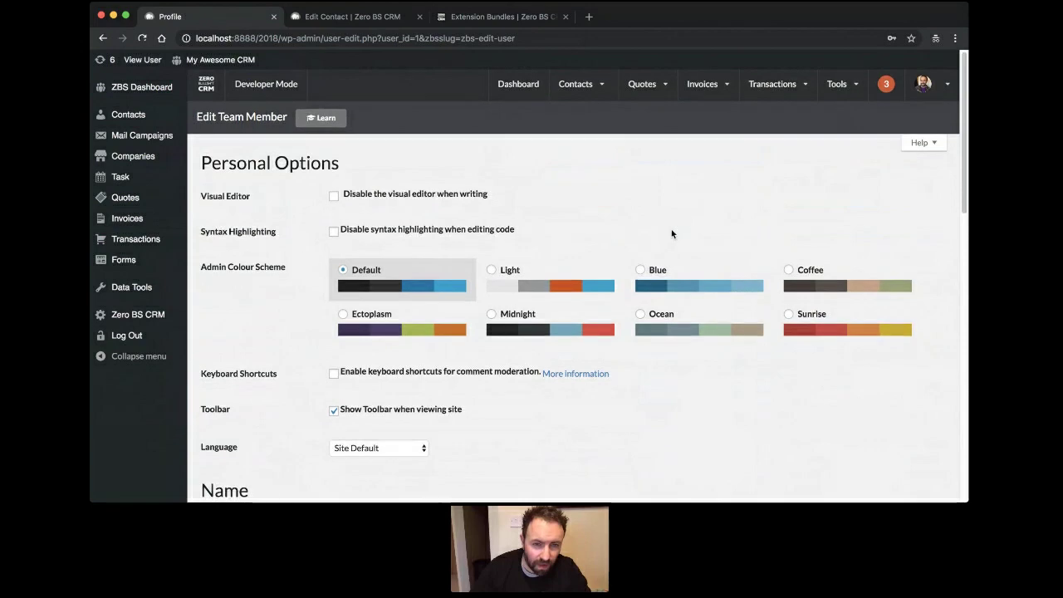
pyautogui.scroll(-5, 661, 263)
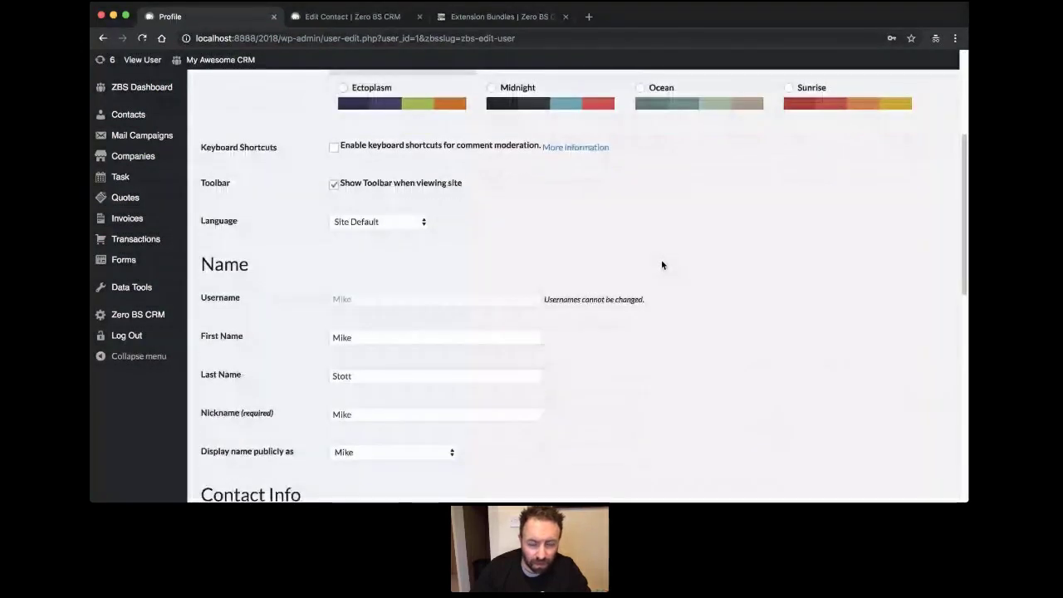
pyautogui.scroll(-4, 662, 260)
pyautogui.scroll(5, 661, 260)
pyautogui.scroll(-1, 669, 274)
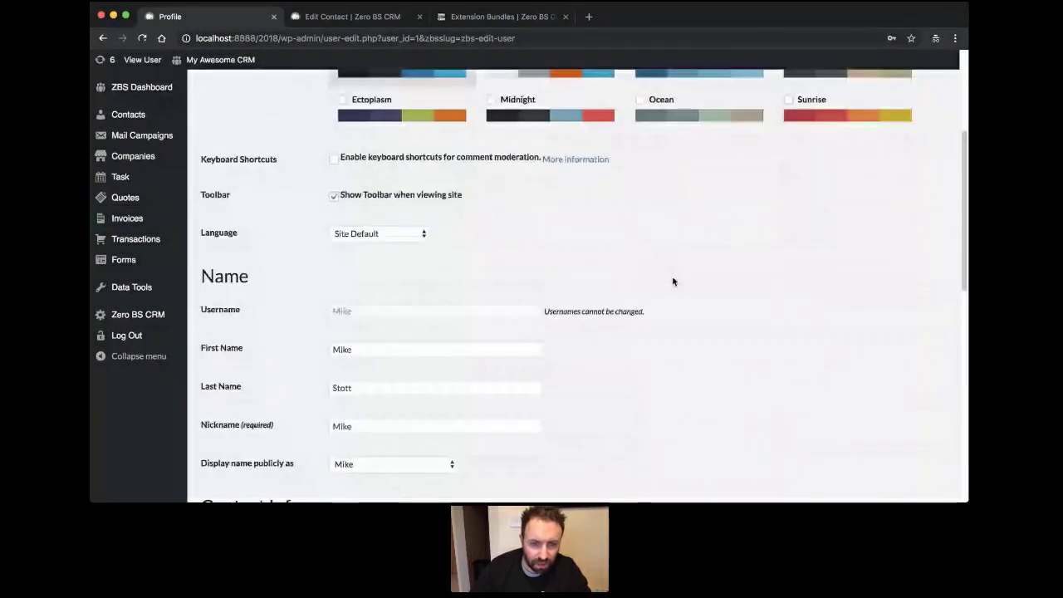
pyautogui.scroll(5, 672, 281)
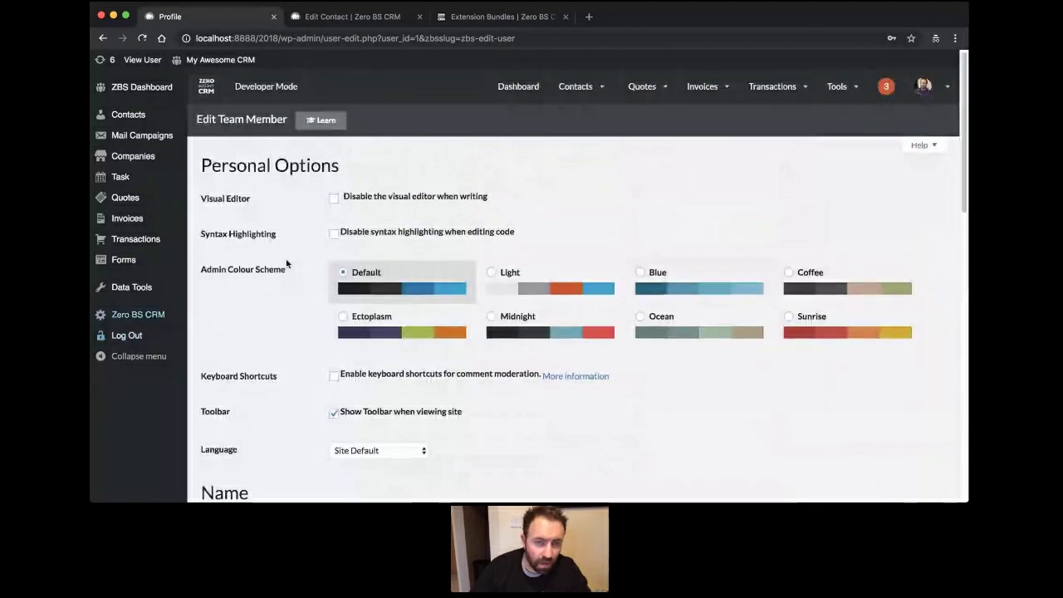
# Return to the CRM dashboard with its growth chart and the sales funnel starting at 626.
pyautogui.click(504, 98)
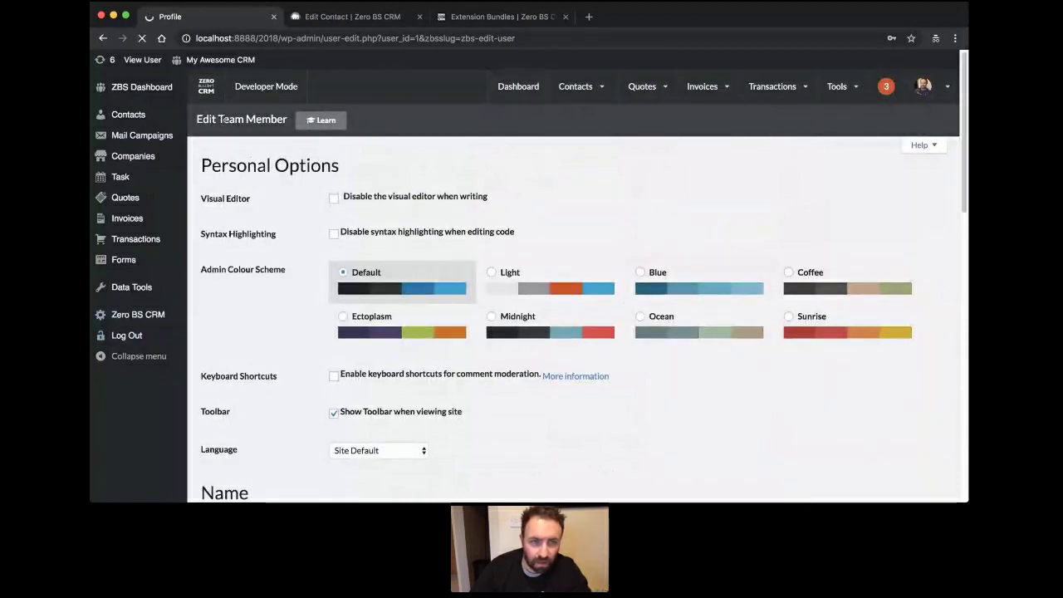
pyautogui.moveTo(122, 98)
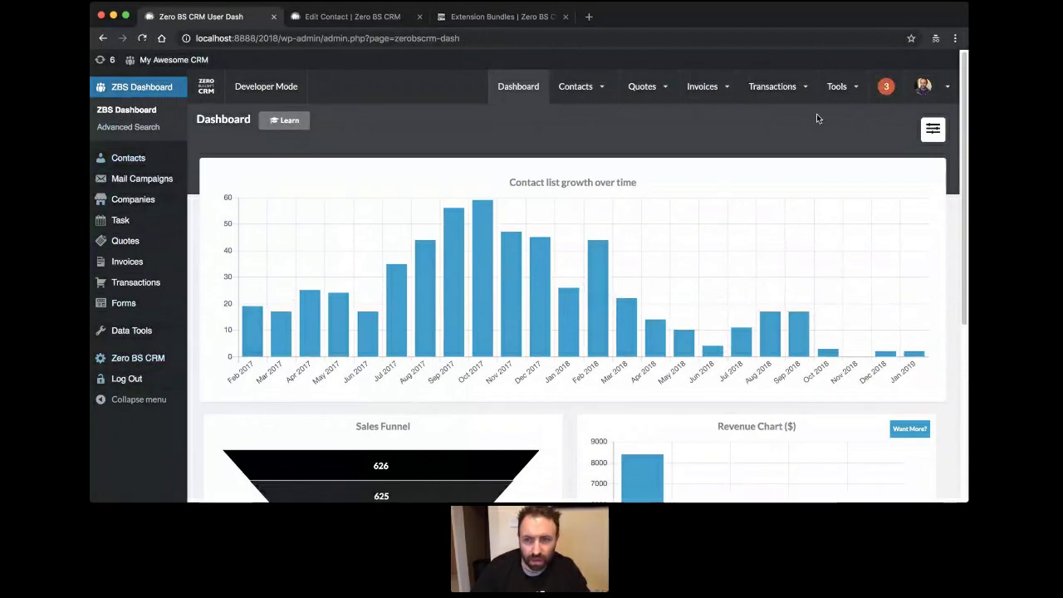
pyautogui.moveTo(842, 103)
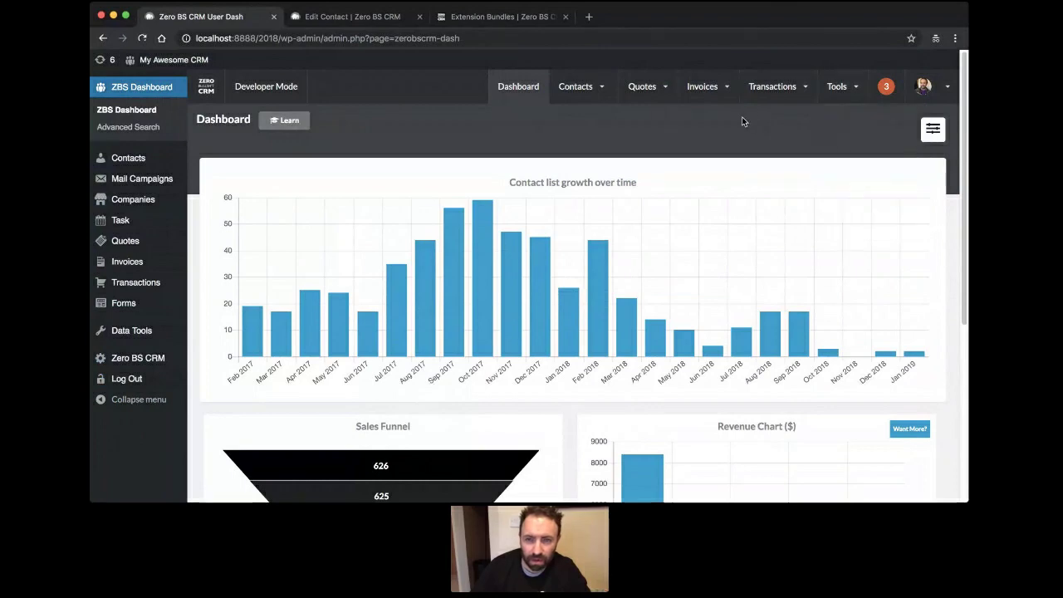
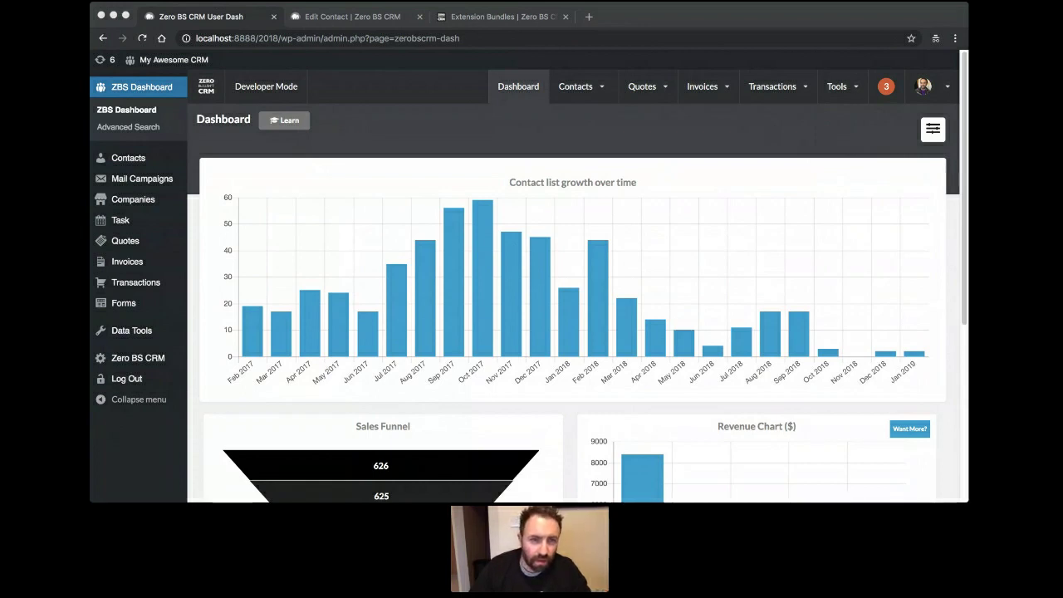
# Open the full Contacts list through the Contacts menu's View all entry.
pyautogui.moveTo(574, 98)
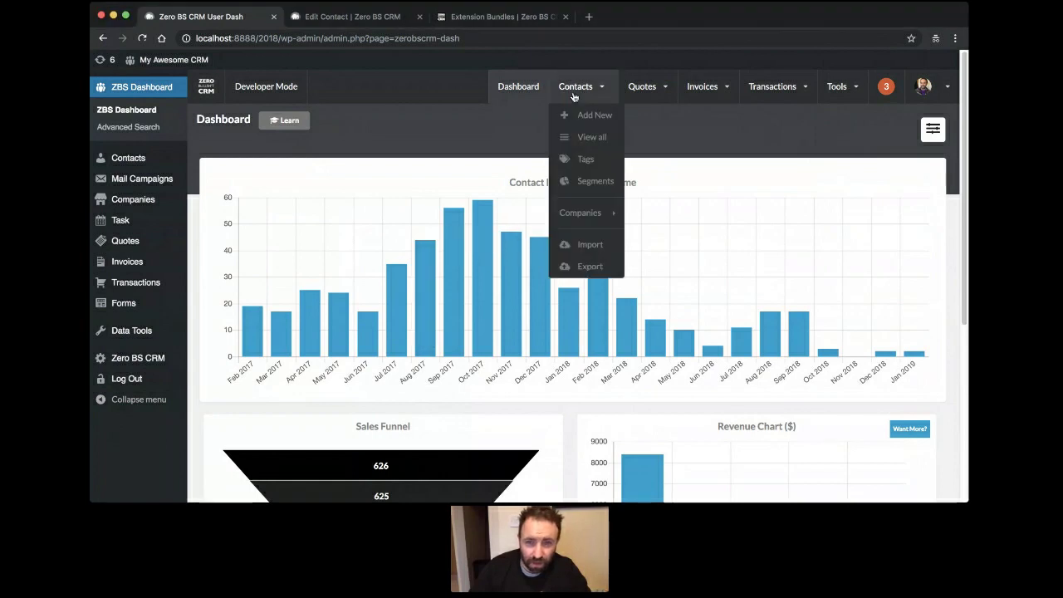
pyautogui.click(582, 148)
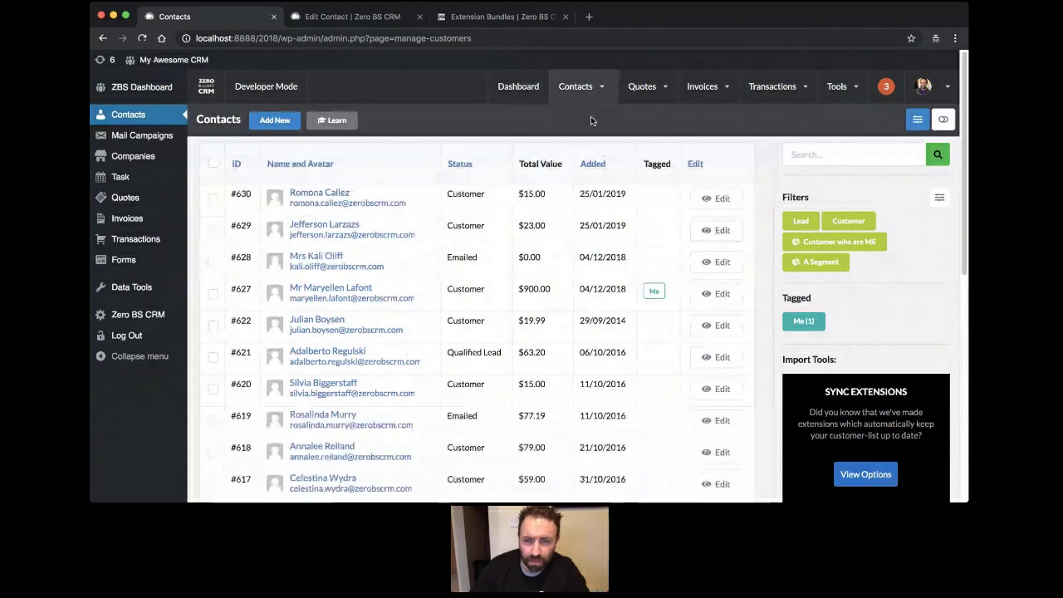
# Open the newest contact's Edit Contact page, scroll through it, then move to the Extension Bundles browser tab.
pyautogui.click(721, 197)
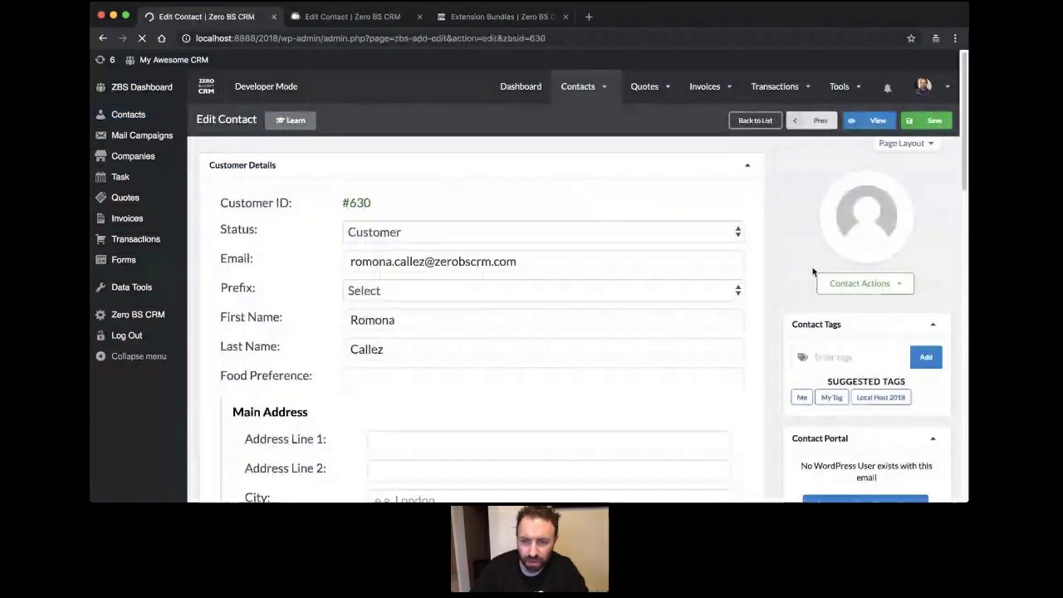
pyautogui.scroll(-6, 812, 272)
pyautogui.scroll(3, 795, 403)
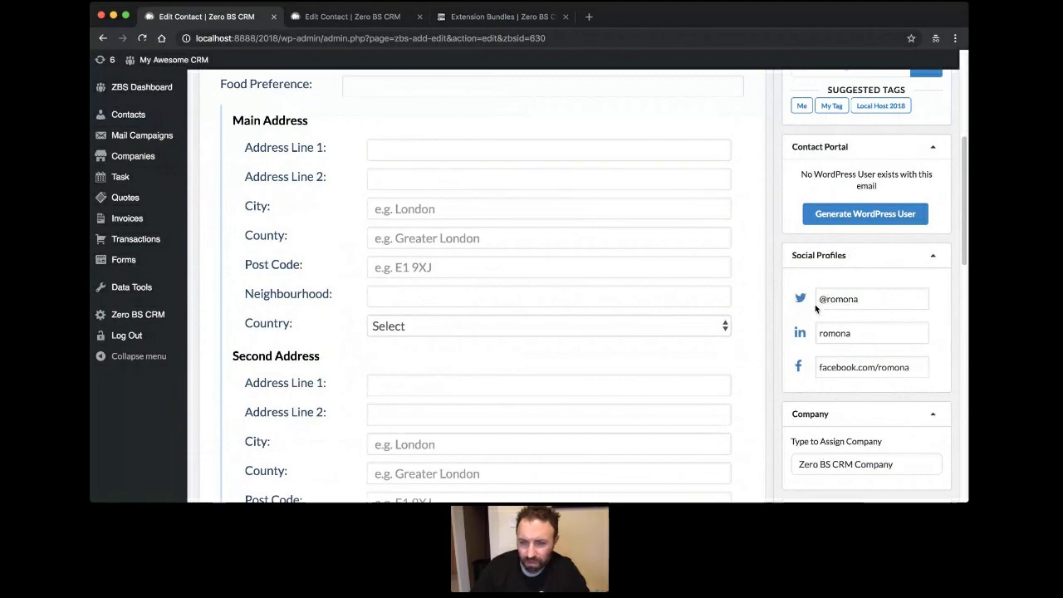
pyautogui.scroll(-1, 815, 306)
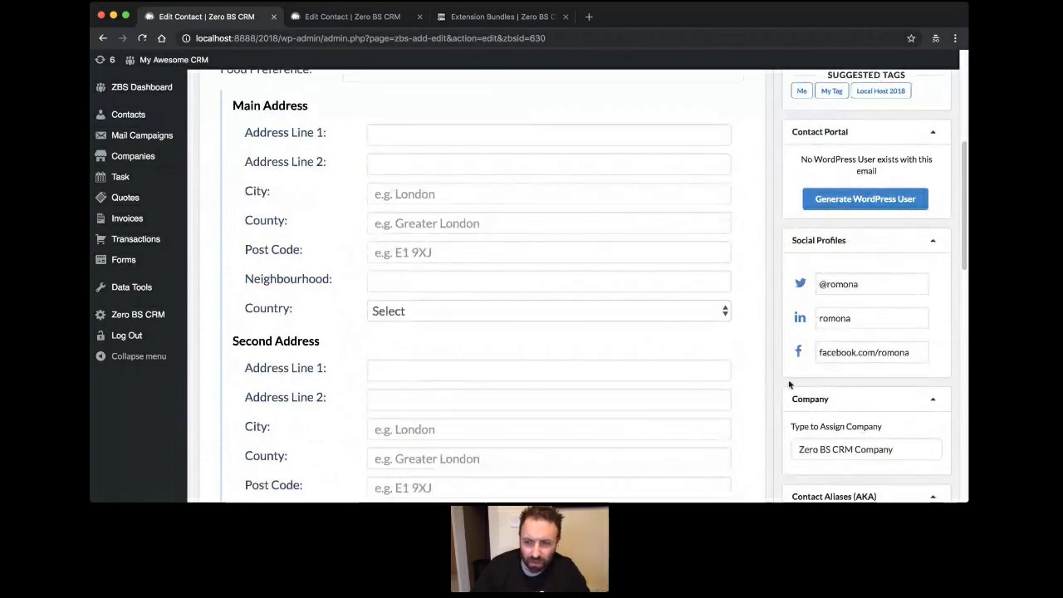
pyautogui.scroll(5, 823, 357)
pyautogui.scroll(-4, 823, 358)
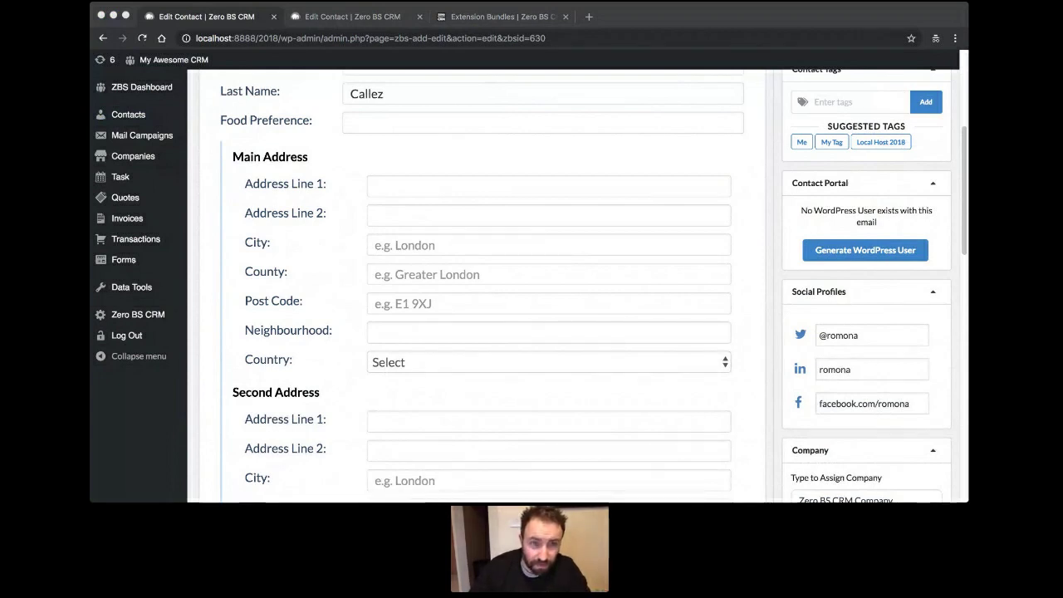
pyautogui.click(388, 203)
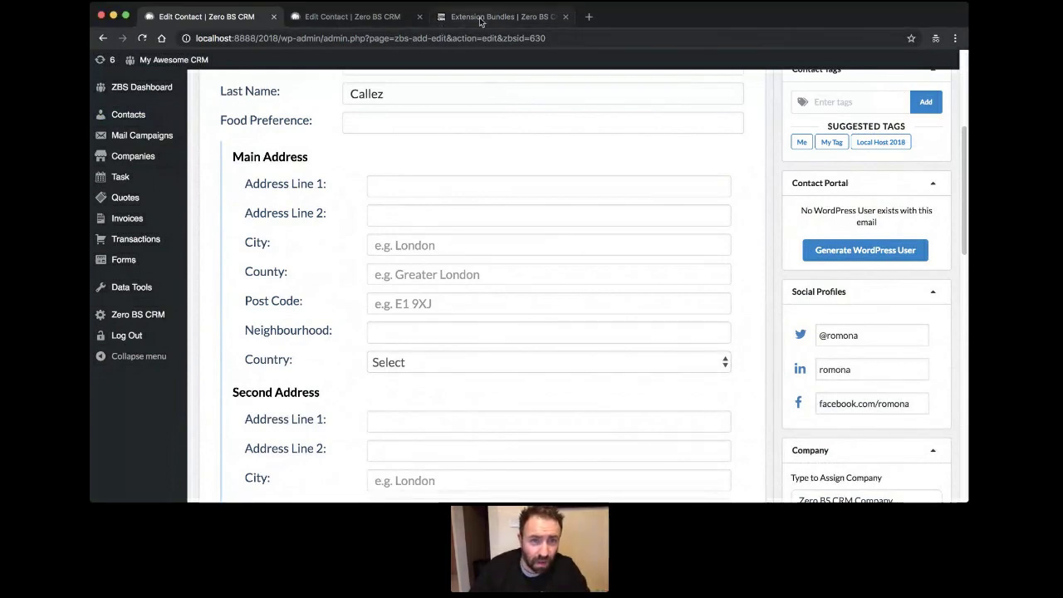
pyautogui.moveTo(480, 22); pyautogui.dragTo(357, 18)
# Browse the Freelancer $129, Entrepreneur $199 and Reseller $649 bundle cards and FAQ, then go to Extensions.
pyautogui.scroll(1, 337, 132)
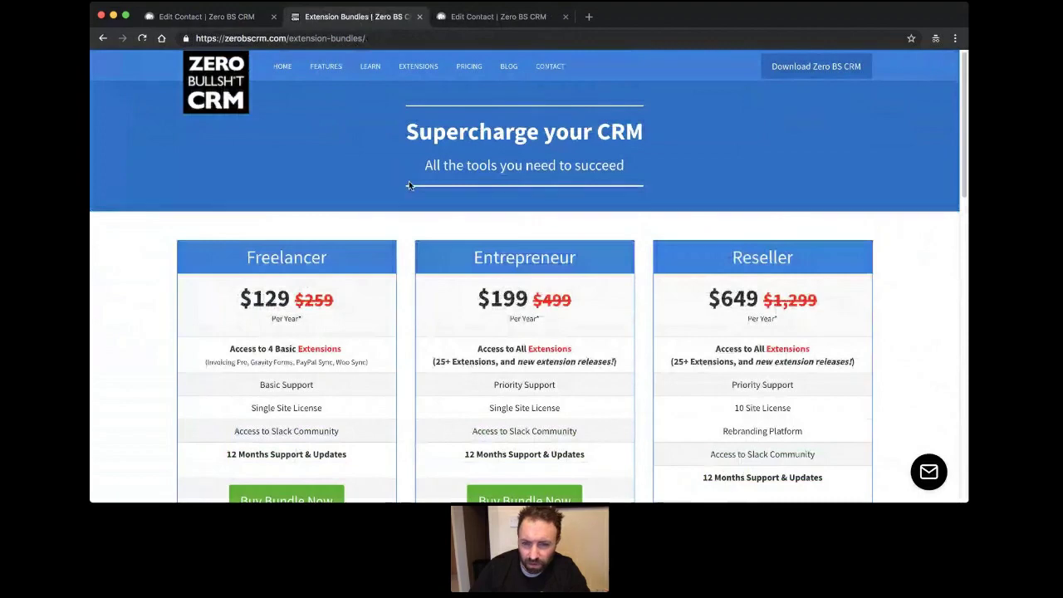
pyautogui.scroll(-3, 409, 186)
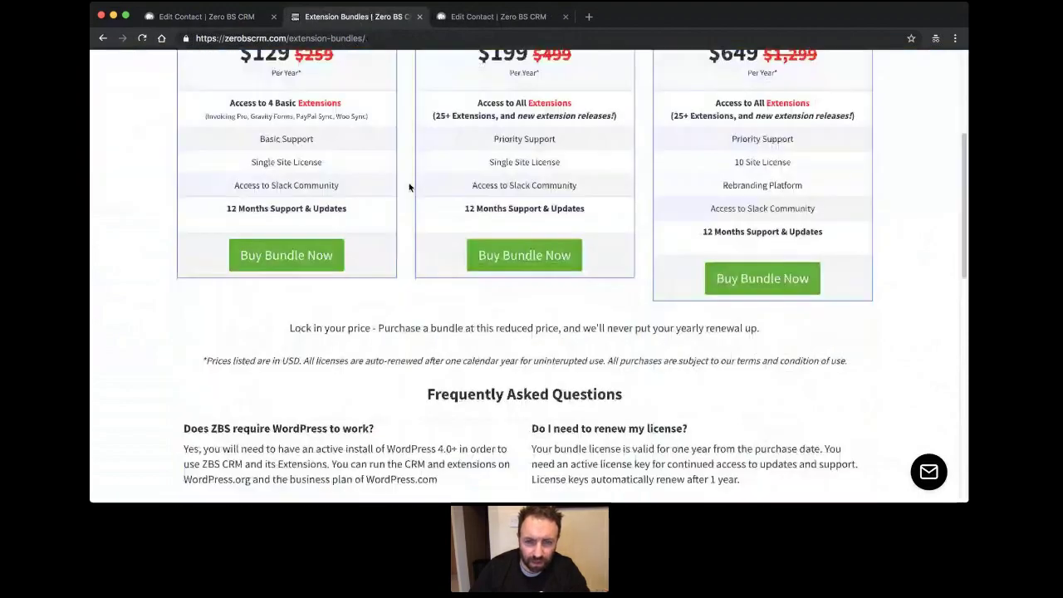
pyautogui.scroll(3, 409, 186)
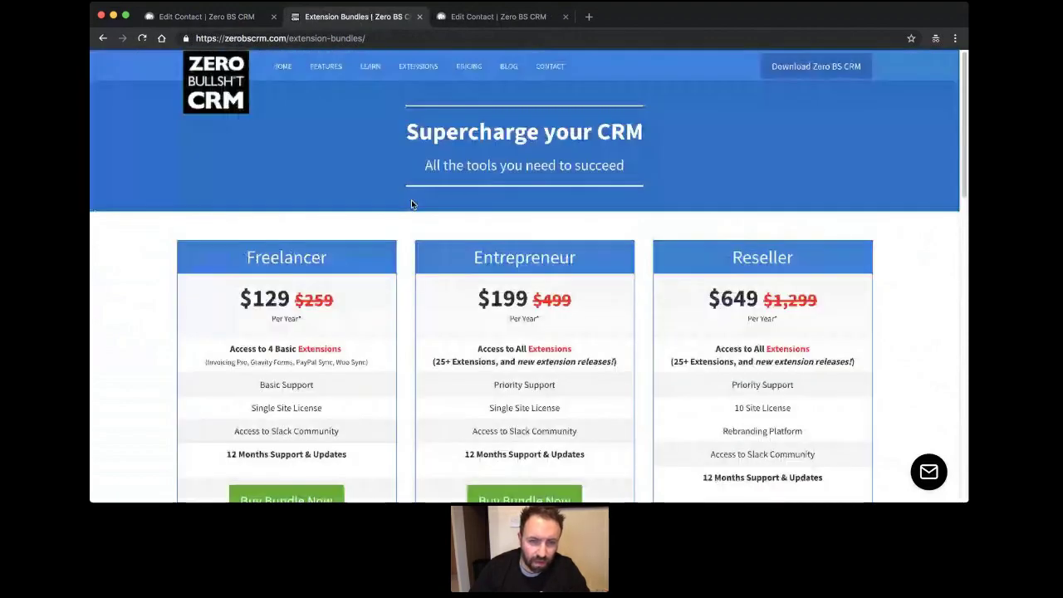
pyautogui.scroll(-5, 411, 204)
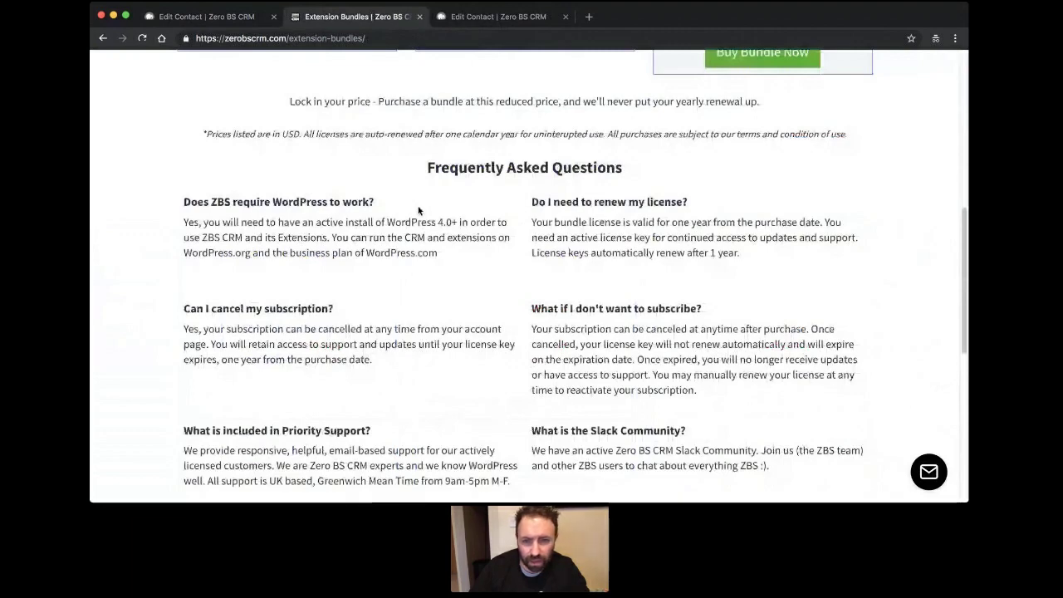
pyautogui.scroll(5, 625, 239)
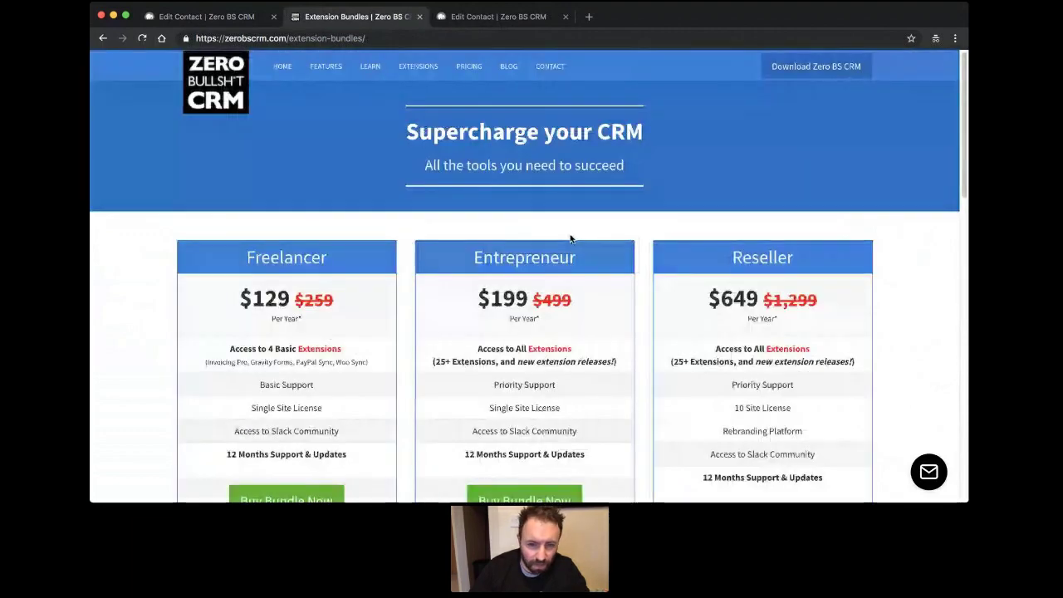
pyautogui.scroll(-1, 649, 235)
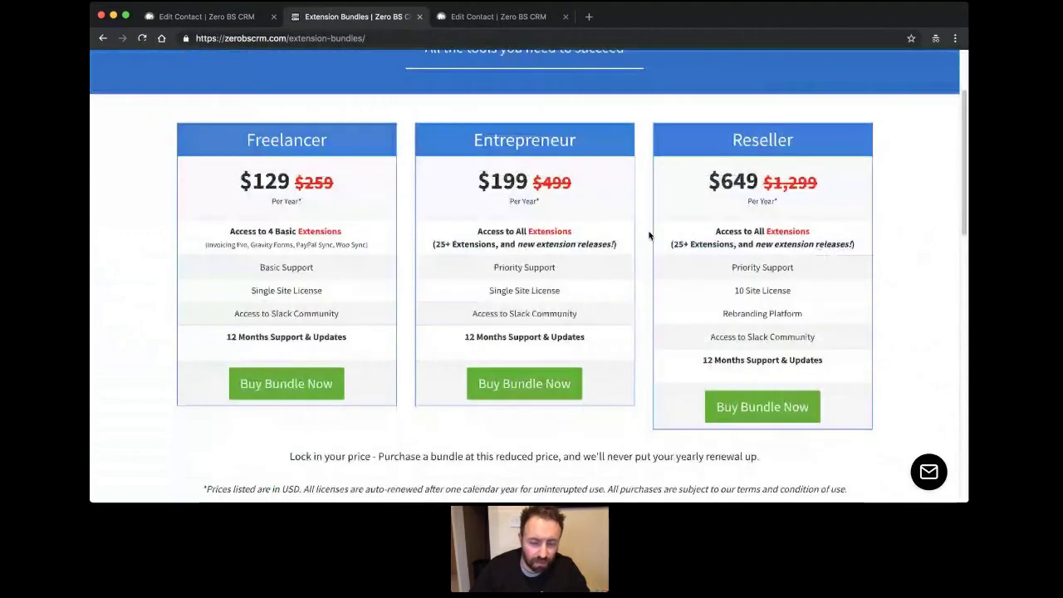
pyautogui.scroll(1, 486, 227)
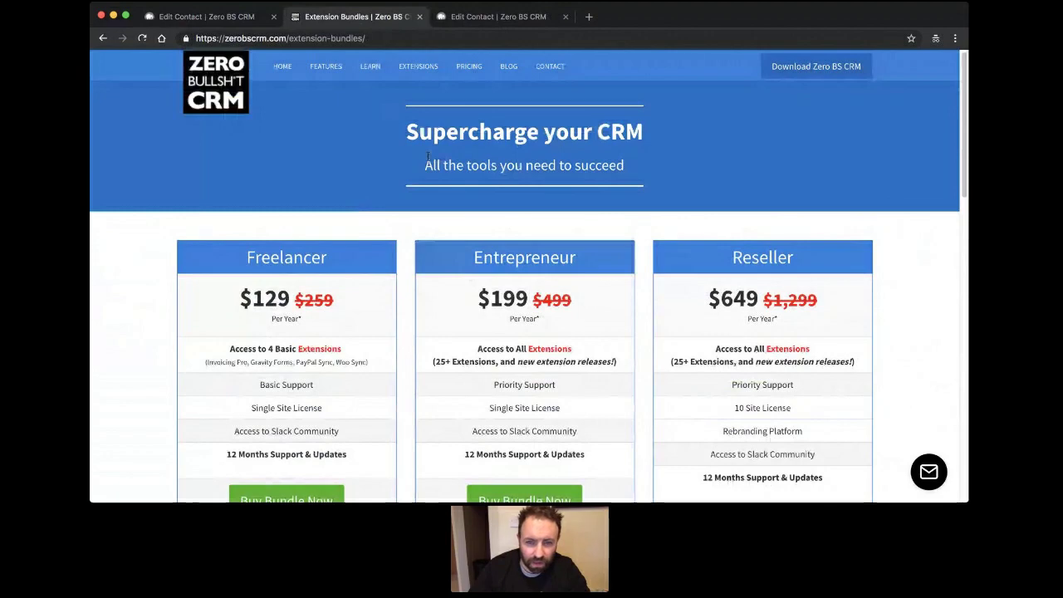
pyautogui.scroll(-1, 427, 157)
pyautogui.scroll(1, 428, 158)
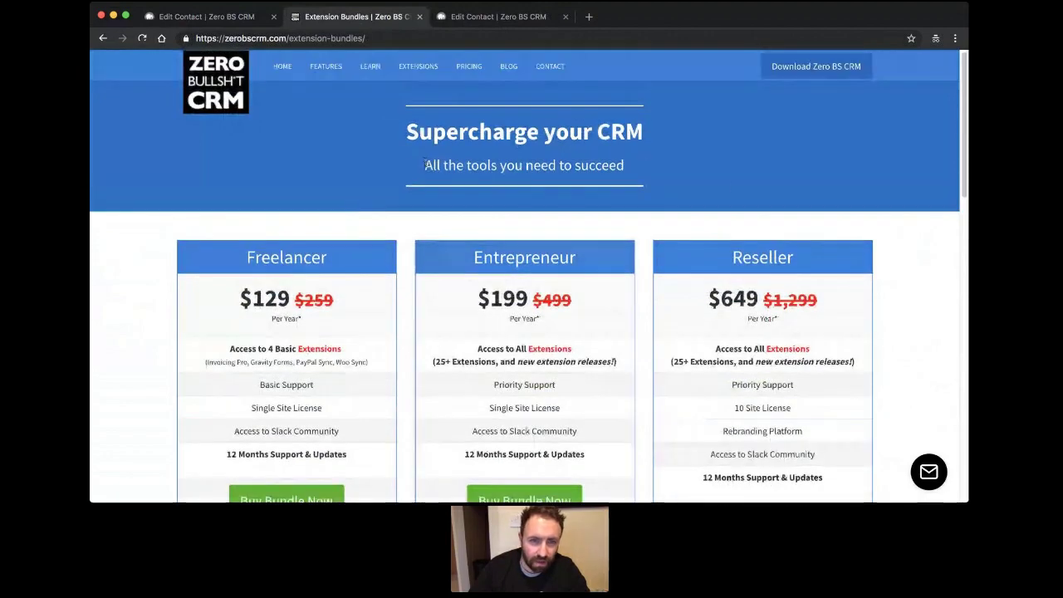
pyautogui.scroll(-1, 399, 230)
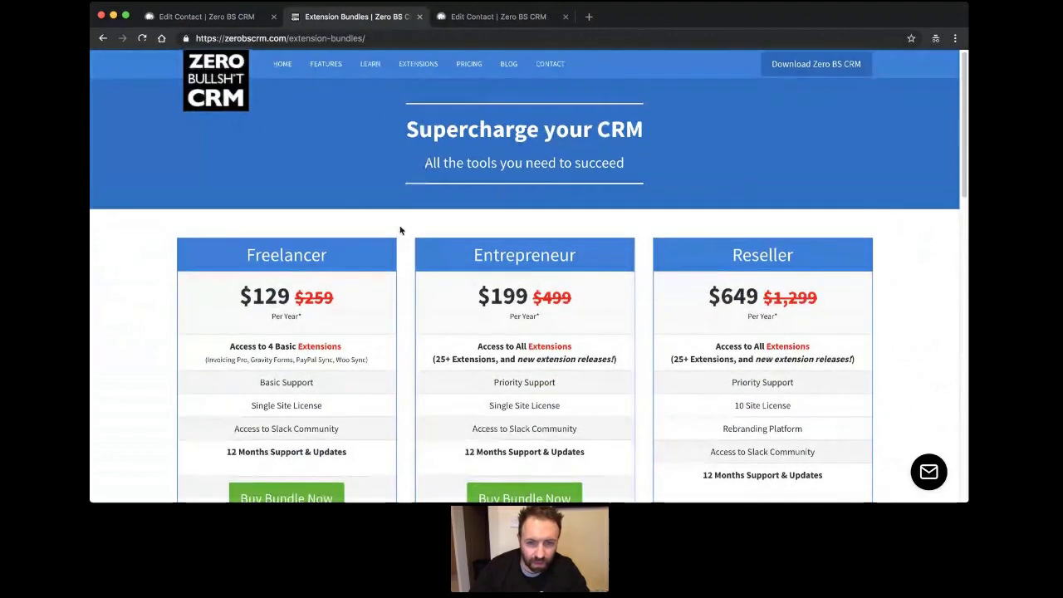
pyautogui.scroll(-3, 400, 230)
pyautogui.scroll(3, 404, 241)
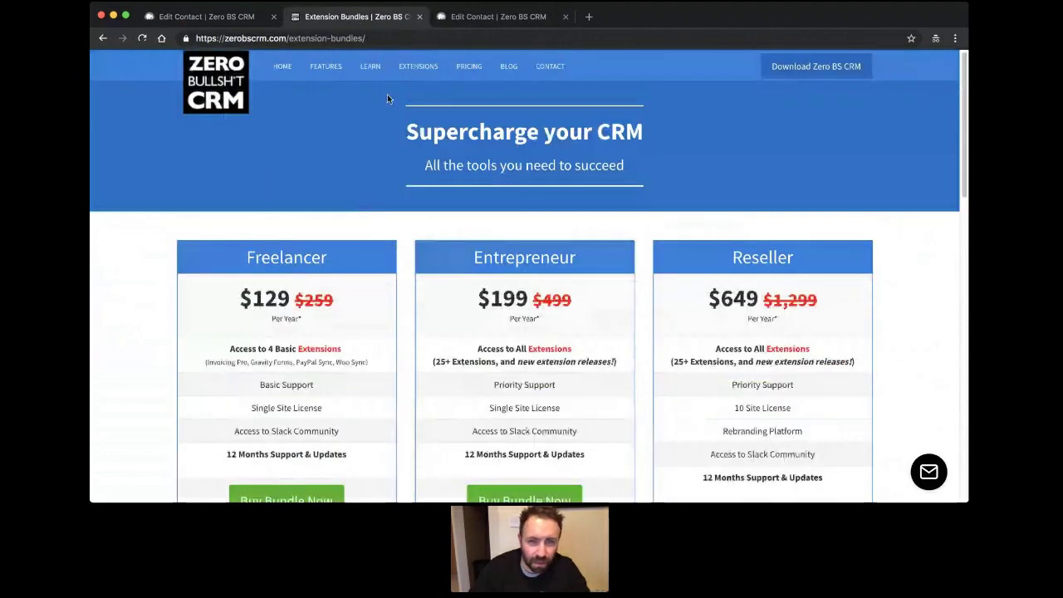
pyautogui.click(431, 73)
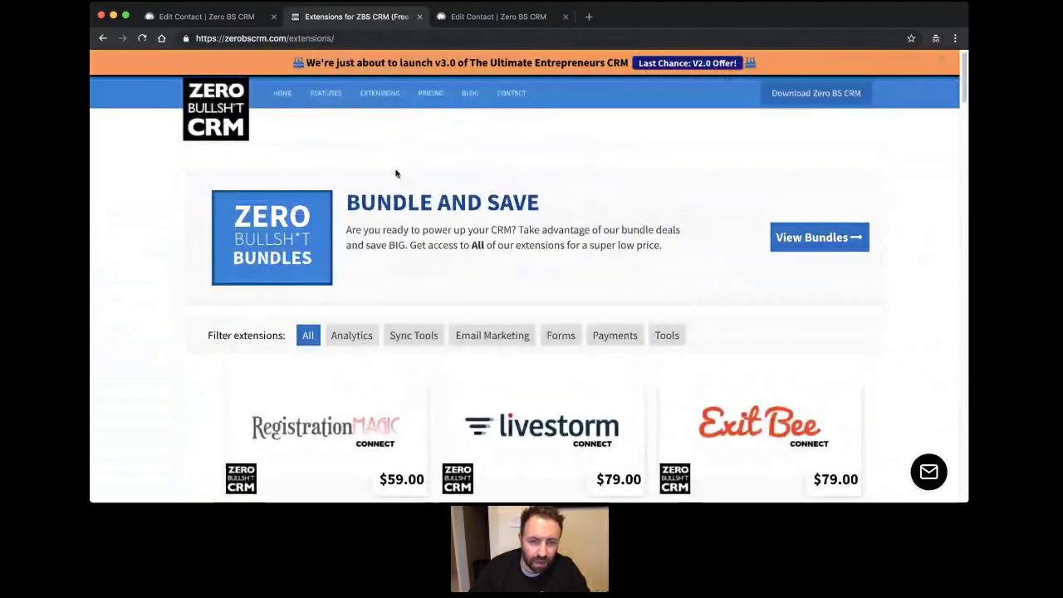
# Scroll through extension cards like RegistrationMagic $59, Livestorm $79 and Exit Bee $79, then return to the CRM tab.
pyautogui.scroll(-3, 93, 173)
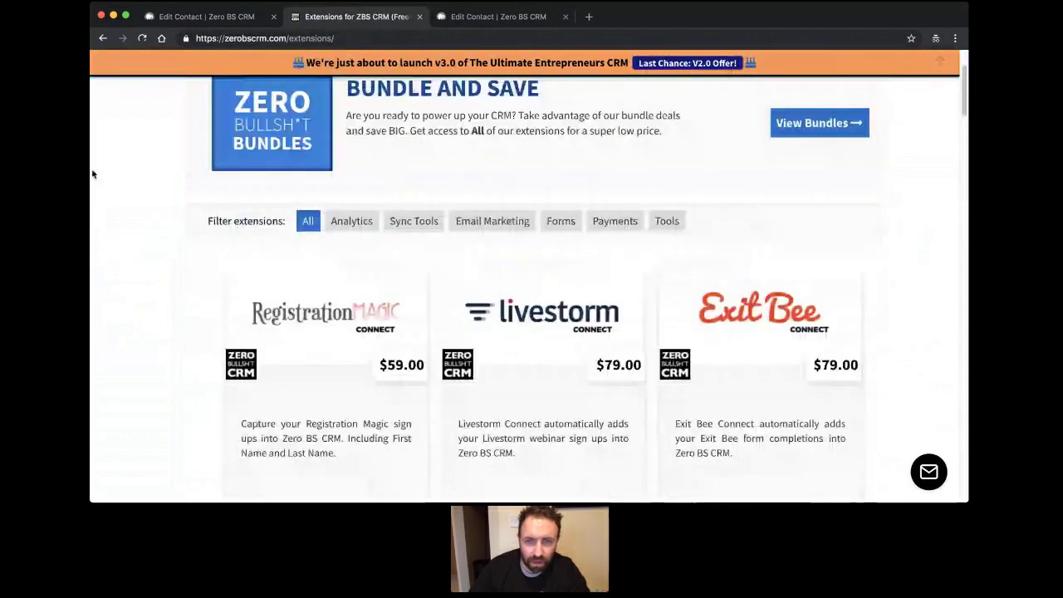
pyautogui.scroll(3, 124, 176)
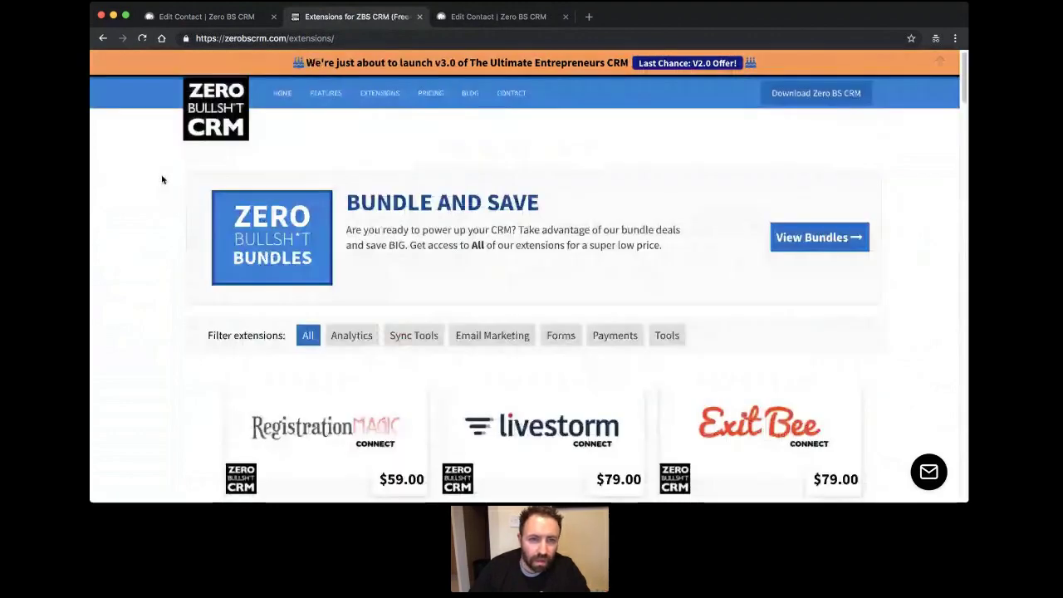
pyautogui.scroll(-5, 165, 195)
pyautogui.scroll(-3, 158, 201)
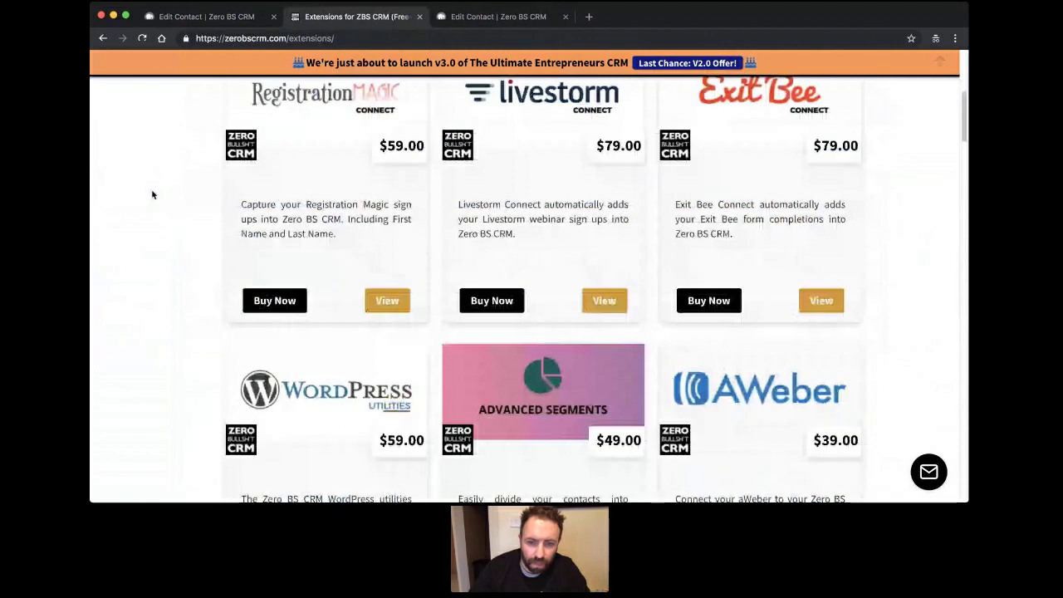
pyautogui.scroll(-5, 152, 194)
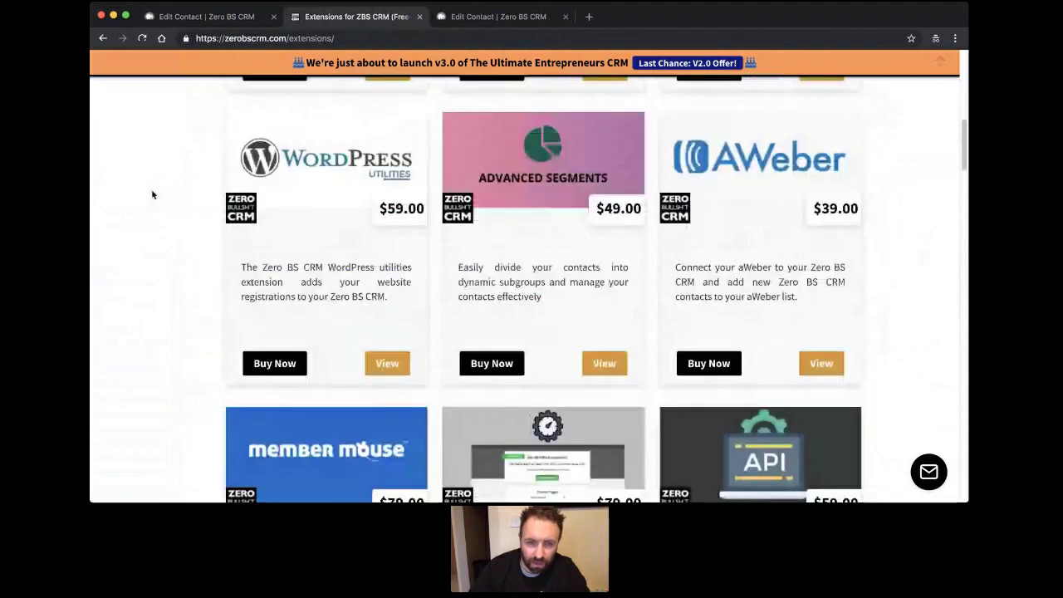
pyautogui.scroll(6, 152, 195)
pyautogui.scroll(1, 152, 194)
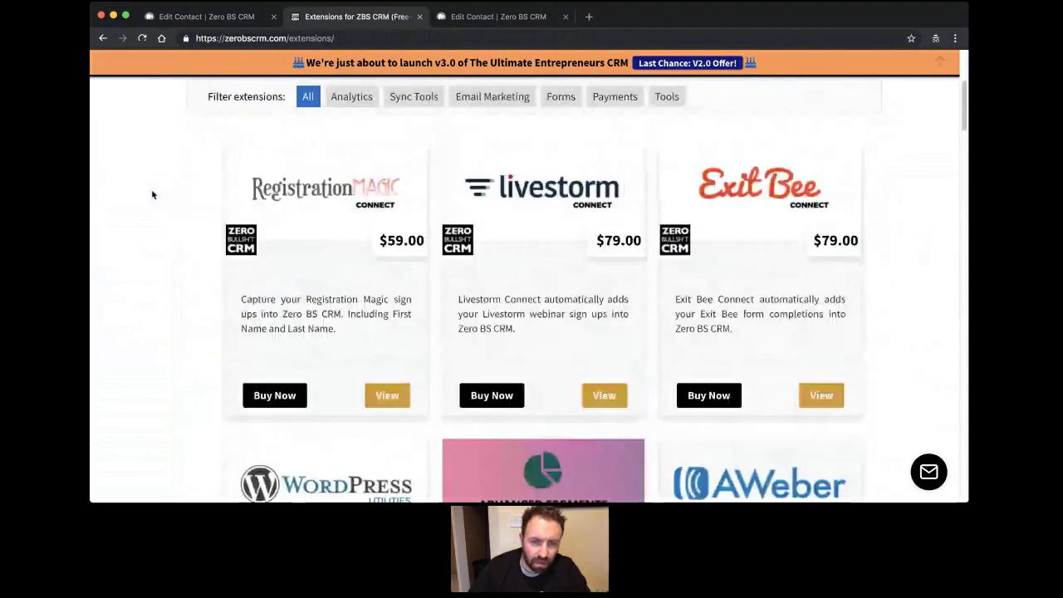
pyautogui.scroll(1, 158, 191)
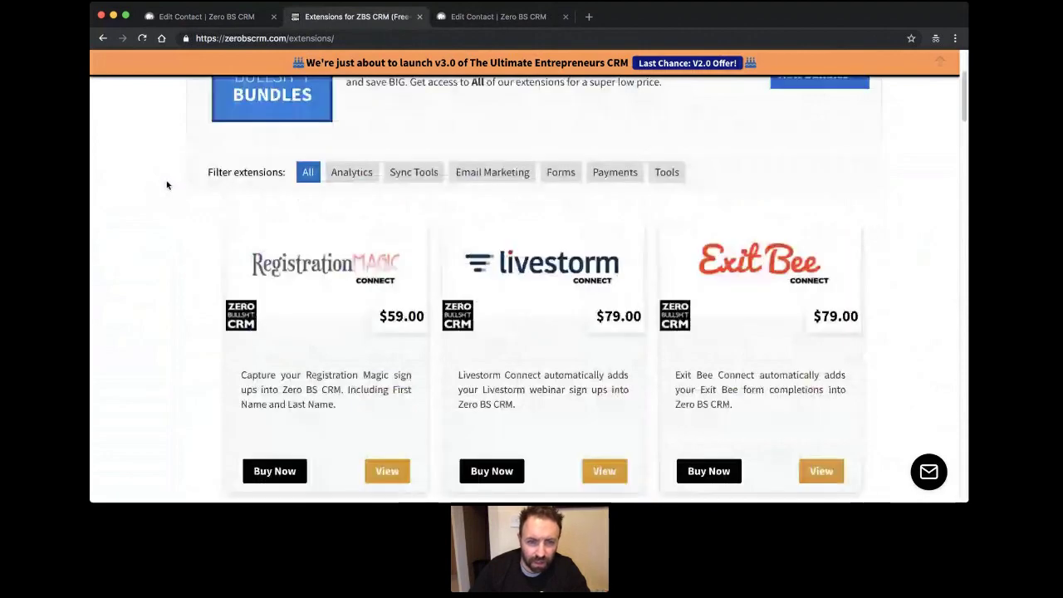
pyautogui.scroll(-1, 166, 184)
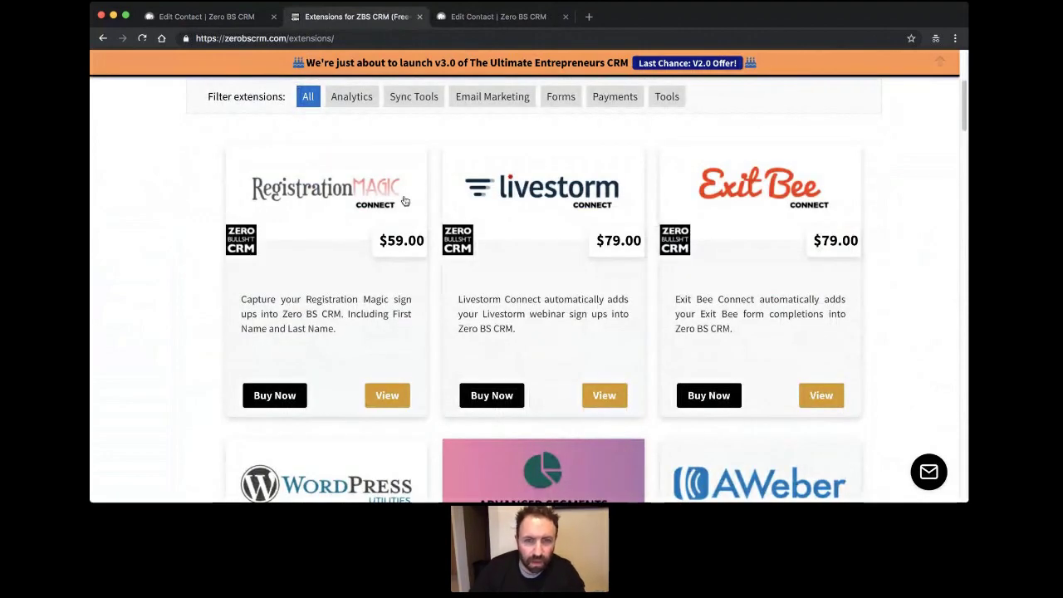
pyautogui.click(467, 18)
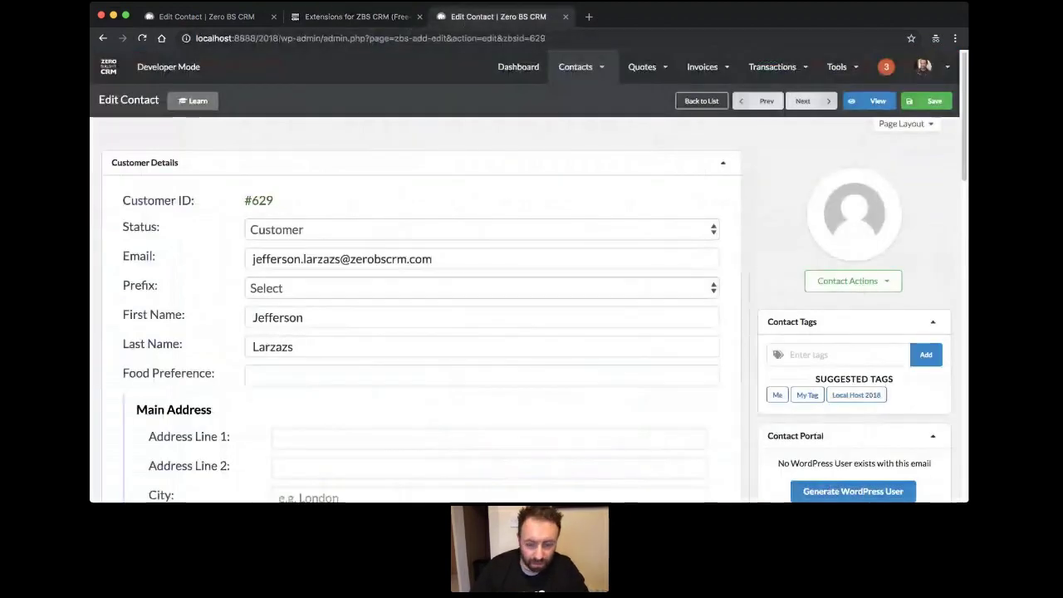
# Replace the CRM page path in the address bar to load the WordPress login page.
pyautogui.moveTo(548, 38); pyautogui.dragTo(279, 38)
pyautogui.write('login.p')
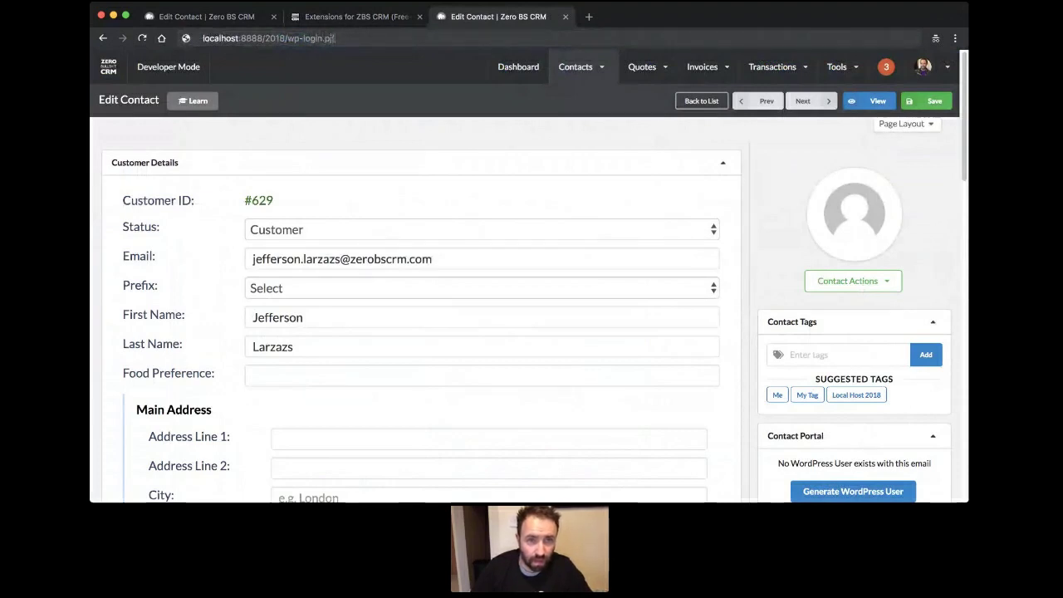
pyautogui.write('hp')
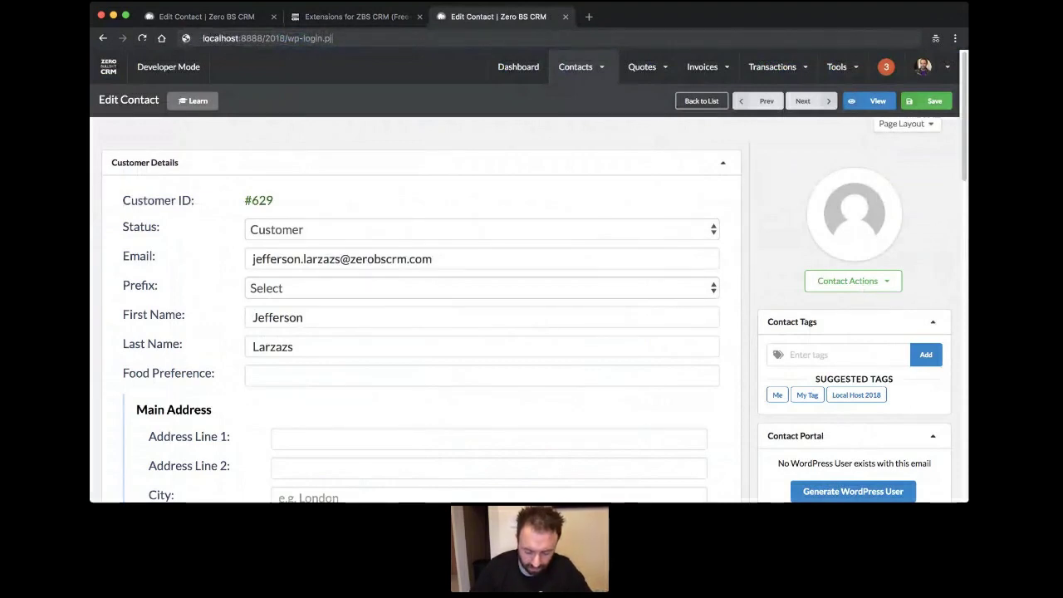
pyautogui.write('hp')
pyautogui.press('Return')
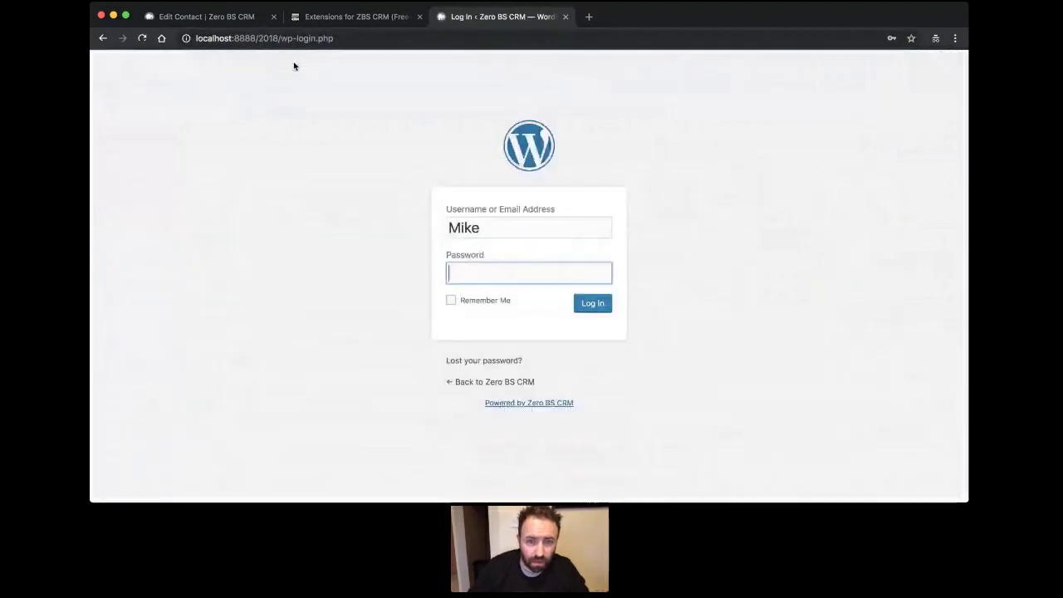
# Delete the username from the login form and return to the Extensions for ZBS CRM tab.
pyautogui.moveTo(440, 237)
pyautogui.mouseDown()
pyautogui.moveTo(478, 226)
pyautogui.moveTo(427, 233)
pyautogui.mouseUp()
pyautogui.press('BackSpace')
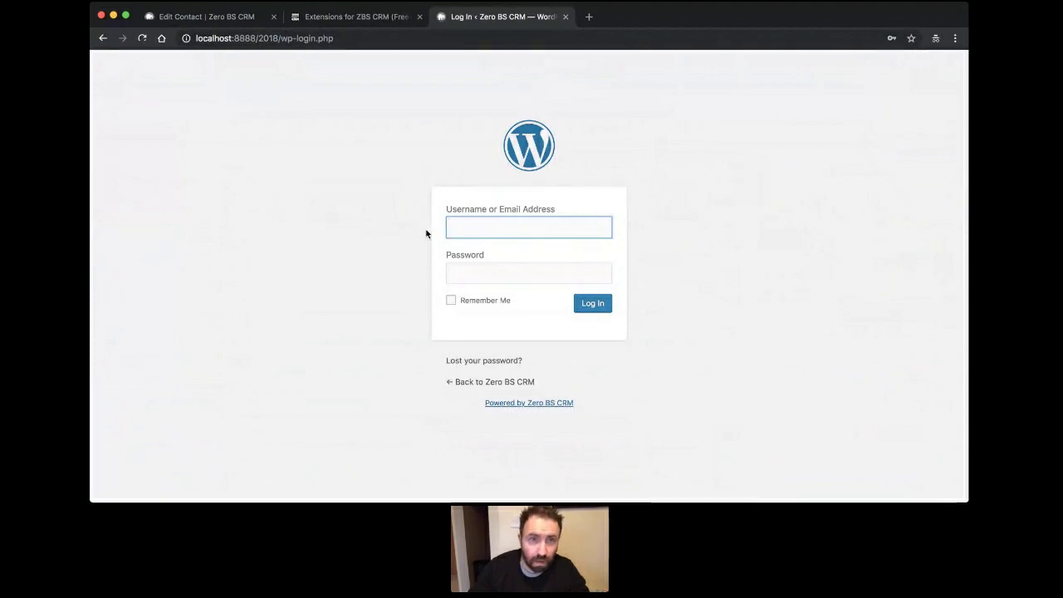
pyautogui.click(362, 23)
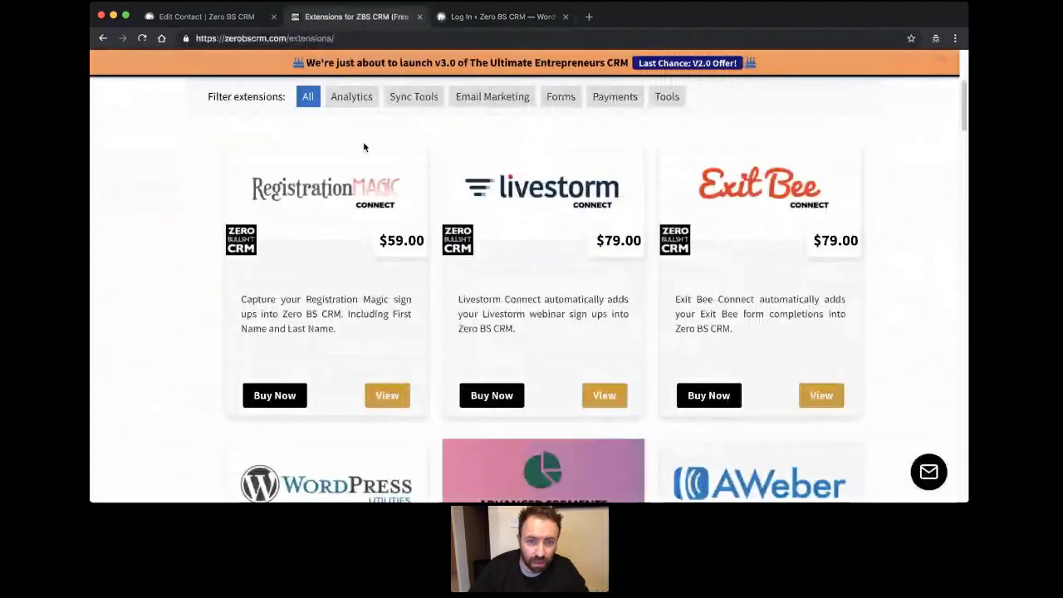
# Switch back and forth between the WordPress login tab and the Extensions tab, ending on Extensions.
pyautogui.scroll(-2, 363, 141)
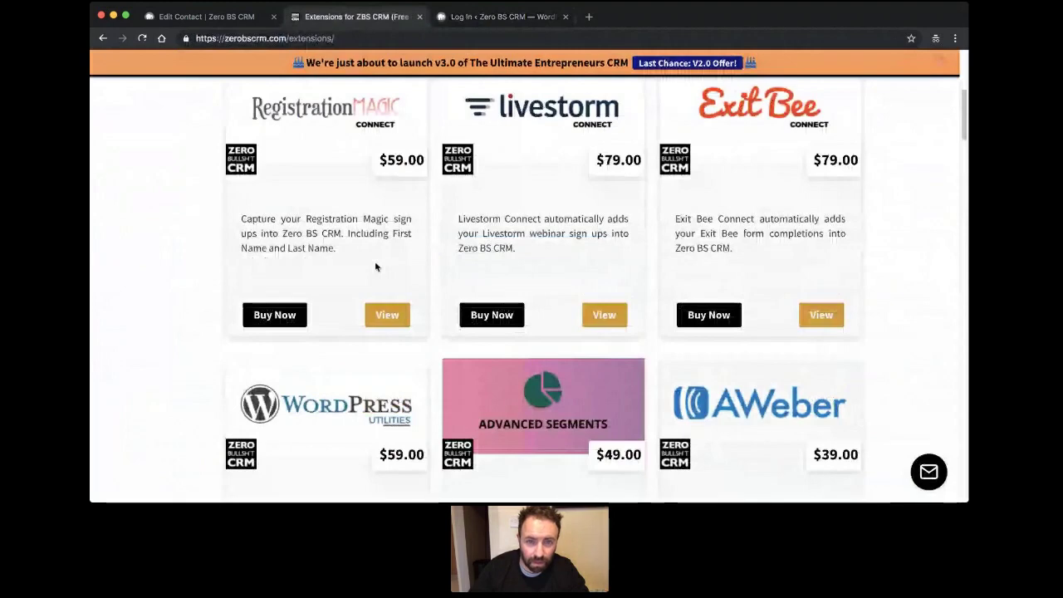
pyautogui.hotkey('ctrl', 'Tab')
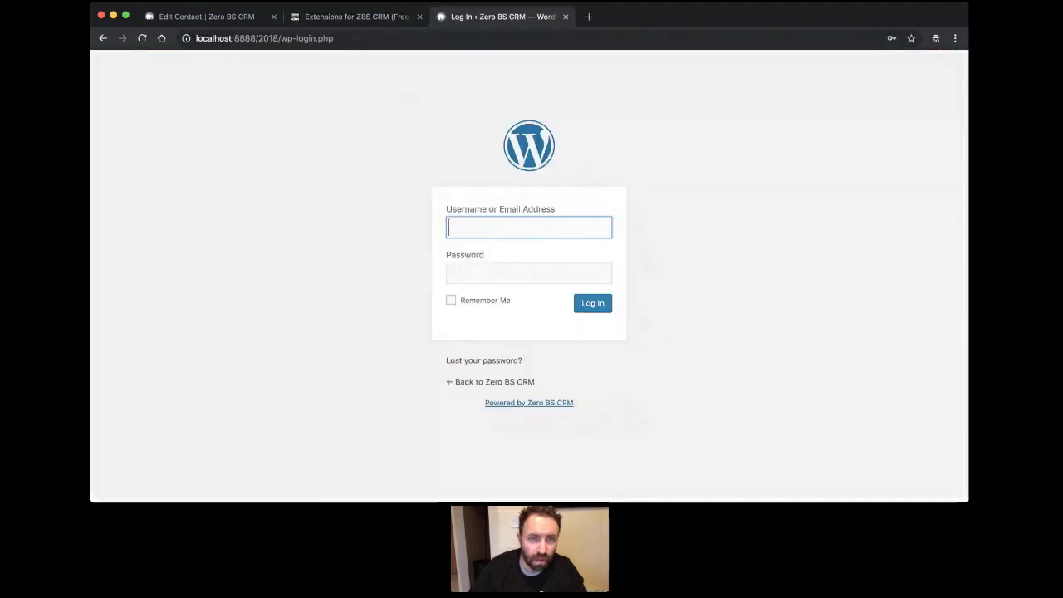
pyautogui.click(353, 20)
pyautogui.scroll(5, 249, 207)
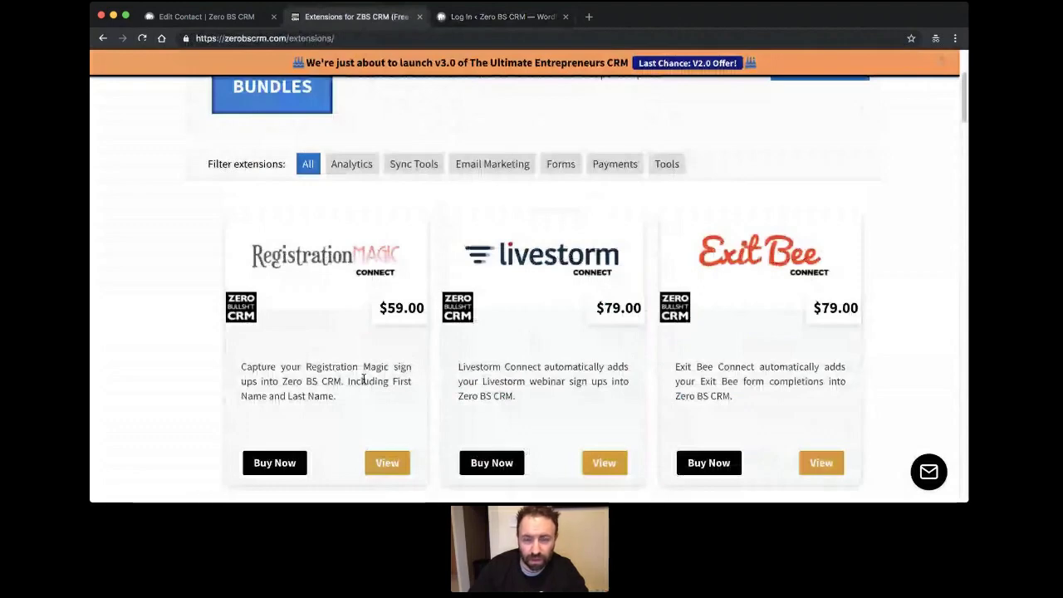
pyautogui.scroll(-3, 363, 379)
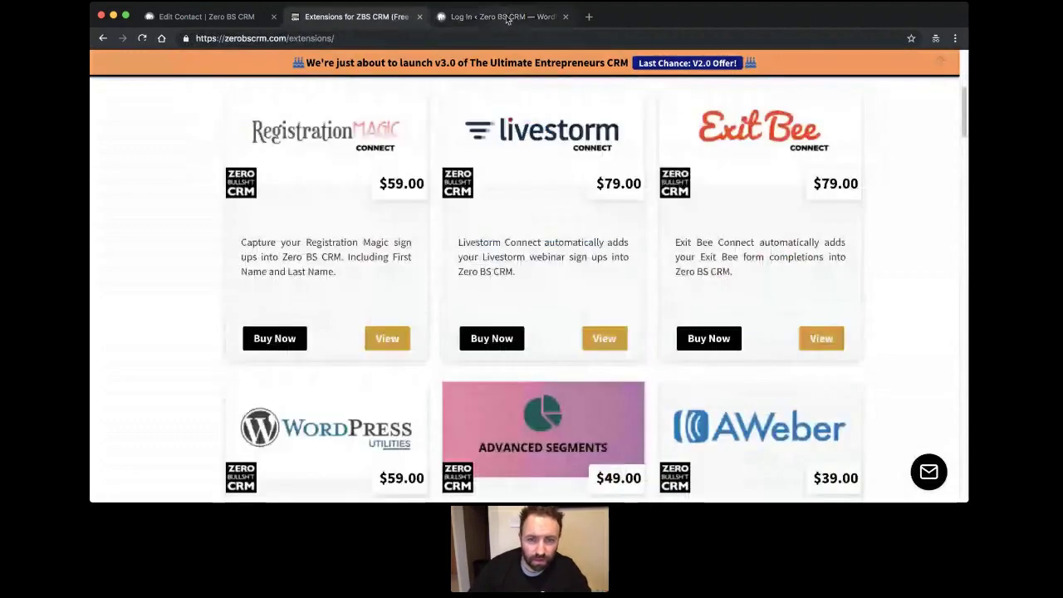
pyautogui.click(507, 17)
pyautogui.click(360, 23)
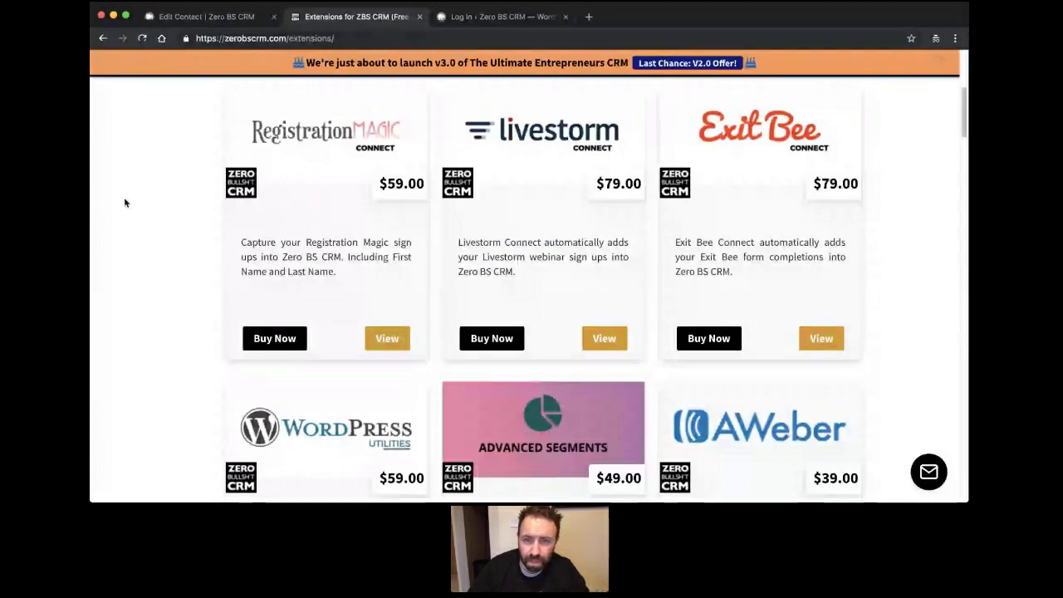
# Scroll through the extensions catalogue and open Client Portal Pro ($79.00) in a new tab.
pyautogui.scroll(1, 123, 199)
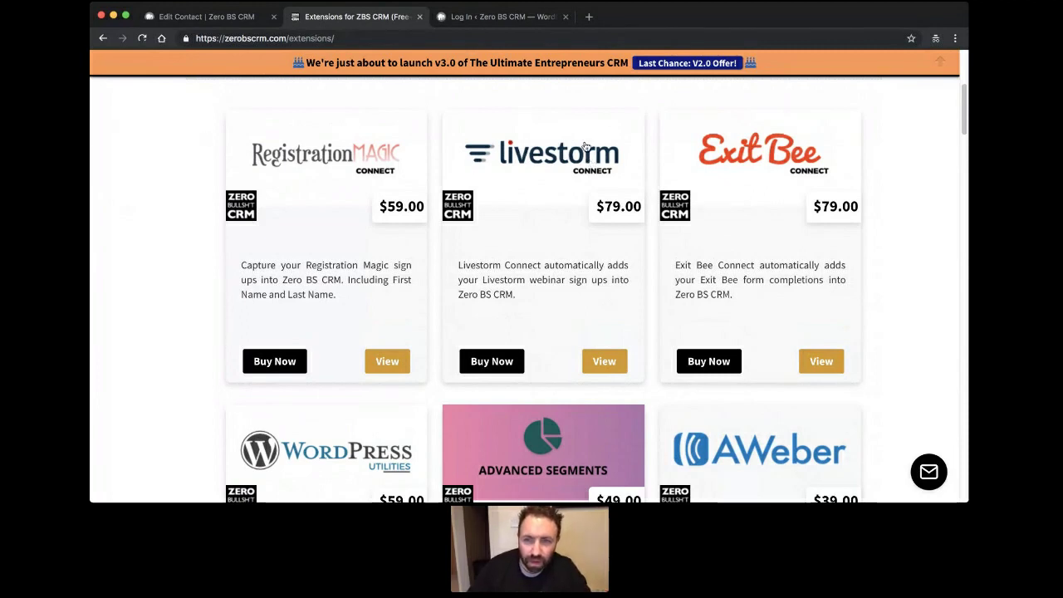
pyautogui.scroll(-1, 586, 146)
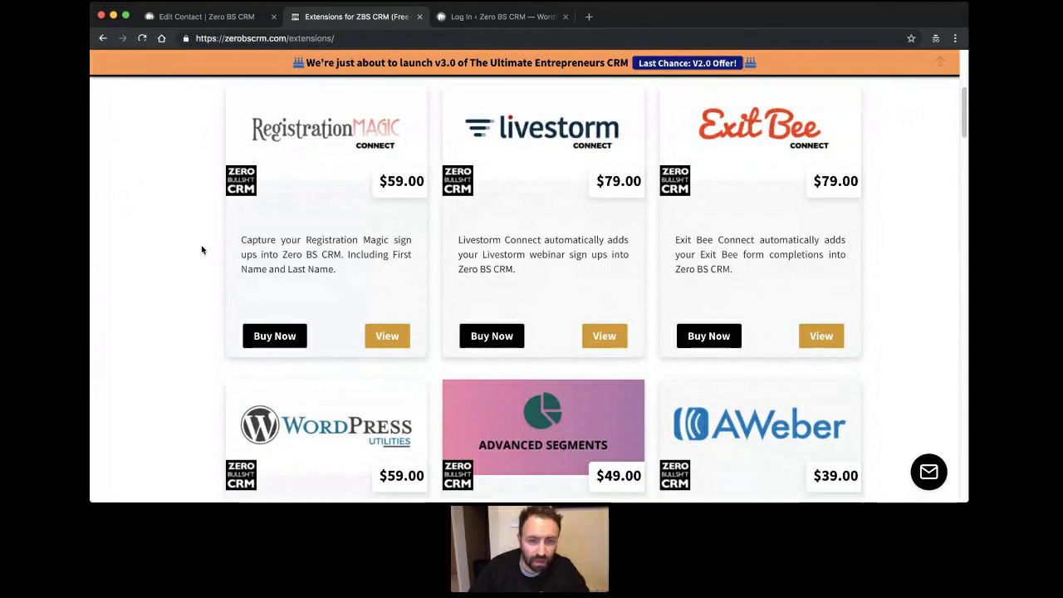
pyautogui.scroll(-3, 204, 265)
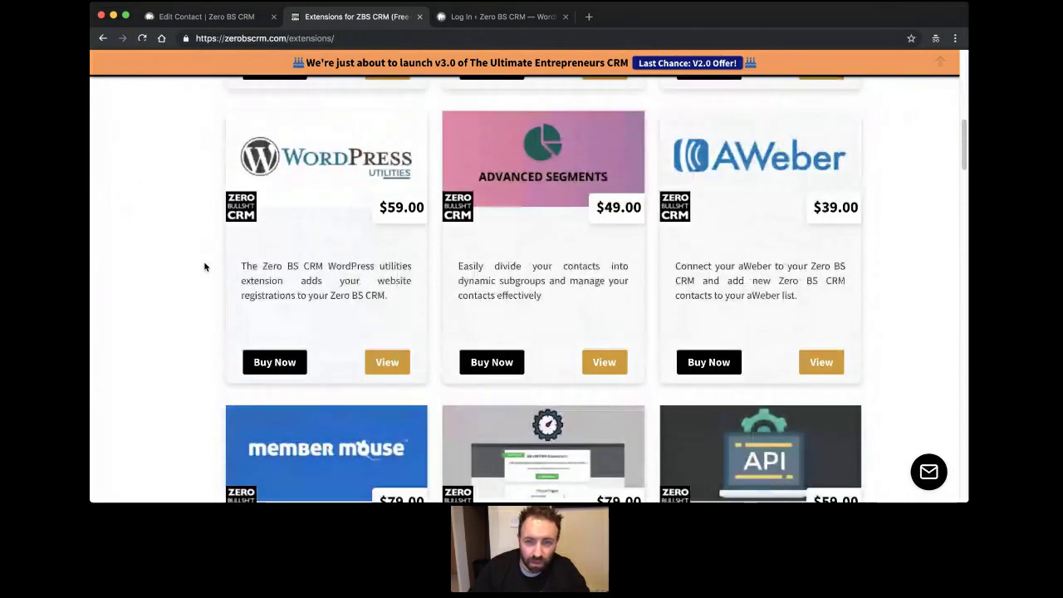
pyautogui.scroll(1, 357, 233)
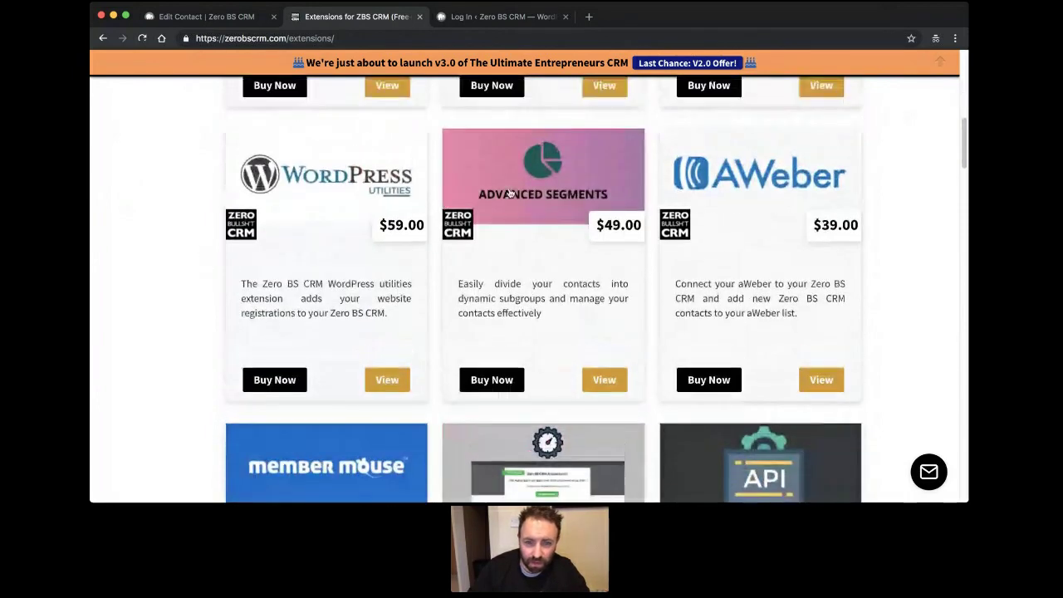
pyautogui.scroll(-3, 510, 195)
pyautogui.scroll(2, 595, 199)
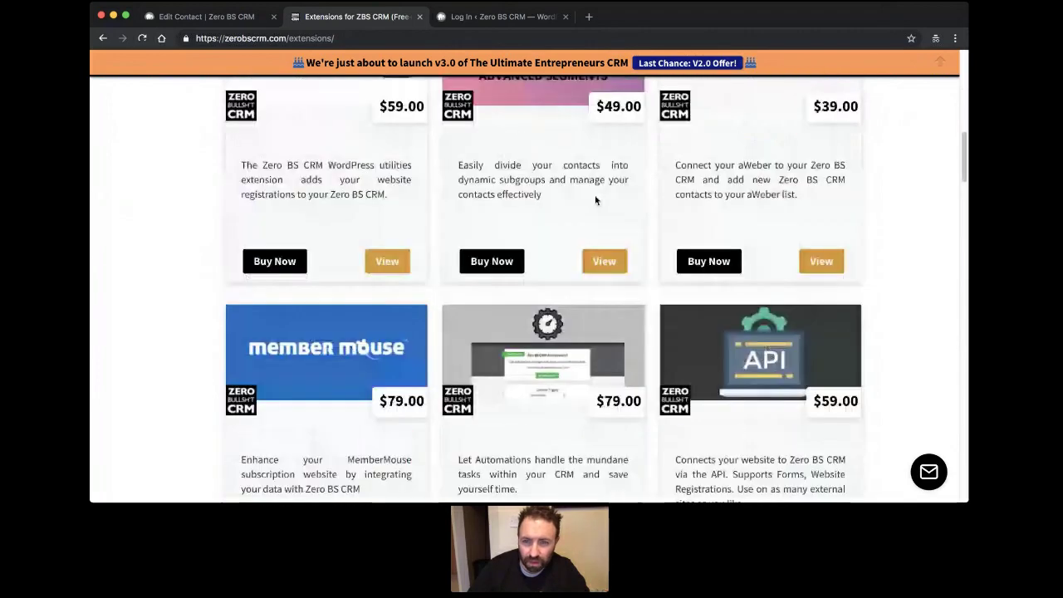
pyautogui.scroll(2, 595, 199)
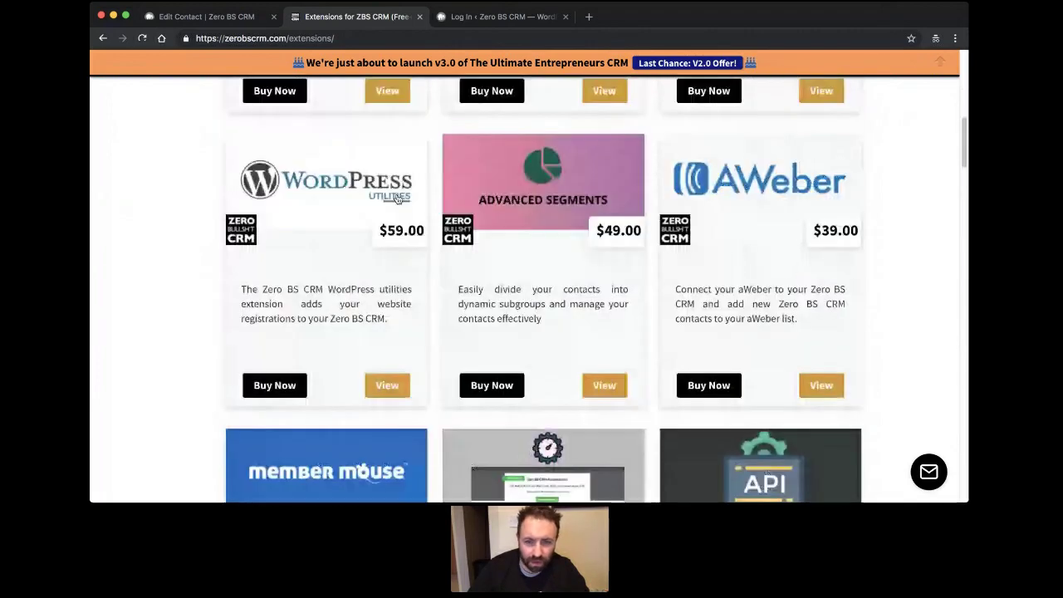
pyautogui.scroll(-3, 595, 255)
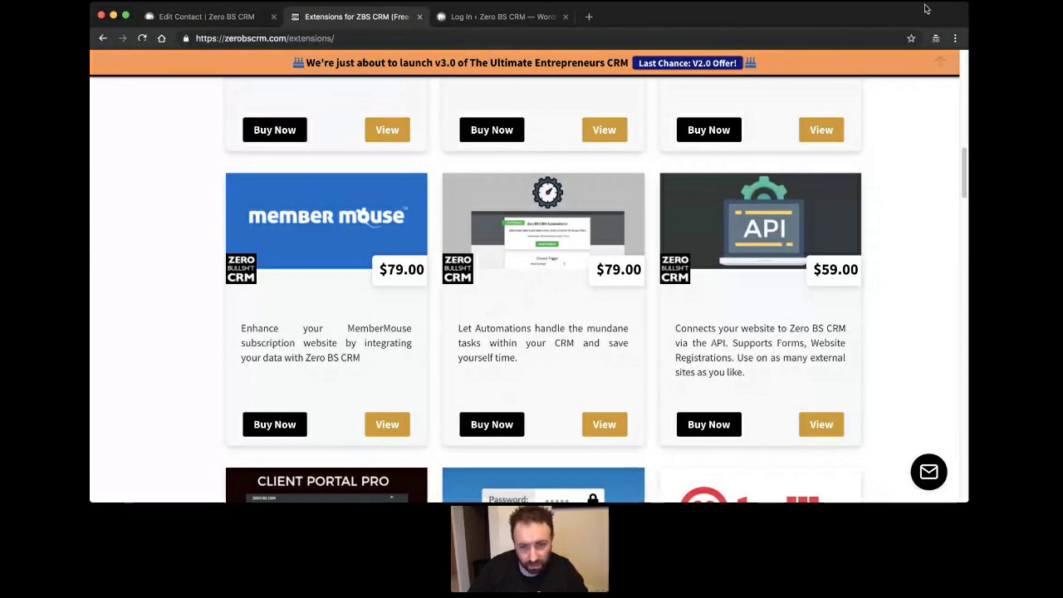
pyautogui.scroll(-3, 451, 175)
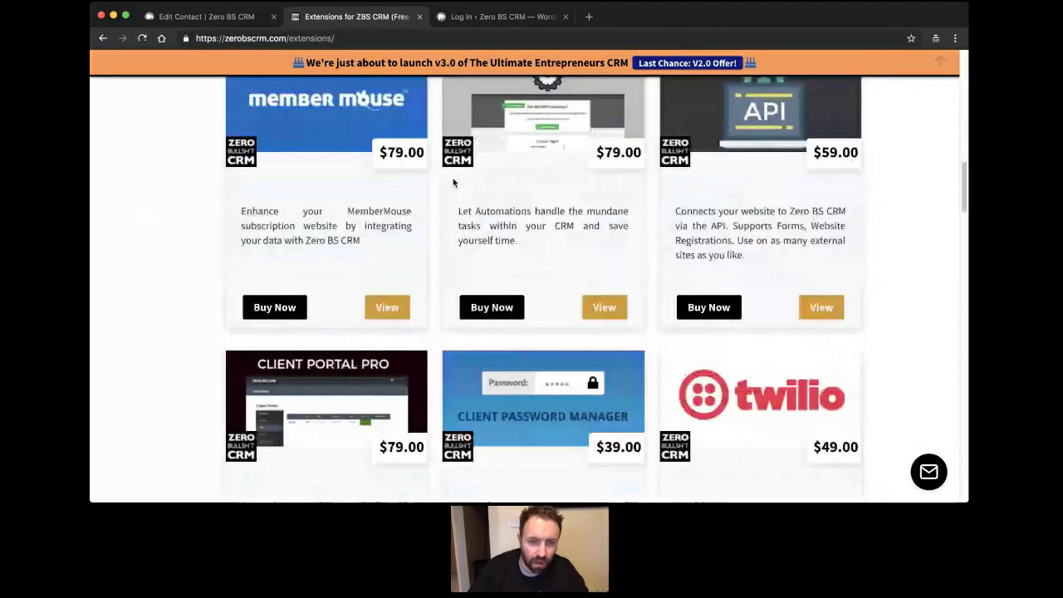
pyautogui.scroll(-3, 453, 182)
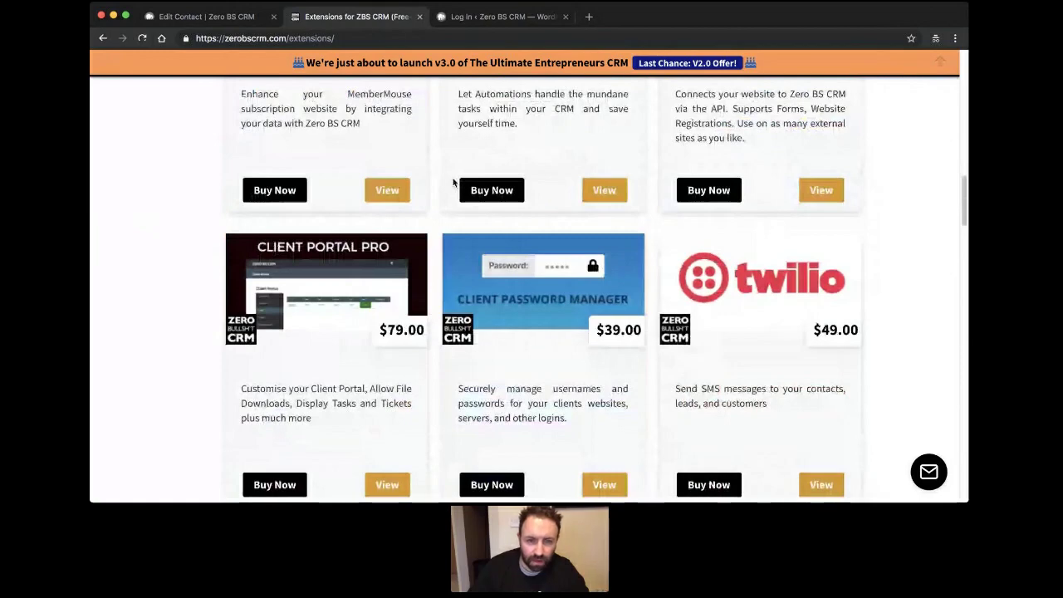
pyautogui.scroll(-3, 453, 183)
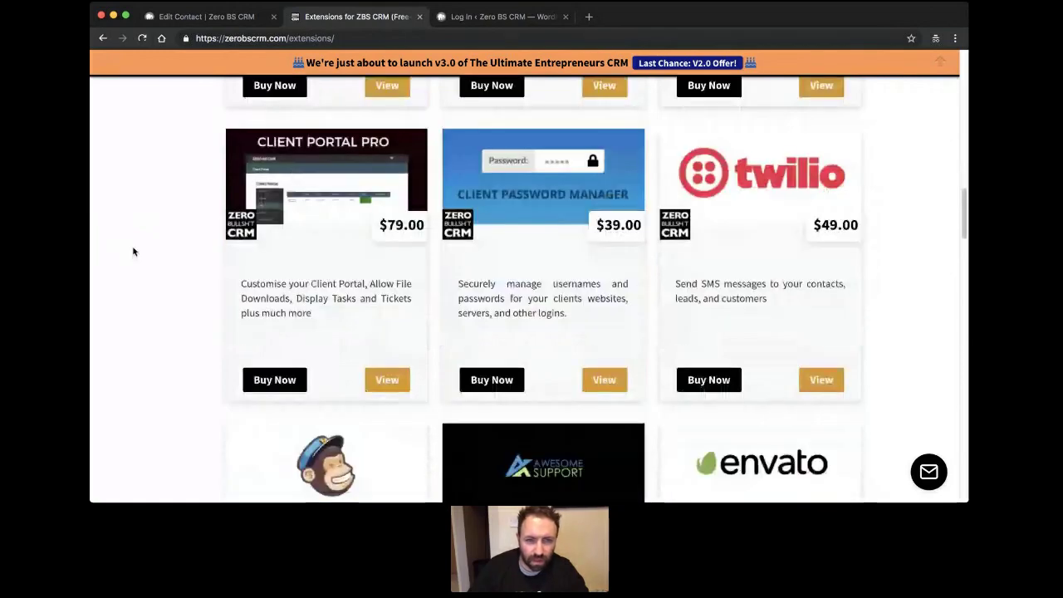
pyautogui.keyDown('super'); pyautogui.click(342, 220); pyautogui.keyUp('super')
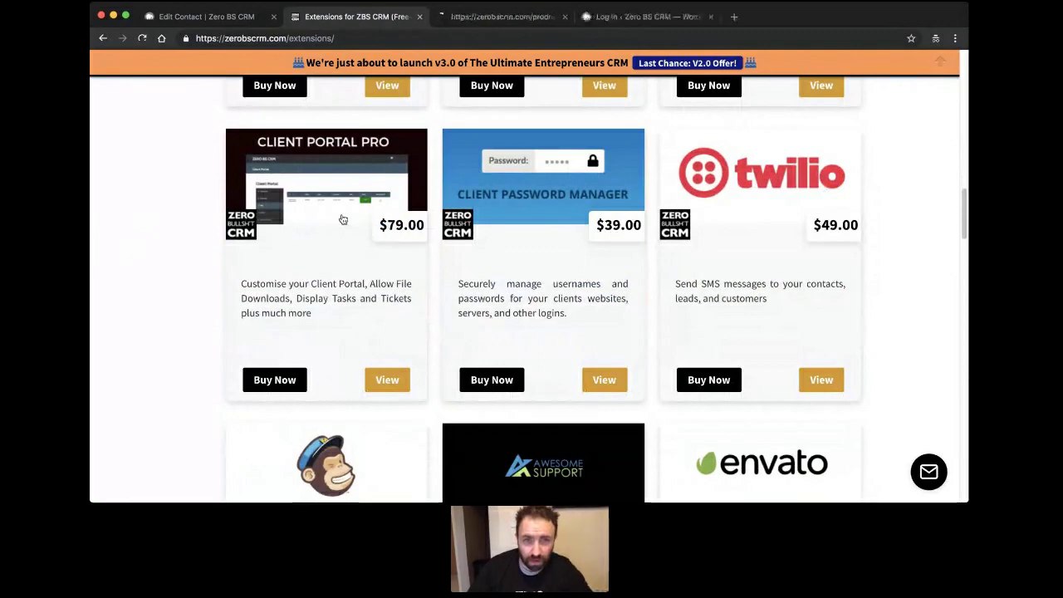
# Show the Client Portal Pro product page and scroll down through all its feature sections.
pyautogui.click(491, 16)
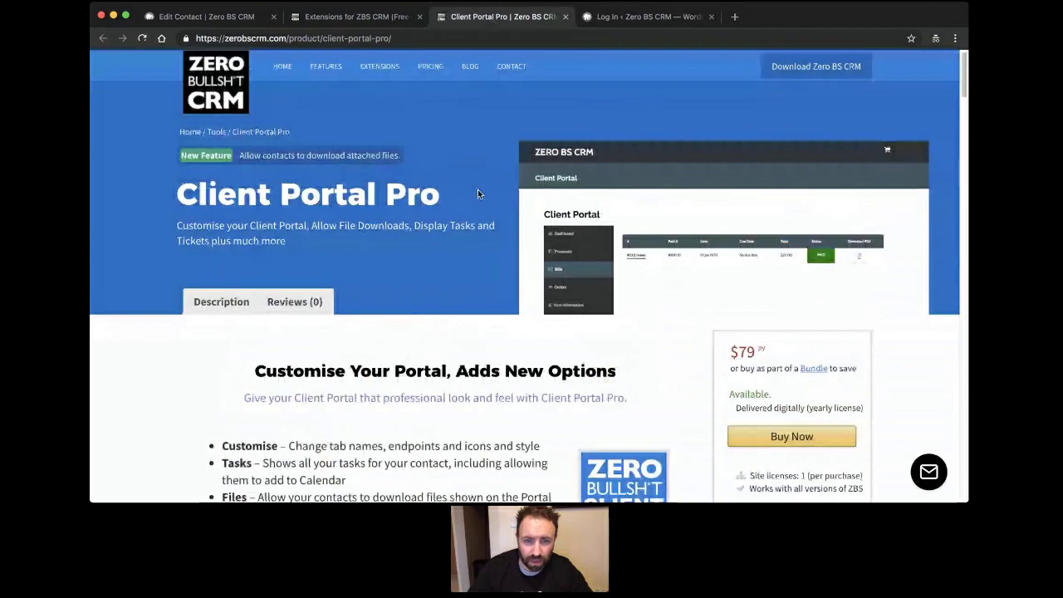
pyautogui.scroll(-10, 365, 268)
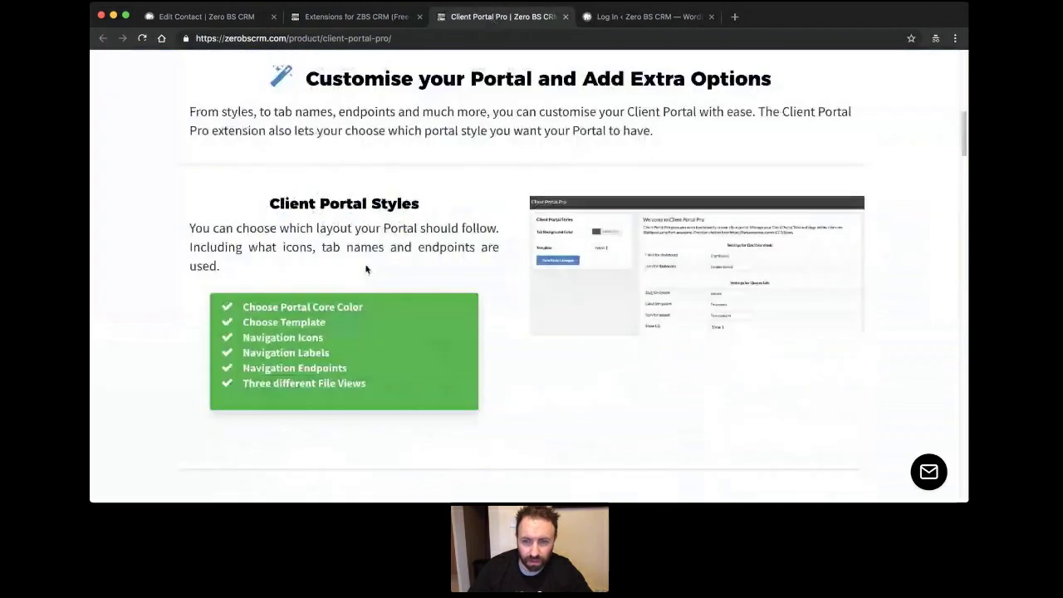
pyautogui.scroll(-2, 489, 254)
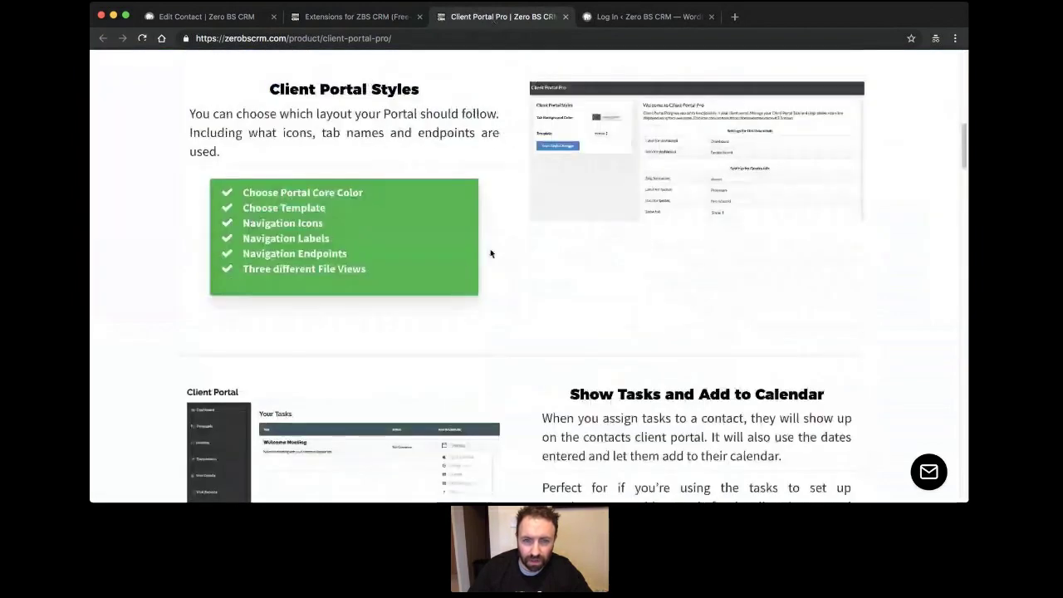
pyautogui.scroll(-4, 489, 254)
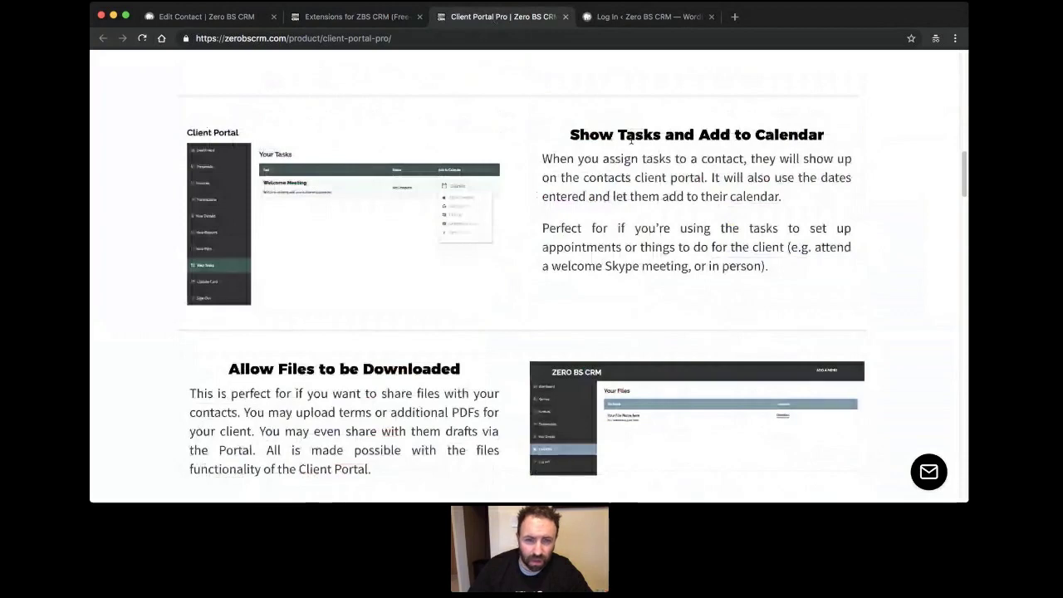
pyautogui.scroll(-4, 438, 201)
pyautogui.scroll(-1, 689, 187)
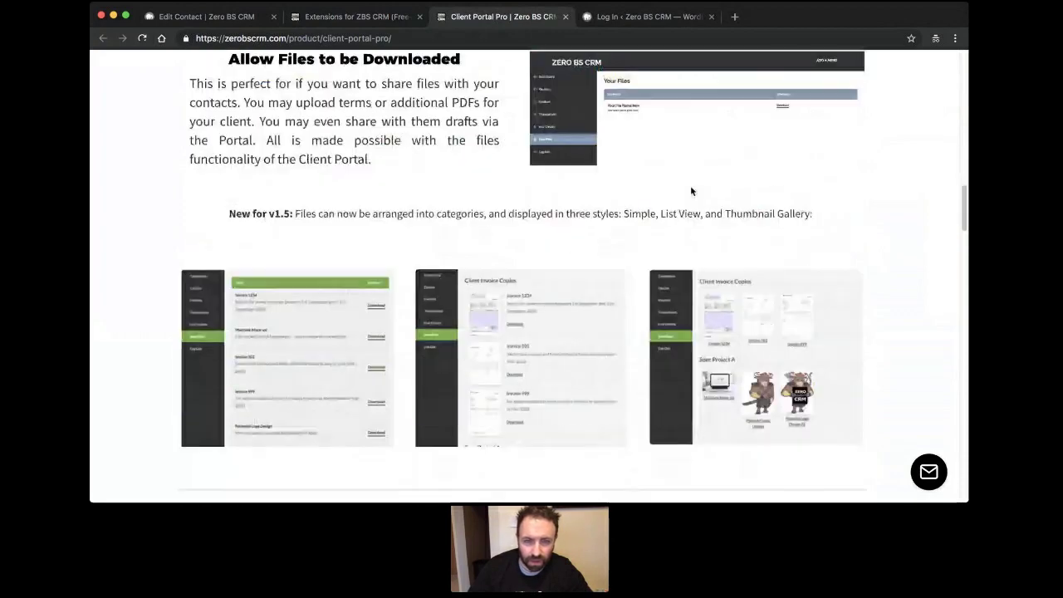
pyautogui.scroll(-2, 571, 247)
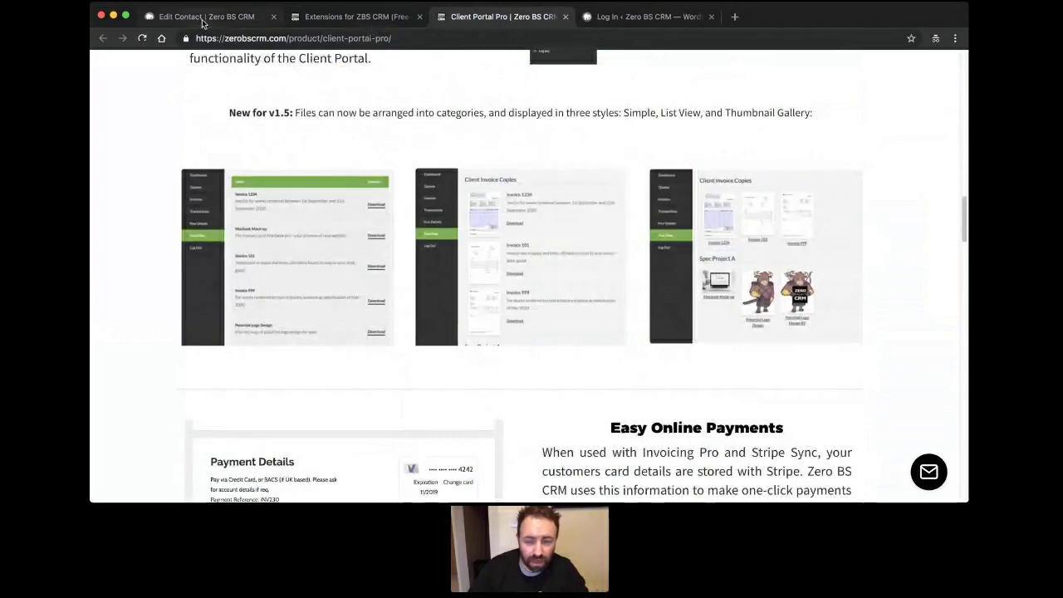
pyautogui.scroll(-2, 367, 211)
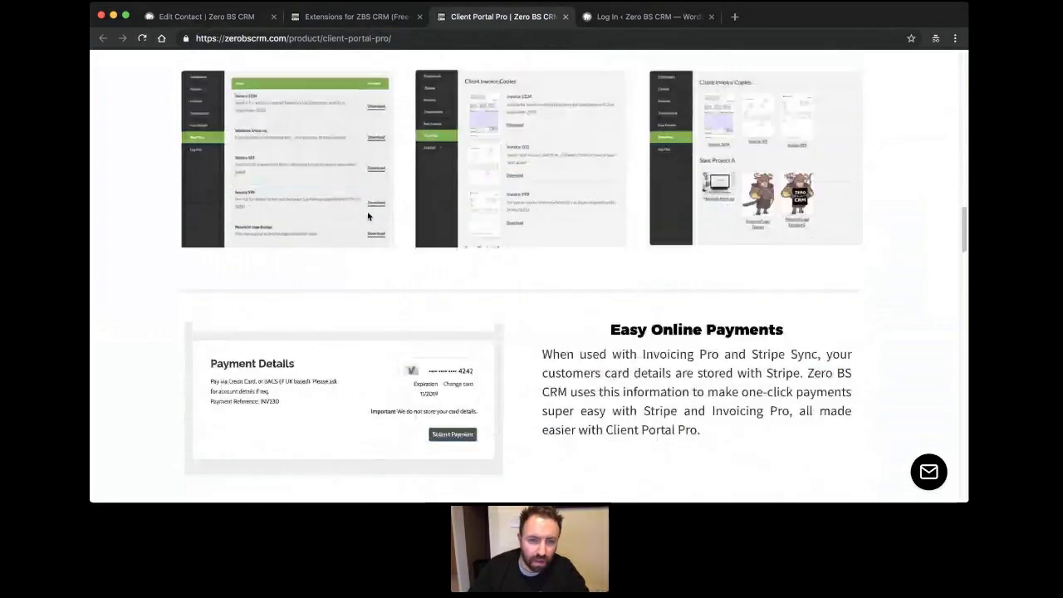
pyautogui.scroll(-2, 367, 211)
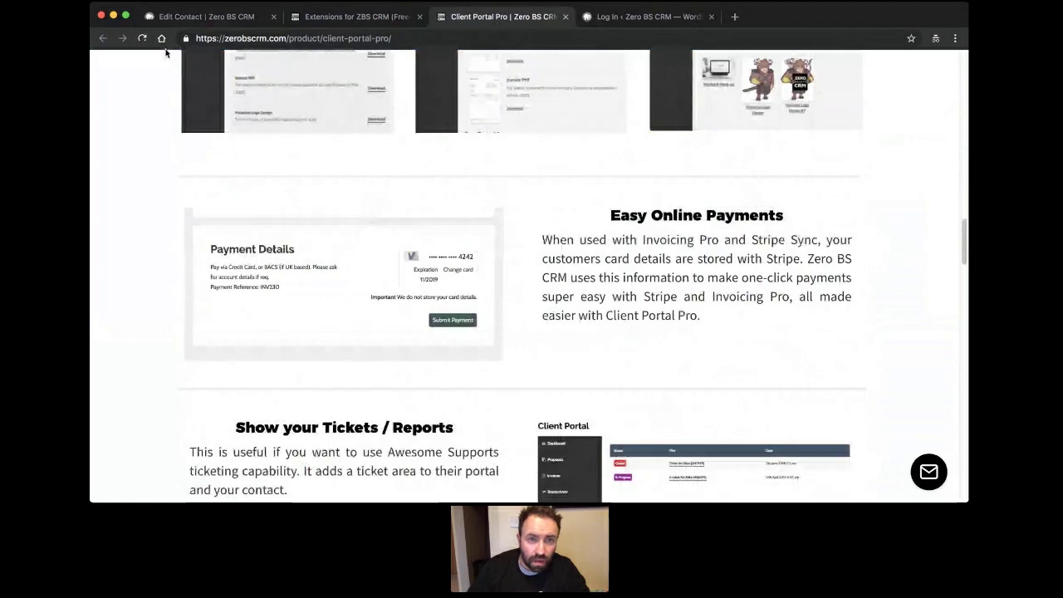
pyautogui.click(203, 16)
# Return to the Extensions catalogue and scroll through its paid add-ons and bundle promotion.
pyautogui.click(342, 17)
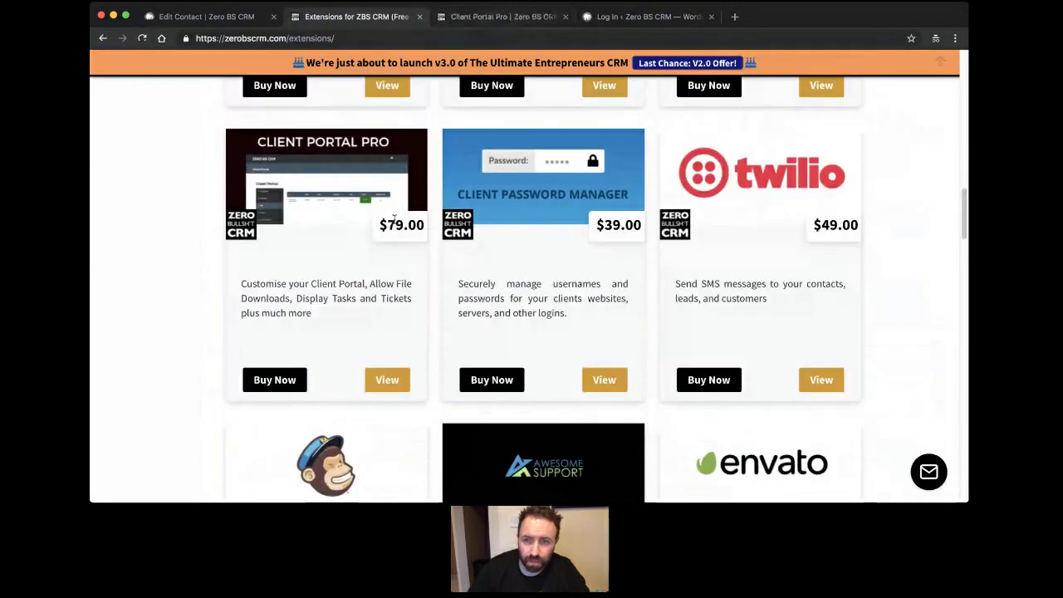
pyautogui.scroll(-2, 430, 217)
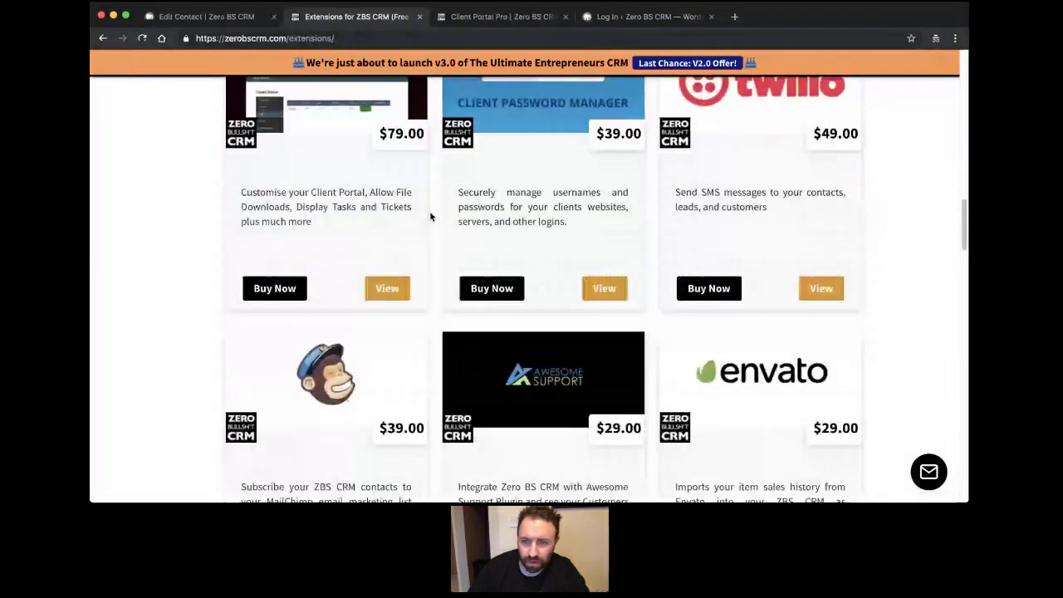
pyautogui.scroll(1, 430, 216)
pyautogui.scroll(1, 689, 244)
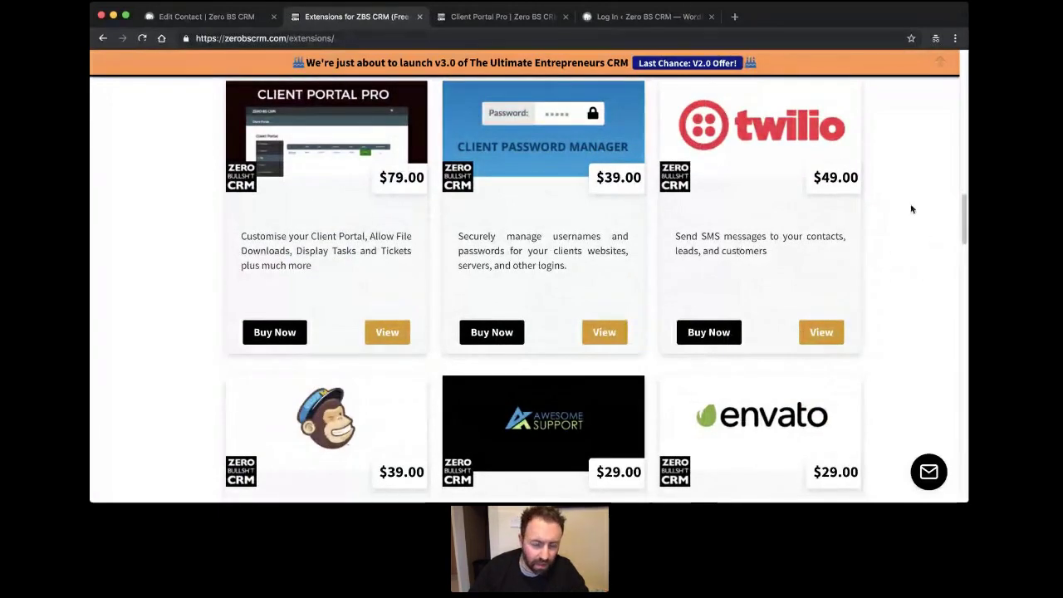
pyautogui.scroll(-3, 919, 194)
pyautogui.scroll(6, 918, 194)
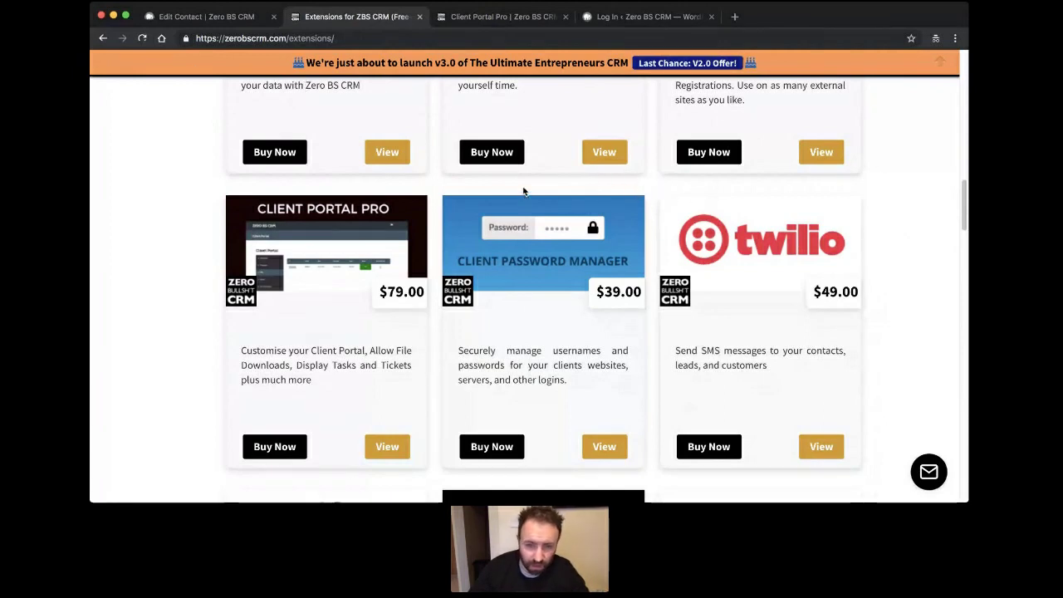
pyautogui.scroll(-3, 523, 191)
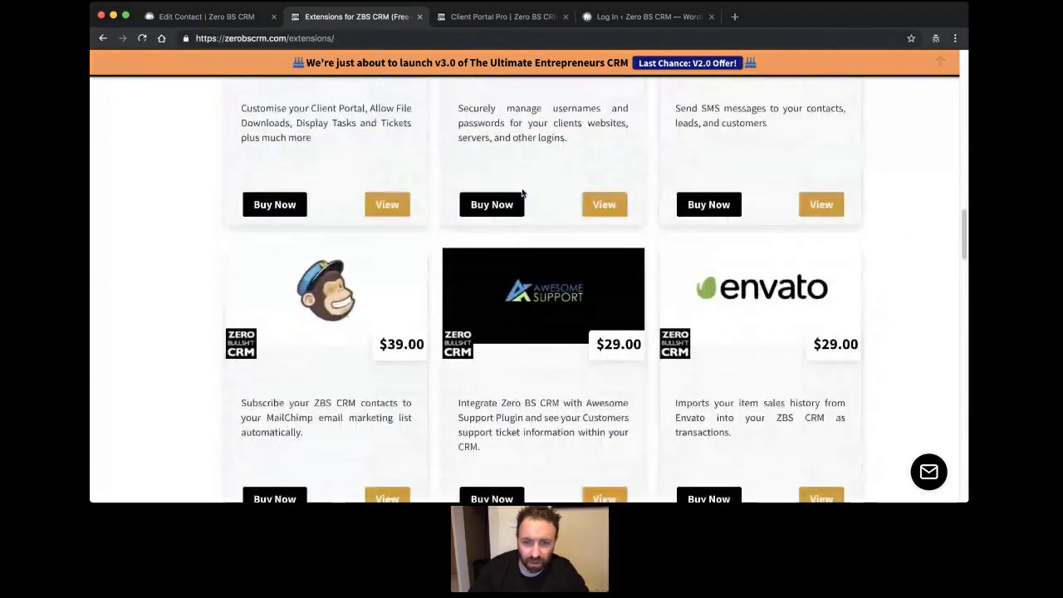
pyautogui.scroll(-6, 523, 192)
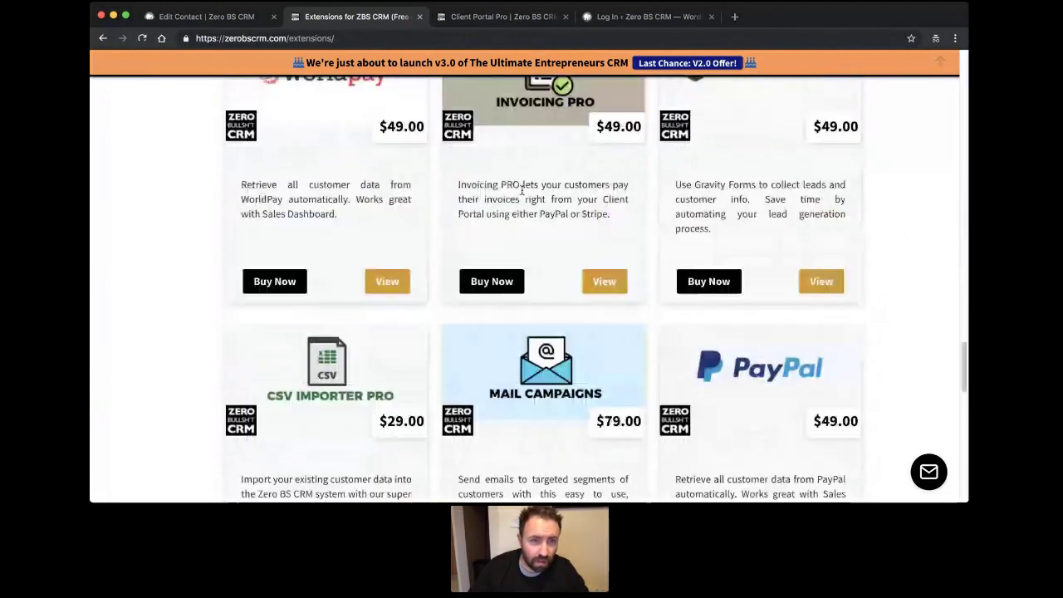
pyautogui.scroll(15, 506, 191)
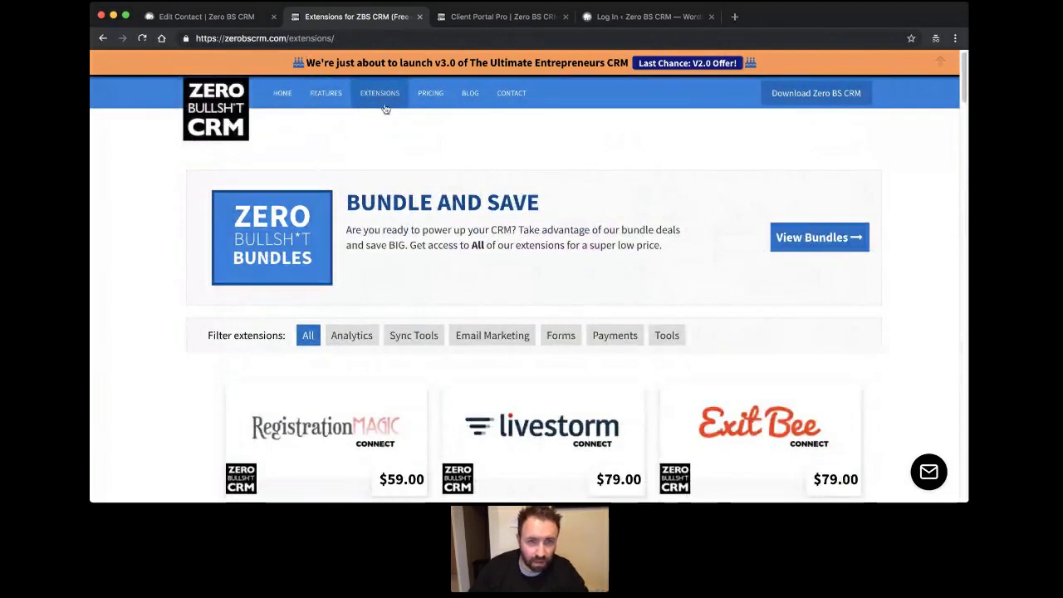
# Select the 'extensions/' part of the address bar URL for replacement.
pyautogui.click(303, 39)
pyautogui.click(300, 38)
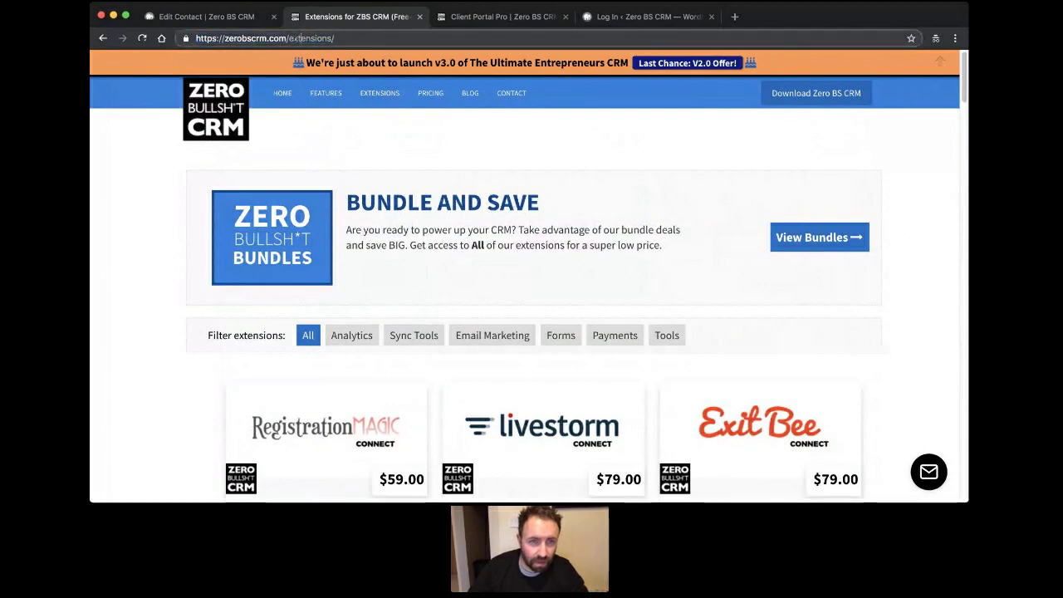
pyautogui.moveTo(288, 39); pyautogui.dragTo(416, 38)
# Load zerobscrm.com/coming-soon/ by entering 'coming-soon/' in the address bar.
pyautogui.write('coming-soon/')
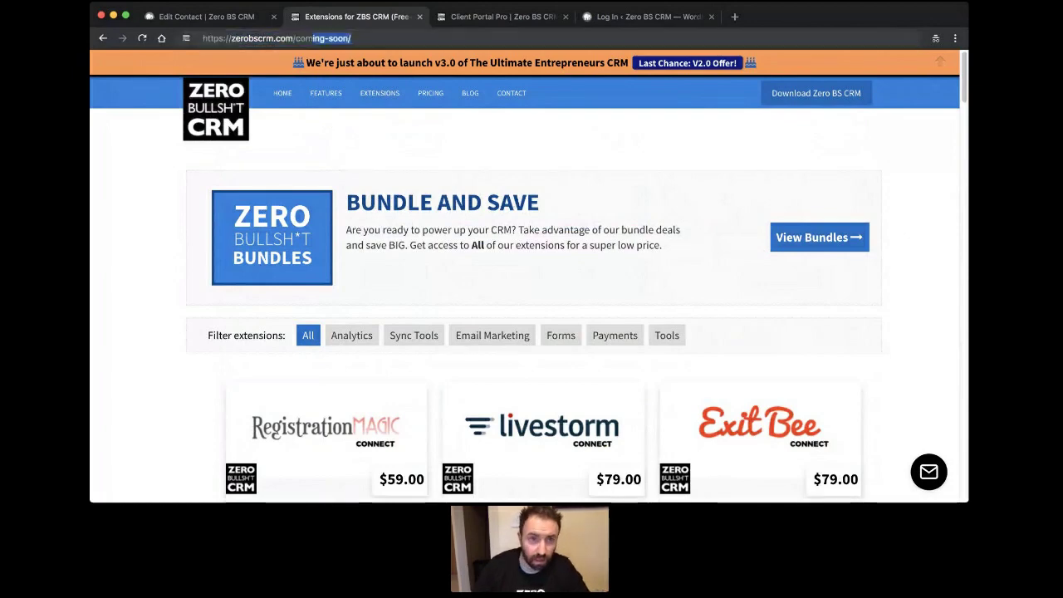
pyautogui.press('Return')
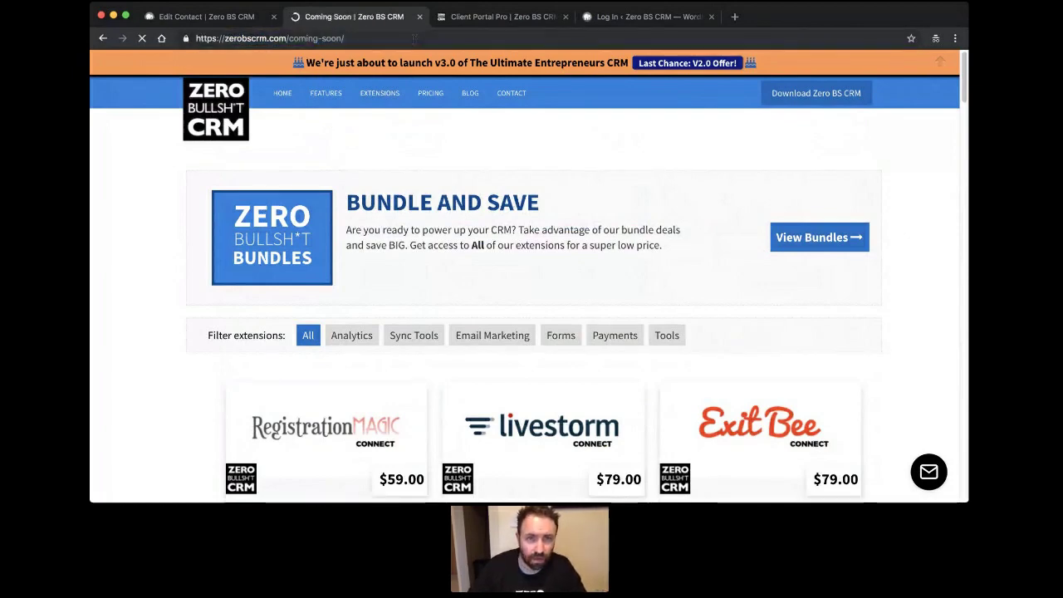
pyautogui.click(414, 38)
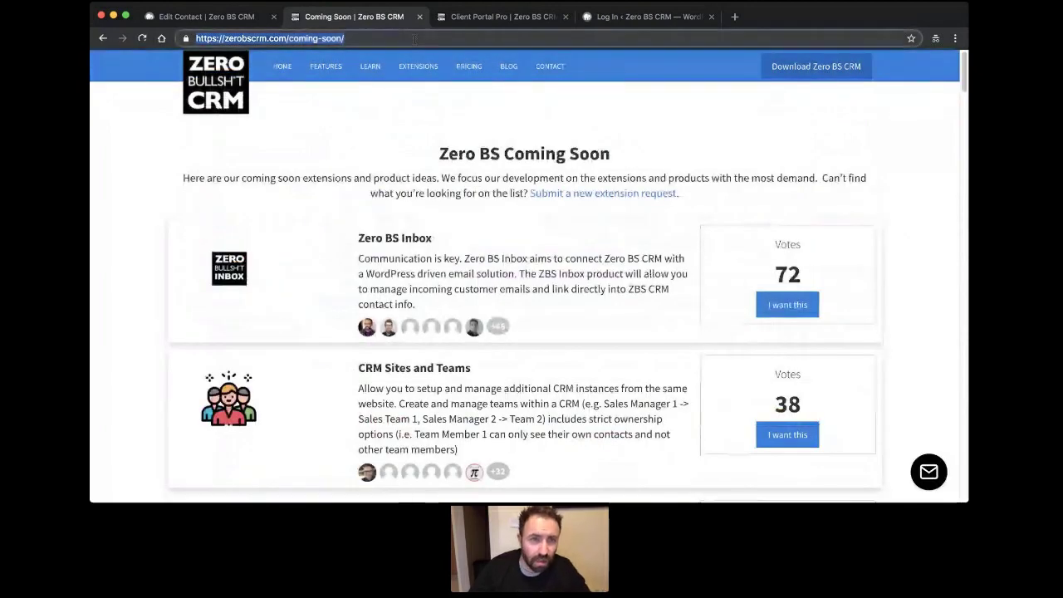
pyautogui.click(326, 122)
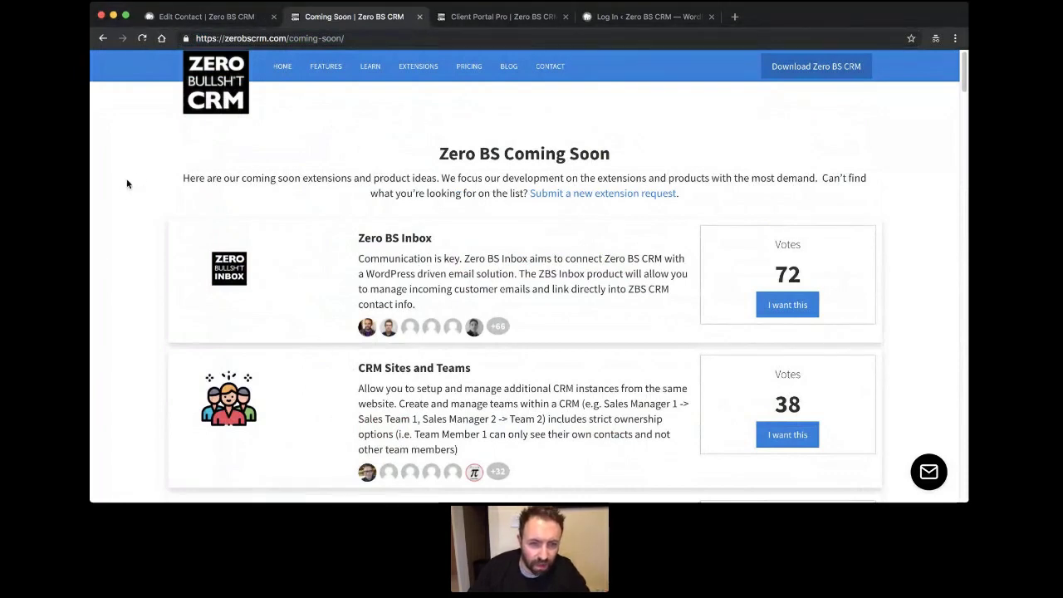
# Scroll the whole vote-ranked list of planned extensions, led by Zero BS Inbox (72), and back up.
pyautogui.scroll(-3, 190, 193)
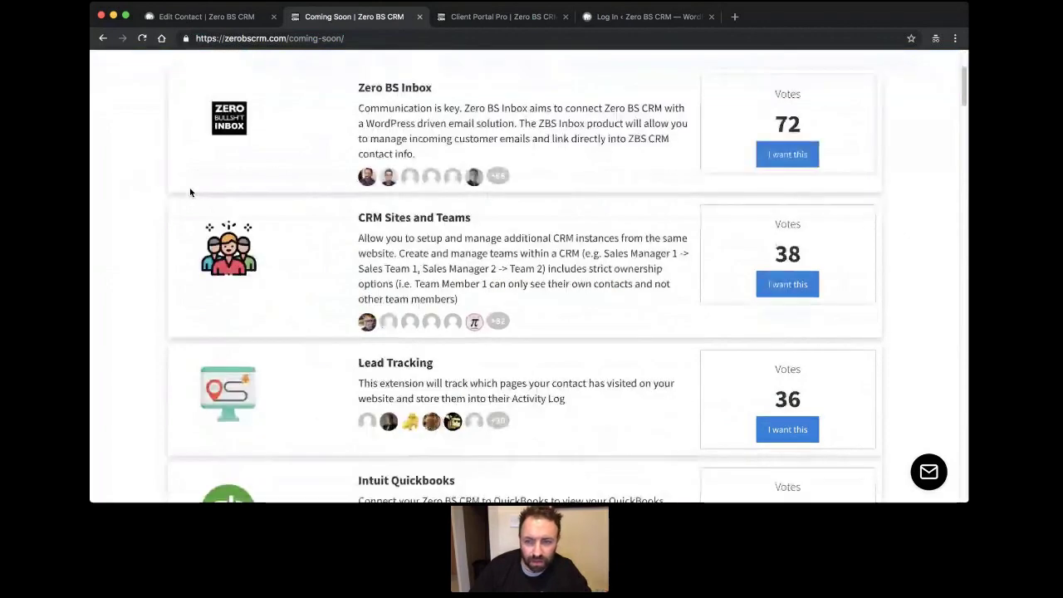
pyautogui.scroll(-2, 190, 193)
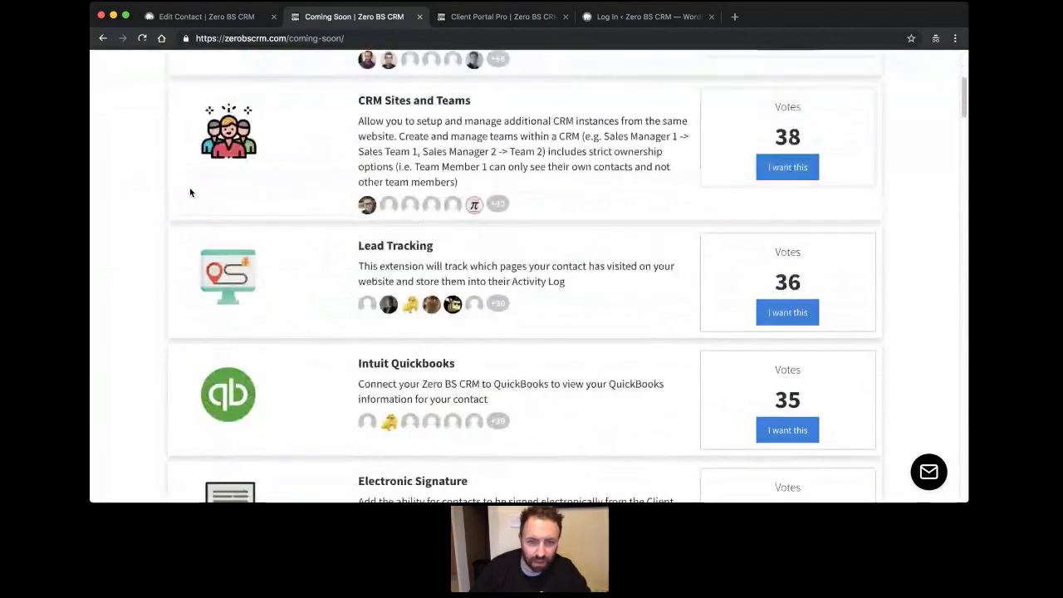
pyautogui.scroll(-10, 189, 192)
pyautogui.scroll(-5, 190, 200)
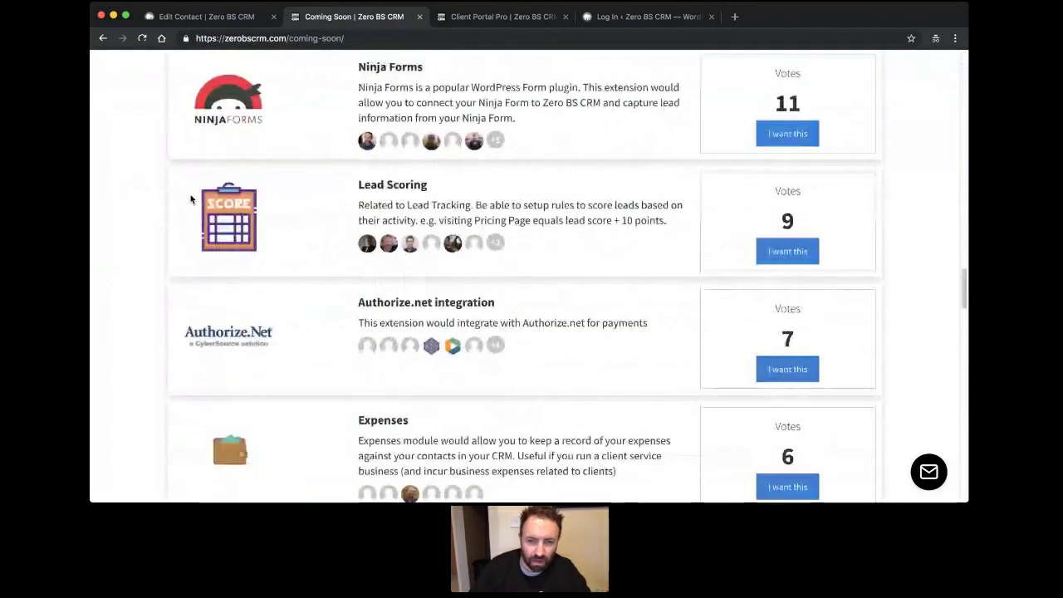
pyautogui.scroll(-5, 190, 200)
pyautogui.scroll(-5, 190, 207)
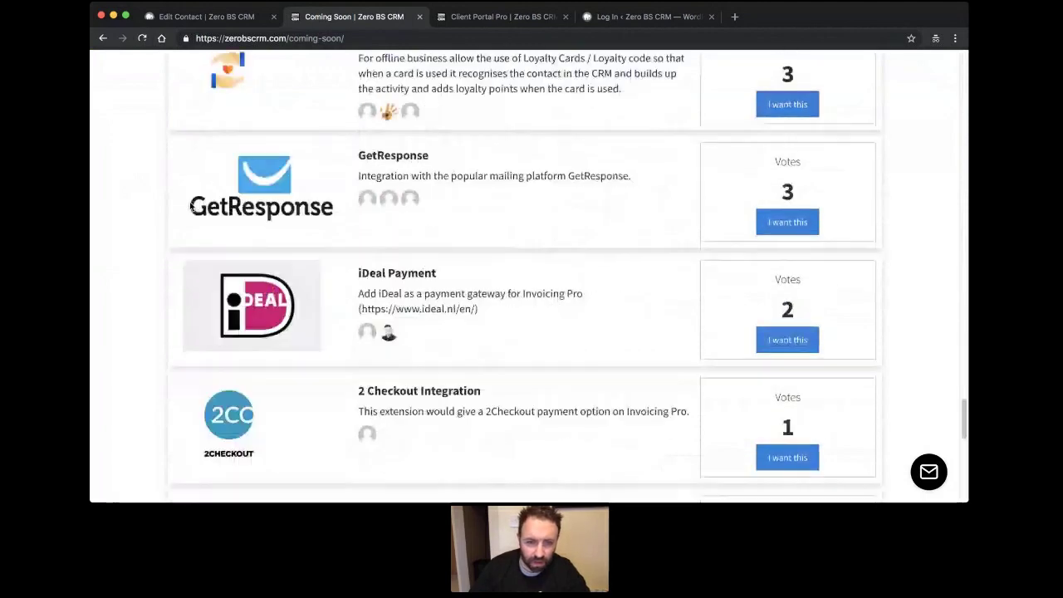
pyautogui.scroll(-2, 191, 207)
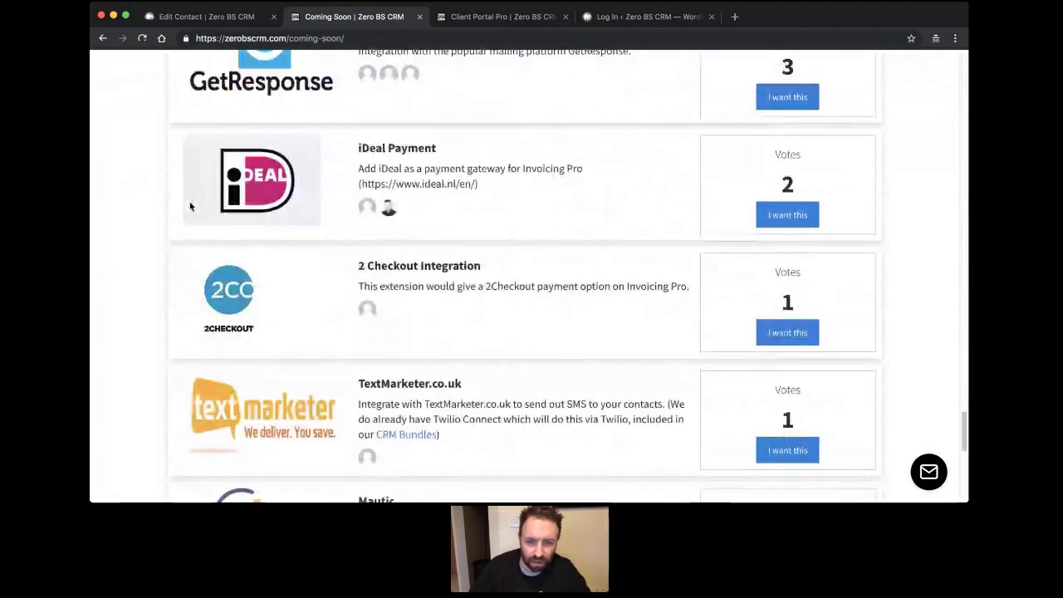
pyautogui.scroll(-3, 190, 206)
pyautogui.scroll(6, 220, 215)
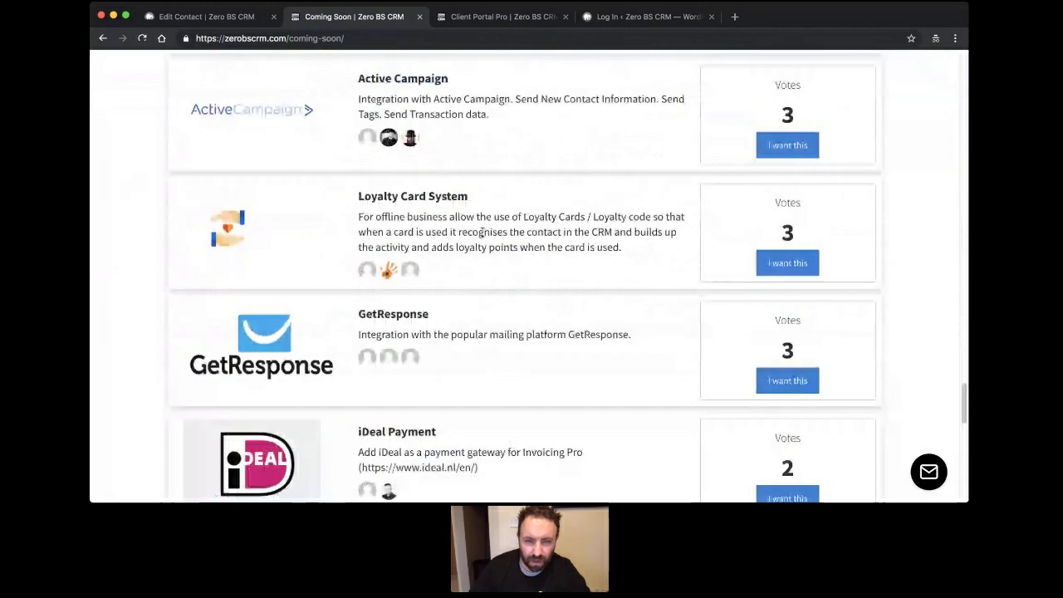
pyautogui.scroll(4, 482, 233)
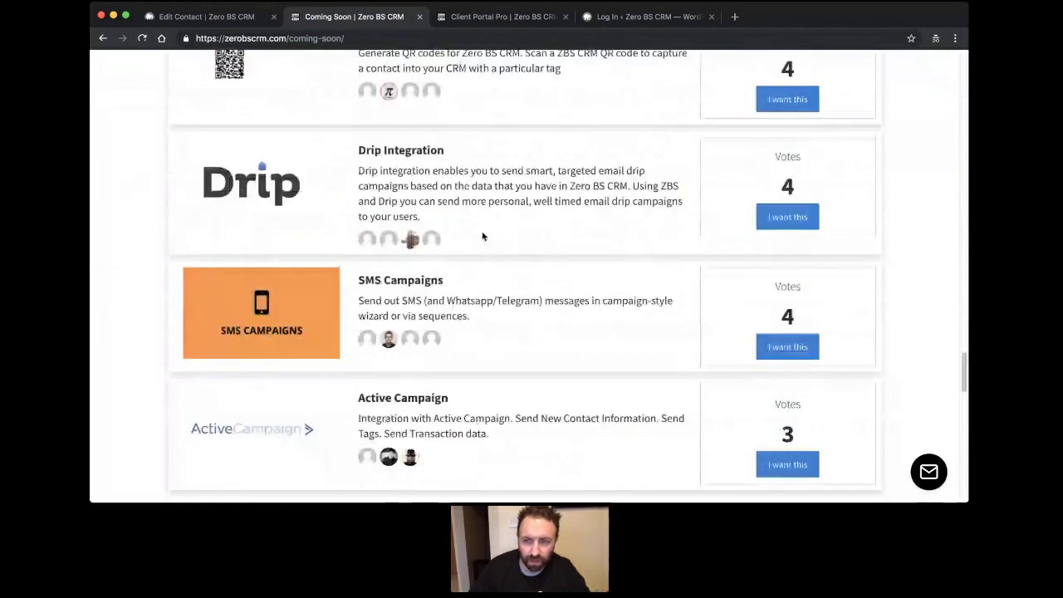
pyautogui.scroll(6, 482, 233)
pyautogui.scroll(10, 482, 233)
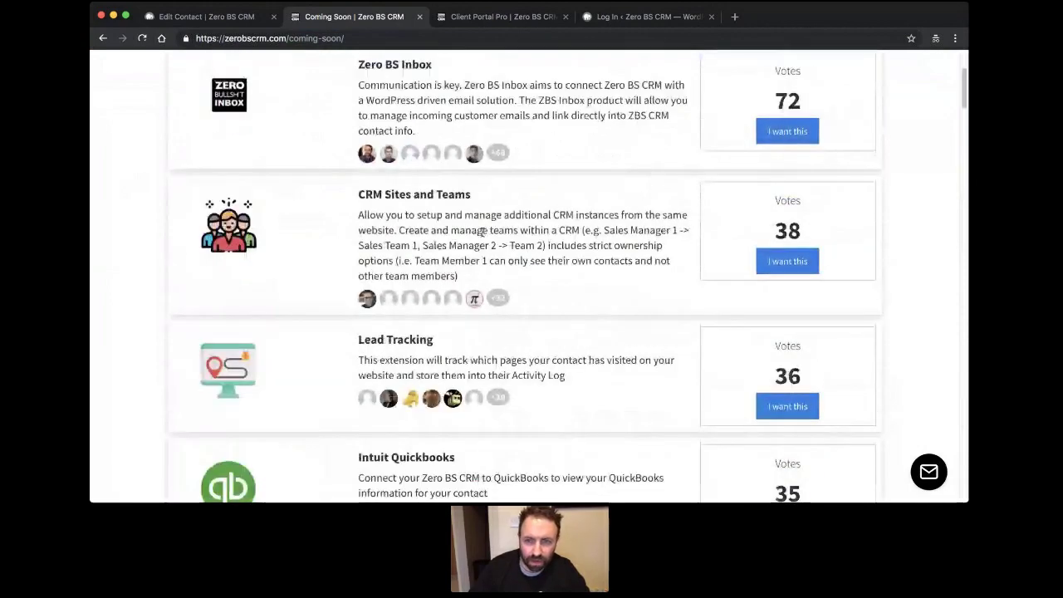
pyautogui.scroll(3, 593, 257)
pyautogui.click(433, 38)
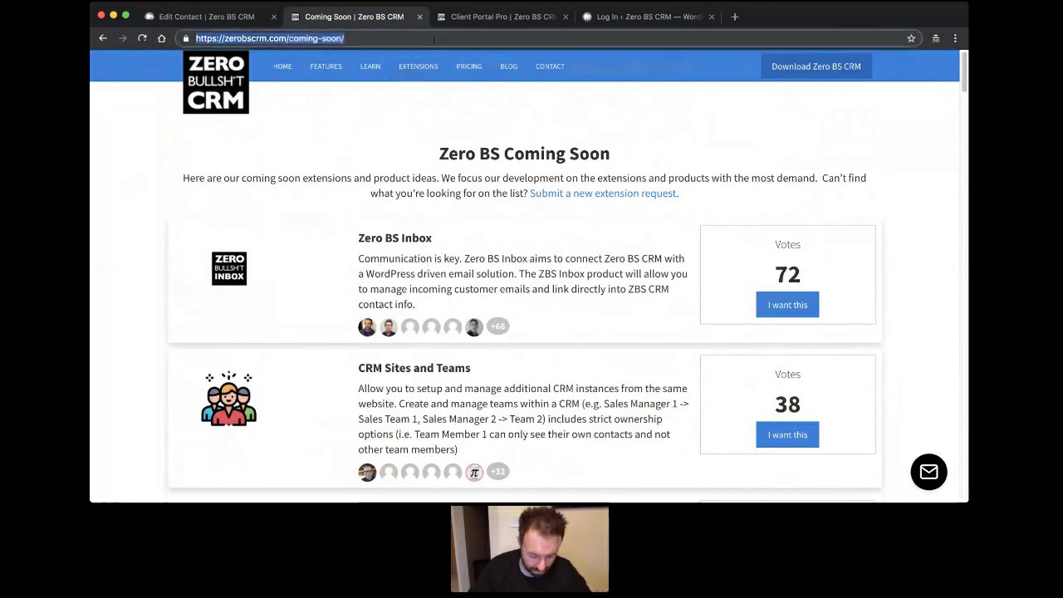
# Open a new browser tab and enter 'yout' so the address autocompletes to youtube.com.
pyautogui.click(359, 480)
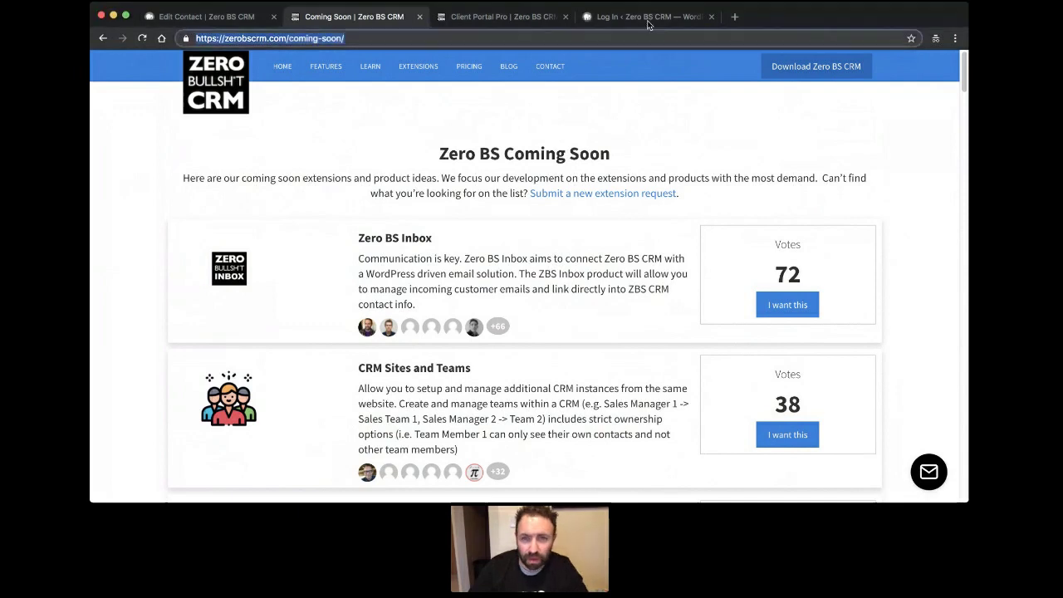
pyautogui.click(734, 17)
pyautogui.write('youtu')
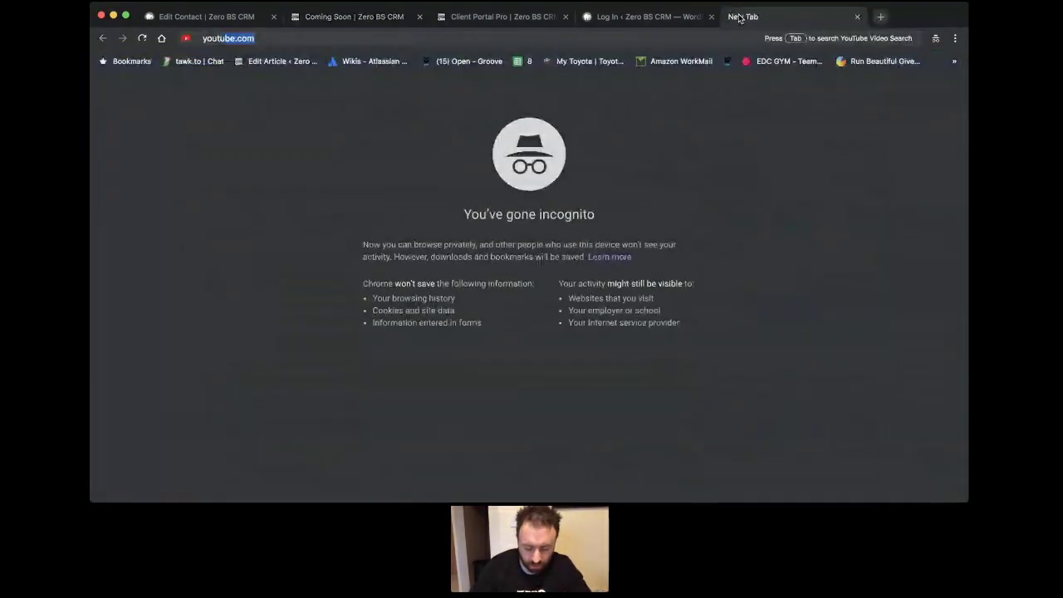
# Load youtube.com and search for 'zero bs crm' to find the Zero BS CRM channel.
pyautogui.press('Return')
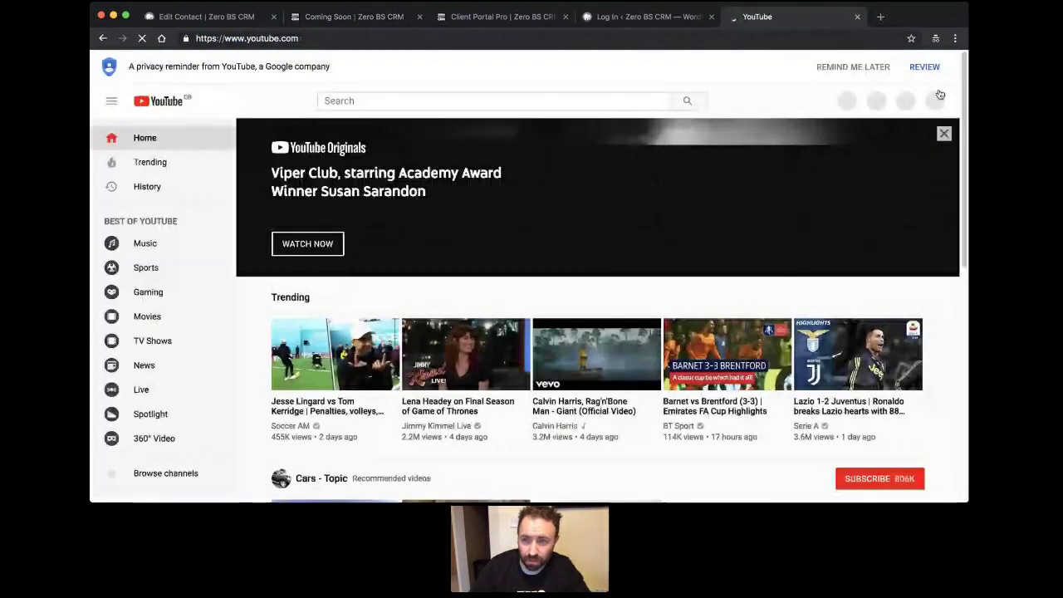
pyautogui.click(376, 102)
pyautogui.write('zer')
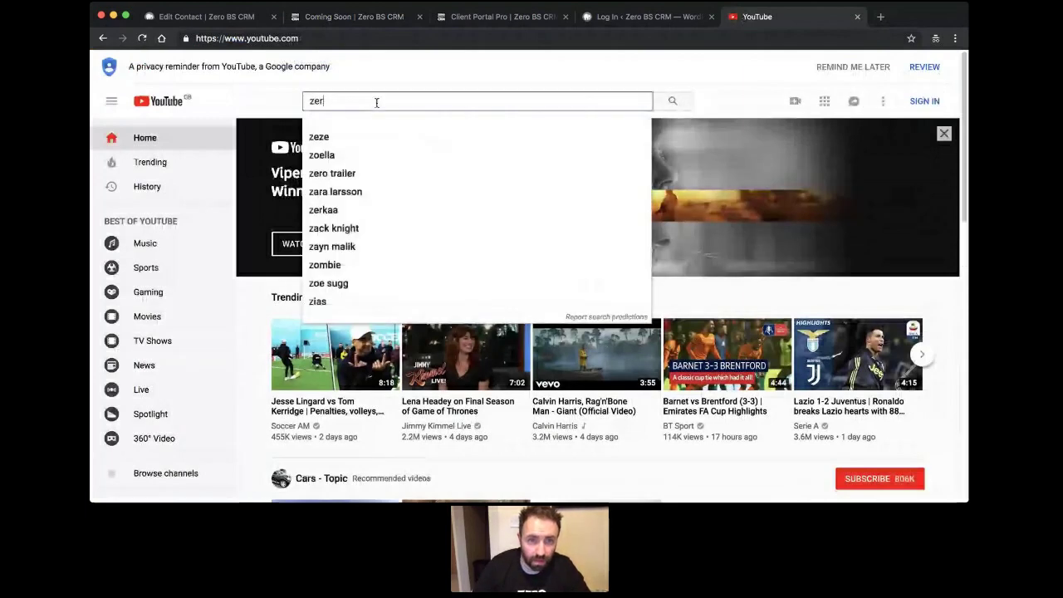
pyautogui.write('o bs crm')
pyautogui.press('Return')
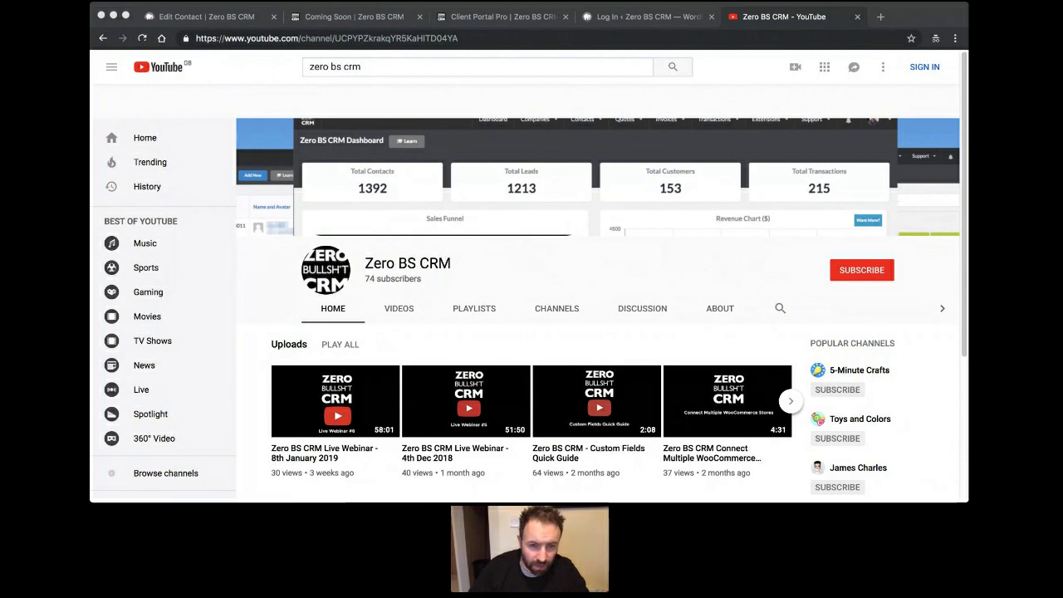
# Scroll down the Zero BS CRM channel's Videos tab through its uploads.
pyautogui.press('super+l')
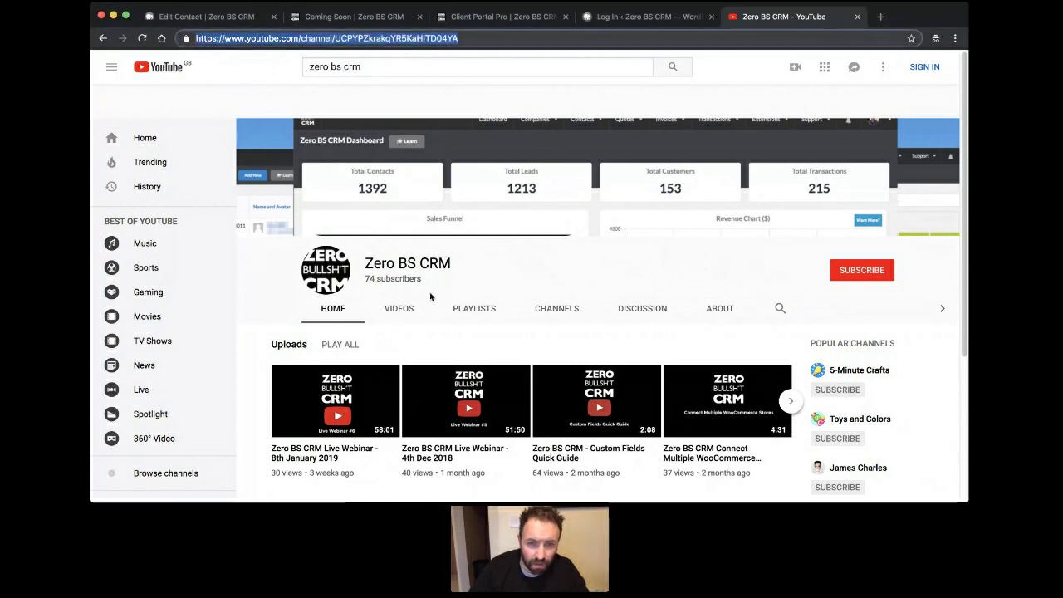
pyautogui.scroll(-3, 430, 297)
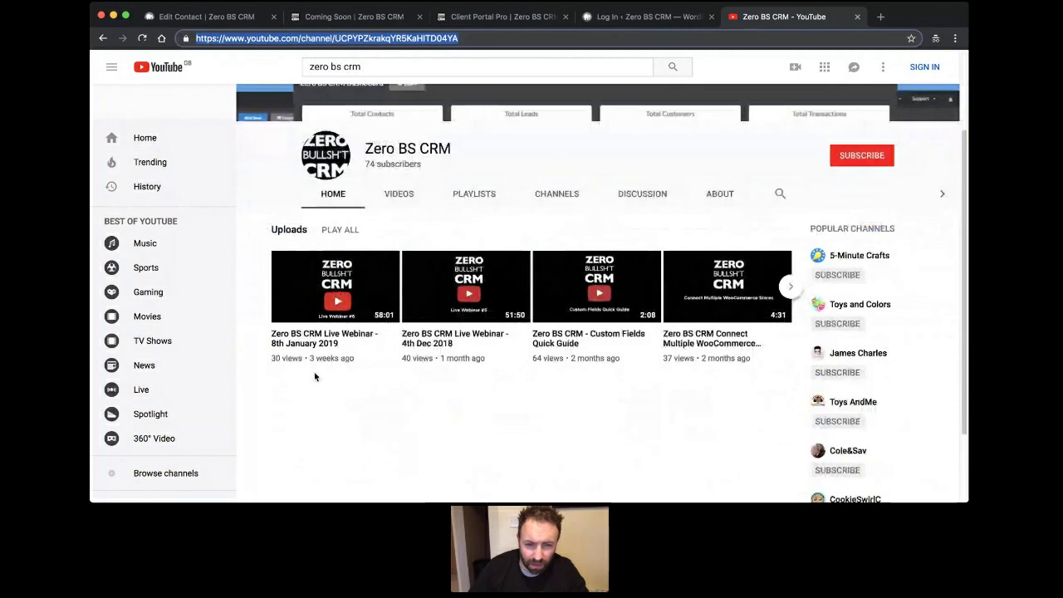
pyautogui.scroll(2, 314, 376)
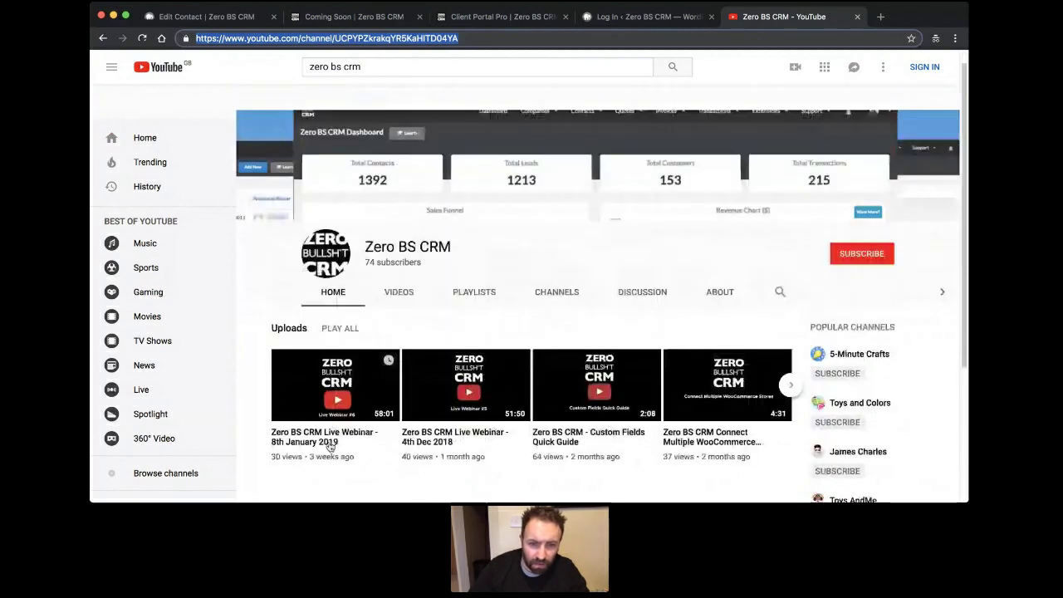
pyautogui.scroll(-1, 444, 361)
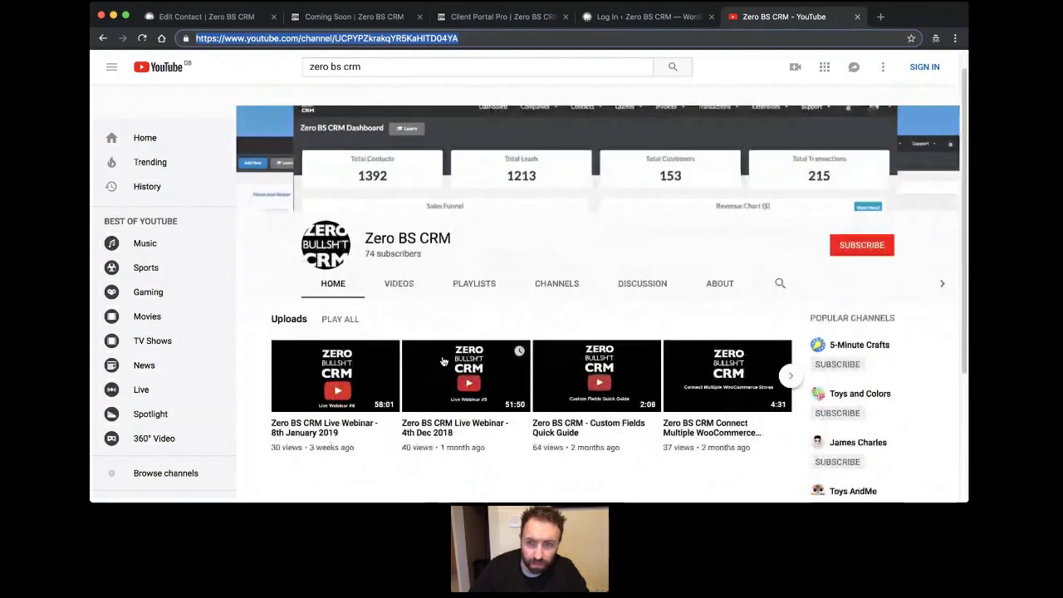
pyautogui.scroll(-4, 443, 361)
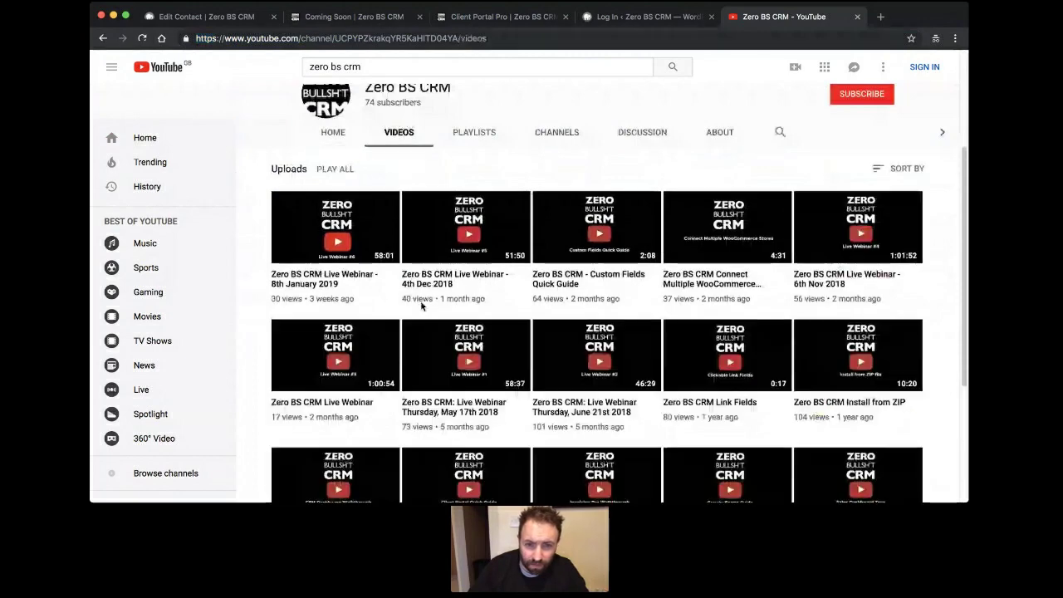
pyautogui.scroll(-4, 421, 305)
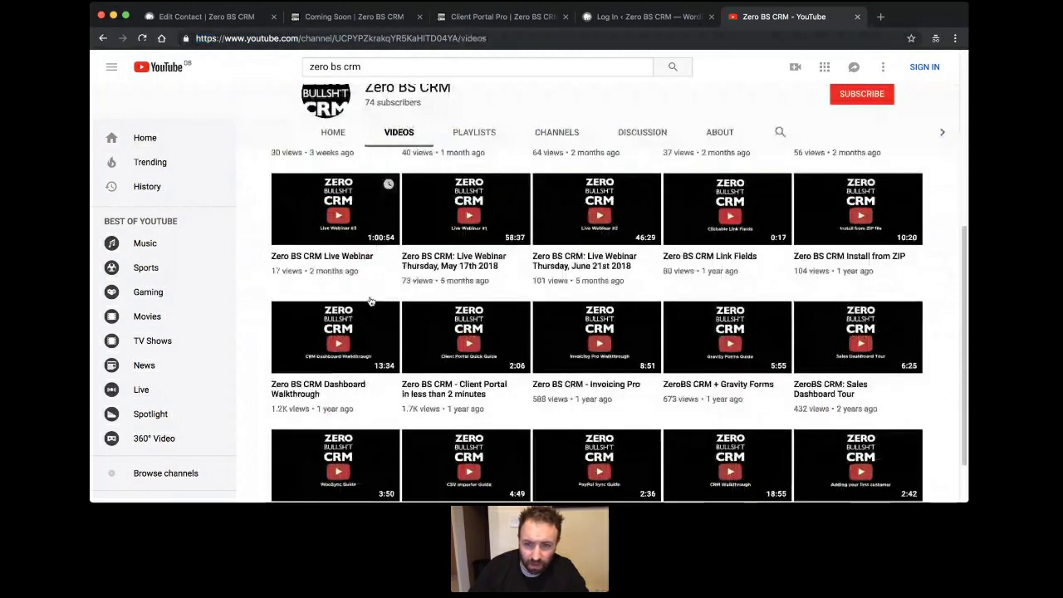
pyautogui.scroll(-2, 416, 302)
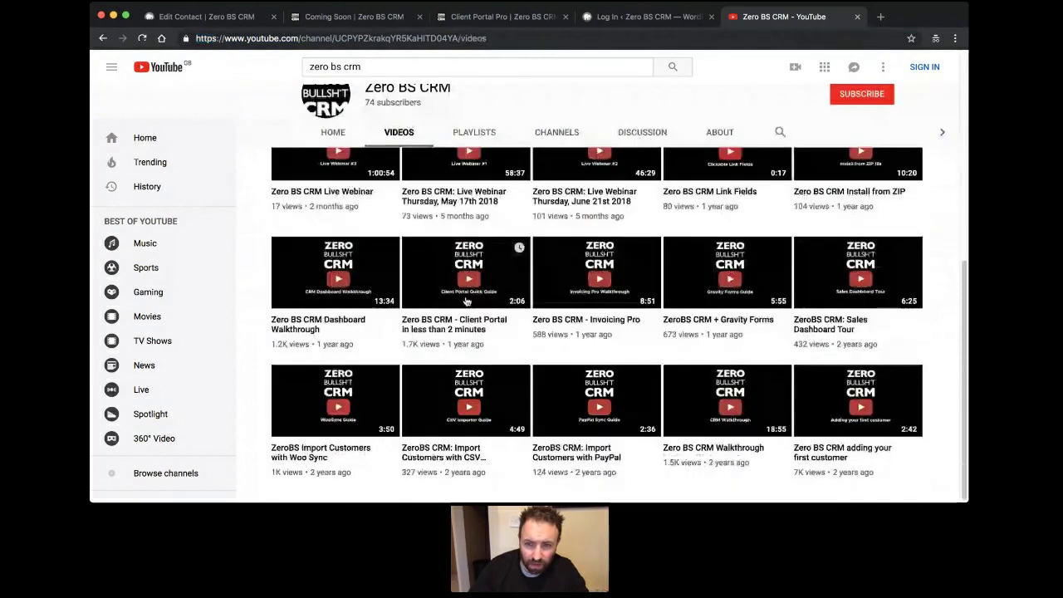
pyautogui.scroll(10, 246, 350)
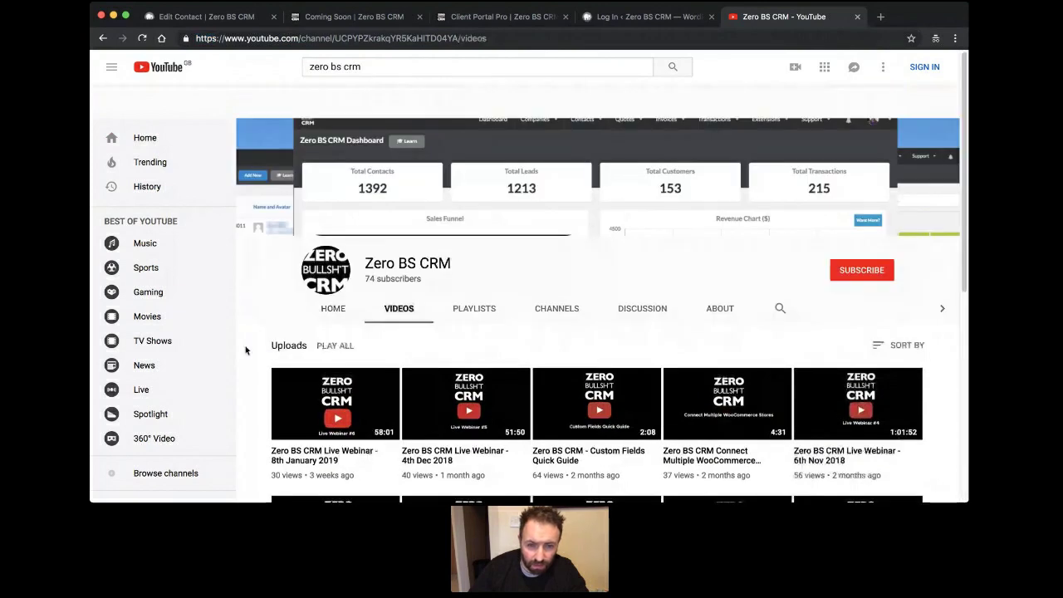
pyautogui.scroll(-3, 246, 349)
# Scroll to the oldest upload, 'Zero BS CRM adding your first customer', then switch to the Client Portal Pro tab.
pyautogui.scroll(-1, 246, 355)
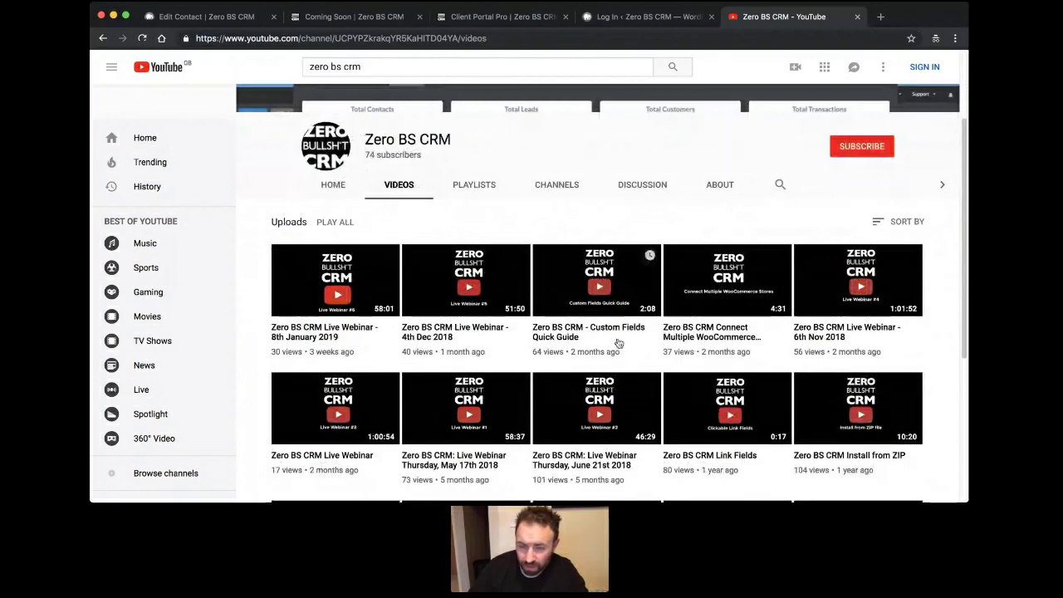
pyautogui.scroll(-3, 617, 343)
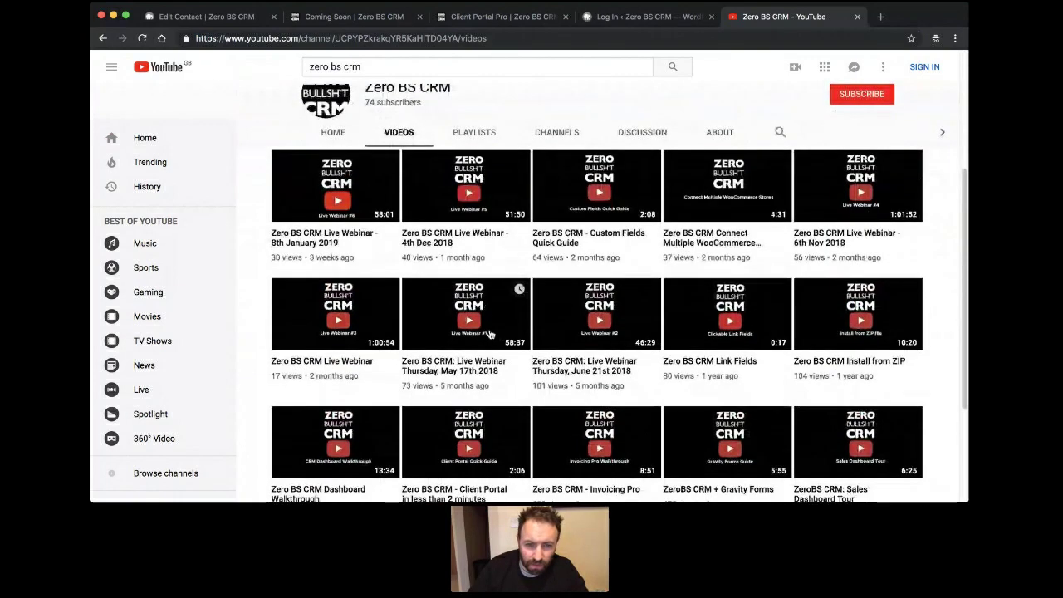
pyautogui.scroll(-1, 747, 324)
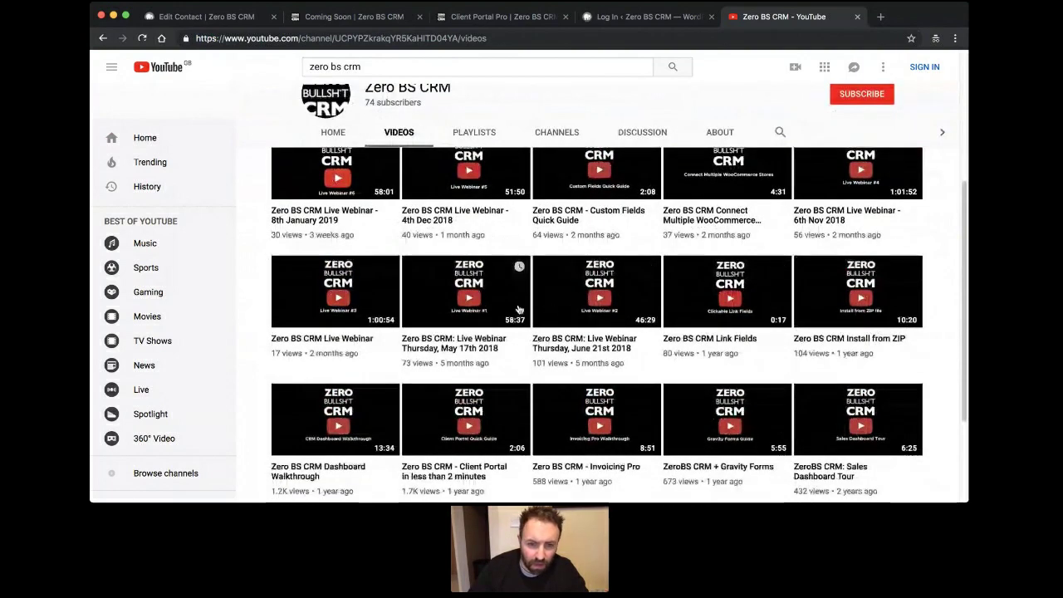
pyautogui.scroll(-4, 519, 309)
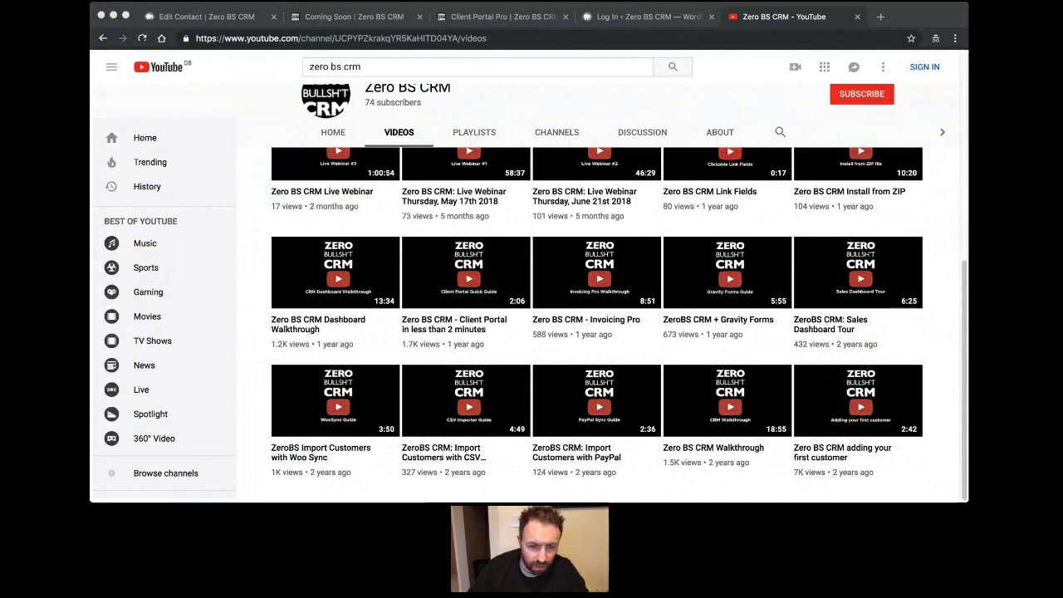
pyautogui.click(519, 210)
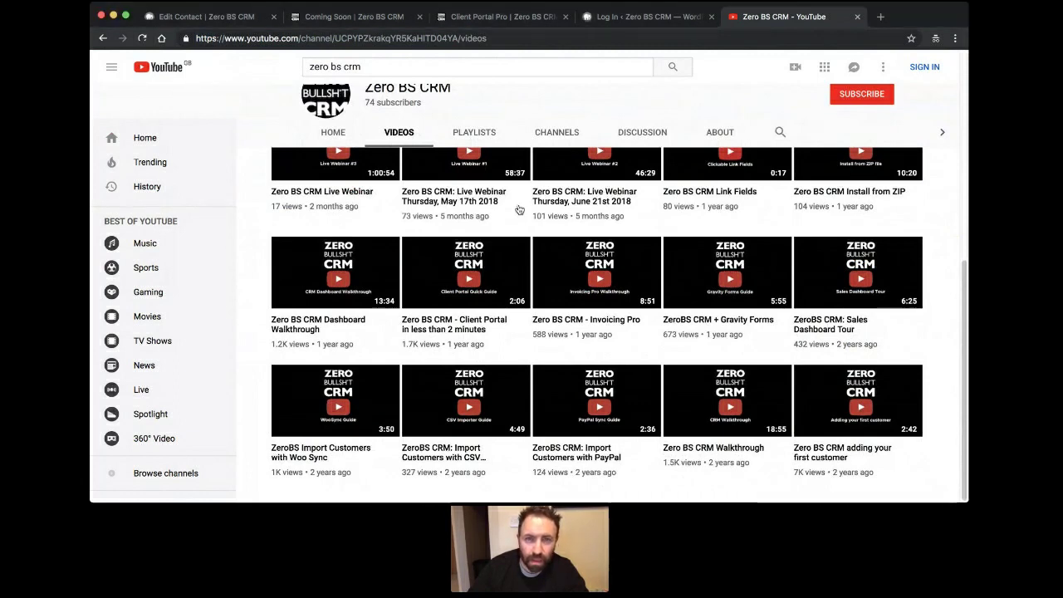
pyautogui.click(538, 20)
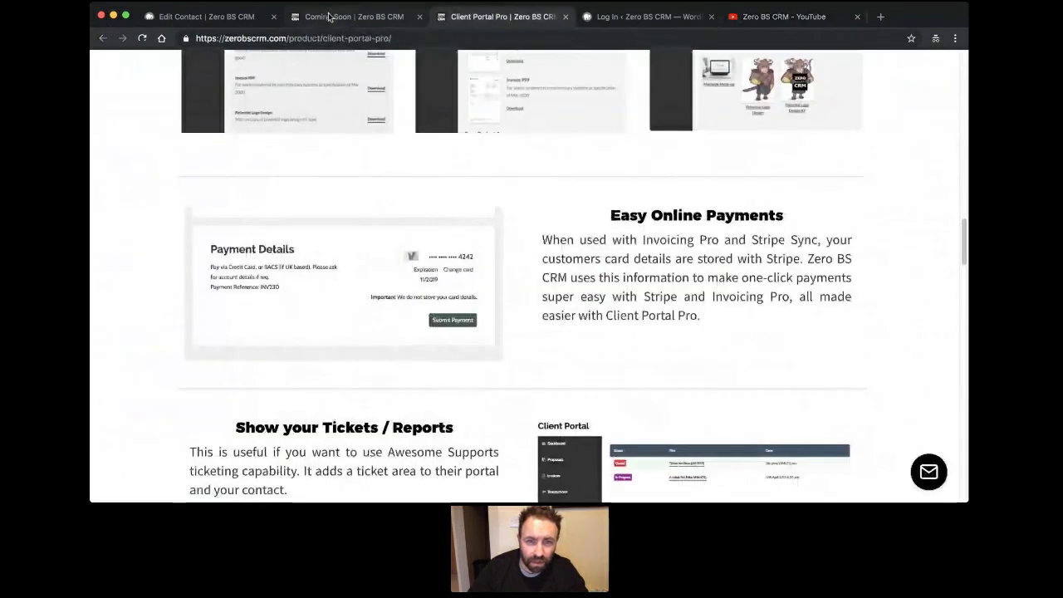
# Return to the Zero BS Coming Soon page showing Zero BS Inbox at 72 votes.
pyautogui.click(330, 16)
pyautogui.click(575, 340)
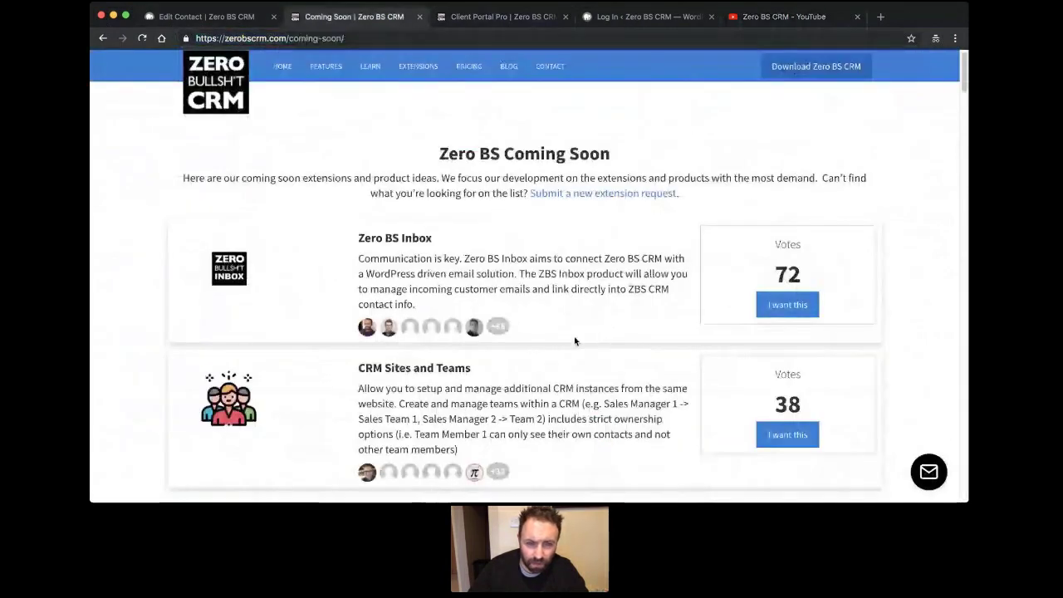
pyautogui.scroll(-2, 574, 341)
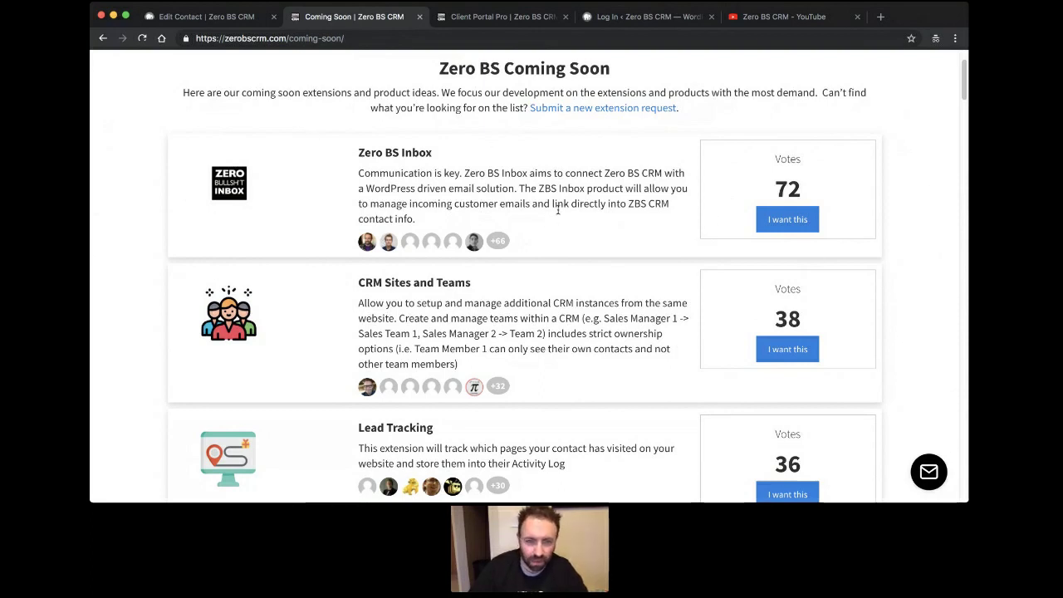
# Scroll through the Coming Soon extensions list and back toward the top.
pyautogui.scroll(-3, 559, 213)
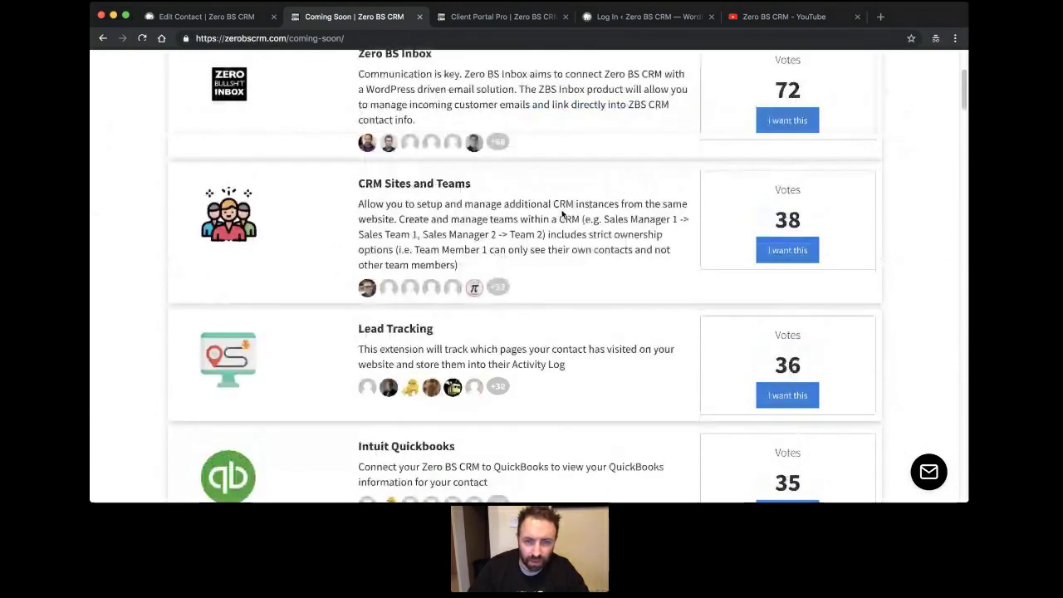
pyautogui.scroll(-2, 562, 214)
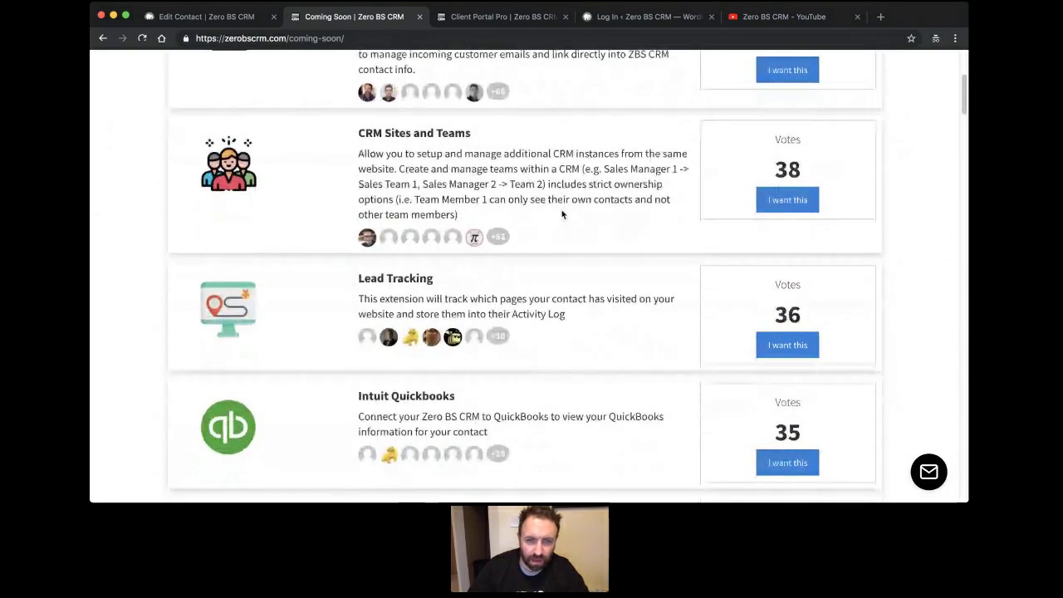
pyautogui.scroll(-15, 561, 216)
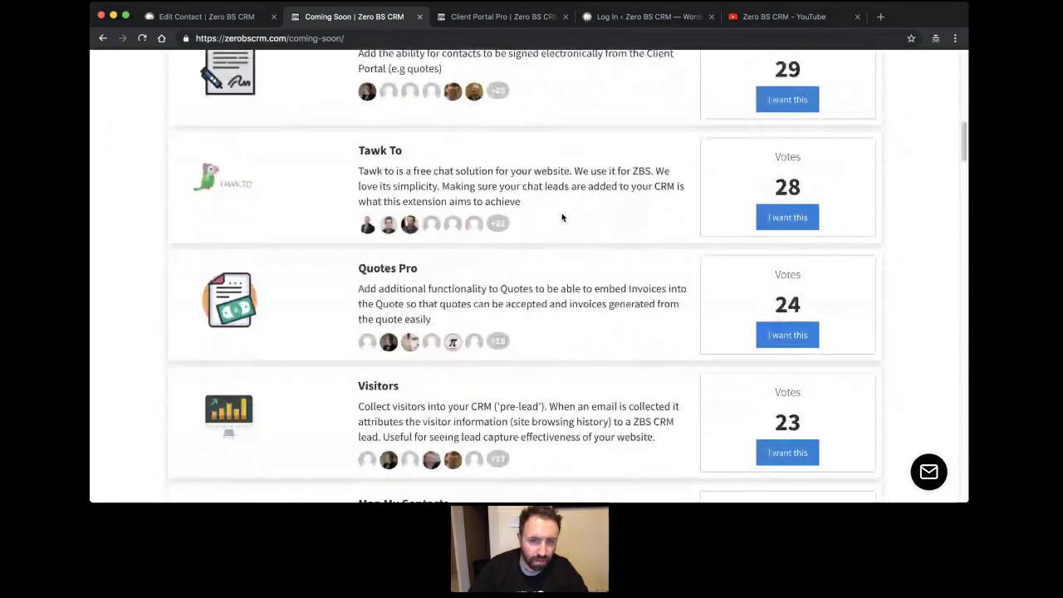
pyautogui.scroll(15, 561, 218)
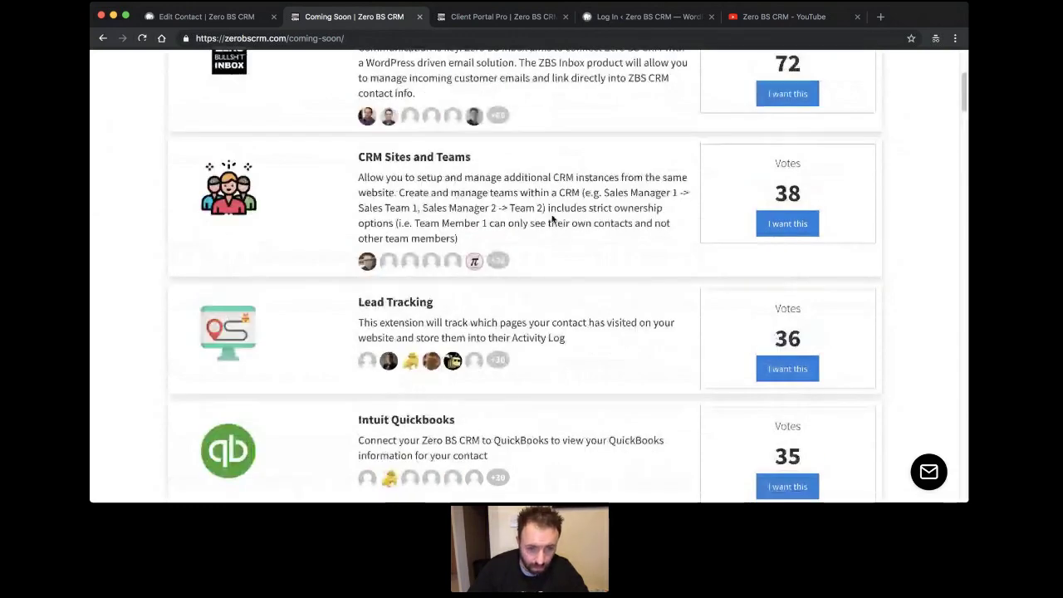
pyautogui.scroll(3, 552, 214)
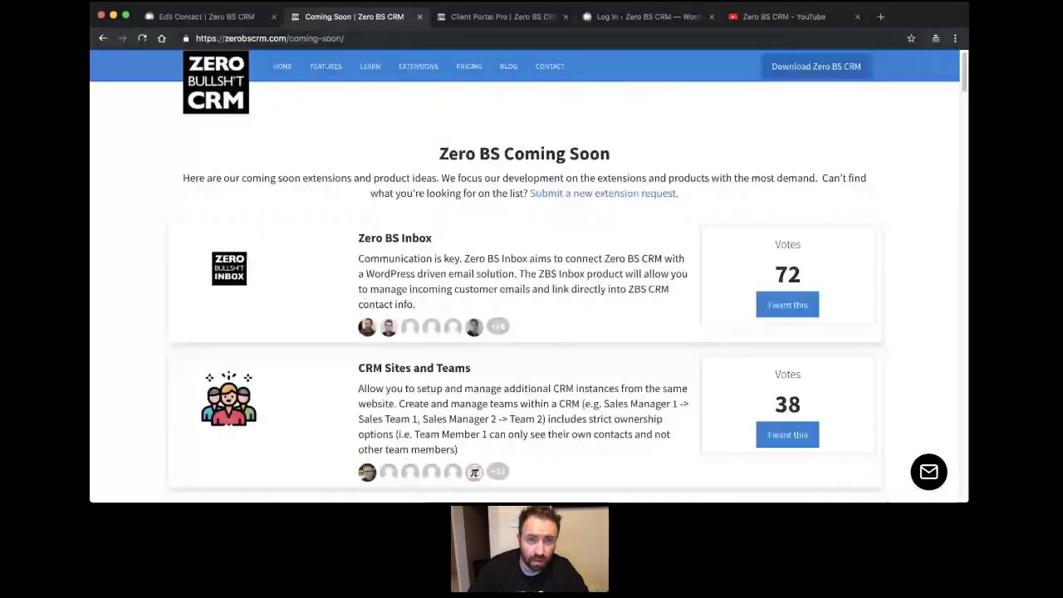
# Glance at the Edit Contact admin page, come back, and open the Learn page.
pyautogui.press('super+1')
pyautogui.press('super+2')
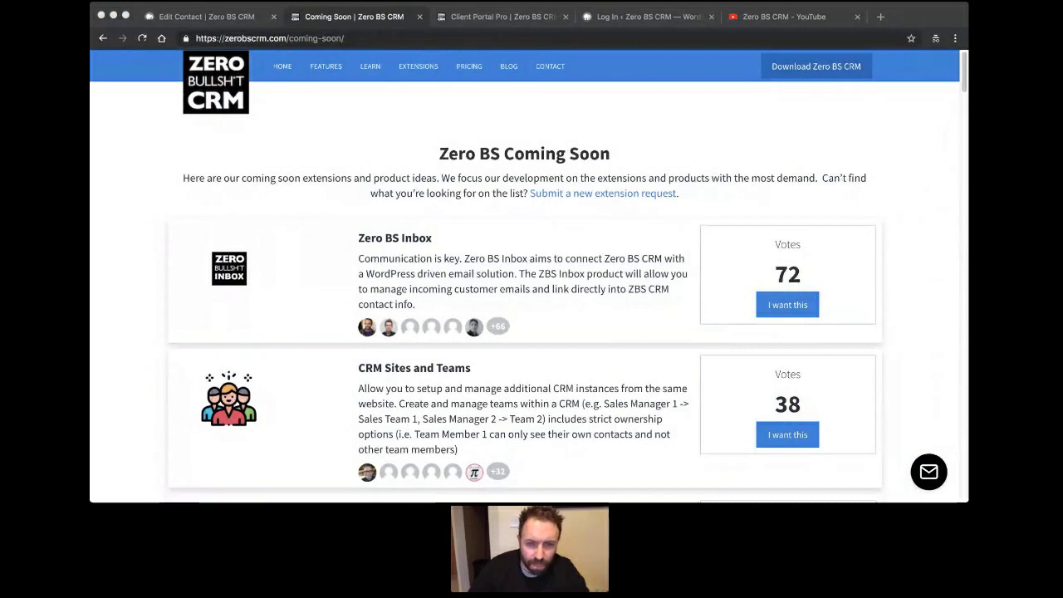
pyautogui.click(554, 192)
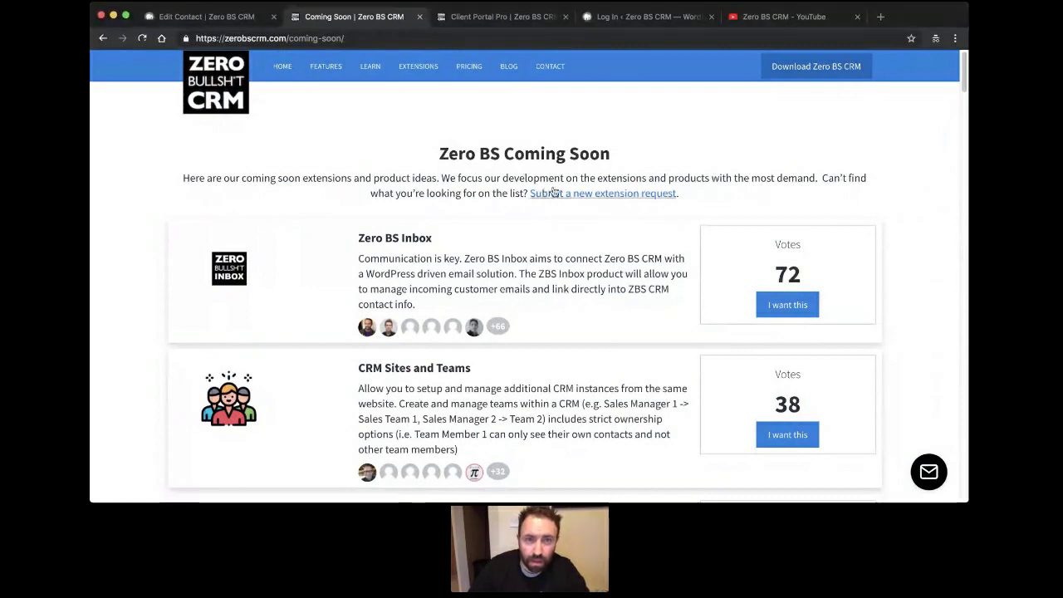
pyautogui.click(365, 71)
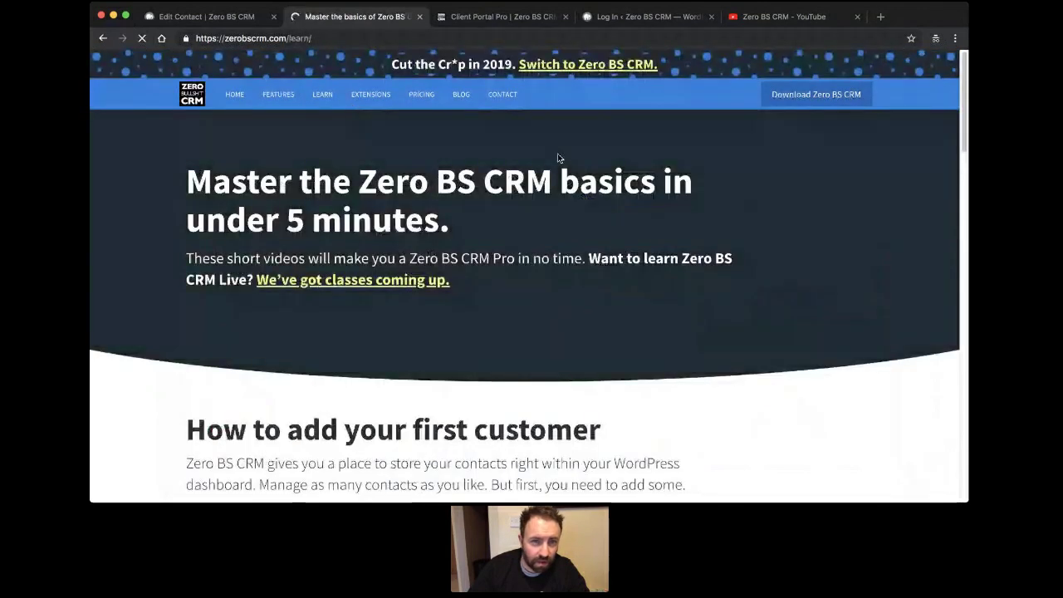
pyautogui.press('super+l')
pyautogui.click(455, 157)
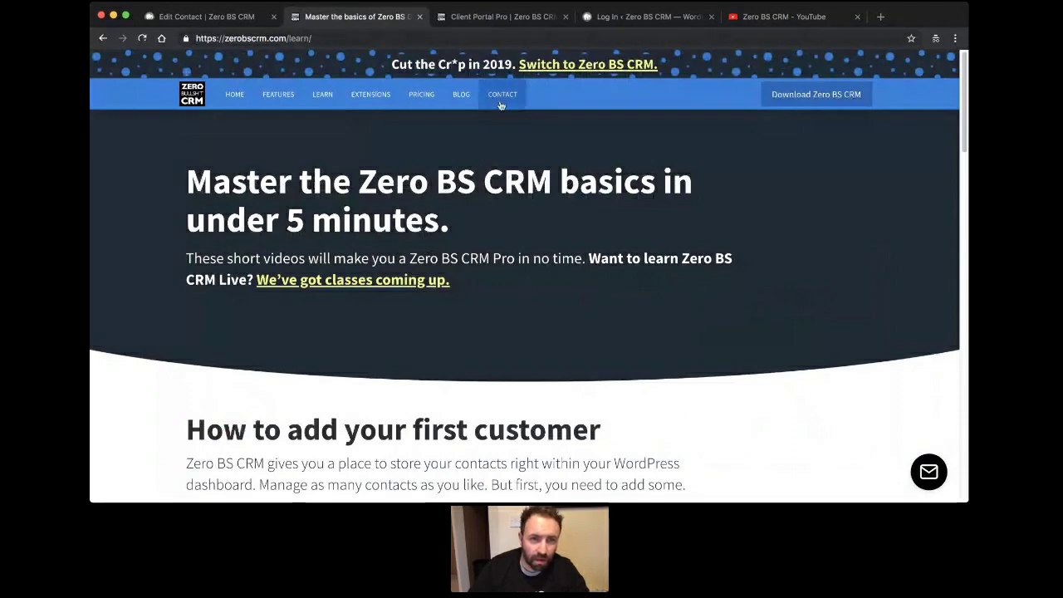
pyautogui.scroll(-4, 490, 213)
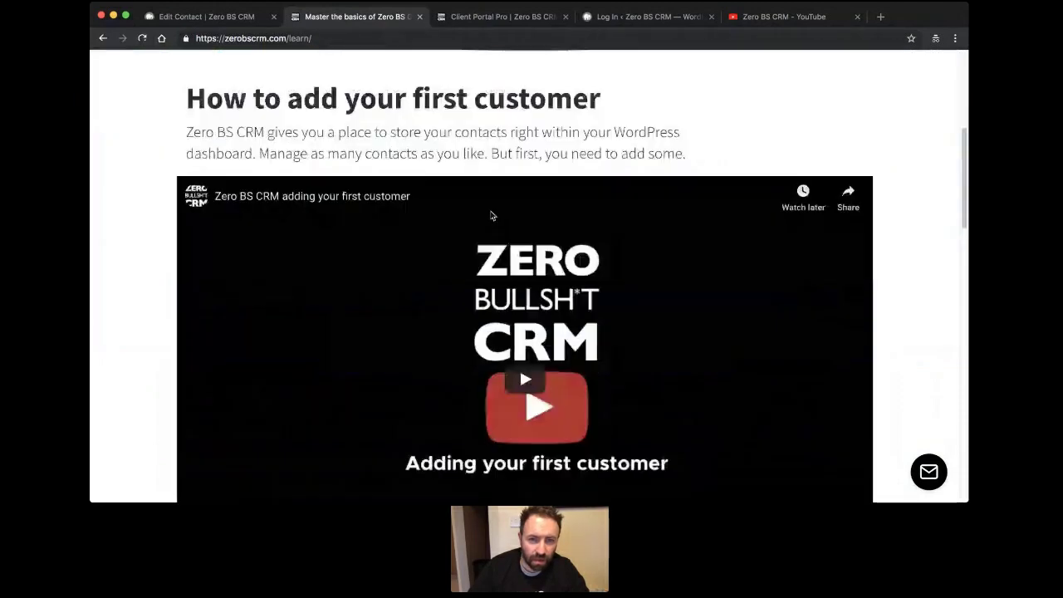
pyautogui.scroll(-15, 490, 215)
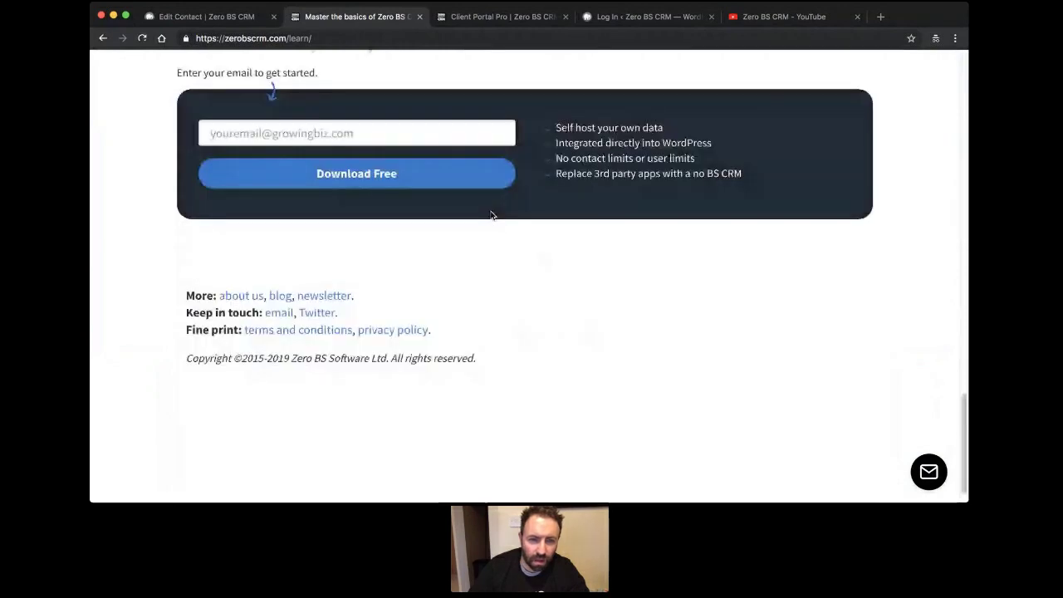
pyautogui.scroll(16, 491, 215)
pyautogui.scroll(4, 491, 215)
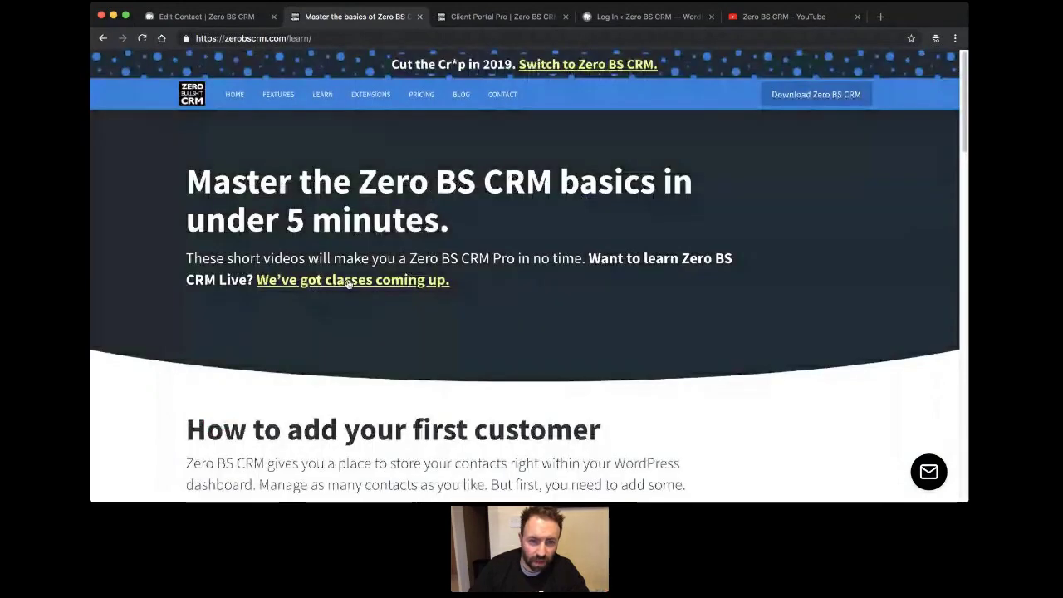
# Open the Classes page and scroll through the free live Q&A class schedule.
pyautogui.click(347, 282)
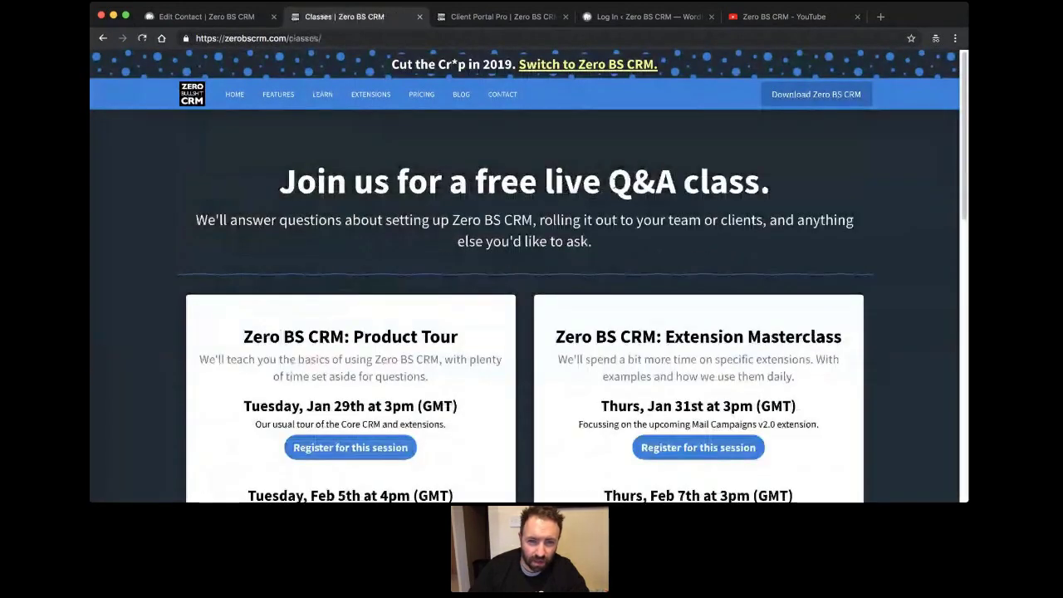
pyautogui.scroll(-3, 332, 260)
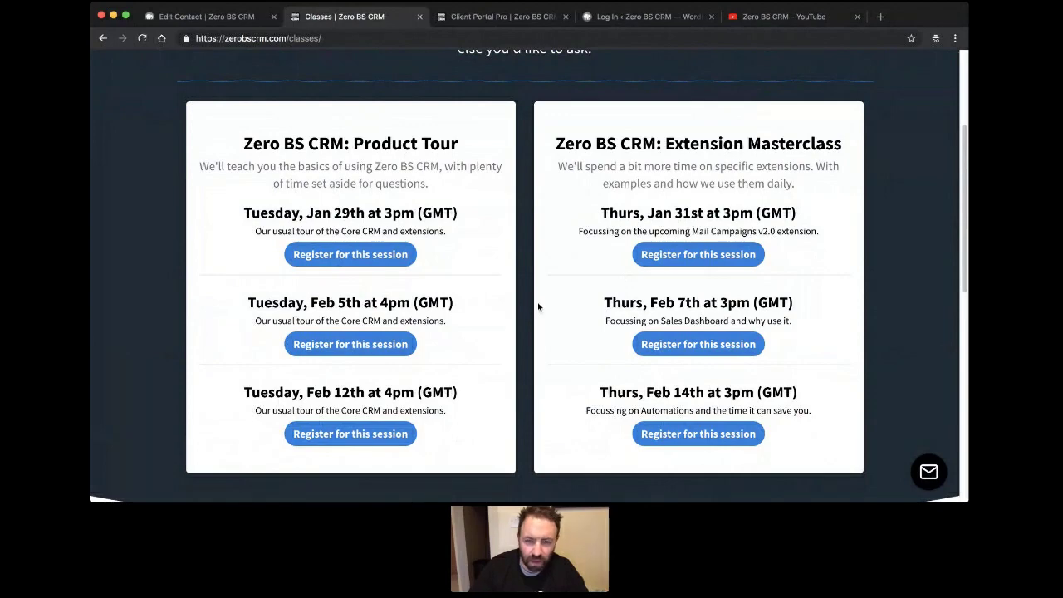
pyautogui.scroll(-3, 537, 307)
pyautogui.scroll(-8, 537, 319)
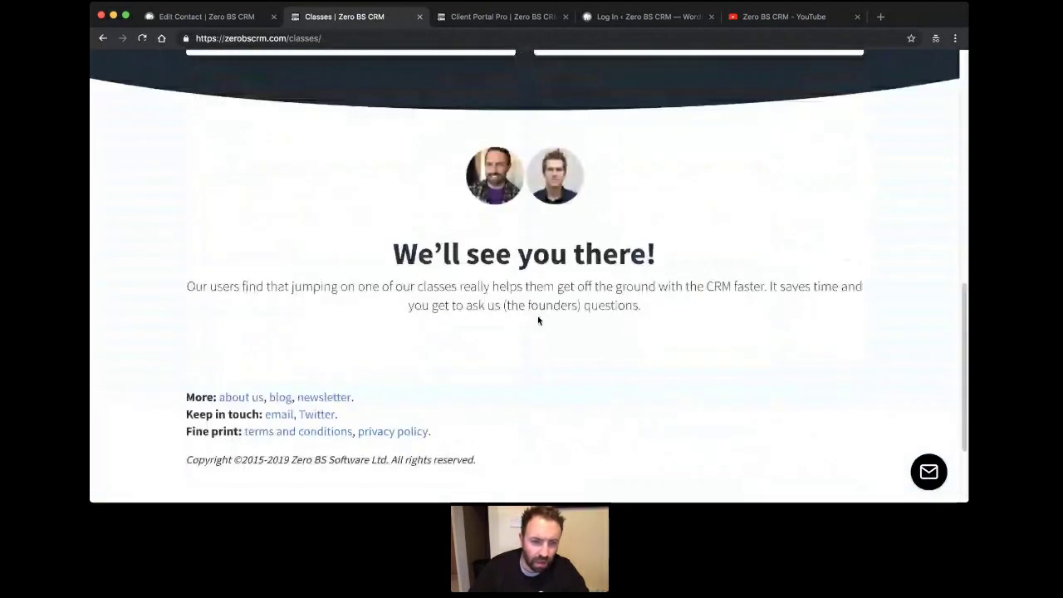
pyautogui.scroll(20, 537, 320)
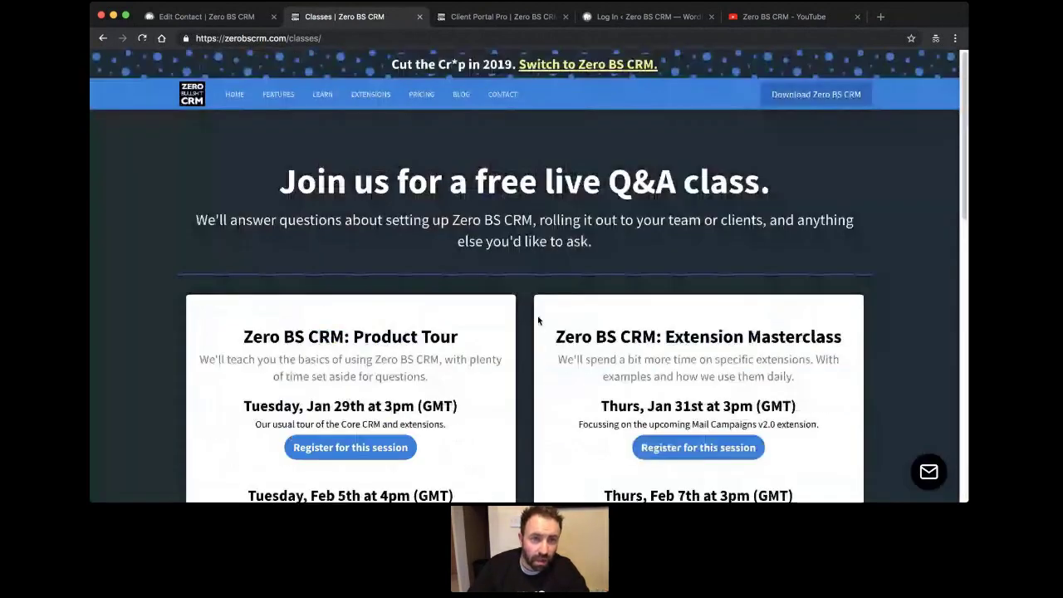
# Go to Extensions and open the Extension Bundles page with Freelancer, Entrepreneur and Reseller plans.
pyautogui.moveTo(288, 38); pyautogui.dragTo(322, 38)
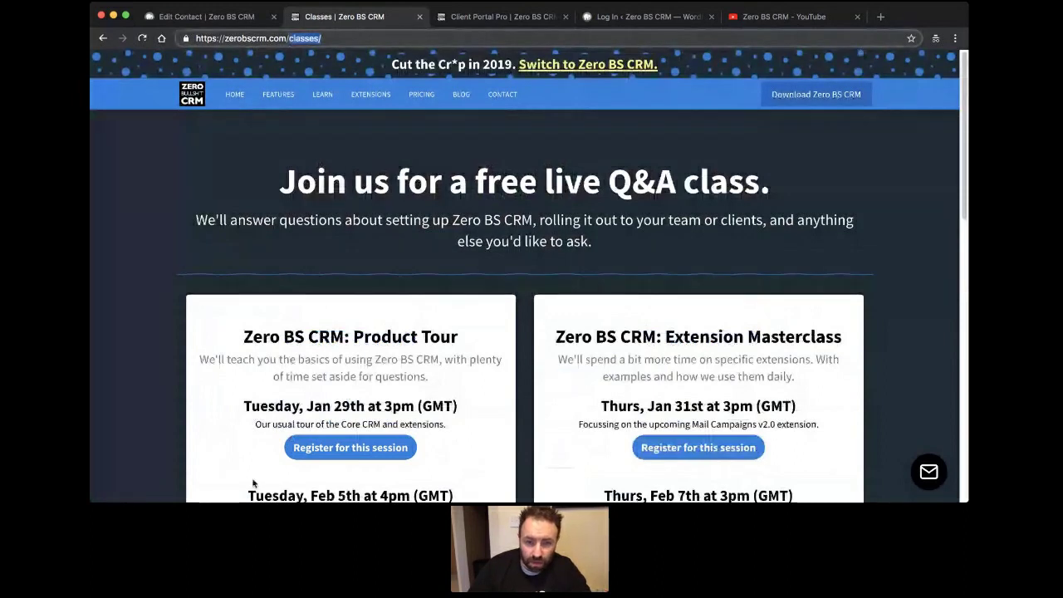
pyautogui.click(265, 120)
pyautogui.click(362, 93)
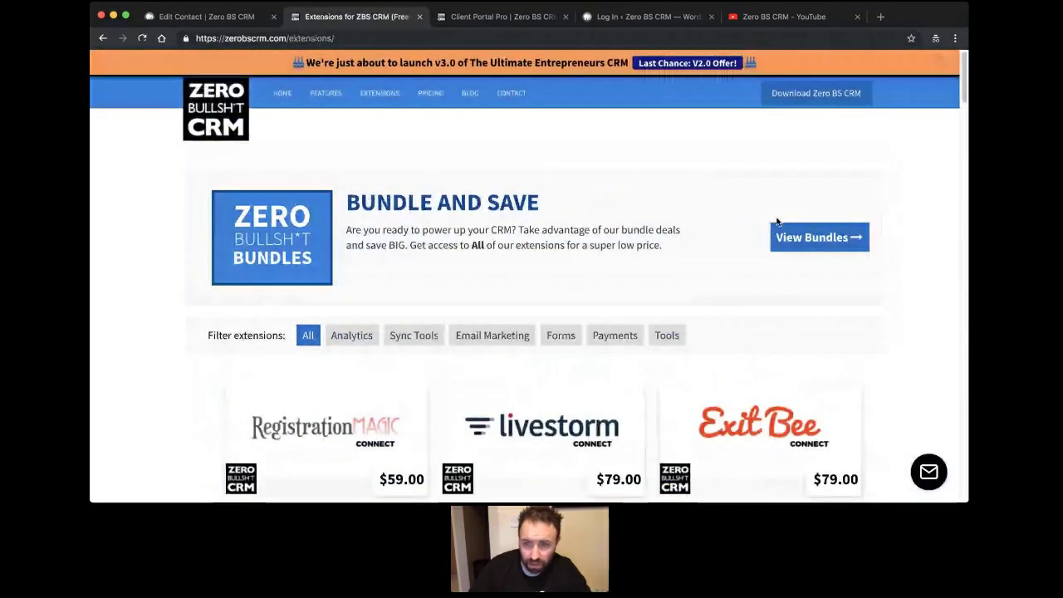
pyautogui.click(828, 252)
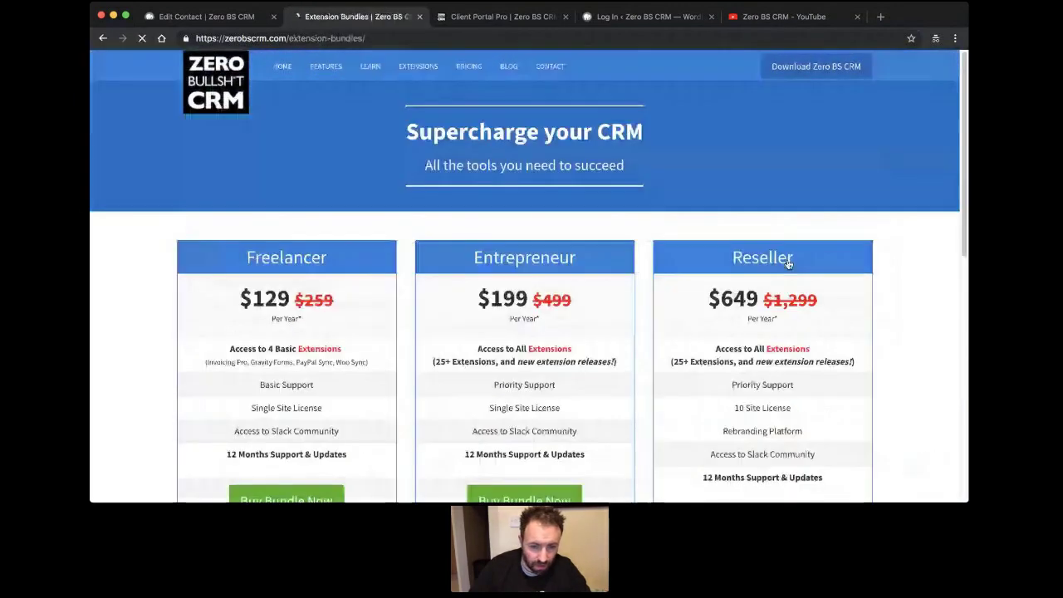